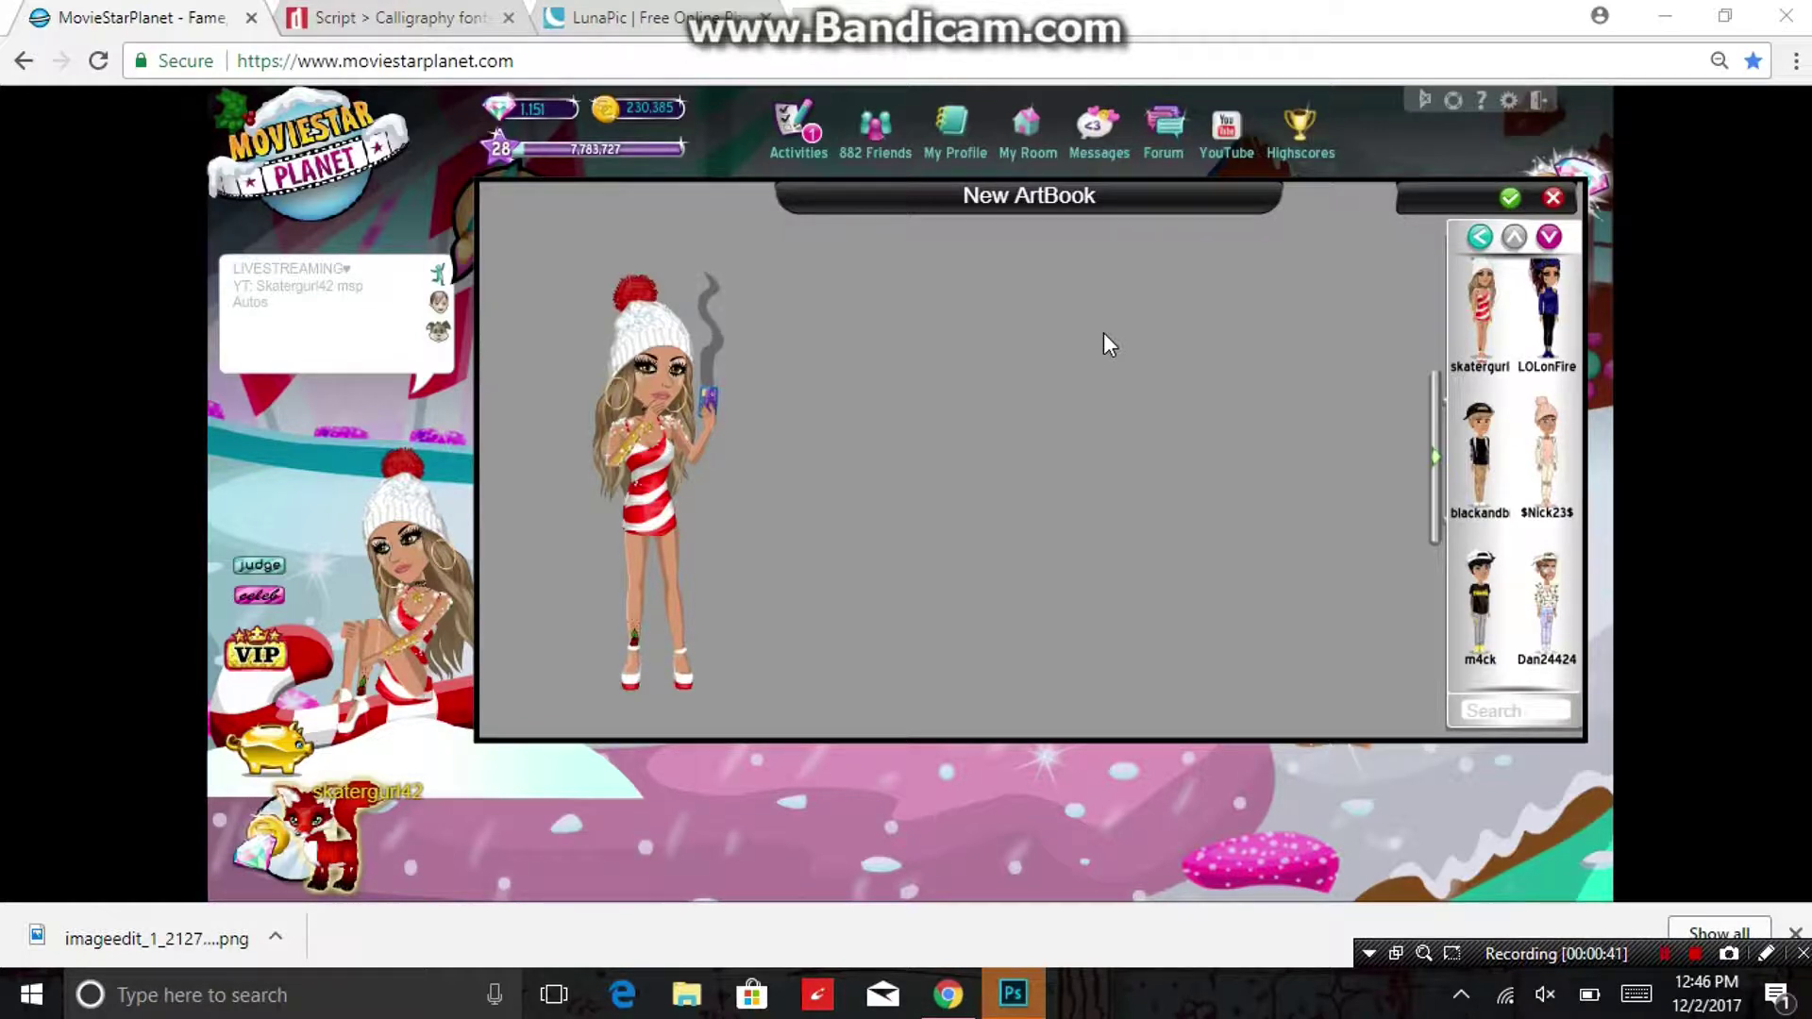
Slightly enlarge the placed character on the grey art book page, and add and delete a second copy of it.
{"action": "left_click", "coordinate": [618, 415]}
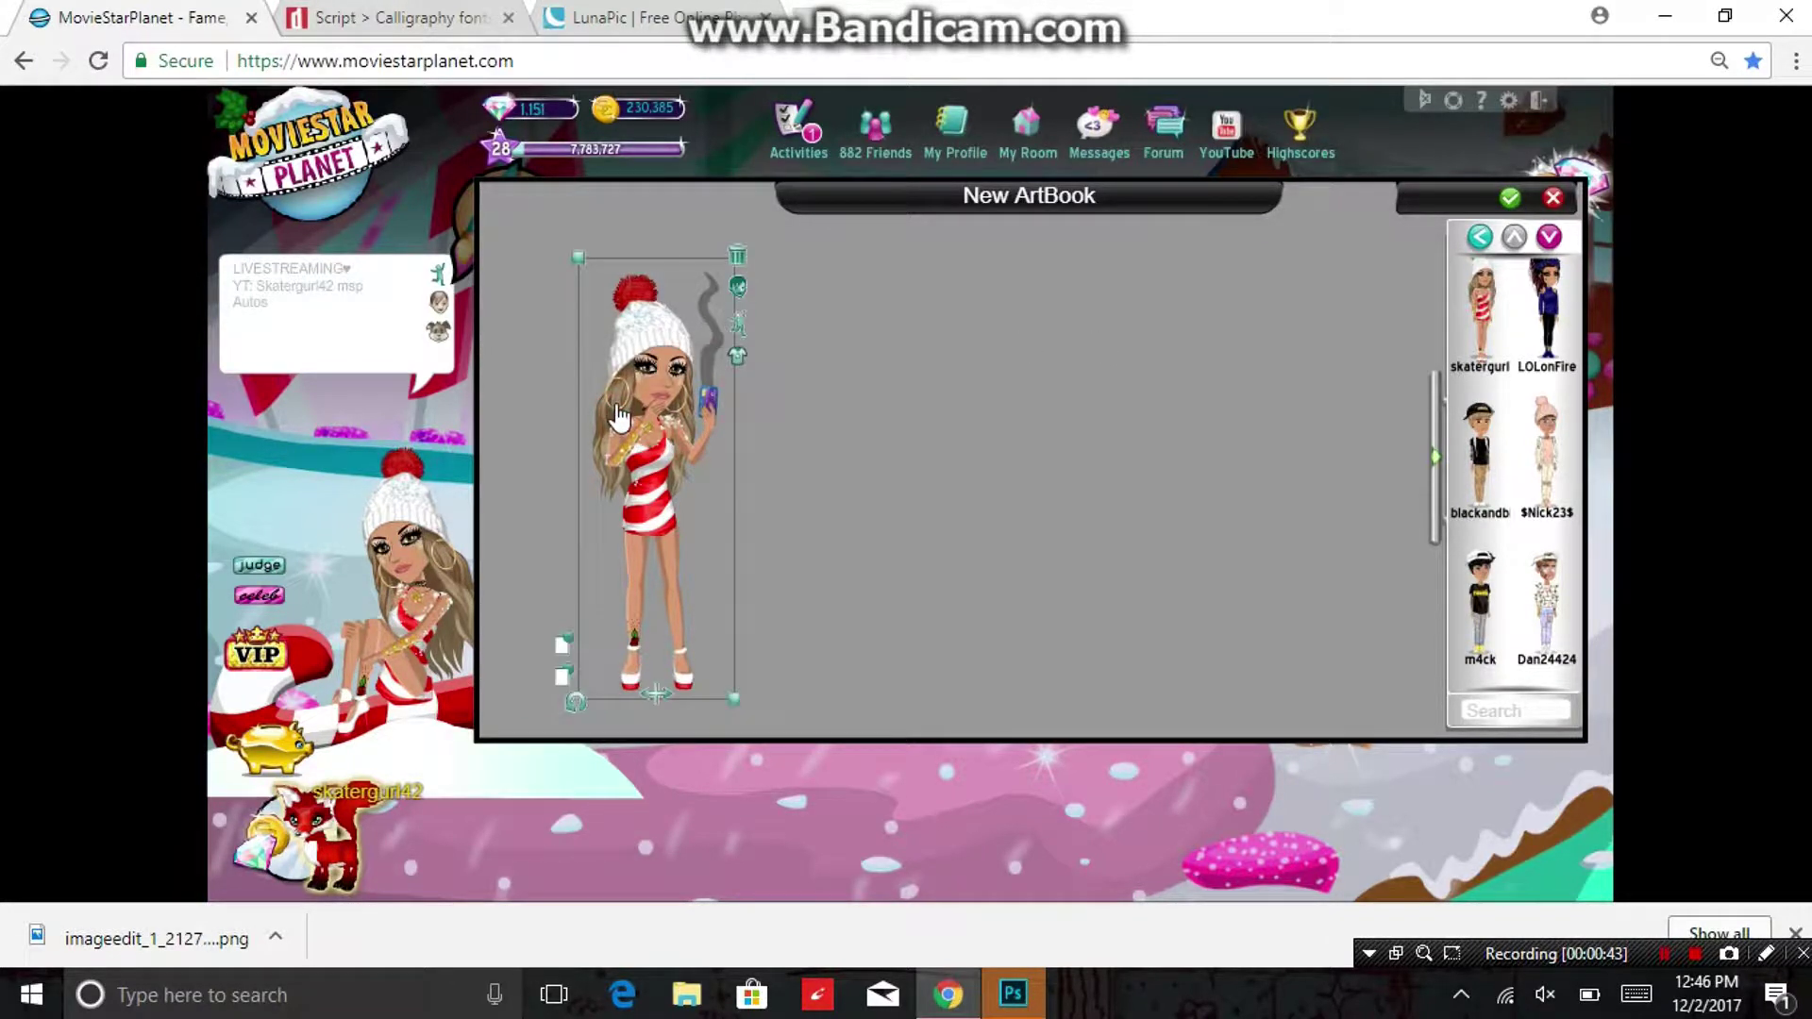
{"action": "left_click_drag", "start_coordinate": [578, 257], "coordinate": [575, 252]}
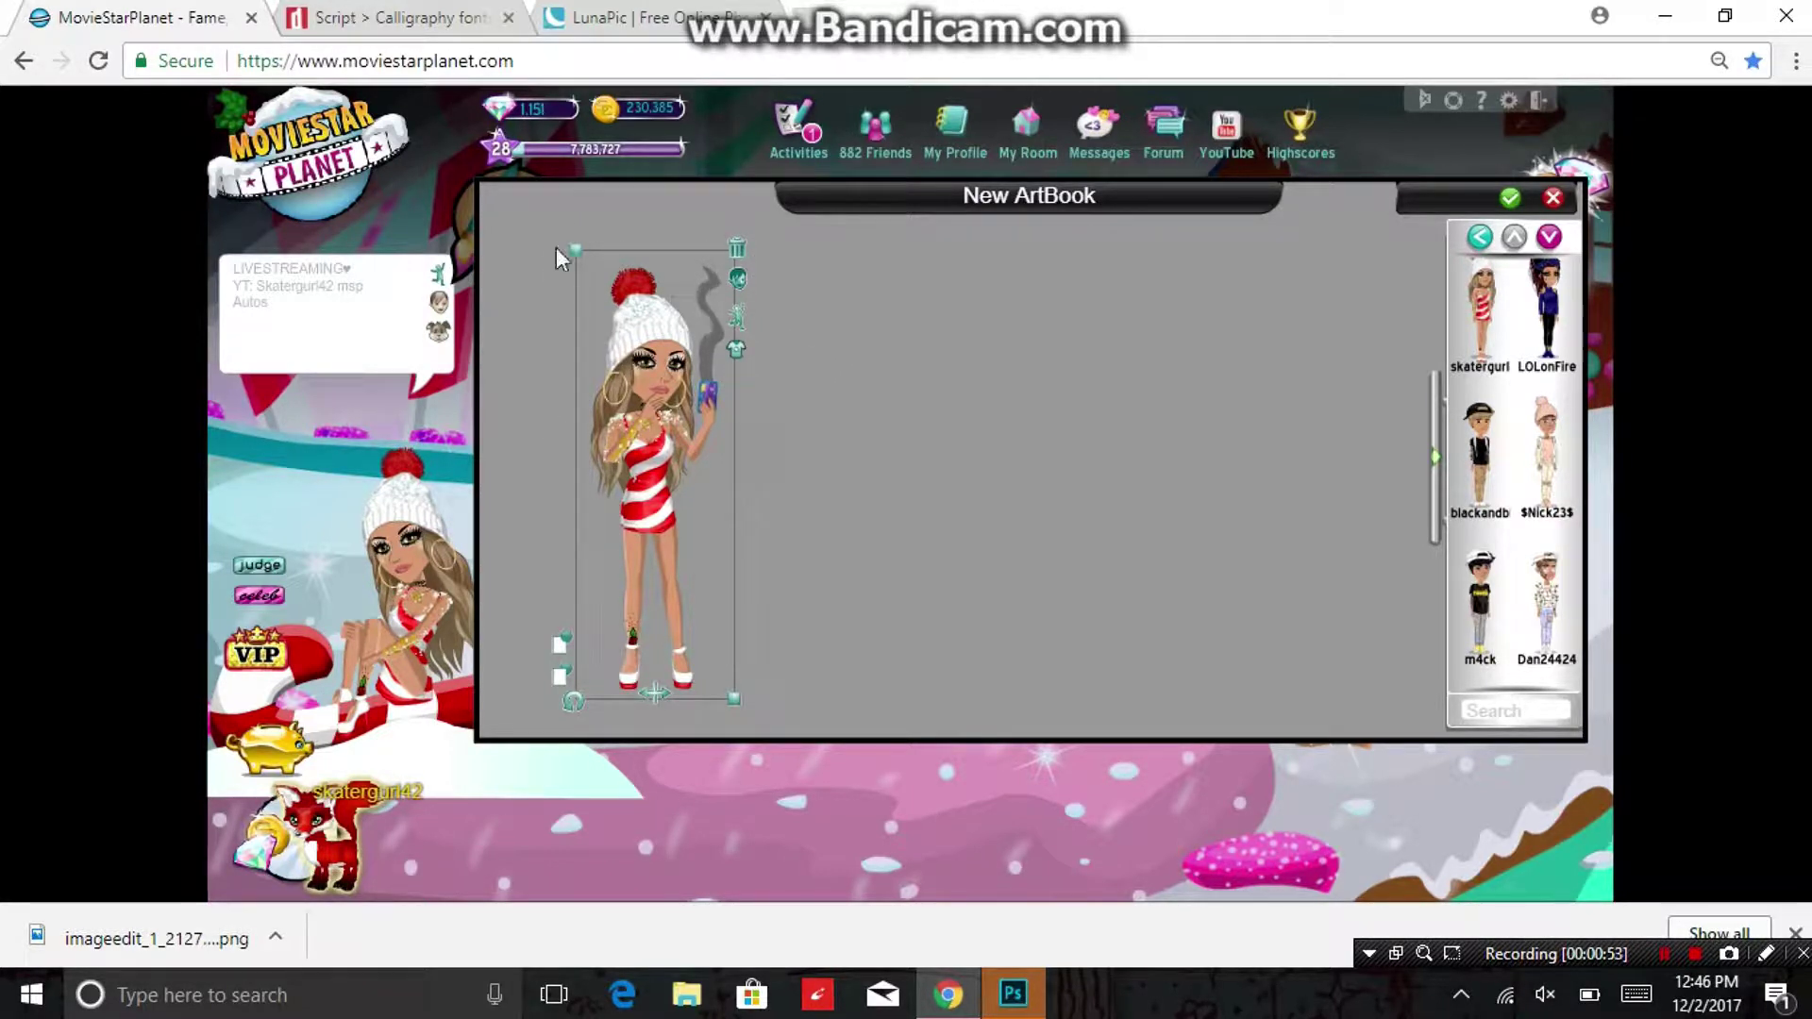
{"action": "left_click", "coordinate": [1482, 330]}
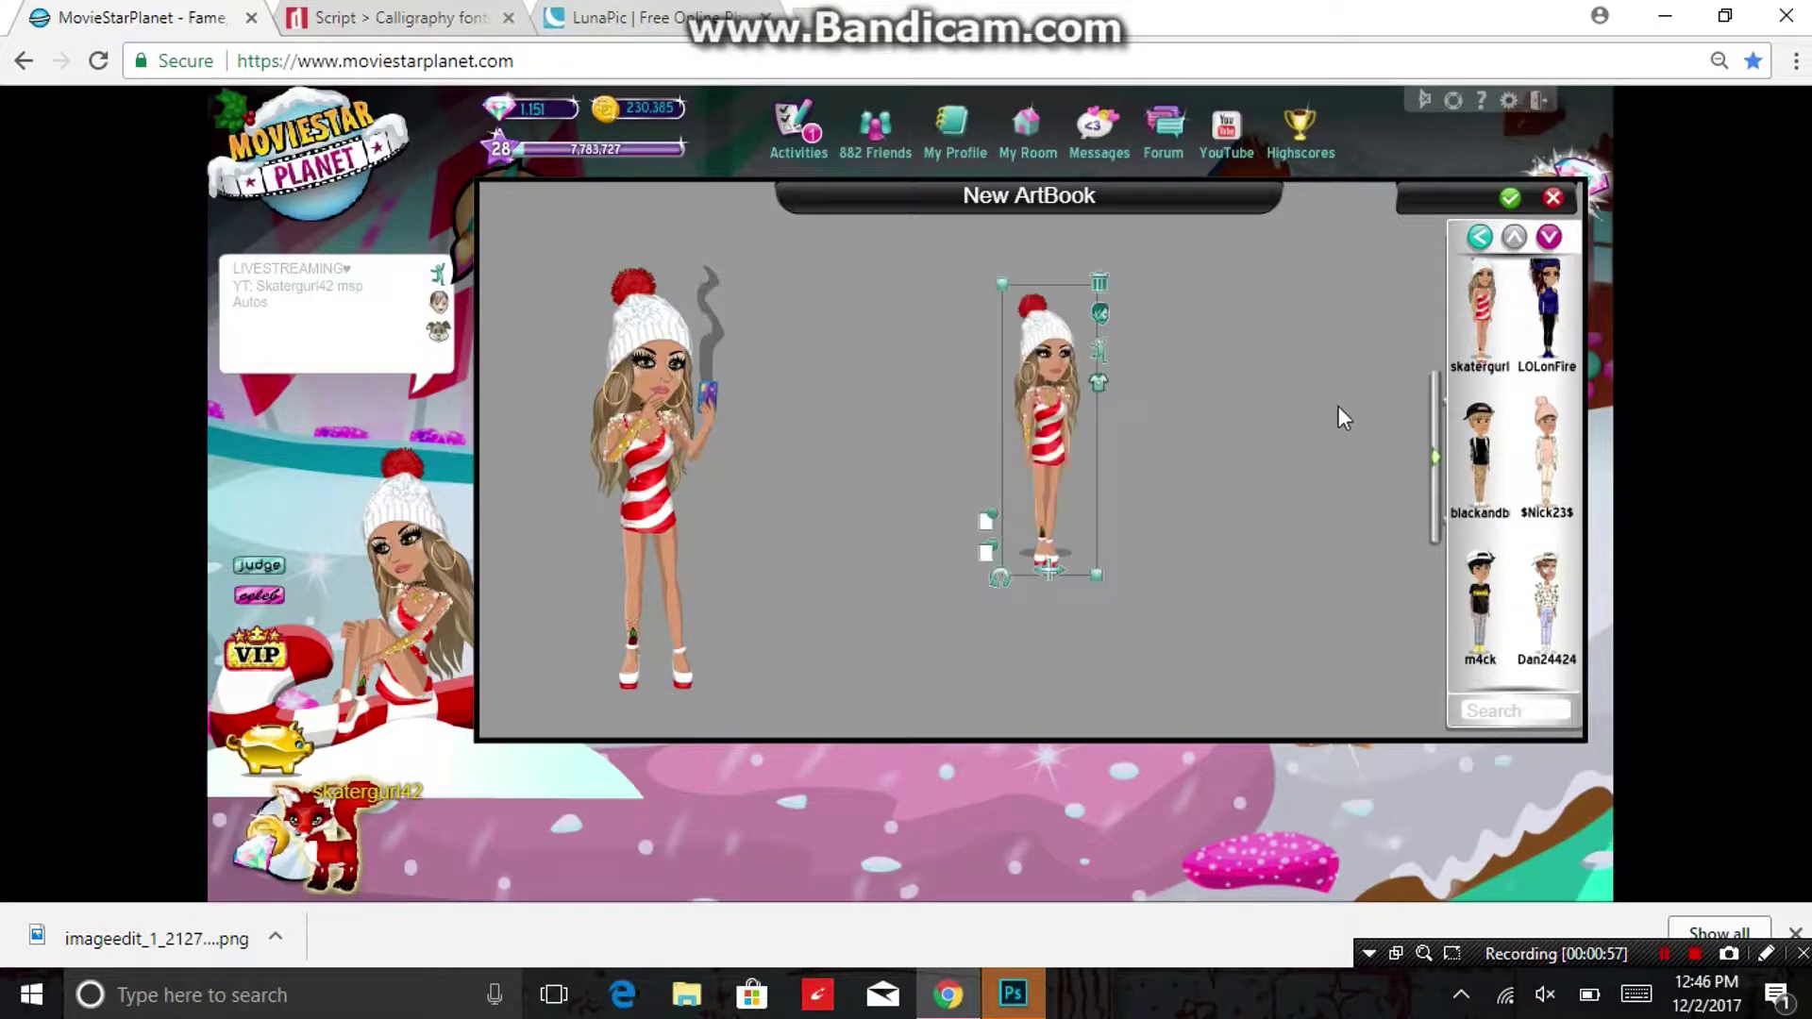
{"action": "left_click", "coordinate": [1098, 282]}
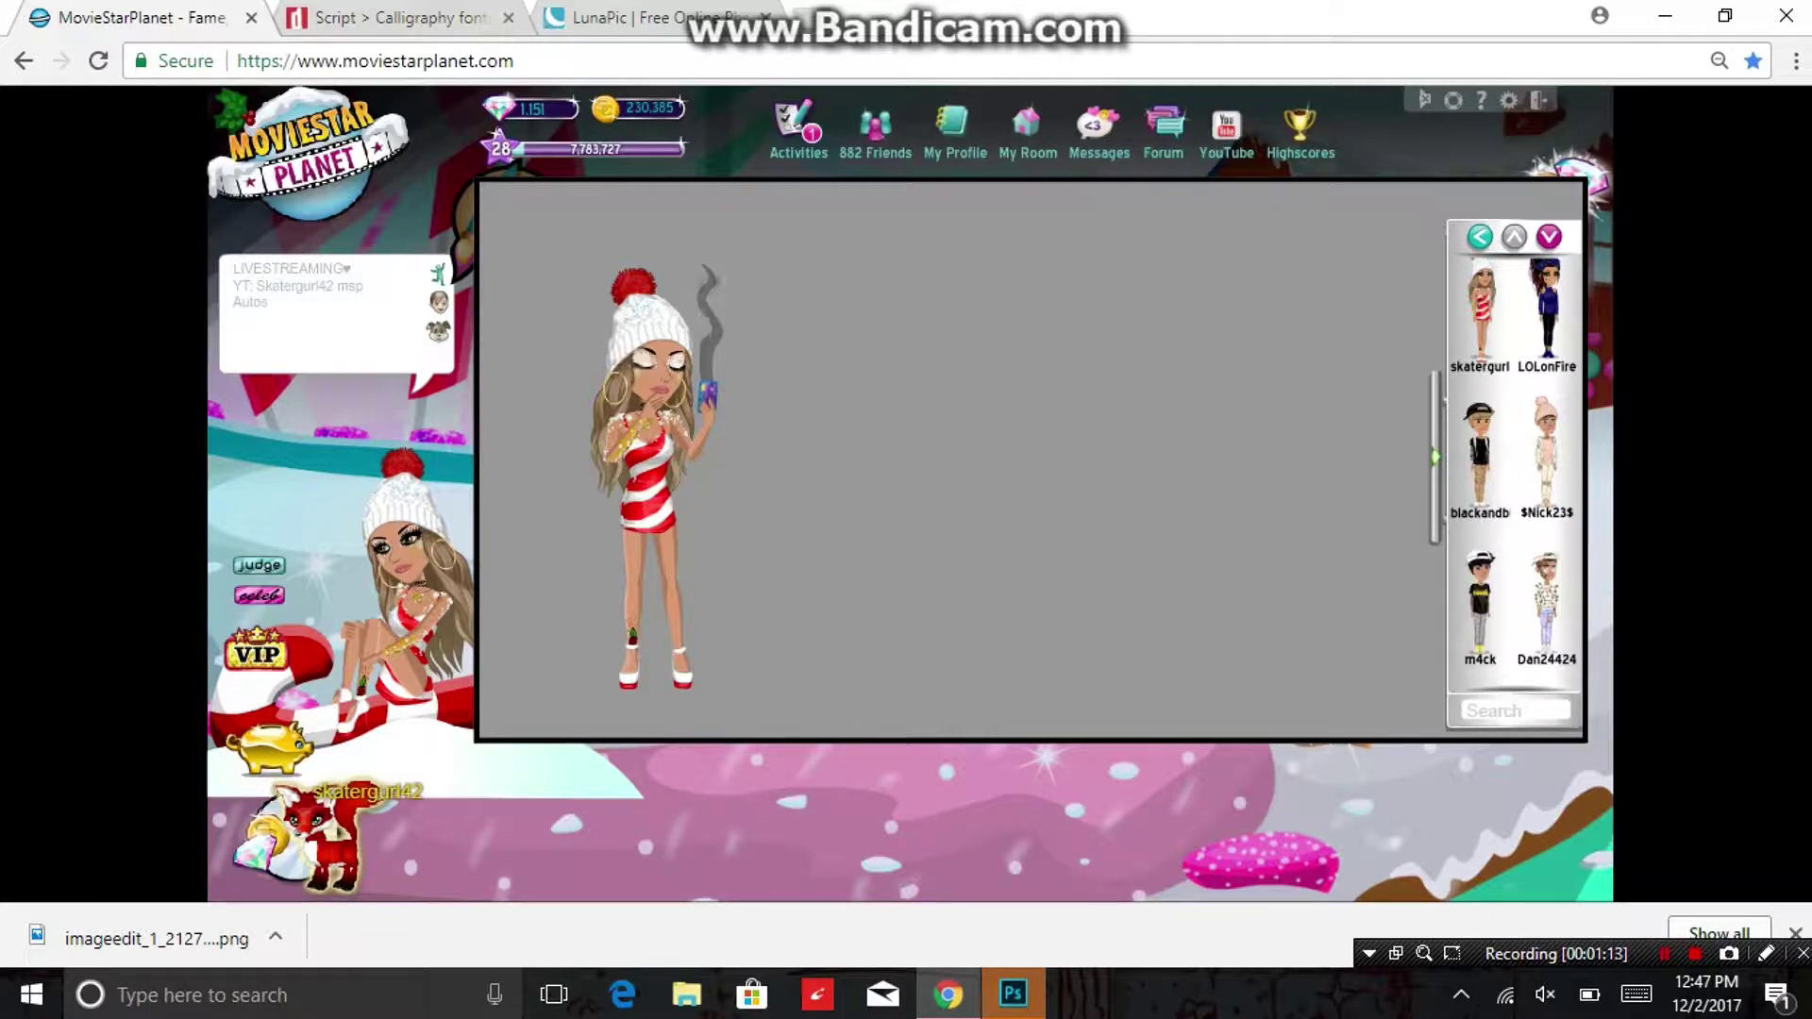
Open Paint and paste the captured screenshot of the art book page.
{"action": "left_click", "coordinate": [410, 993]}
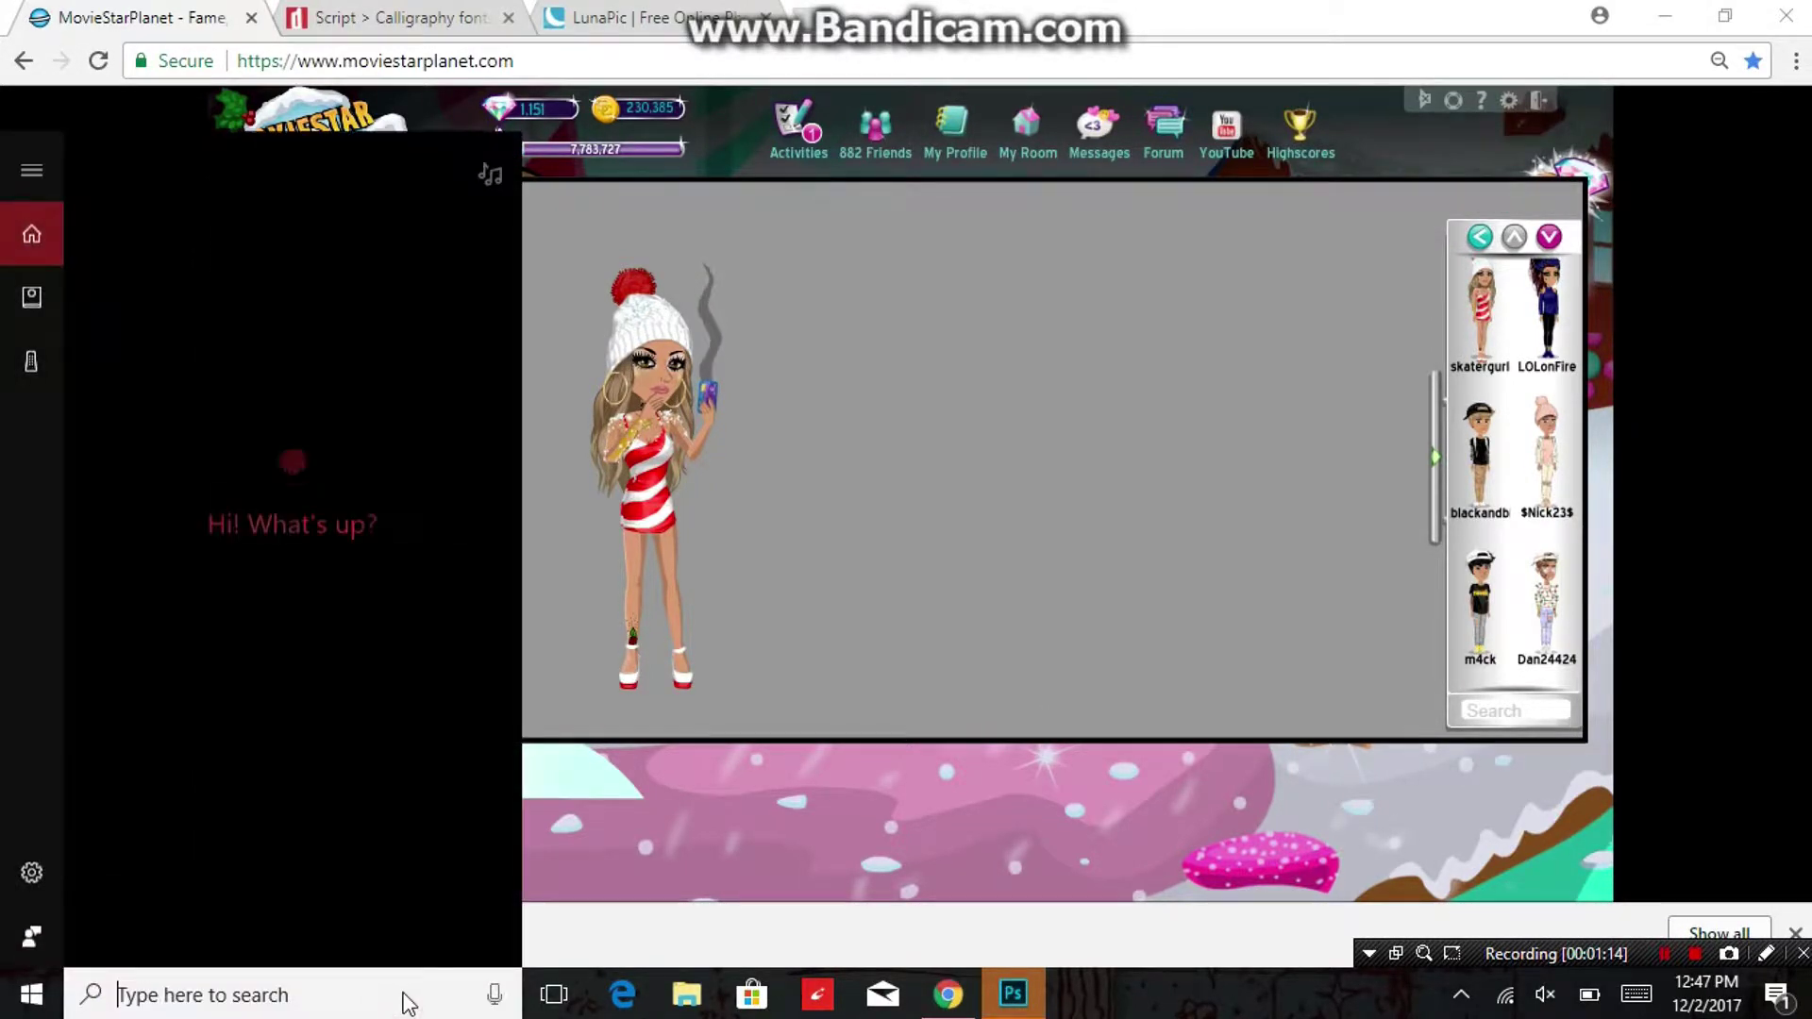
{"action": "type", "text": "paint"}
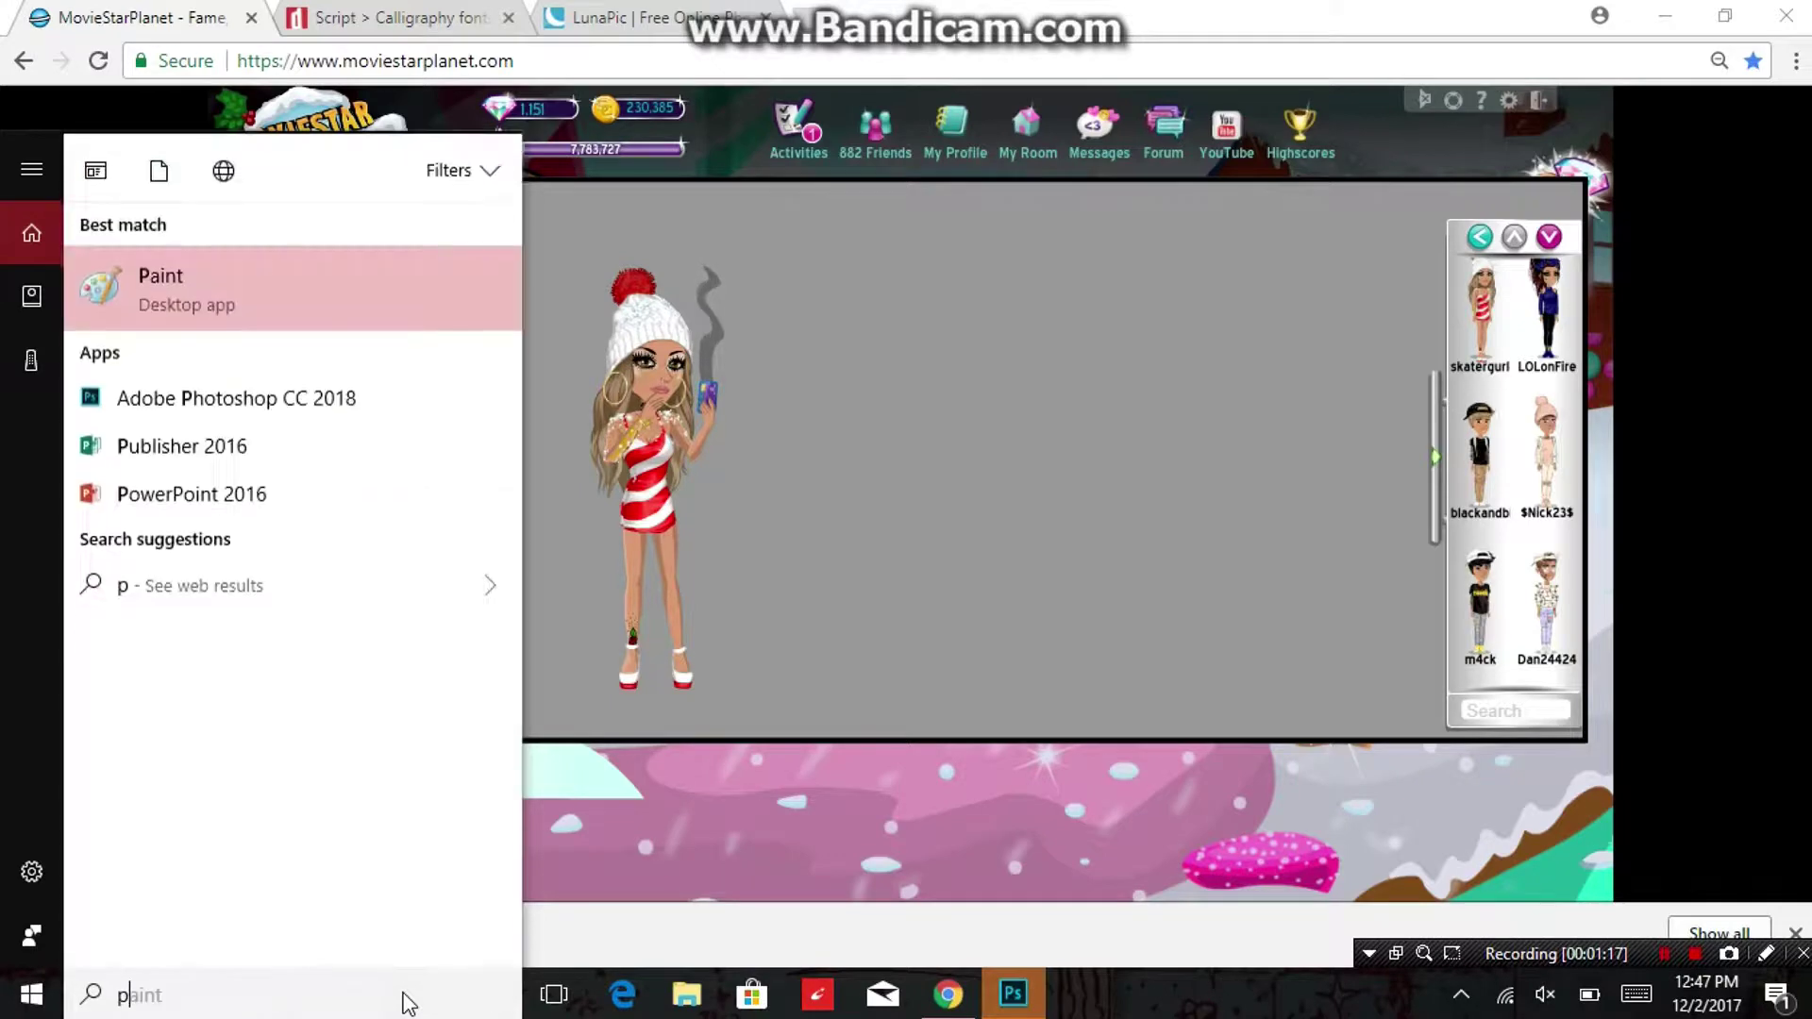
{"action": "left_click", "coordinate": [175, 300]}
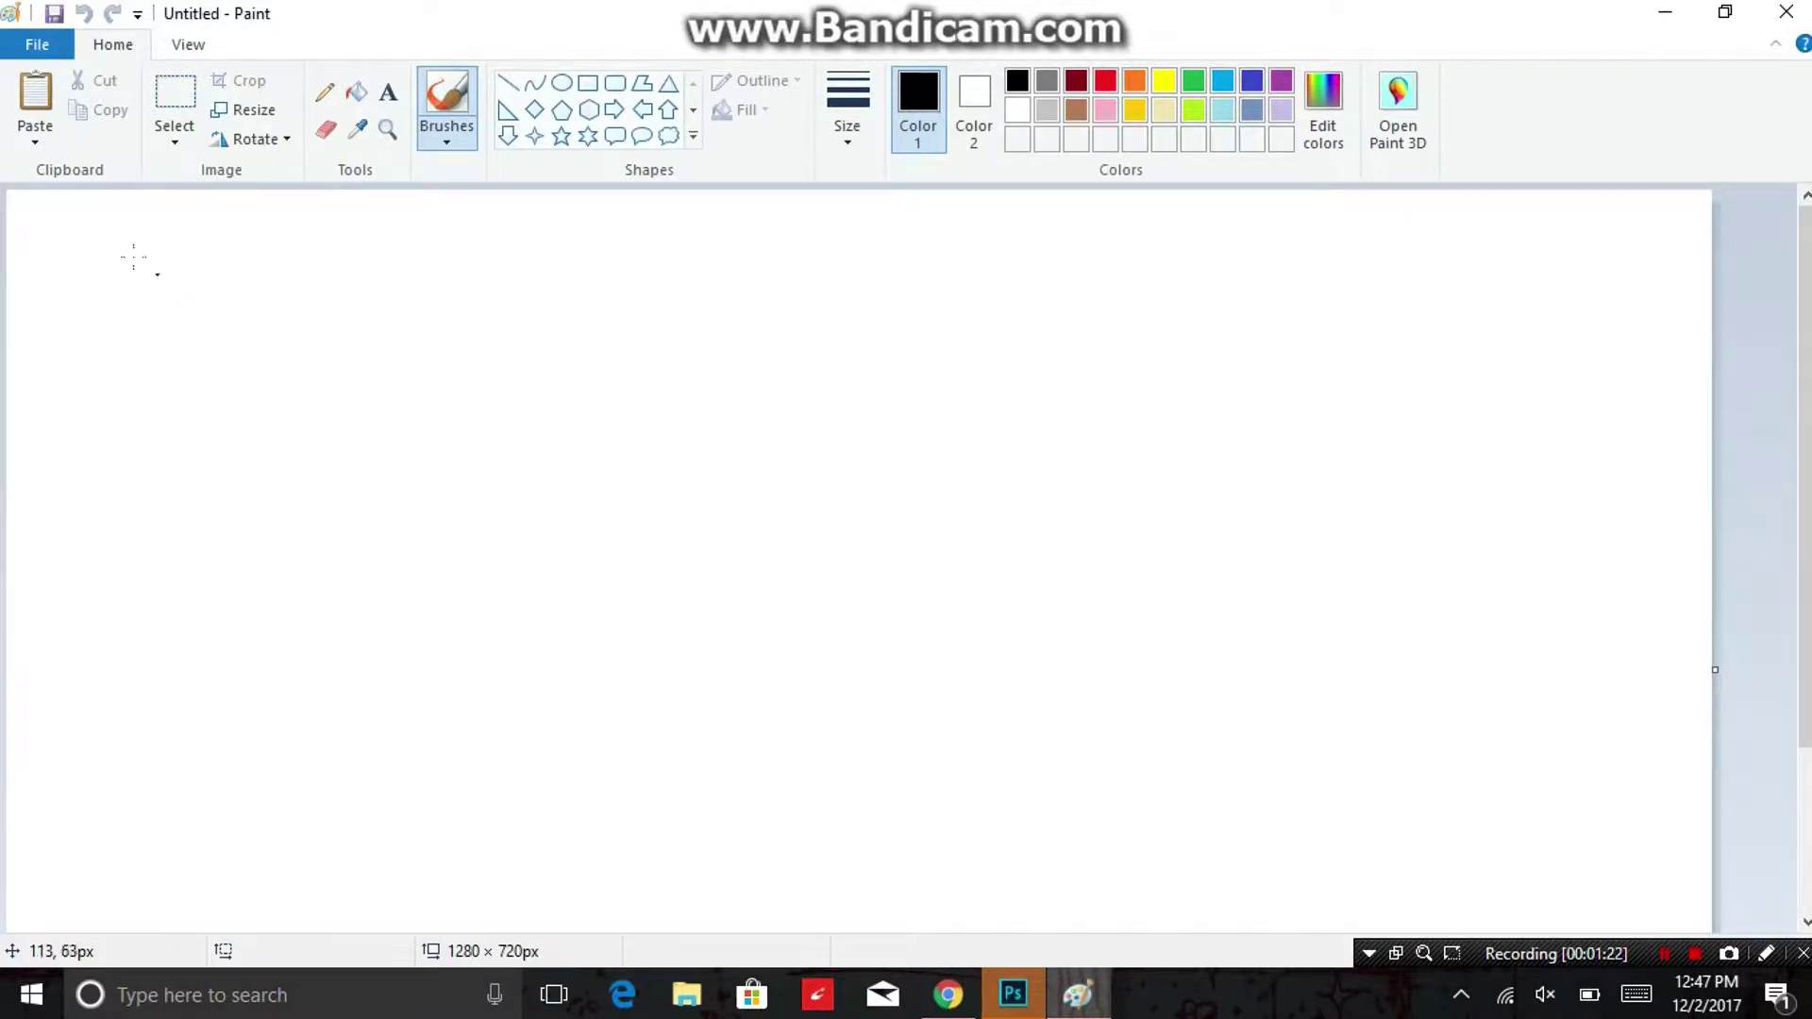
{"action": "left_click", "coordinate": [35, 94]}
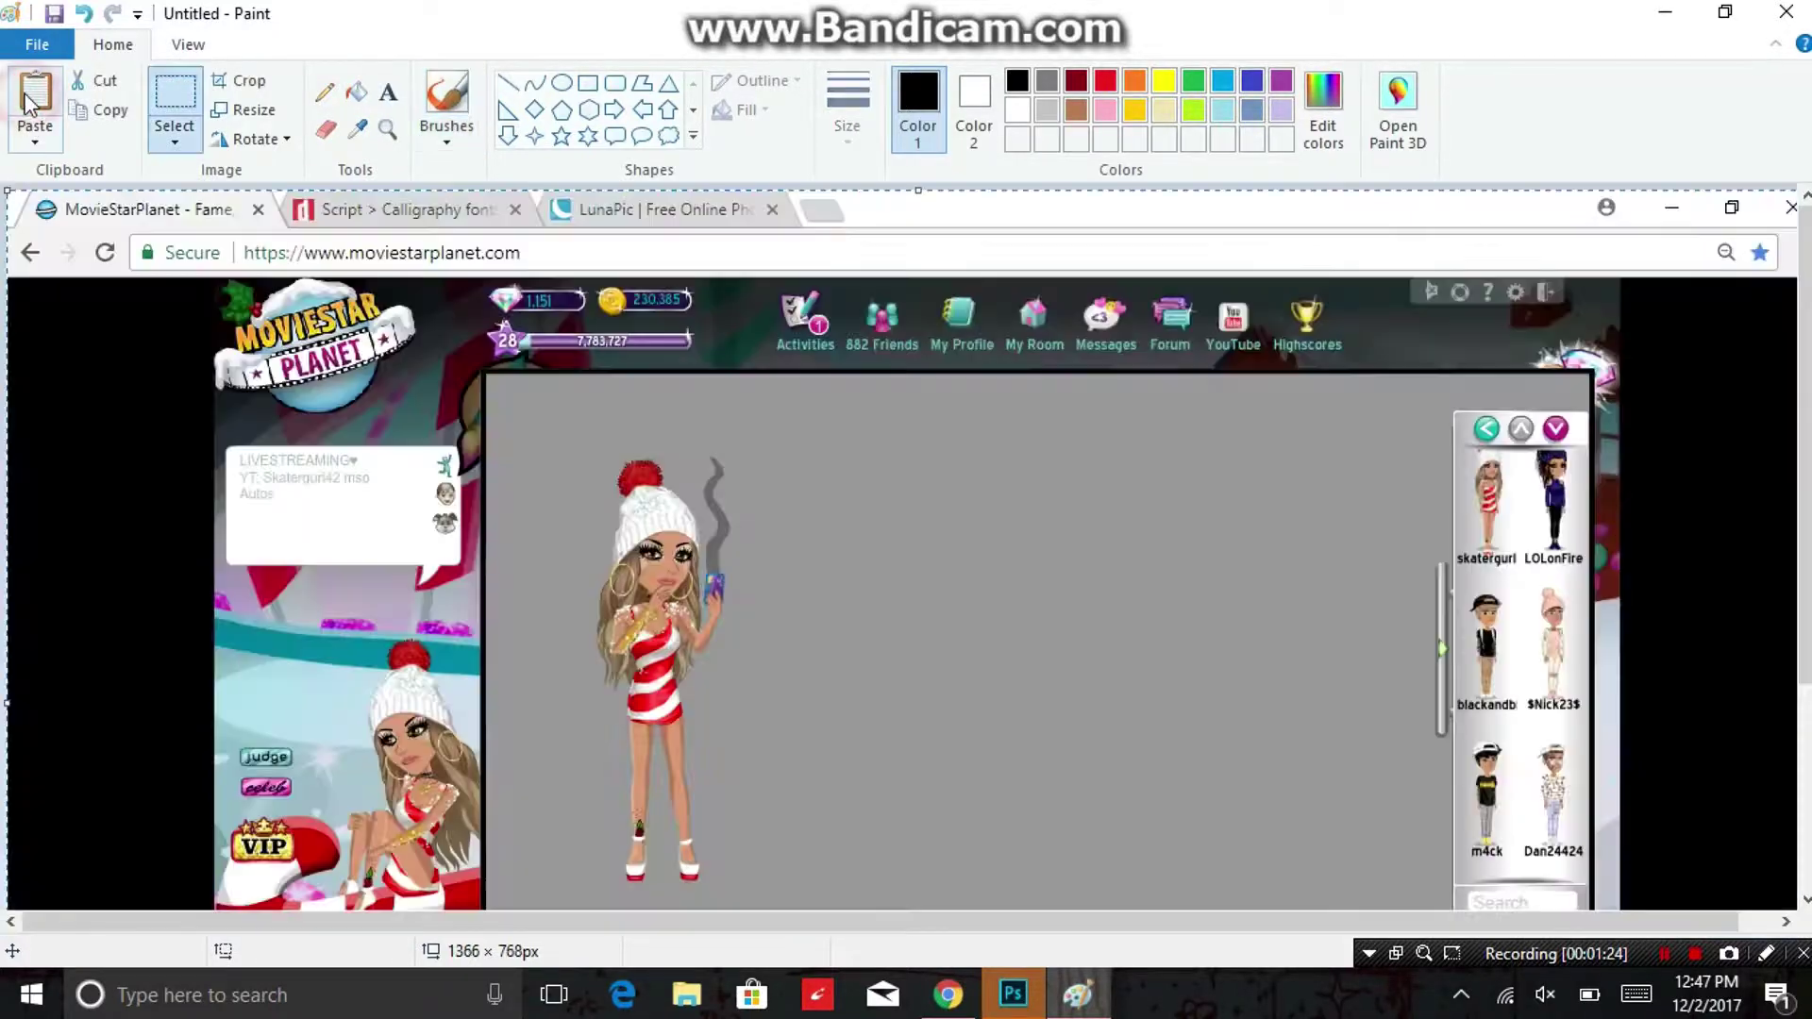
Crop the pasted screenshot to the standing character and its grey surroundings, about 224 × 404 px.
{"action": "scroll", "coordinate": [1784, 338], "scroll_direction": "down", "scroll_amount": 1}
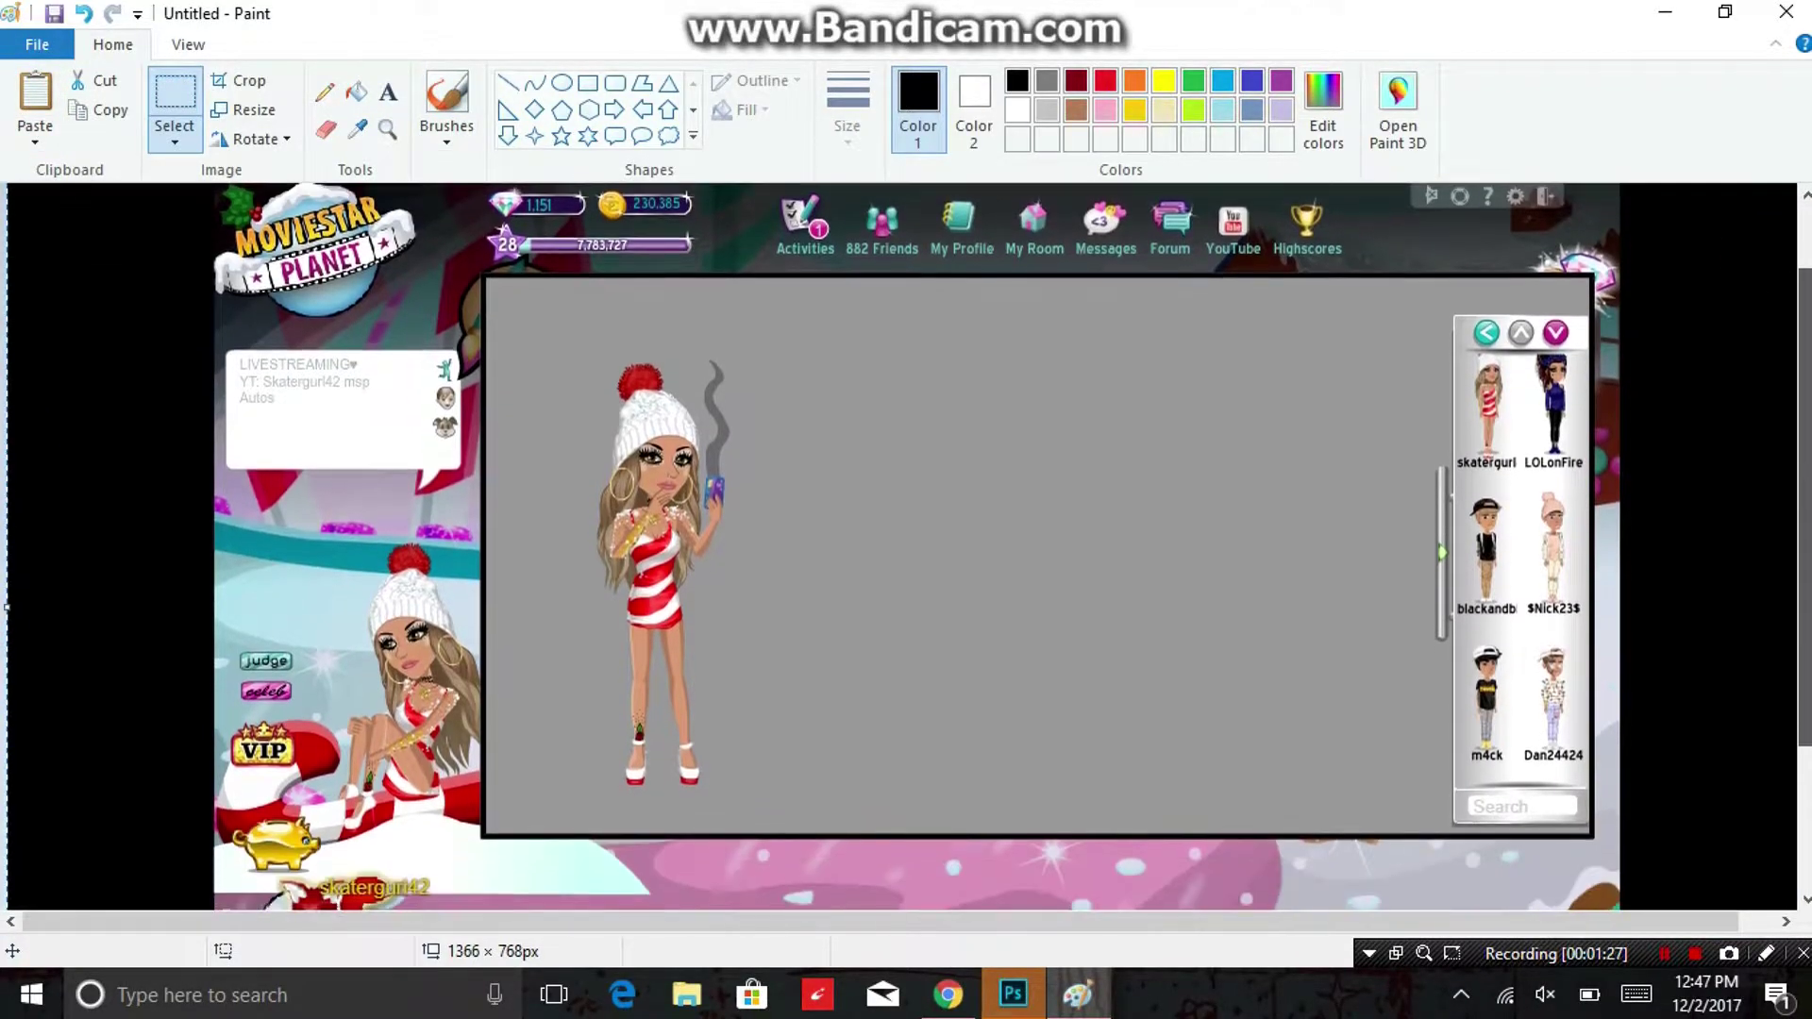
{"action": "scroll", "coordinate": [1784, 338], "scroll_direction": "up", "scroll_amount": 1}
{"action": "scroll", "coordinate": [1784, 338], "scroll_direction": "down", "scroll_amount": 3}
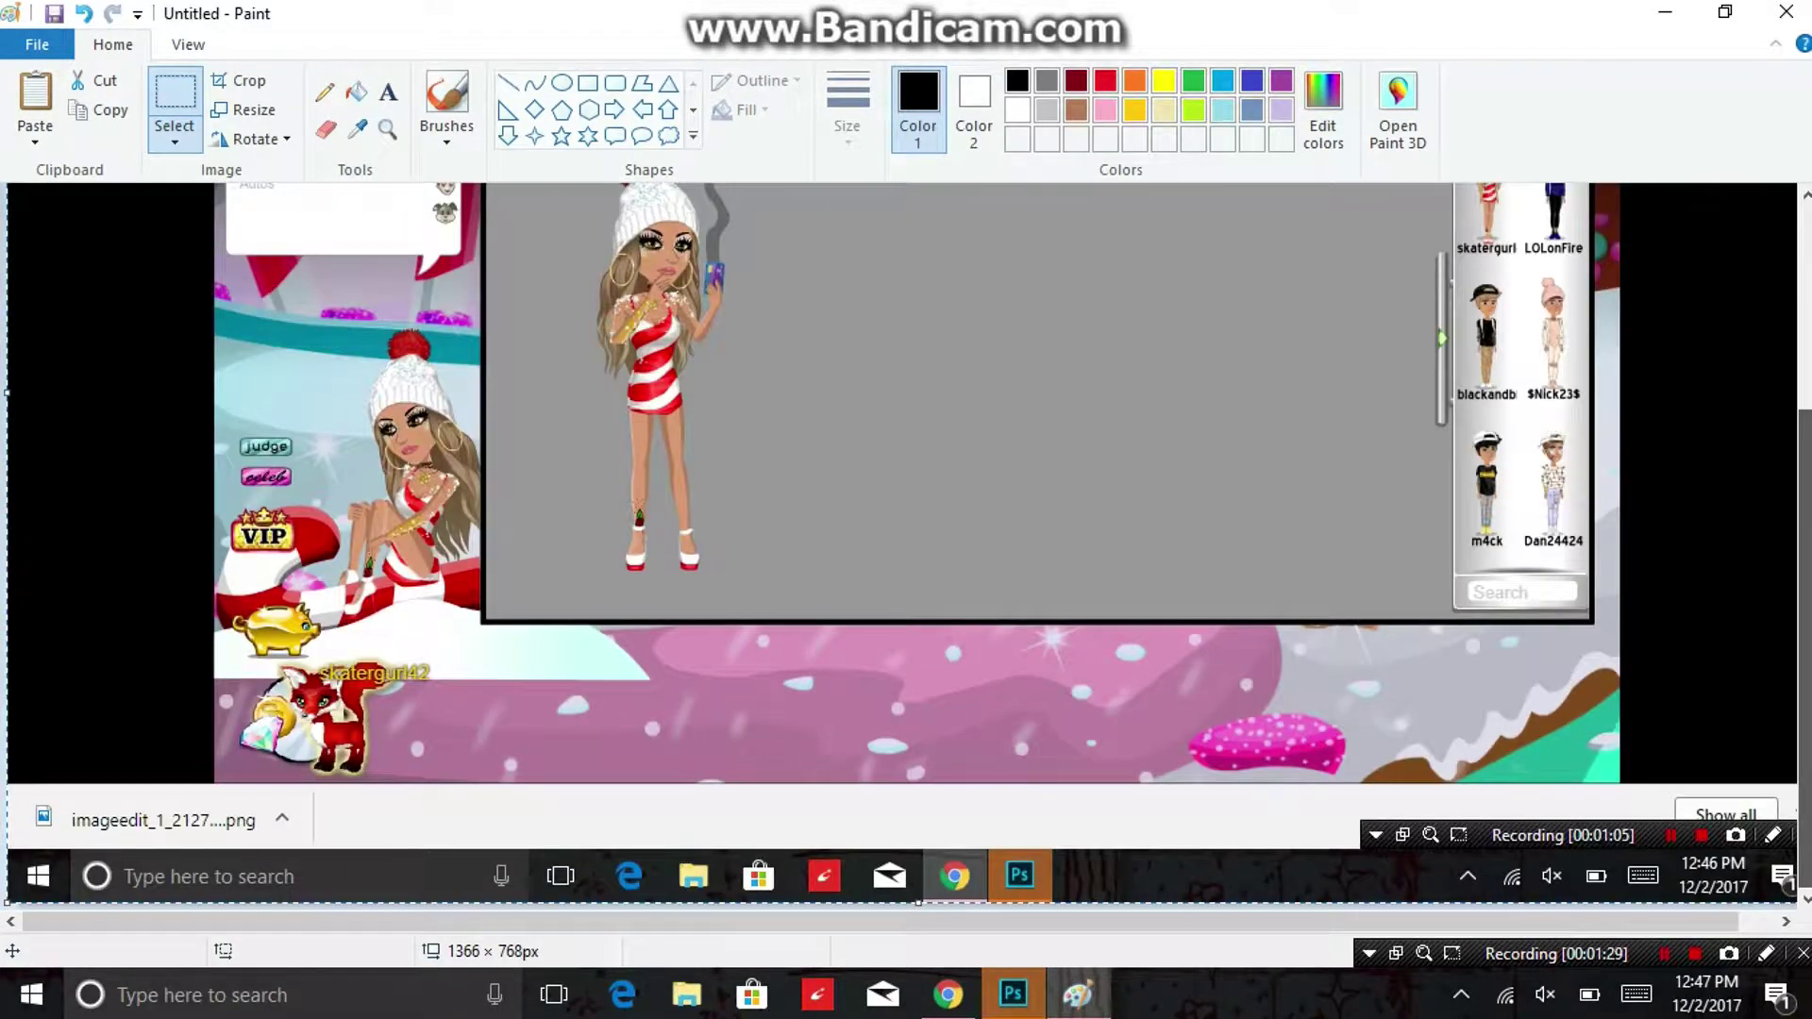
{"action": "scroll", "coordinate": [1754, 430], "scroll_direction": "up", "scroll_amount": 3}
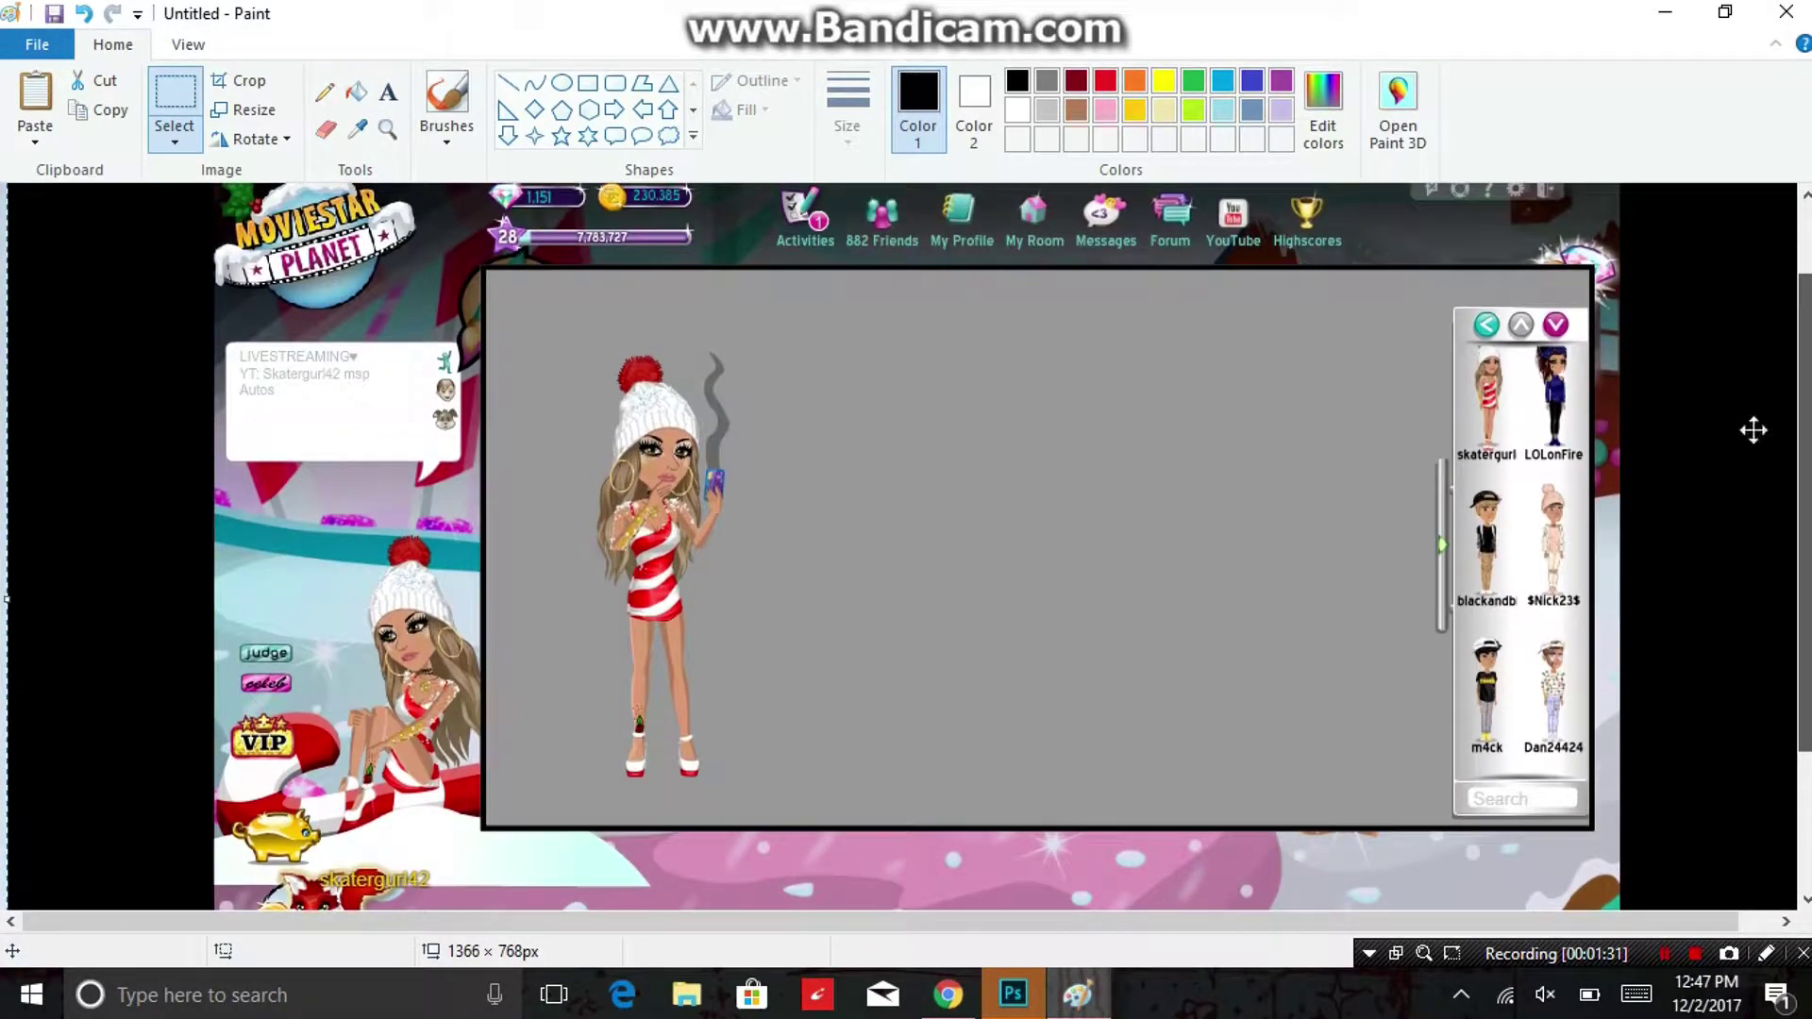
{"action": "left_click", "coordinate": [175, 91]}
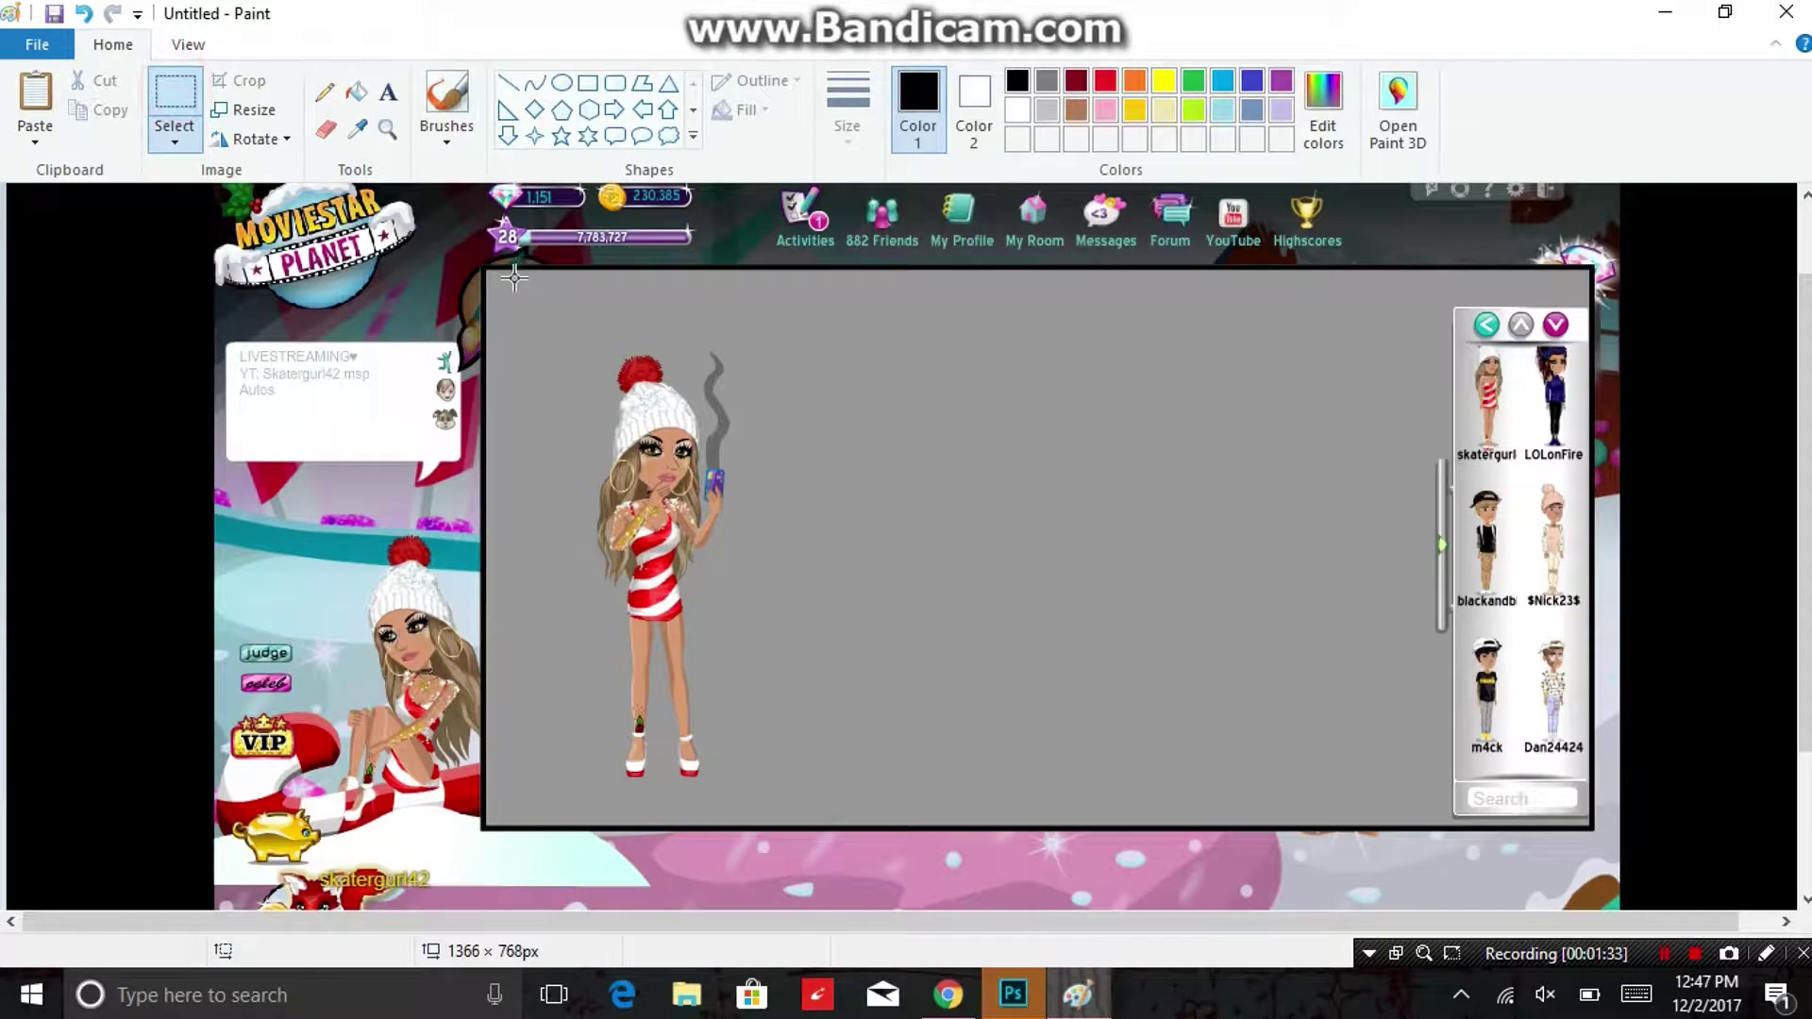
{"action": "left_click_drag", "start_coordinate": [515, 277], "coordinate": [811, 817]}
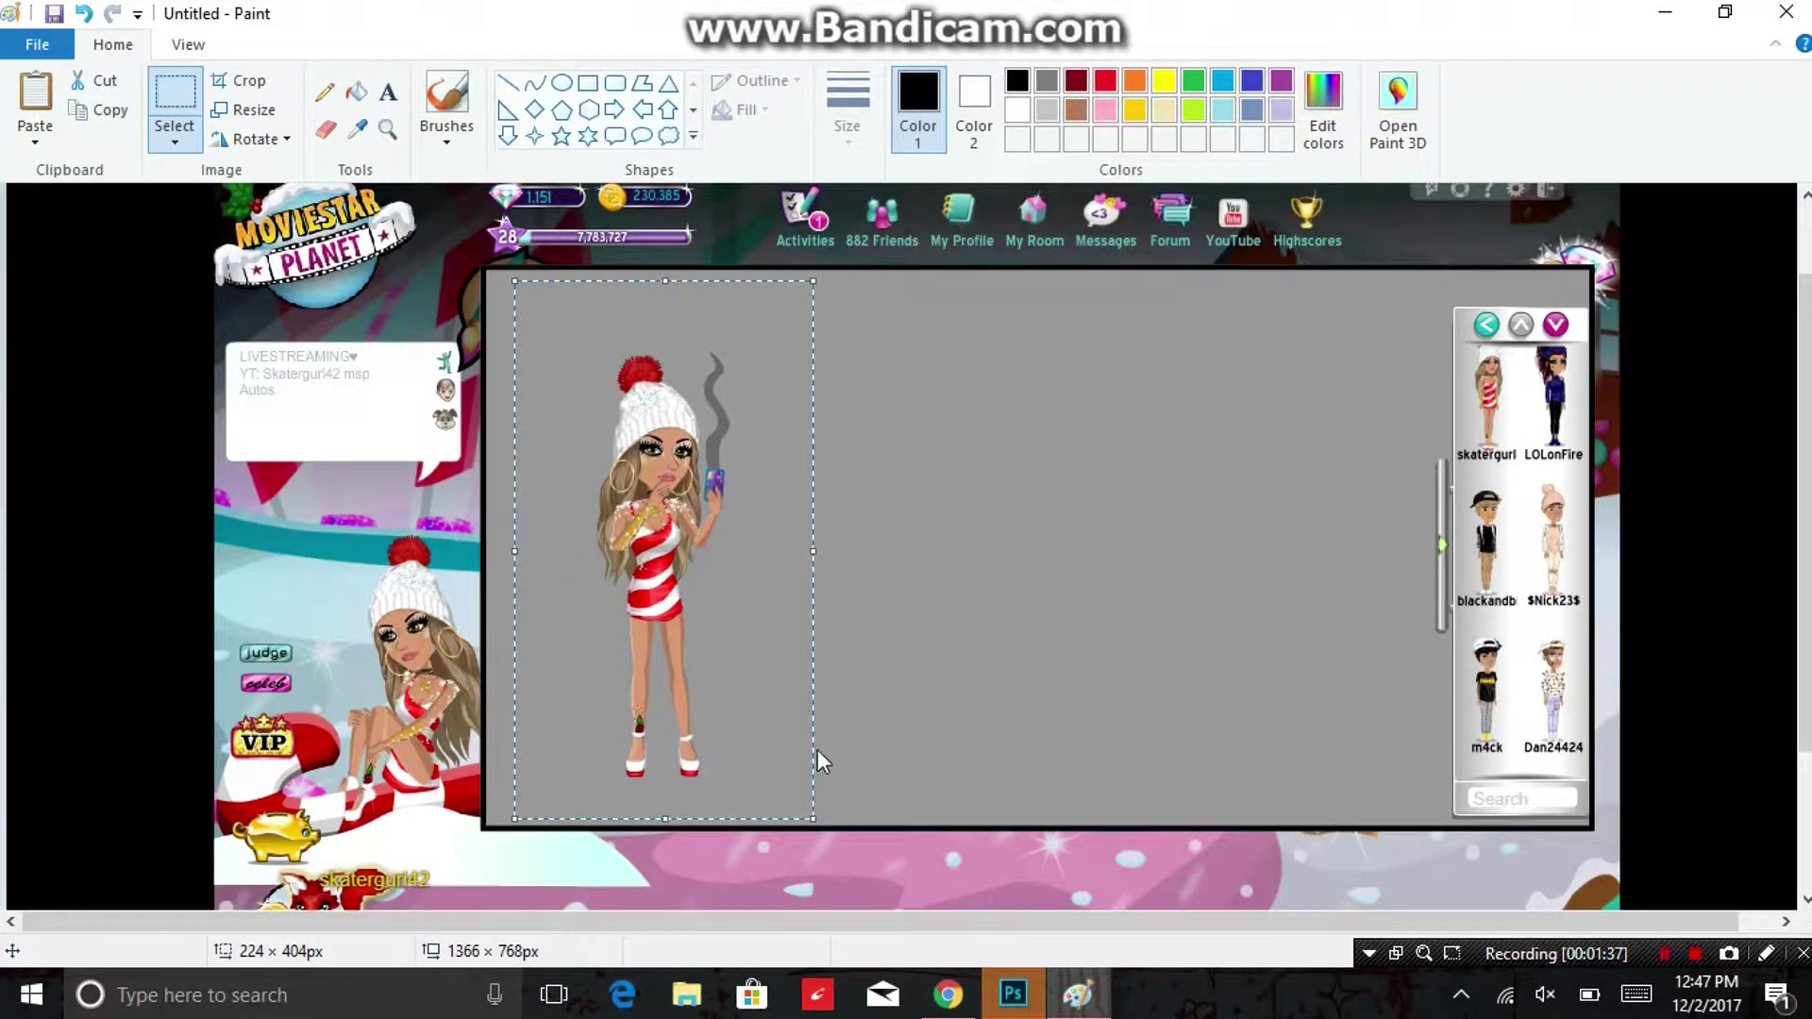
{"action": "left_click", "coordinate": [249, 85]}
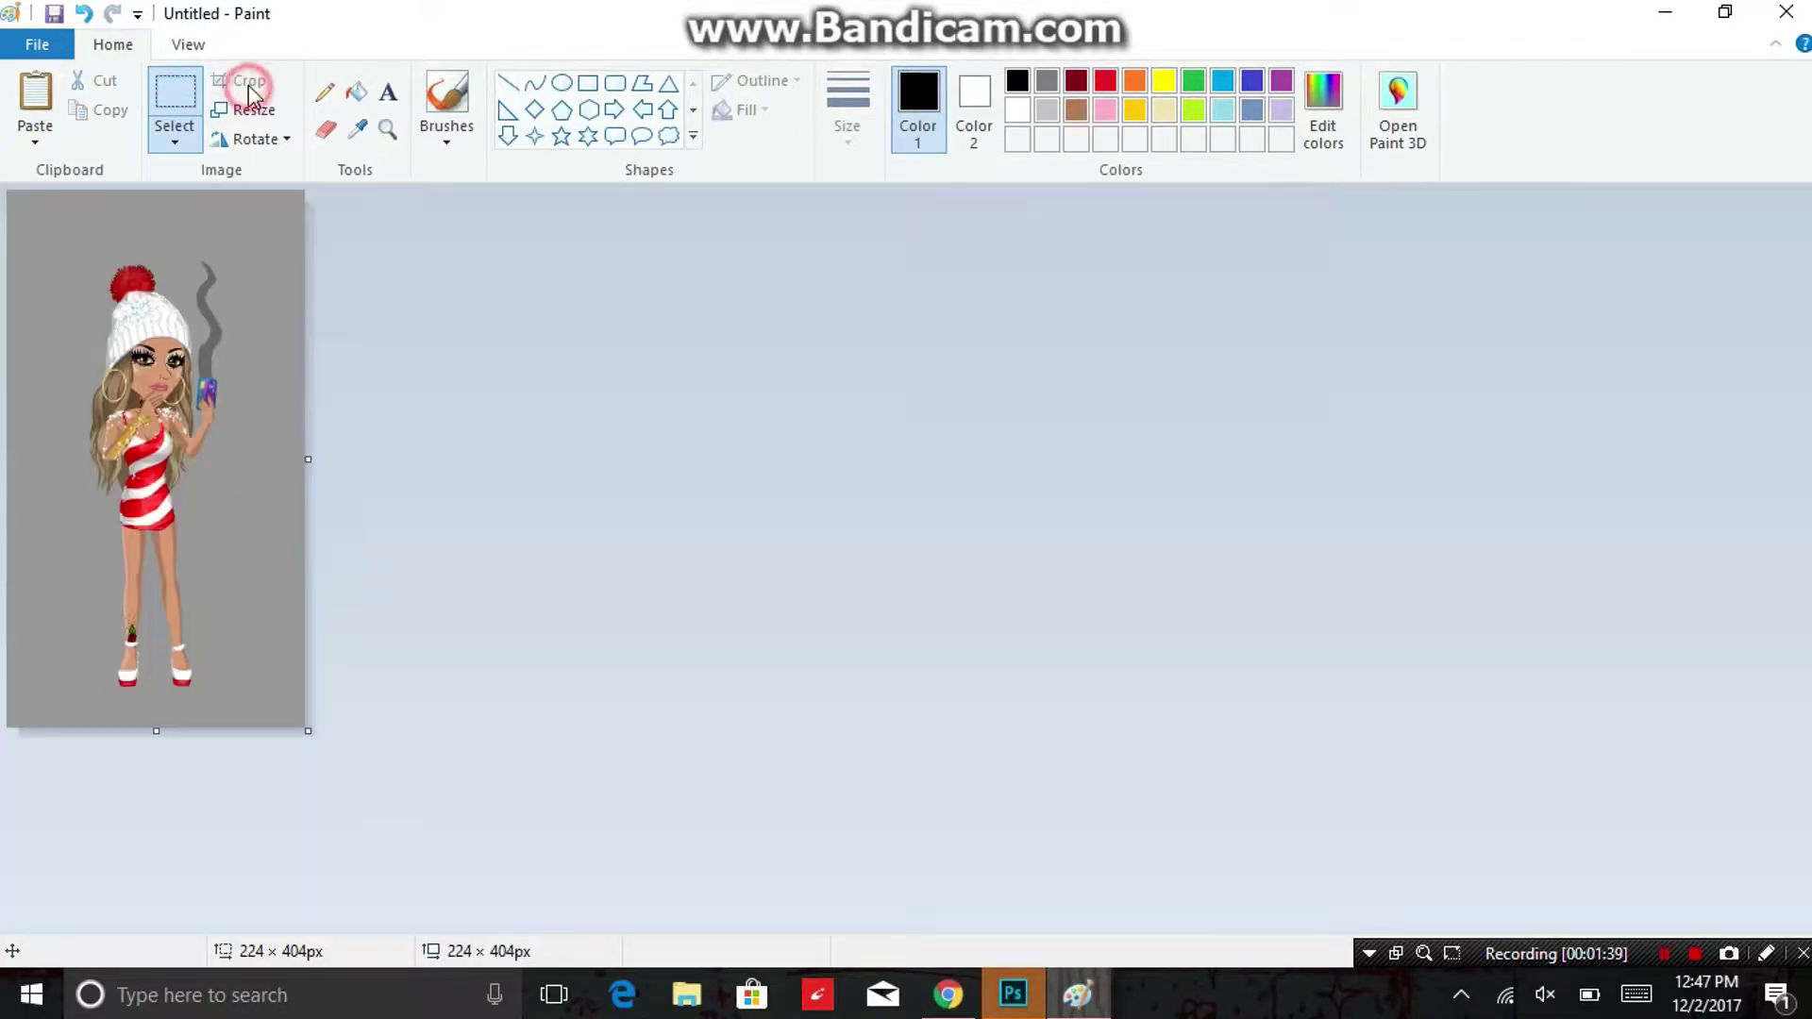
Open the save dialog for the cropped image, cancel it, and close Paint without saving.
{"action": "left_click", "coordinate": [52, 14]}
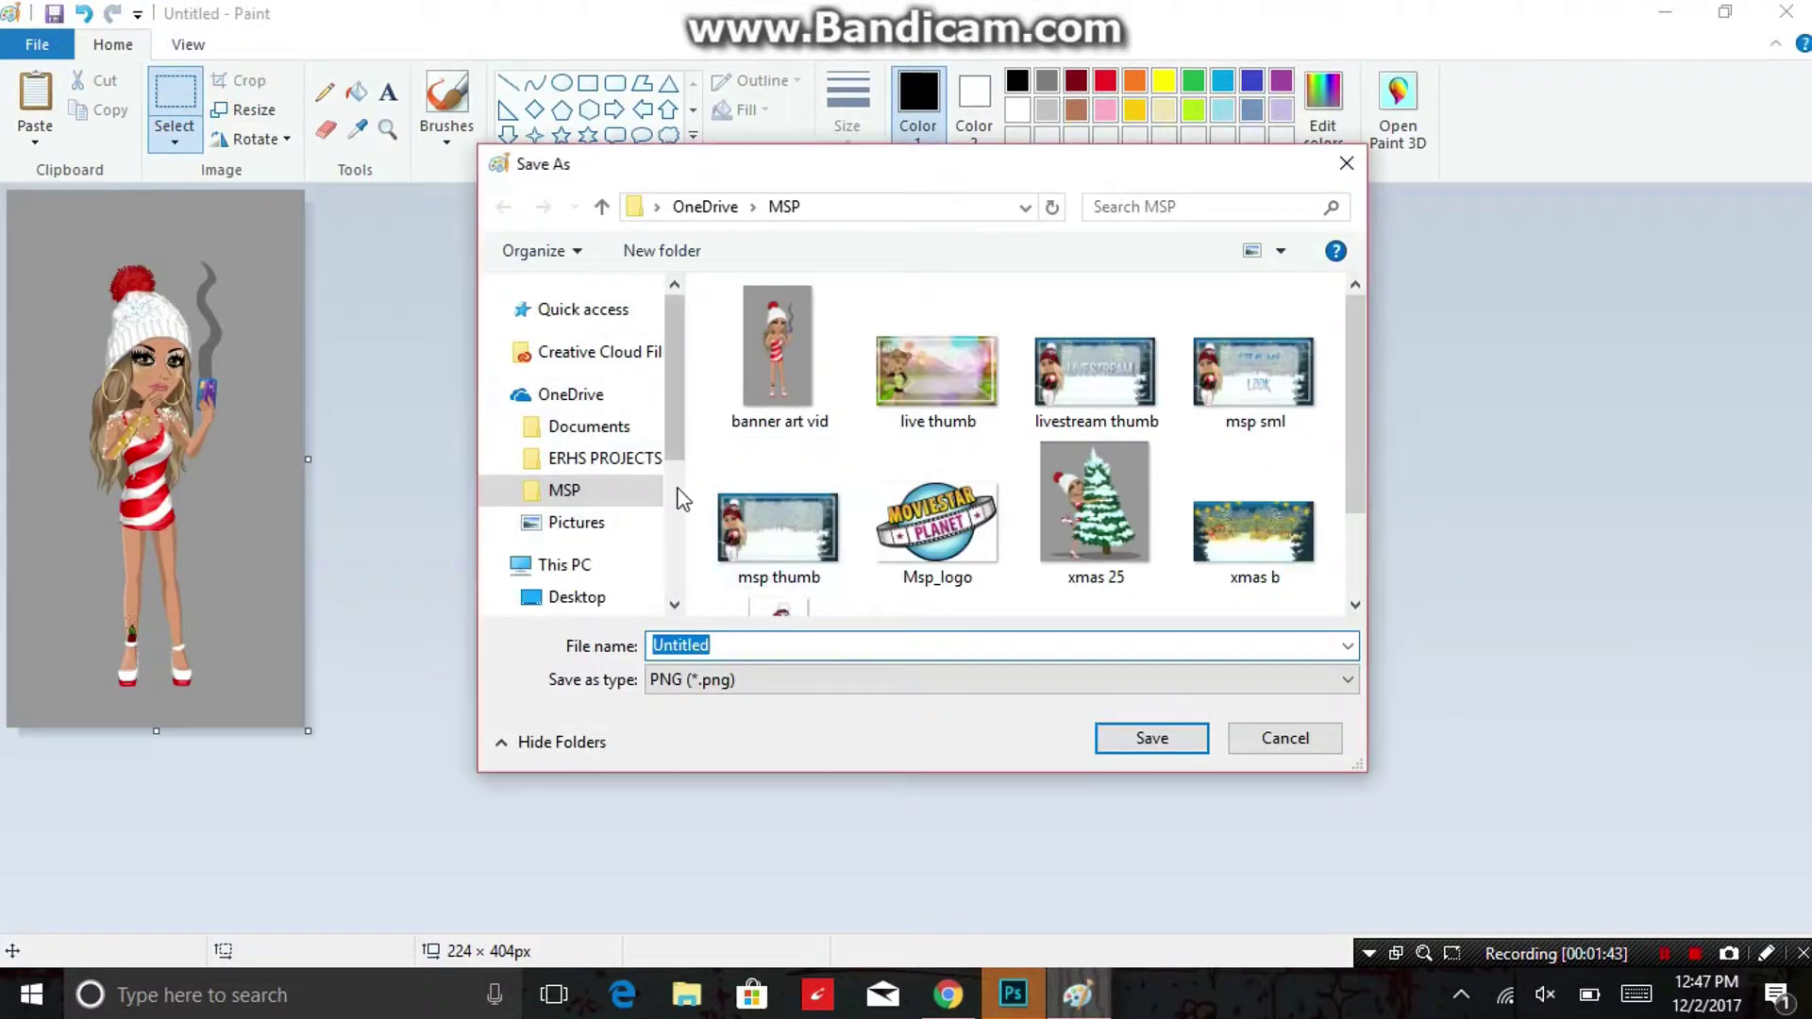
{"action": "left_click", "coordinate": [1284, 738]}
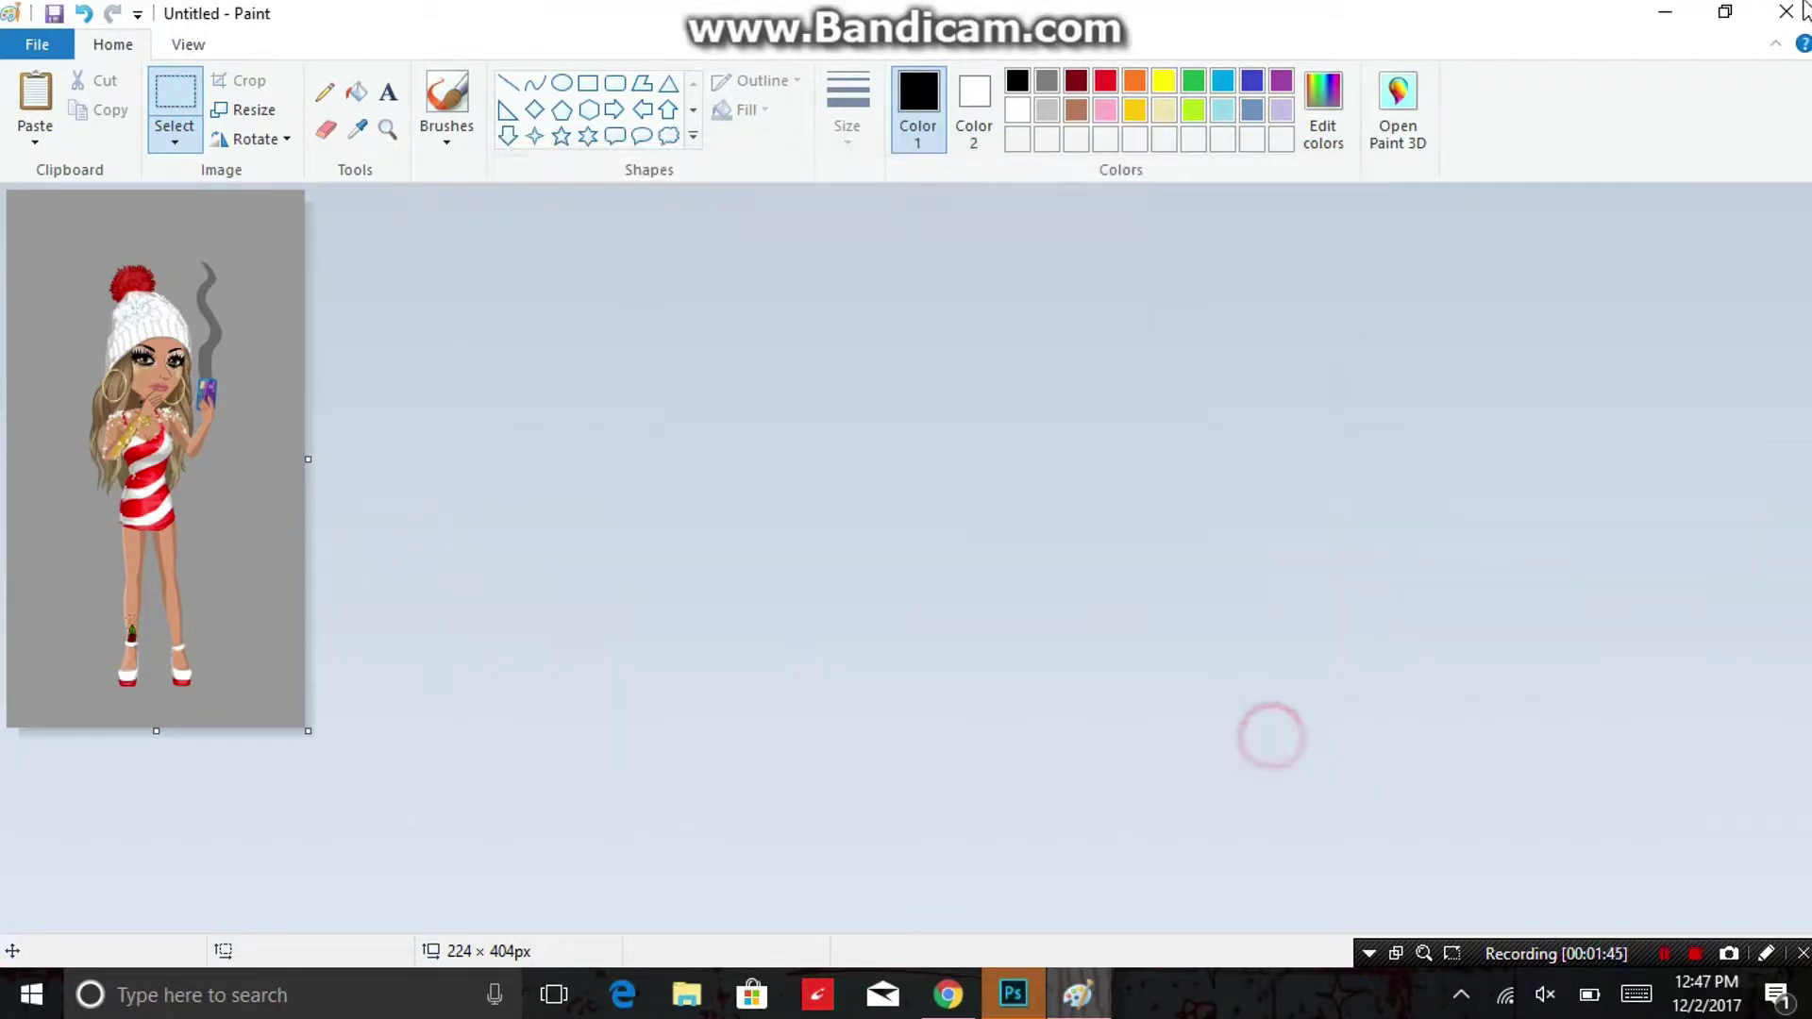
{"action": "left_click", "coordinate": [1787, 12]}
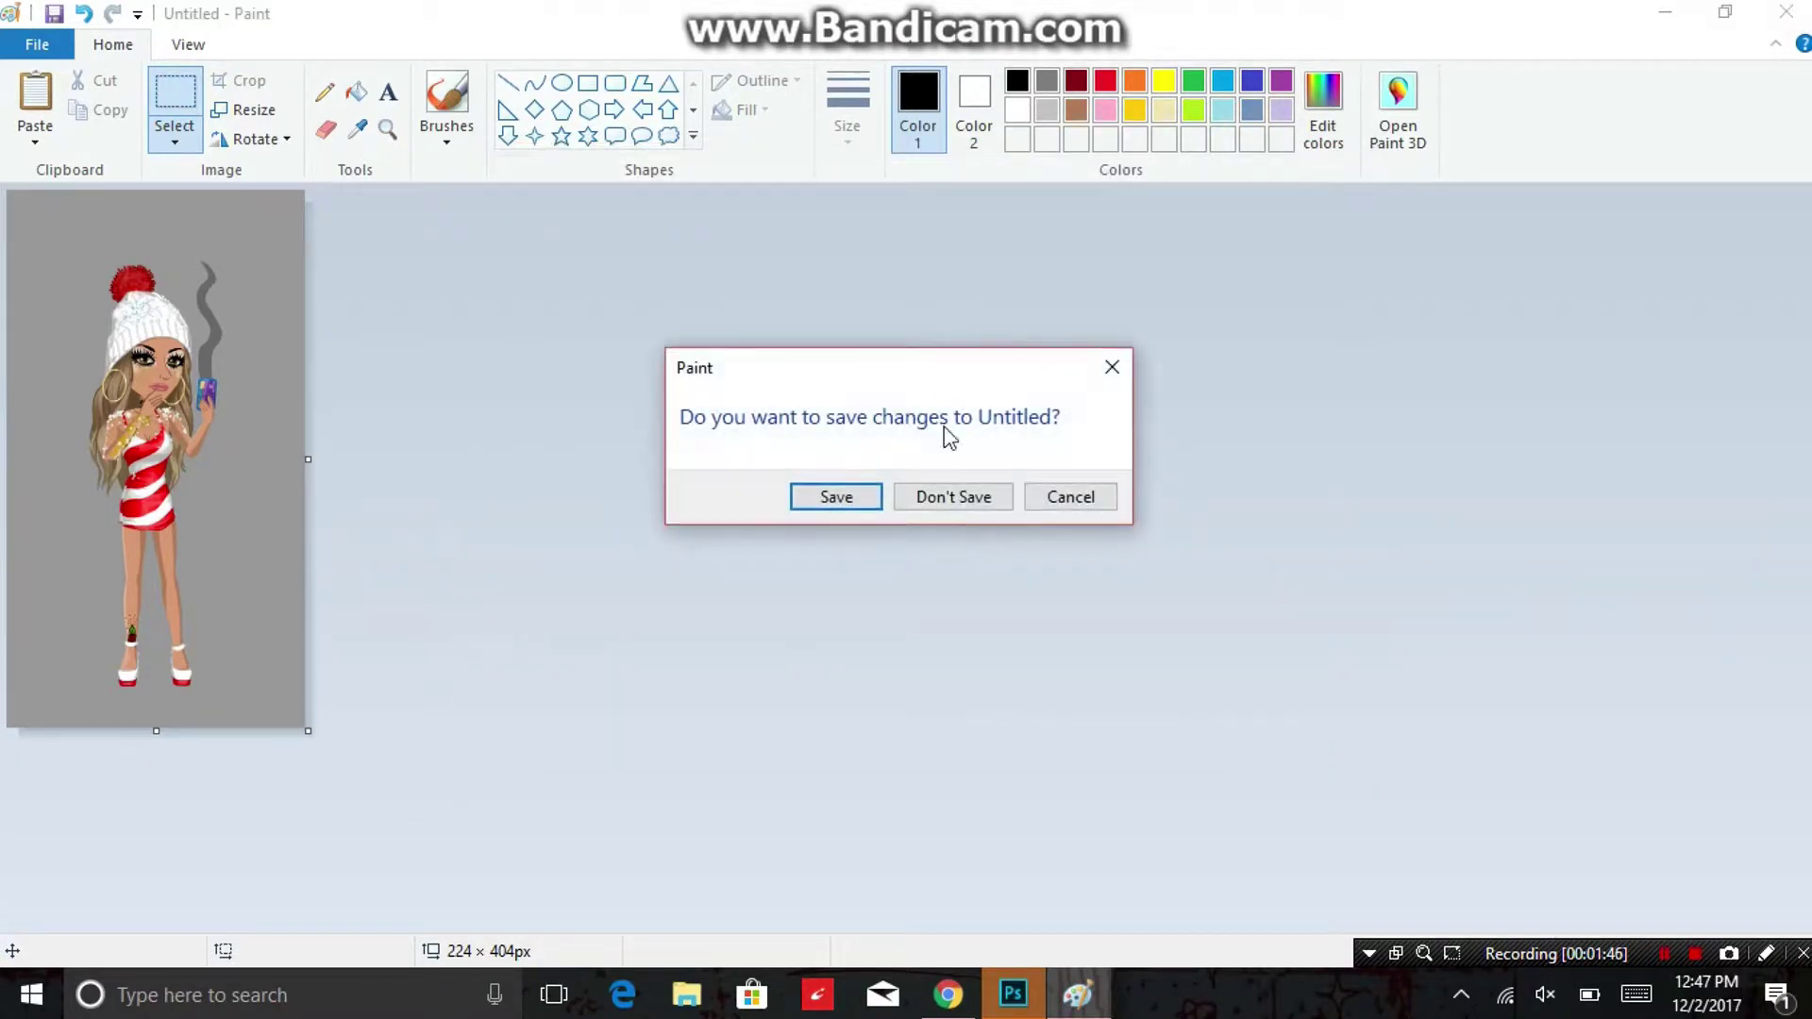
{"action": "left_click", "coordinate": [951, 497]}
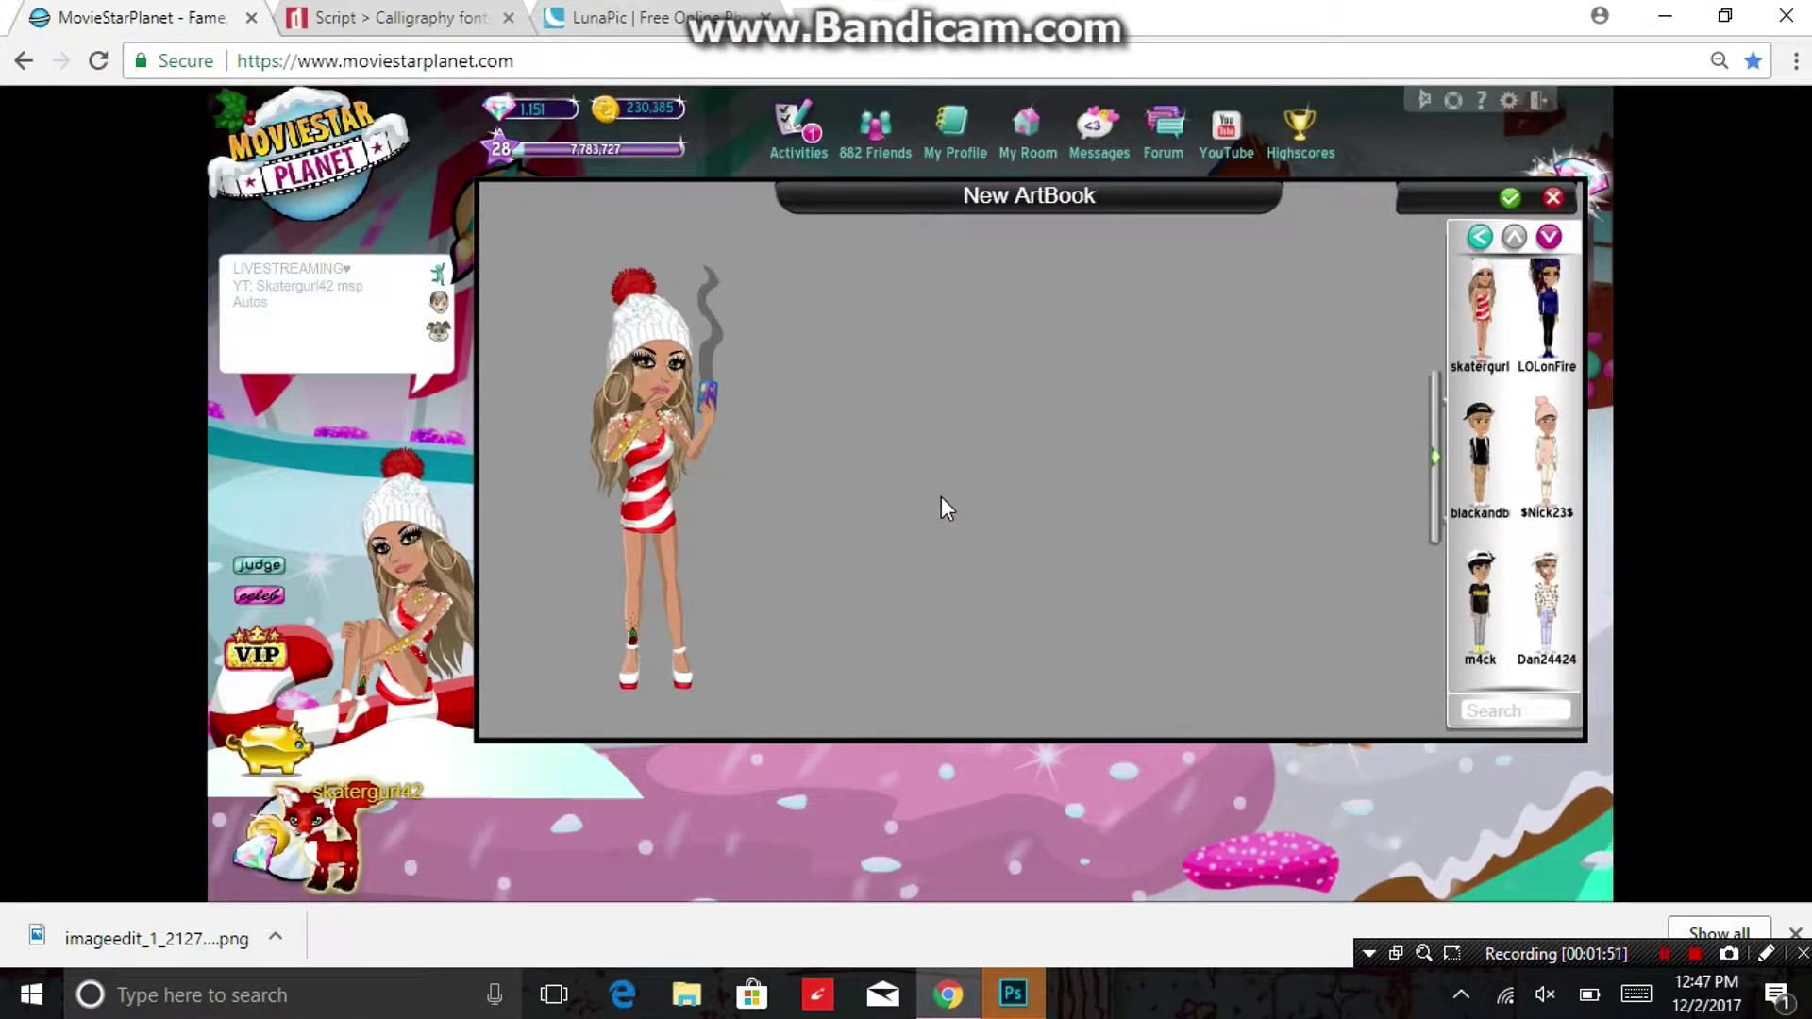
Switch to LunaPic and upload the image "banner art vid" to the Transparent Background tool.
{"action": "left_click", "coordinate": [608, 26]}
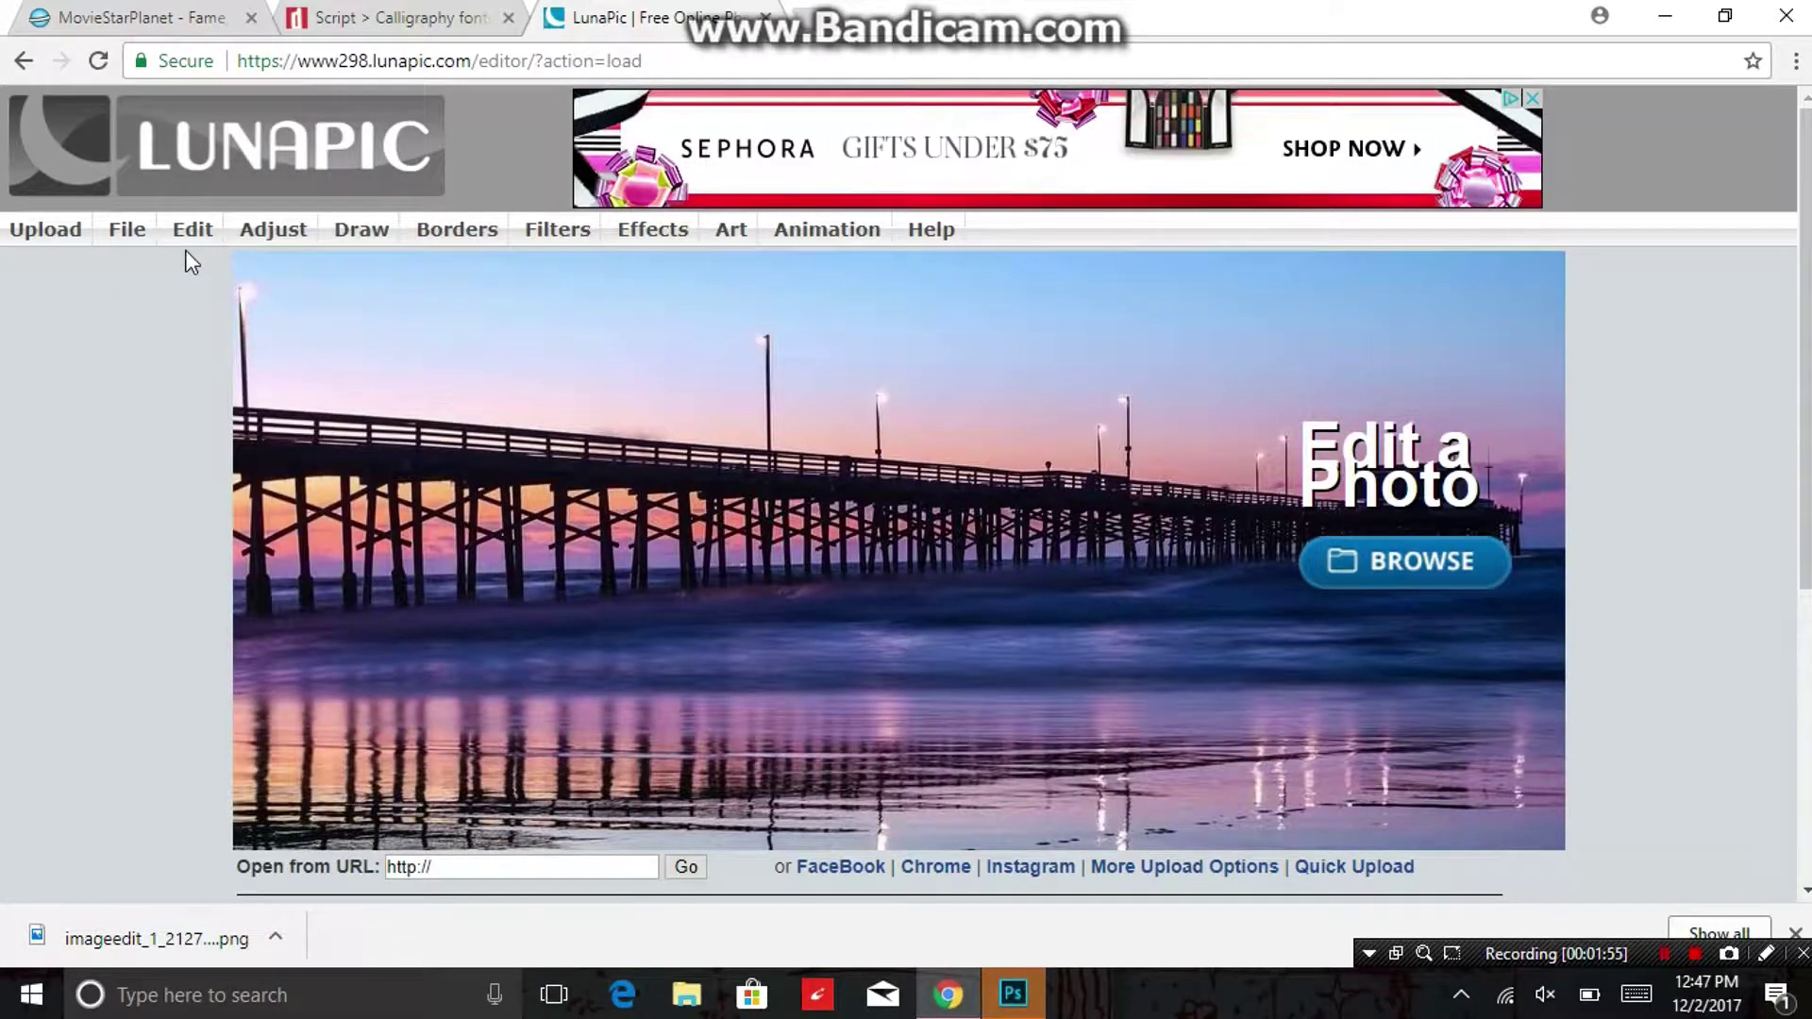
{"action": "mouse_move", "coordinate": [187, 256]}
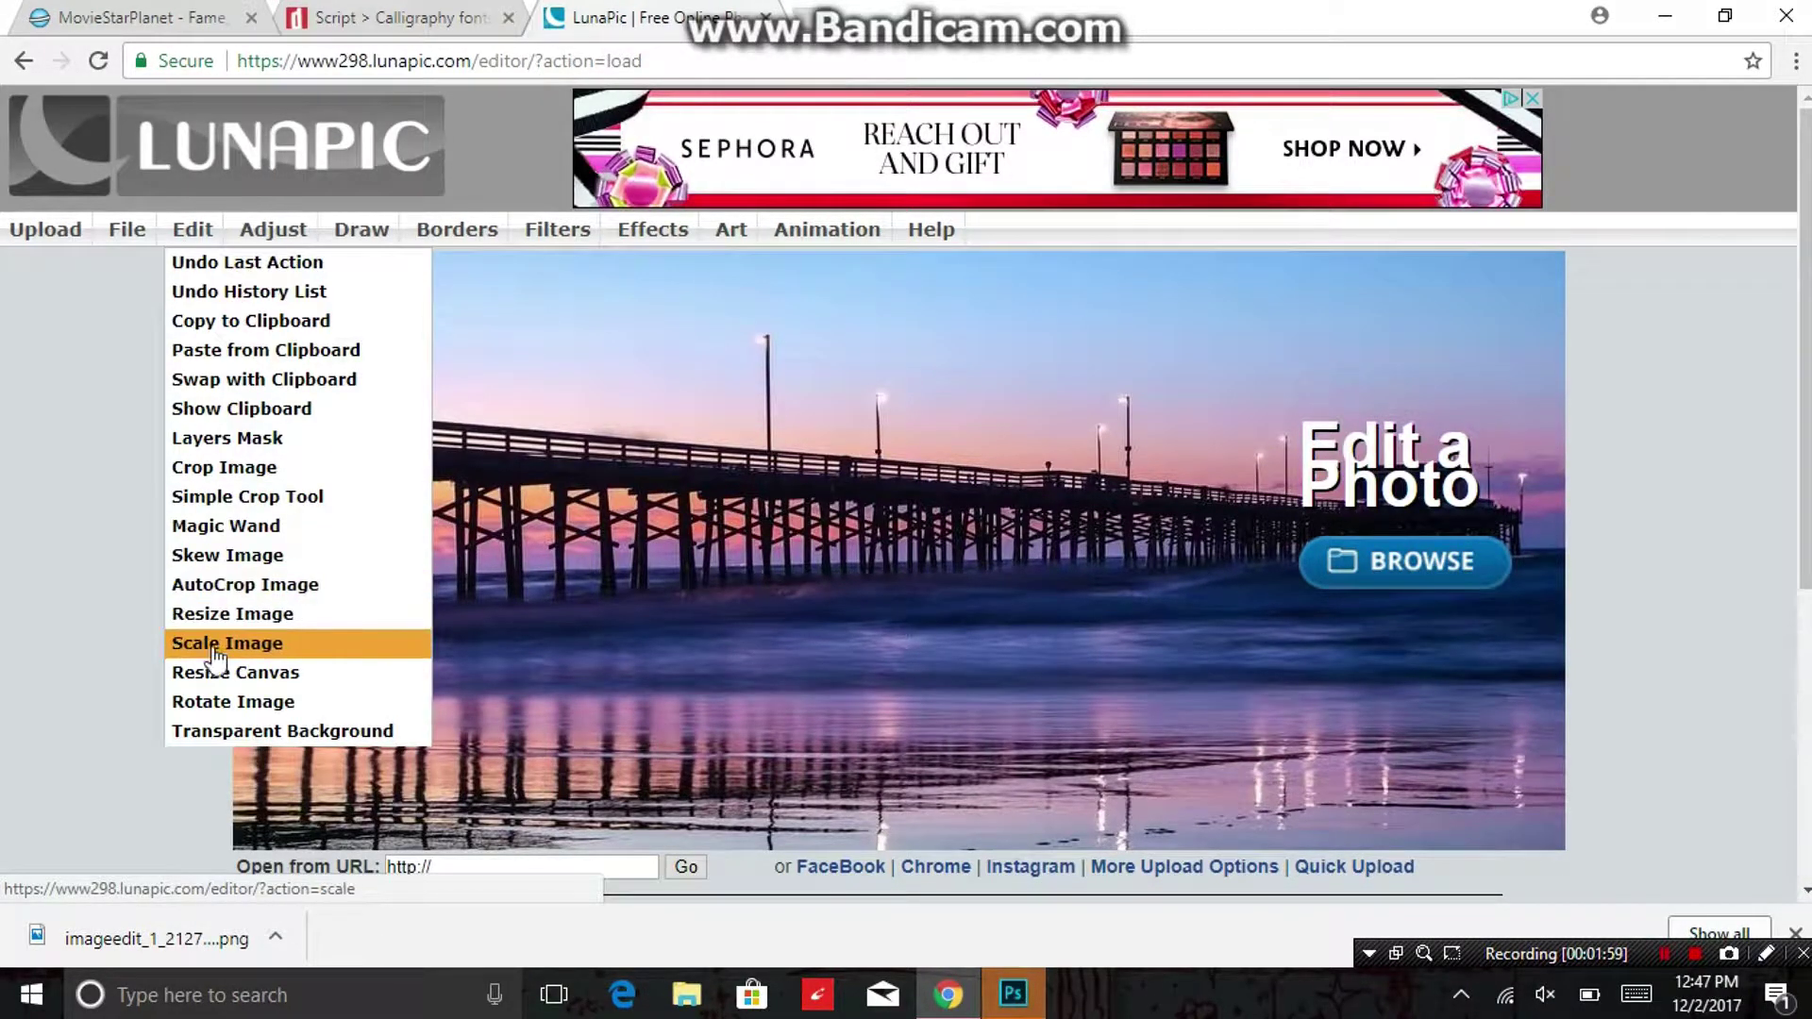
{"action": "left_click", "coordinate": [203, 729]}
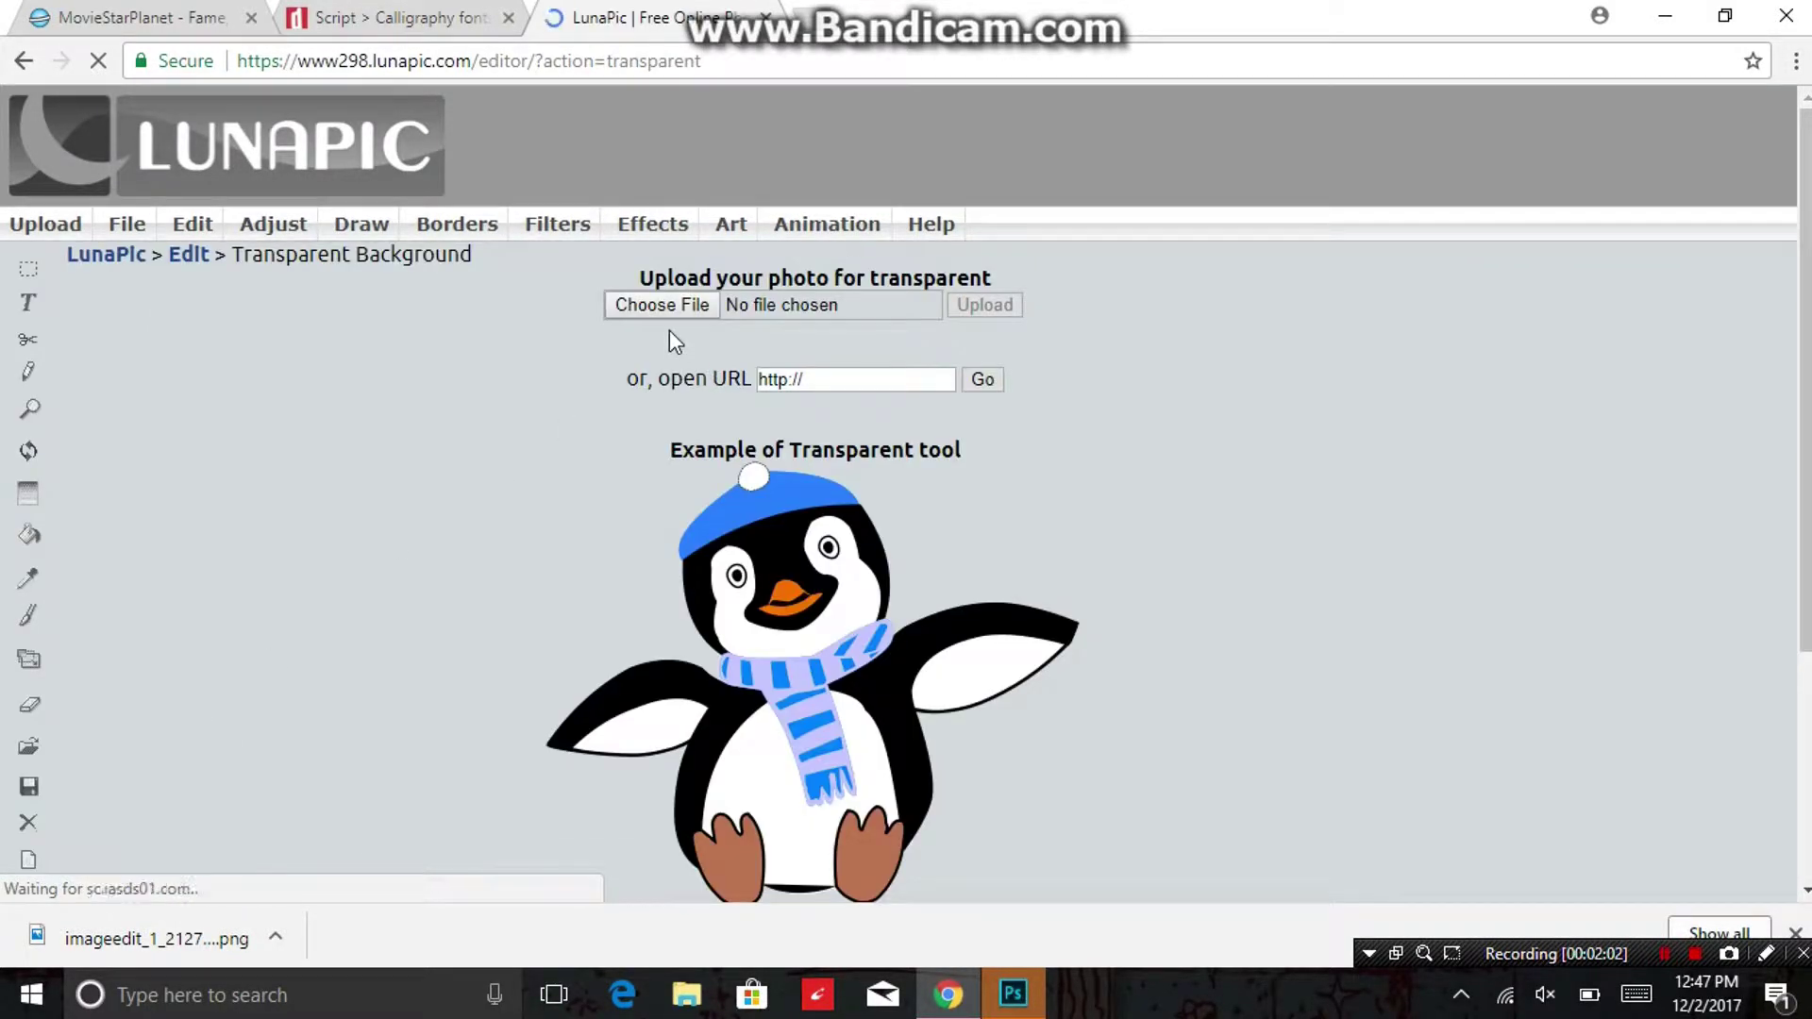
{"action": "left_click", "coordinate": [651, 306]}
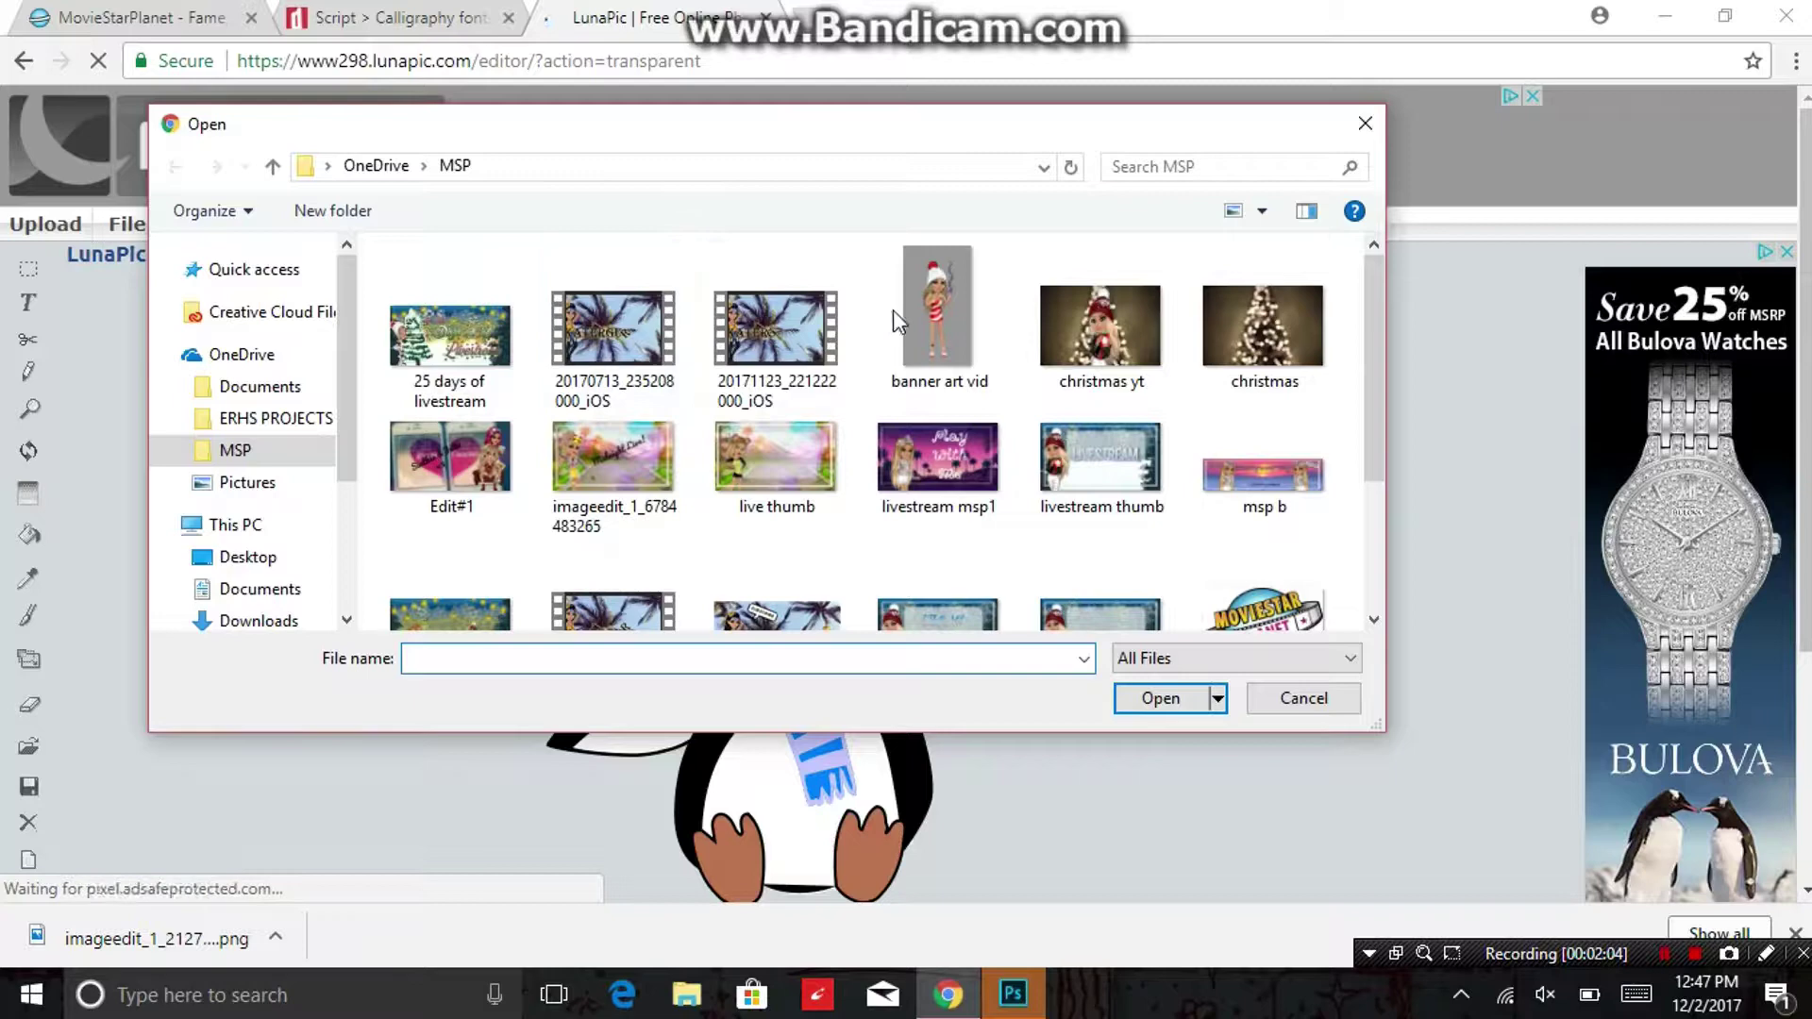
{"action": "left_click", "coordinate": [920, 321]}
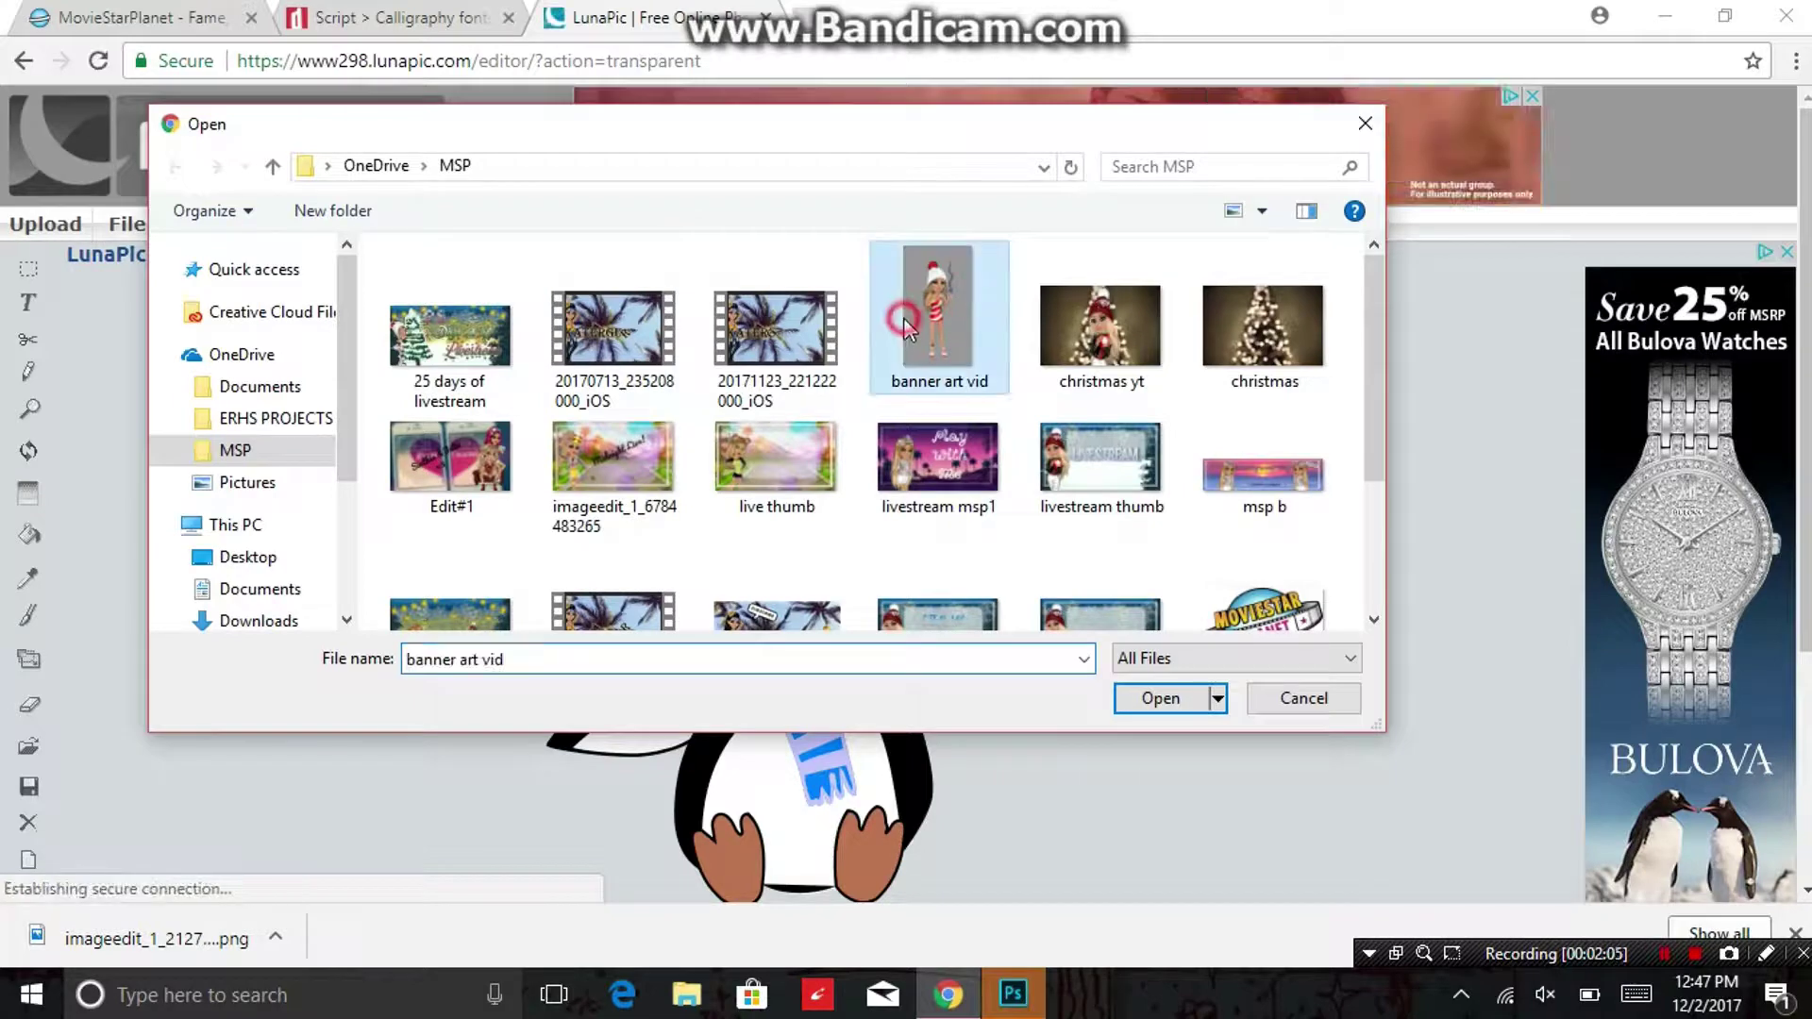
{"action": "left_click", "coordinate": [1156, 699]}
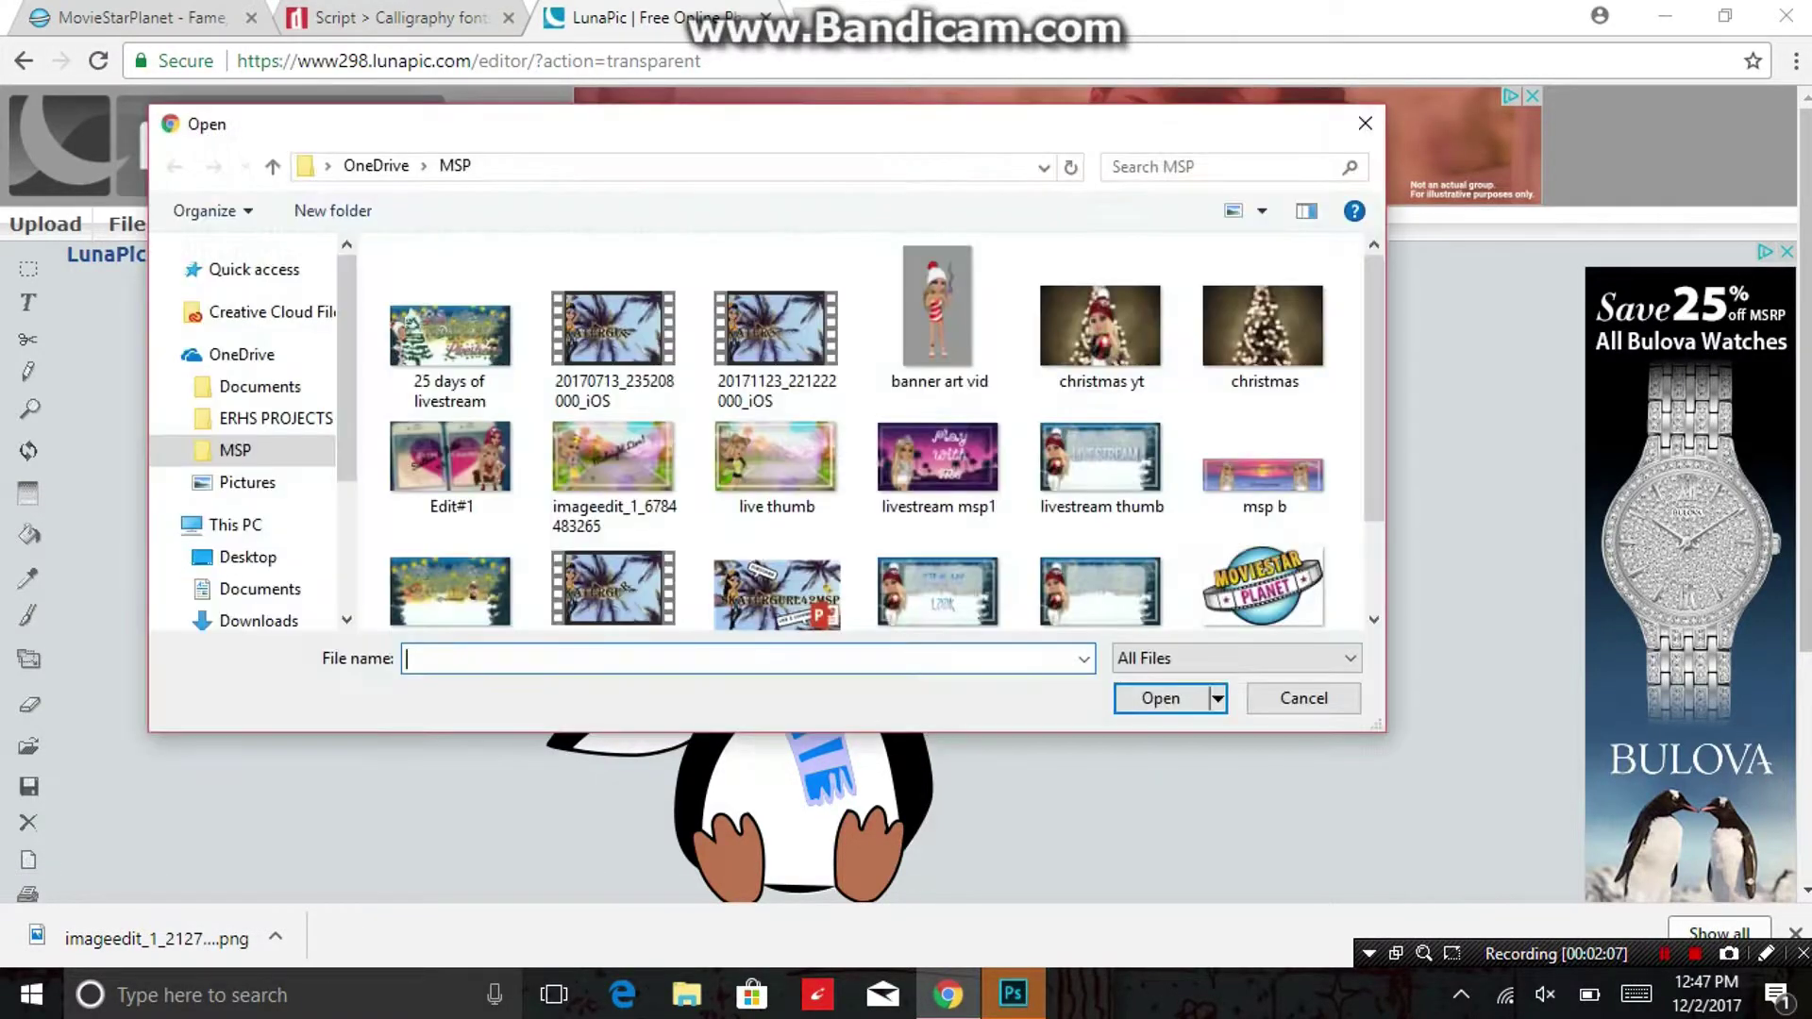
{"action": "double_click", "coordinate": [934, 350]}
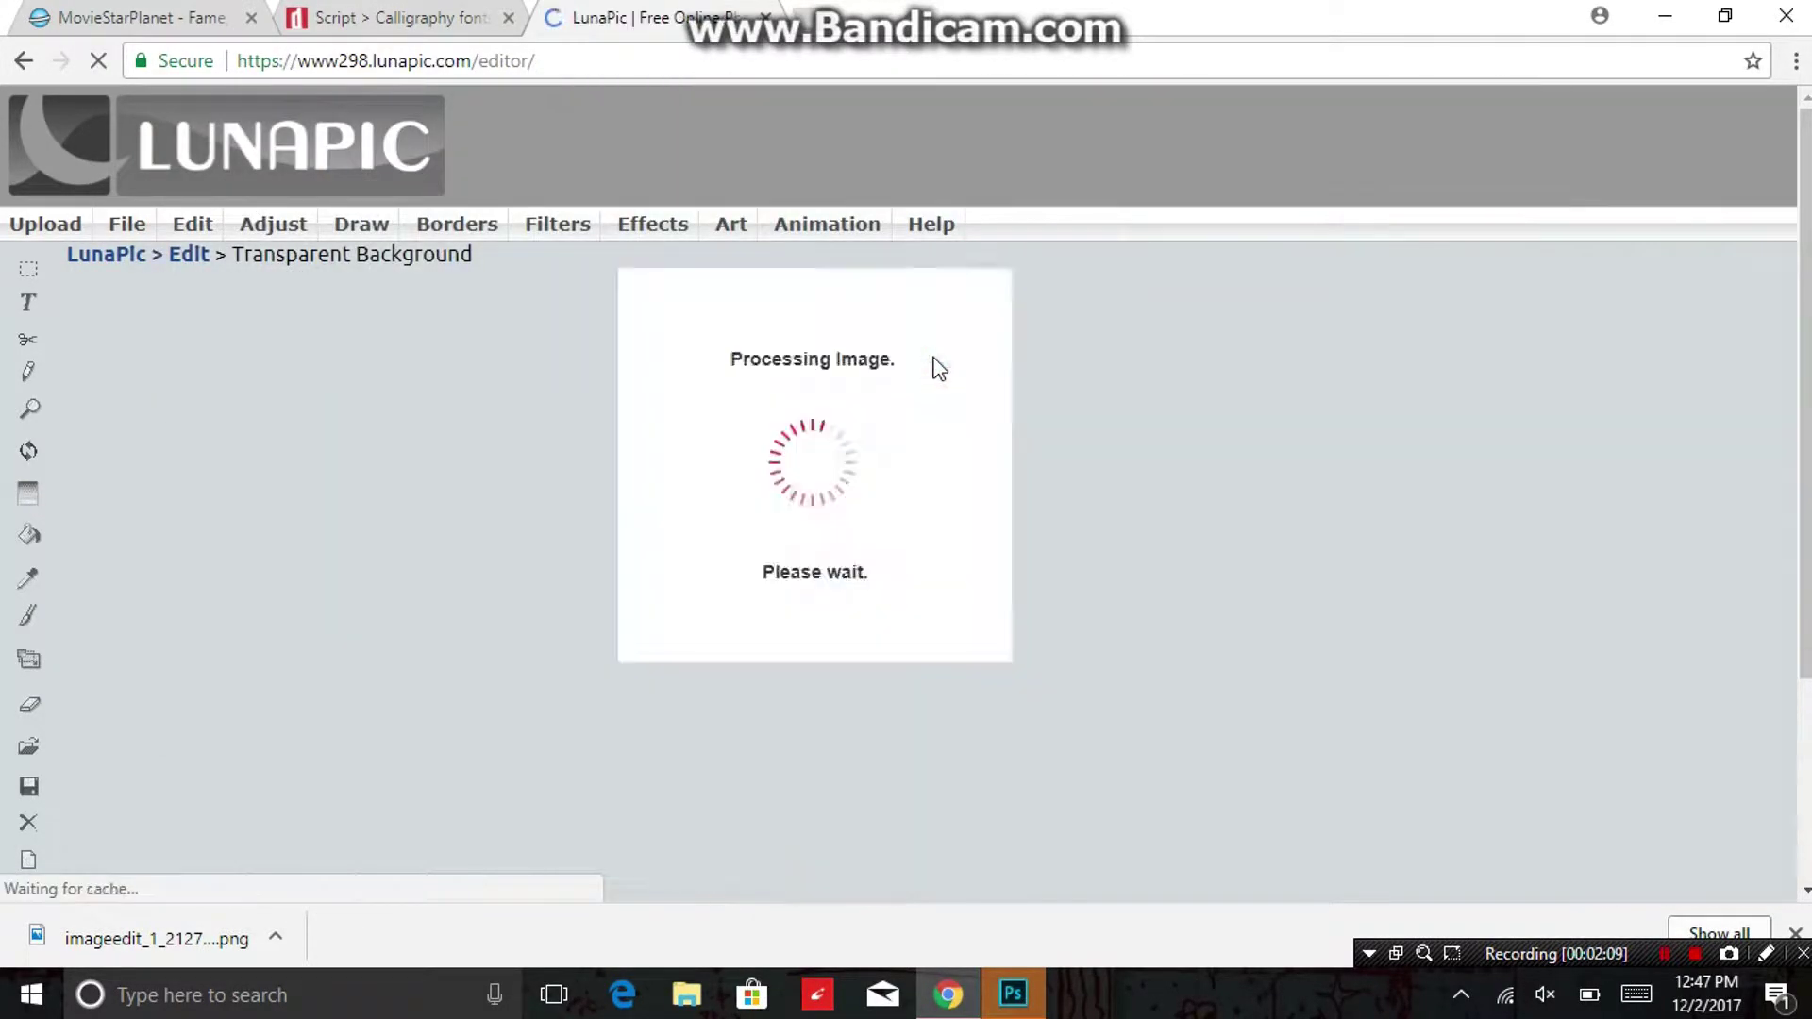
Make the grey background behind the character transparent and apply a transparency threshold of 5.
{"action": "left_click", "coordinate": [914, 444]}
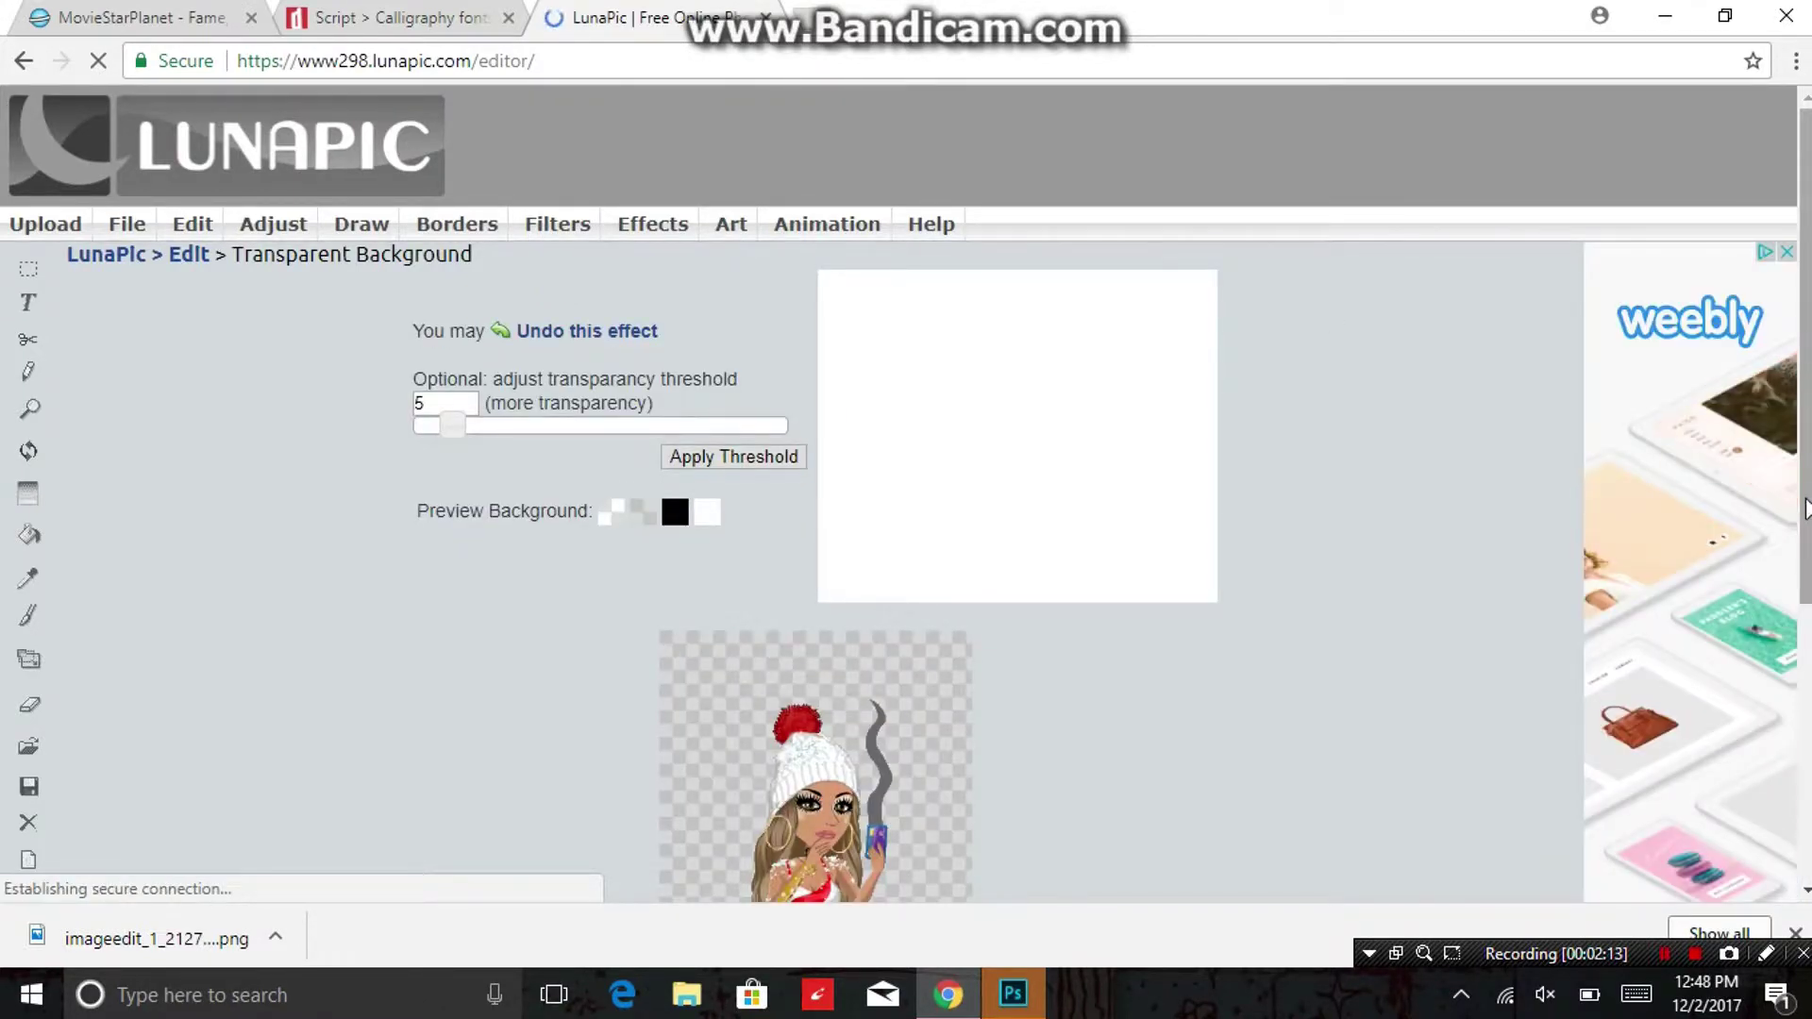
{"action": "scroll", "coordinate": [906, 491], "scroll_direction": "down", "scroll_amount": 5}
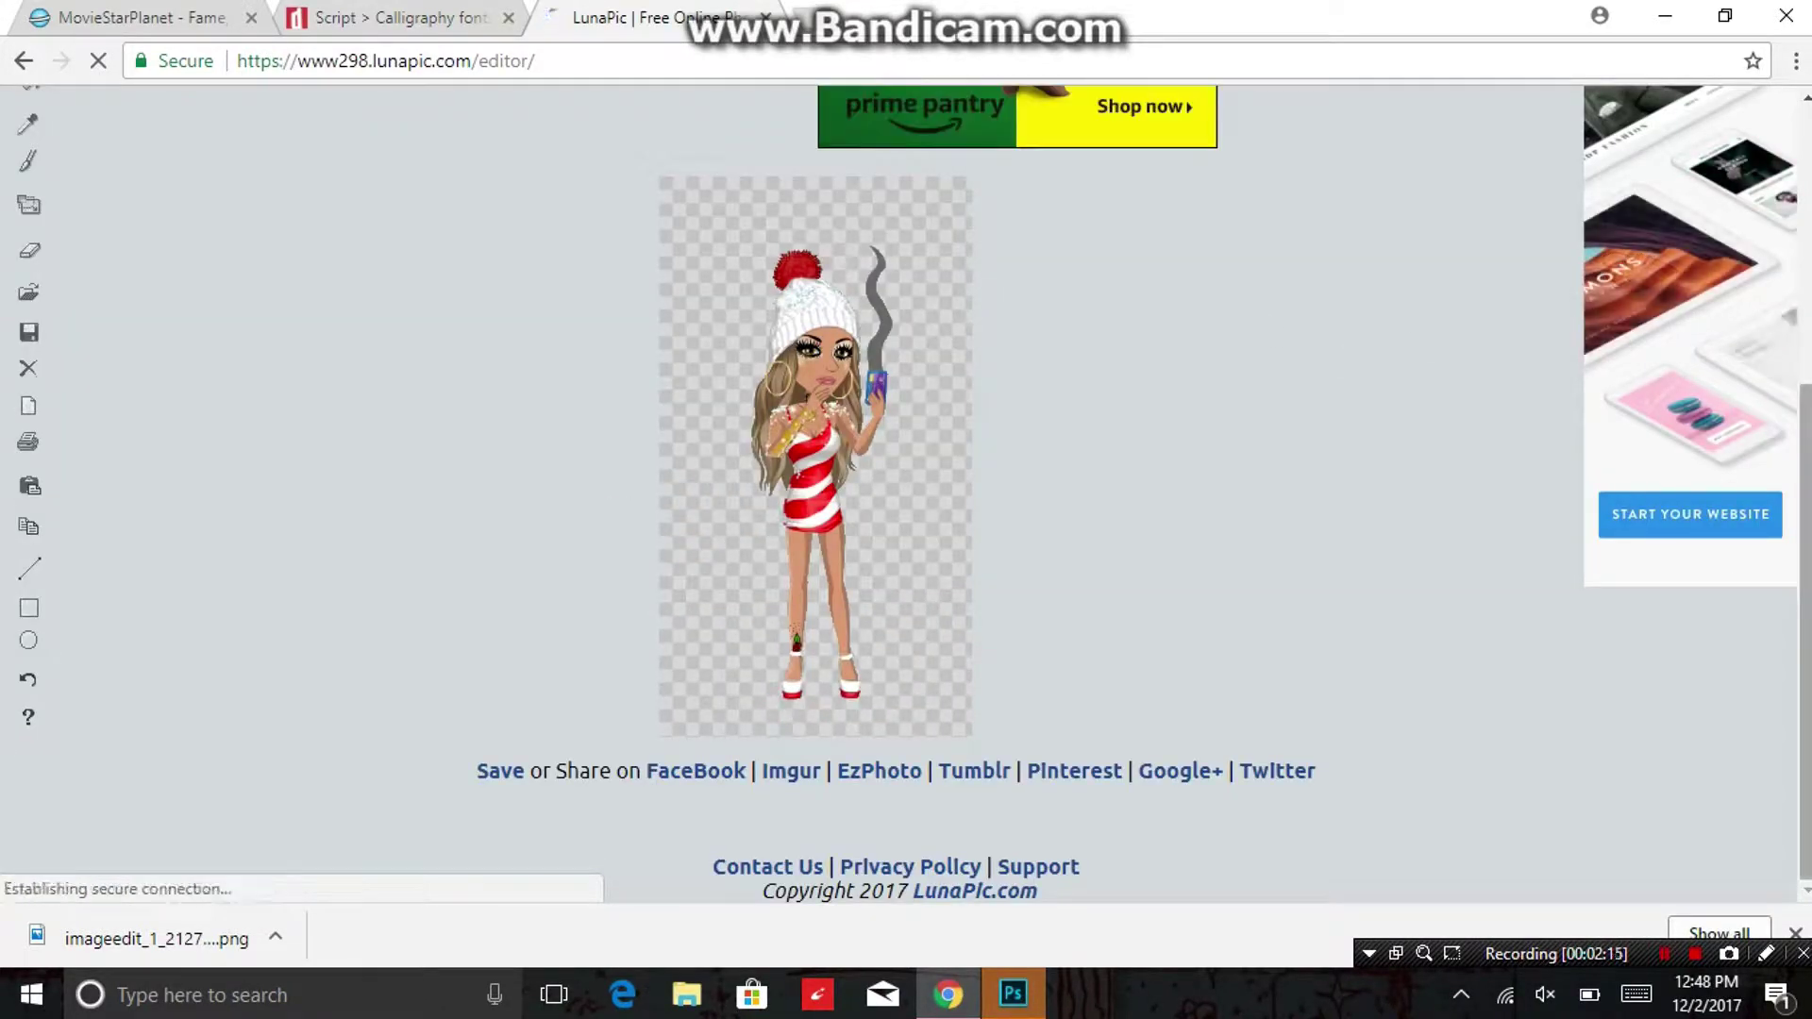
{"action": "scroll", "coordinate": [901, 236], "scroll_direction": "up", "scroll_amount": 2}
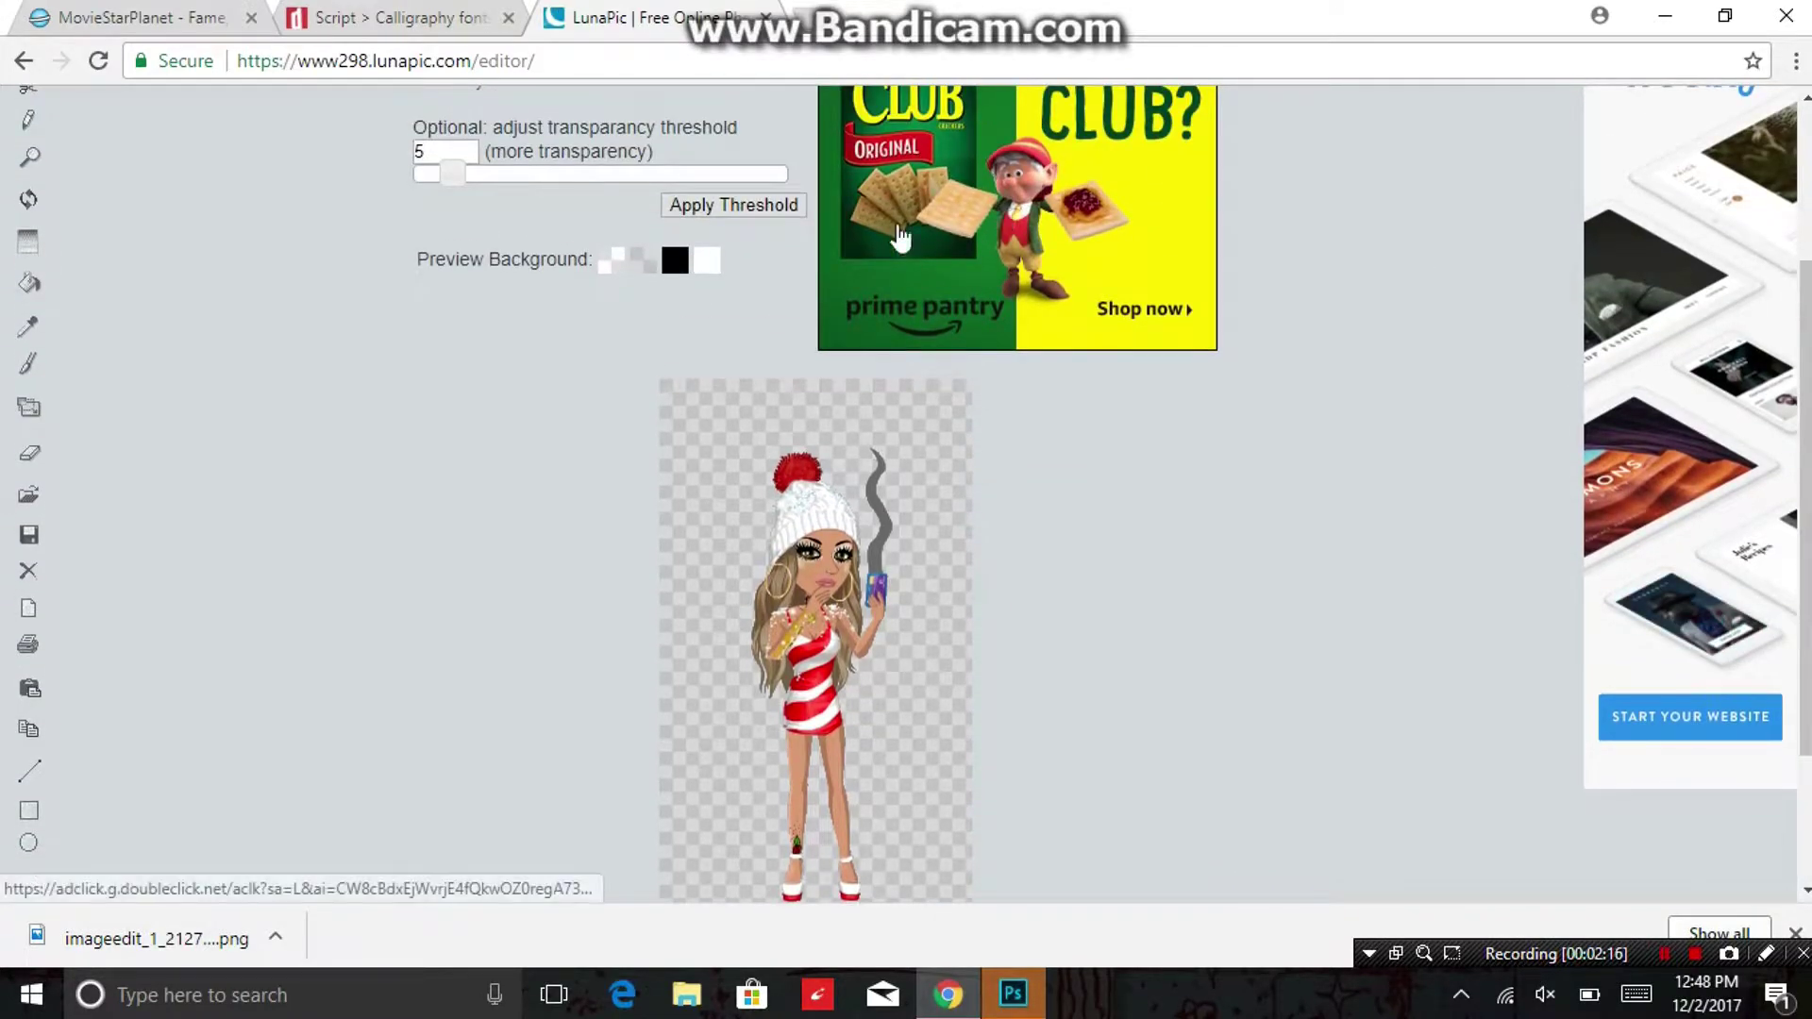
{"action": "left_click", "coordinate": [767, 210]}
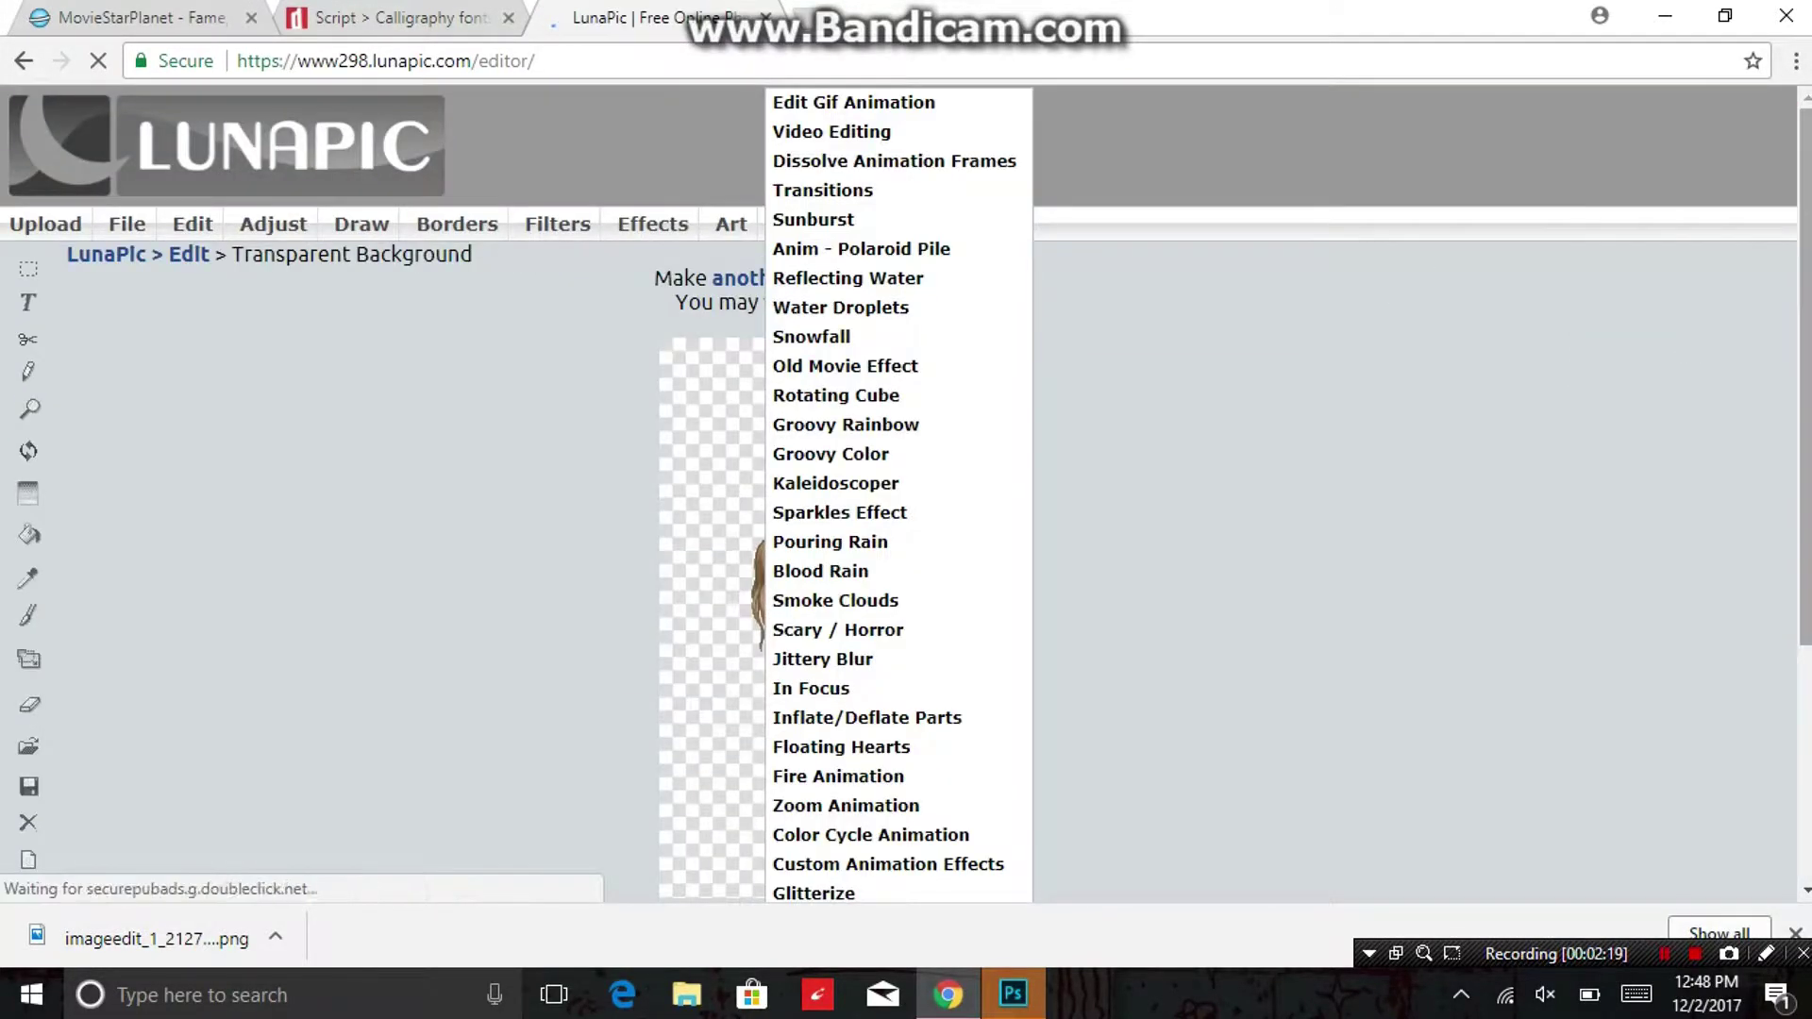
{"action": "scroll", "coordinate": [620, 573], "scroll_direction": "down", "scroll_amount": 3}
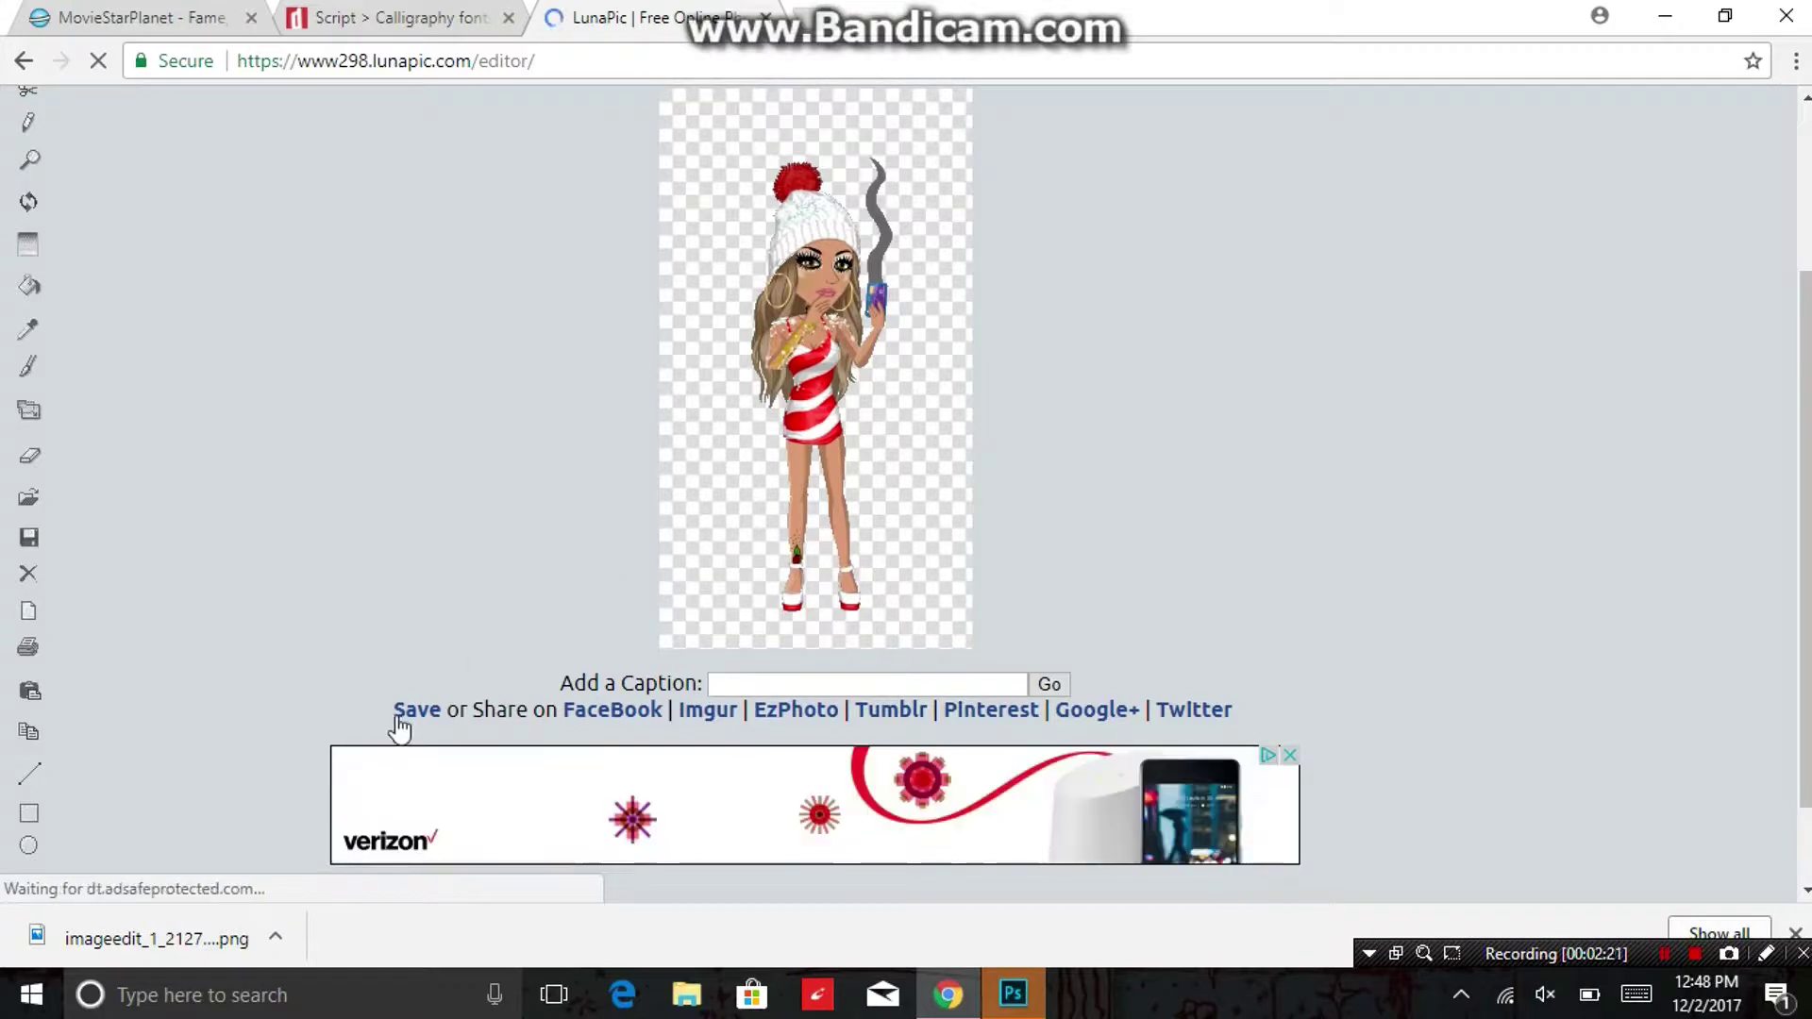
{"action": "scroll", "coordinate": [1753, 204], "scroll_direction": "up", "scroll_amount": 3}
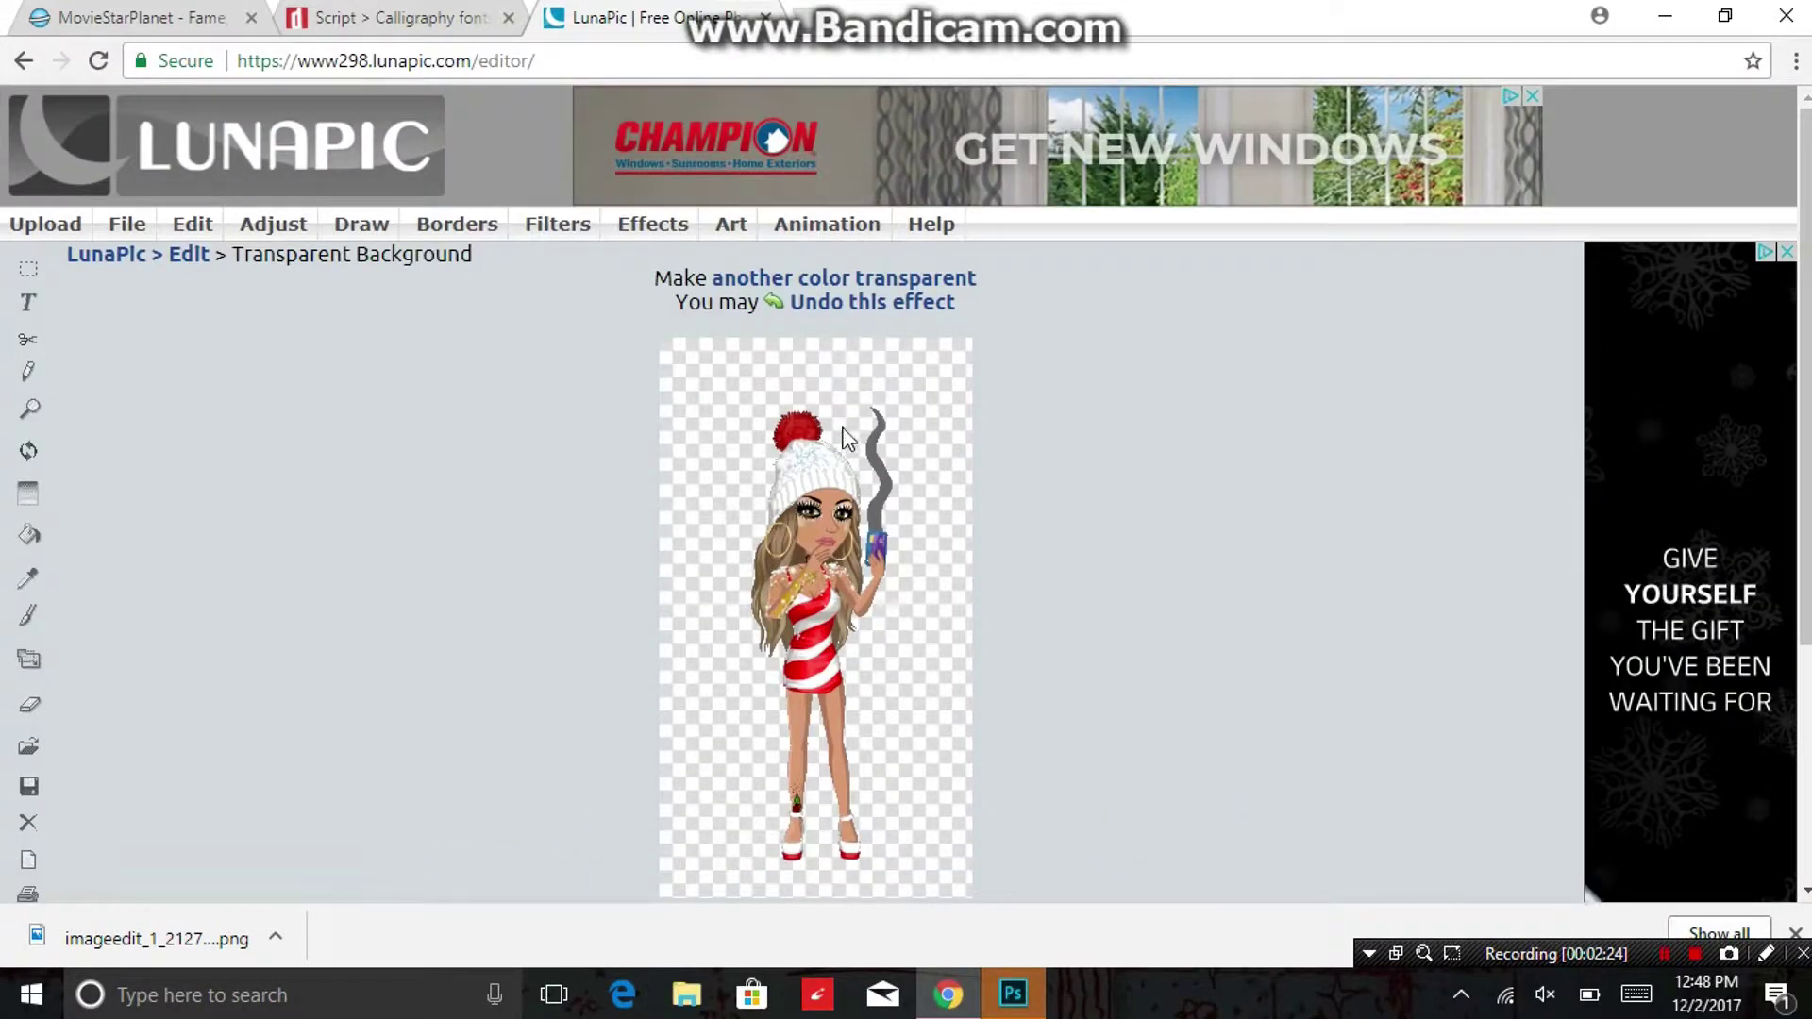
Undo the transparency effect and clear the undo history.
{"action": "left_click", "coordinate": [836, 304]}
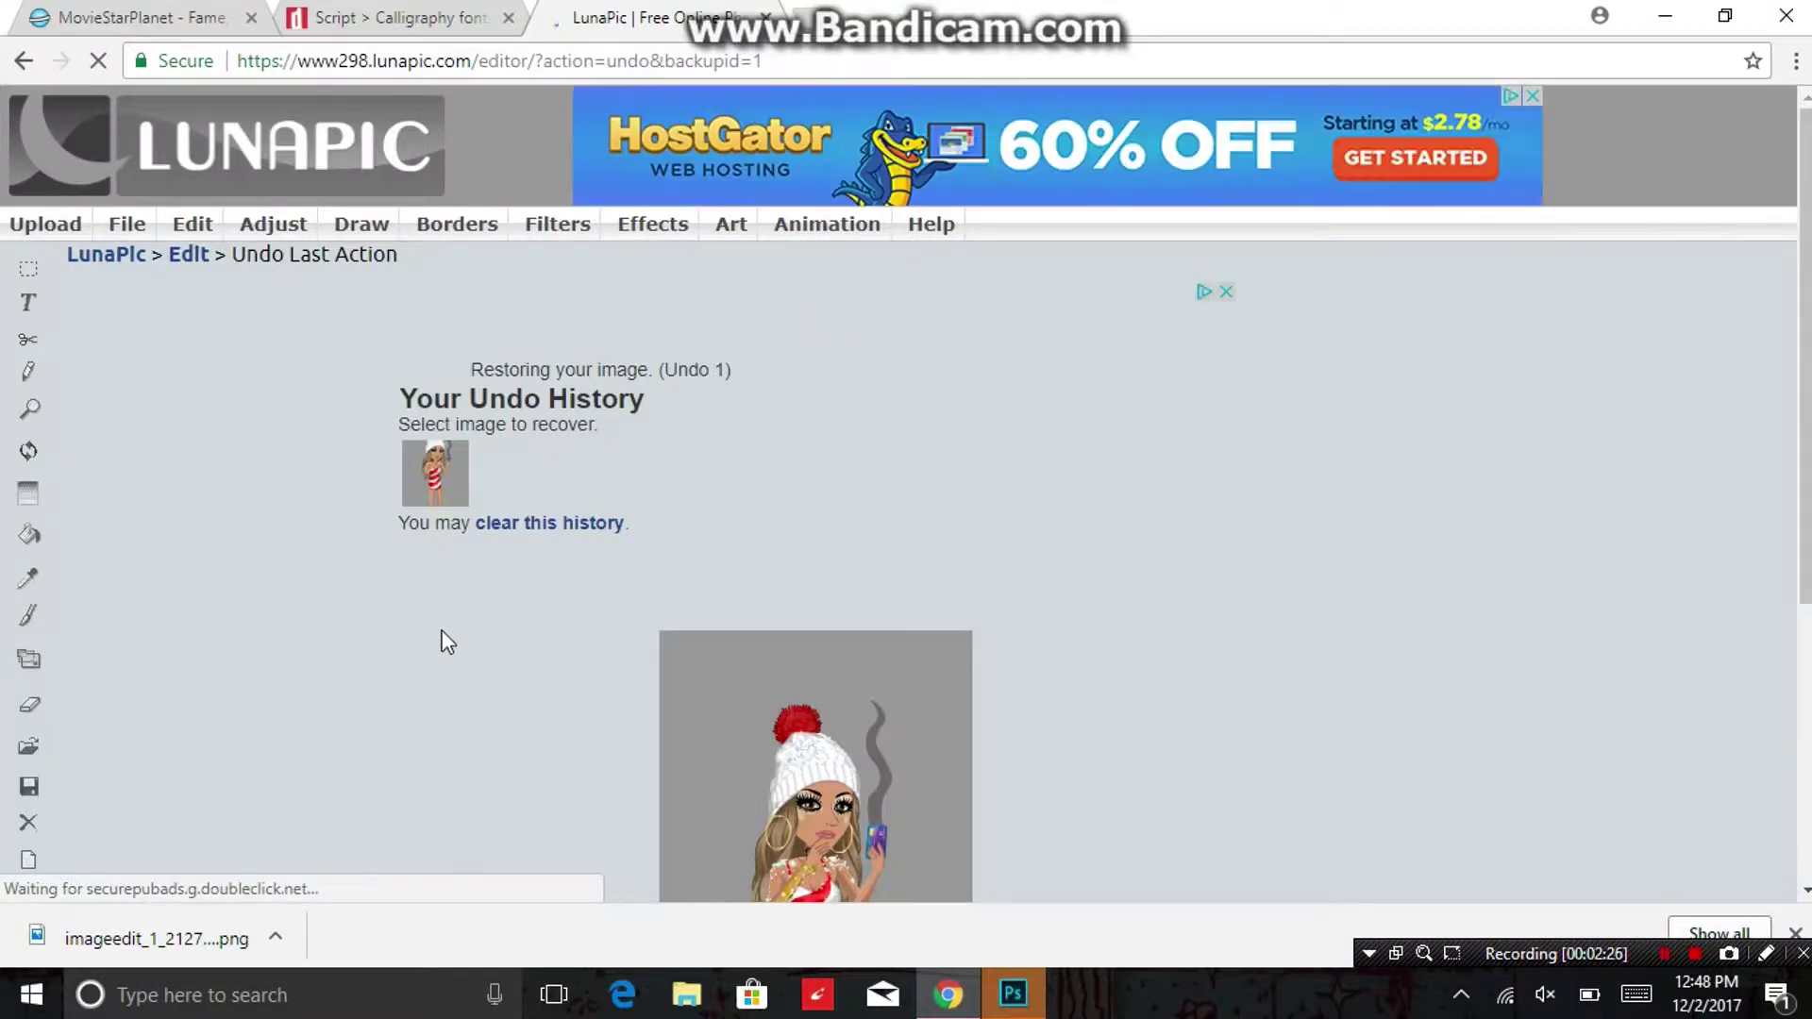
{"action": "left_click", "coordinate": [593, 524]}
{"action": "left_click", "coordinate": [442, 547]}
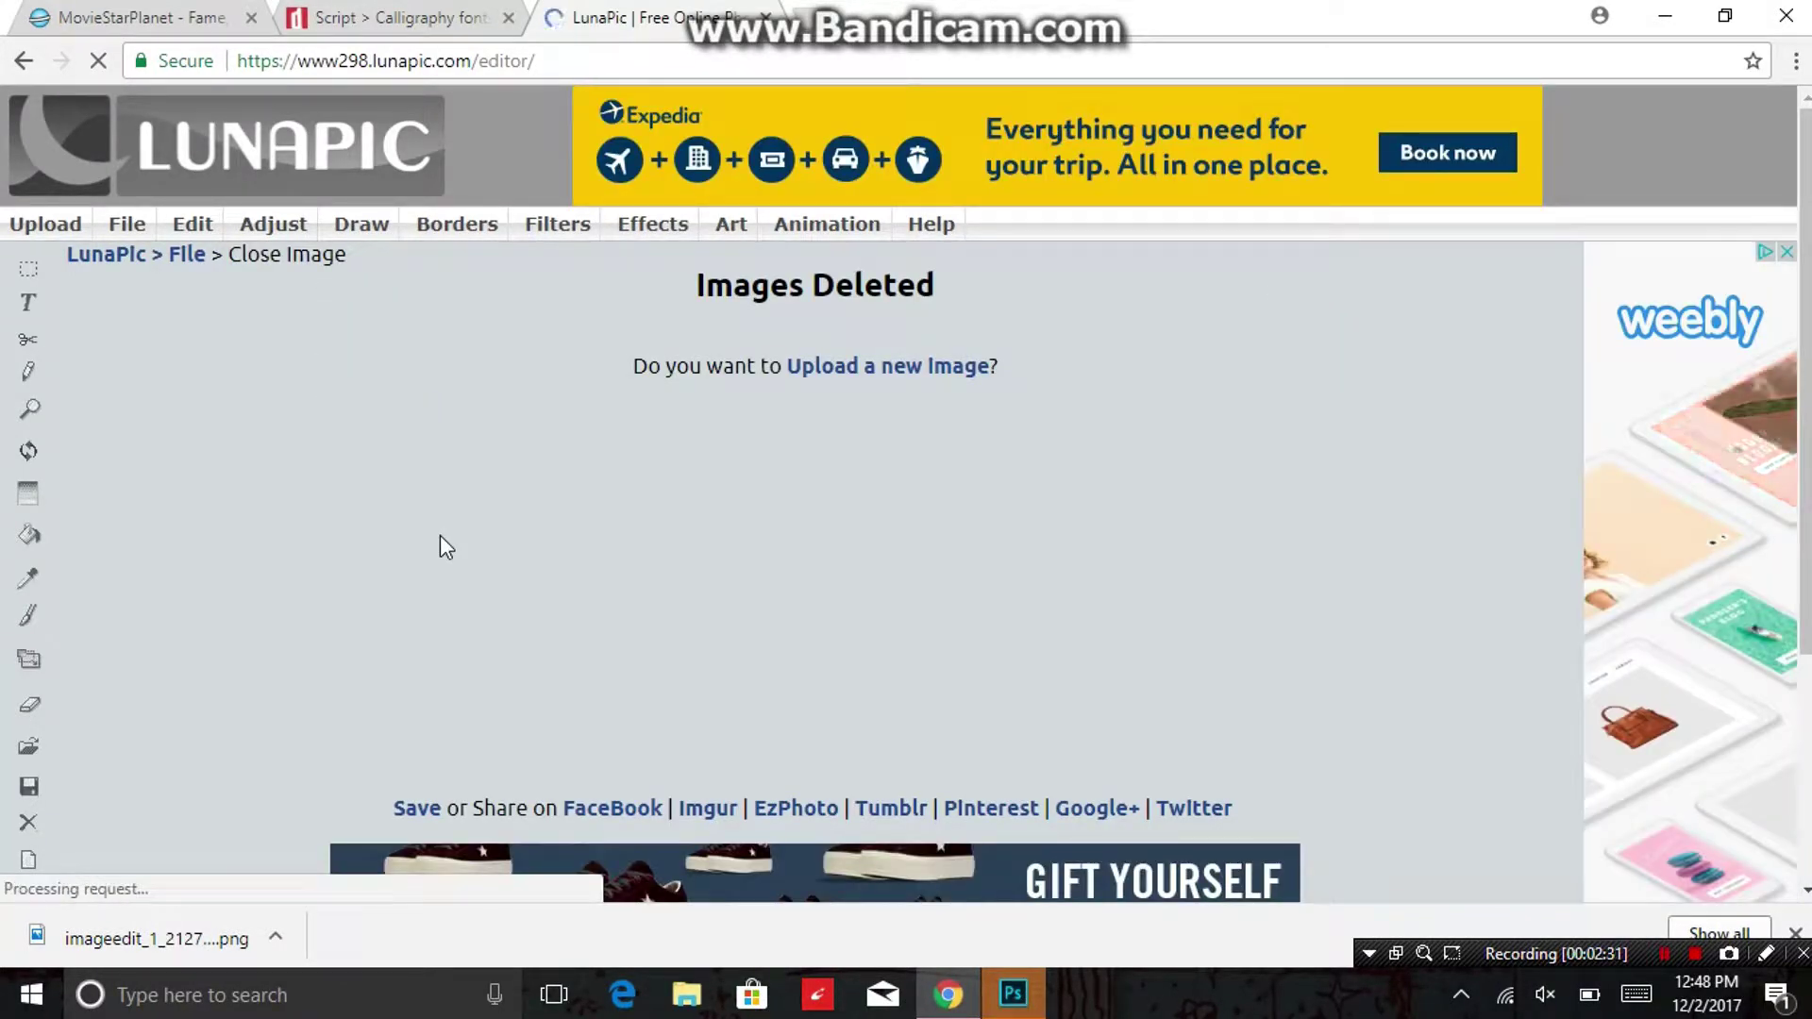
{"action": "left_click", "coordinate": [47, 22]}
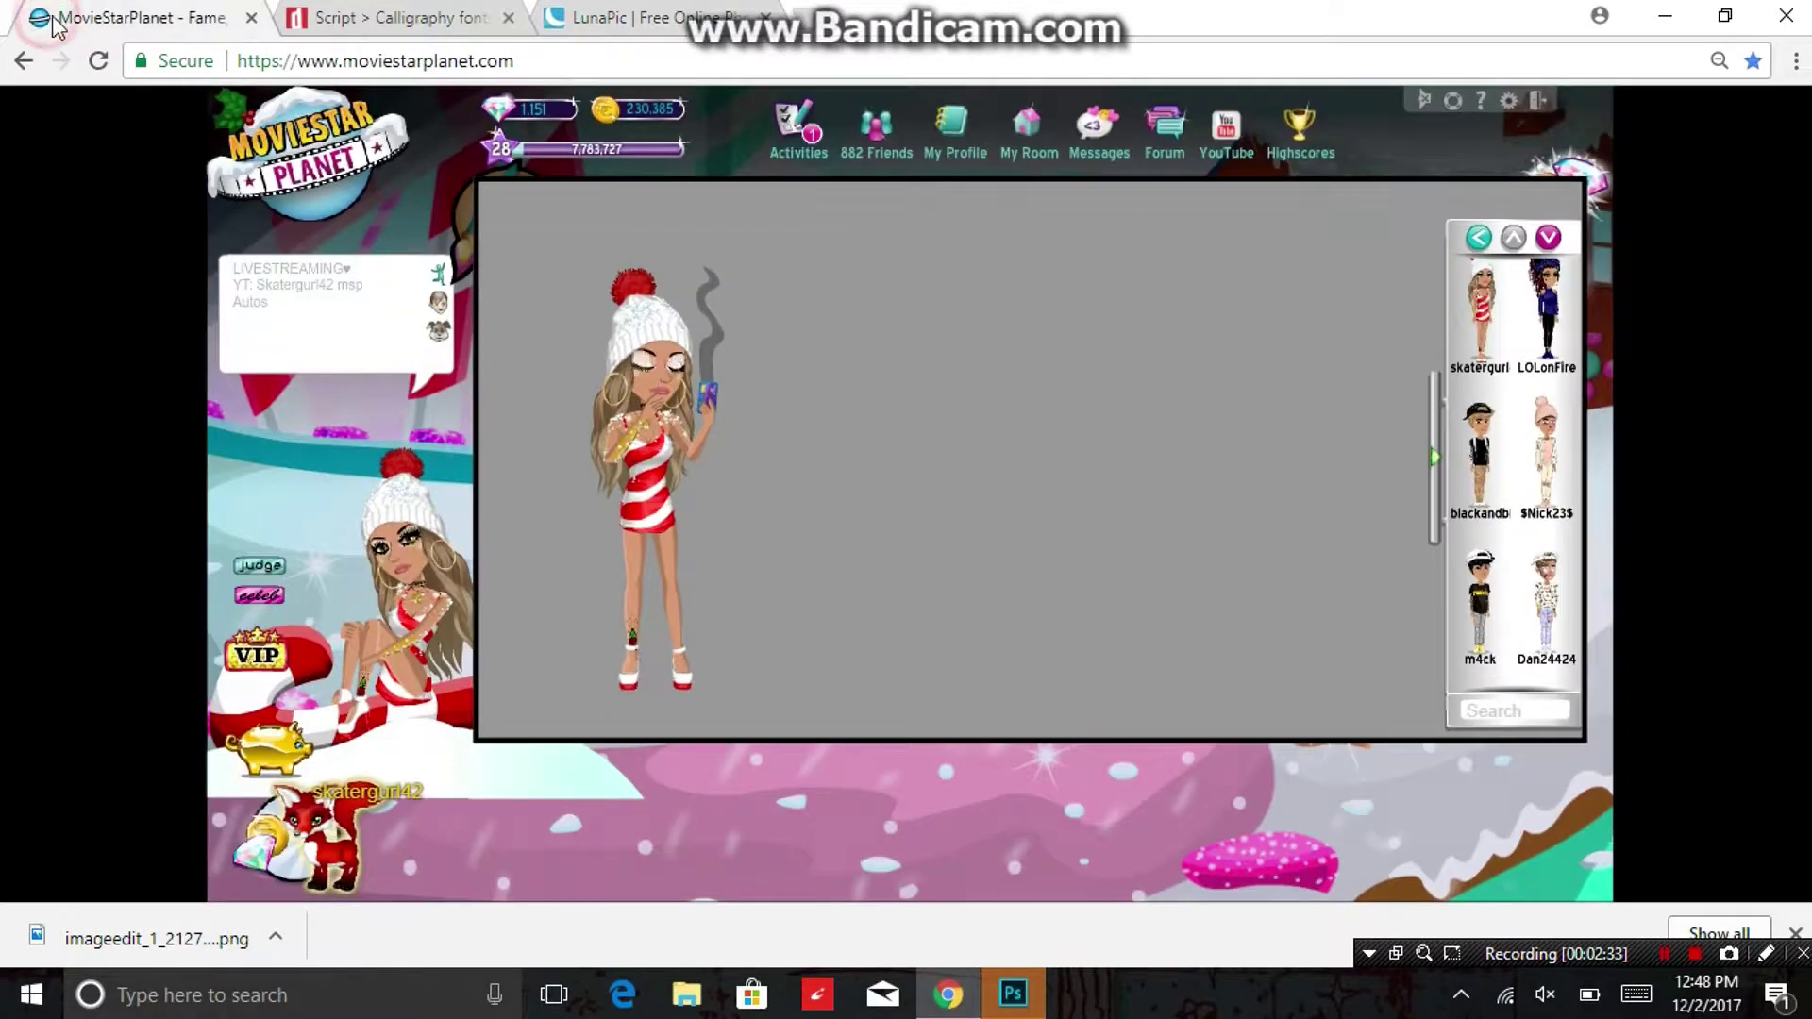
{"action": "left_click", "coordinate": [678, 27]}
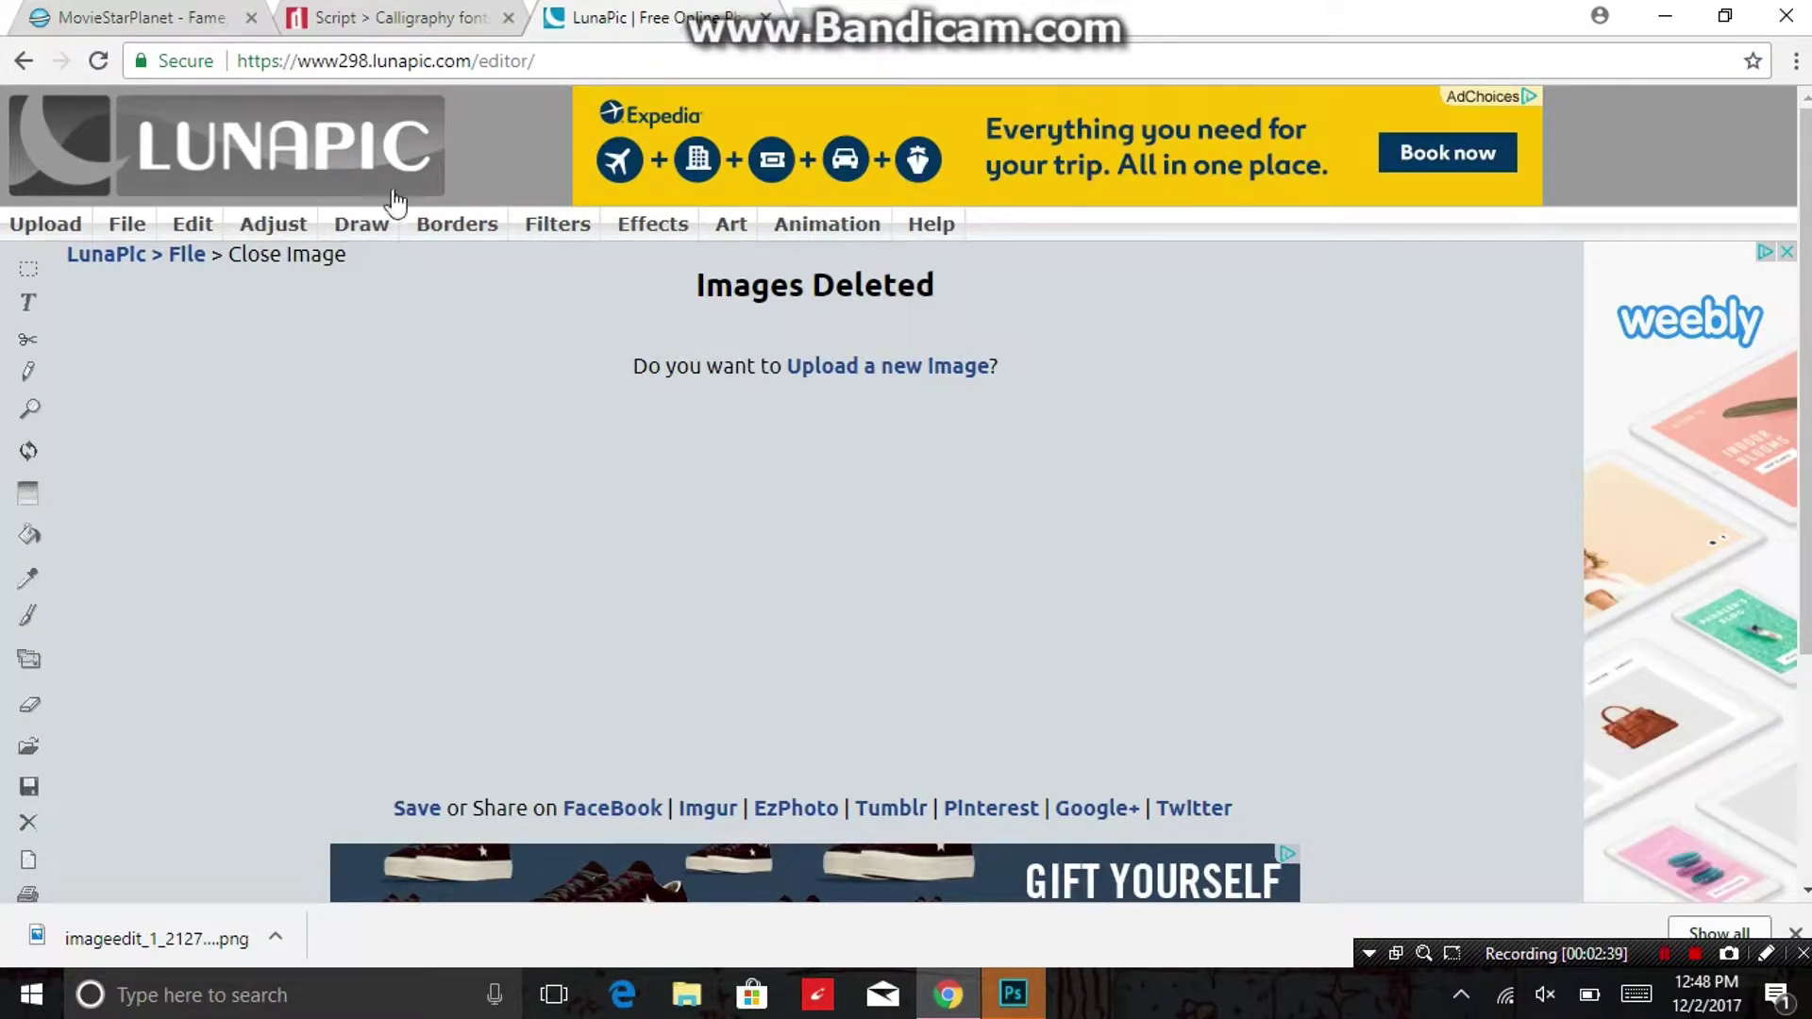
Switch to Photoshop, open the Channel Art Template (Photoshop) file and remove the vertical guide from the canvas centre.
{"action": "mouse_move", "coordinate": [274, 223]}
{"action": "left_click", "coordinate": [106, 28]}
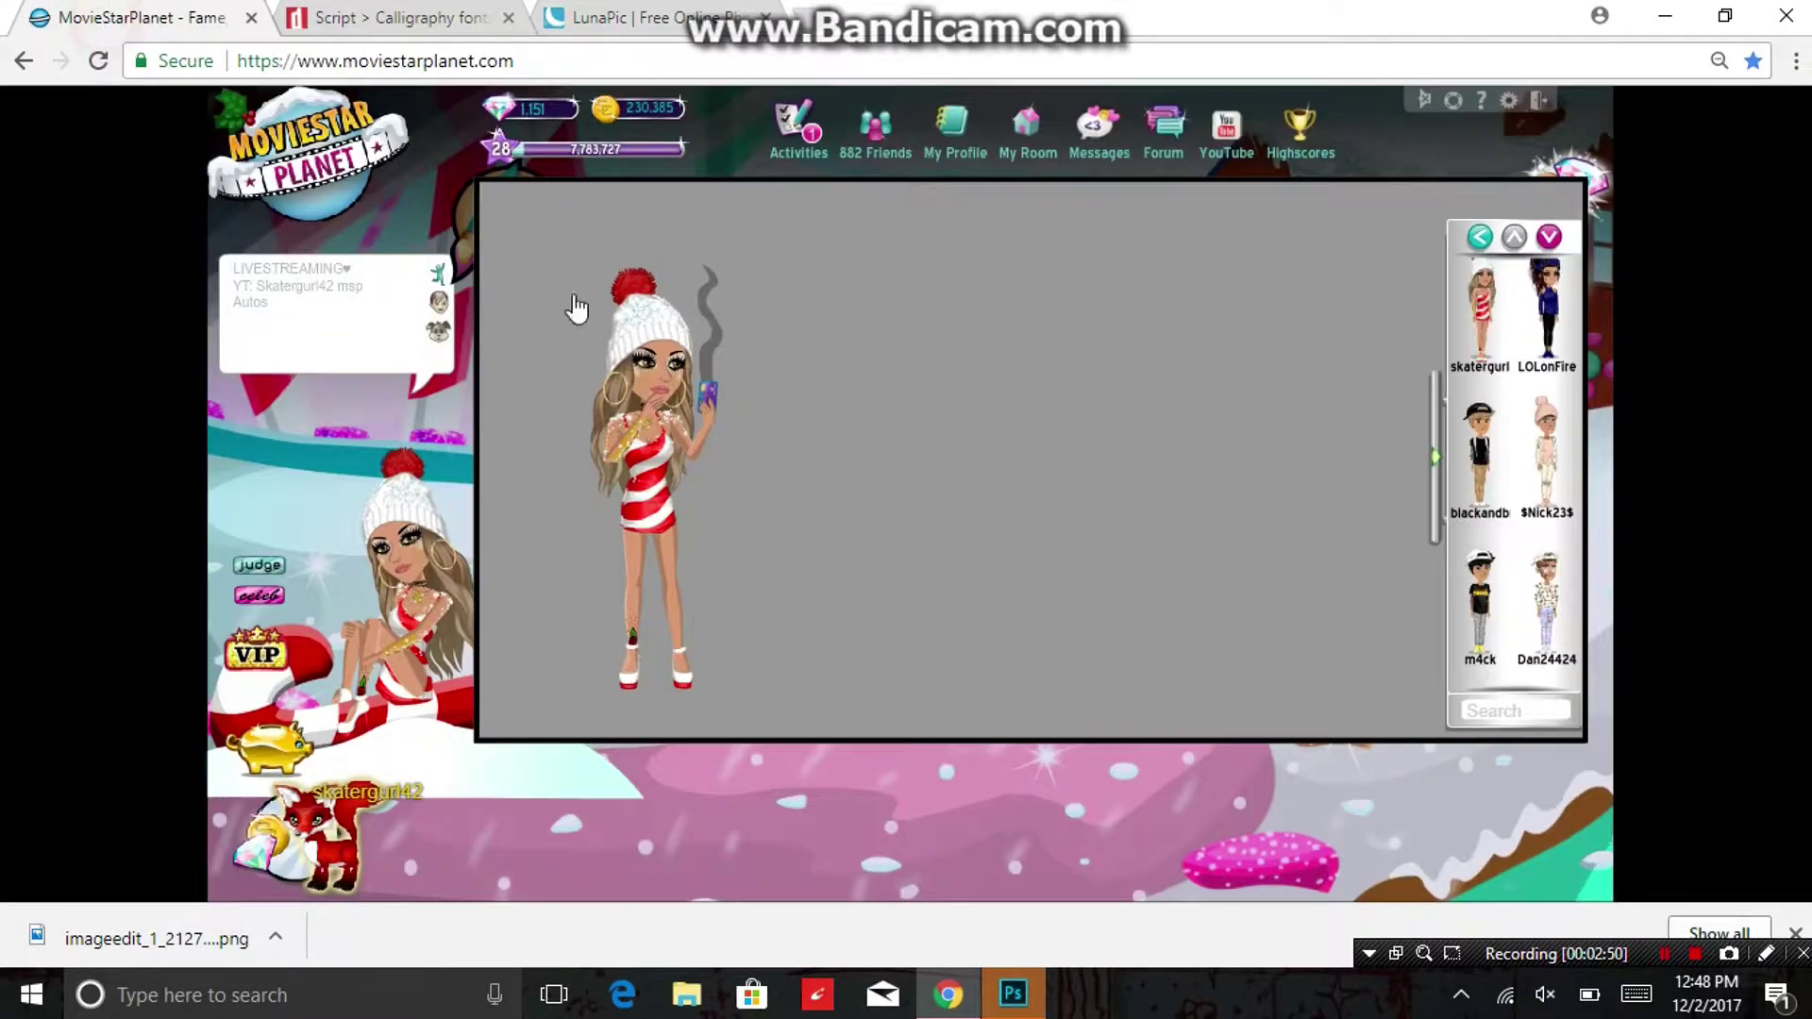
{"action": "left_click", "coordinate": [1016, 995]}
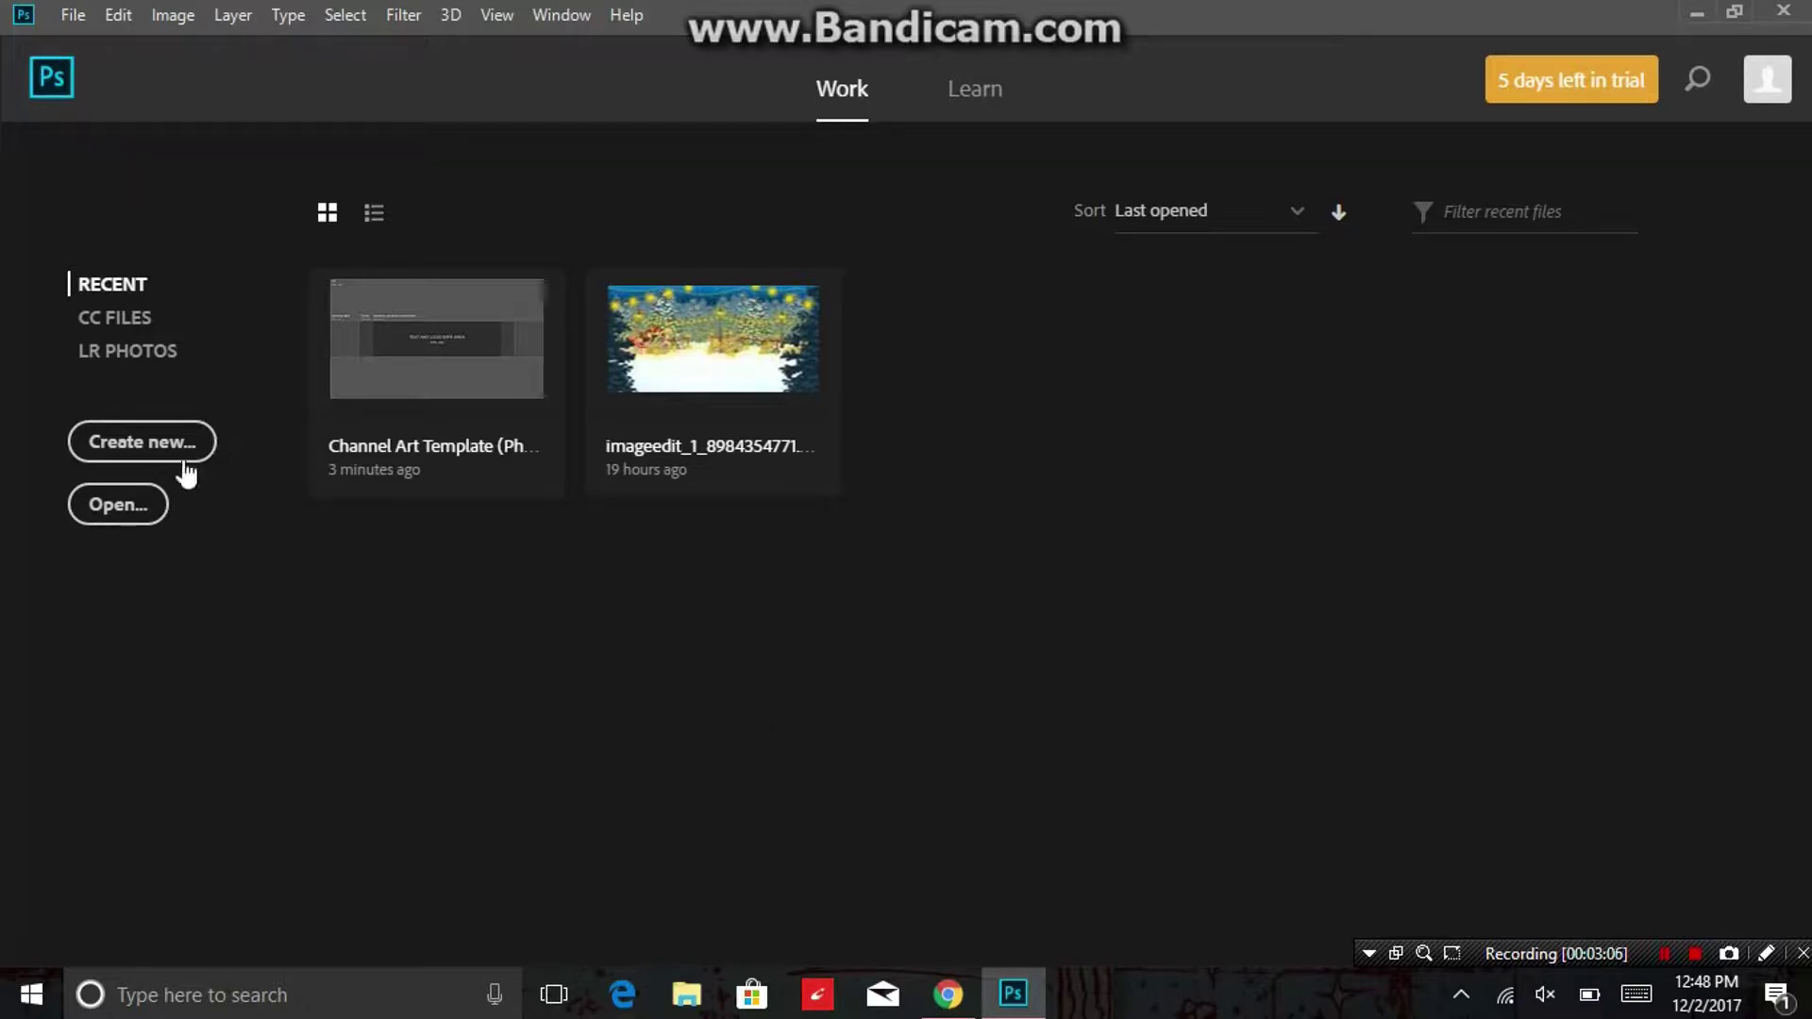
{"action": "left_click", "coordinate": [148, 510]}
{"action": "left_click", "coordinate": [373, 400]}
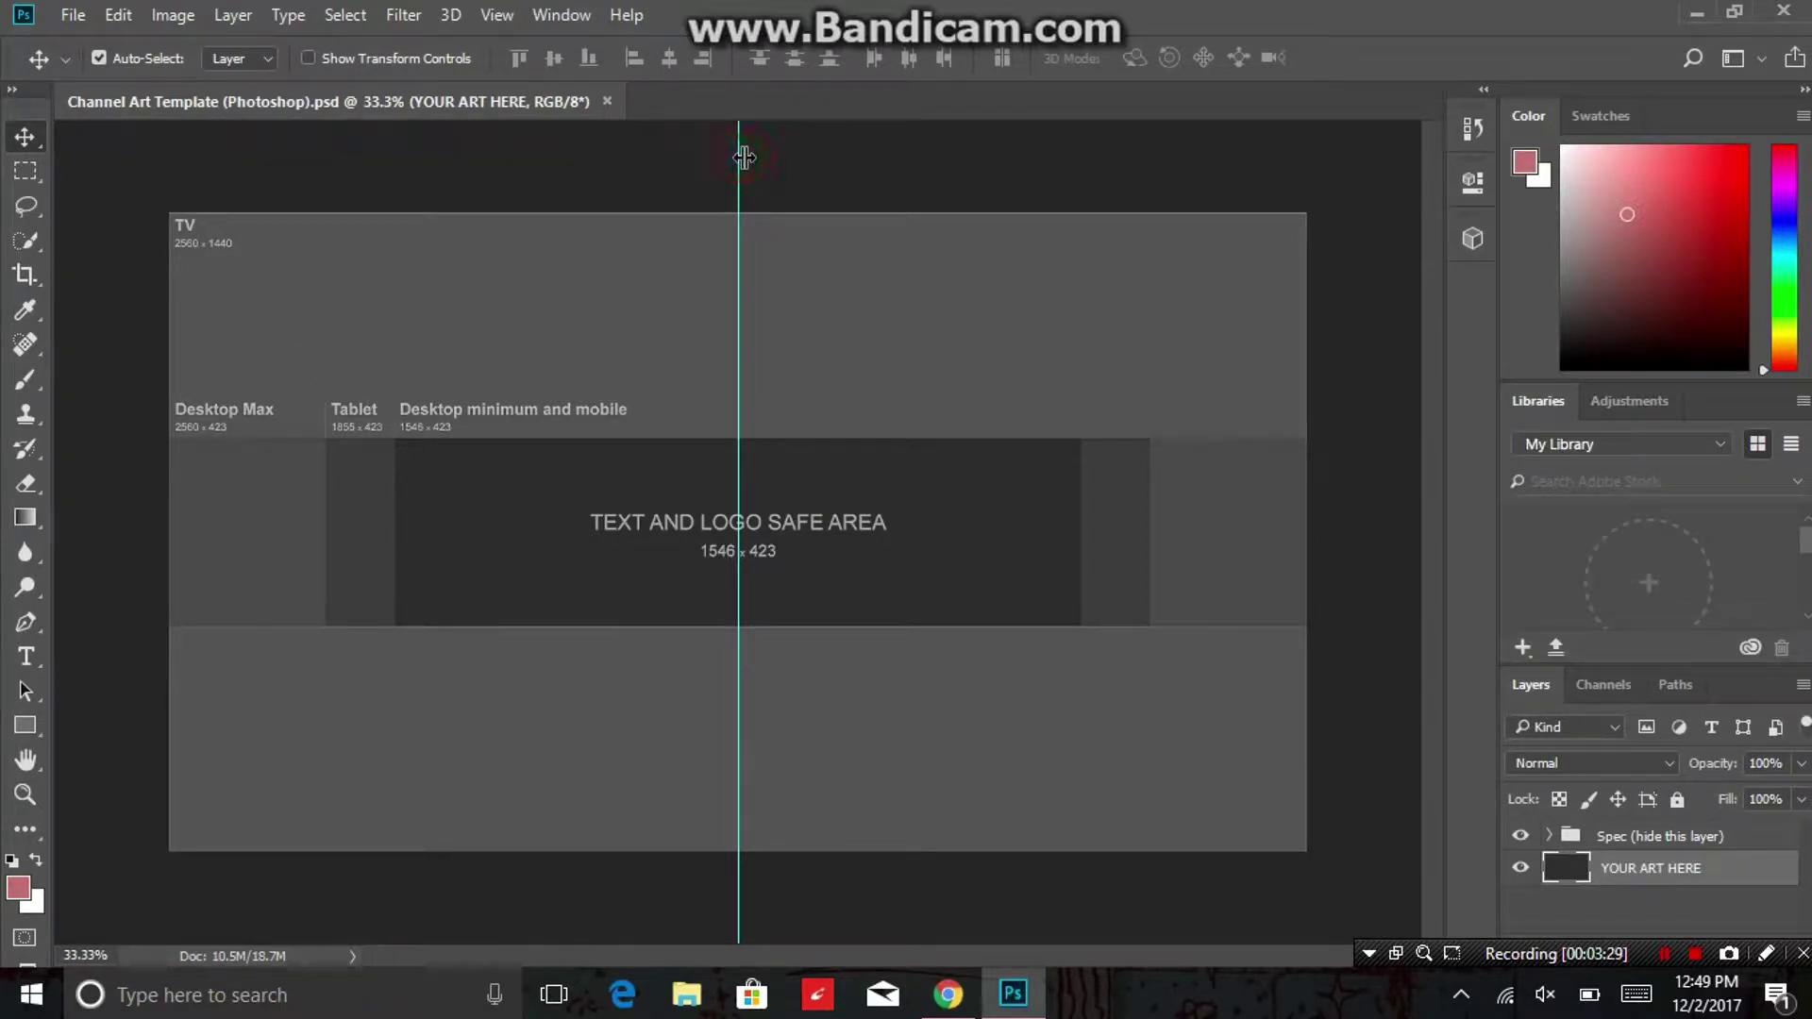
{"action": "left_click_drag", "start_coordinate": [737, 157], "coordinate": [5, 113]}
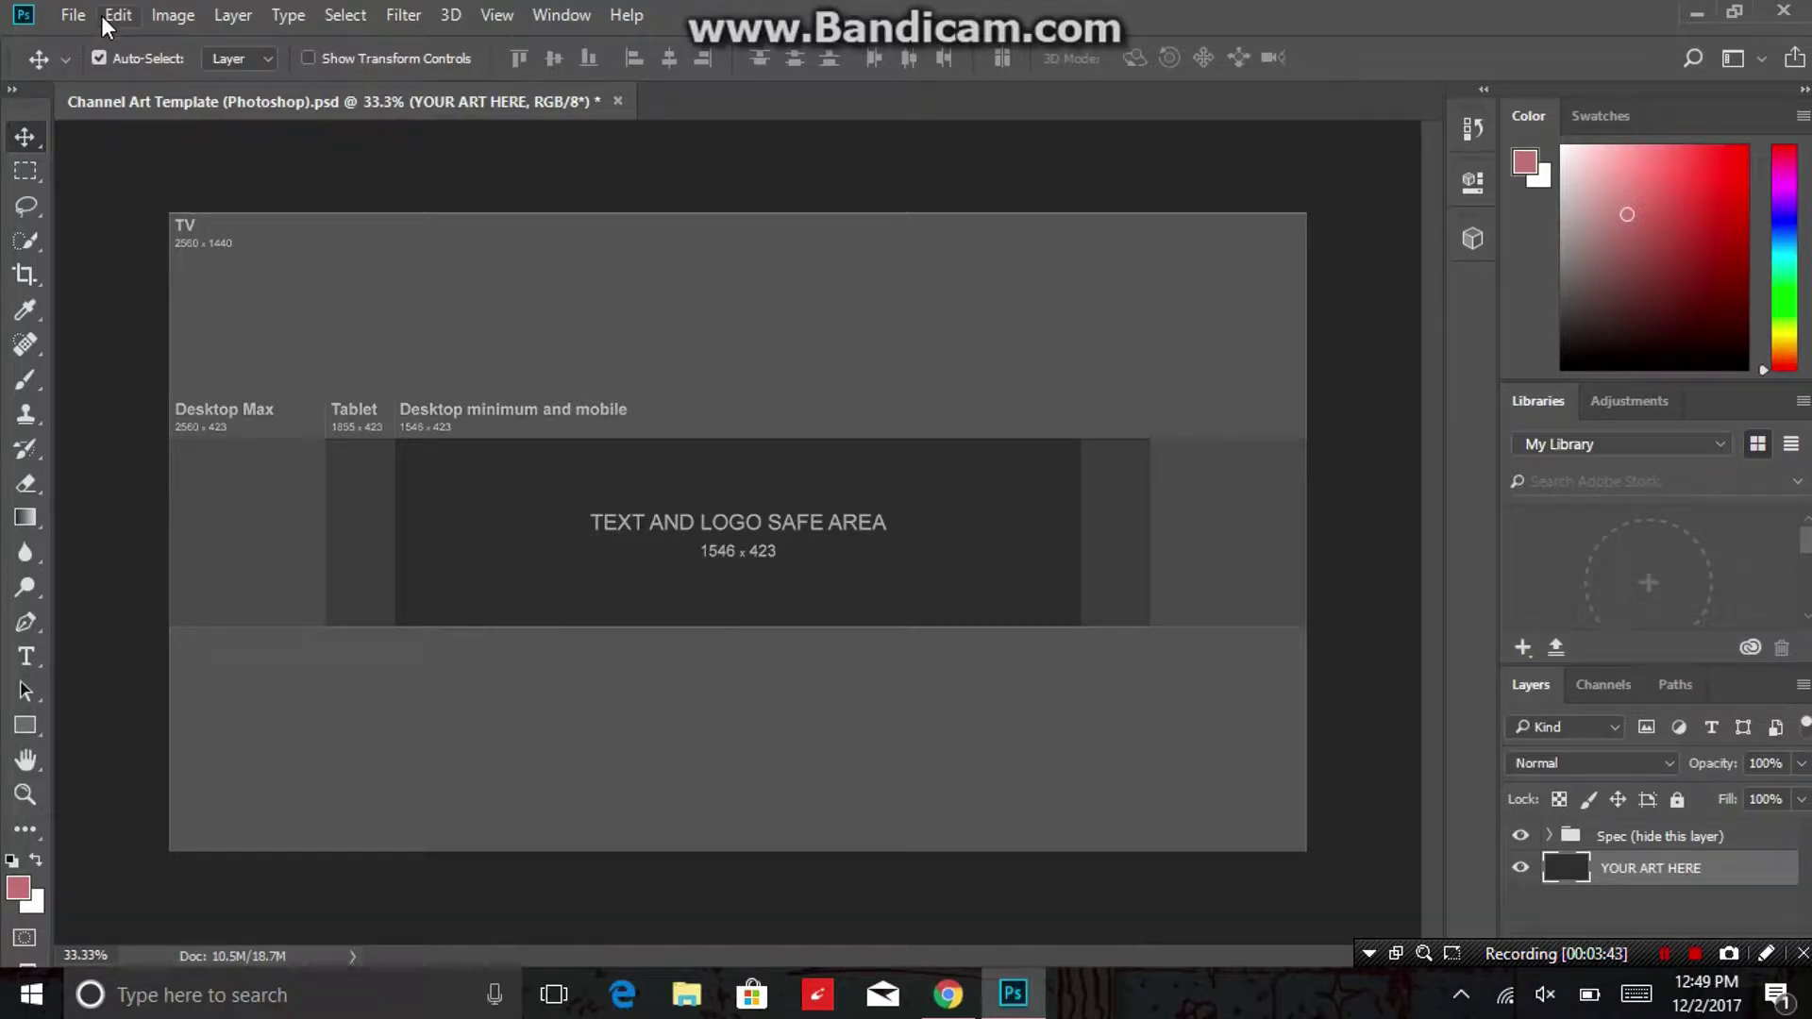
Add a new empty layer to the channel art template with the default settings.
{"action": "left_click", "coordinate": [233, 15]}
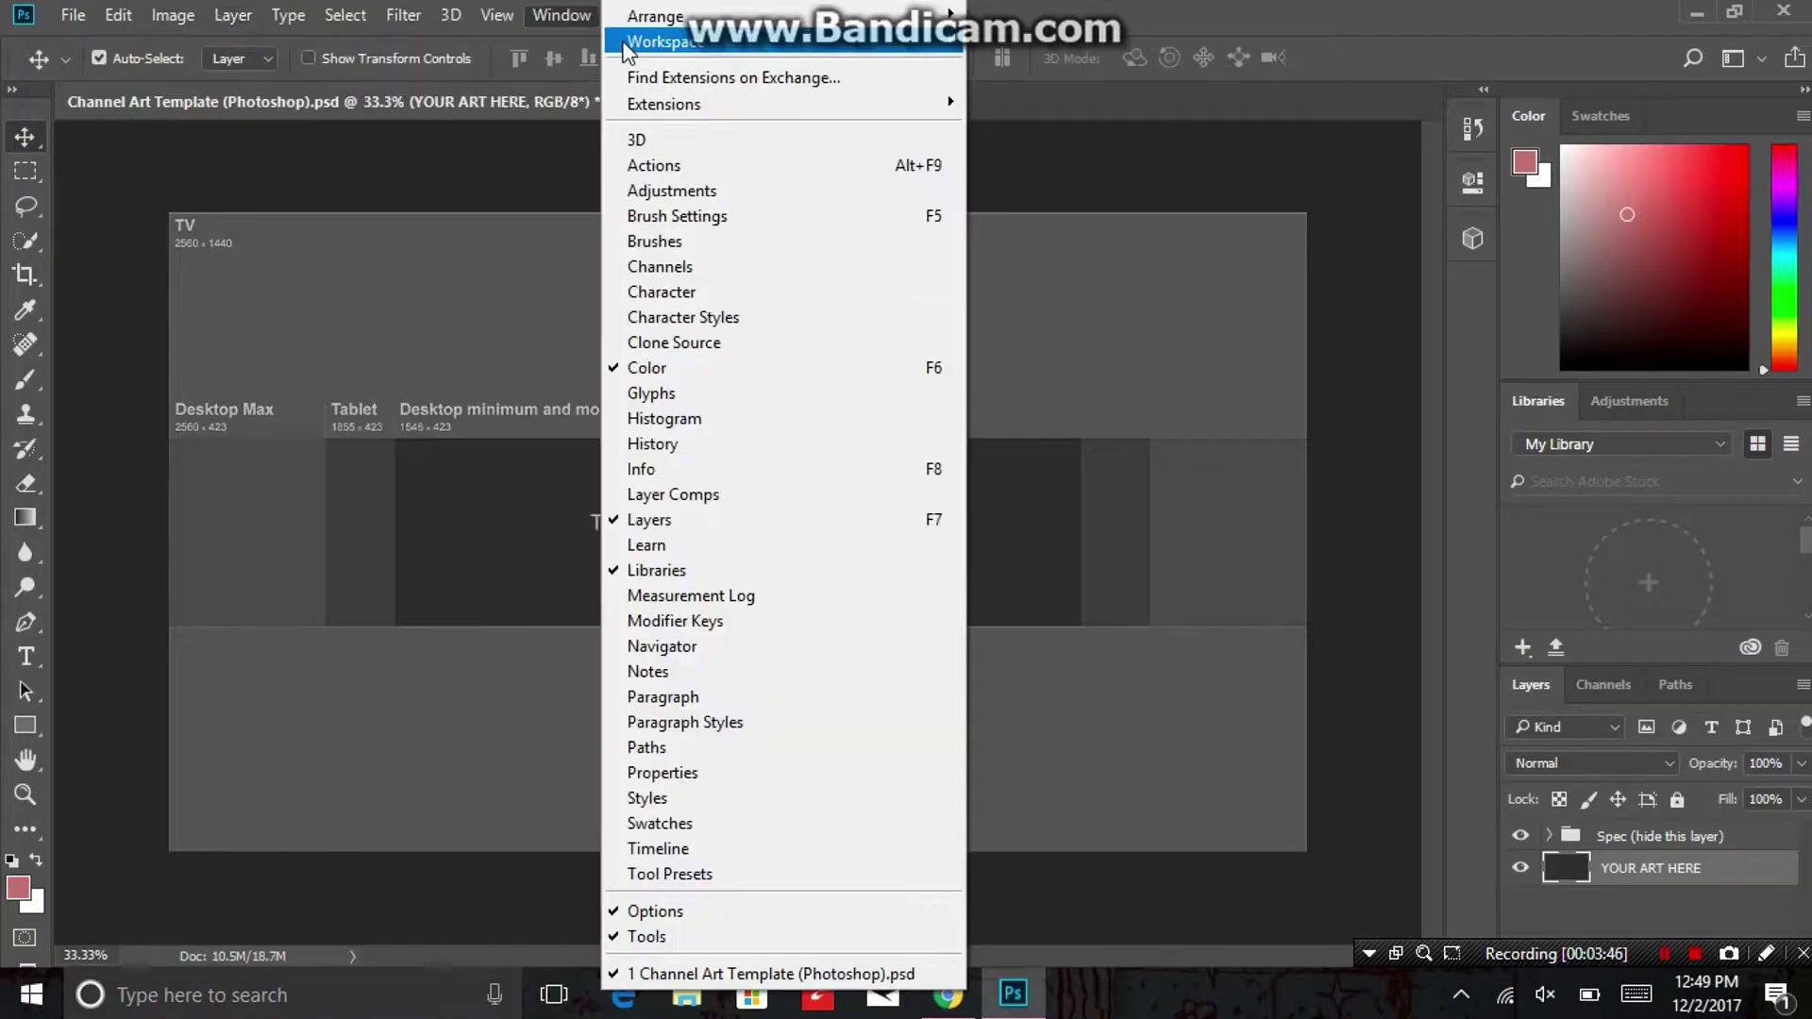
{"action": "mouse_move", "coordinate": [269, 17]}
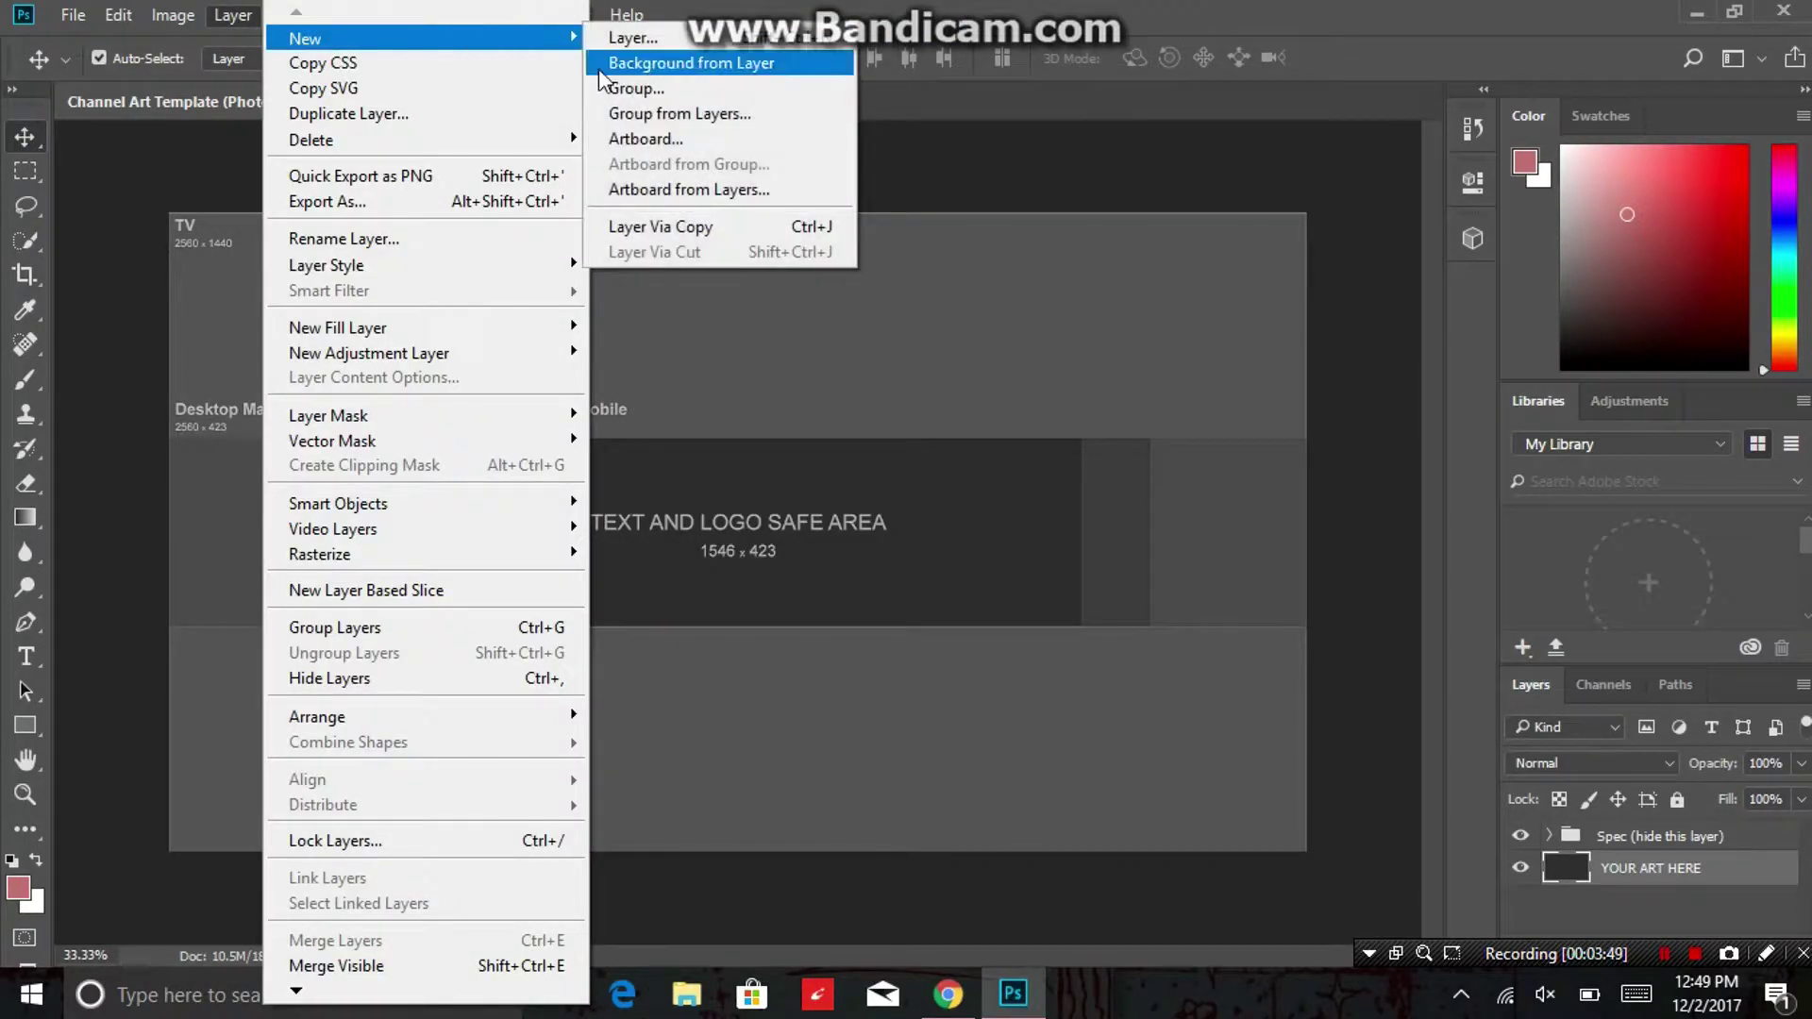
{"action": "left_click", "coordinate": [614, 42]}
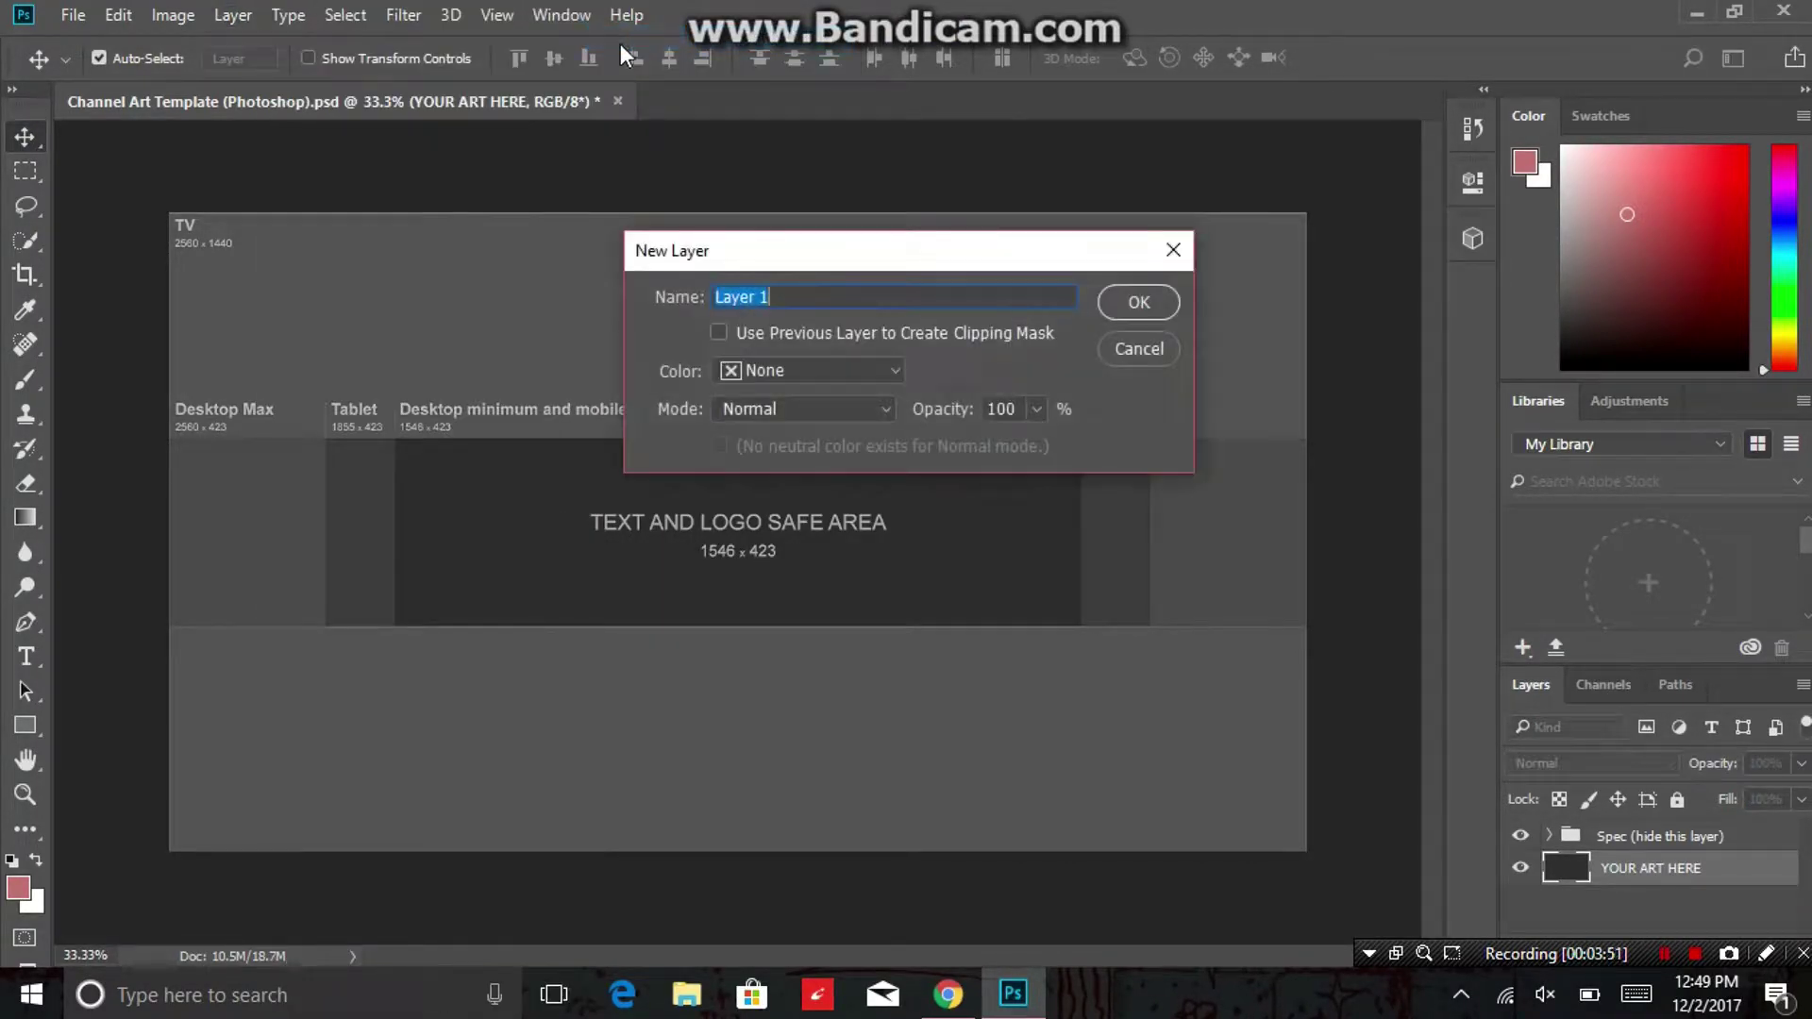
{"action": "left_click", "coordinate": [1157, 303]}
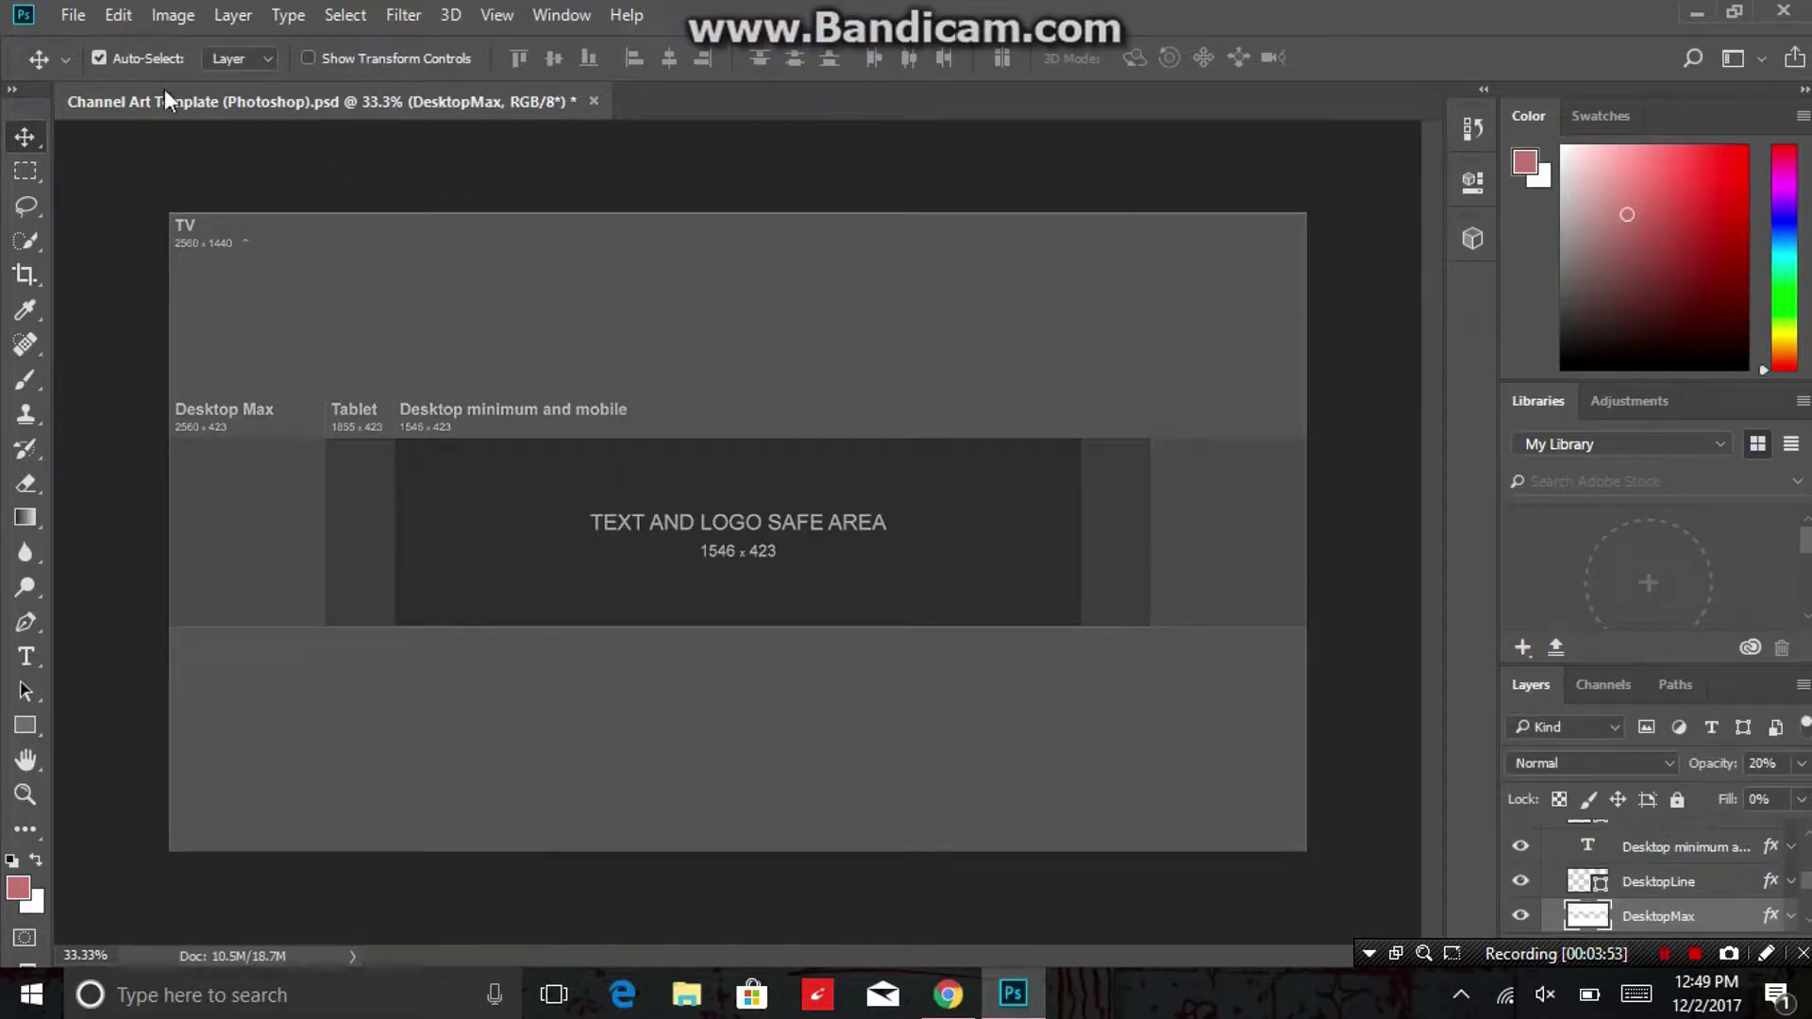
{"action": "left_click", "coordinate": [69, 15]}
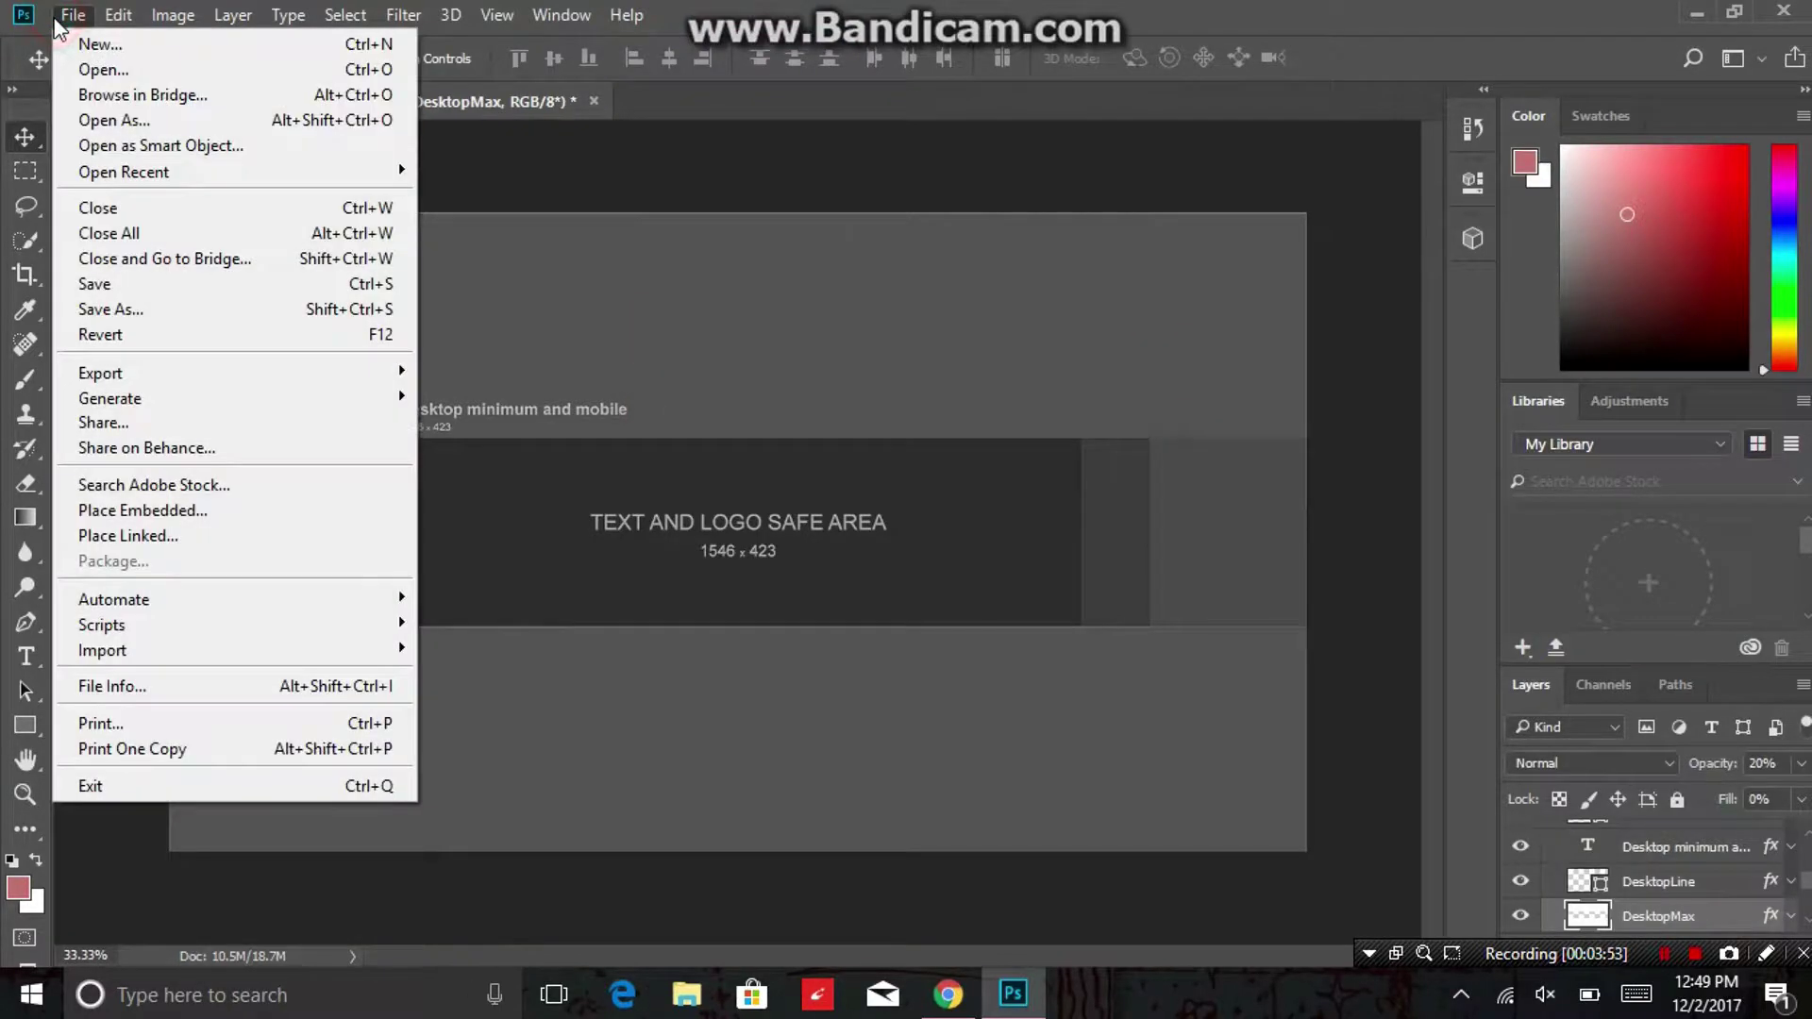
{"action": "left_click", "coordinate": [139, 511]}
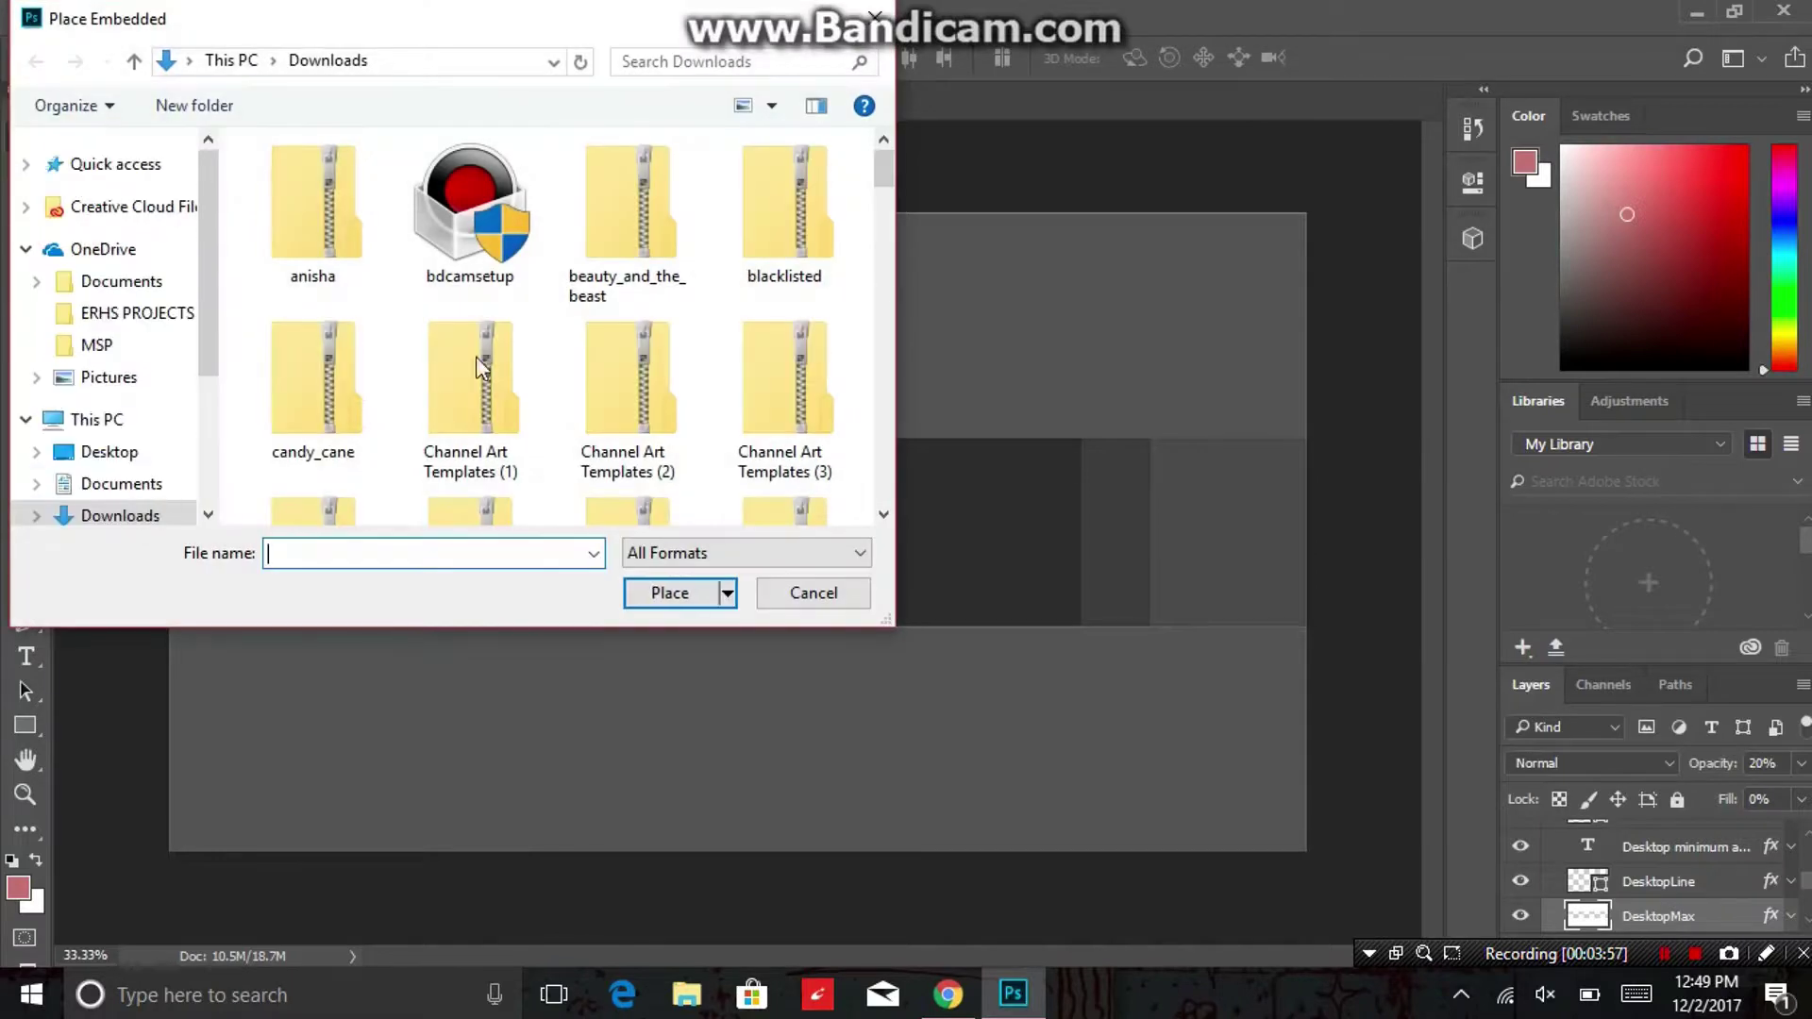
{"action": "left_click", "coordinate": [882, 172]}
{"action": "left_click_drag", "start_coordinate": [887, 216], "coordinate": [883, 264]}
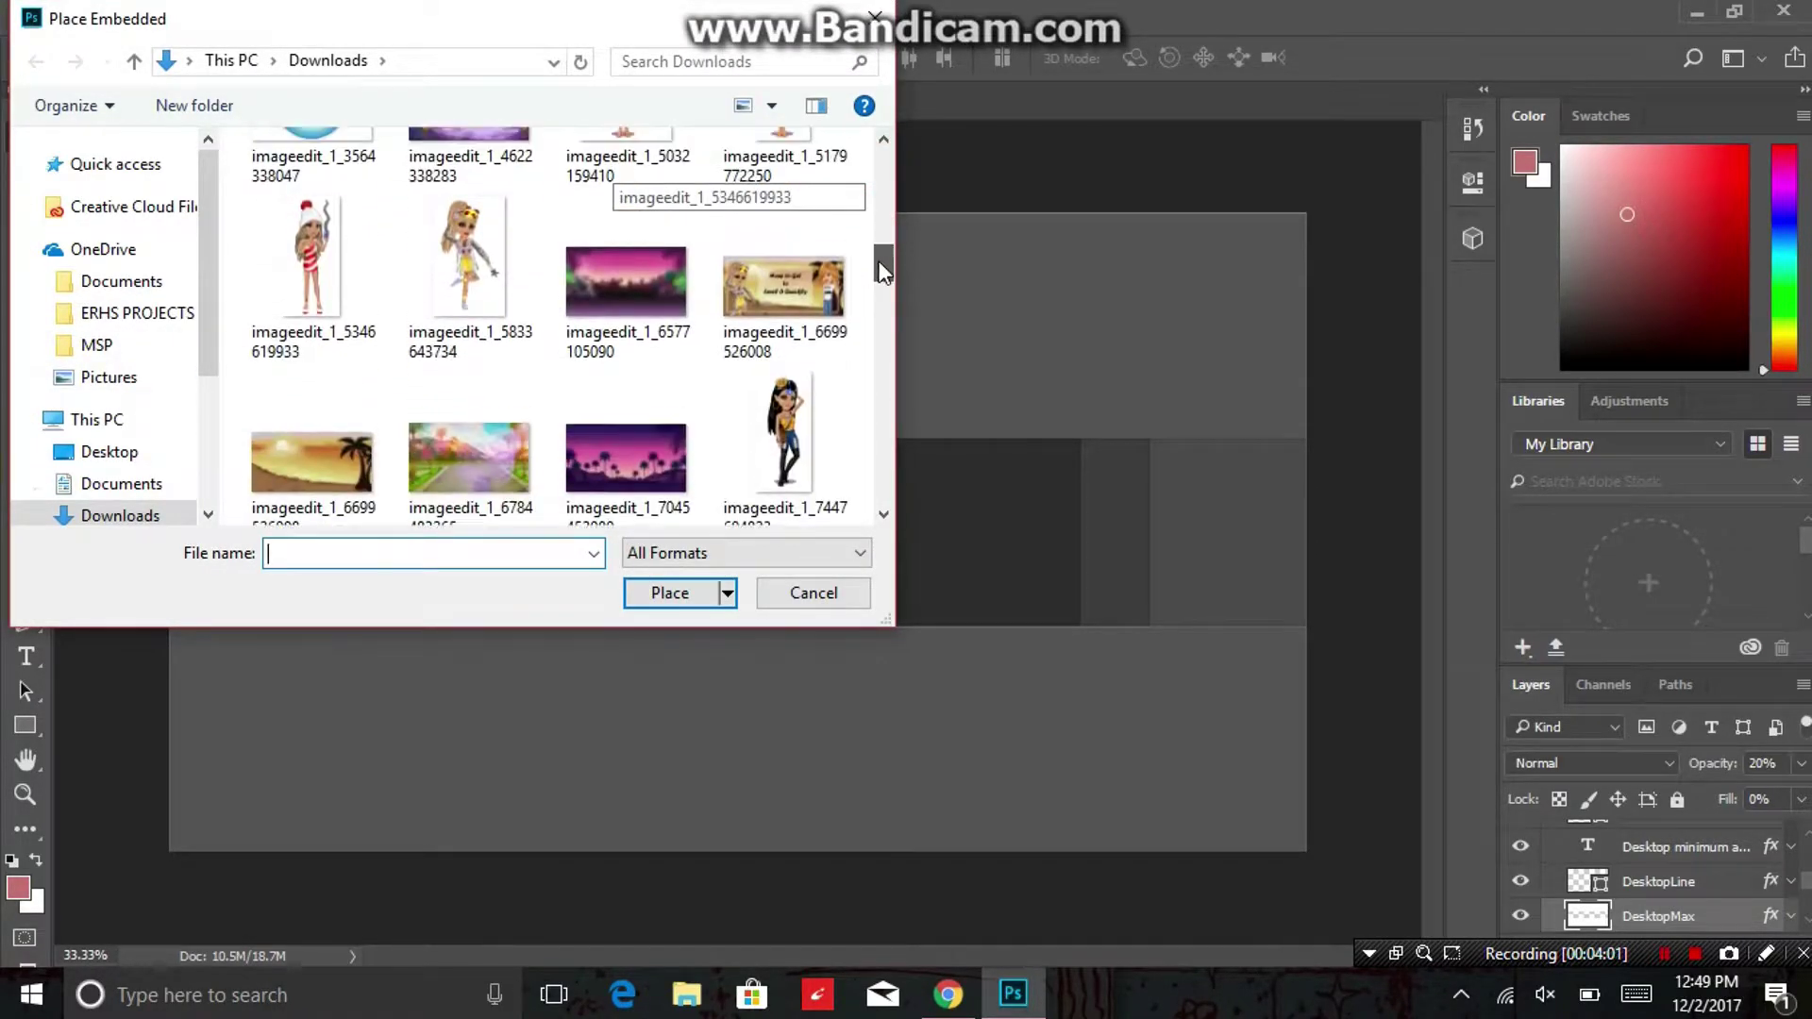
{"action": "left_click", "coordinate": [610, 459]}
{"action": "left_click", "coordinate": [661, 594]}
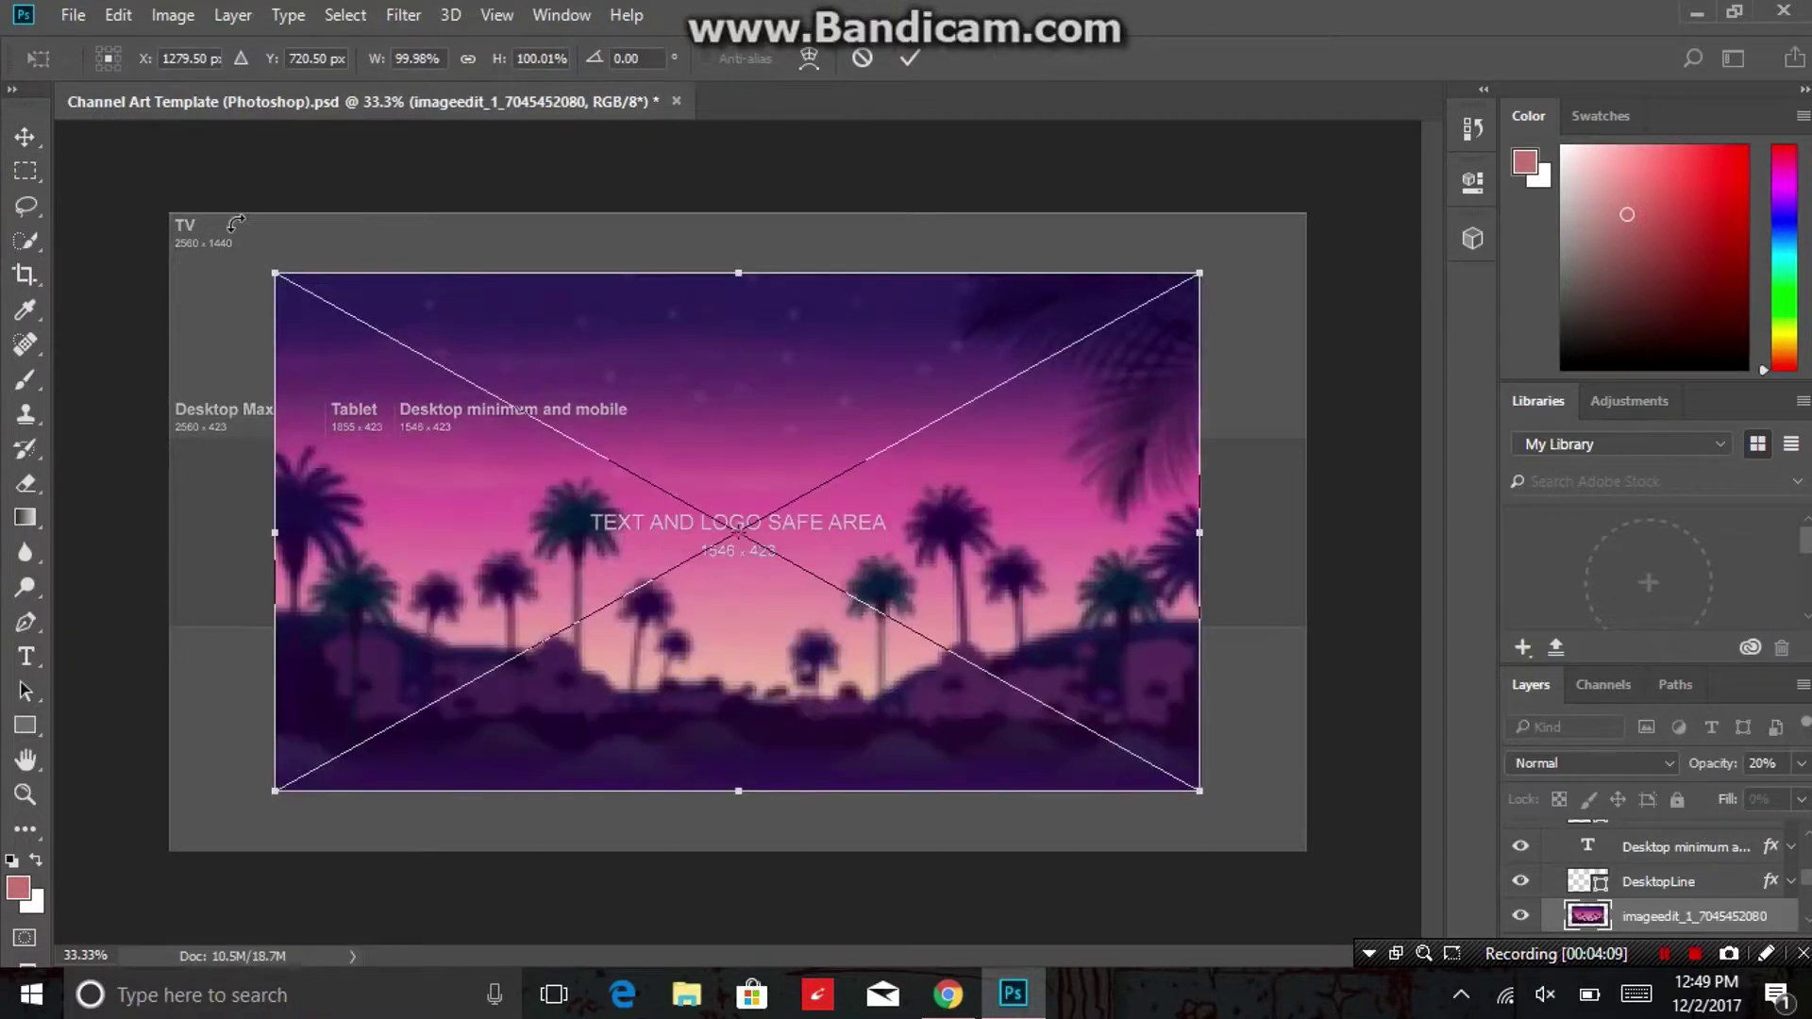
Enlarge the palm-tree background to about 124% by 123% to cover the canvas and lower its opacity to 57%.
{"action": "left_click_drag", "start_coordinate": [274, 269], "coordinate": [152, 207]}
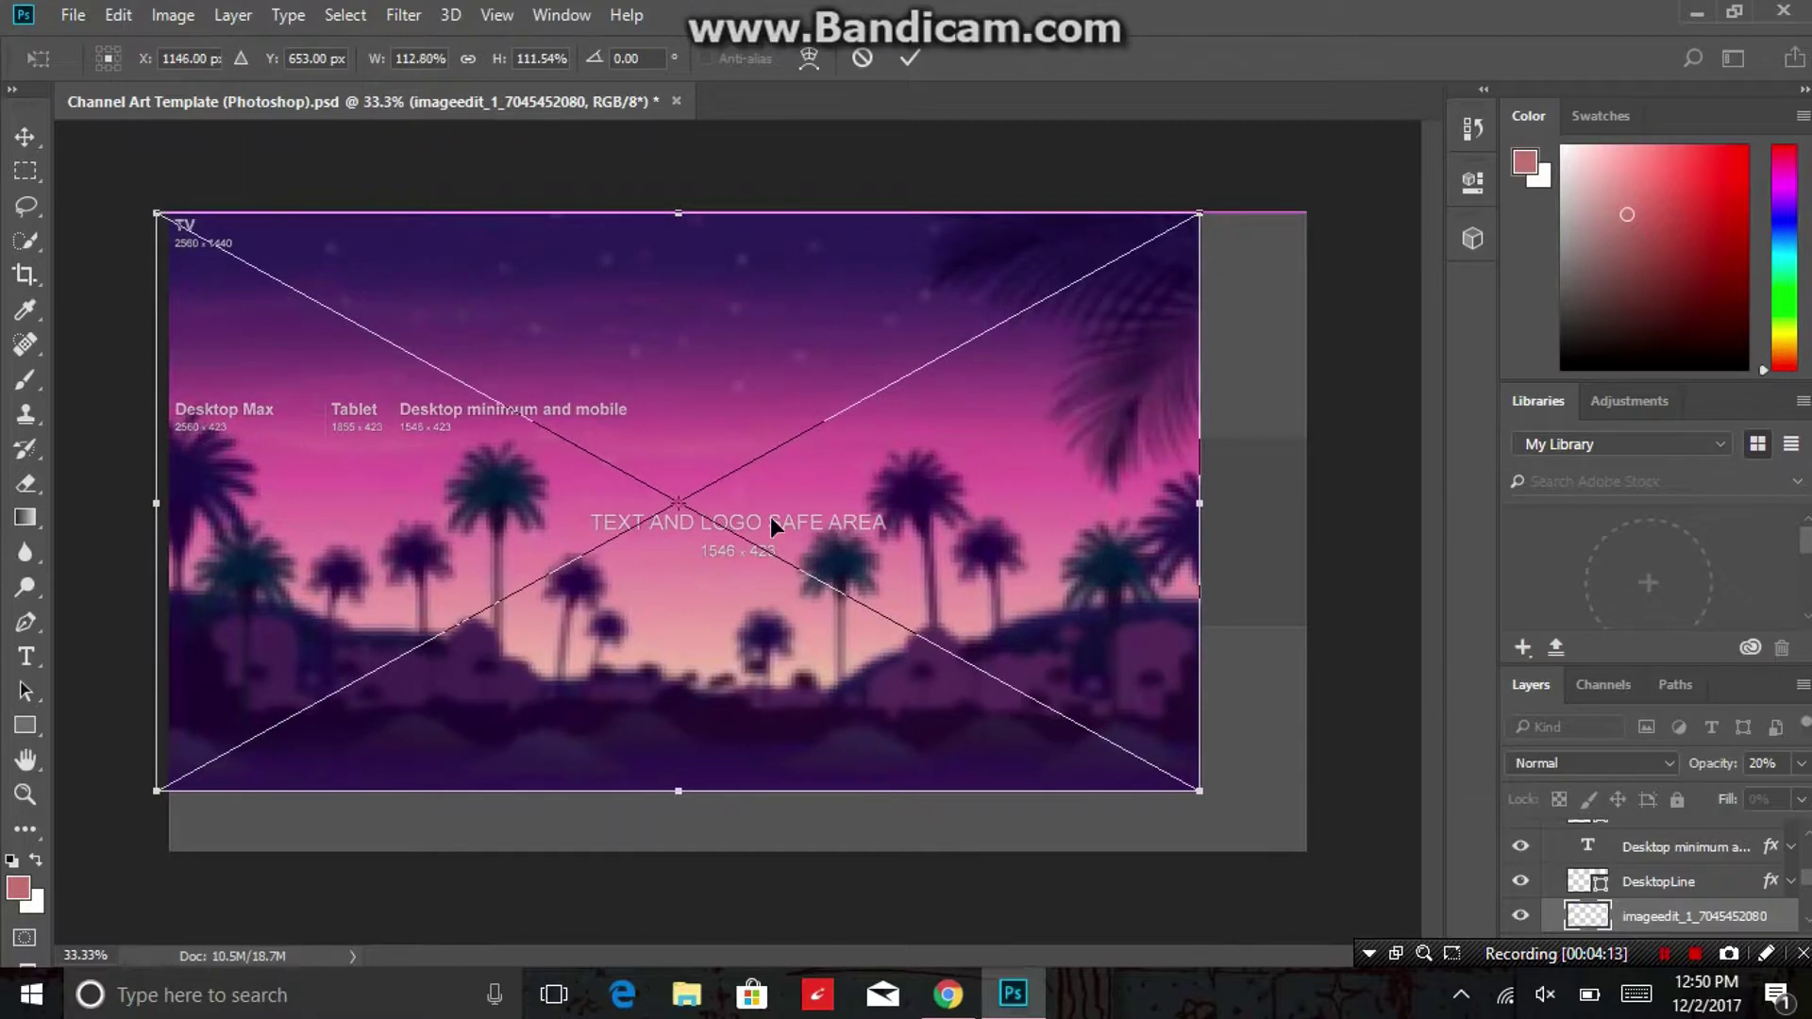
{"action": "left_click_drag", "start_coordinate": [1194, 783], "coordinate": [1299, 844]}
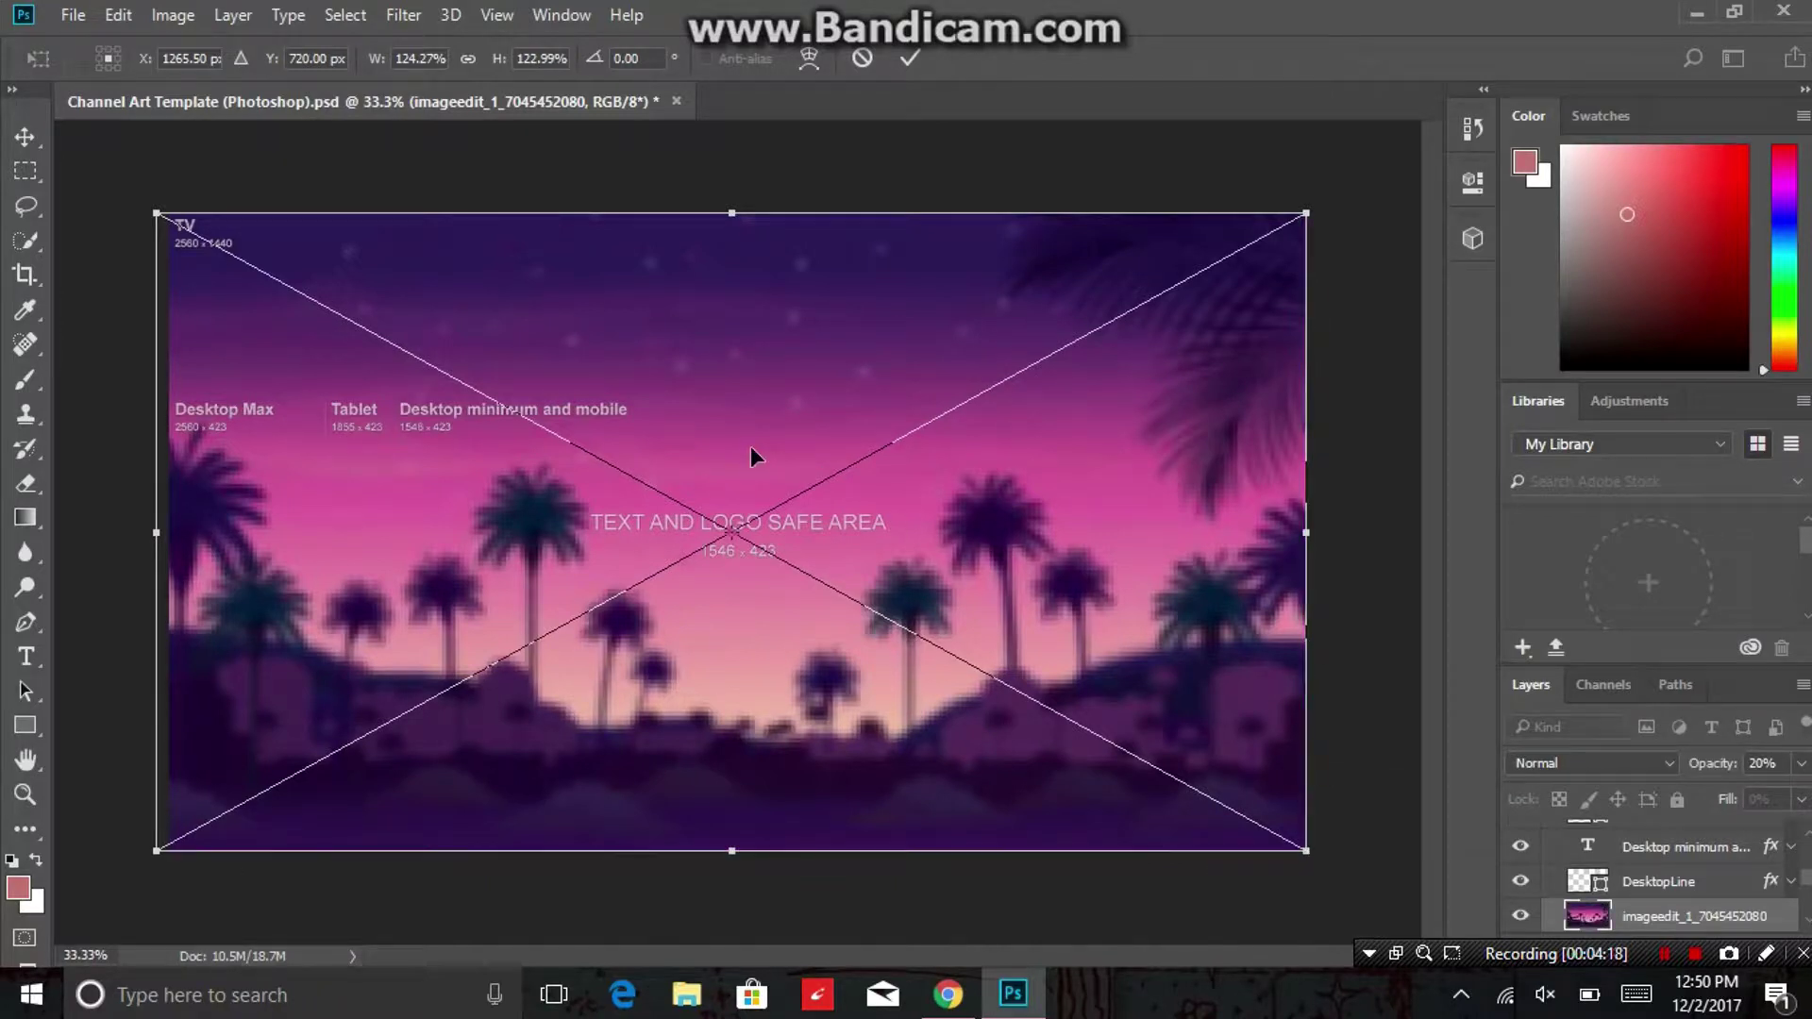
{"action": "left_click", "coordinate": [909, 59]}
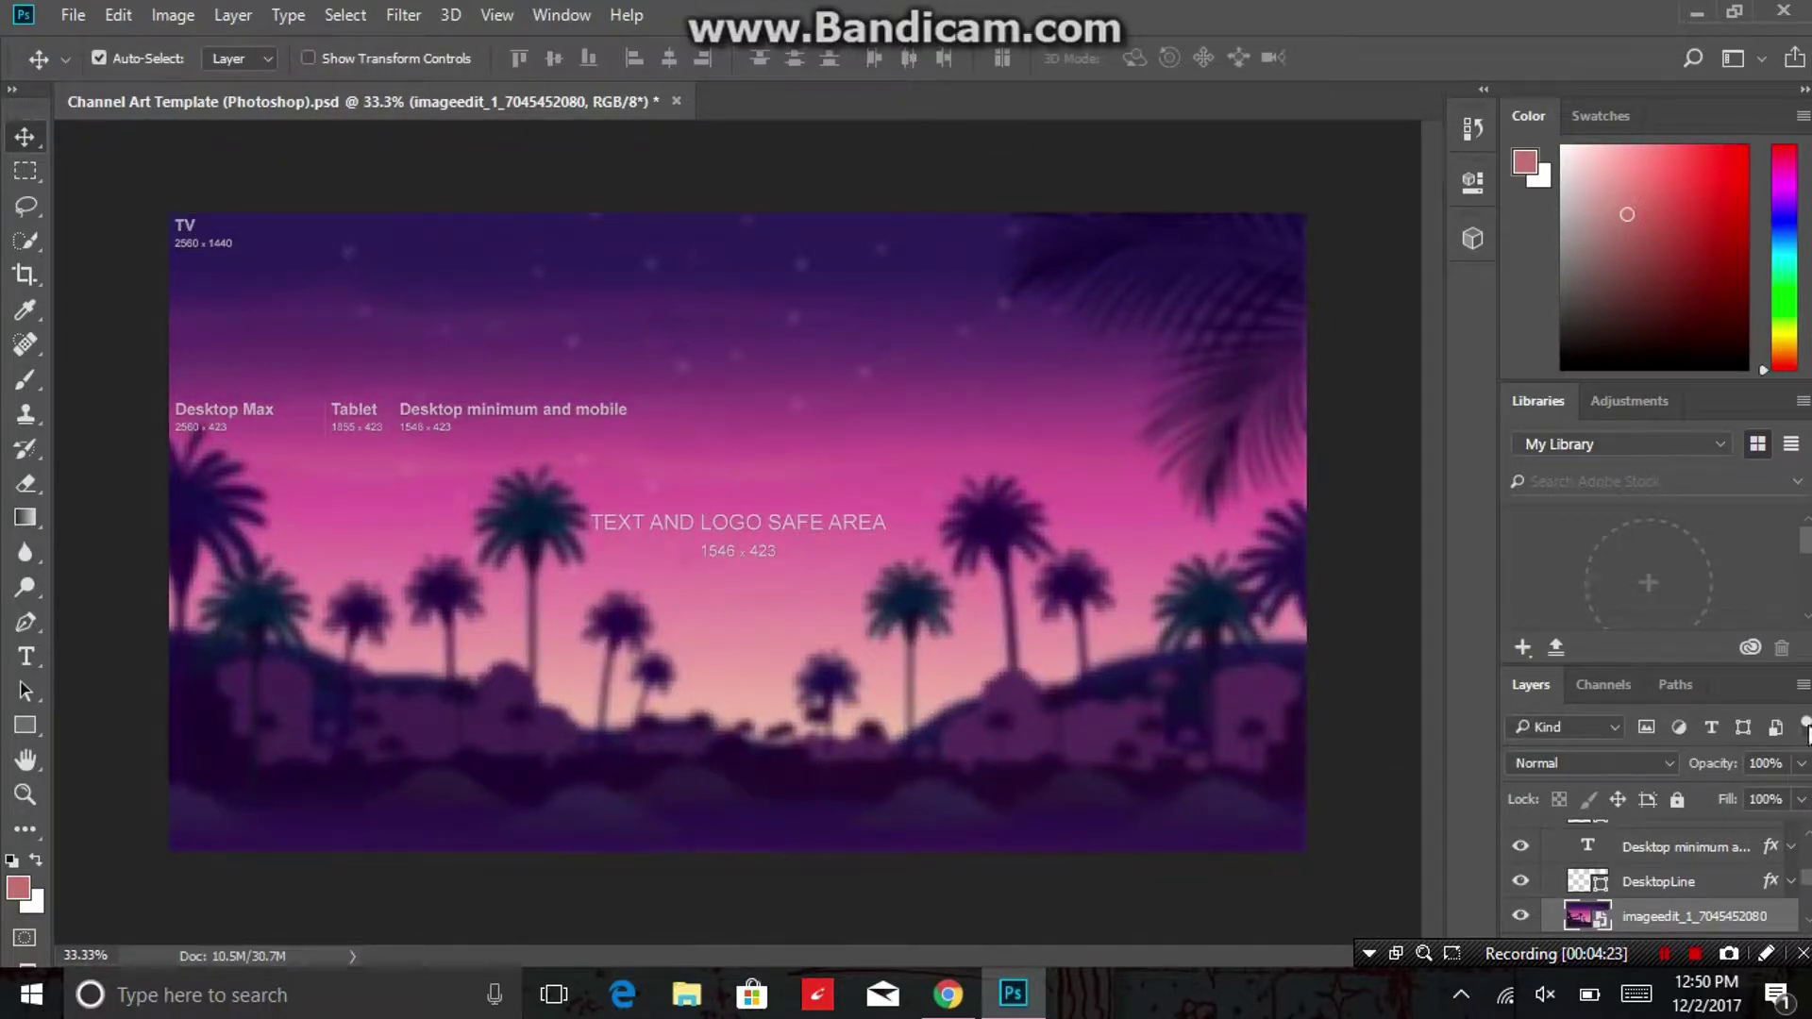
{"action": "left_click", "coordinate": [1801, 764]}
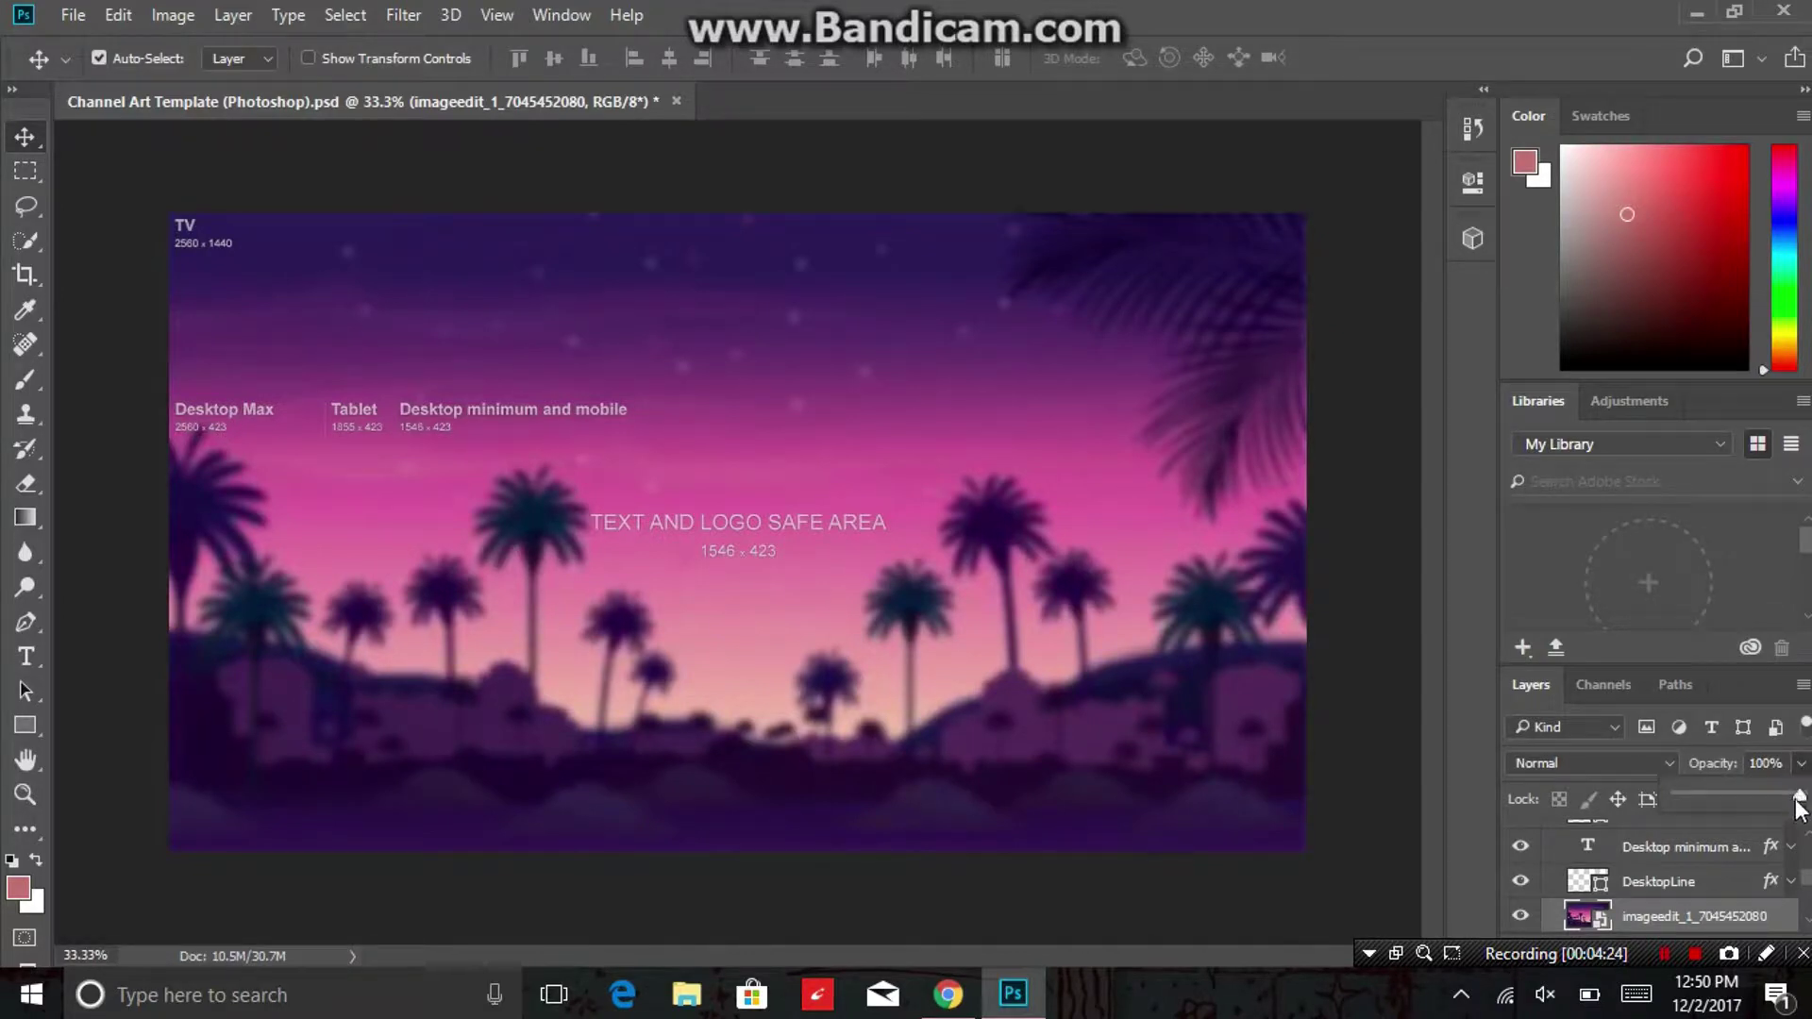
{"action": "left_click_drag", "start_coordinate": [1796, 802], "coordinate": [1747, 799]}
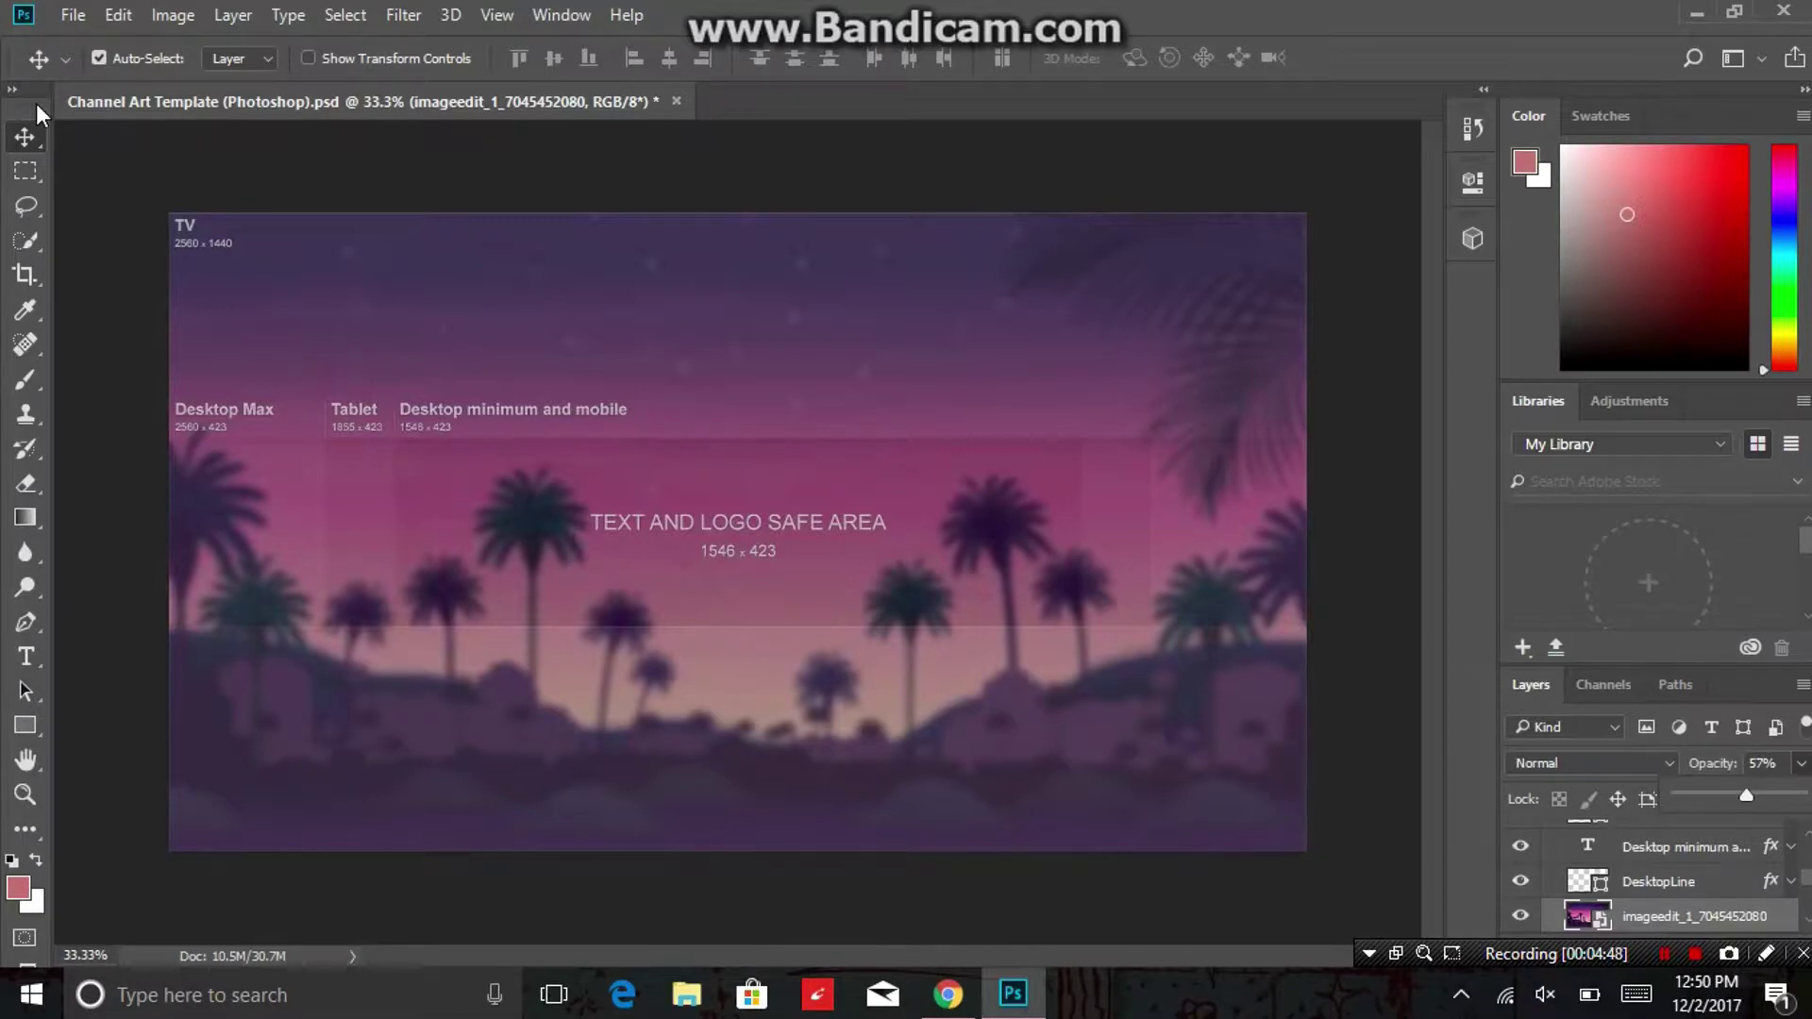
Create another new layer with default settings above the palm-tree background.
{"action": "left_click", "coordinate": [231, 16]}
{"action": "mouse_move", "coordinate": [503, 38]}
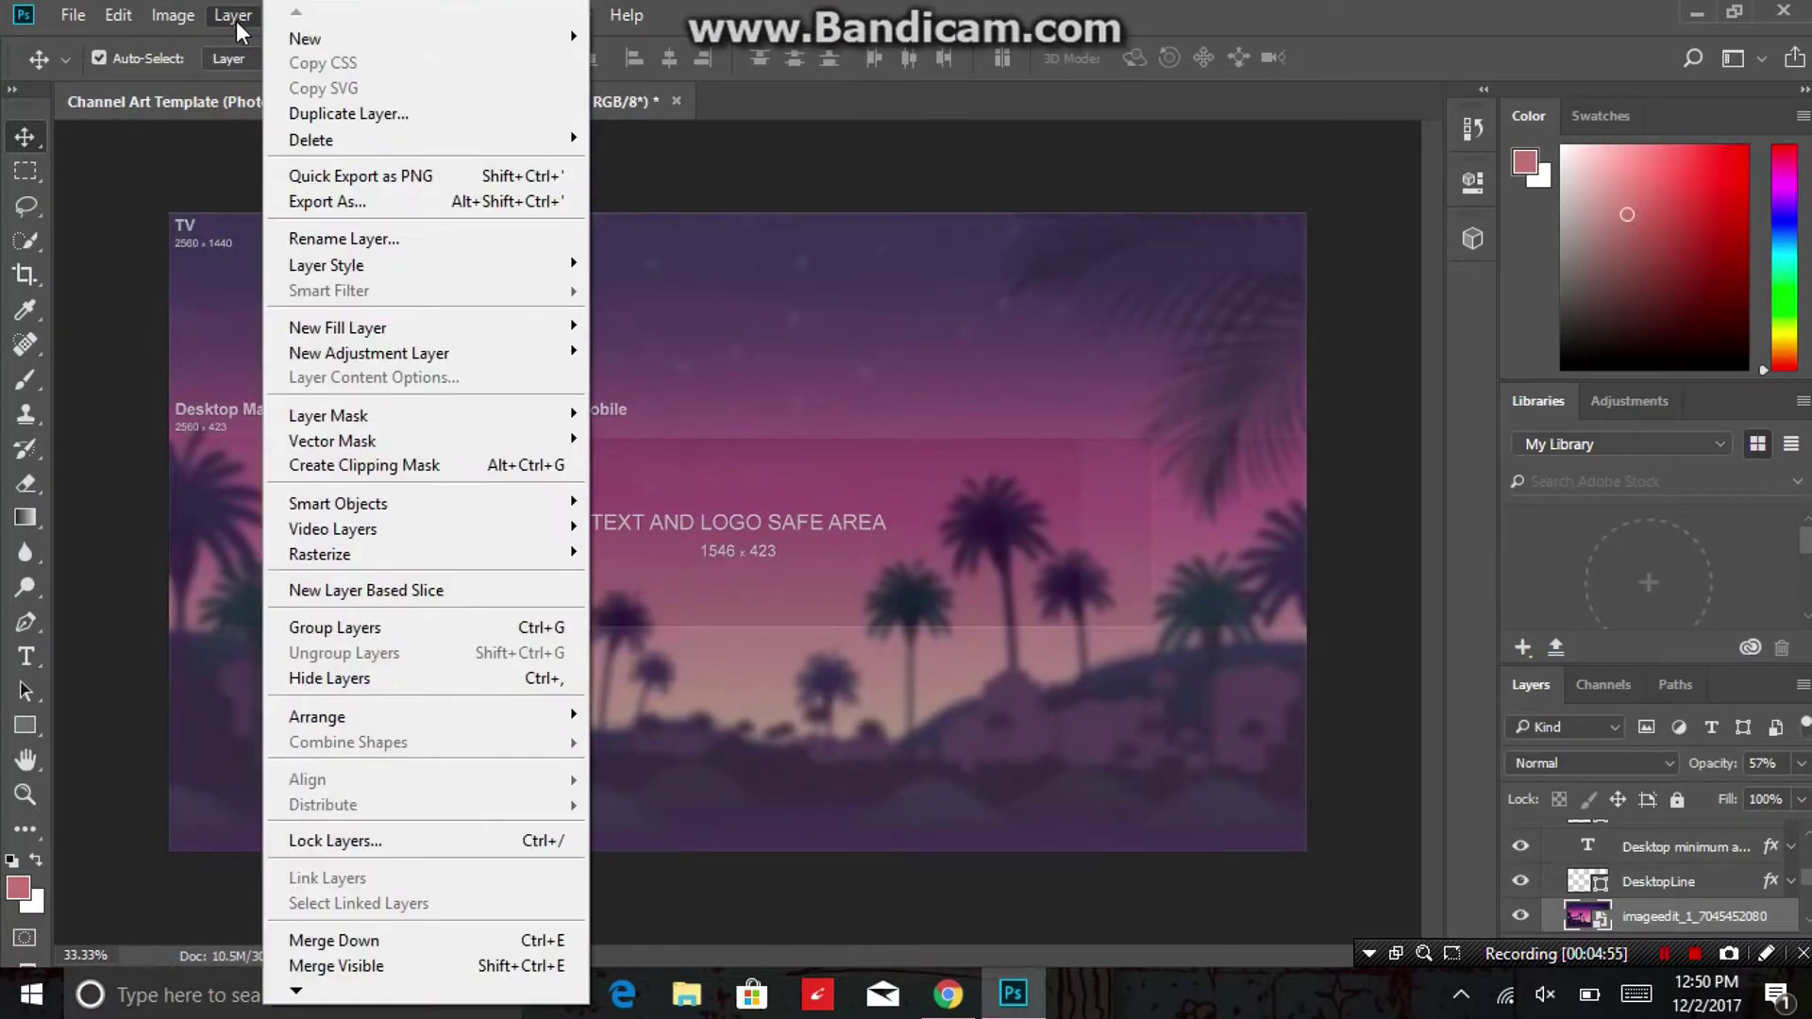
{"action": "left_click", "coordinate": [595, 38]}
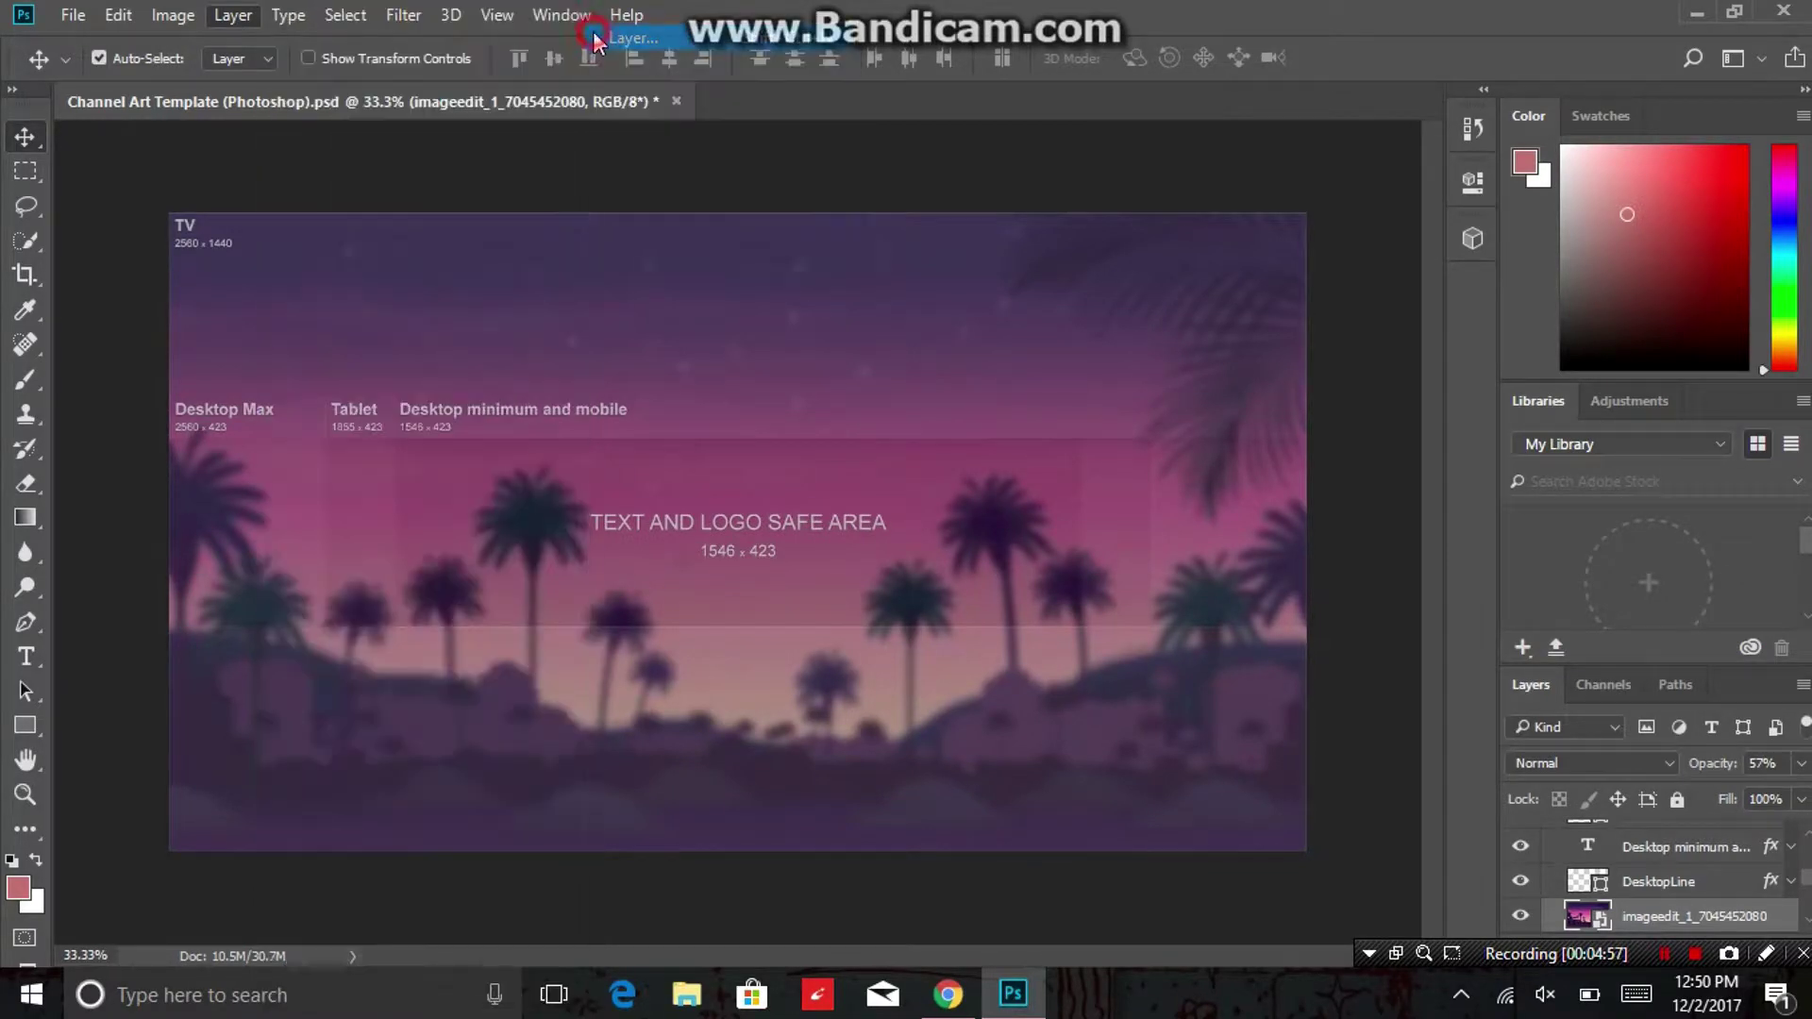
{"action": "left_click", "coordinate": [1145, 299]}
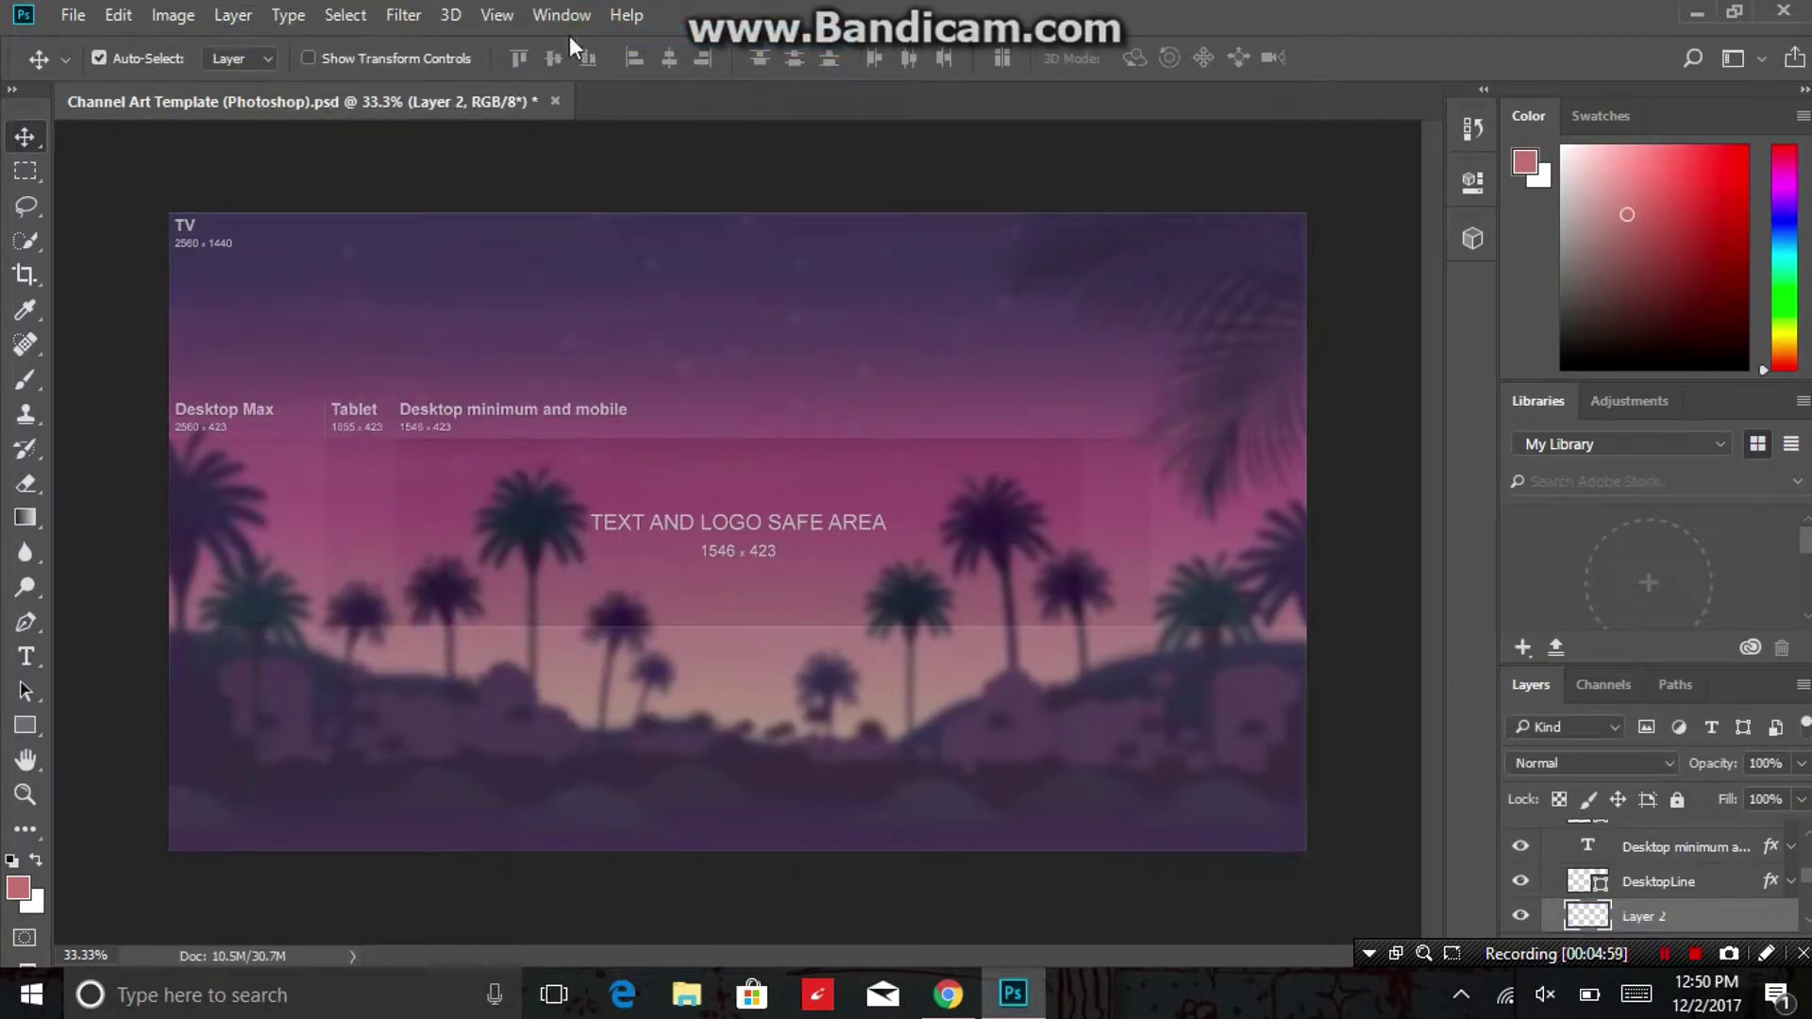
{"action": "left_click", "coordinate": [68, 14]}
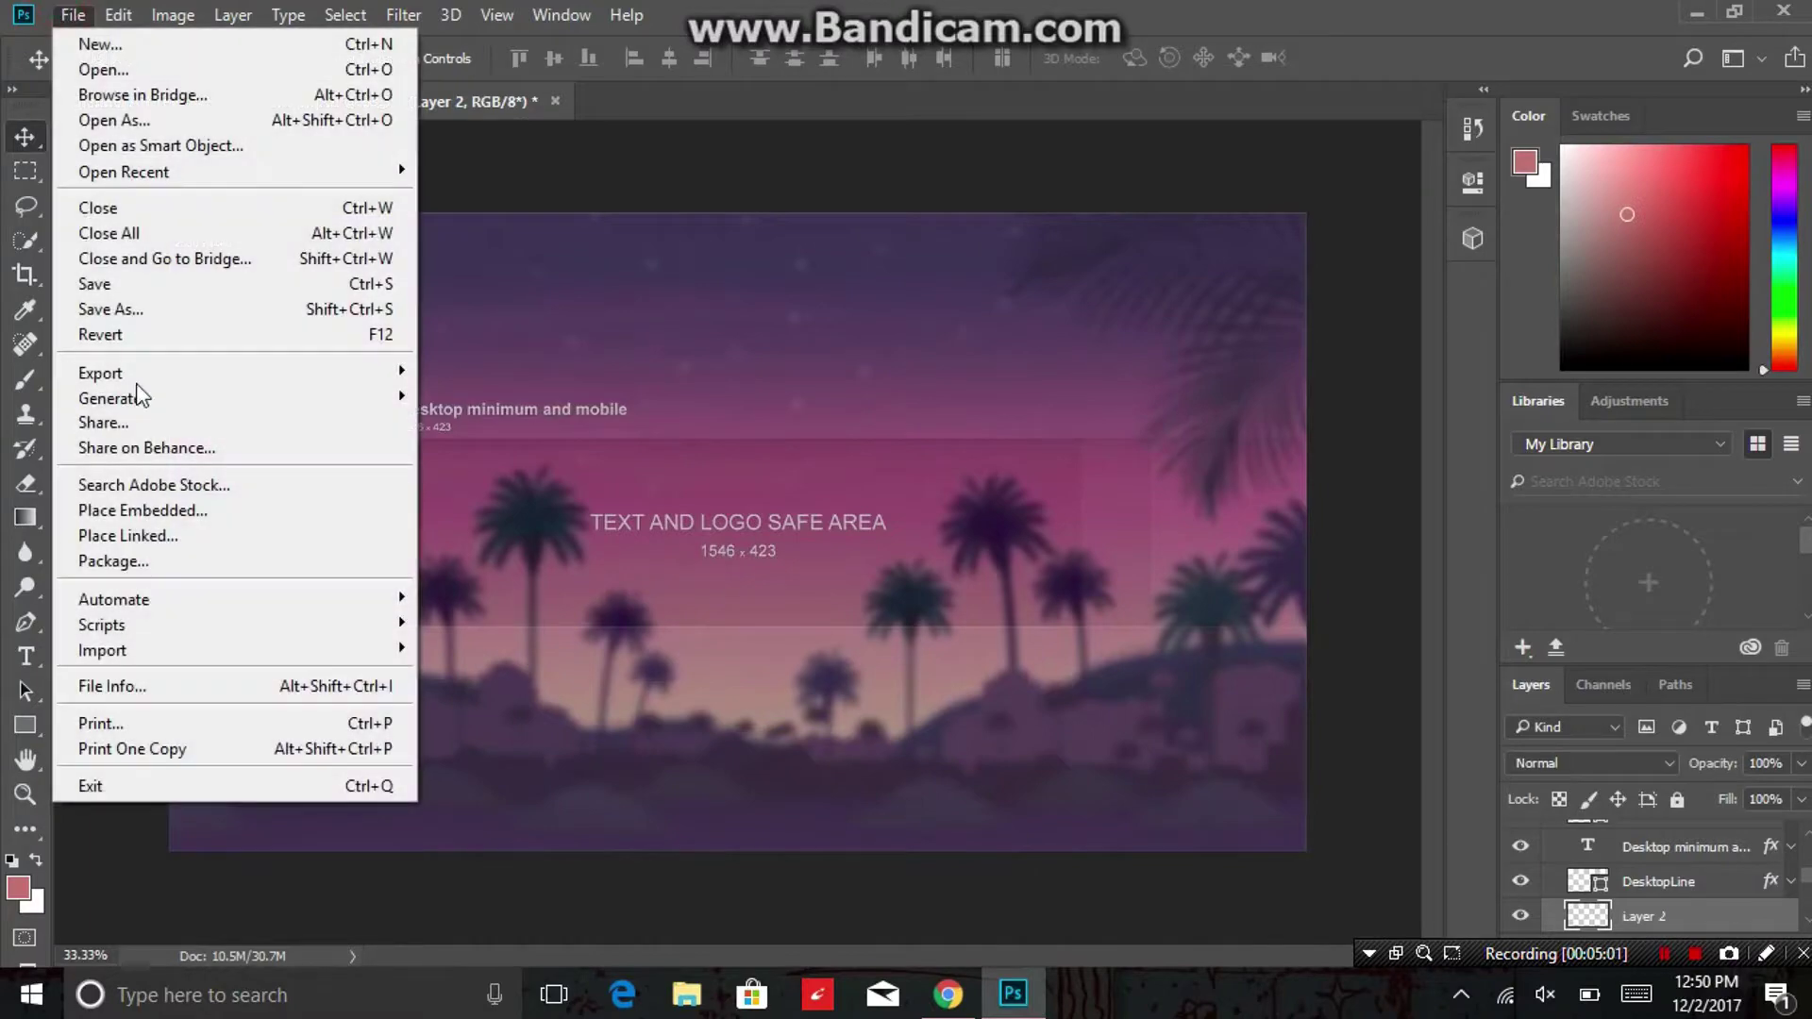
{"action": "left_click", "coordinate": [145, 519]}
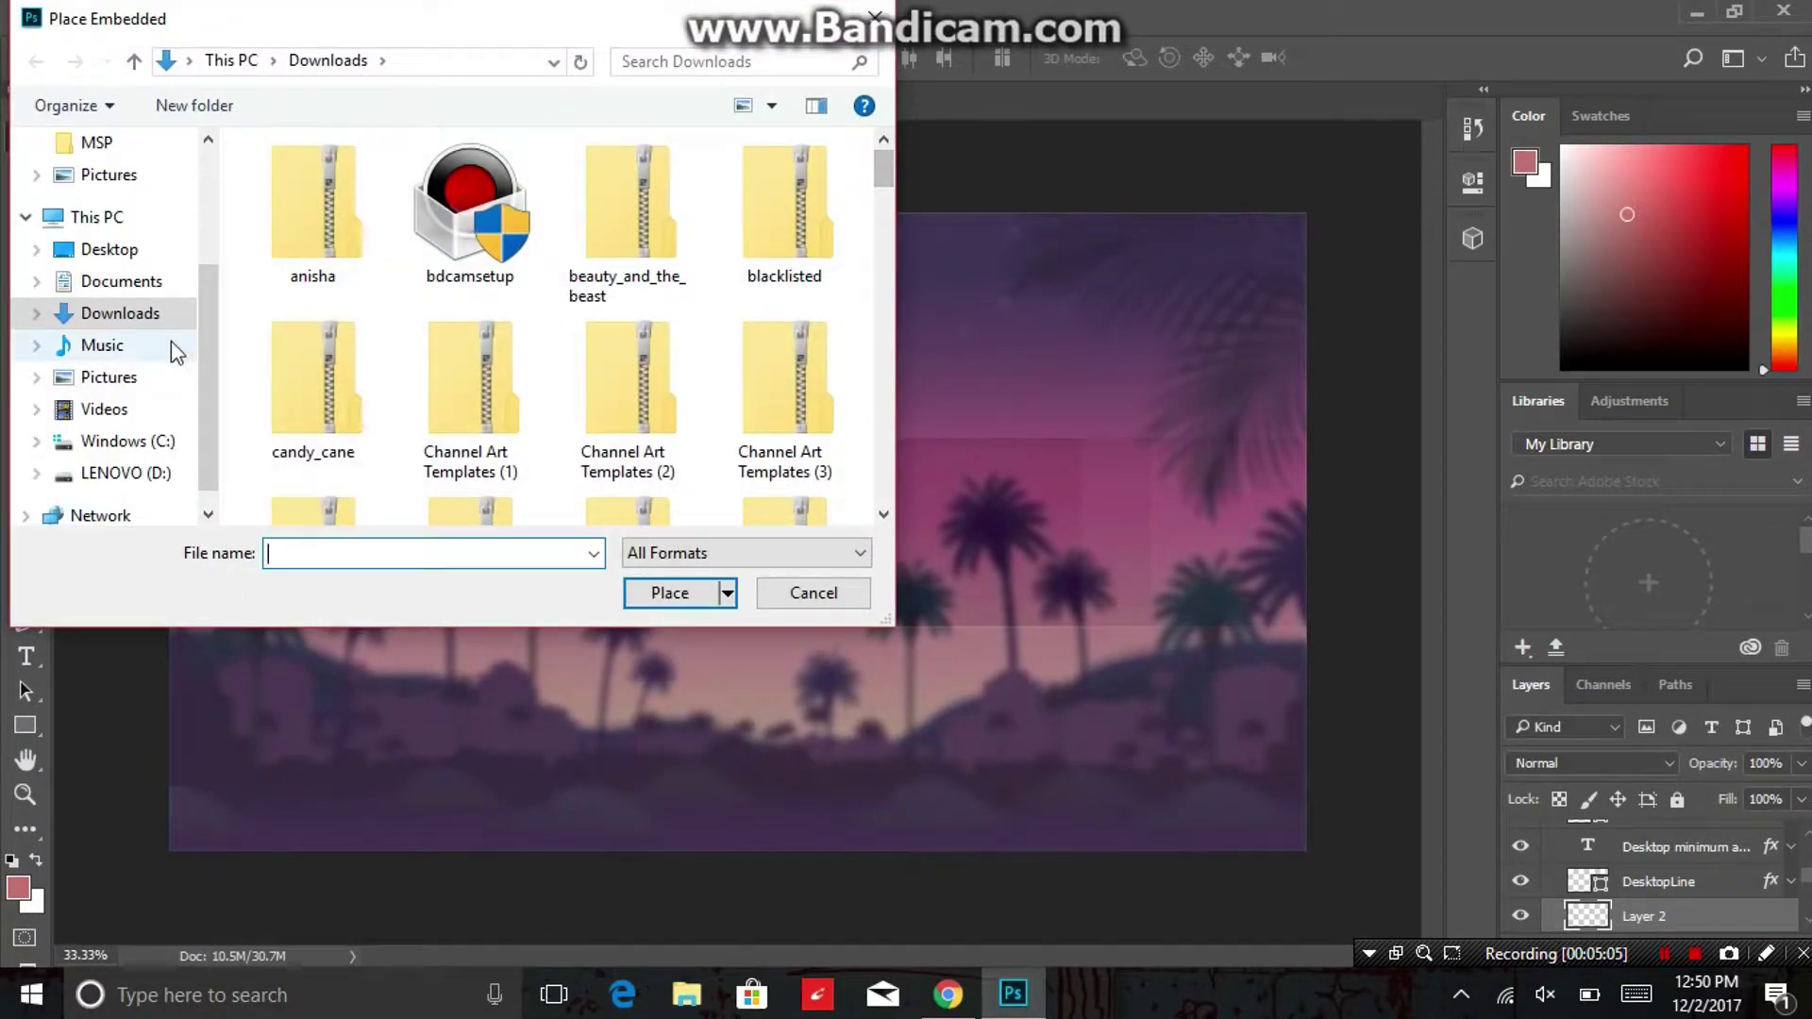
{"action": "left_click_drag", "start_coordinate": [884, 174], "coordinate": [881, 281]}
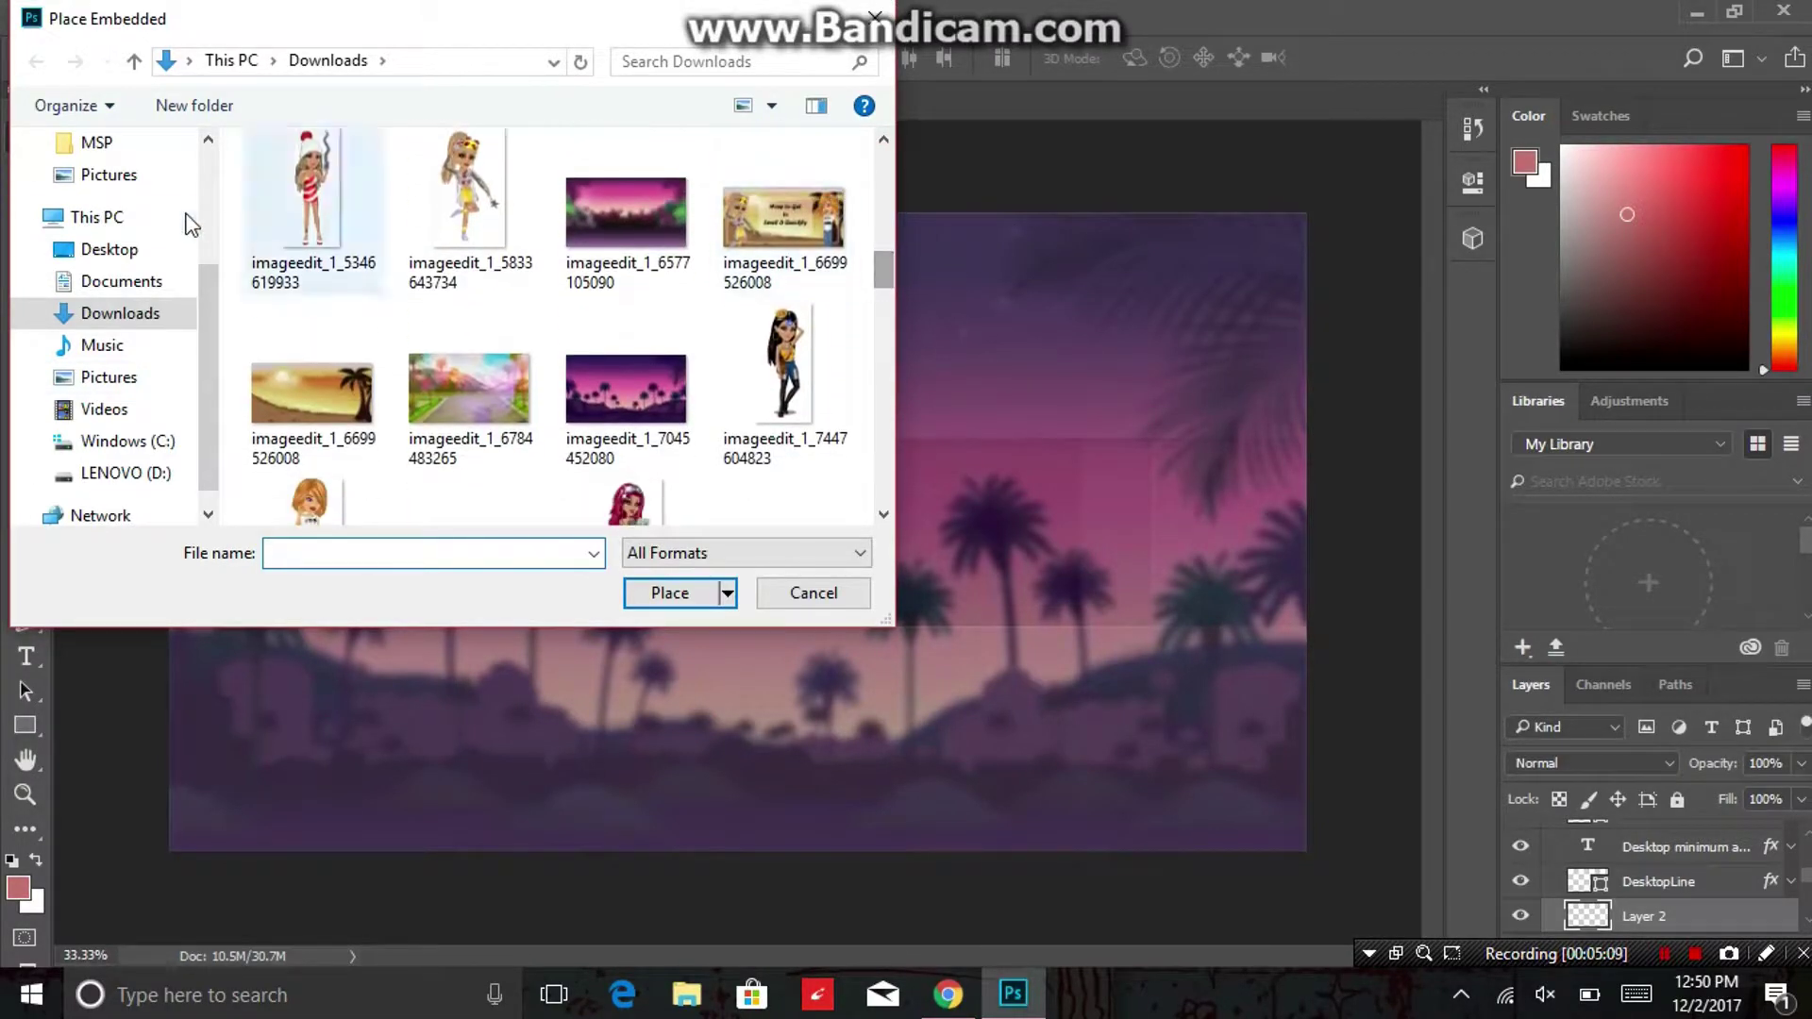
{"action": "double_click", "coordinate": [304, 209]}
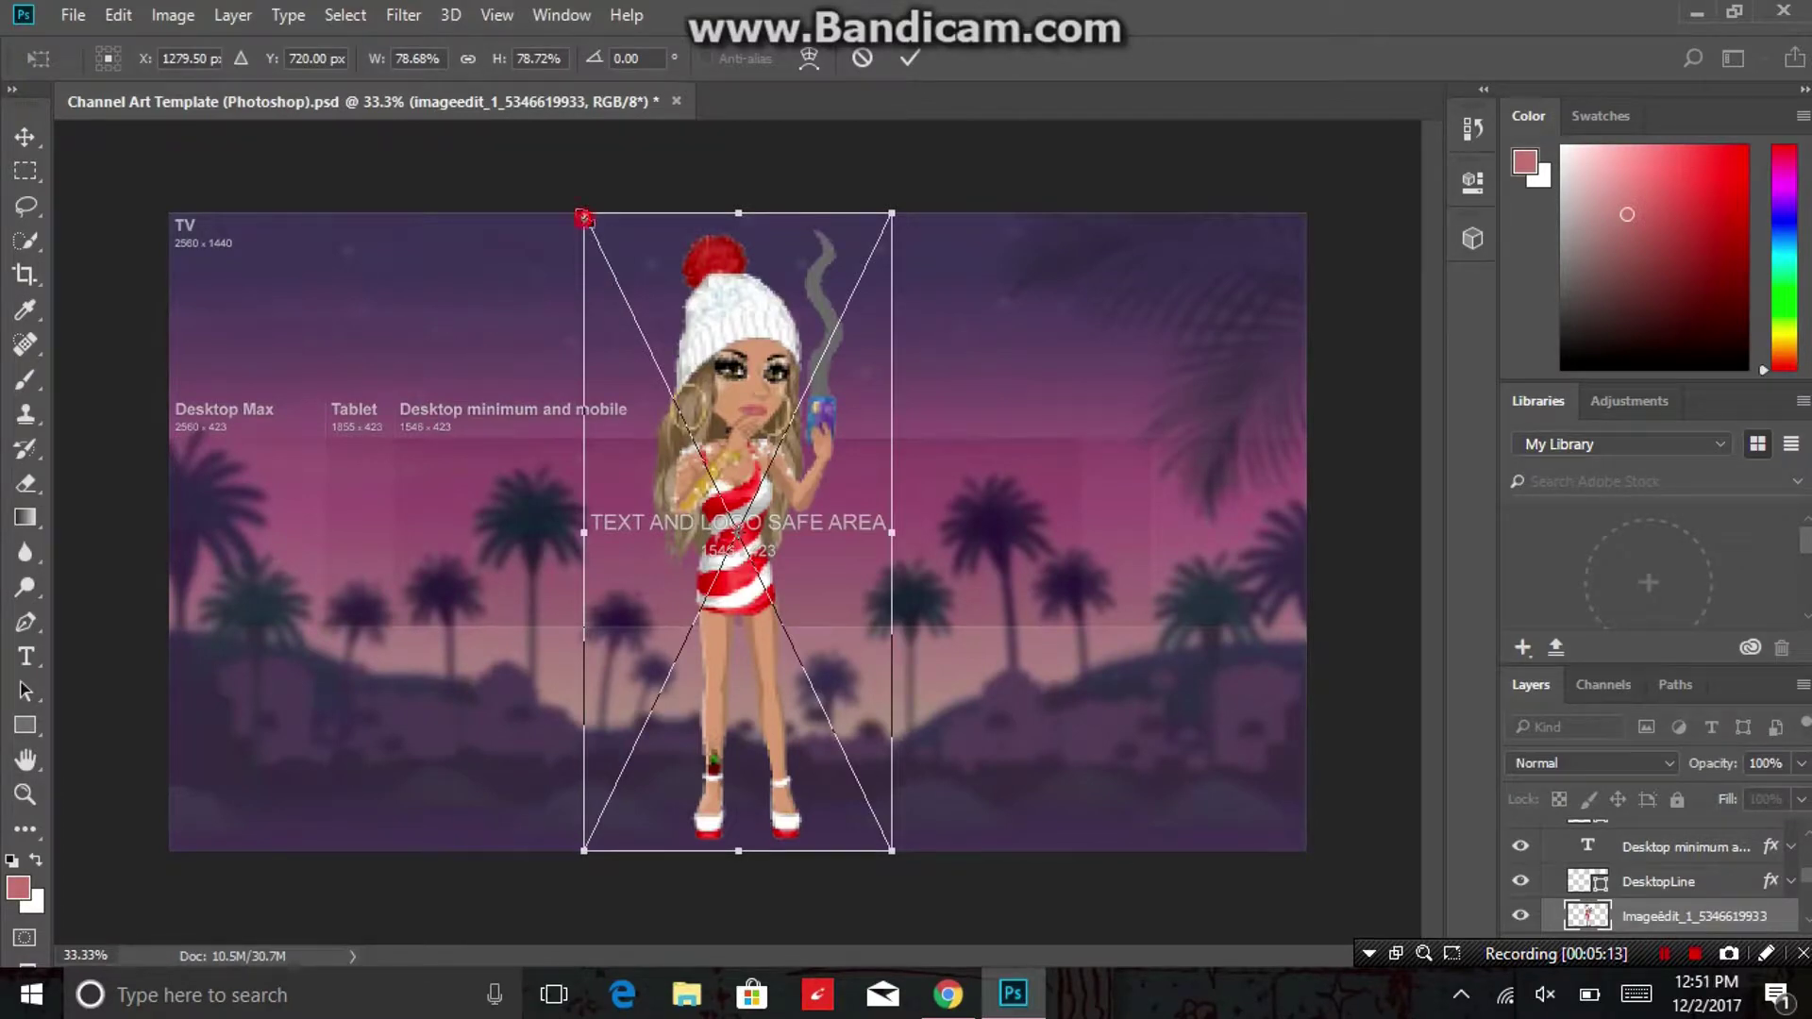
Scale the character to about 36% by 48% and position her head and torso near the safe area's left edge.
{"action": "left_click_drag", "start_coordinate": [584, 218], "coordinate": [745, 457]}
{"action": "left_click_drag", "start_coordinate": [801, 555], "coordinate": [483, 543]}
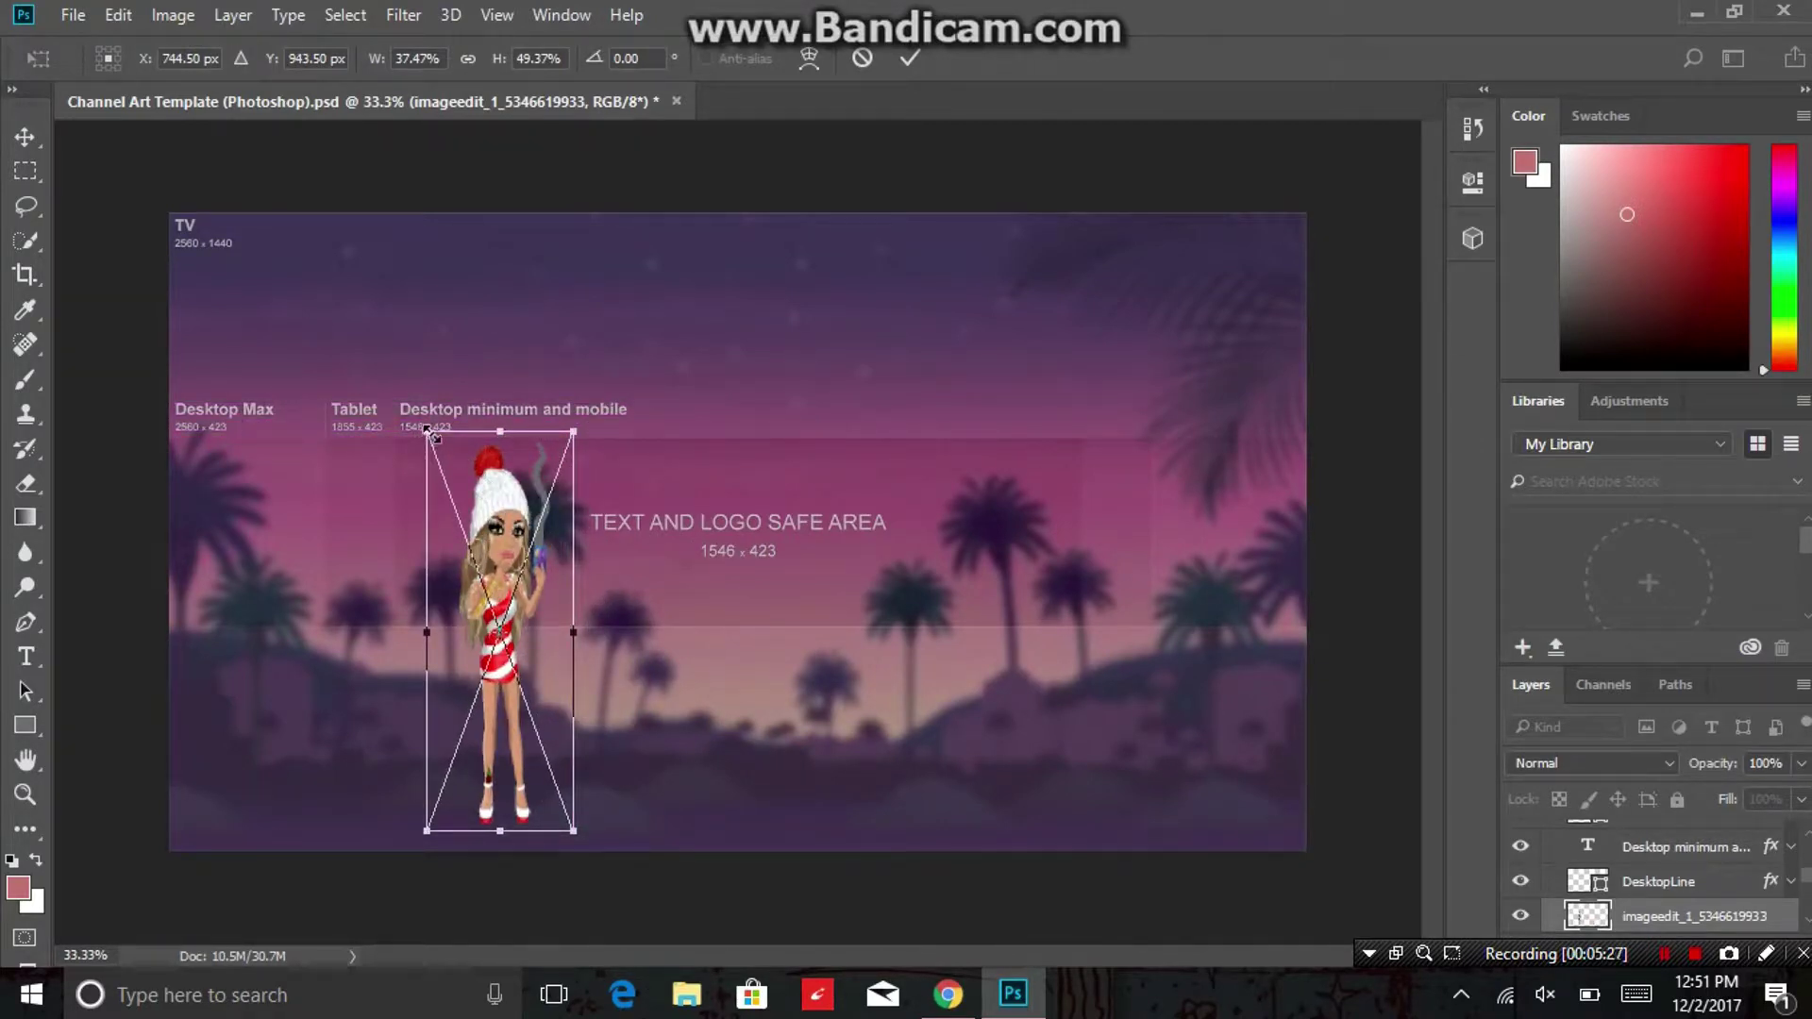
{"action": "left_click_drag", "start_coordinate": [427, 431], "coordinate": [436, 438]}
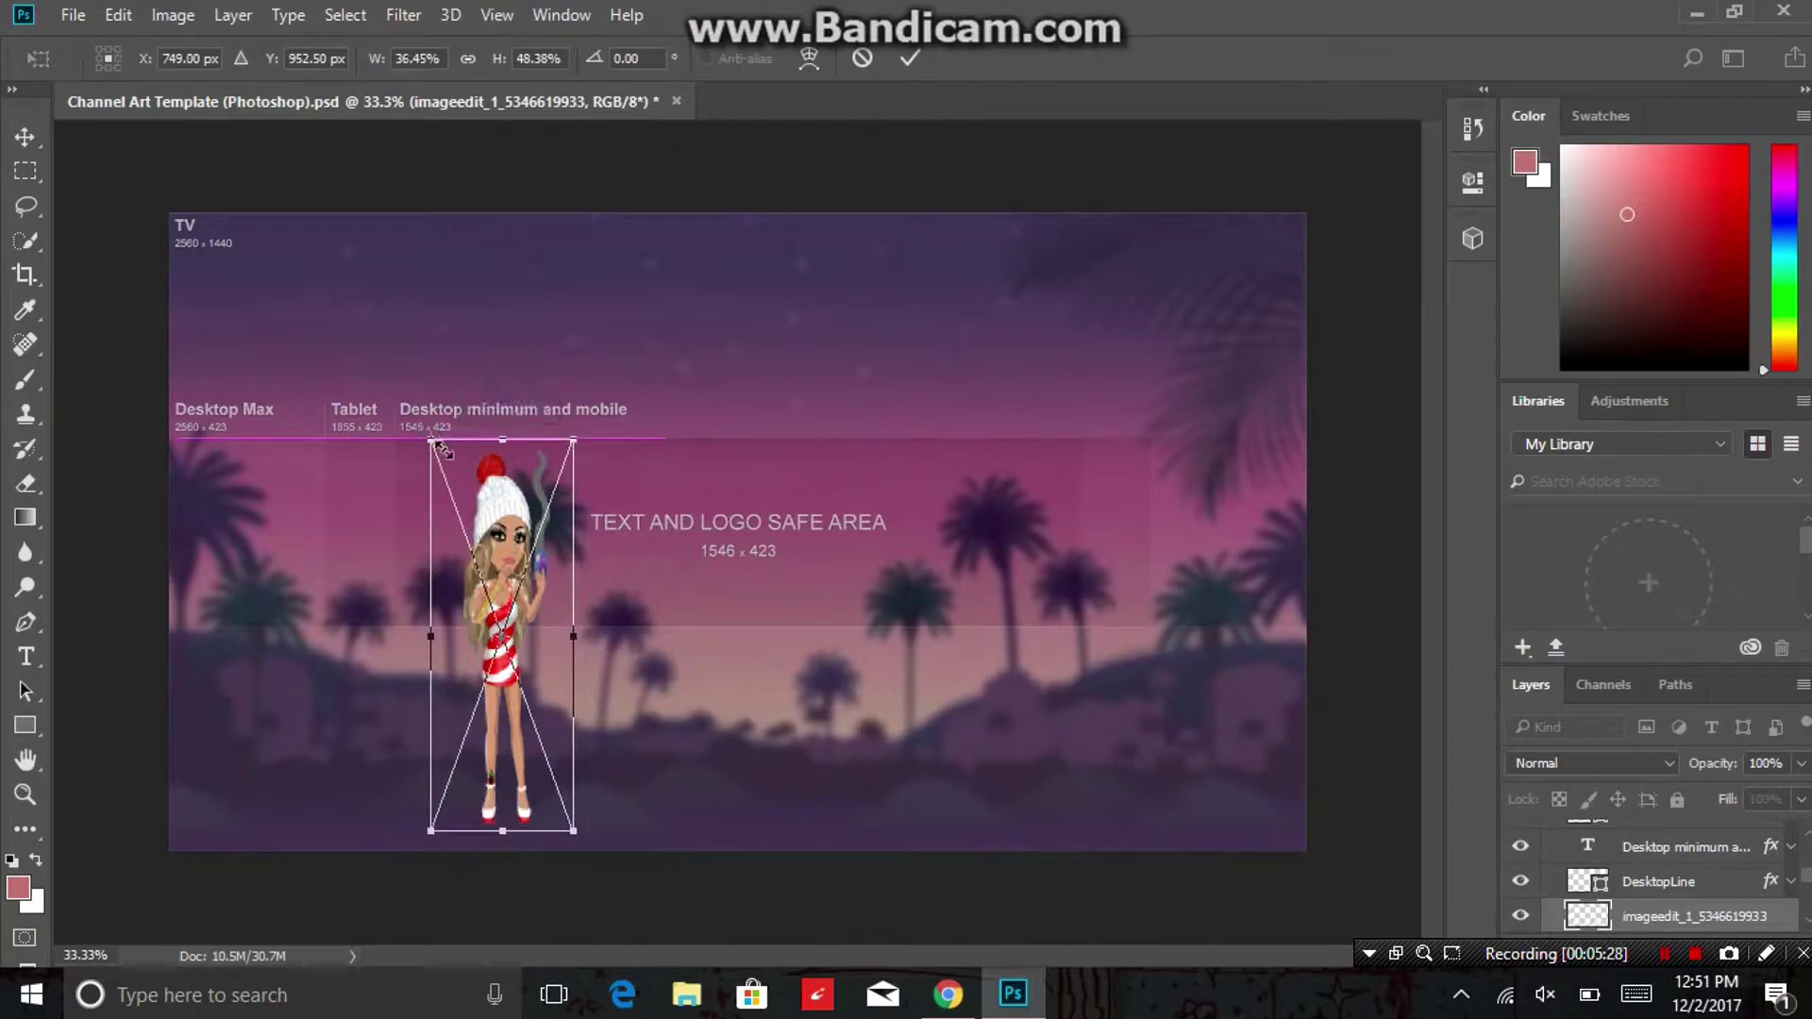
{"action": "left_click_drag", "start_coordinate": [500, 541], "coordinate": [501, 534]}
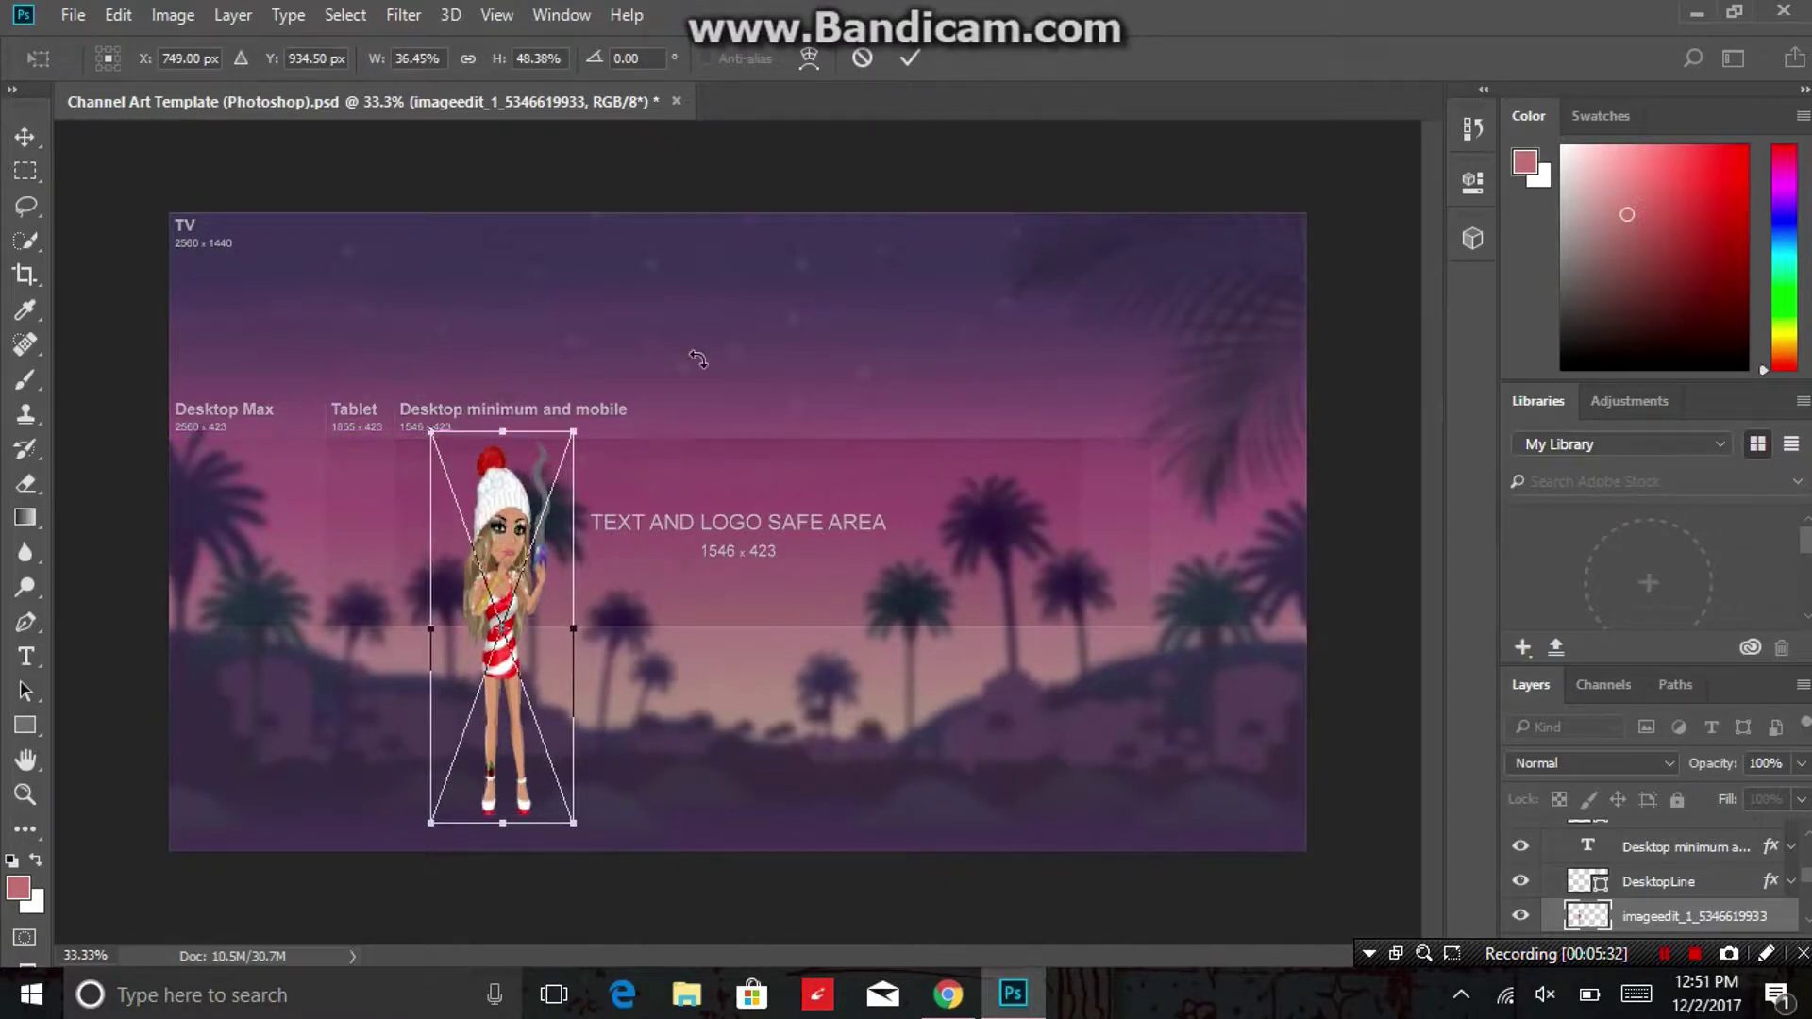
{"action": "left_click", "coordinate": [911, 58]}
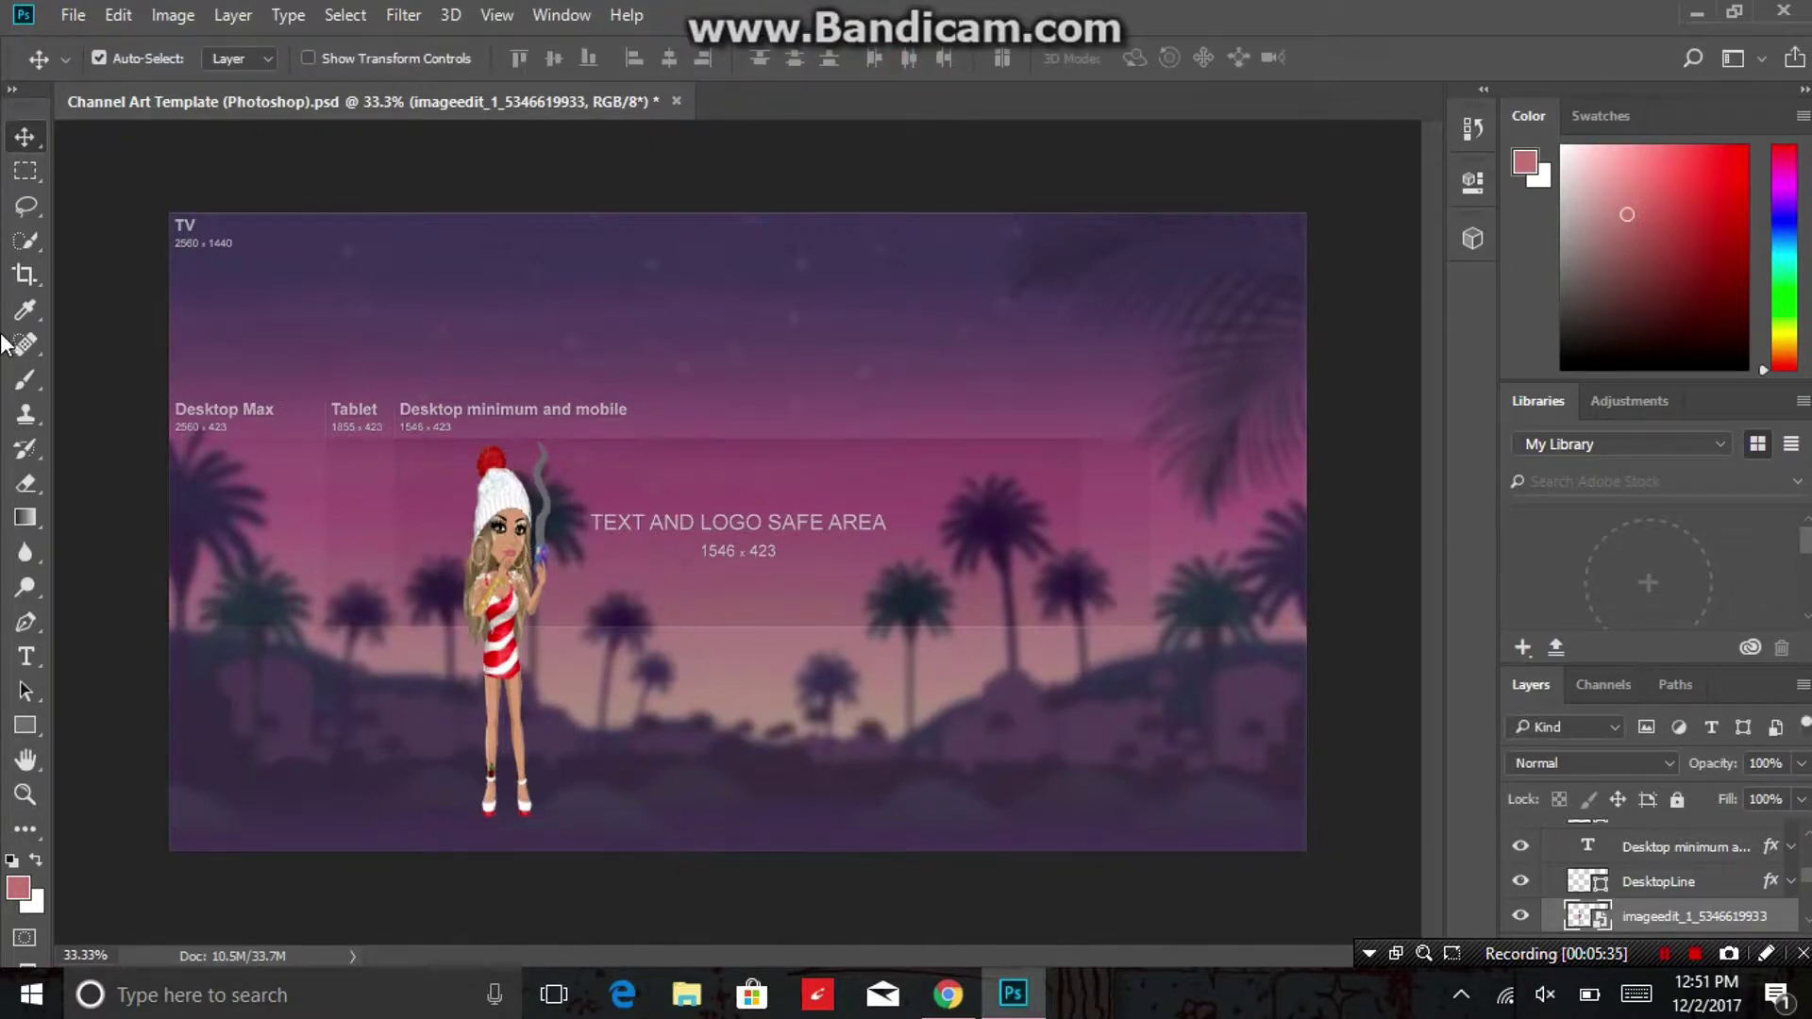
Rasterize the character layer and erase the parts of her body extending below the safe area.
{"action": "left_click", "coordinate": [25, 483]}
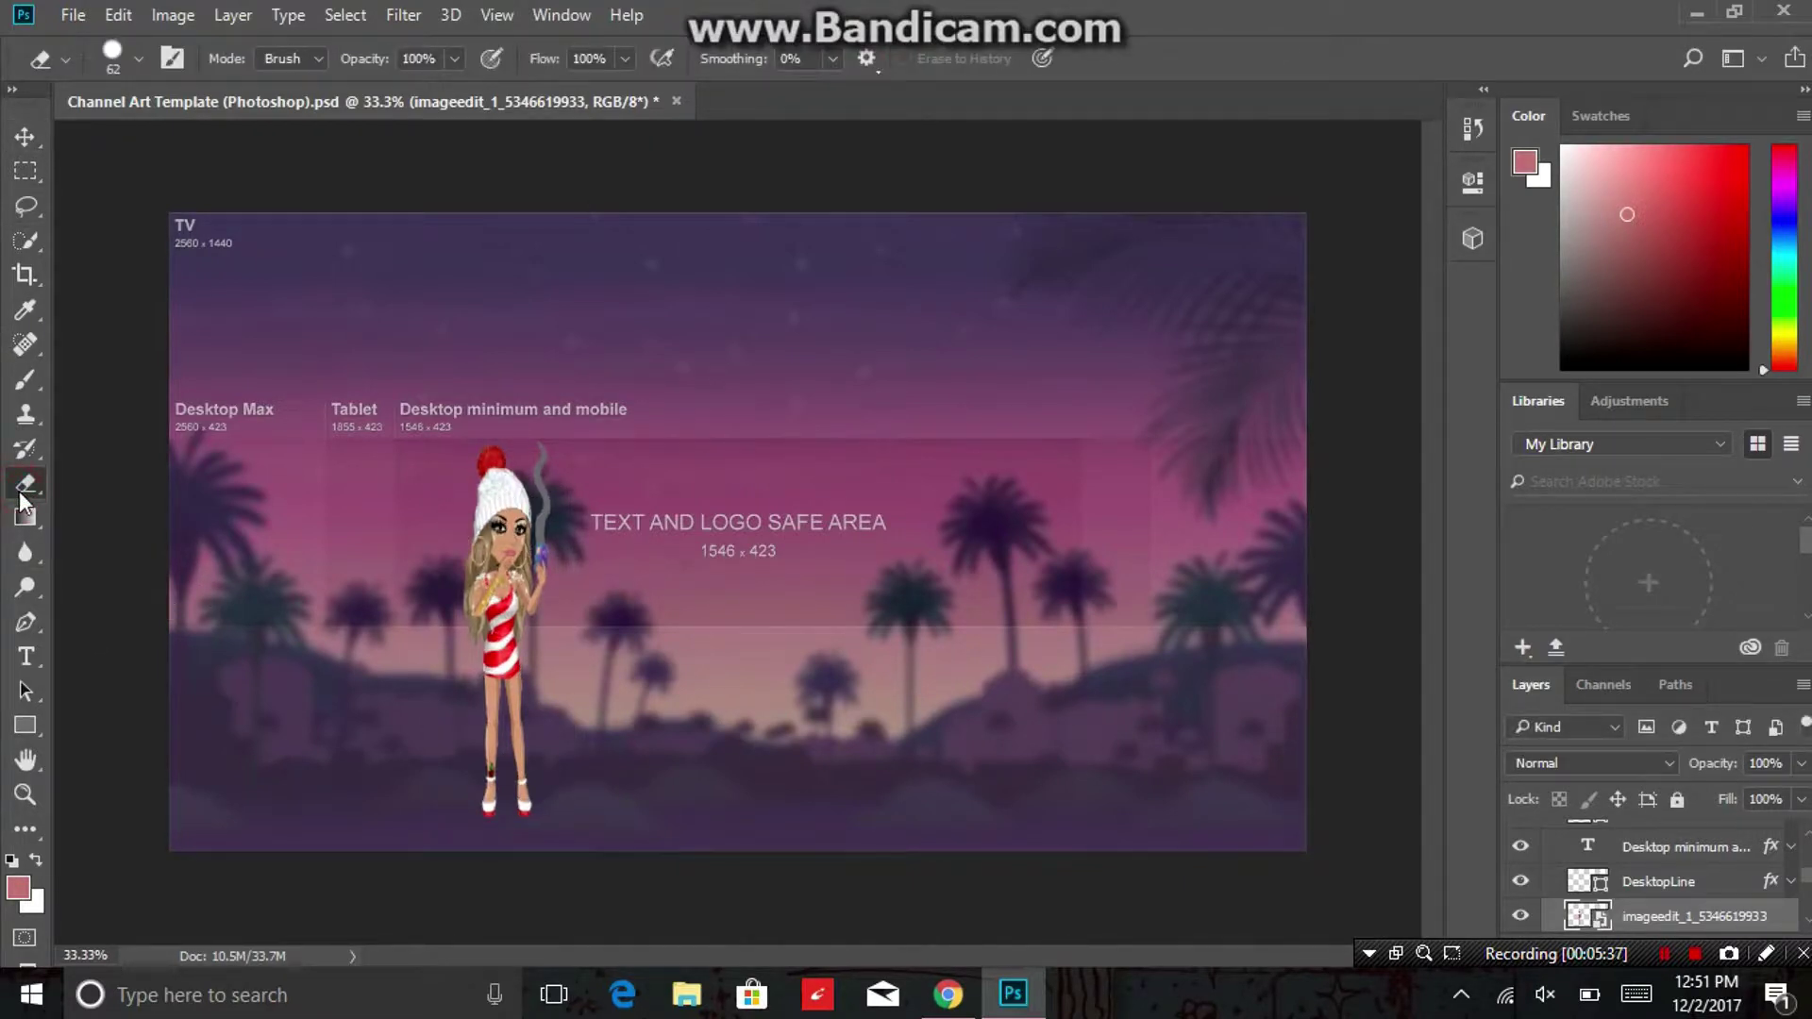
{"action": "left_click", "coordinate": [428, 287]}
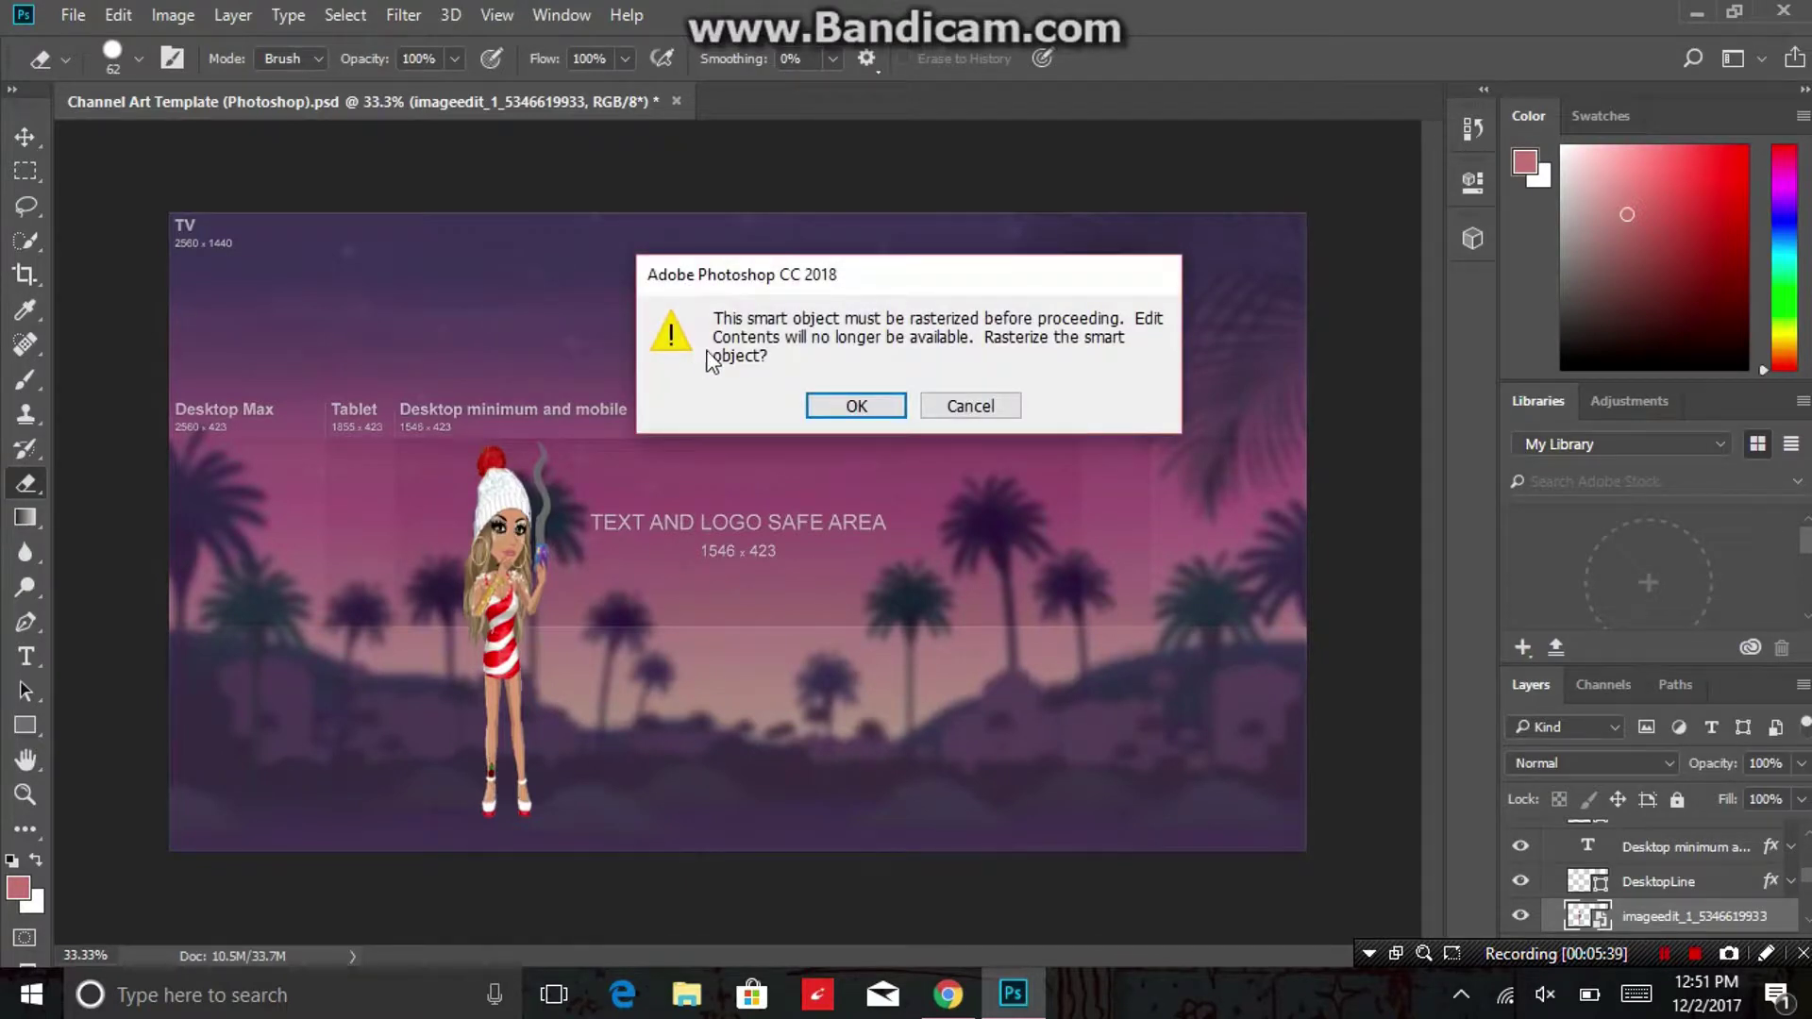
{"action": "left_click", "coordinate": [832, 409]}
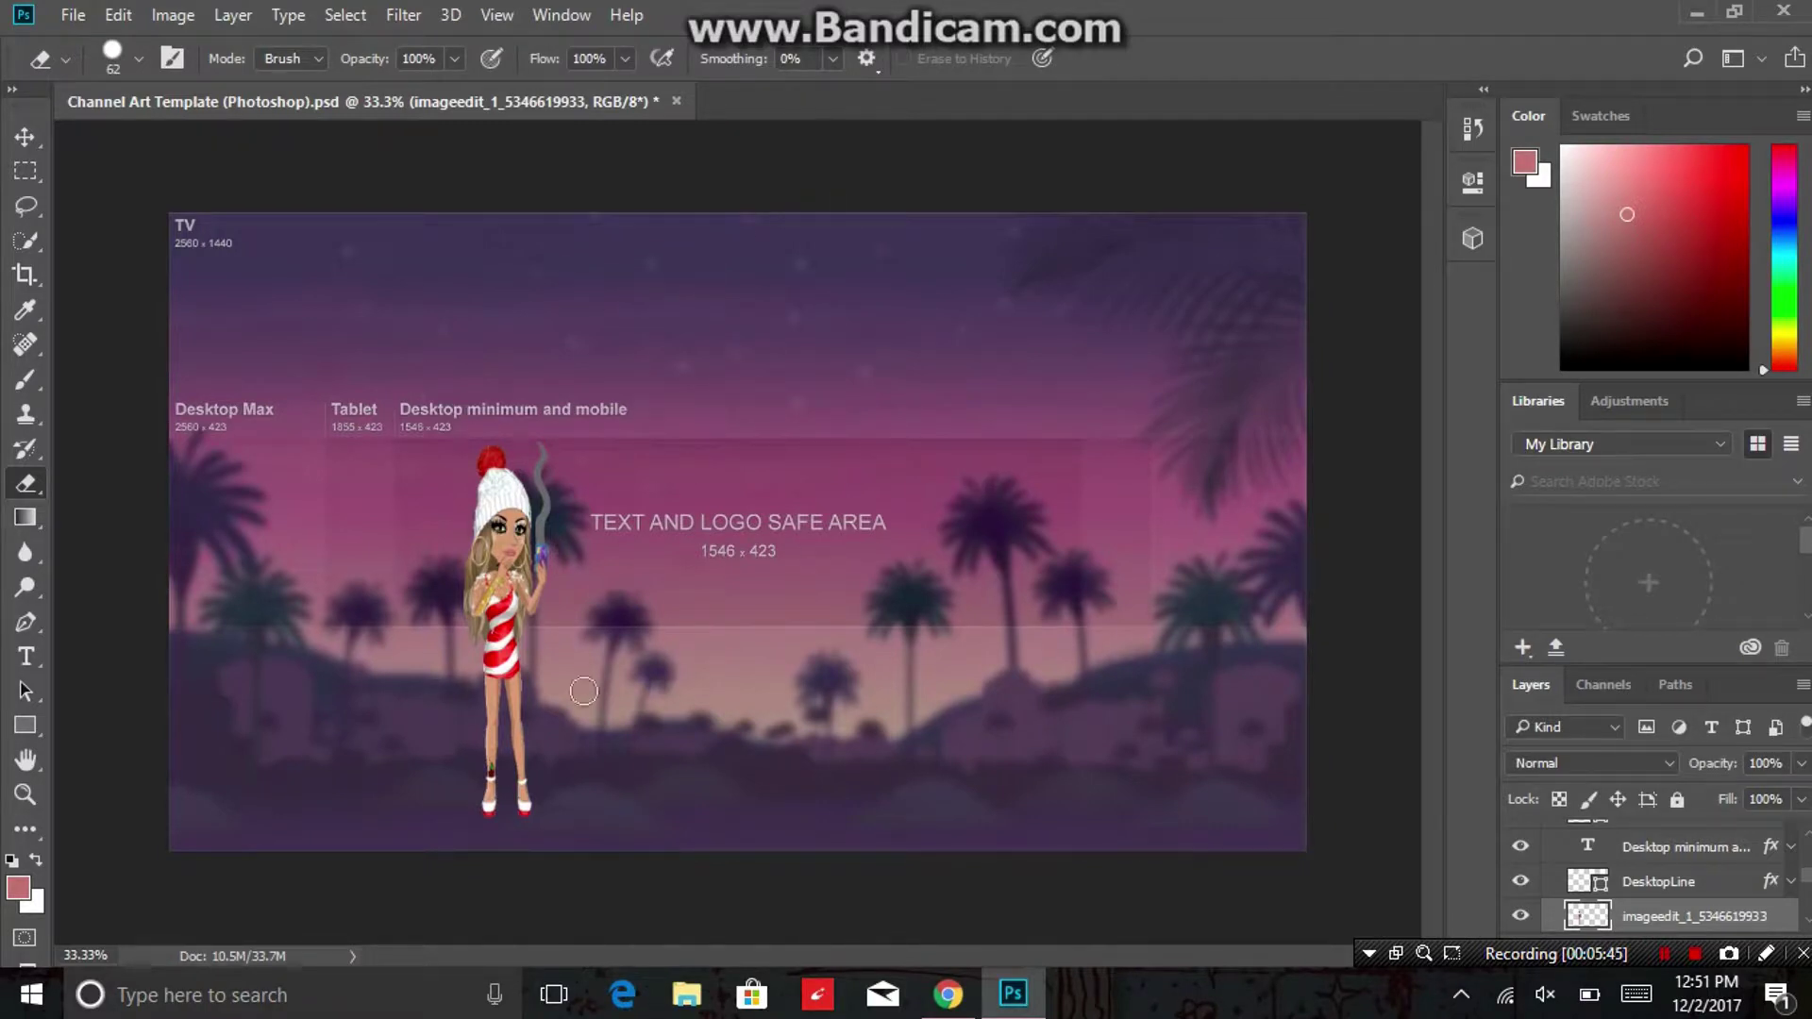
{"action": "mouse_move", "coordinate": [554, 776]}
{"action": "left_mouse_down"}
{"action": "mouse_move", "coordinate": [497, 791]}
{"action": "mouse_move", "coordinate": [546, 791]}
{"action": "mouse_move", "coordinate": [471, 790]}
{"action": "mouse_move", "coordinate": [541, 816]}
{"action": "mouse_move", "coordinate": [488, 797]}
{"action": "mouse_move", "coordinate": [522, 712]}
{"action": "mouse_move", "coordinate": [415, 641]}
{"action": "left_mouse_up"}
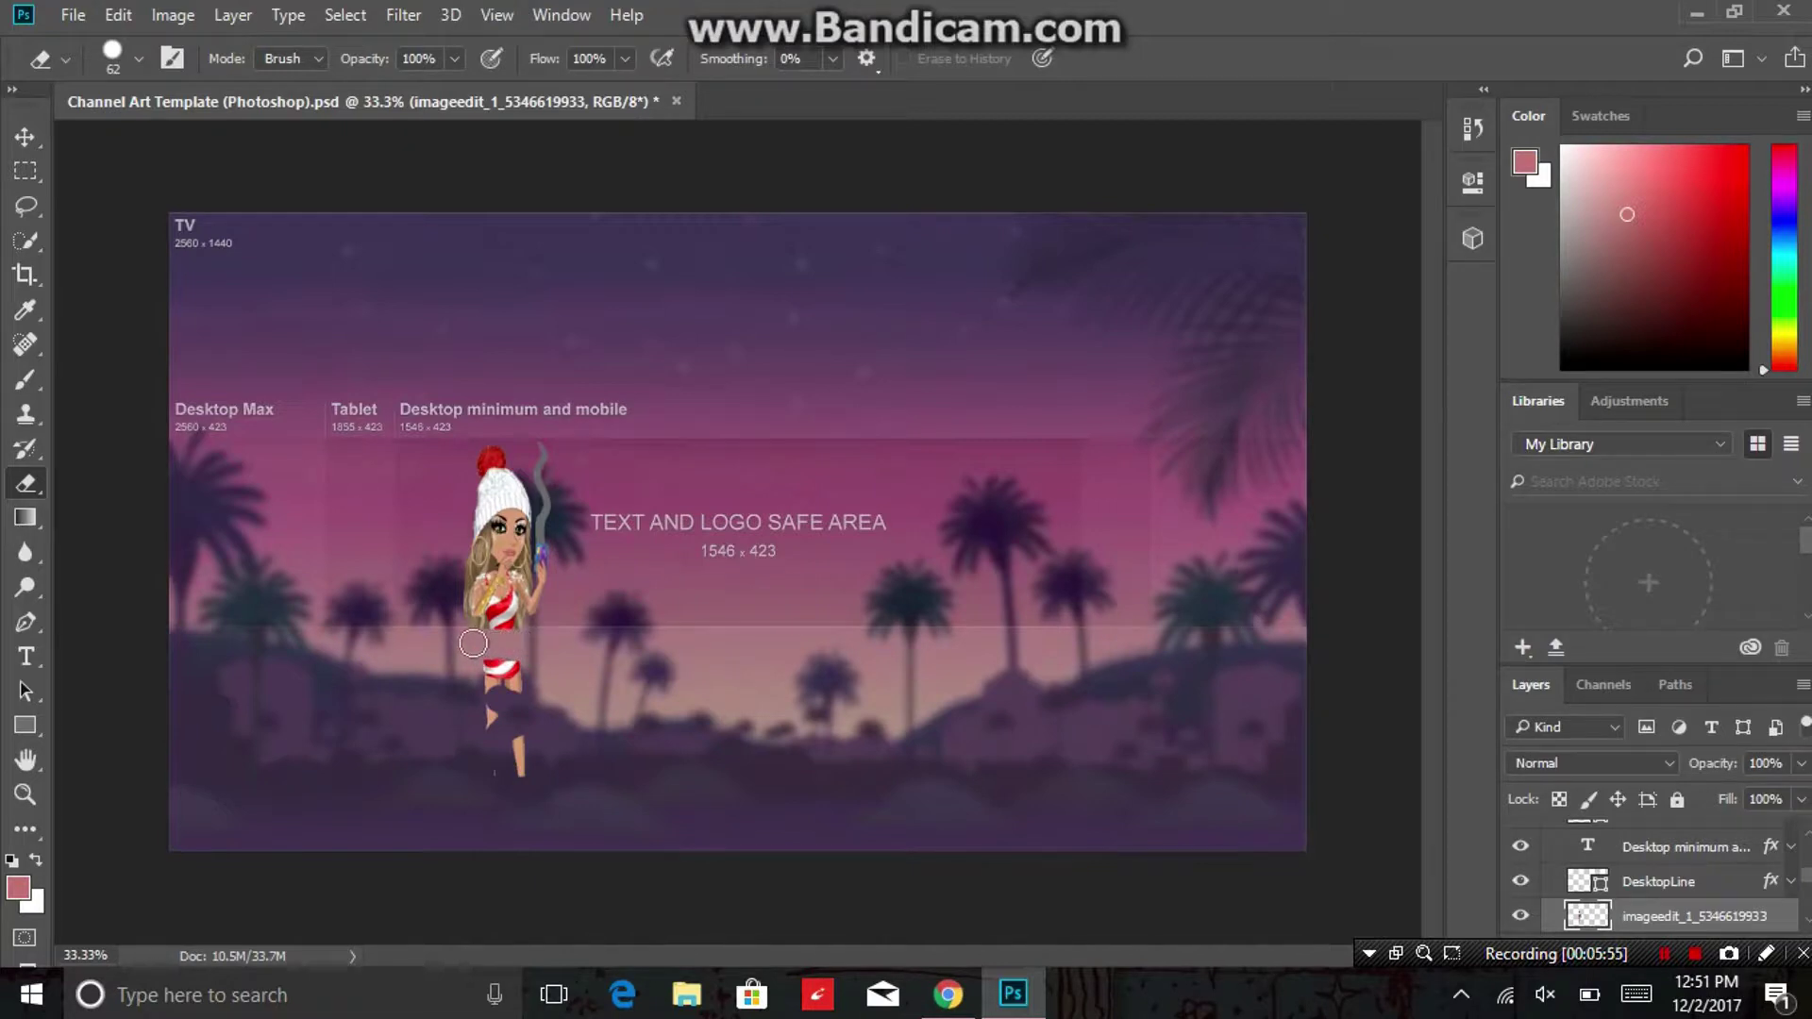
{"action": "mouse_move", "coordinate": [524, 643]}
{"action": "left_mouse_down"}
{"action": "mouse_move", "coordinate": [498, 714]}
{"action": "mouse_move", "coordinate": [485, 638]}
{"action": "mouse_move", "coordinate": [490, 796]}
{"action": "mouse_move", "coordinate": [529, 696]}
{"action": "mouse_move", "coordinate": [514, 756]}
{"action": "left_mouse_up"}
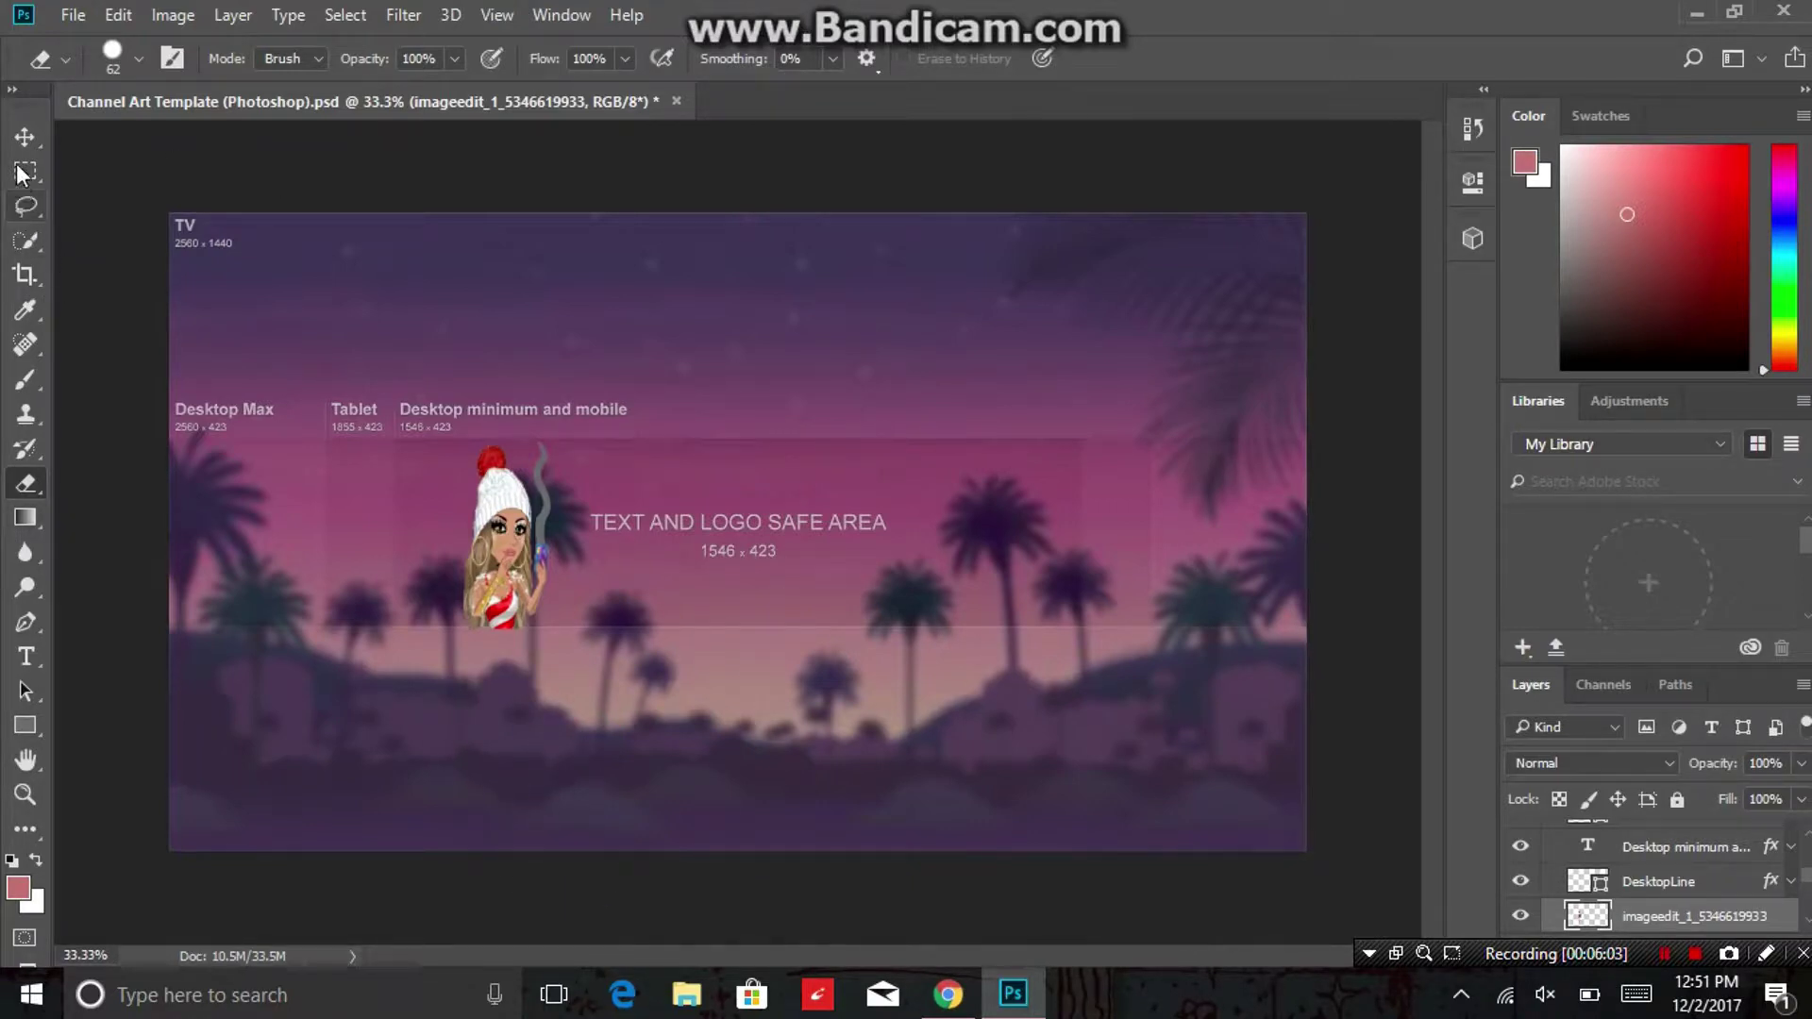
Apply a white Outer Glow to the character layer with 100% opacity, 14% spread and 10 px size.
{"action": "left_click", "coordinate": [25, 137]}
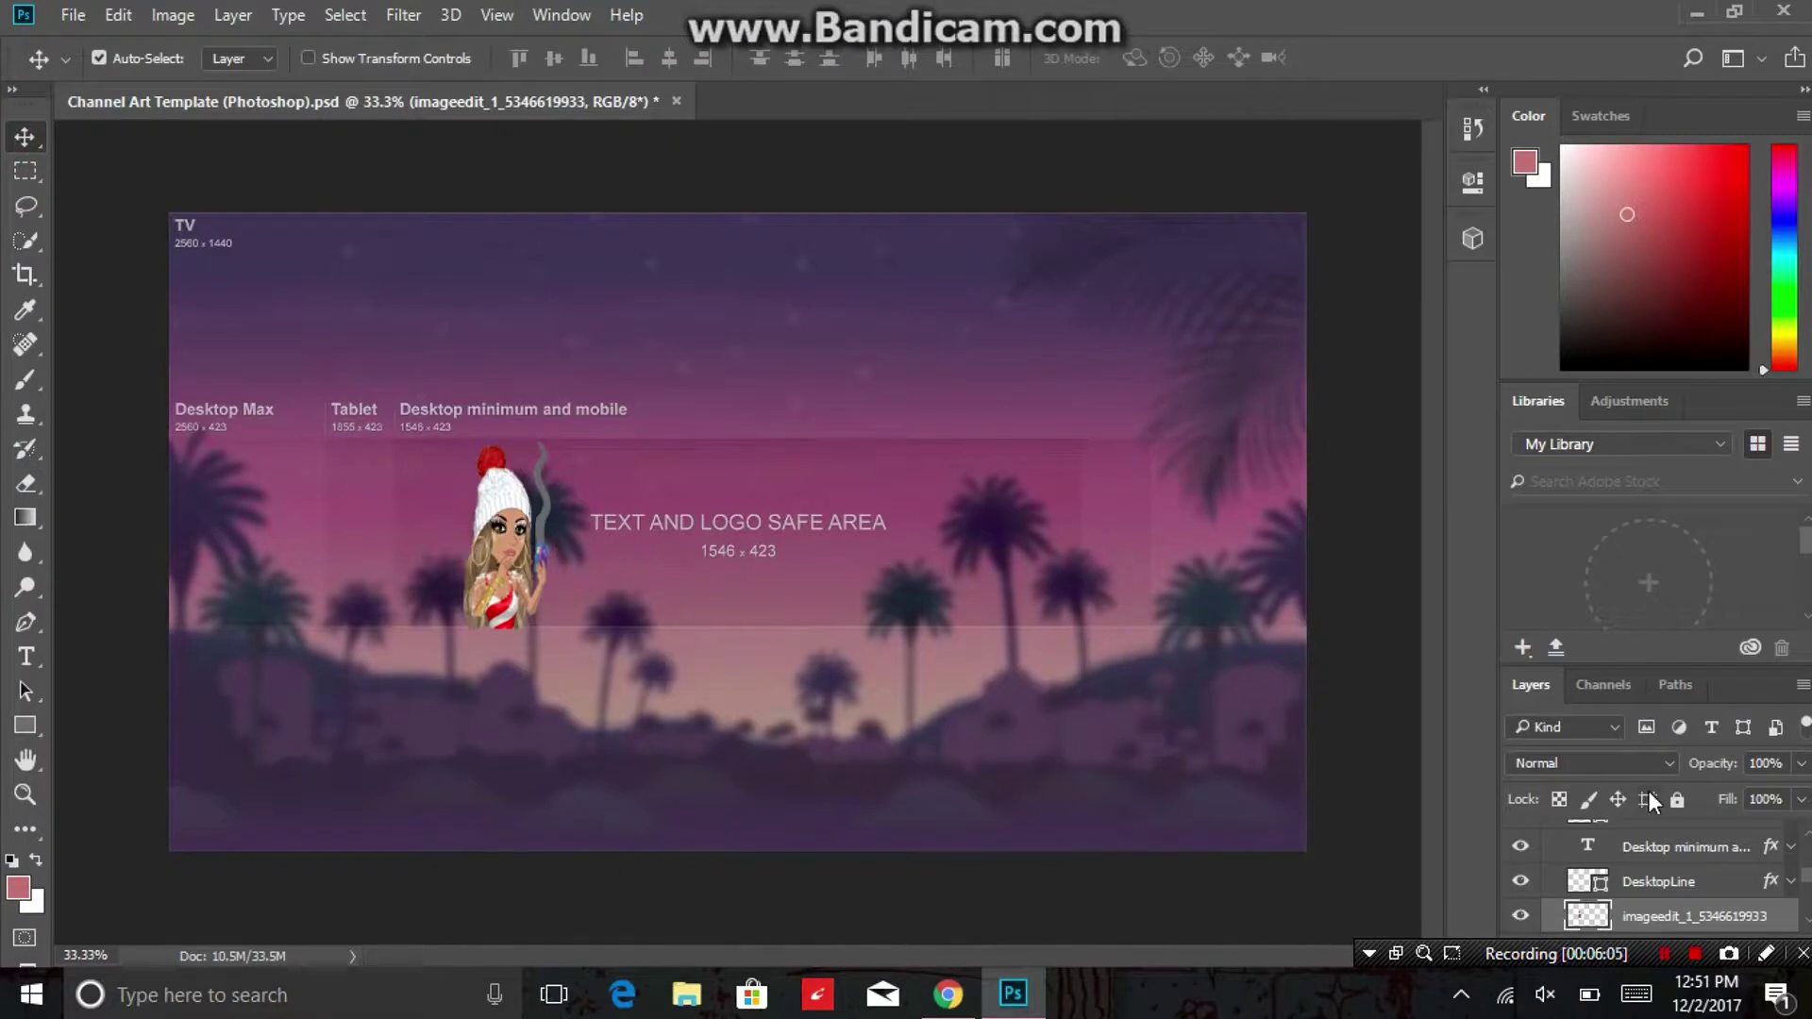
{"action": "double_click", "coordinate": [1690, 917]}
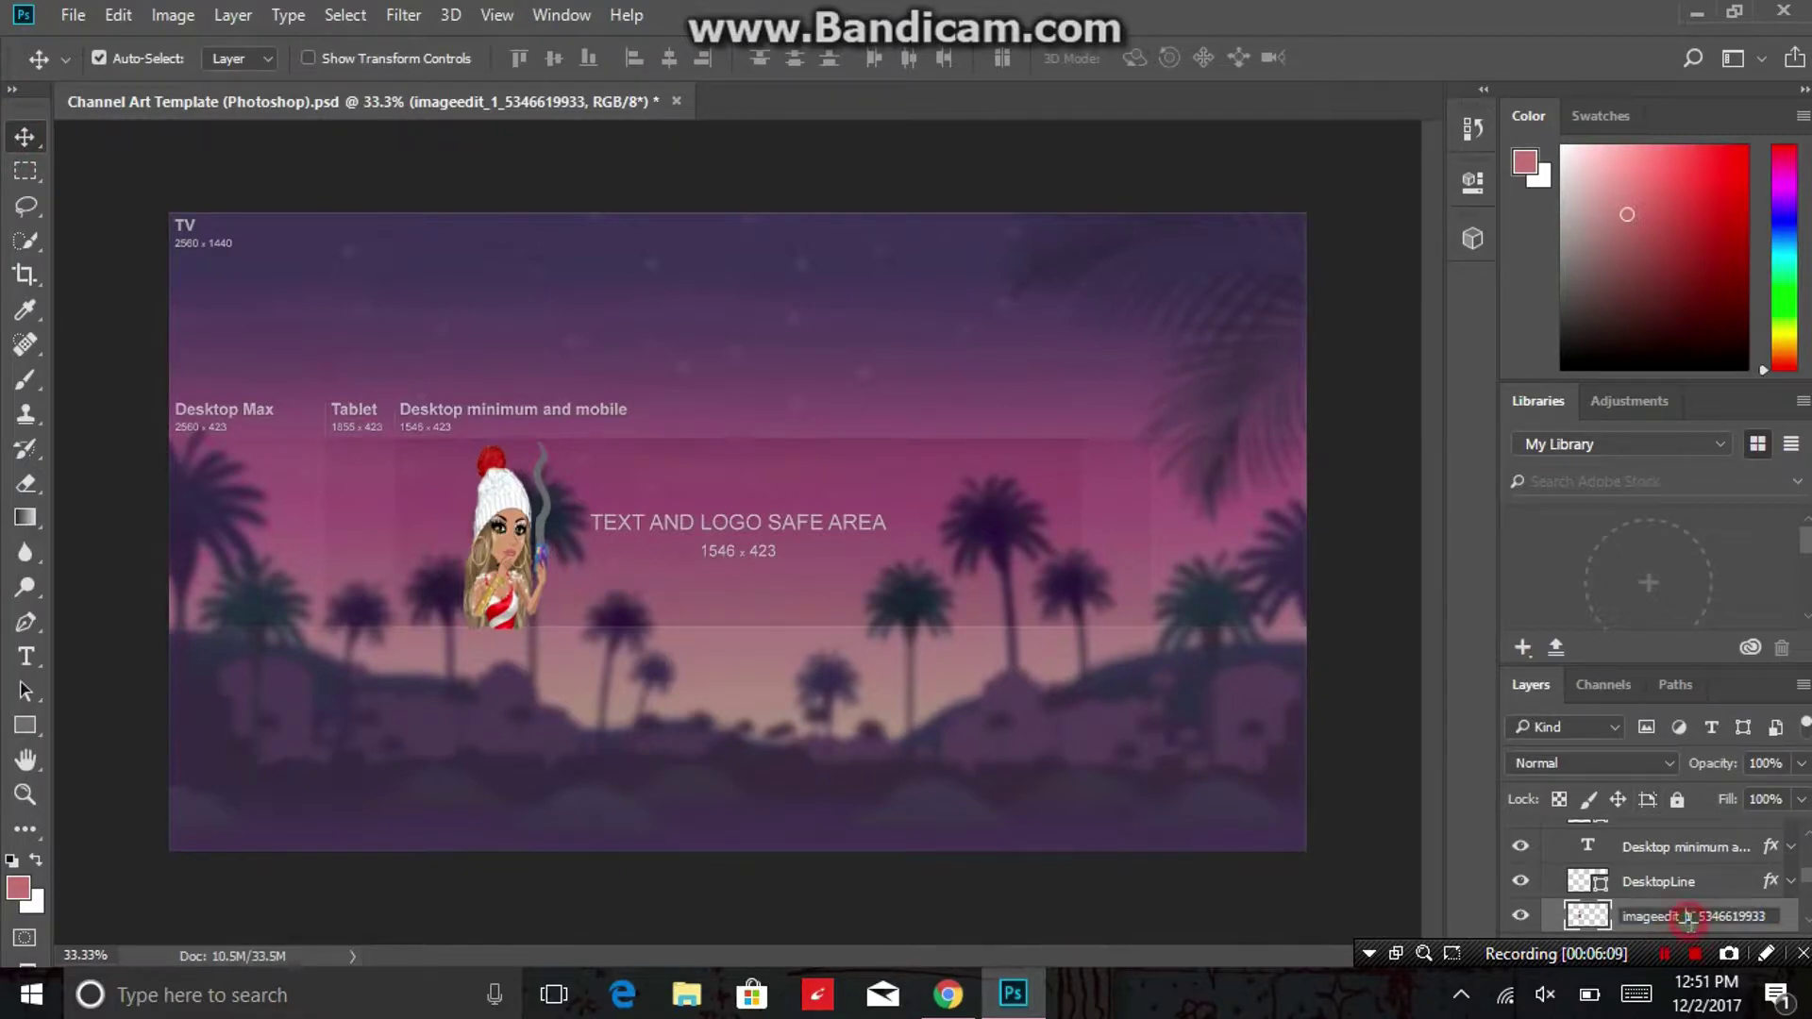
{"action": "double_click", "coordinate": [1784, 920]}
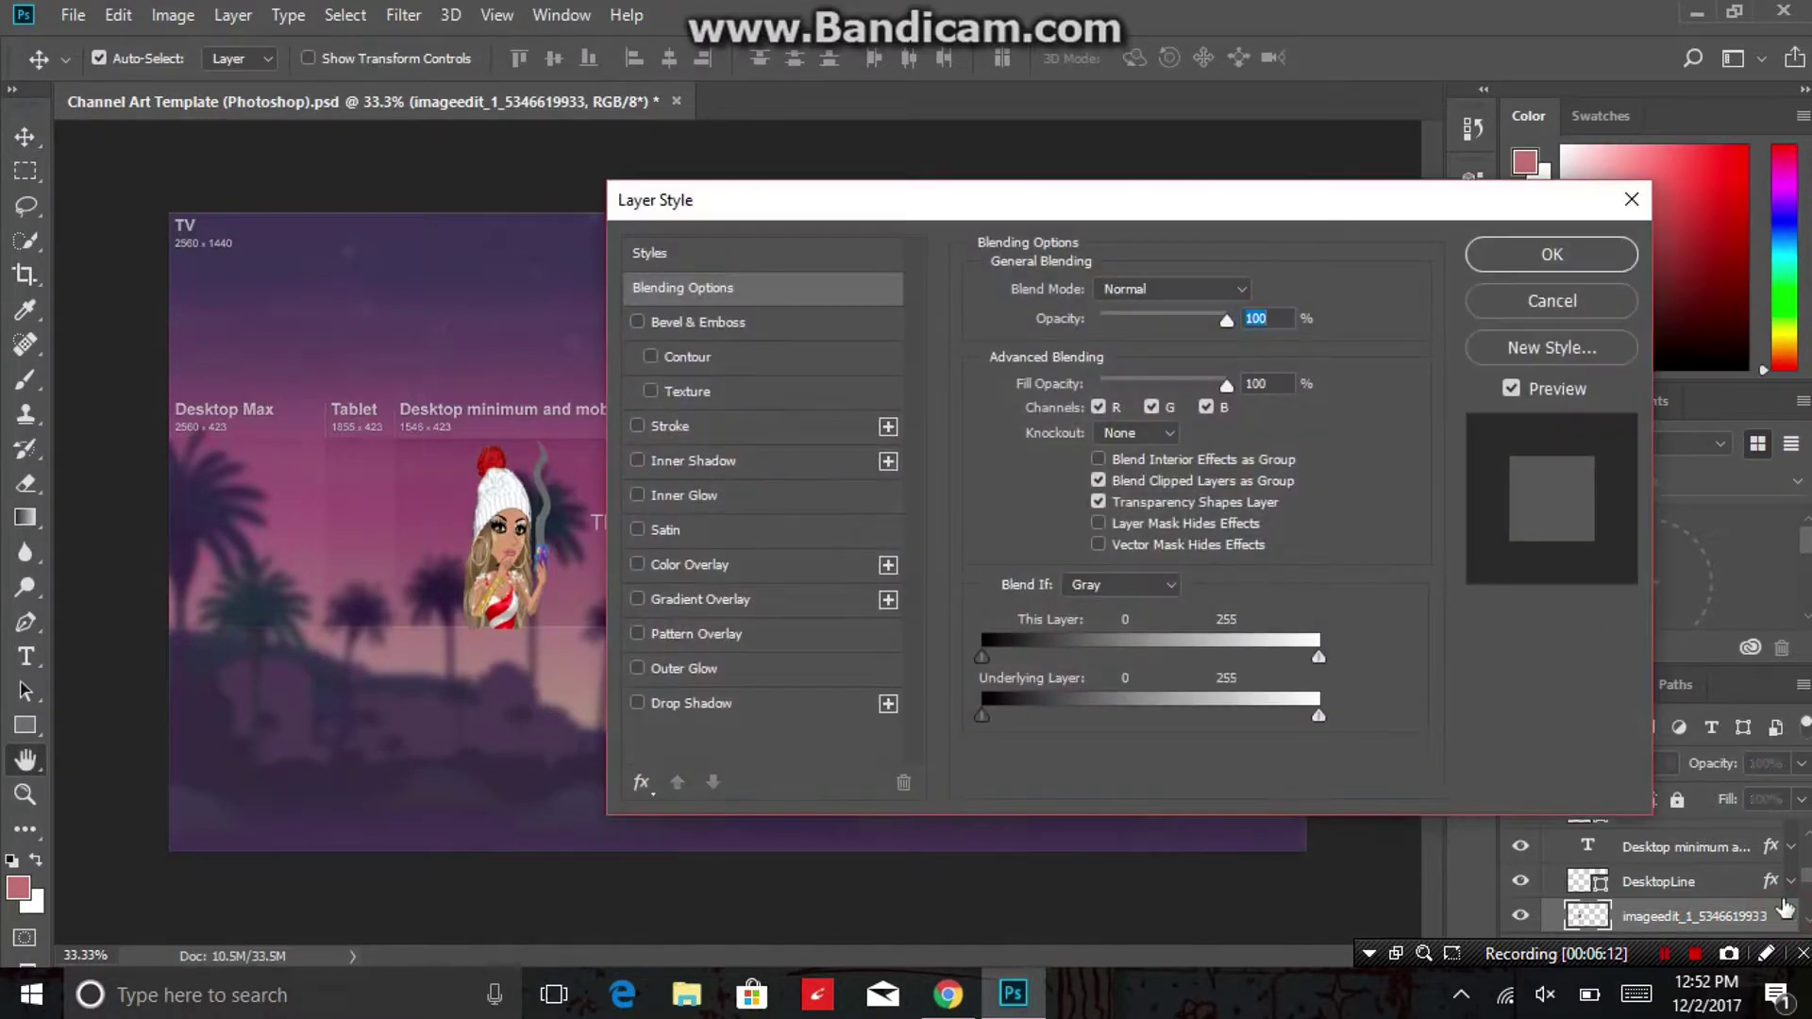
{"action": "left_click", "coordinate": [741, 292]}
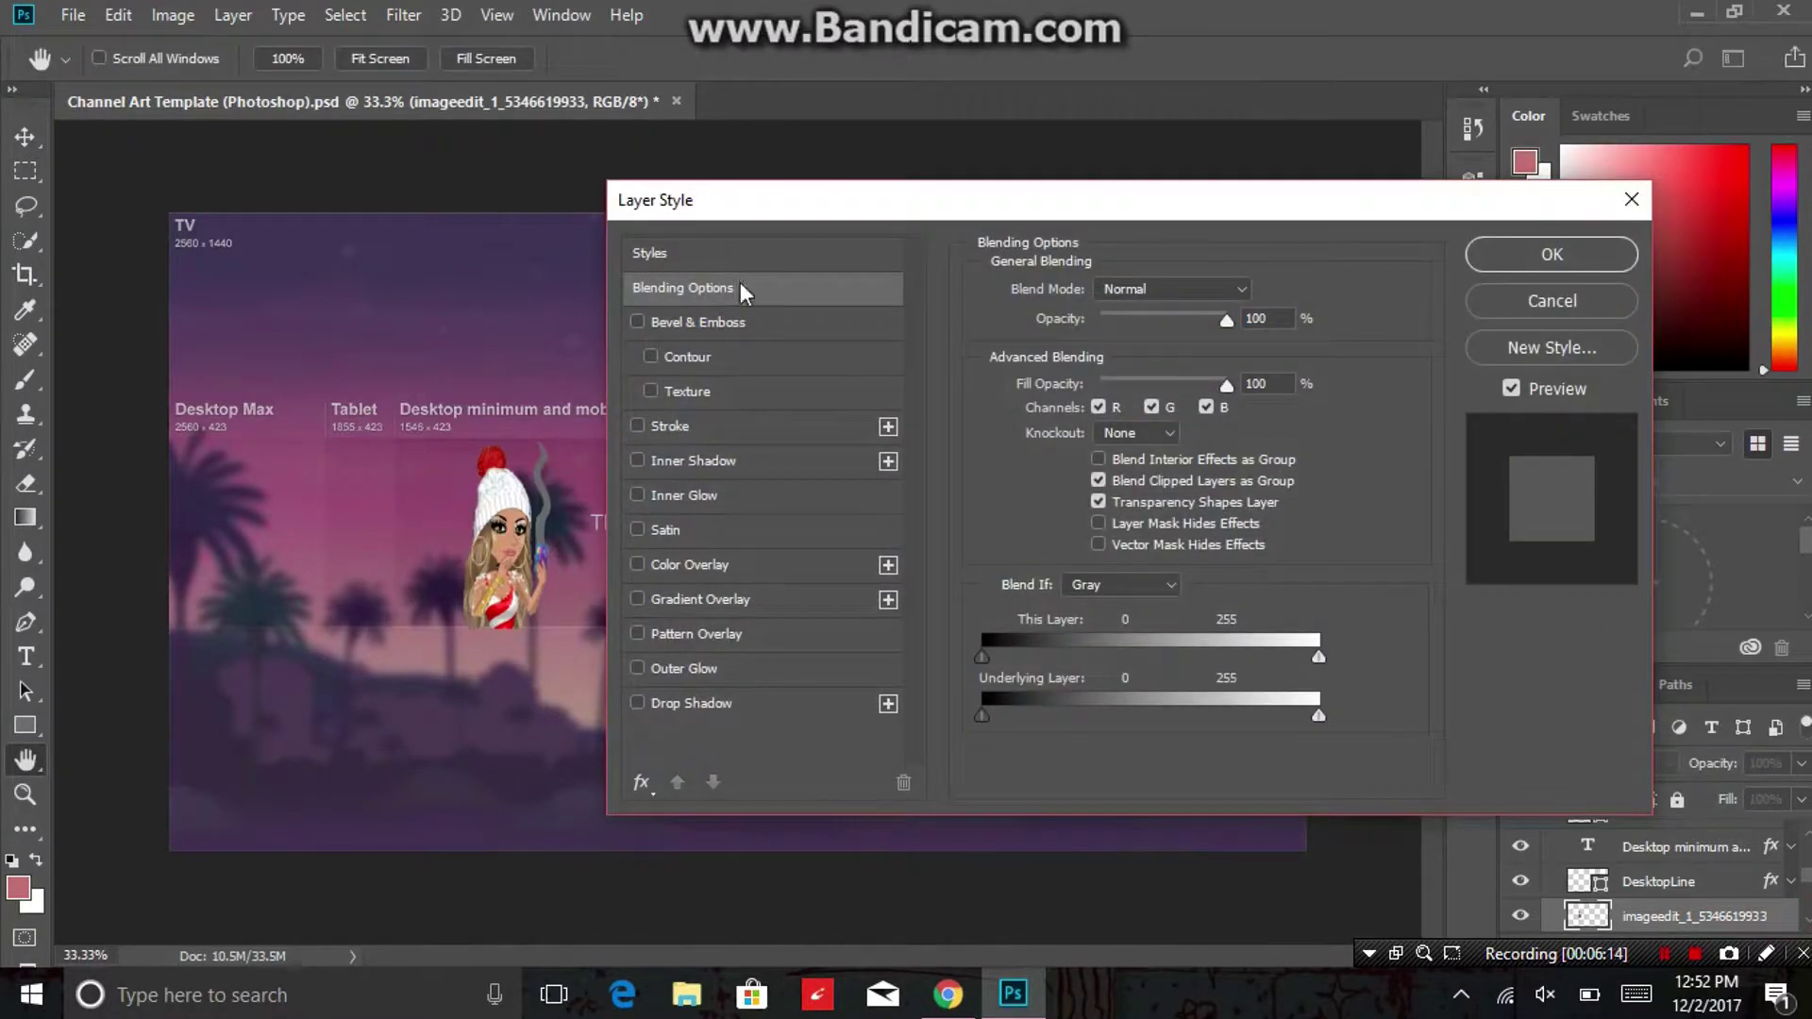
{"action": "left_click", "coordinate": [638, 669]}
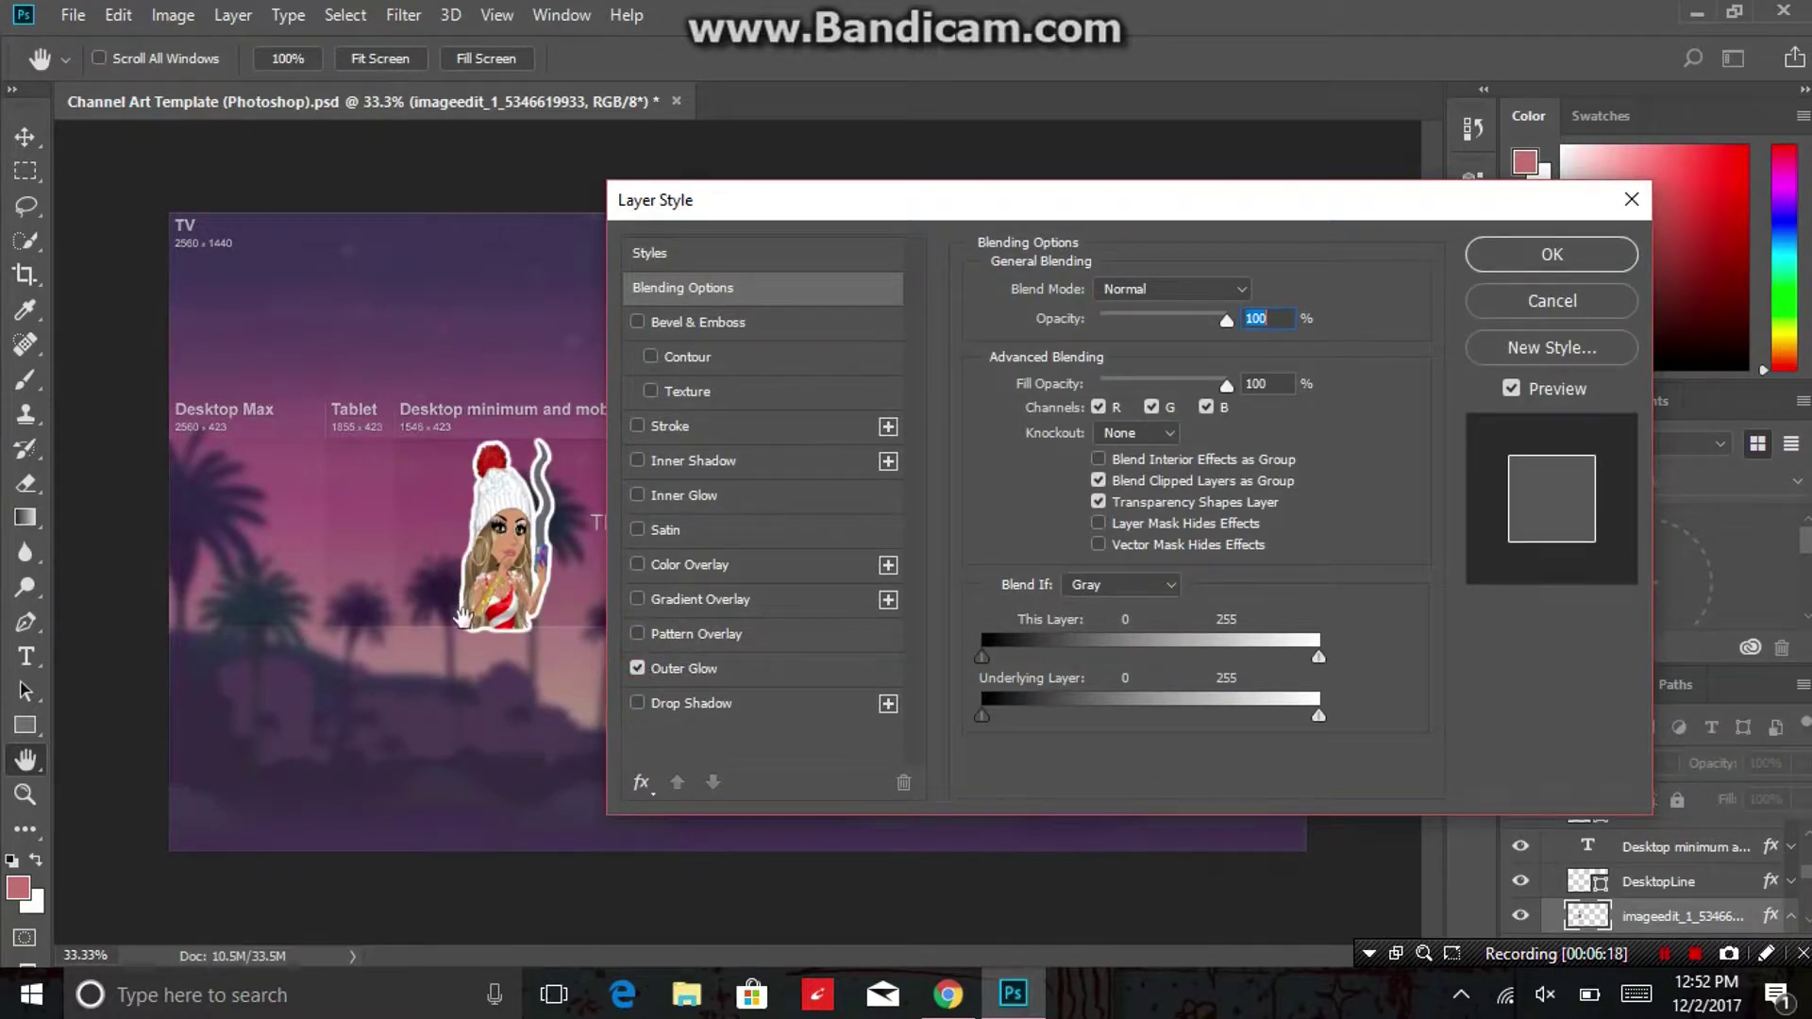
{"action": "left_click", "coordinate": [723, 667]}
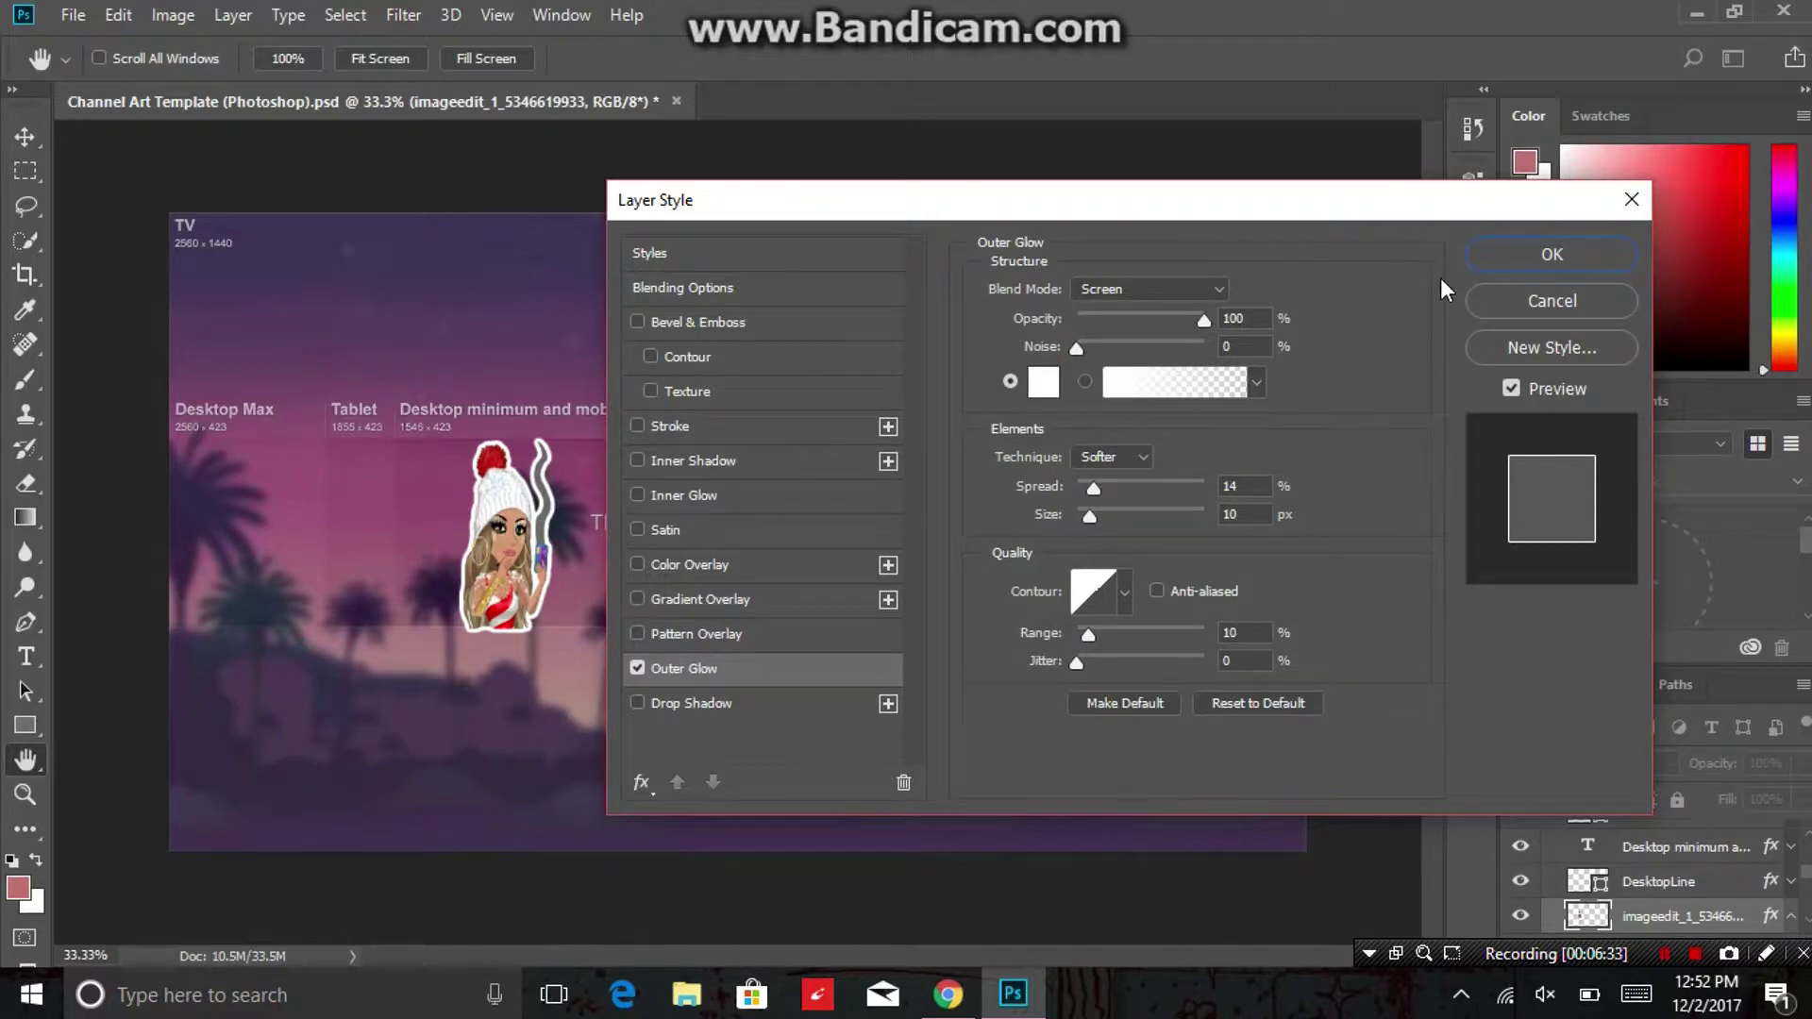
{"action": "left_click", "coordinate": [1504, 257]}
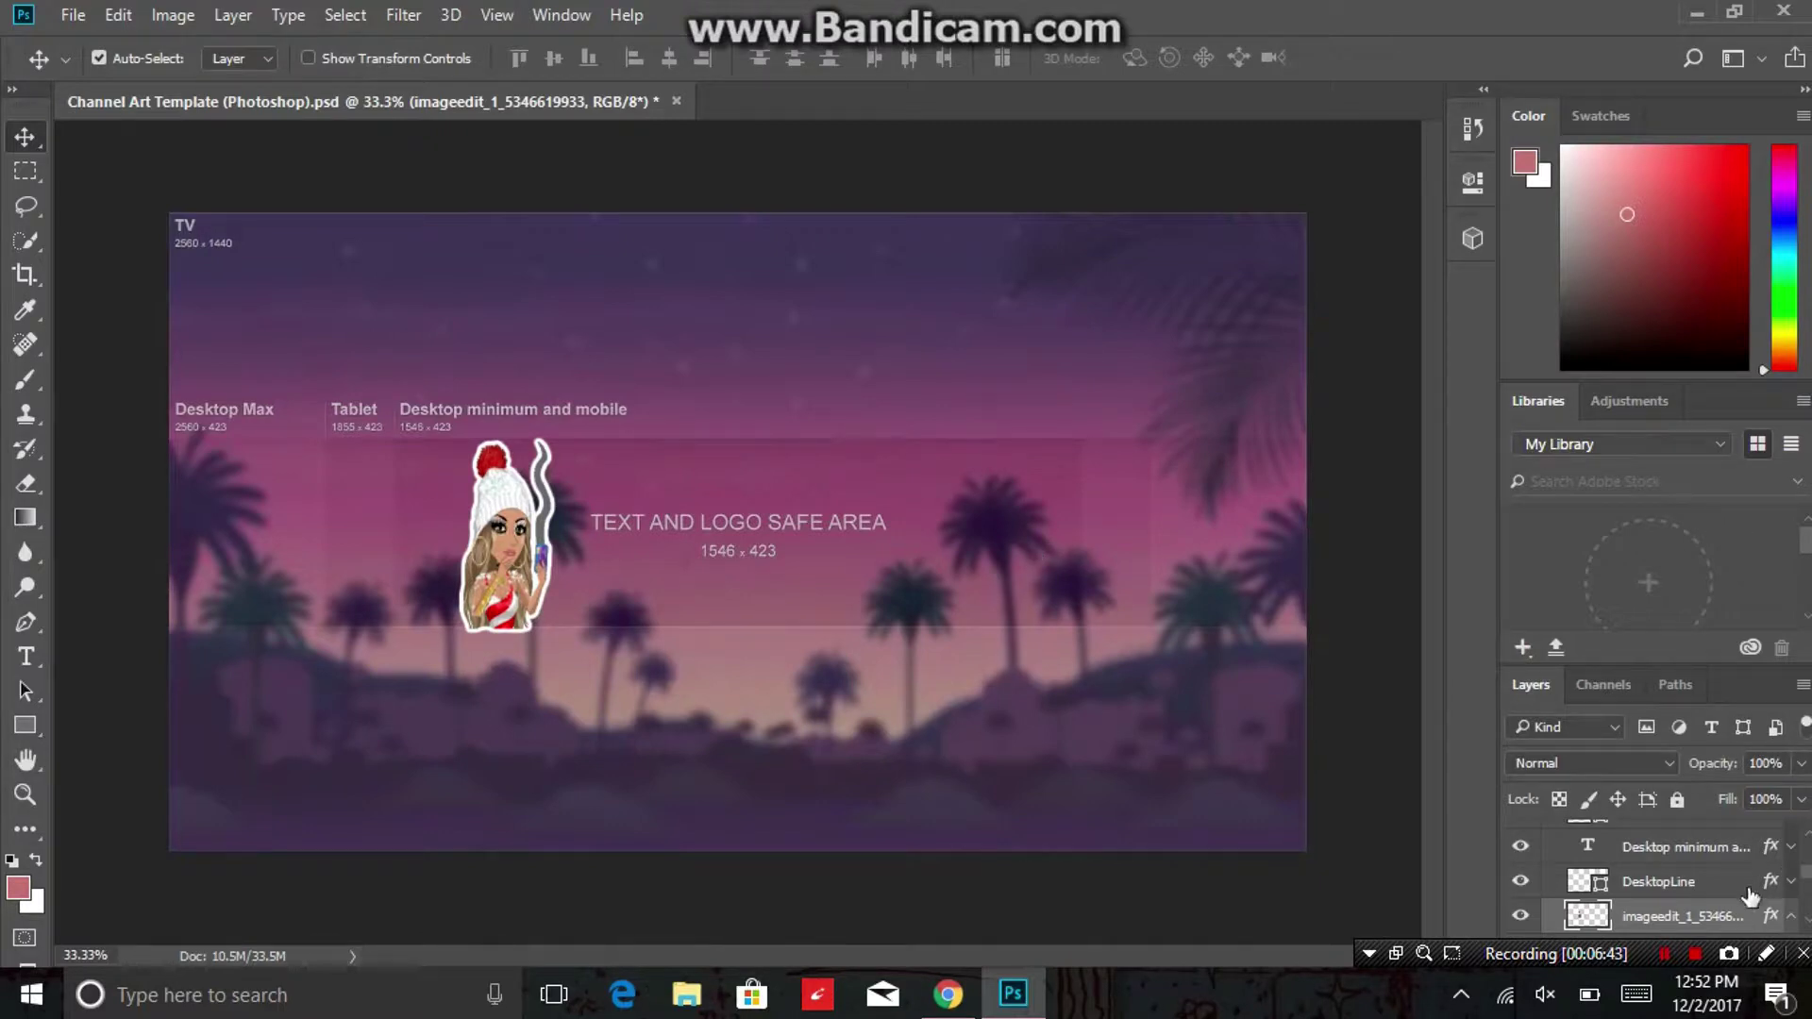
Duplicate the glowing character layer under its default name and move the copy to the right part of the safe area.
{"action": "right_click", "coordinate": [1693, 921]}
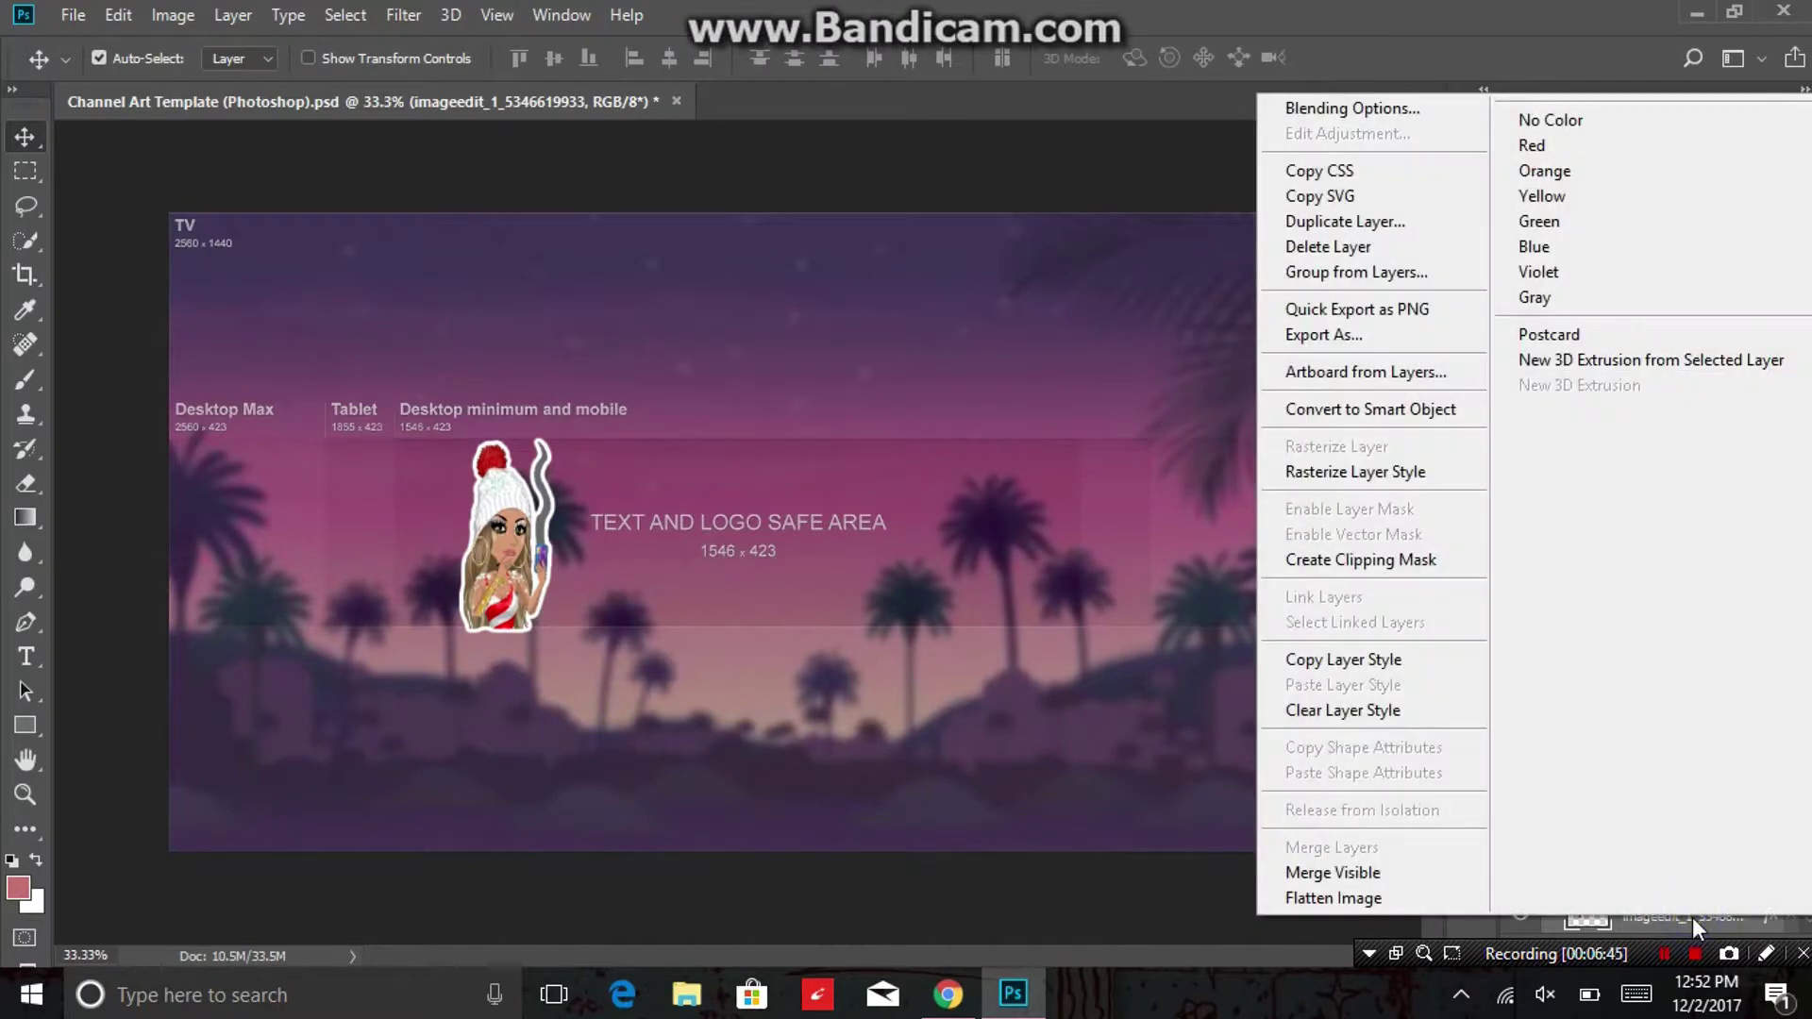
{"action": "left_click", "coordinate": [1342, 229]}
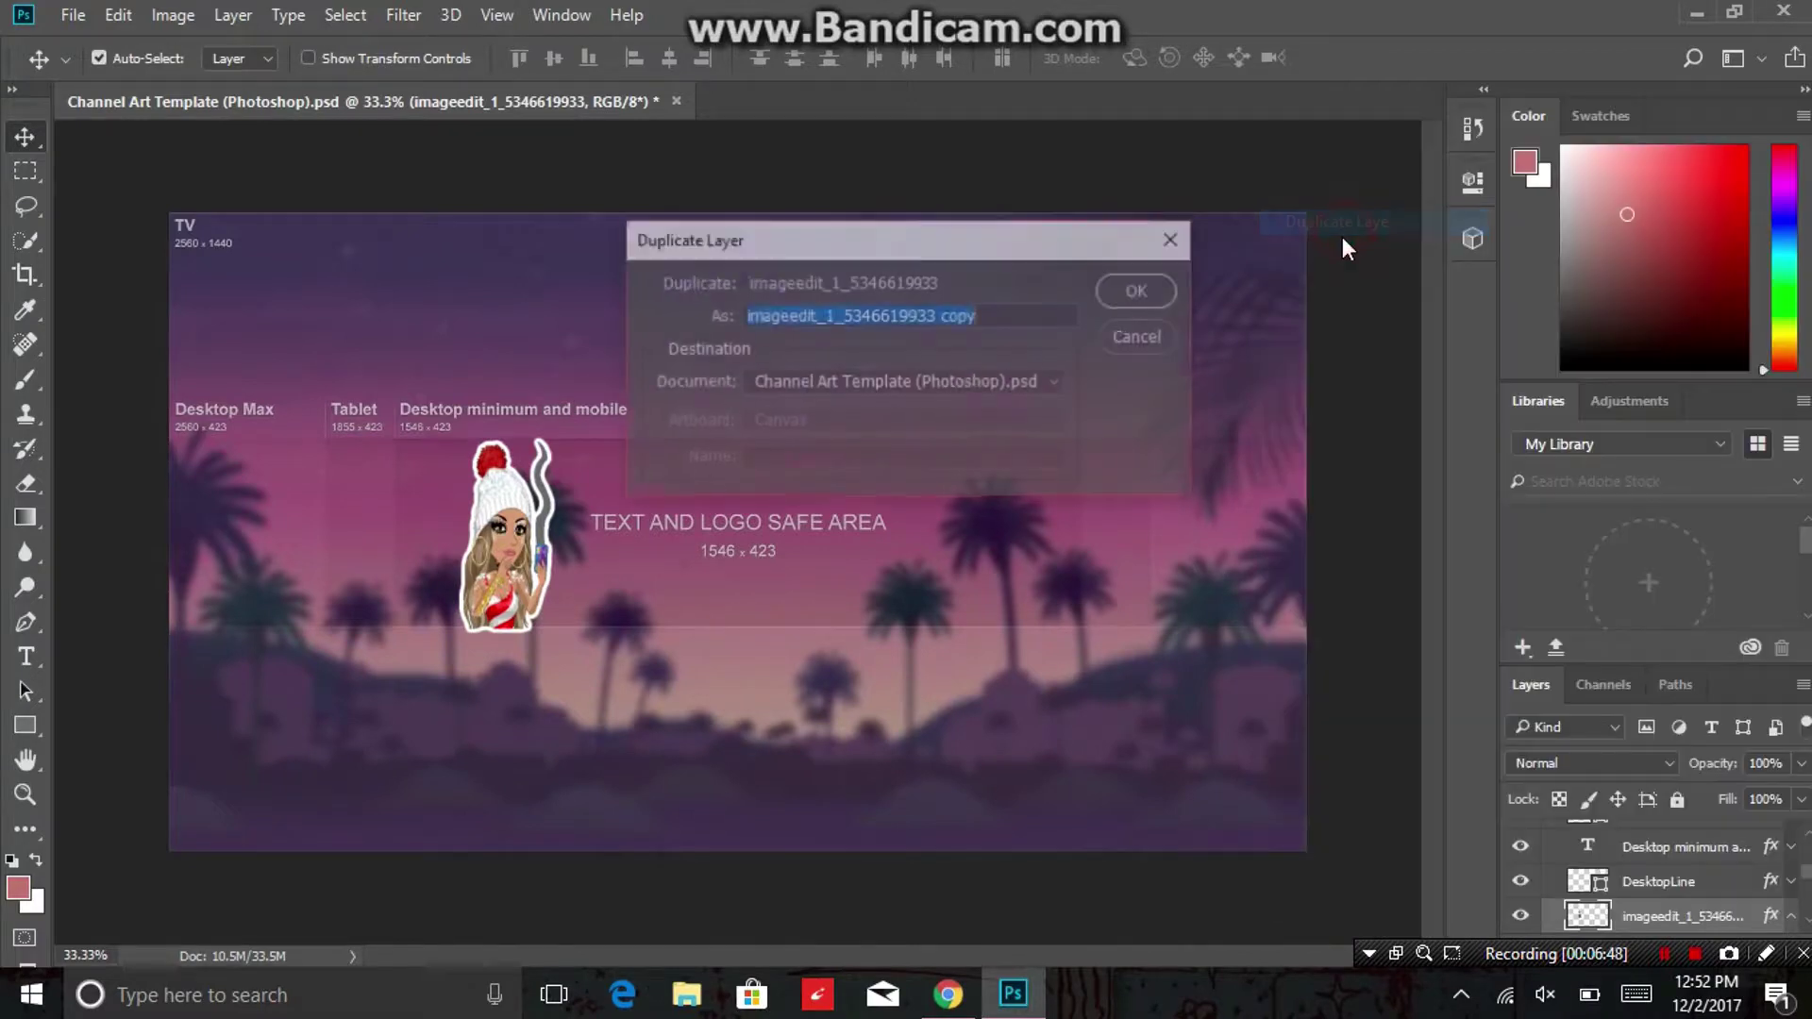
{"action": "left_click", "coordinate": [1173, 287]}
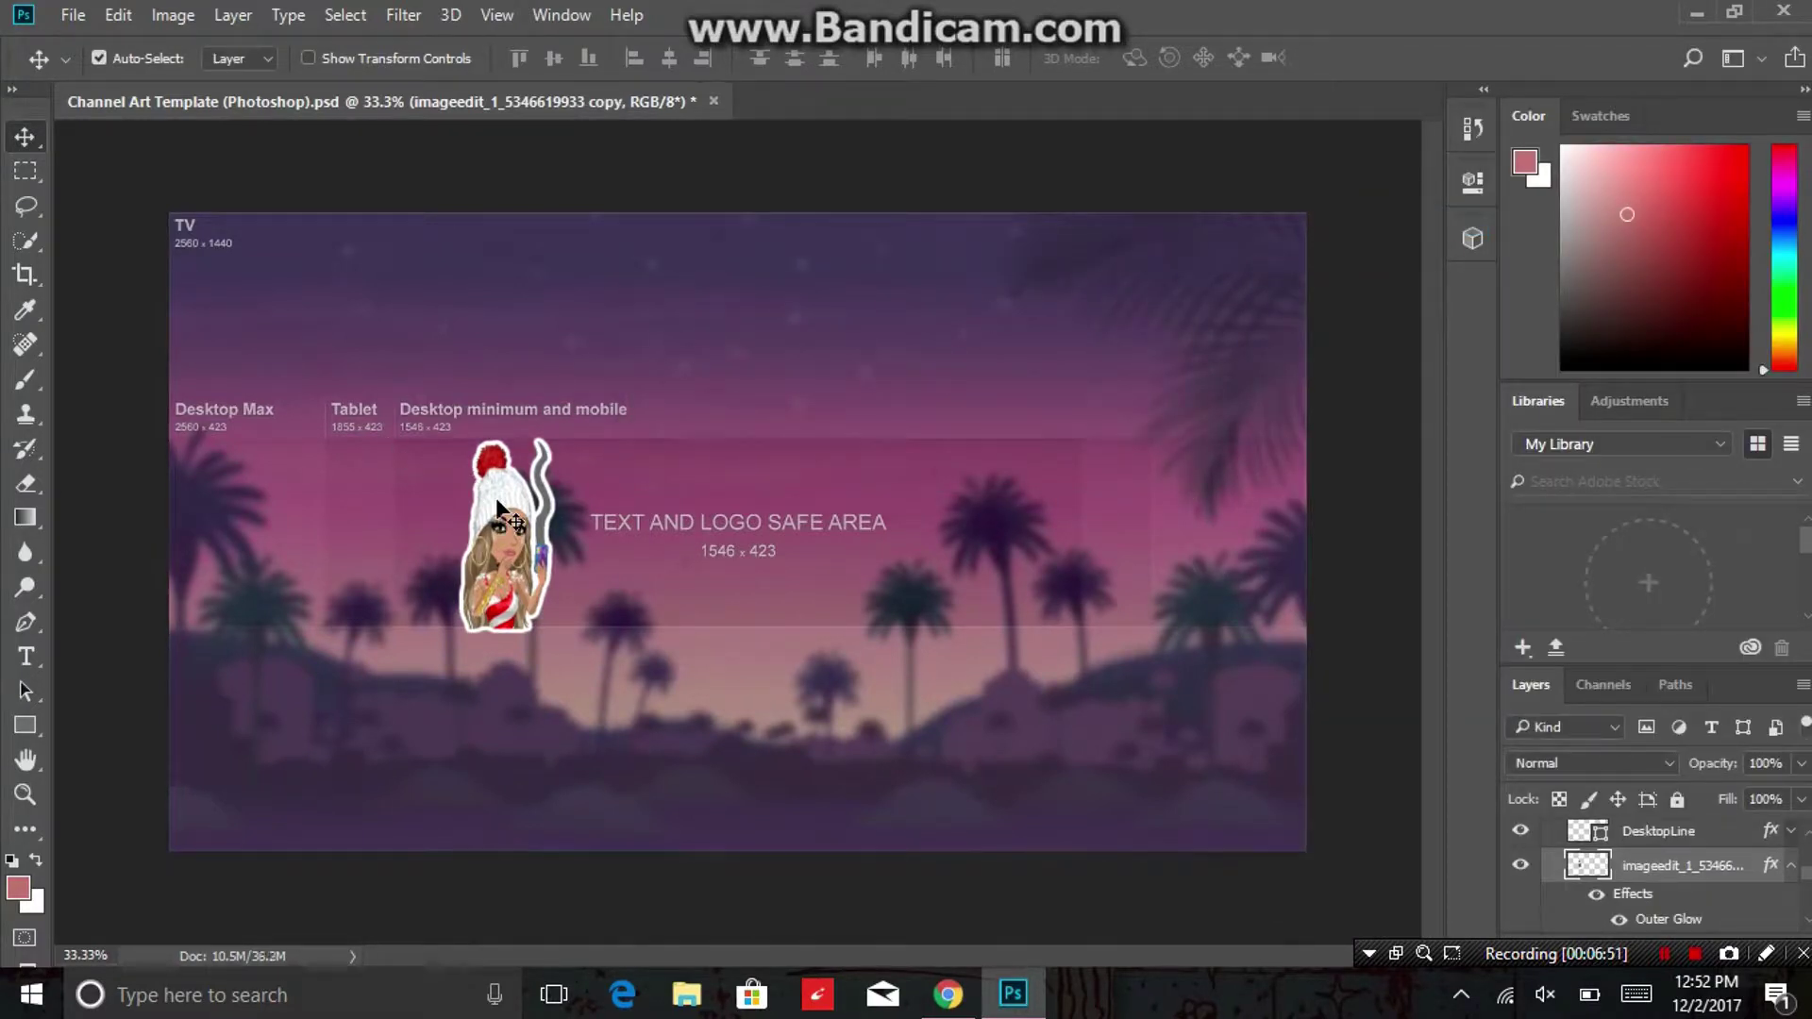
{"action": "left_click_drag", "start_coordinate": [500, 515], "coordinate": [972, 497]}
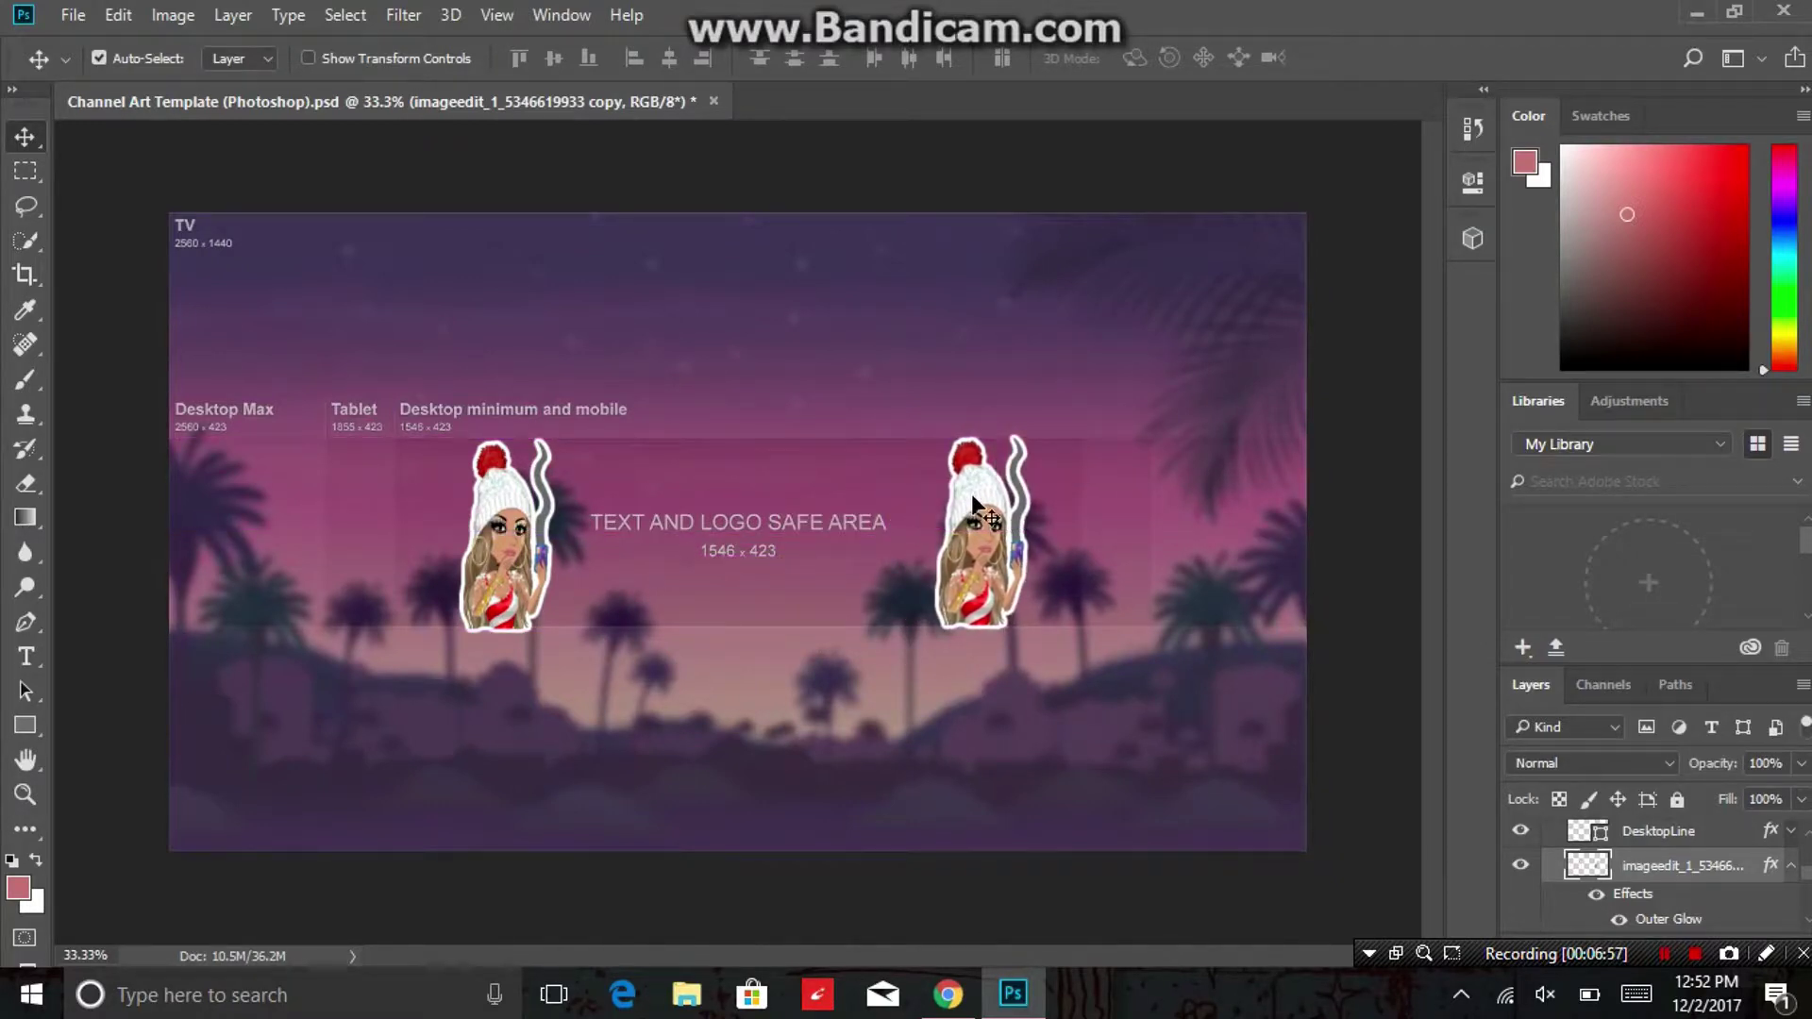
Flip the character copy horizontally and align its height with the original character.
{"action": "left_click", "coordinate": [138, 17]}
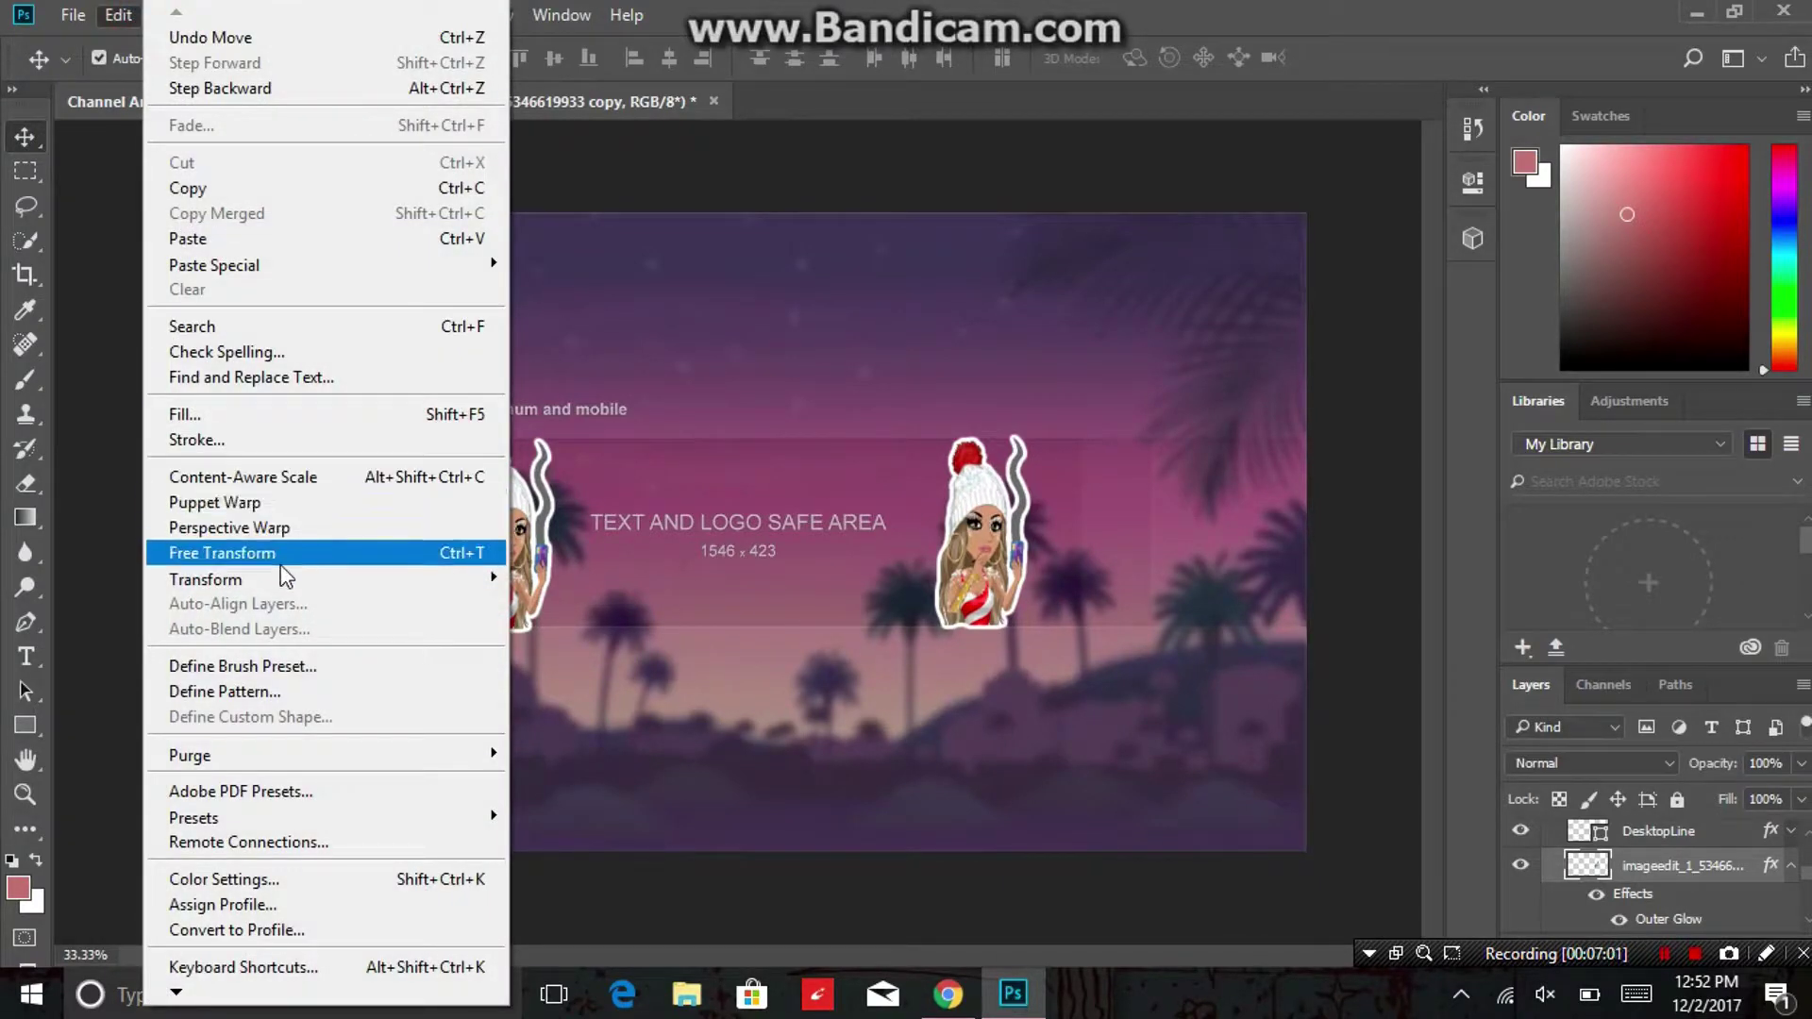
{"action": "mouse_move", "coordinate": [283, 582]}
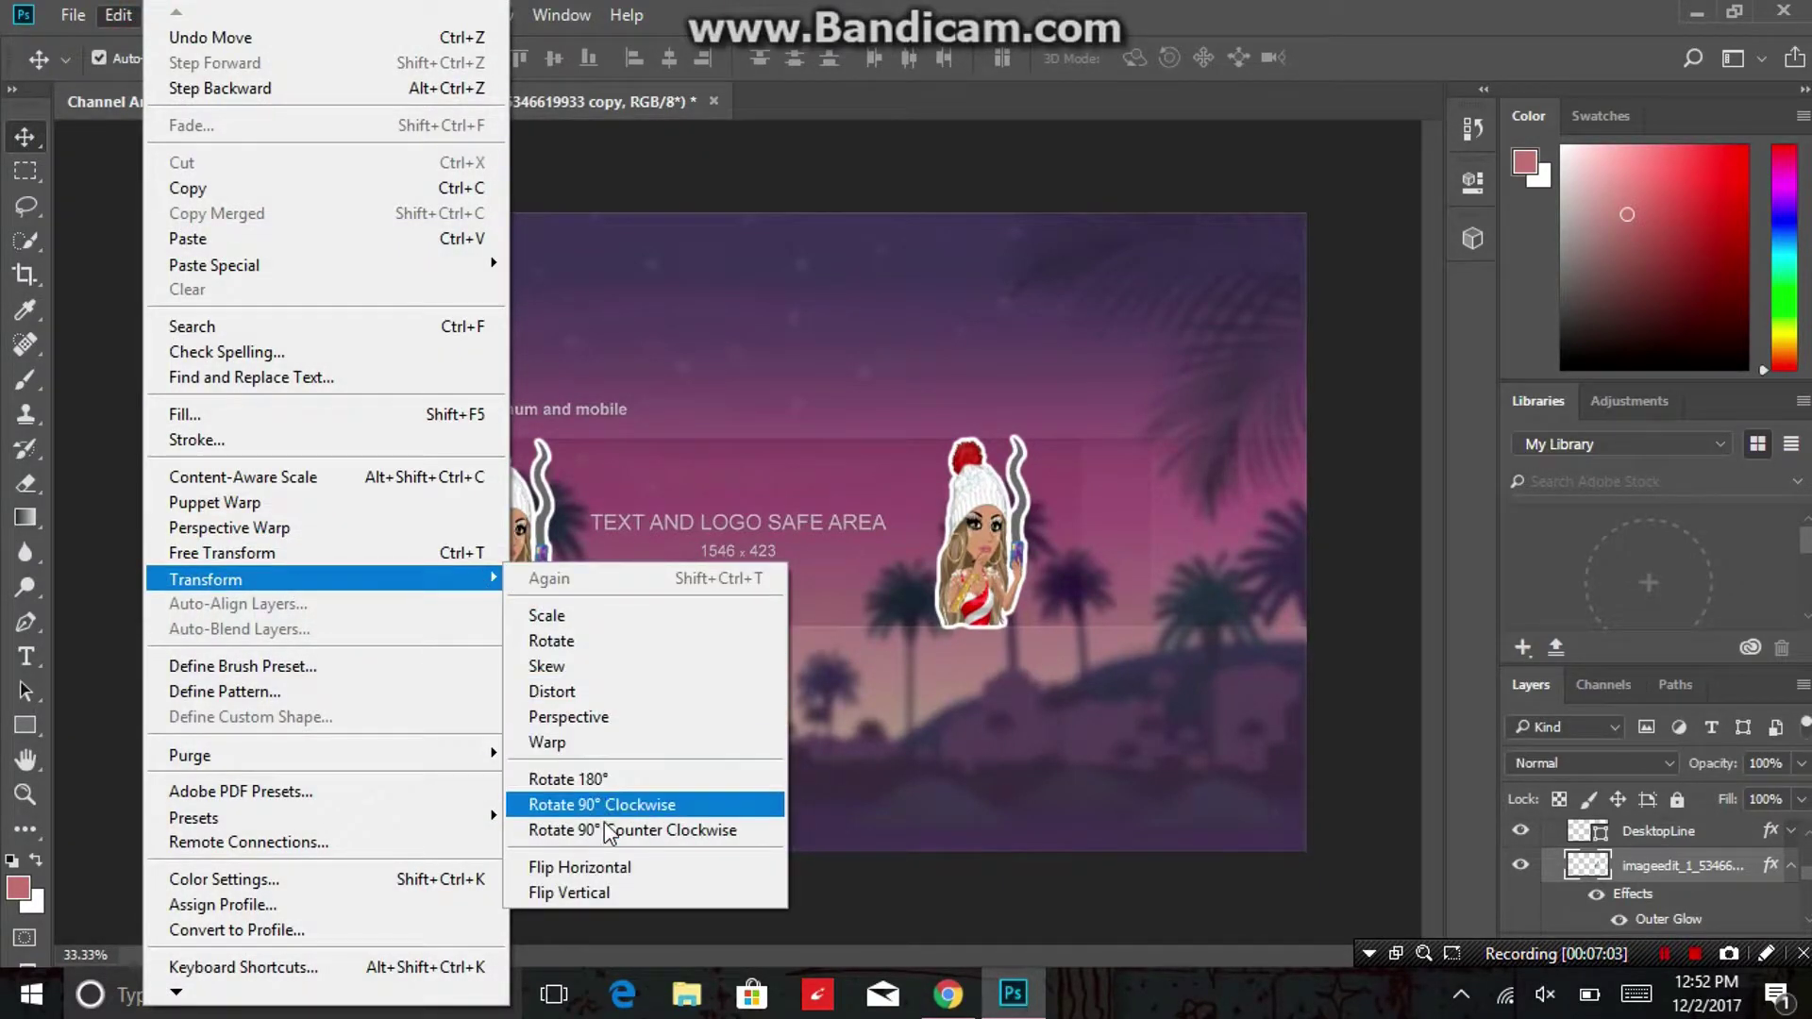
{"action": "left_click", "coordinate": [578, 876]}
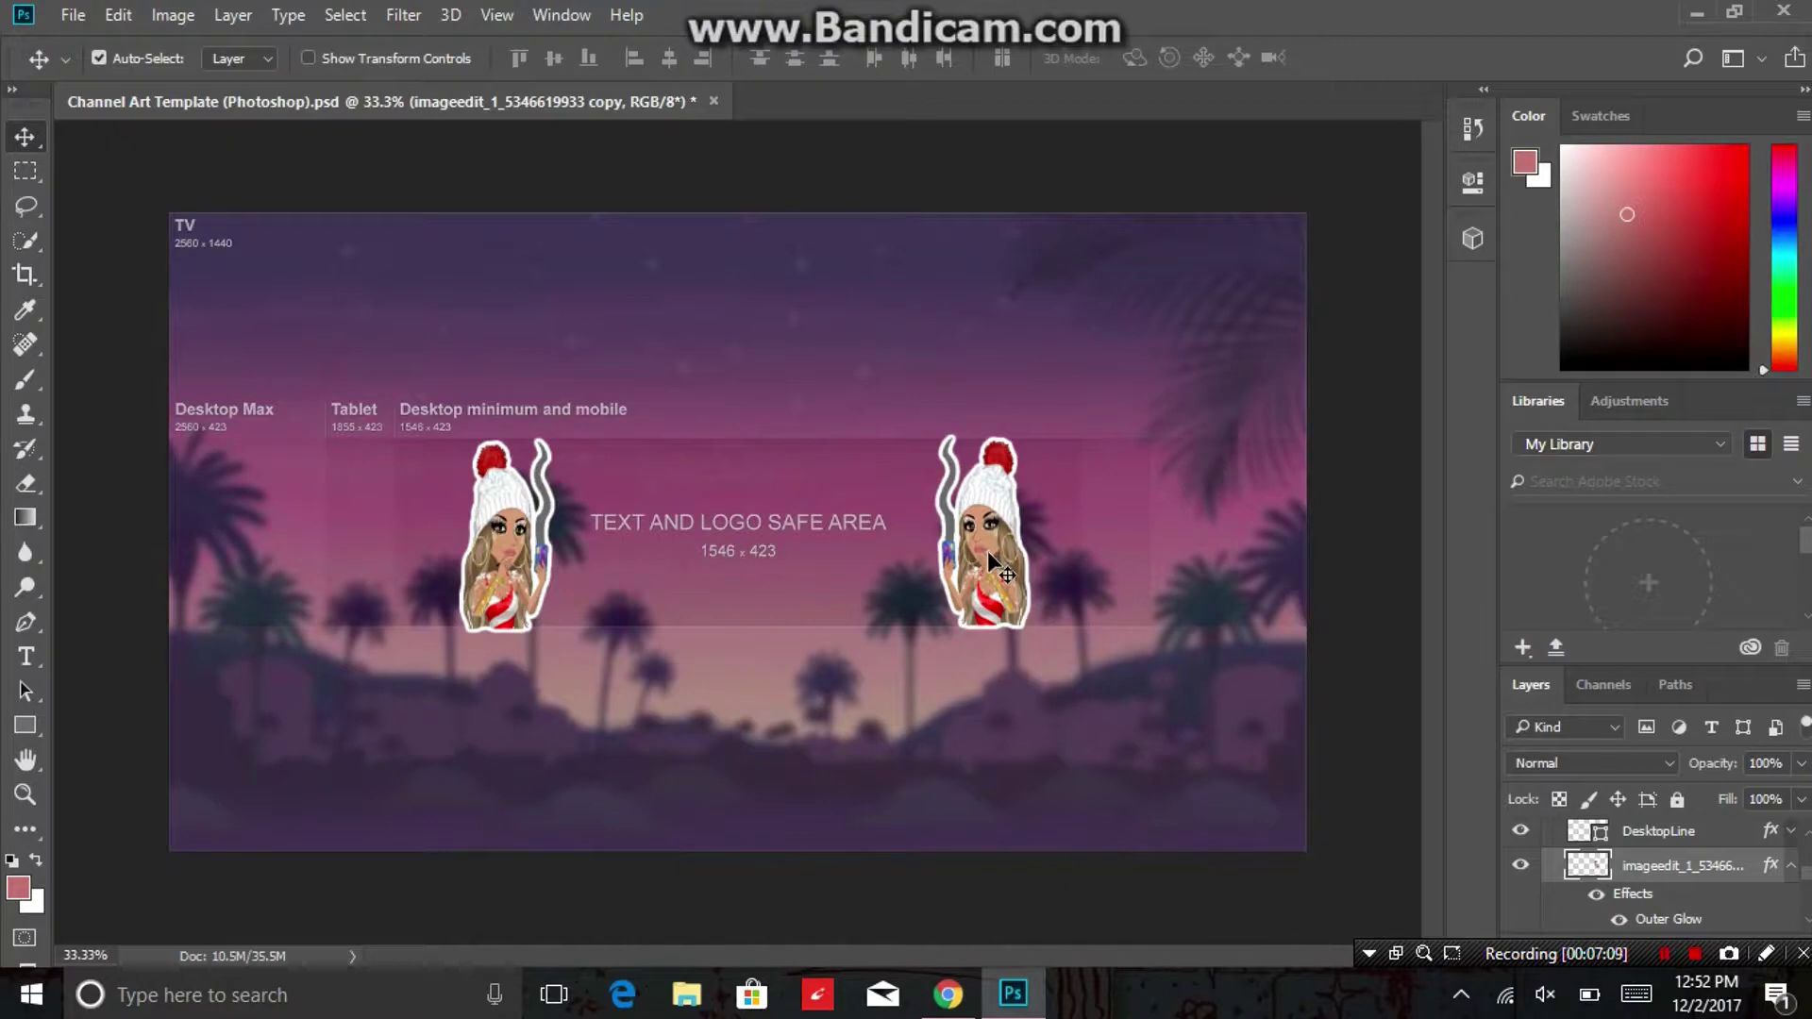
{"action": "left_click_drag", "start_coordinate": [987, 551], "coordinate": [989, 555]}
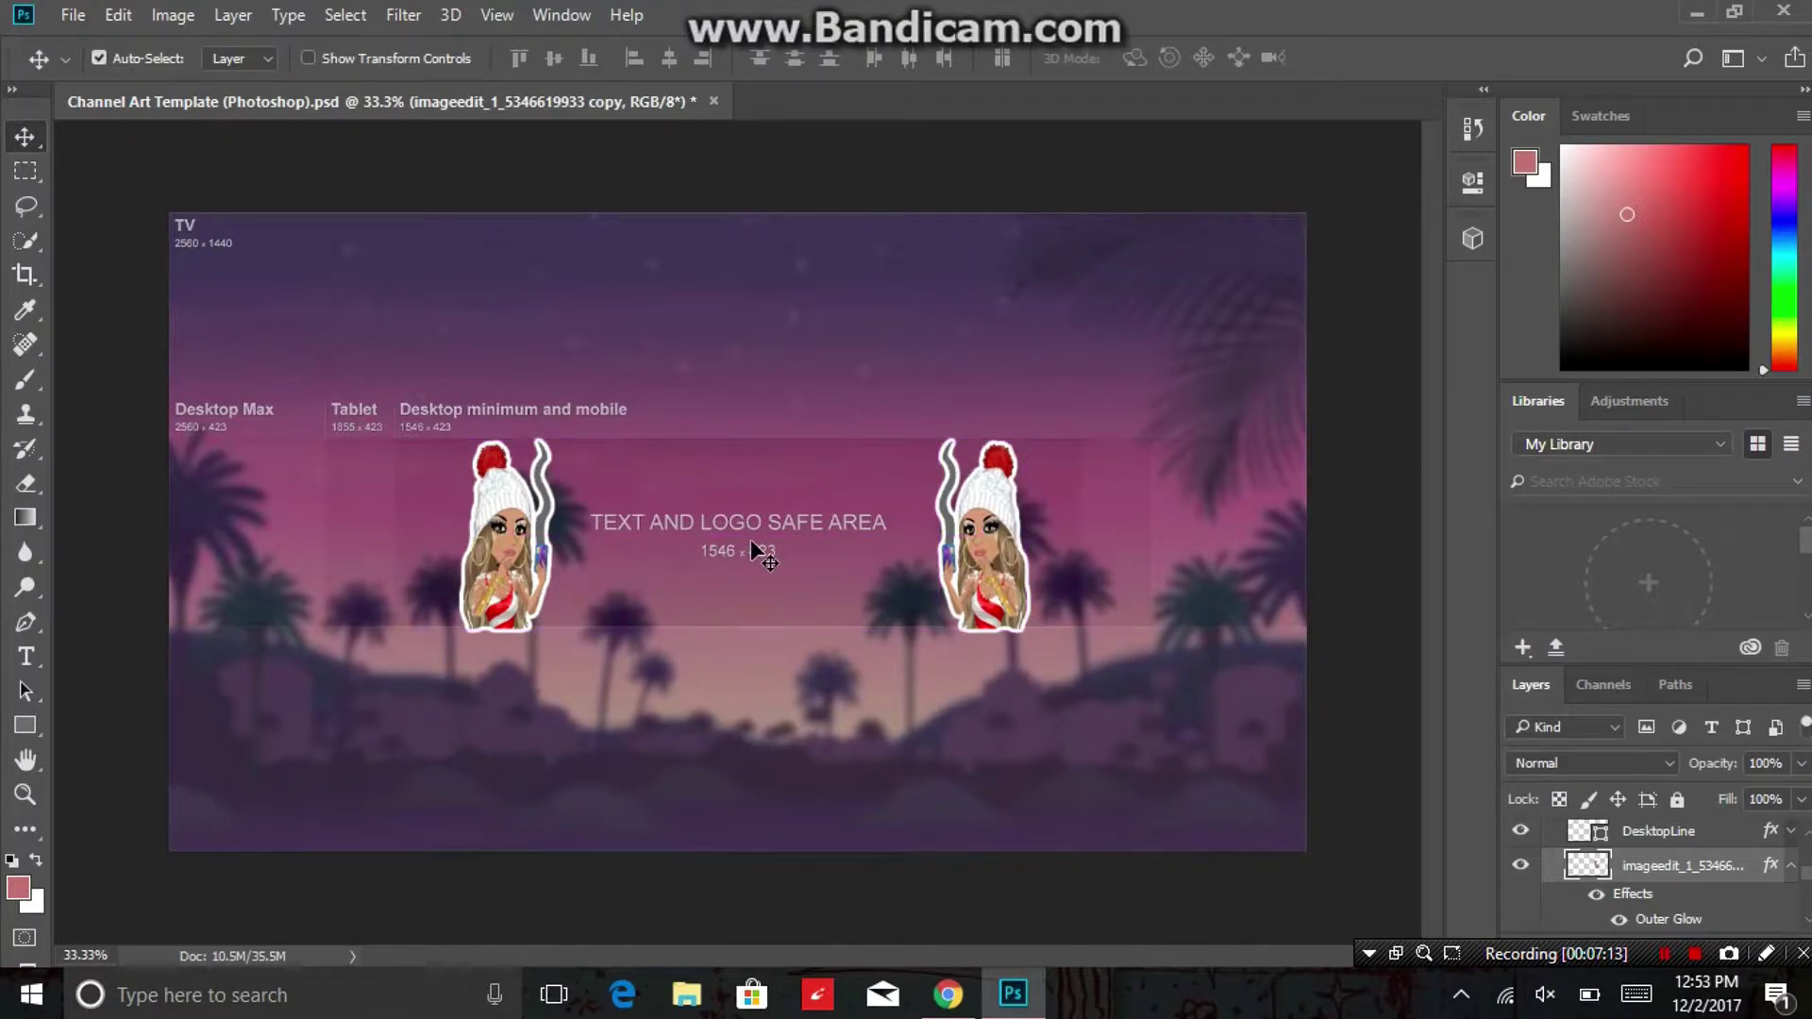
Create a new layer with default settings above the duplicated character.
{"action": "left_click", "coordinate": [251, 14]}
{"action": "mouse_move", "coordinate": [325, 36]}
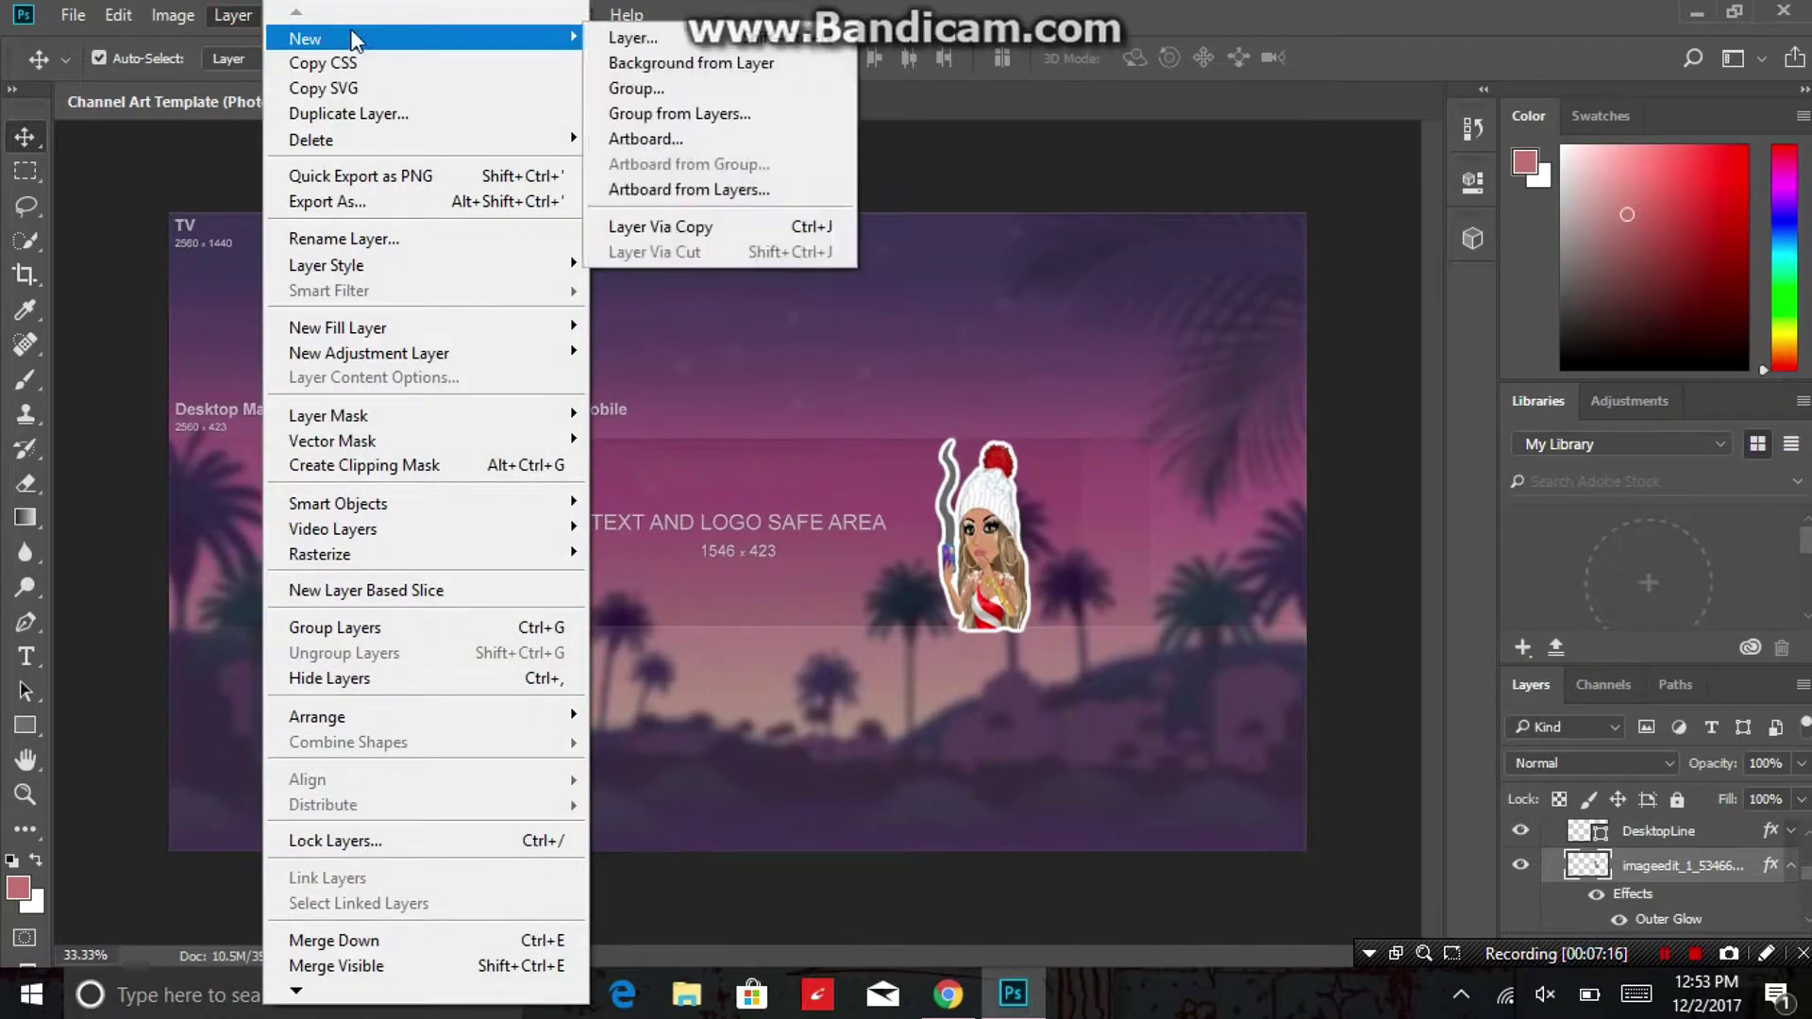
{"action": "left_click", "coordinate": [670, 35]}
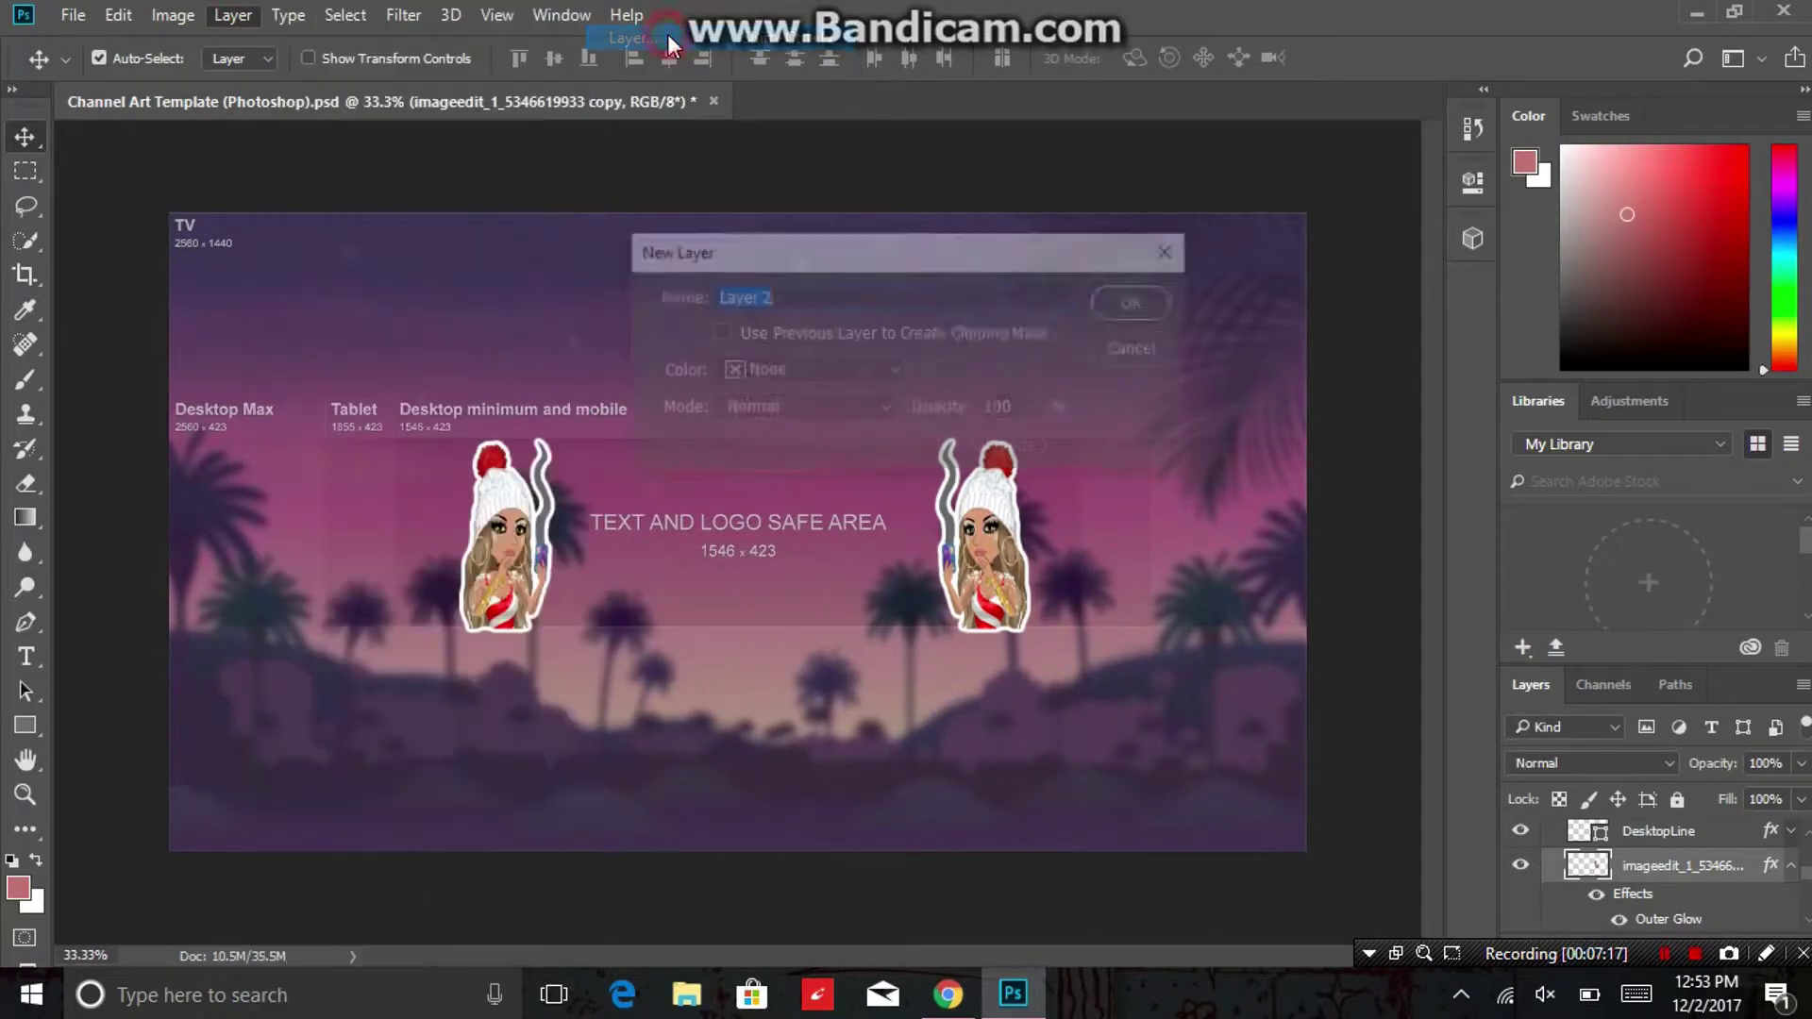
{"action": "left_click", "coordinate": [1138, 303]}
Place the Msp_logo image from the OneDrive MSP folder as an embedded object.
{"action": "left_click", "coordinate": [62, 7]}
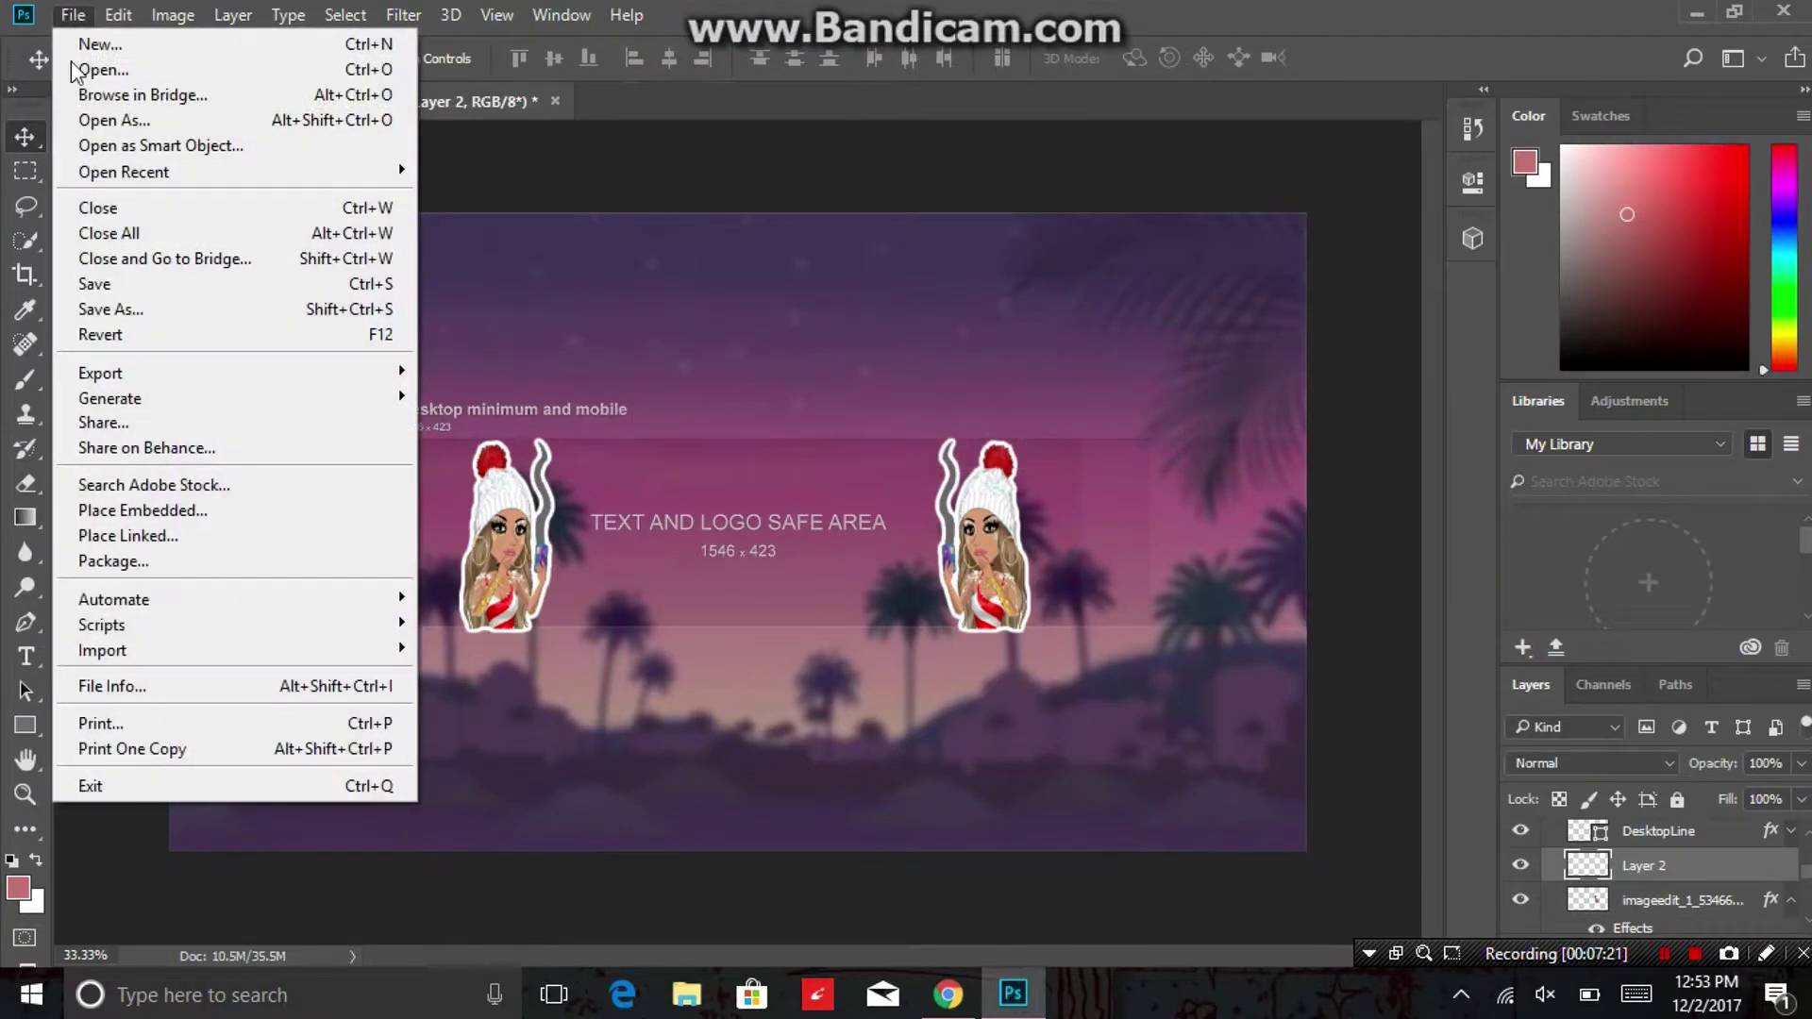
{"action": "left_click", "coordinate": [144, 517]}
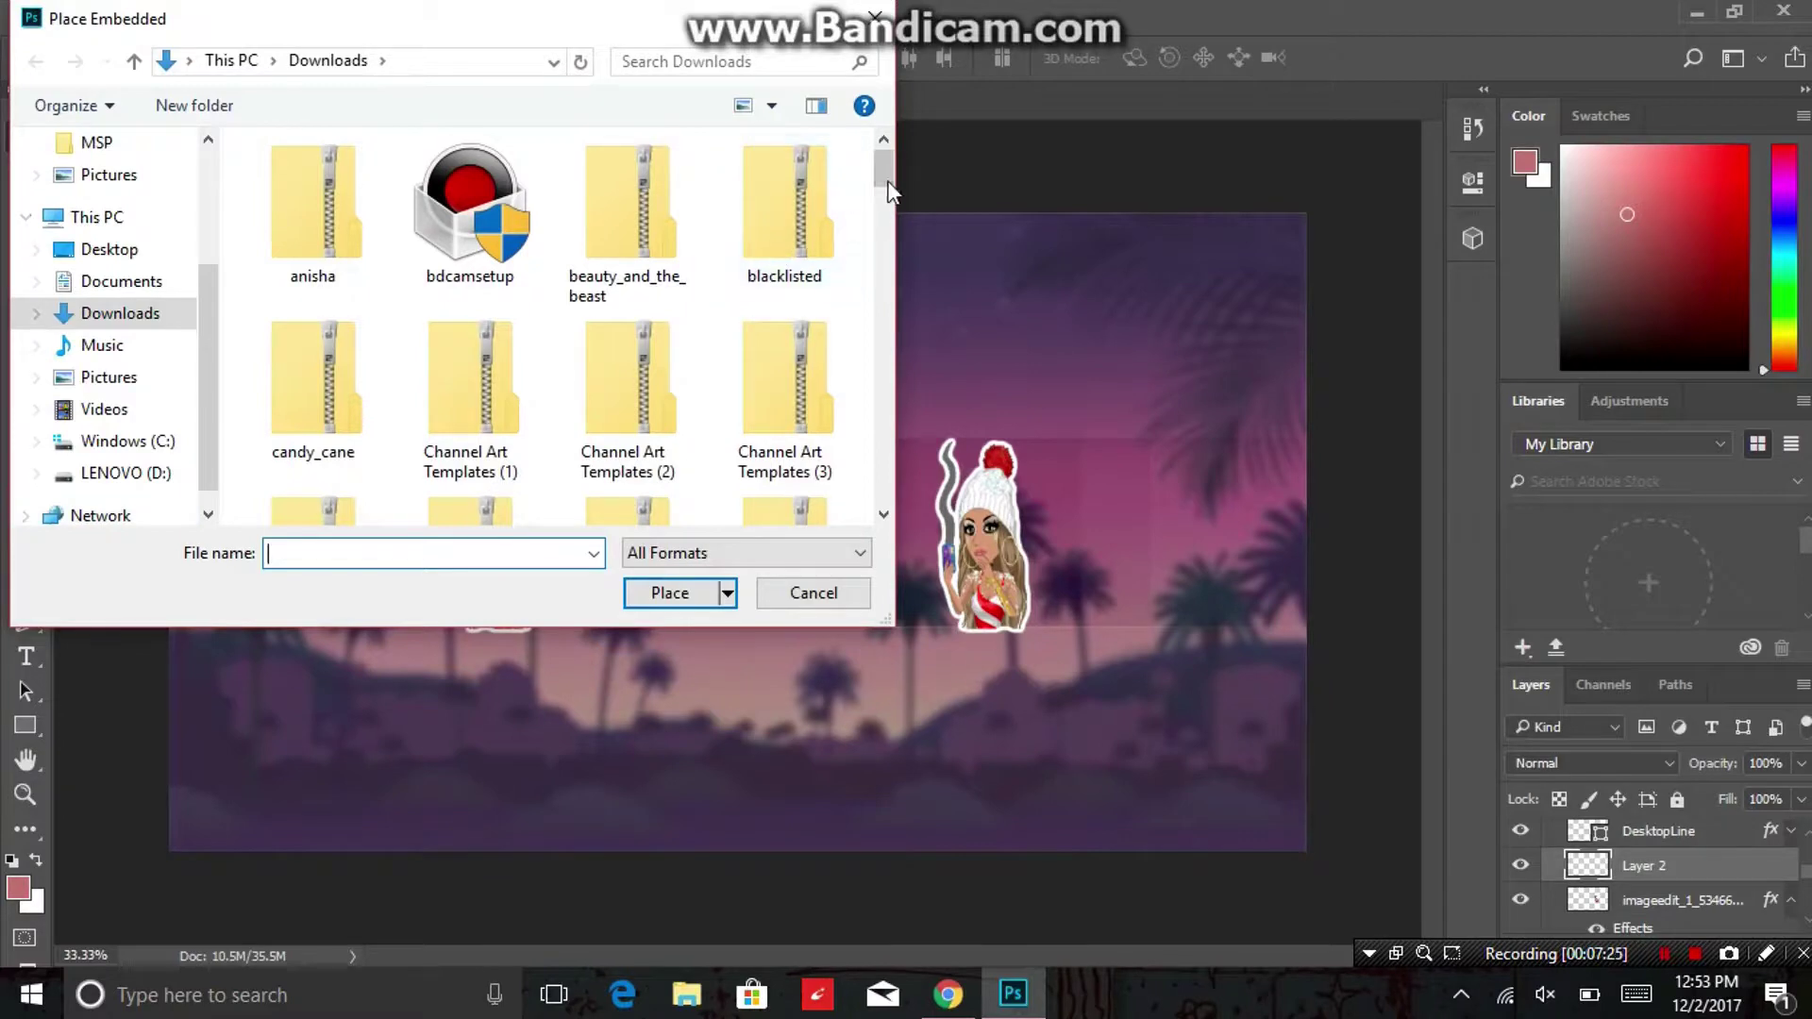
{"action": "left_click_drag", "start_coordinate": [888, 192], "coordinate": [882, 288]}
{"action": "scroll", "coordinate": [878, 283], "scroll_direction": "up", "scroll_amount": 2}
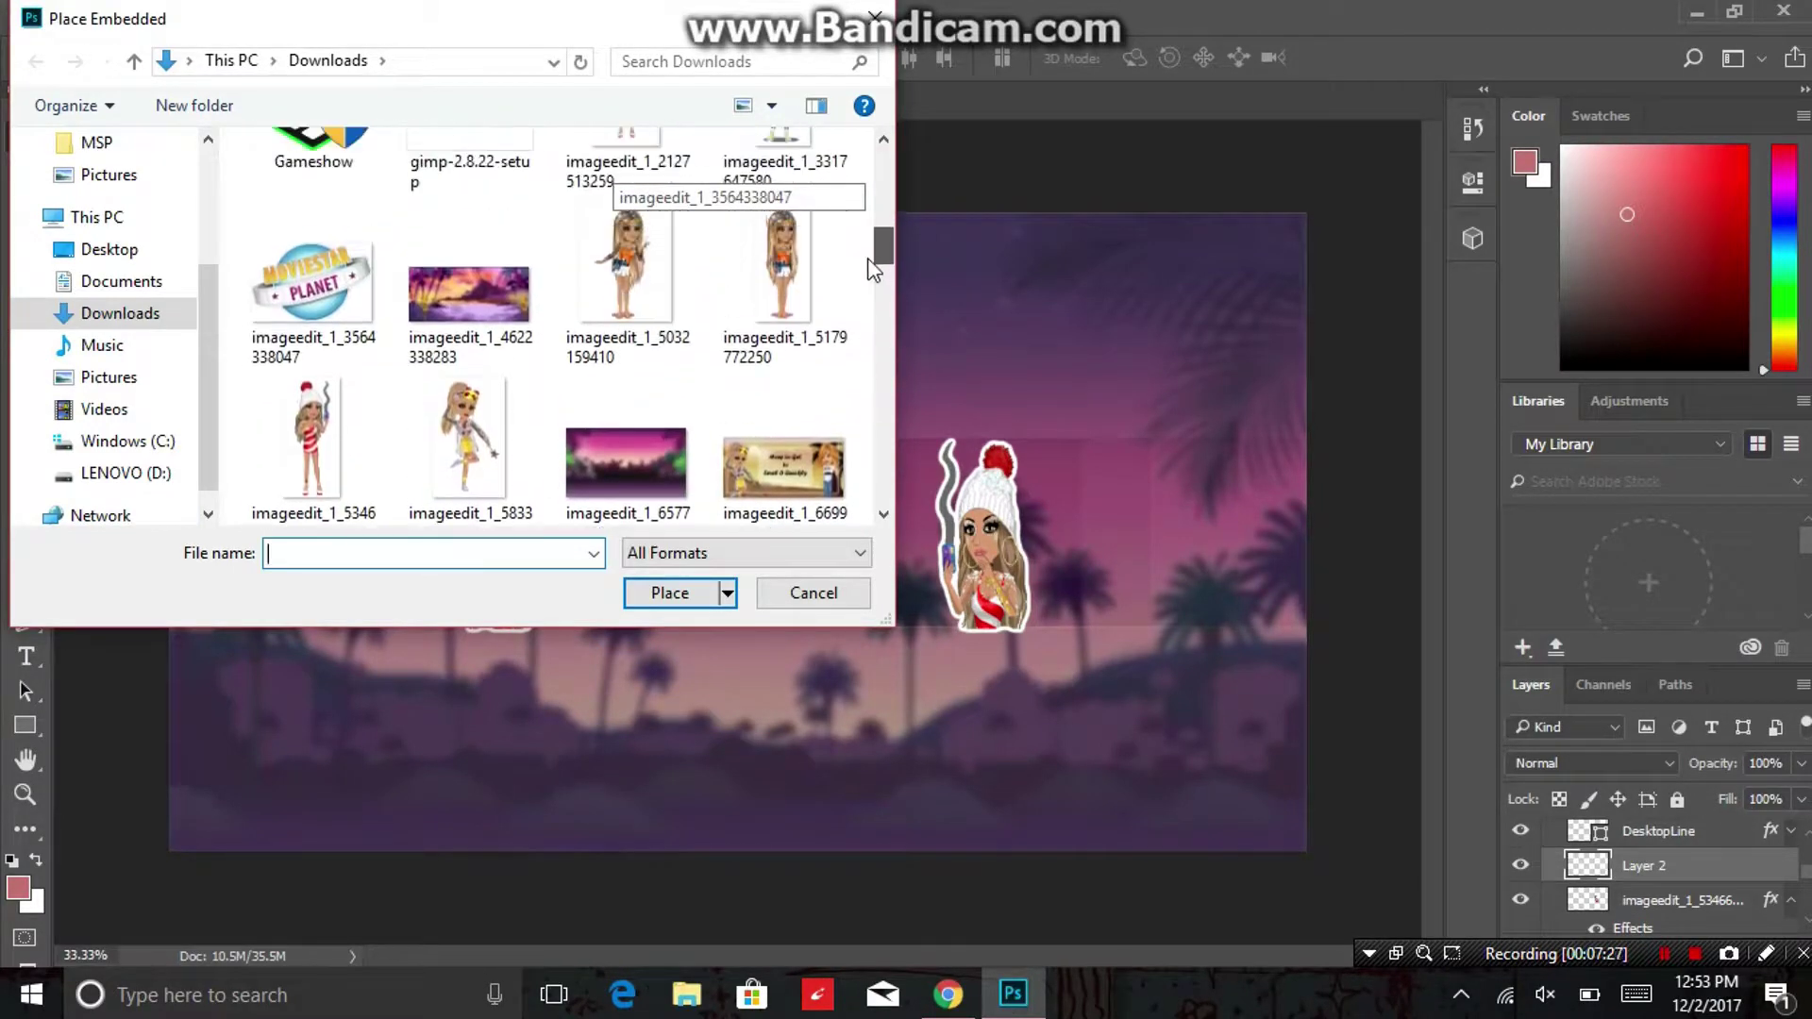
{"action": "left_click", "coordinate": [209, 283]}
{"action": "left_click_drag", "start_coordinate": [210, 283], "coordinate": [208, 269]}
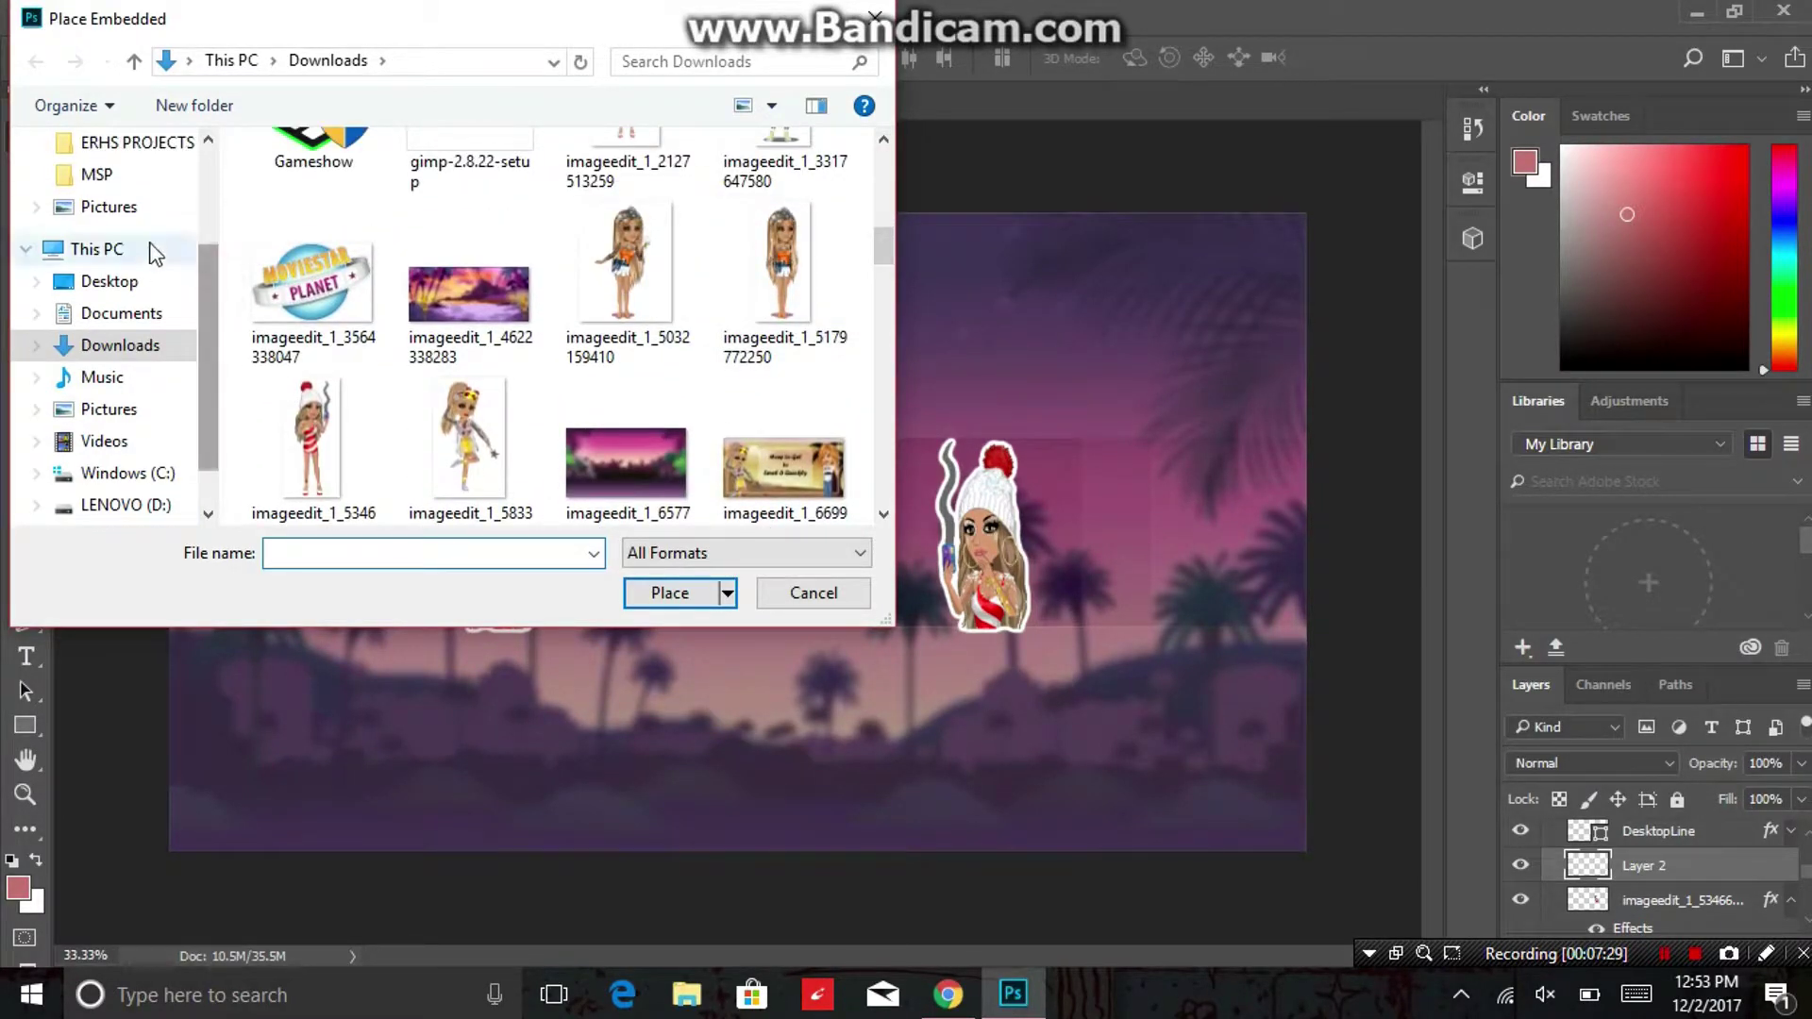
{"action": "left_click", "coordinate": [149, 179]}
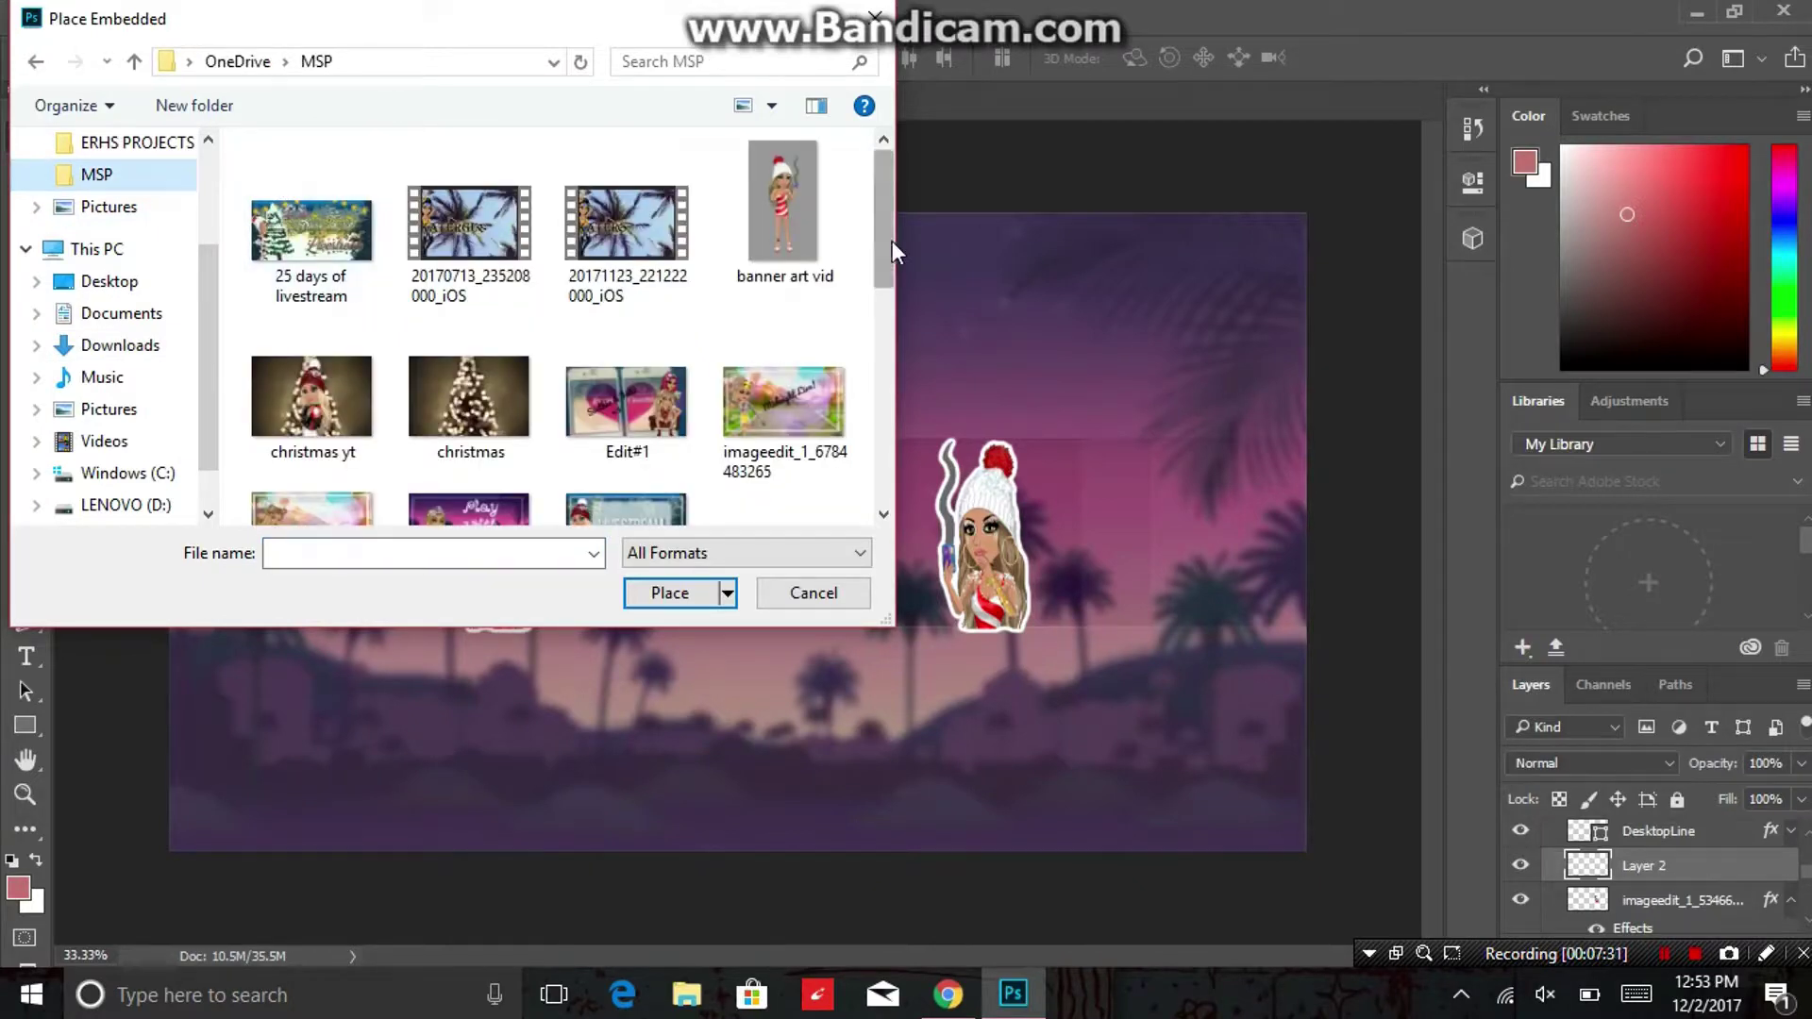
{"action": "left_click_drag", "start_coordinate": [888, 241], "coordinate": [893, 360]}
{"action": "left_click", "coordinate": [444, 434]}
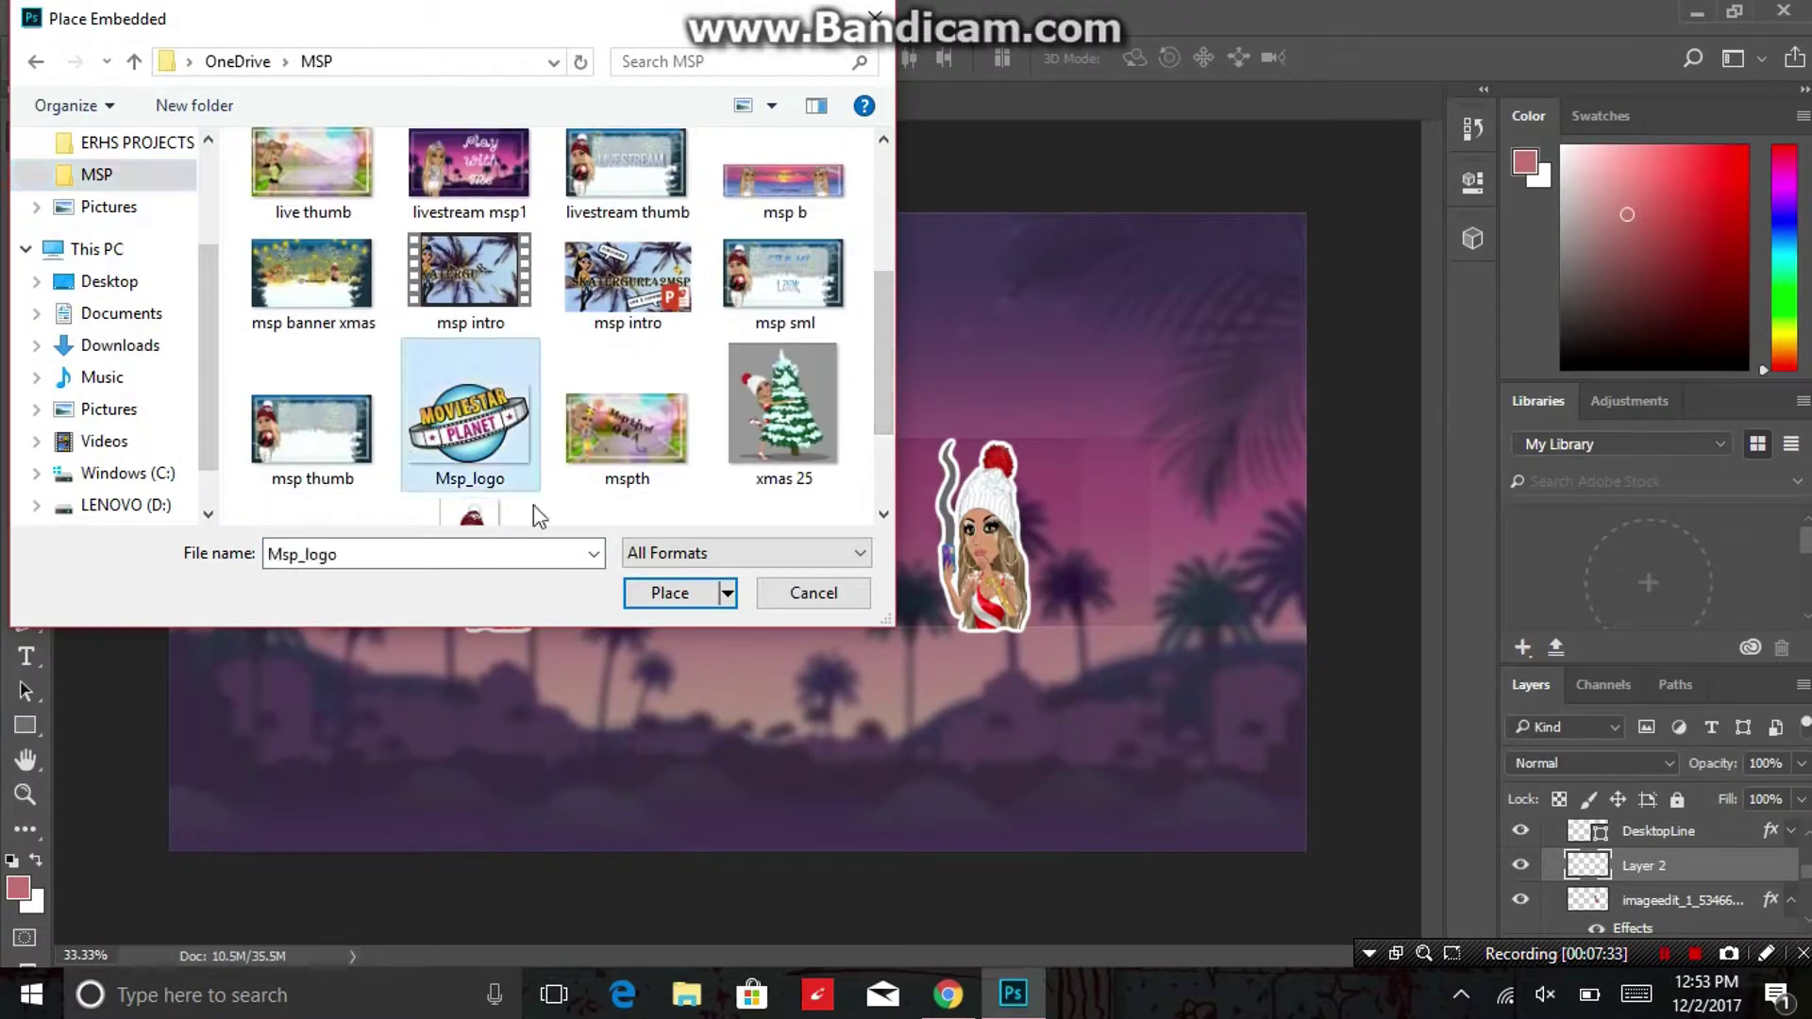
{"action": "left_click", "coordinate": [670, 593]}
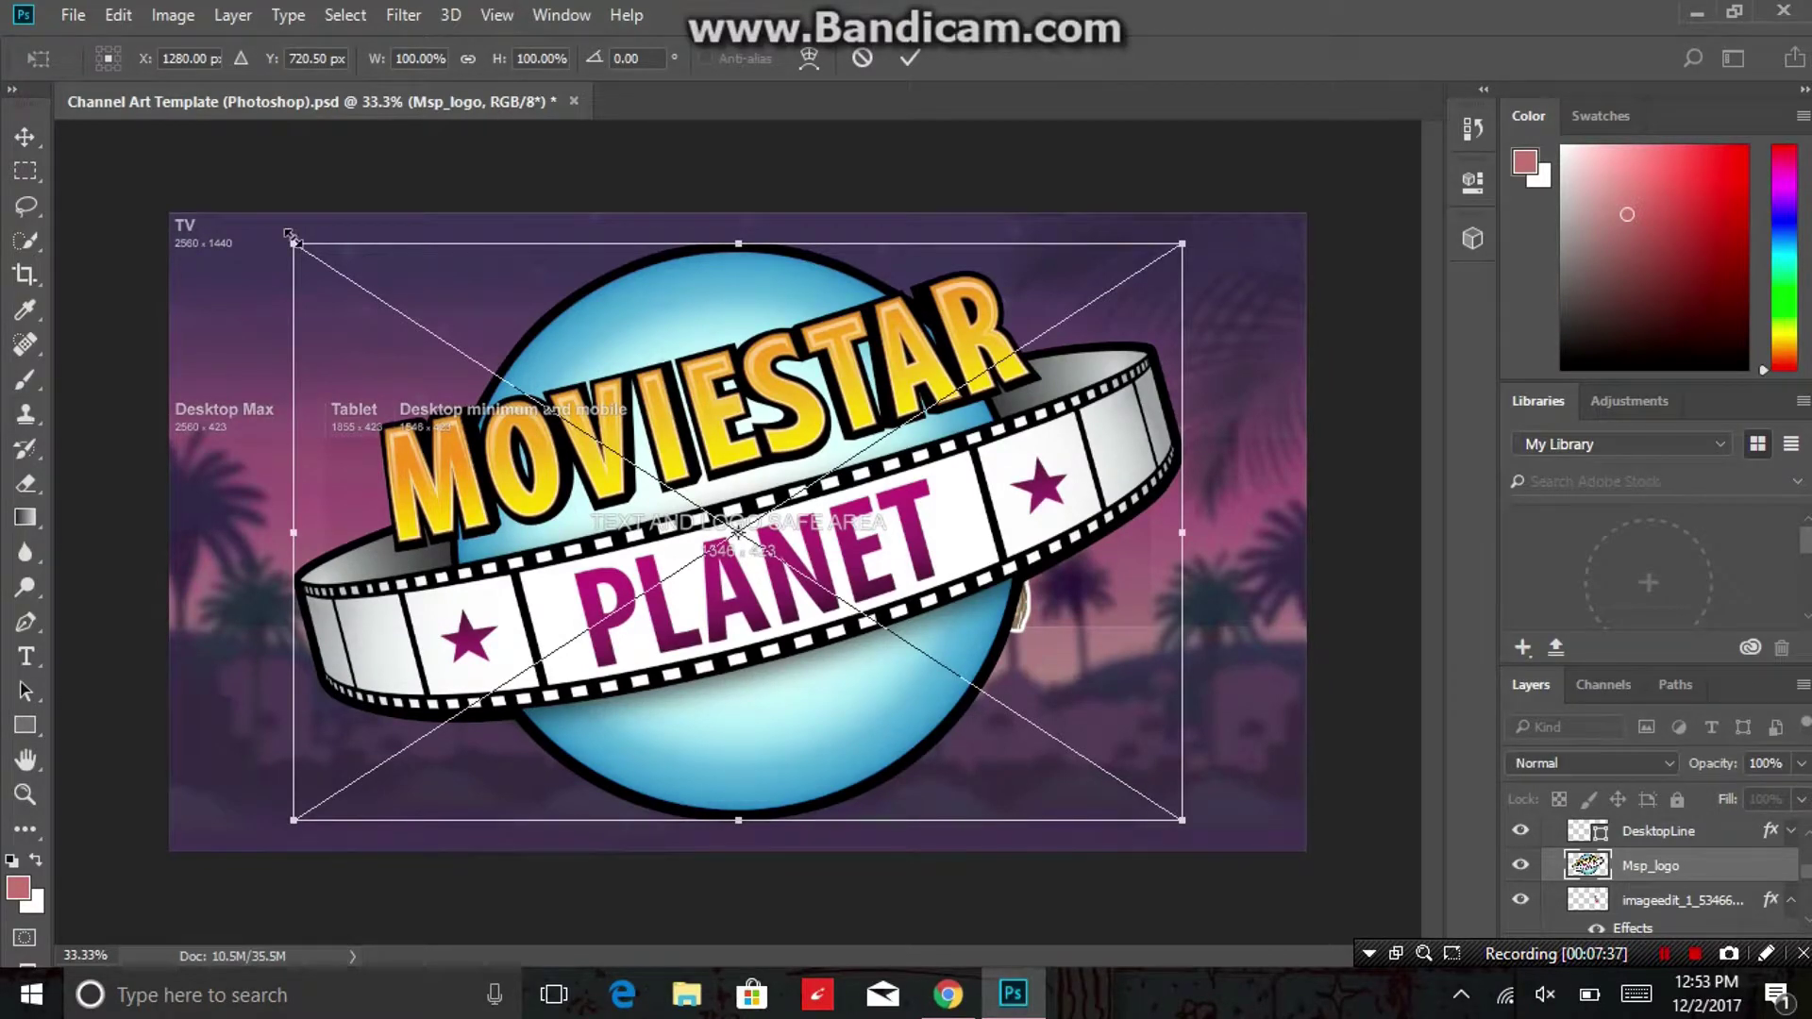
Scale the logo to about 7.8% by 7.6% and position it between the characters, just below the safe area label.
{"action": "left_click_drag", "start_coordinate": [291, 238], "coordinate": [671, 600]}
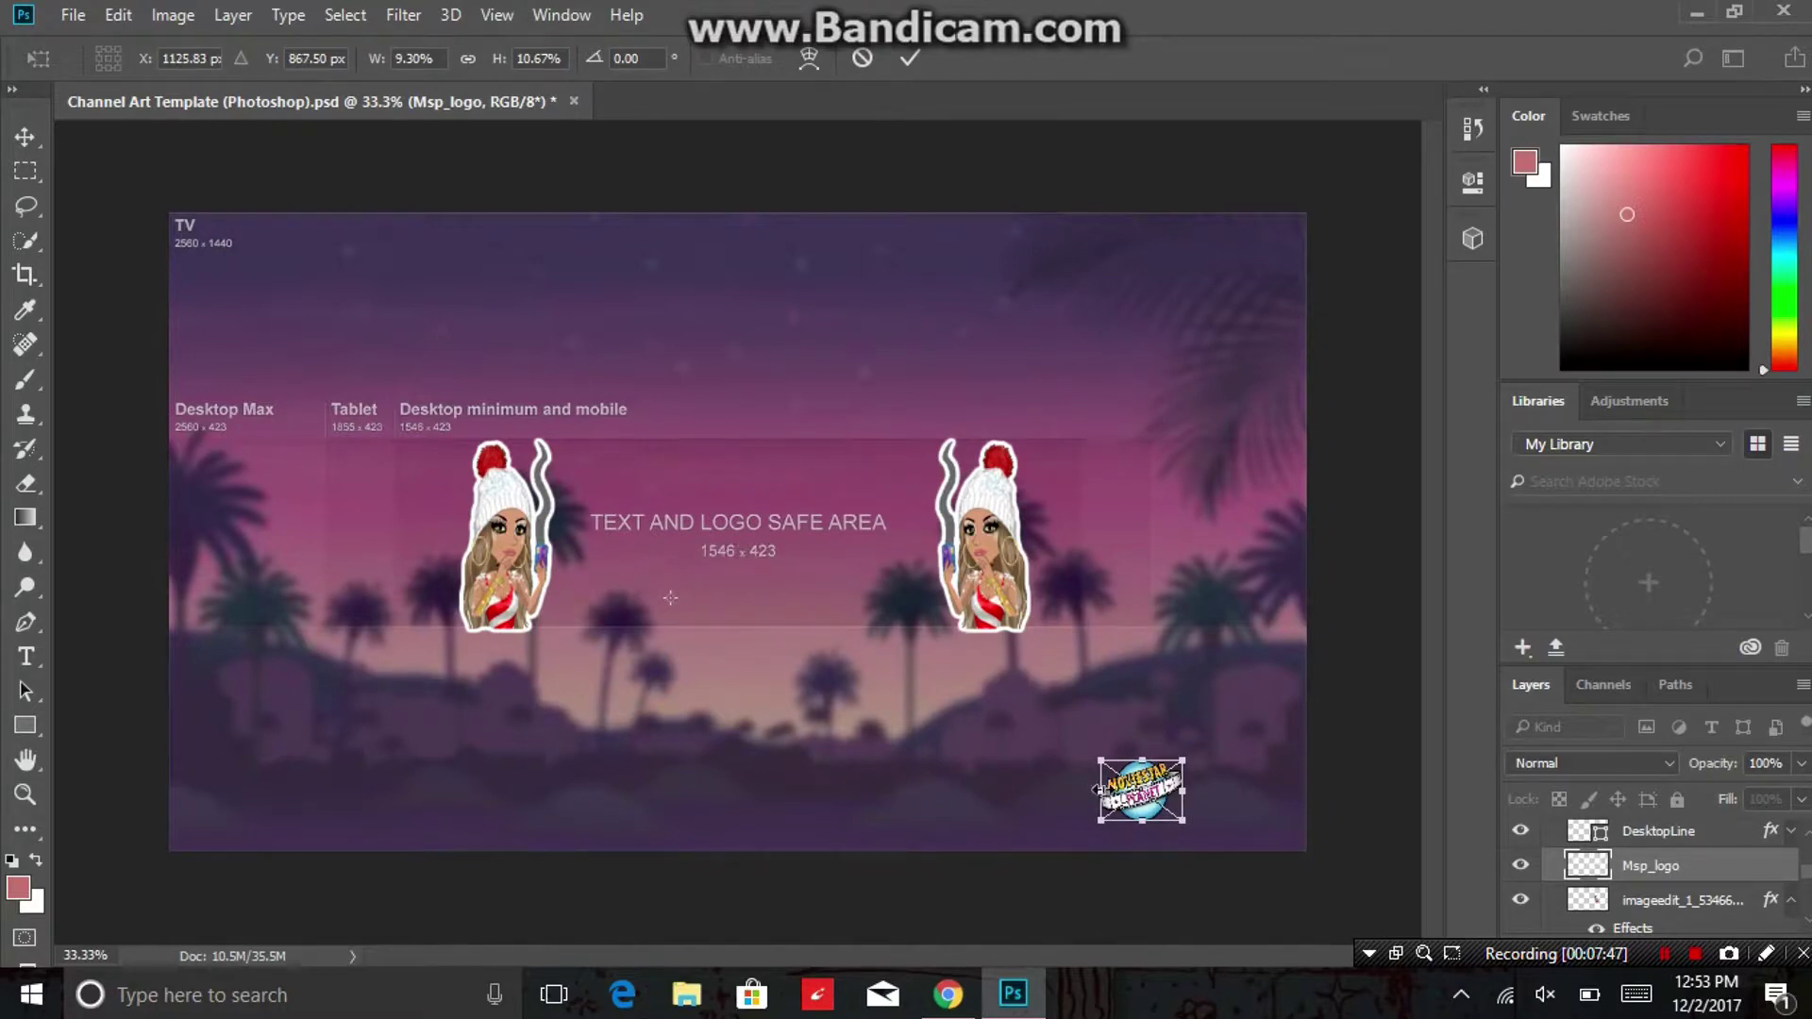
{"action": "left_click_drag", "start_coordinate": [1161, 809], "coordinate": [698, 600]}
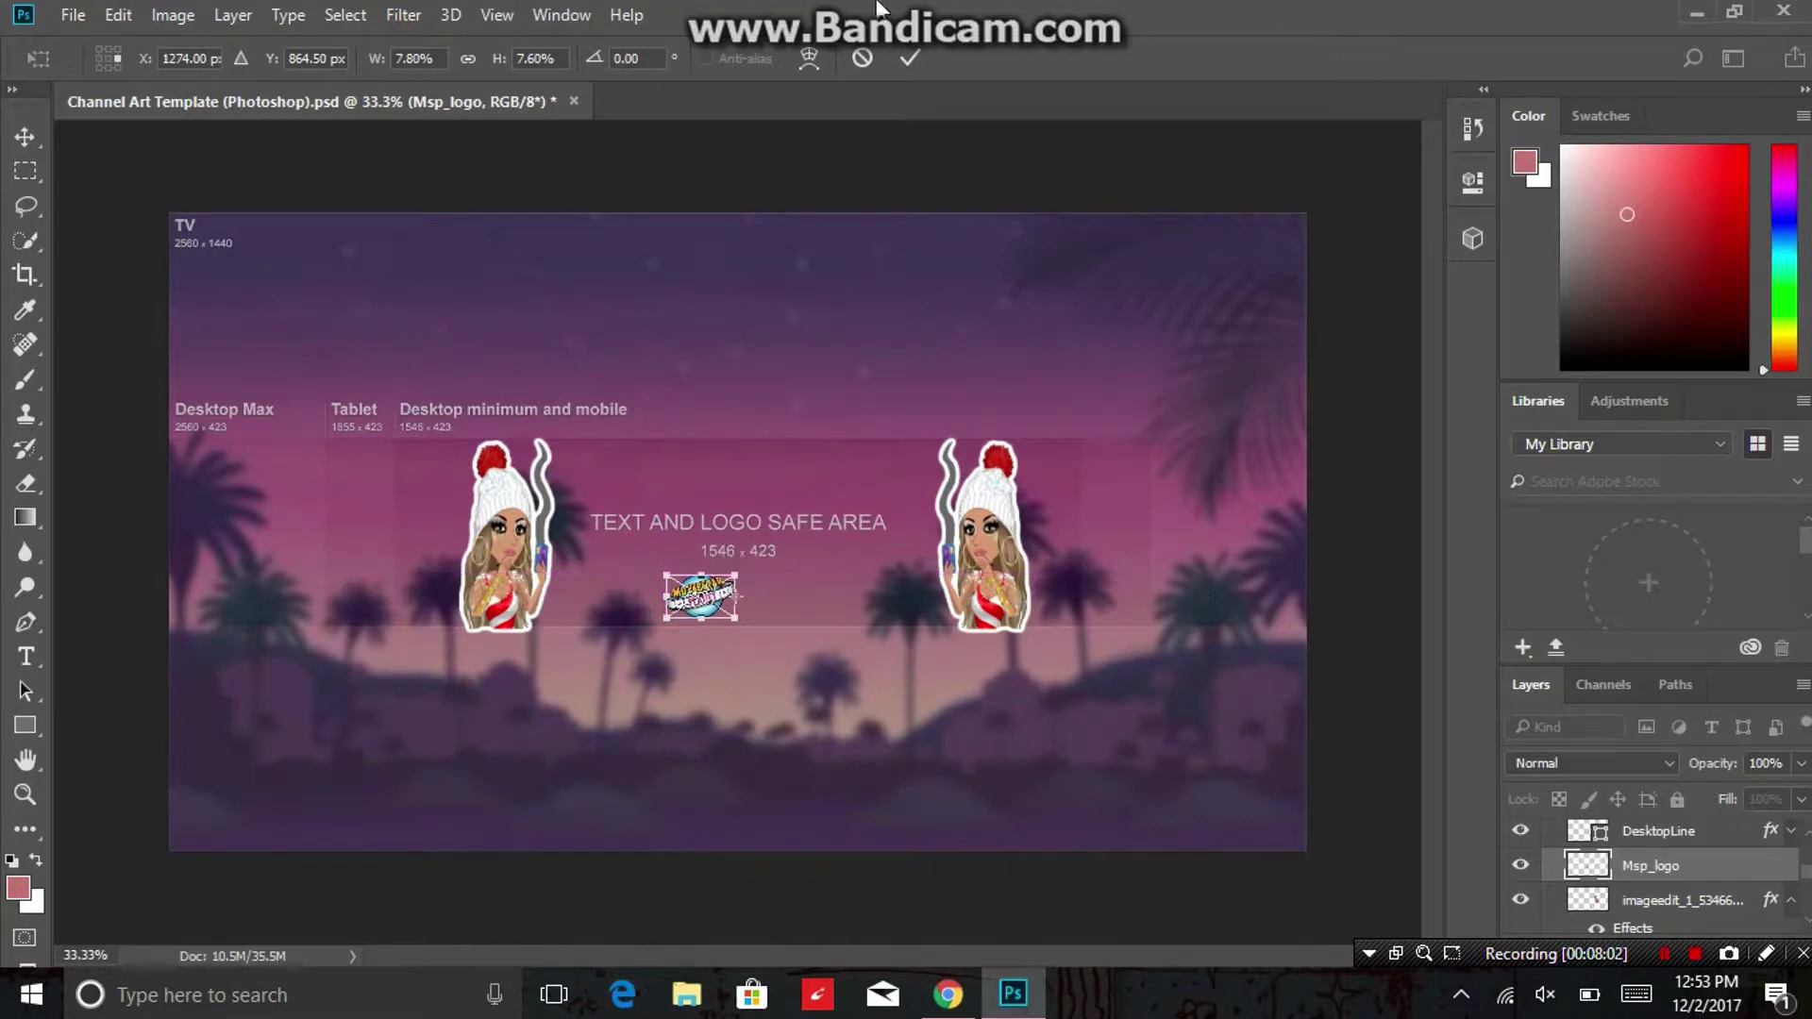
{"action": "left_click", "coordinate": [909, 55]}
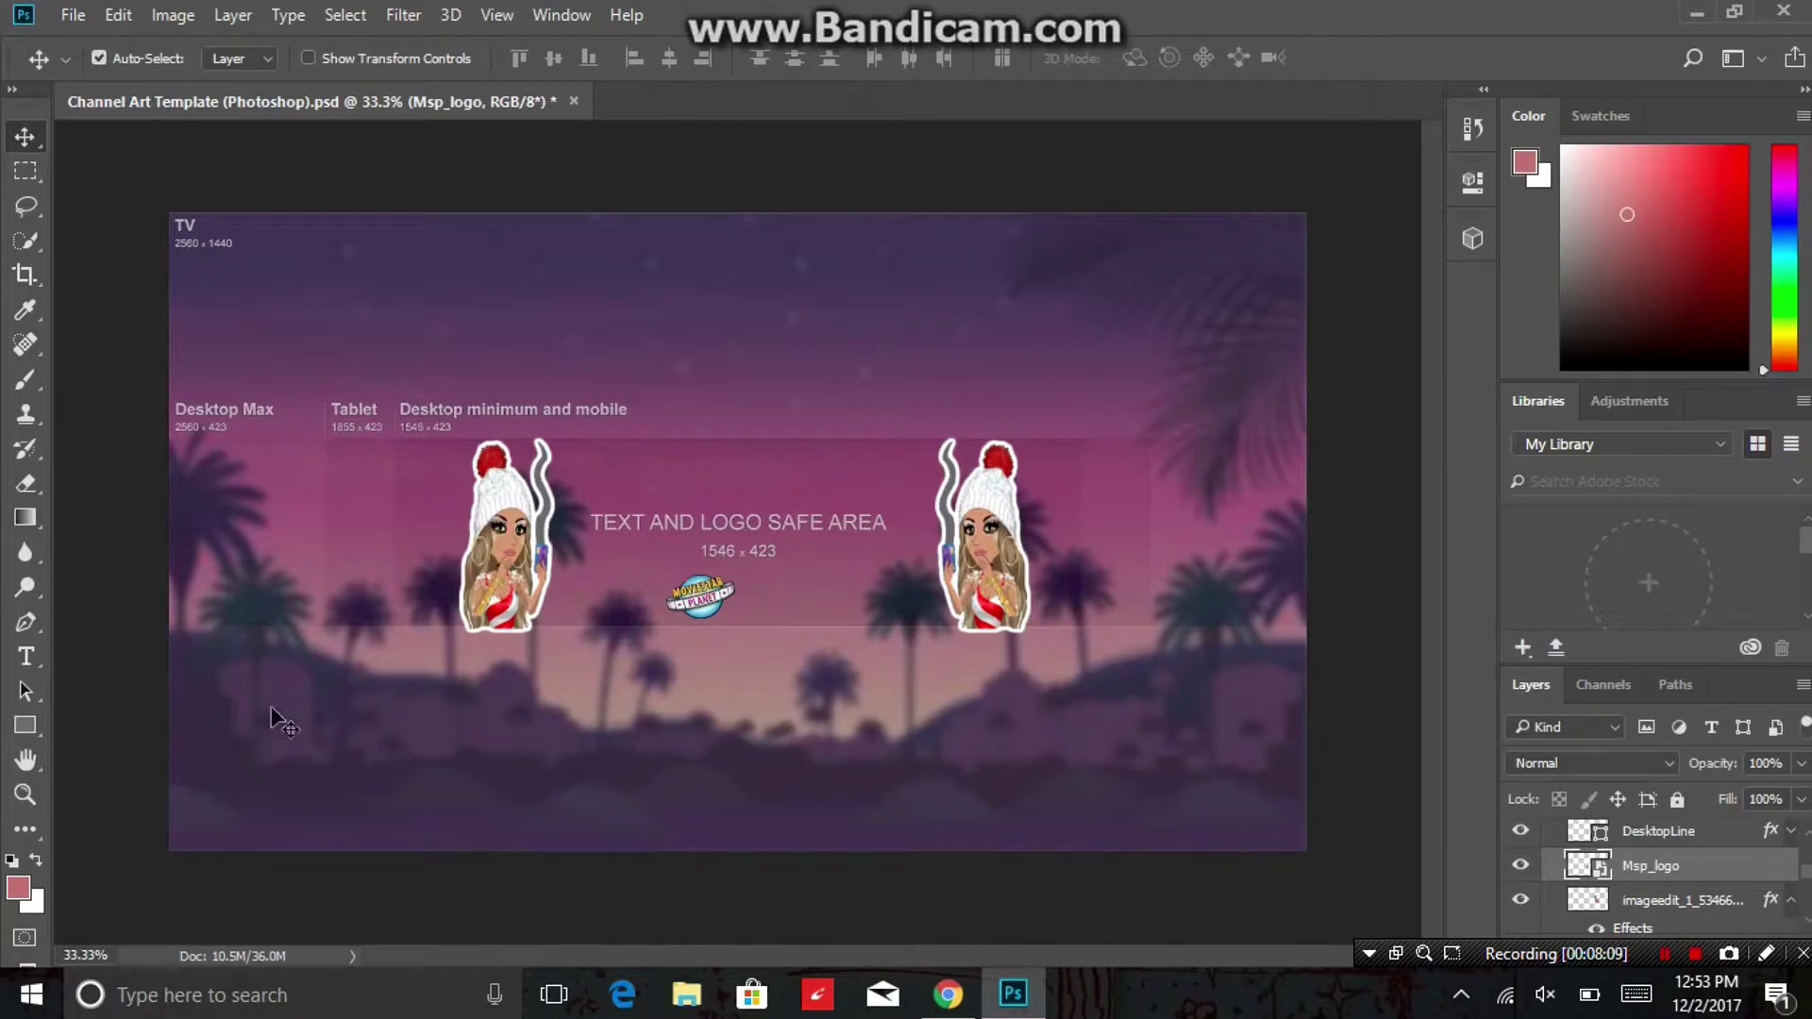
Add a 16 pt Blackadder ITC text box beside the logo reading "US:" followed by the player's username.
{"action": "left_click", "coordinate": [26, 656]}
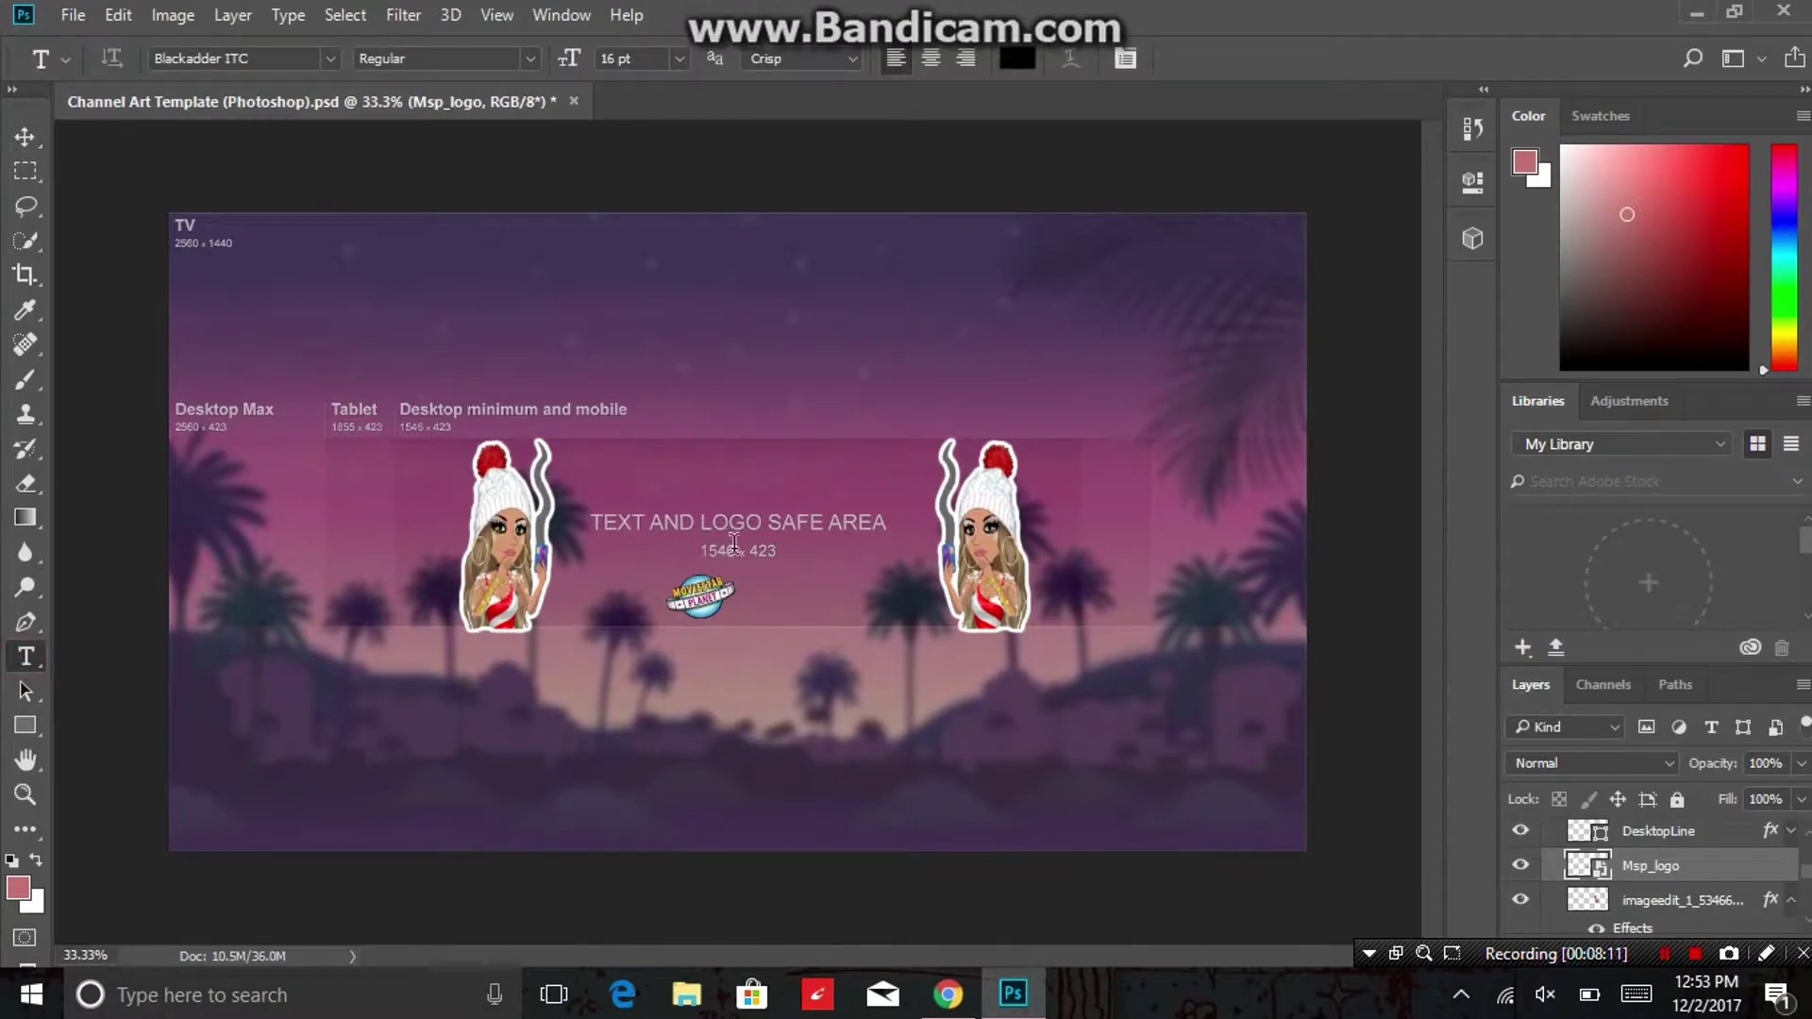
{"action": "left_click_drag", "start_coordinate": [746, 575], "coordinate": [983, 650]}
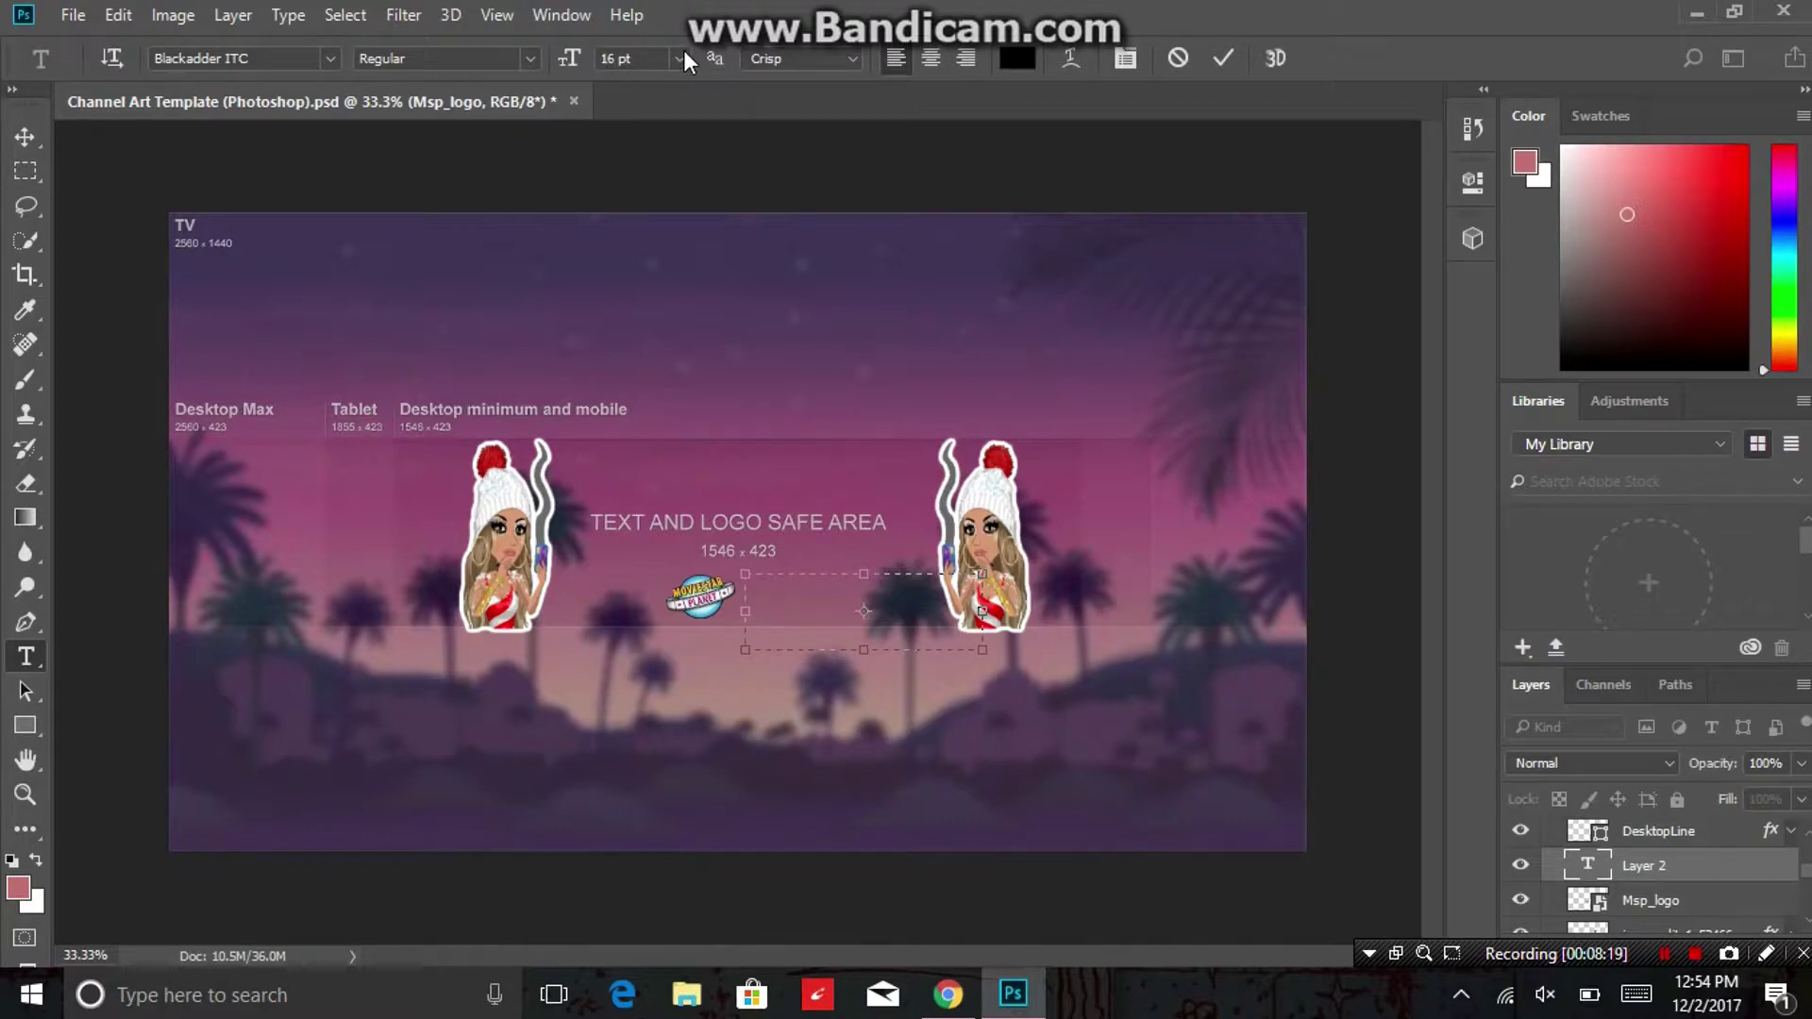
{"action": "left_click", "coordinate": [763, 597]}
{"action": "key", "text": "Caps_Lock"}
{"action": "type", "text": "TS"}
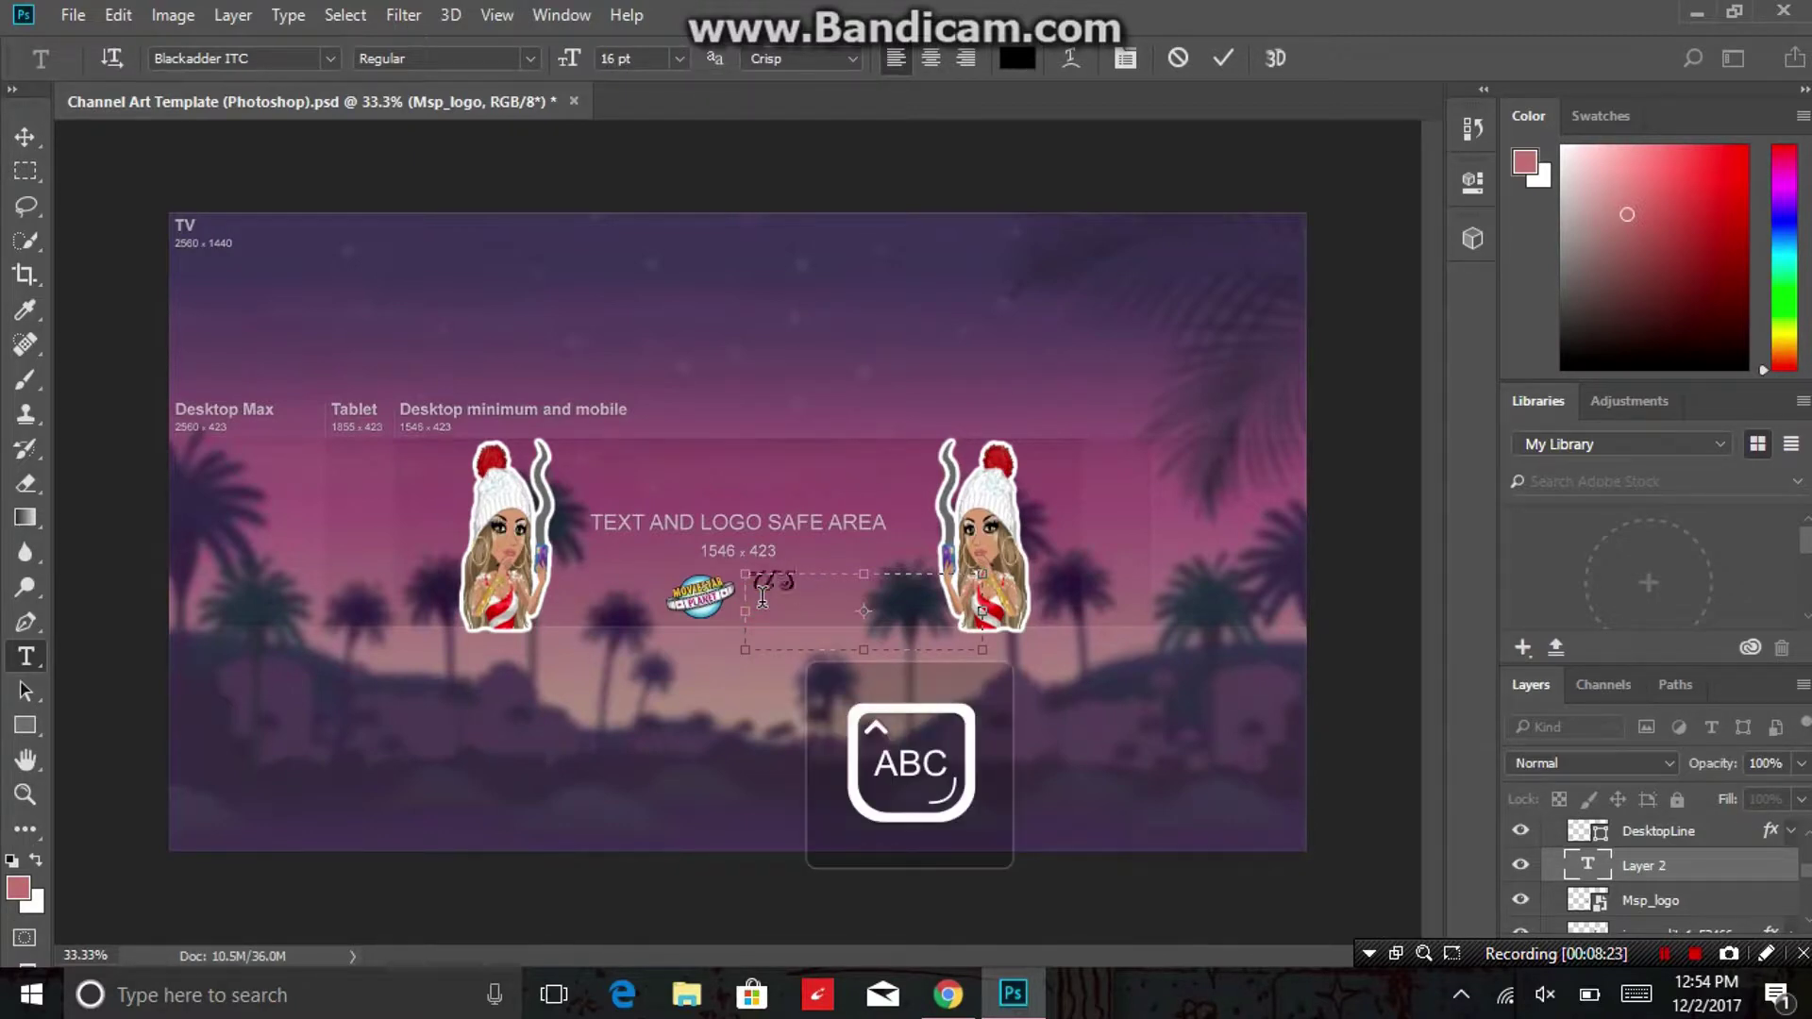
{"action": "key", "text": "Caps_Lock"}
{"action": "key", "text": "Caps_Lock"}
{"action": "type", "text": ": S"}
{"action": "key", "text": "Caps_Lock"}
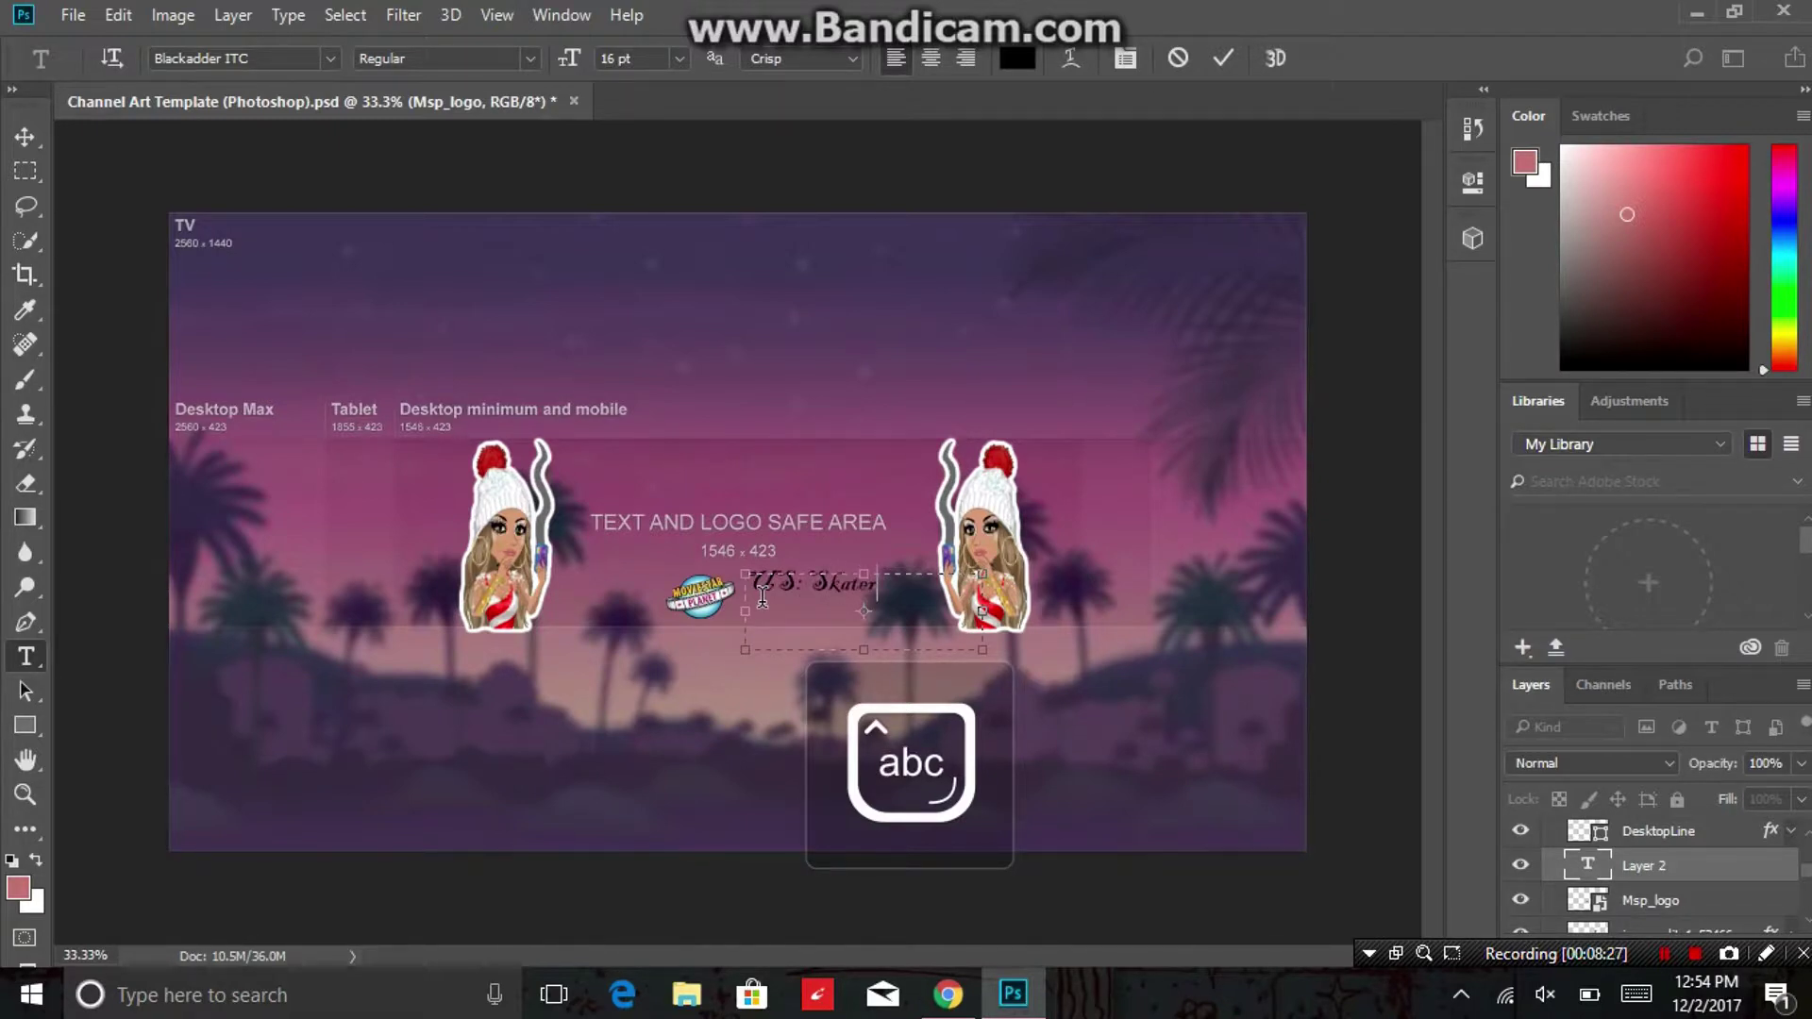
{"action": "type", "text": "katergurlz"}
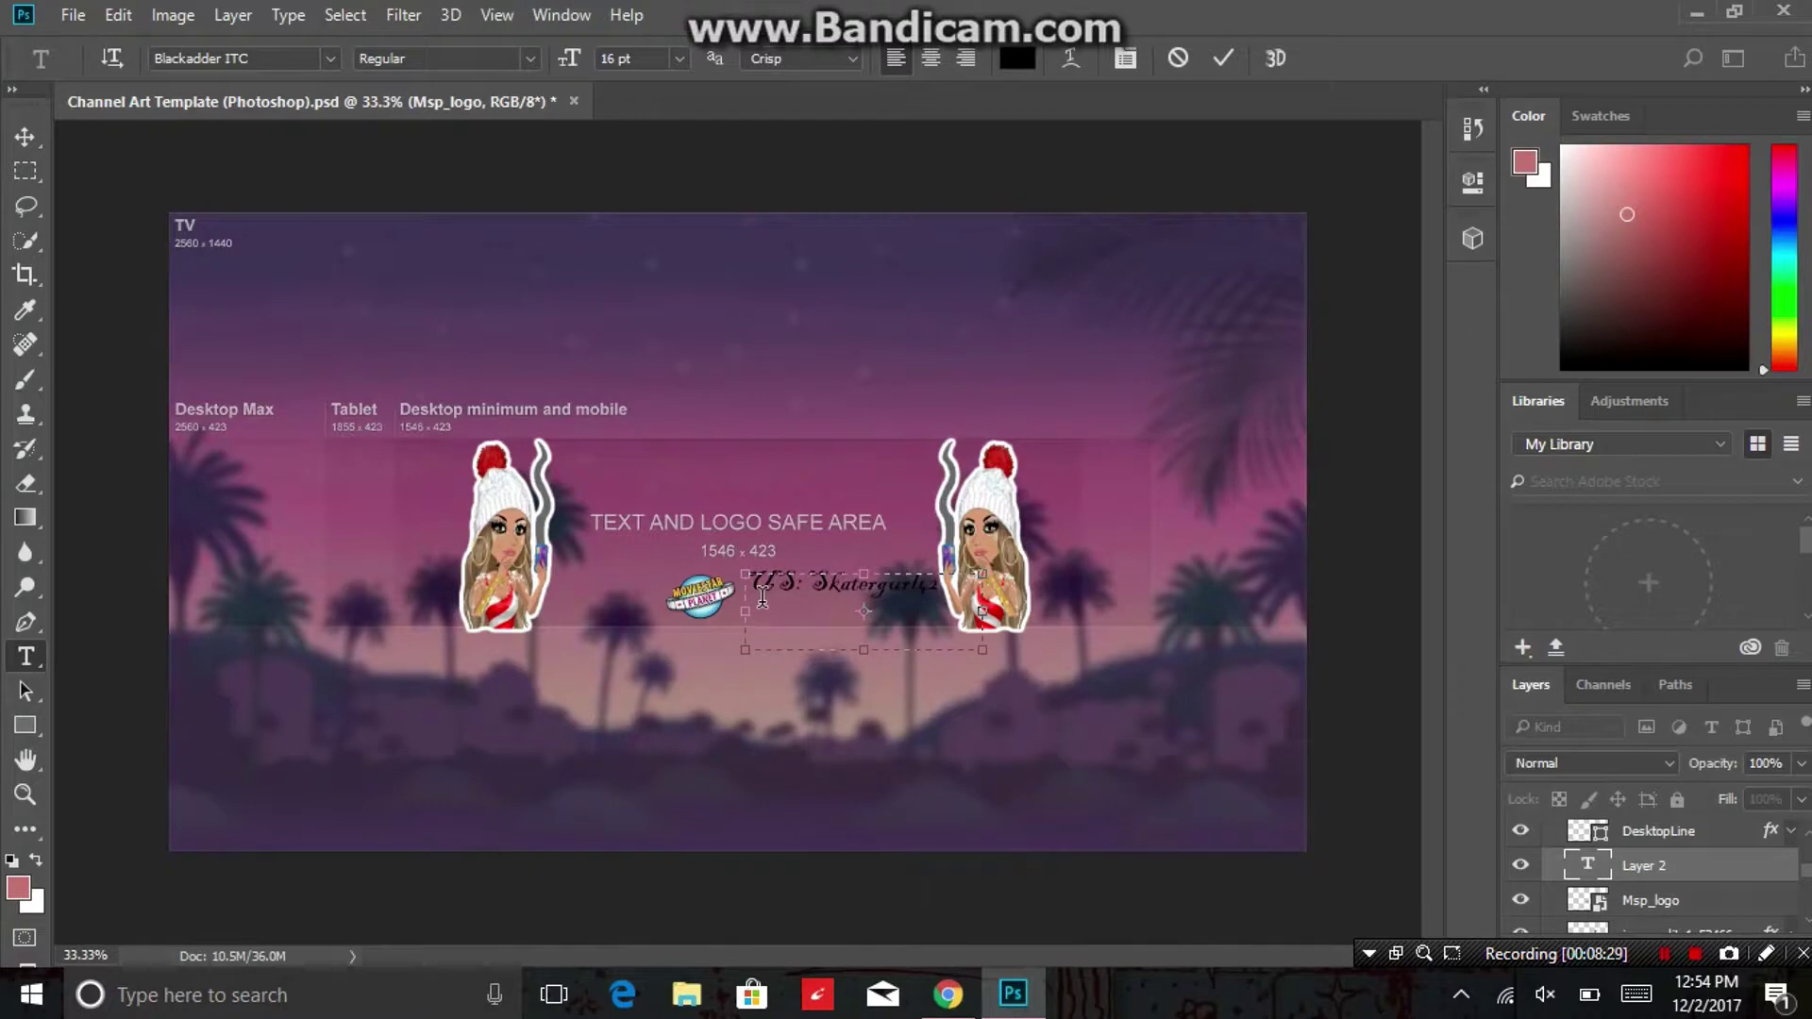
{"action": "mouse_move", "coordinate": [984, 652]}
{"action": "left_mouse_down"}
{"action": "mouse_move", "coordinate": [989, 605]}
{"action": "mouse_move", "coordinate": [983, 619]}
{"action": "left_mouse_up"}
{"action": "left_click", "coordinate": [1224, 60]}
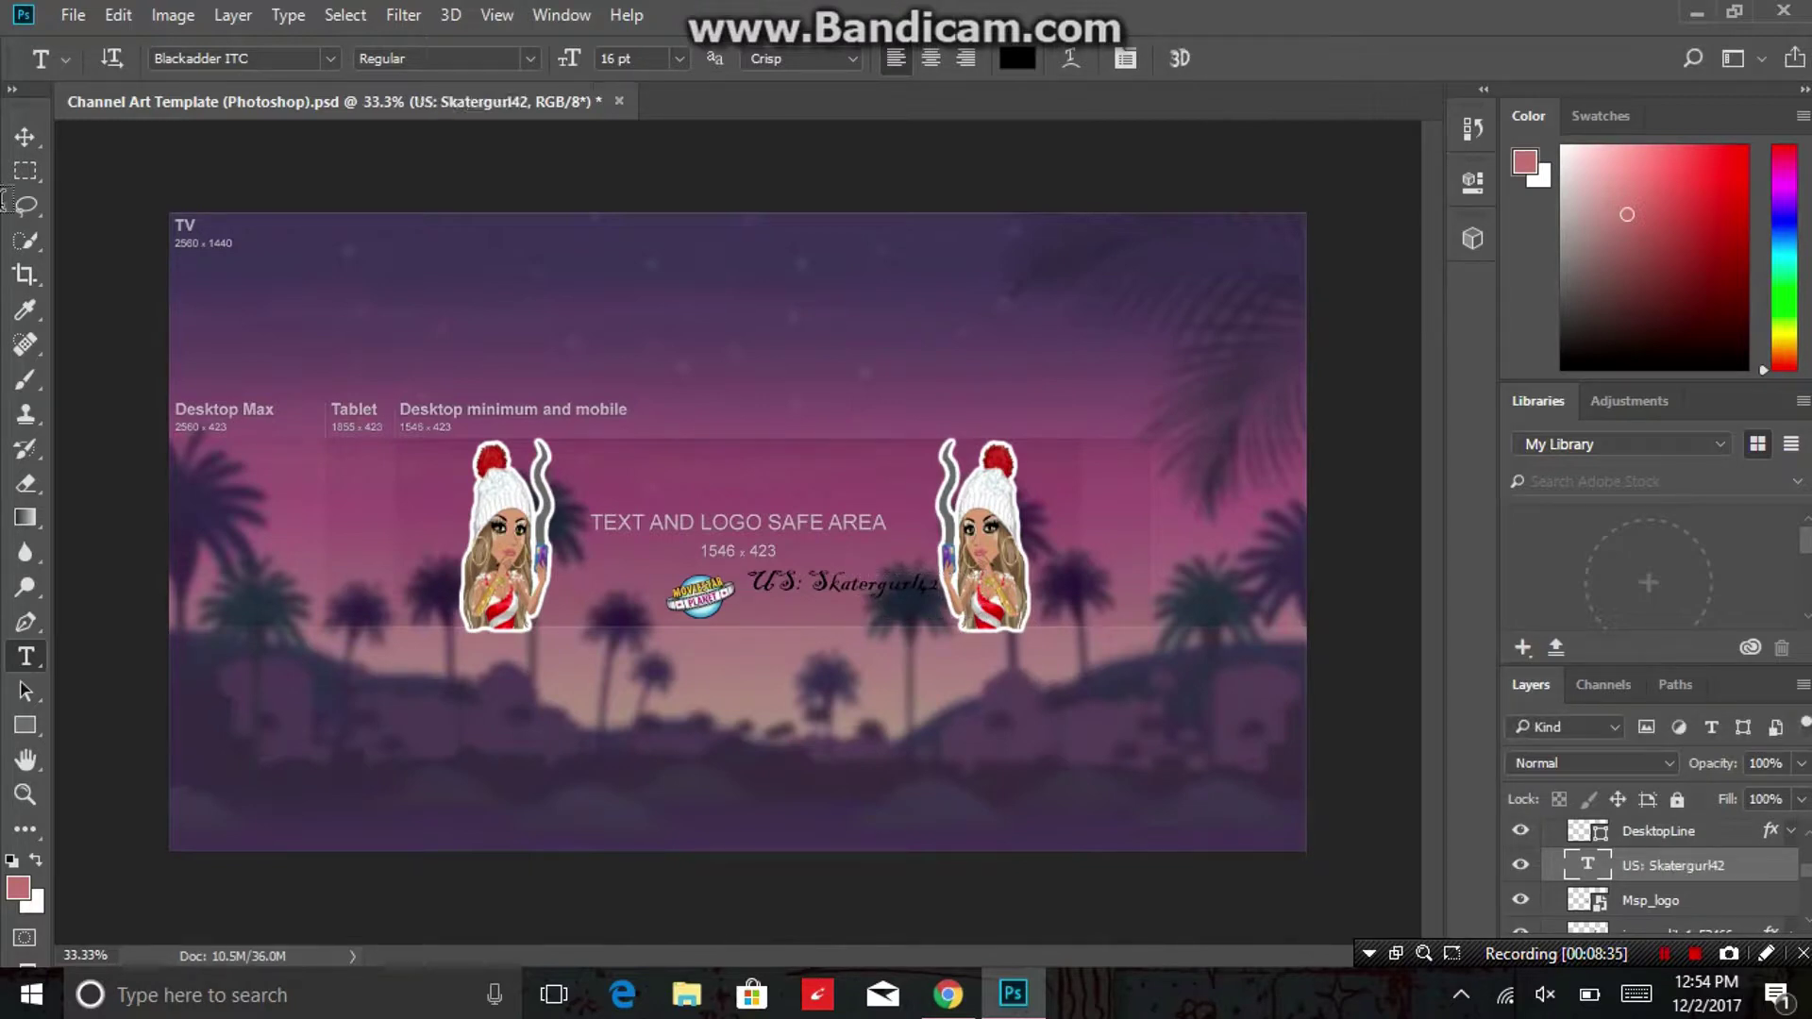
Move the username text and the logo left so they sit side by side, centred between the two characters.
{"action": "left_click", "coordinate": [27, 138]}
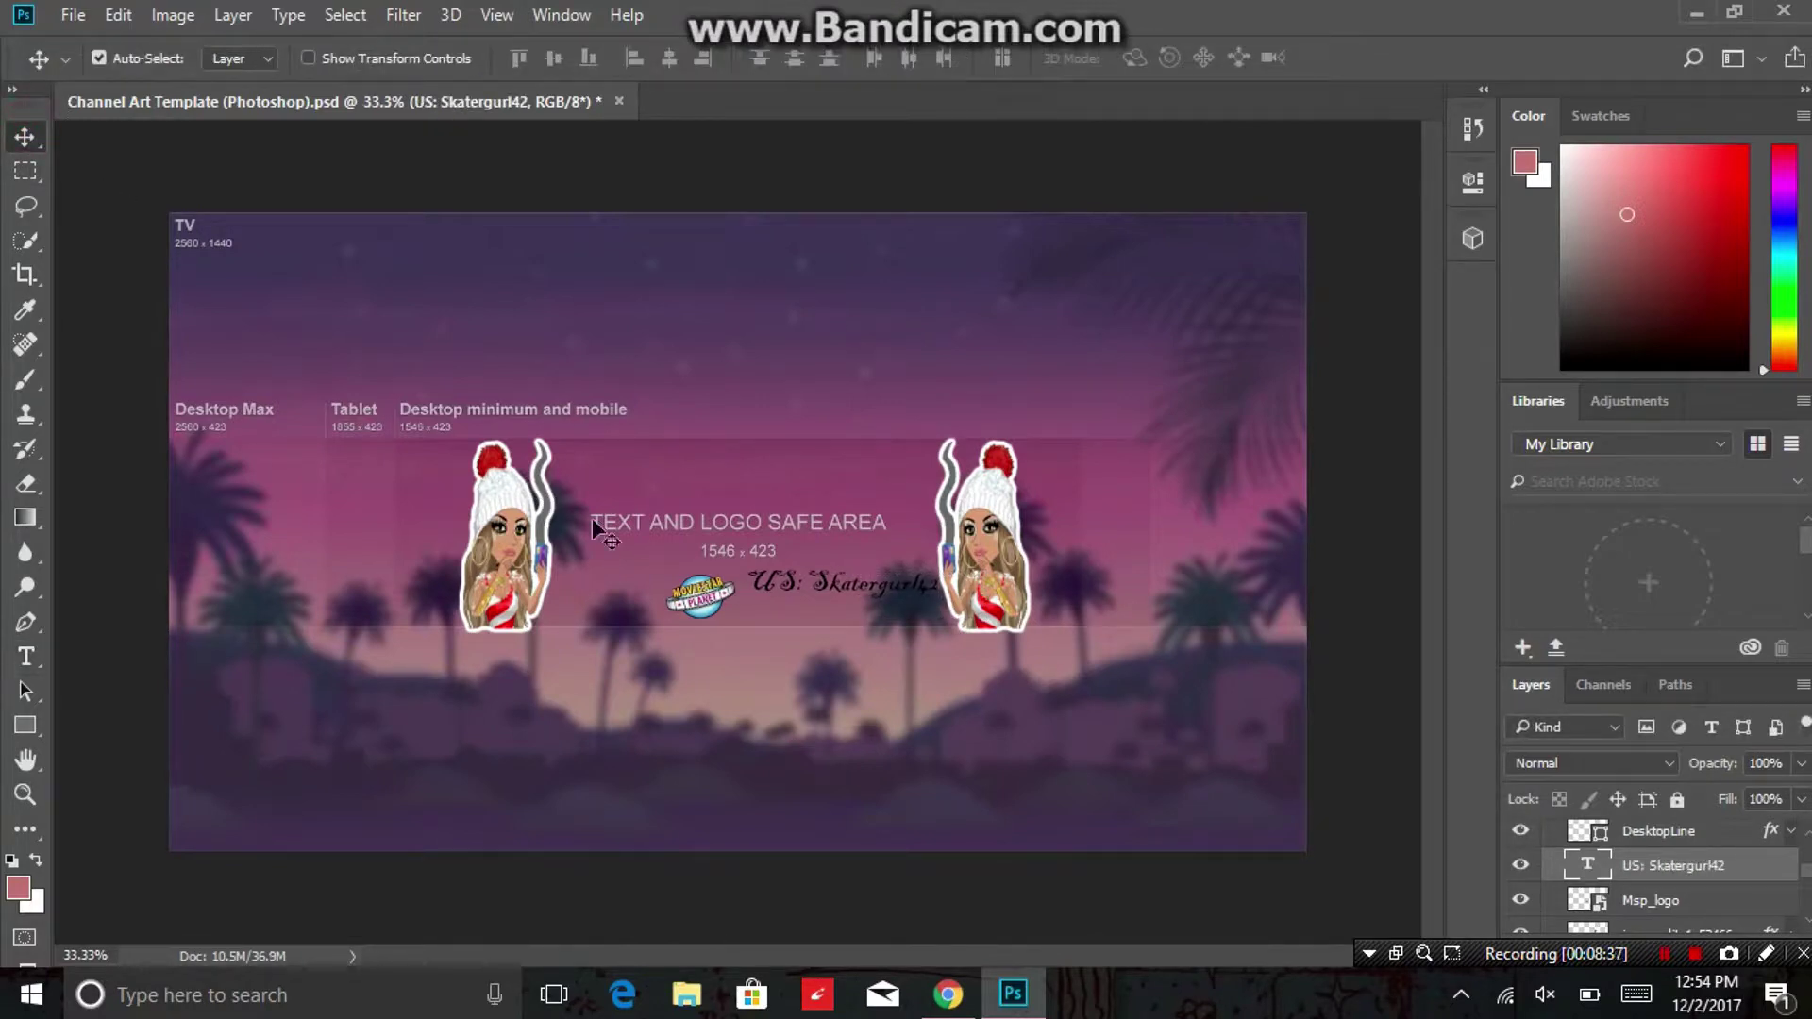
{"action": "left_click_drag", "start_coordinate": [822, 580], "coordinate": [735, 607]}
{"action": "left_click", "coordinate": [753, 605]}
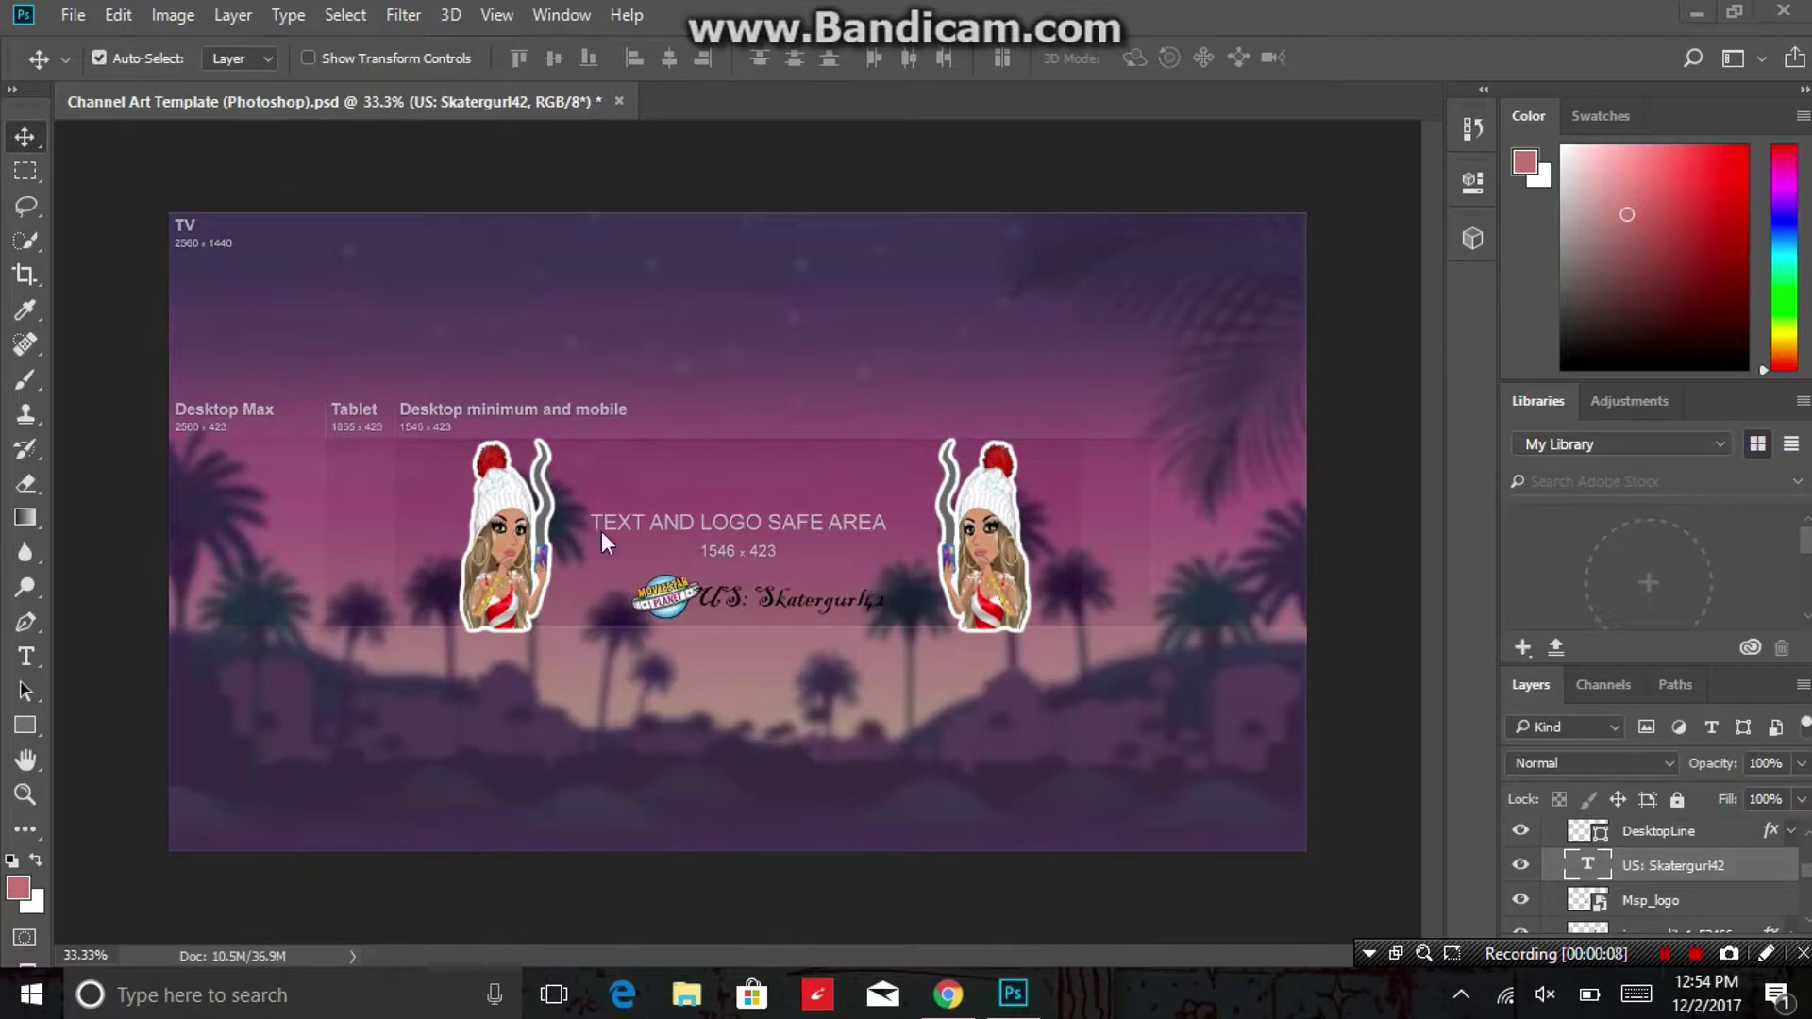
Switch to Chrome and look through the Script > Calligraphy fonts on dafont.com, then return to Photoshop.
{"action": "mouse_move", "coordinate": [947, 994]}
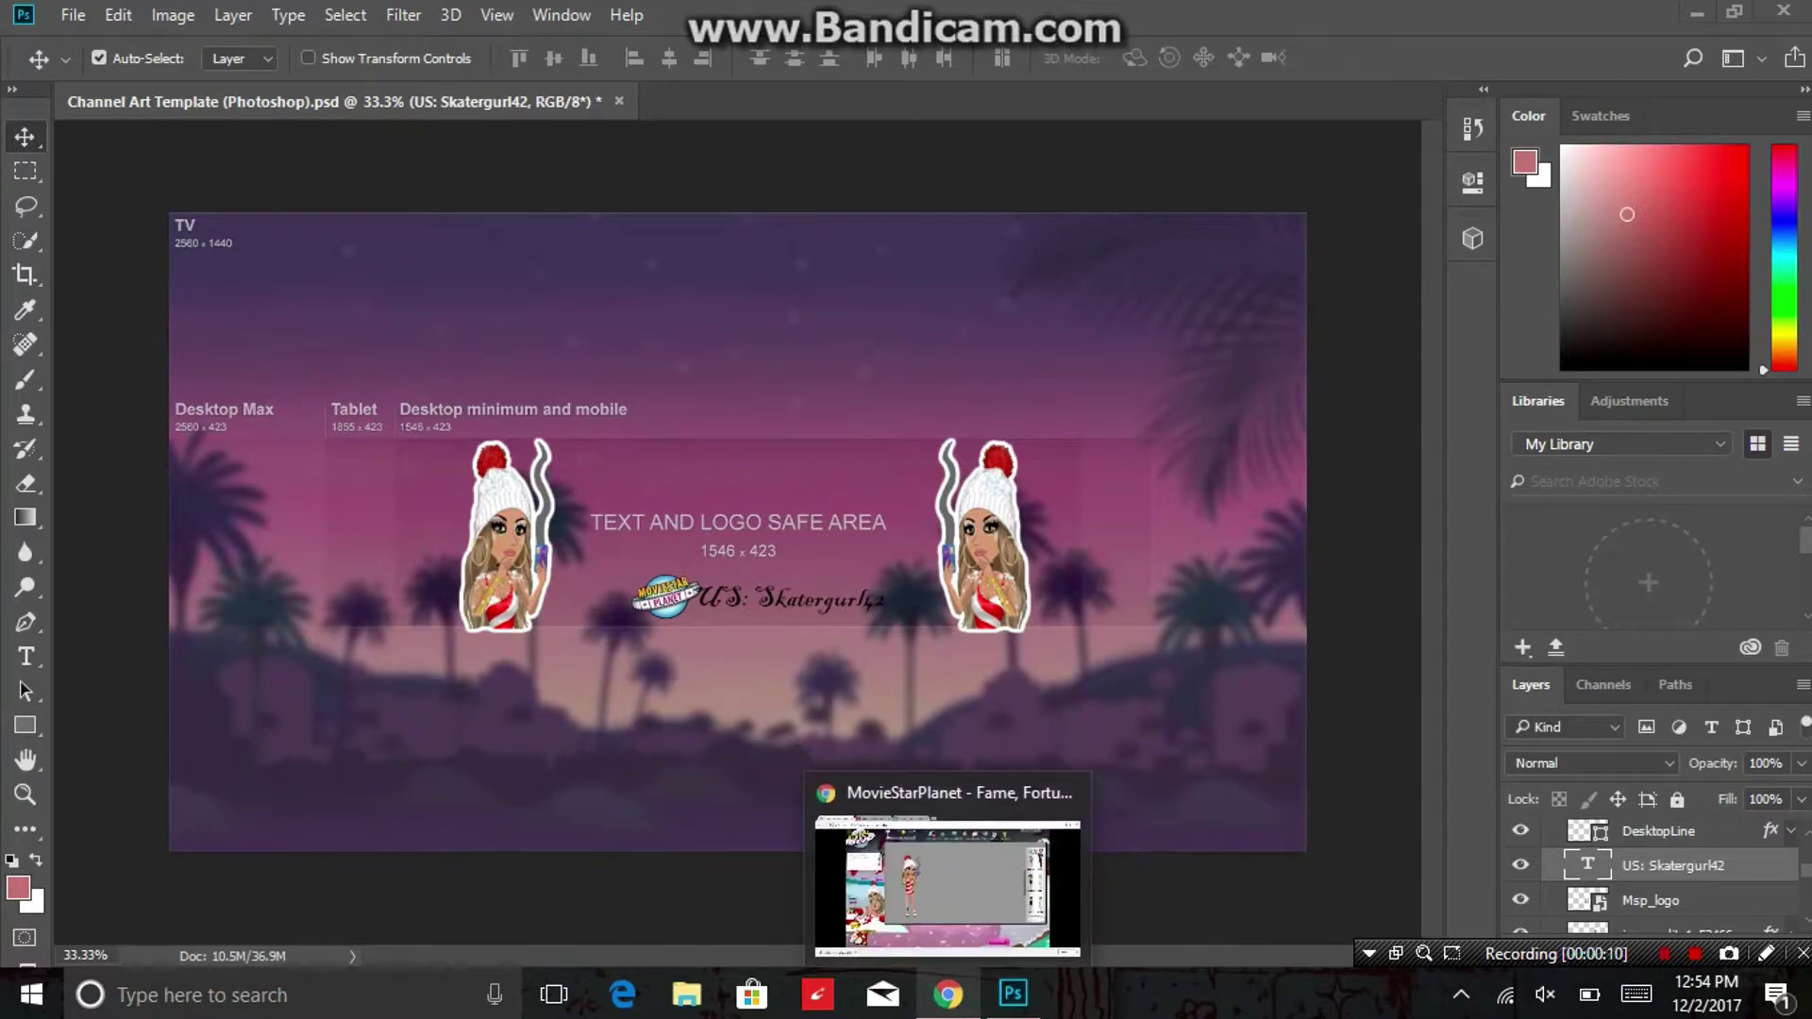
{"action": "left_click", "coordinate": [948, 887]}
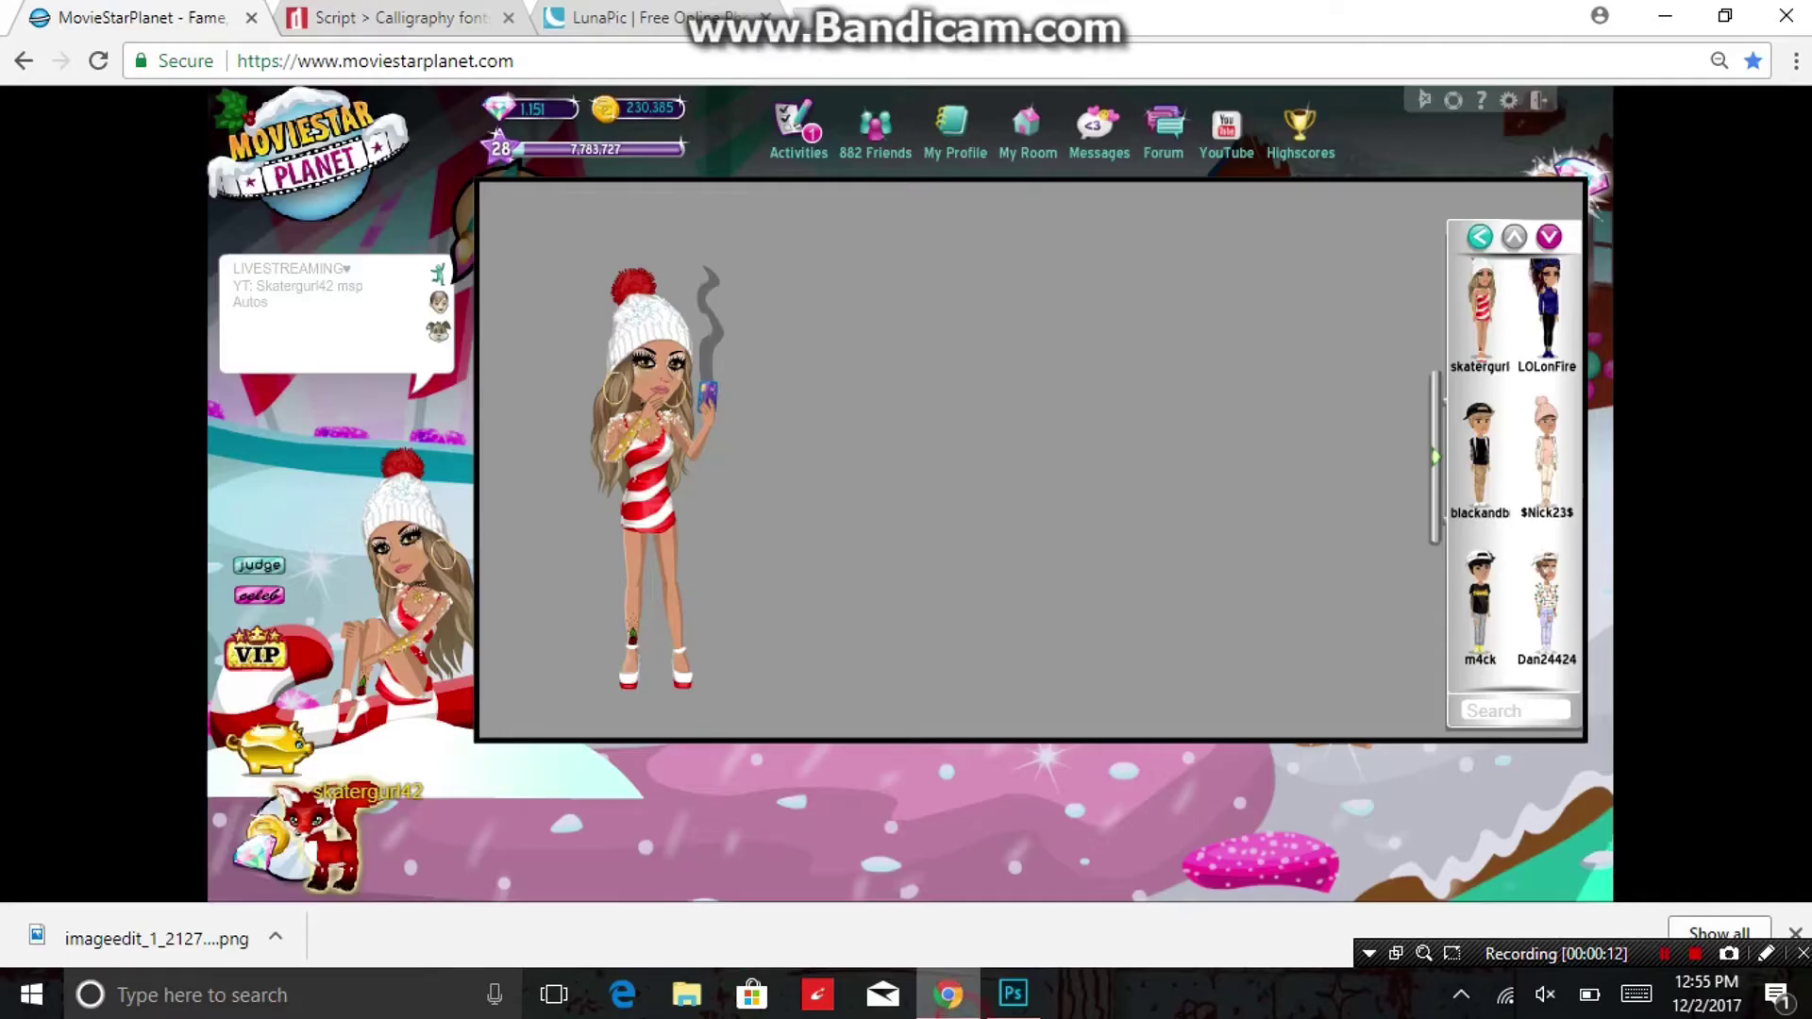
{"action": "left_click", "coordinate": [392, 19]}
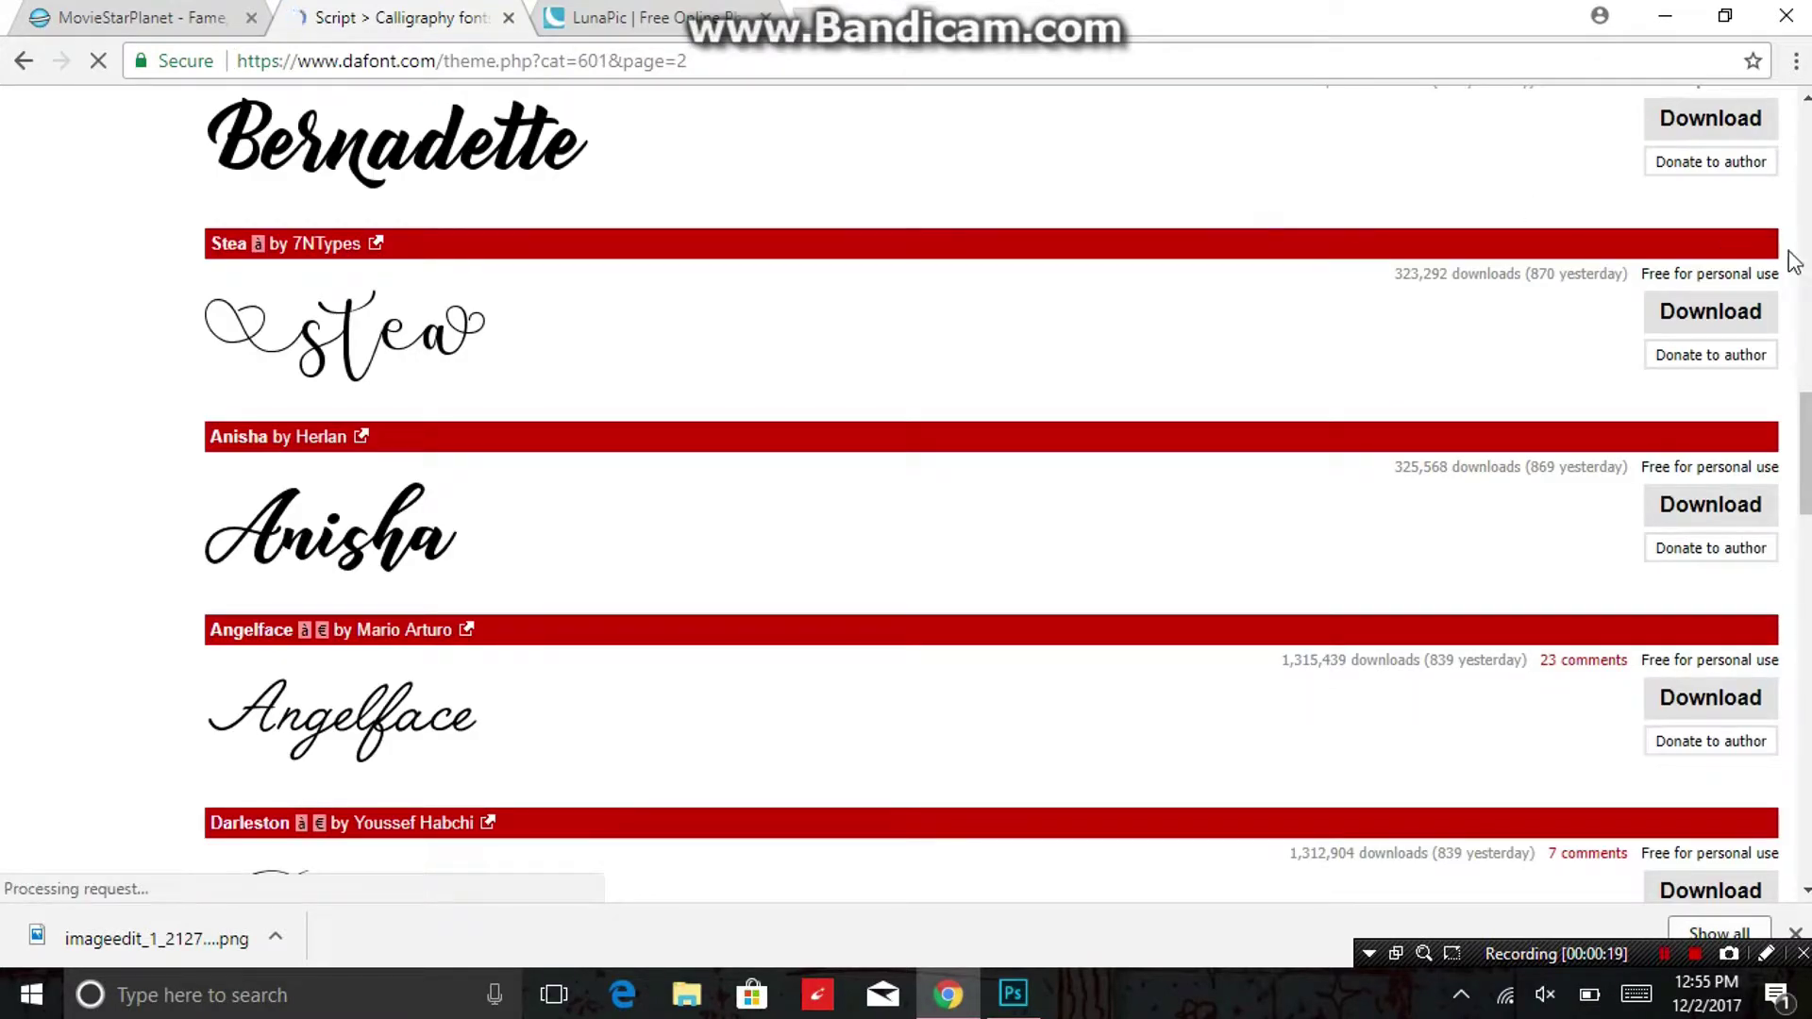
{"action": "scroll", "coordinate": [1798, 170], "scroll_direction": "up", "scroll_amount": 15}
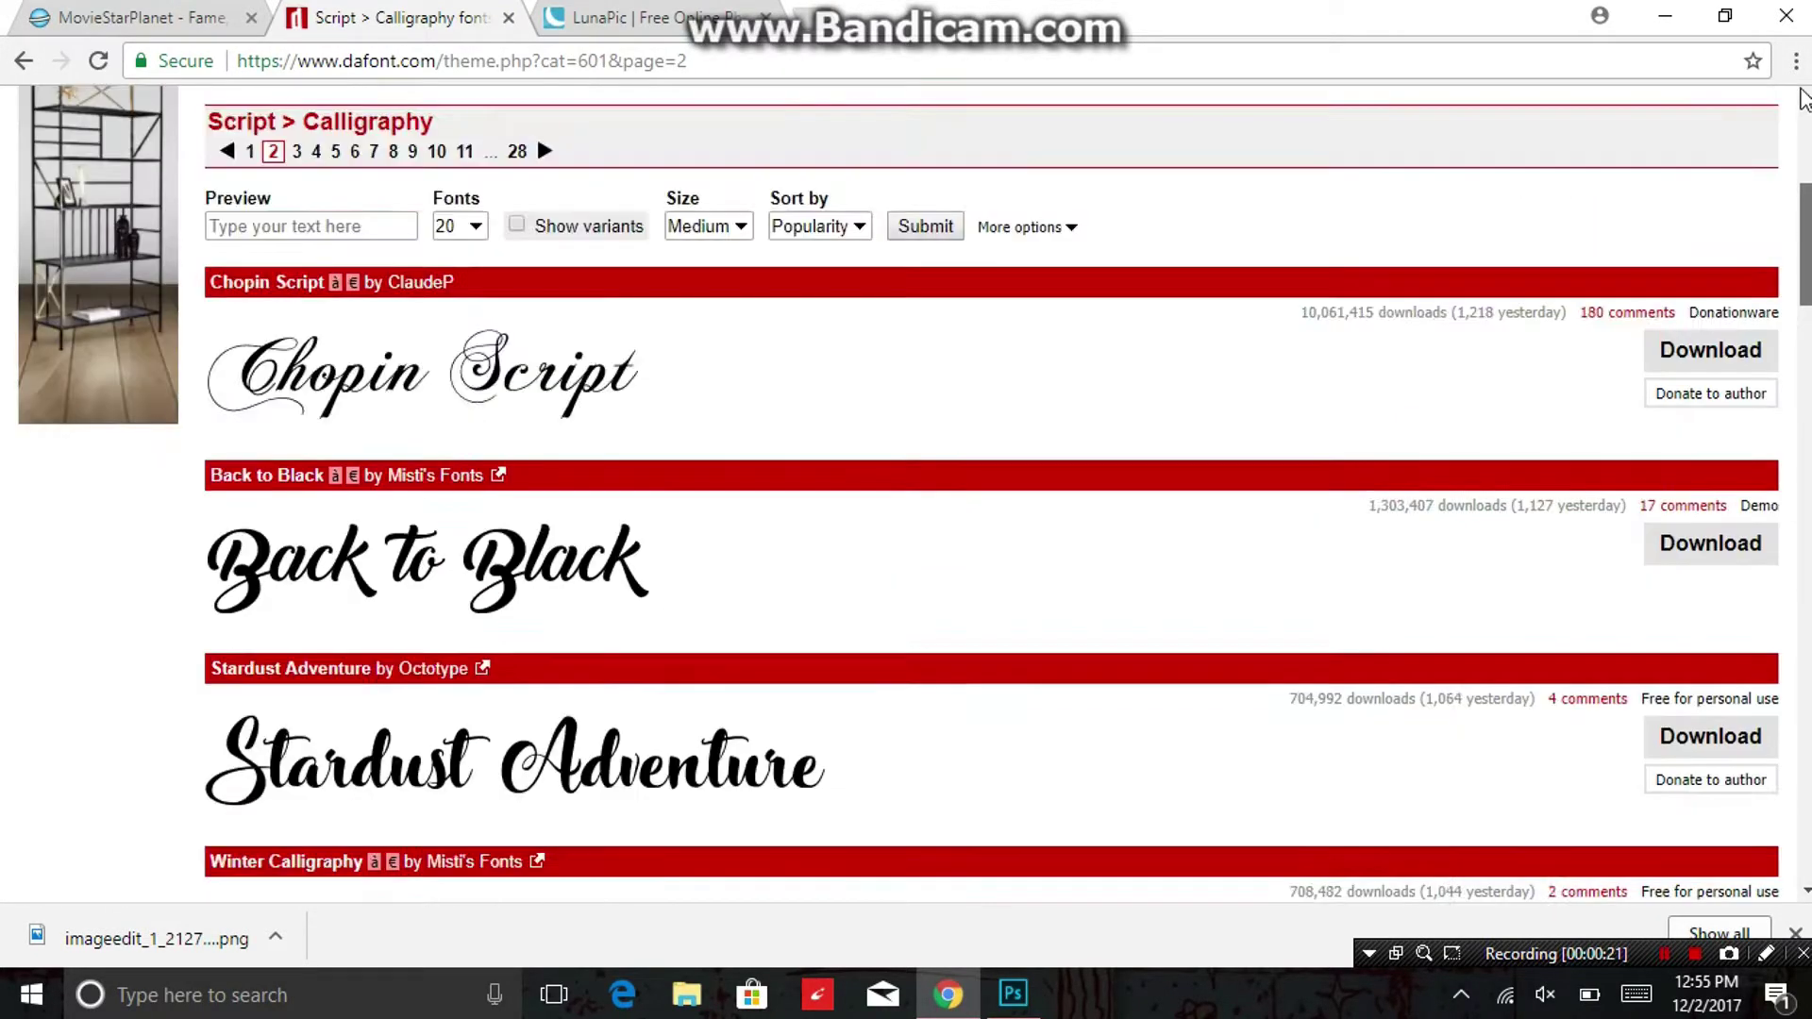
{"action": "scroll", "coordinate": [1803, 97], "scroll_direction": "up", "scroll_amount": 5}
{"action": "scroll", "coordinate": [1803, 97], "scroll_direction": "down", "scroll_amount": 2}
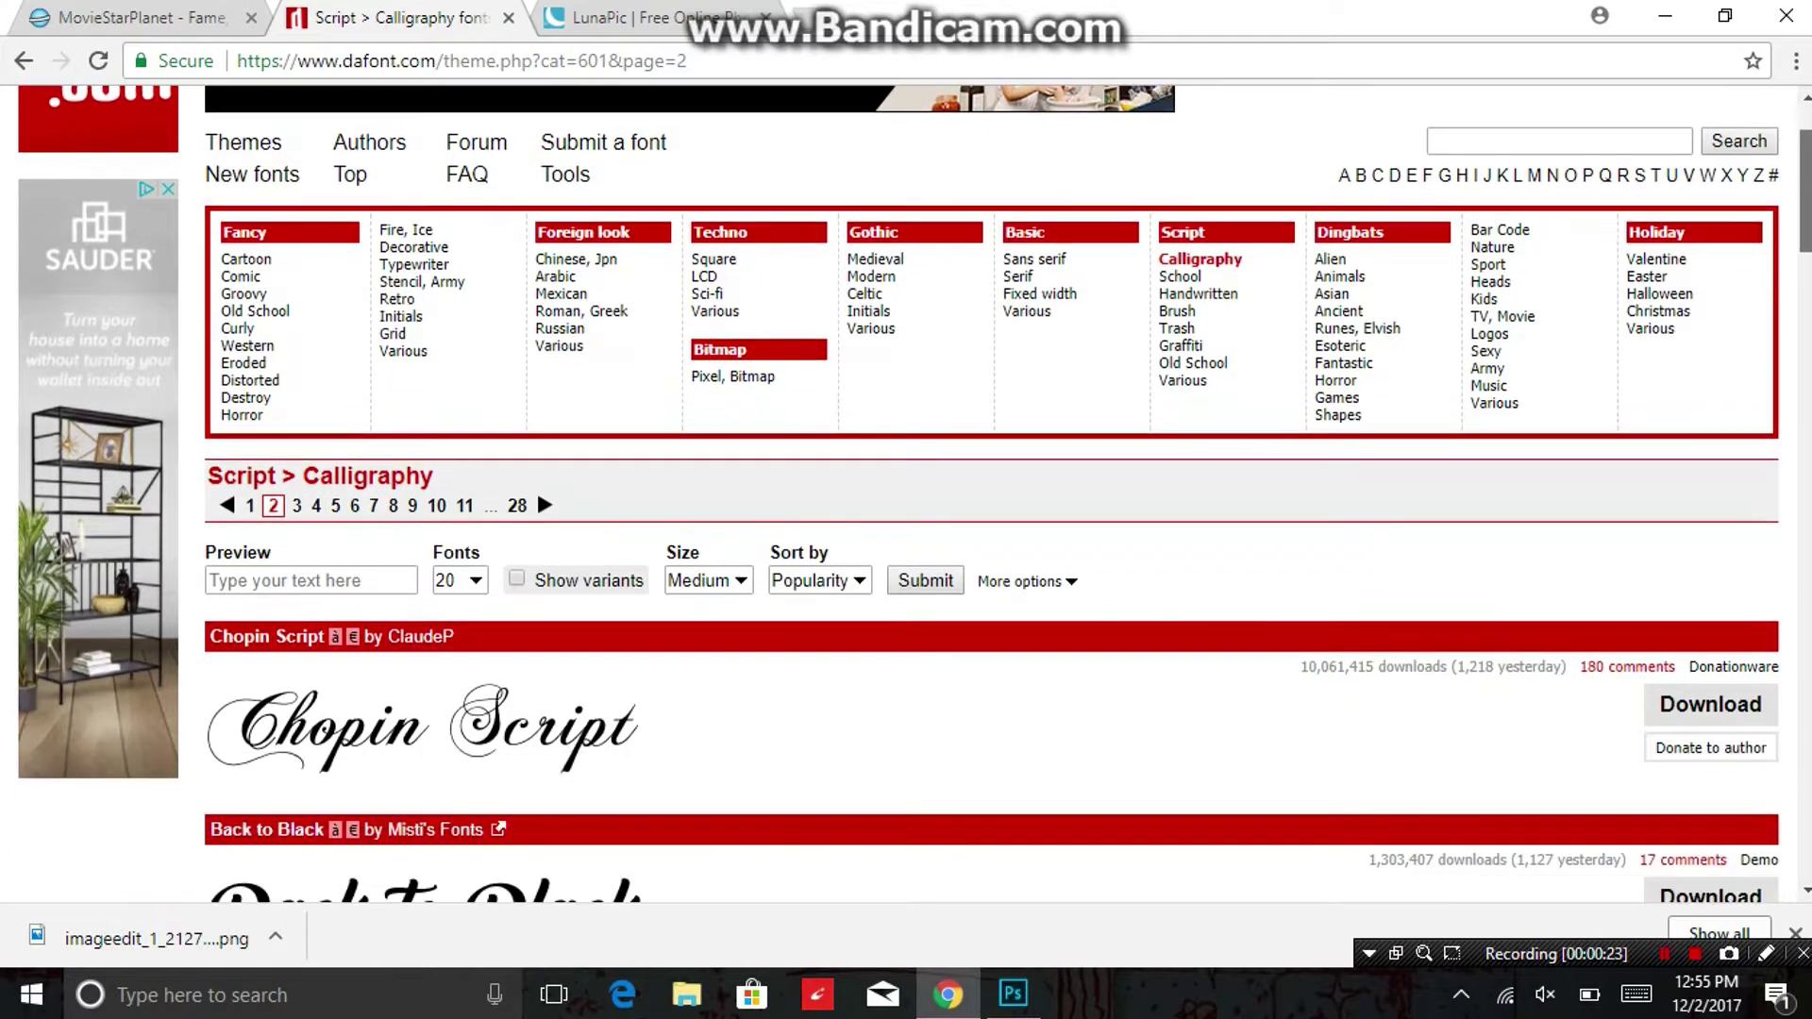
{"action": "scroll", "coordinate": [1661, 769], "scroll_direction": "down", "scroll_amount": 15}
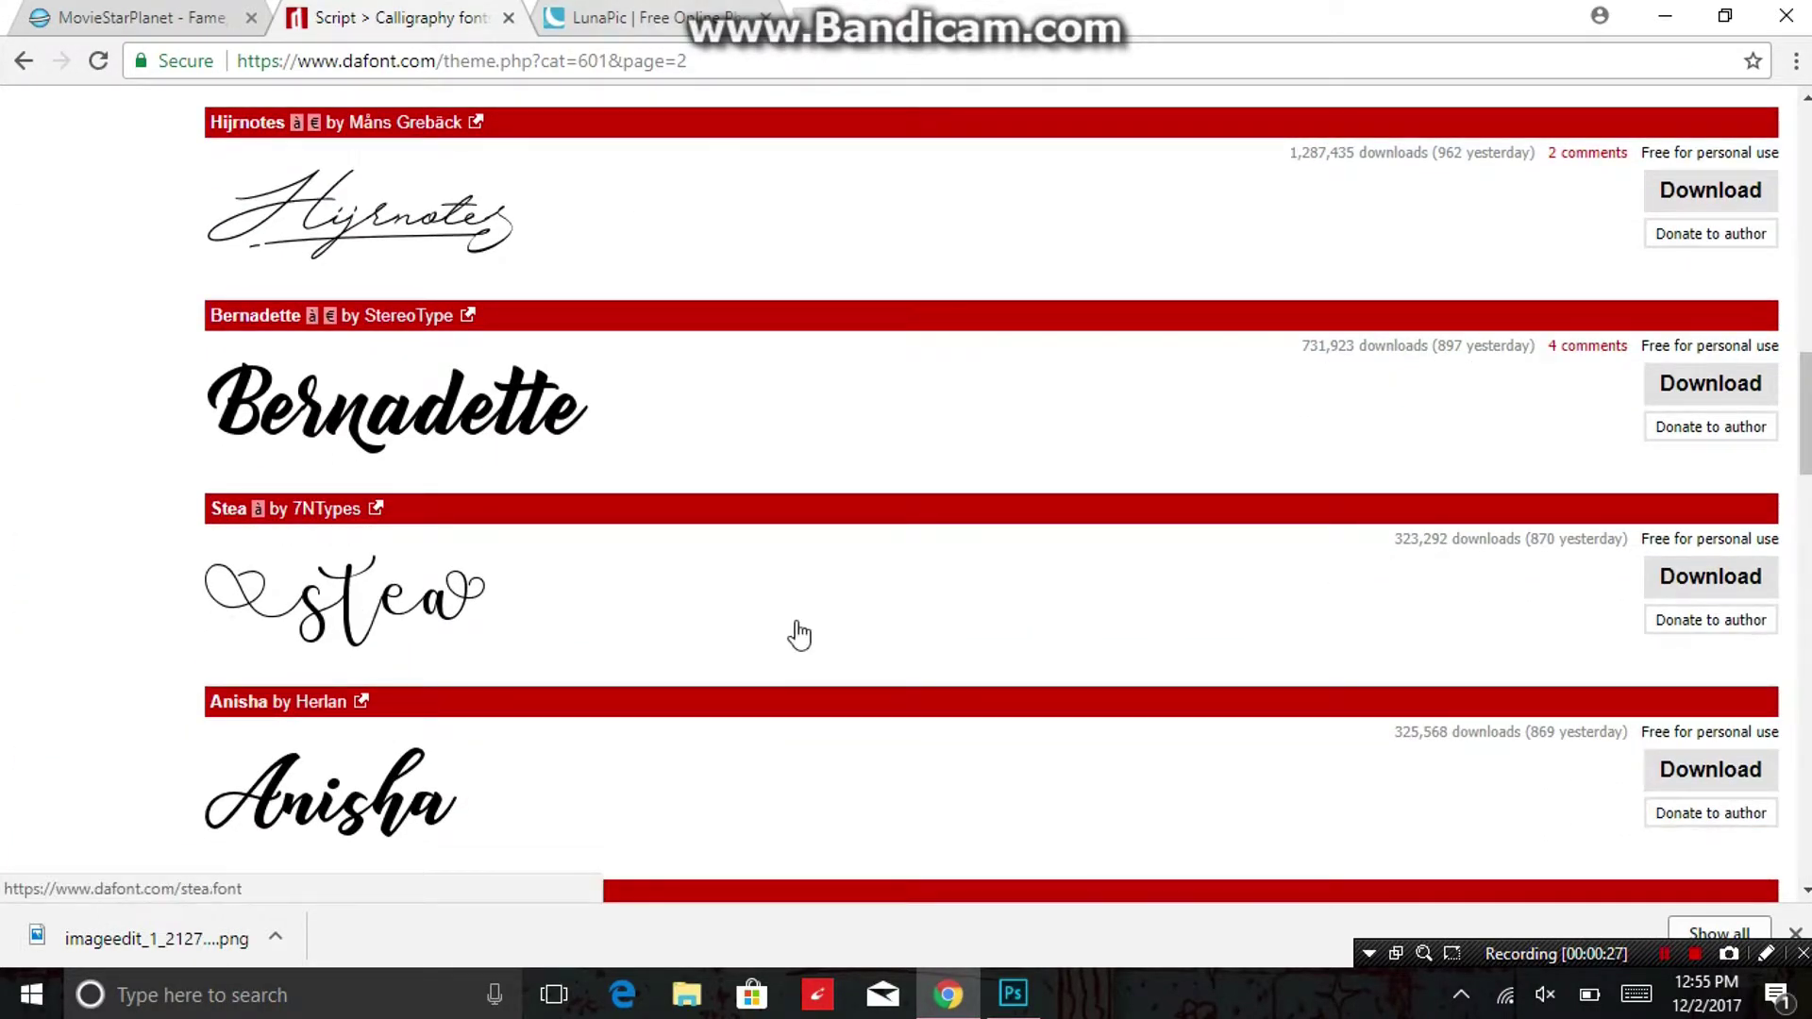
{"action": "left_click", "coordinate": [1013, 994]}
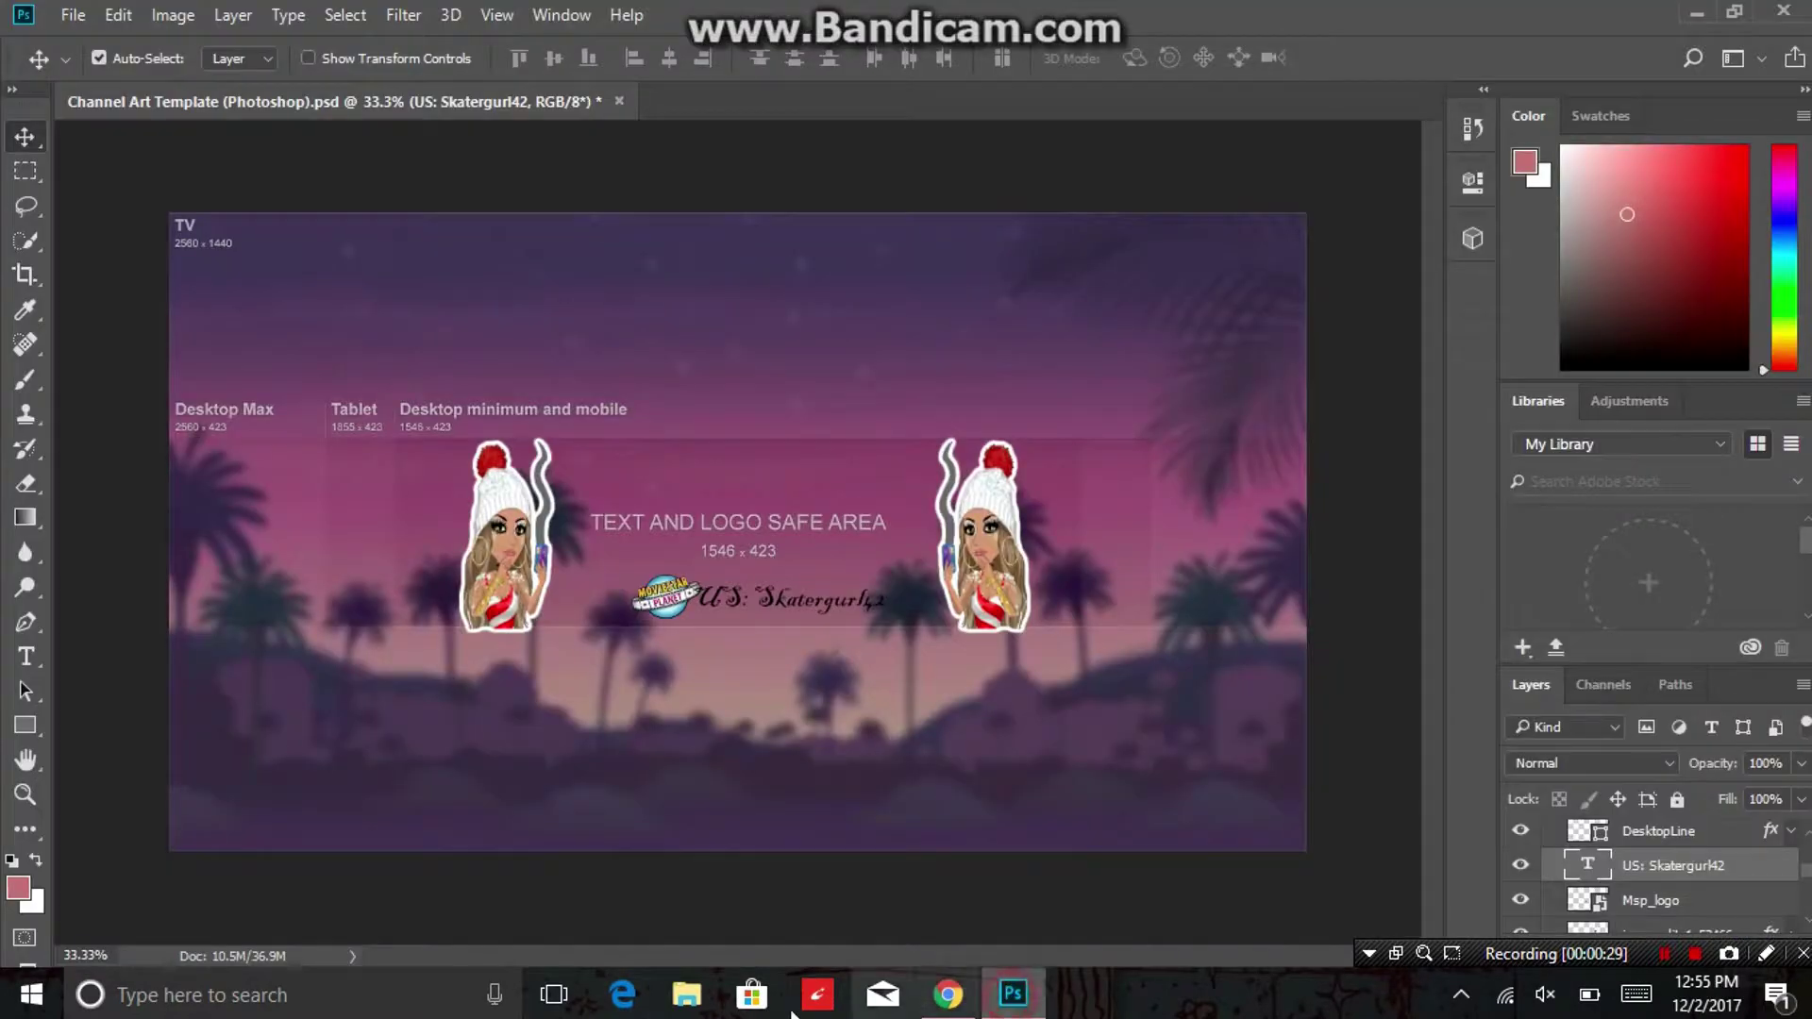
Install the Anisha Free OpenType font from the anisha archive in the Downloads folder and close the windows.
{"action": "left_click", "coordinate": [687, 994]}
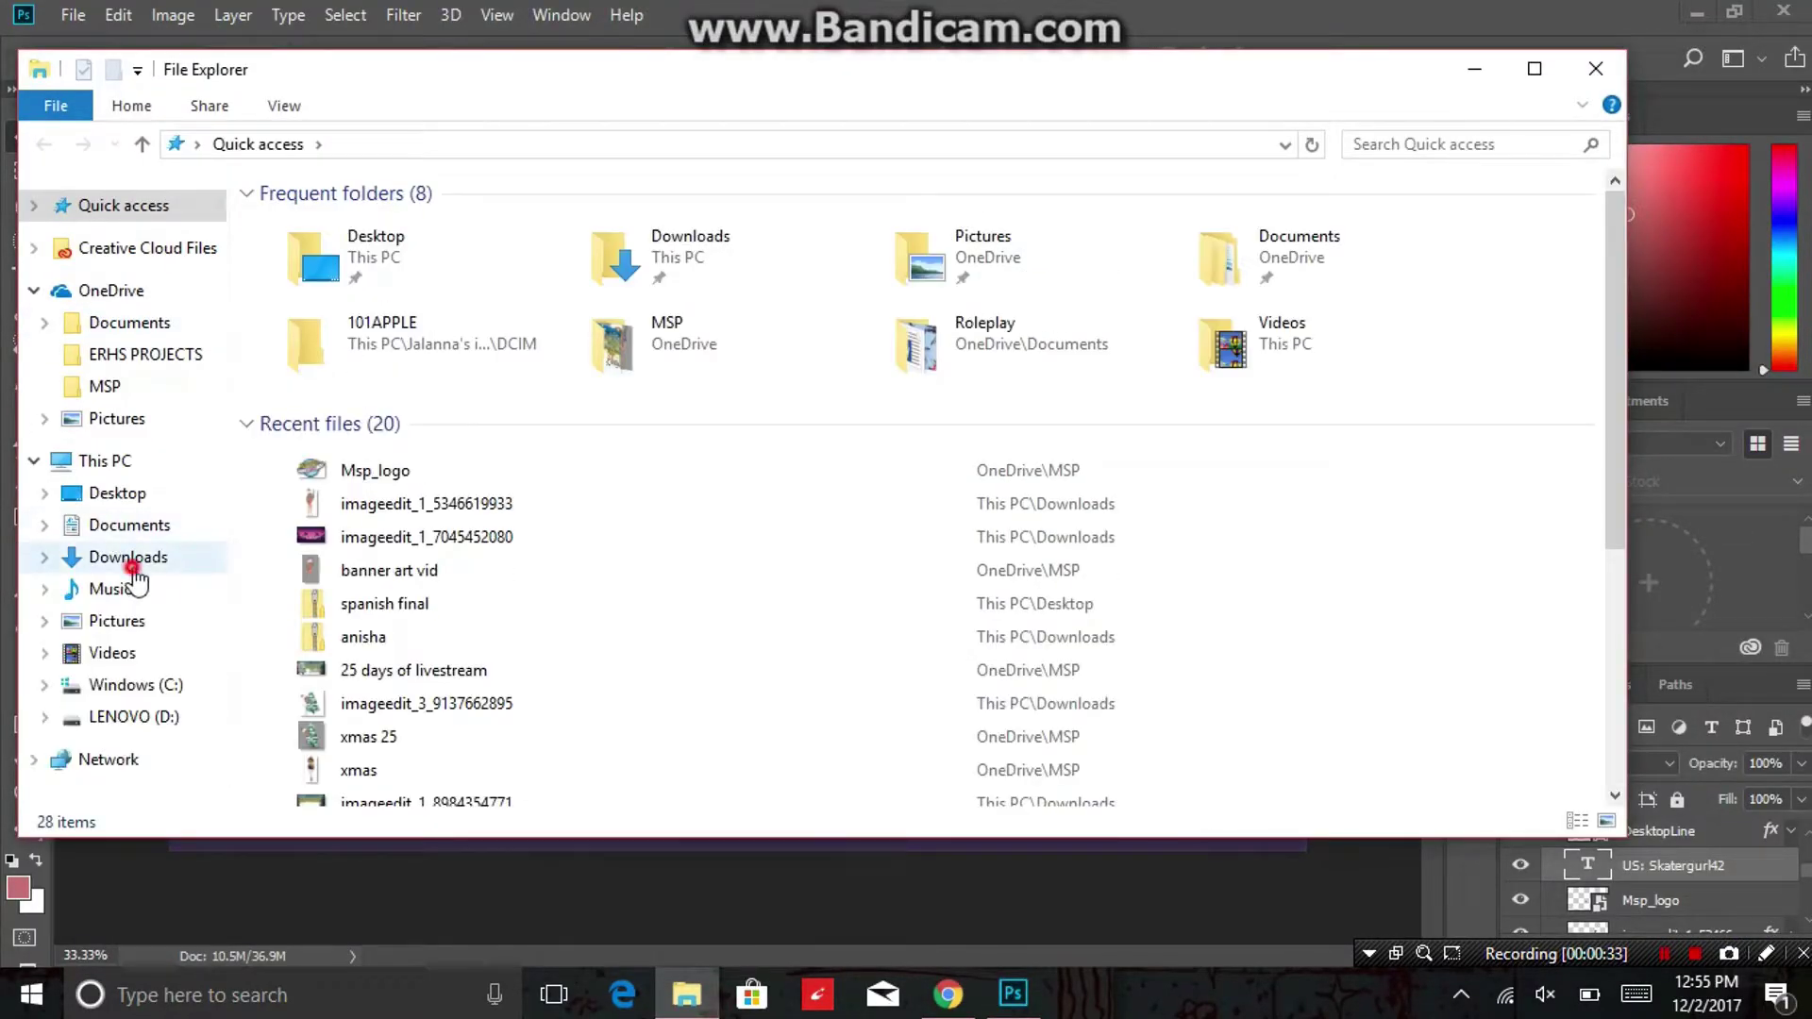
{"action": "left_click", "coordinate": [124, 557]}
{"action": "left_click", "coordinate": [320, 262]}
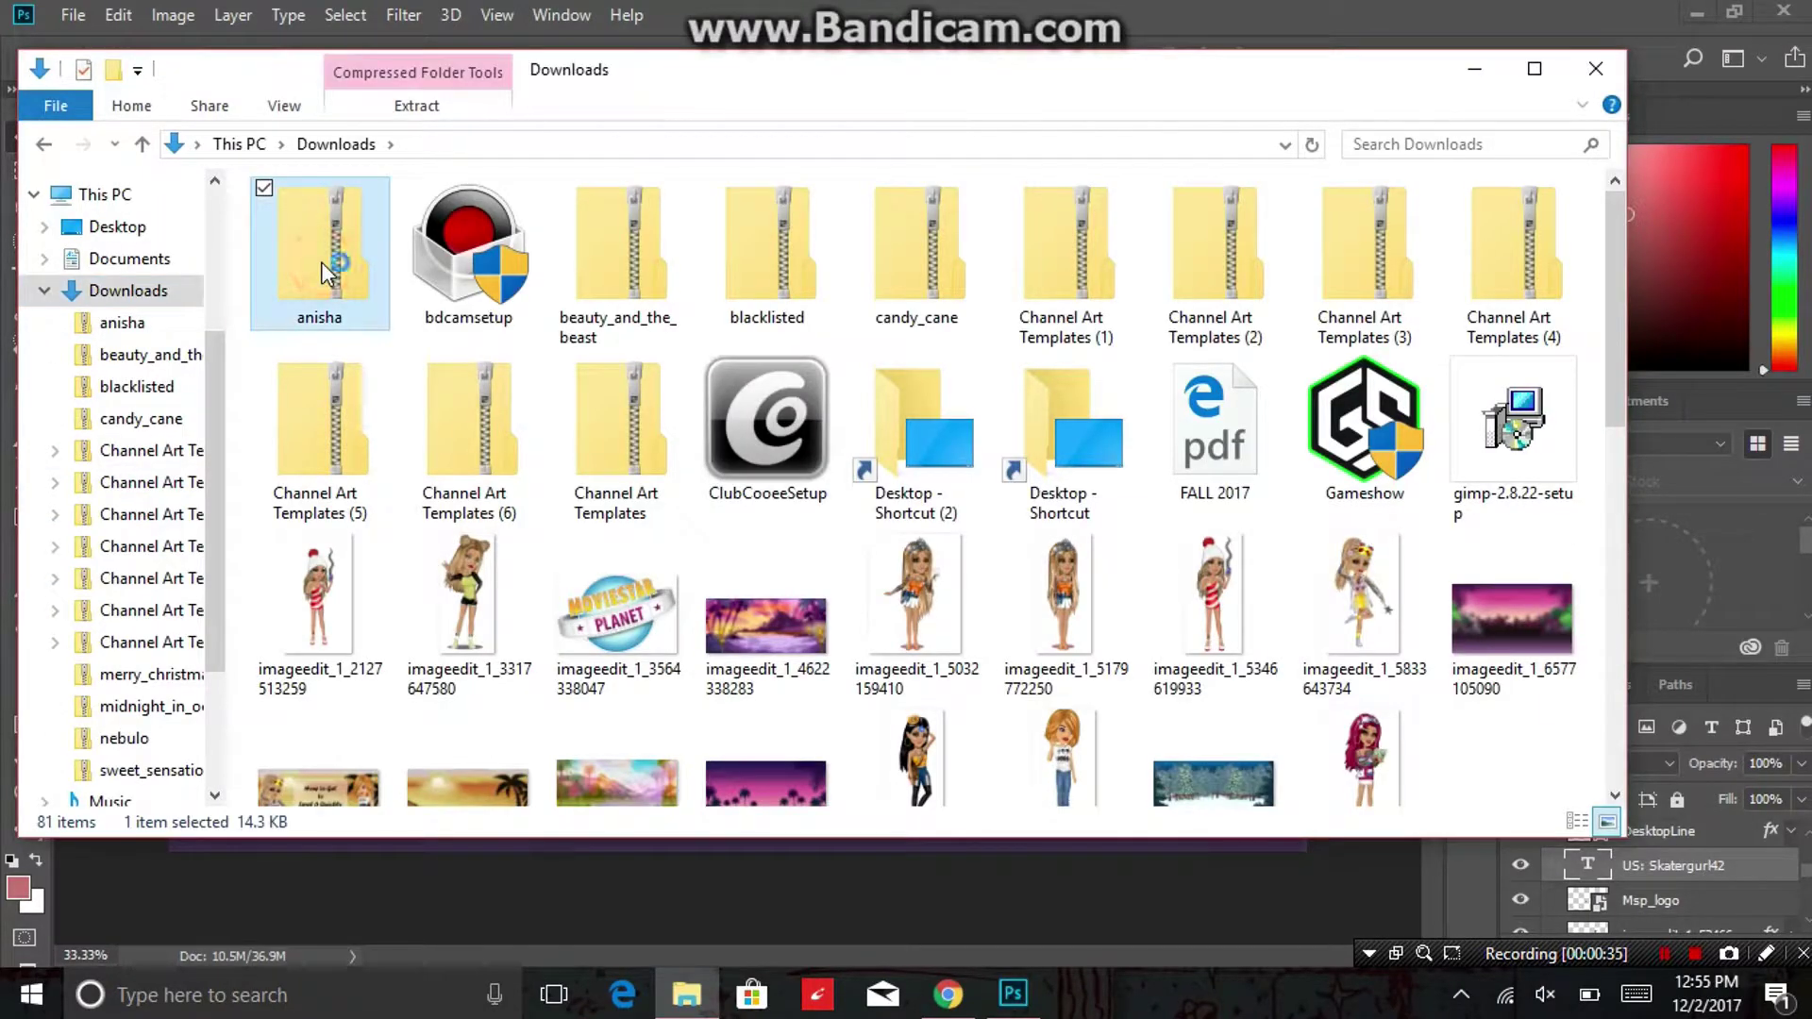
{"action": "double_click", "coordinate": [321, 262]}
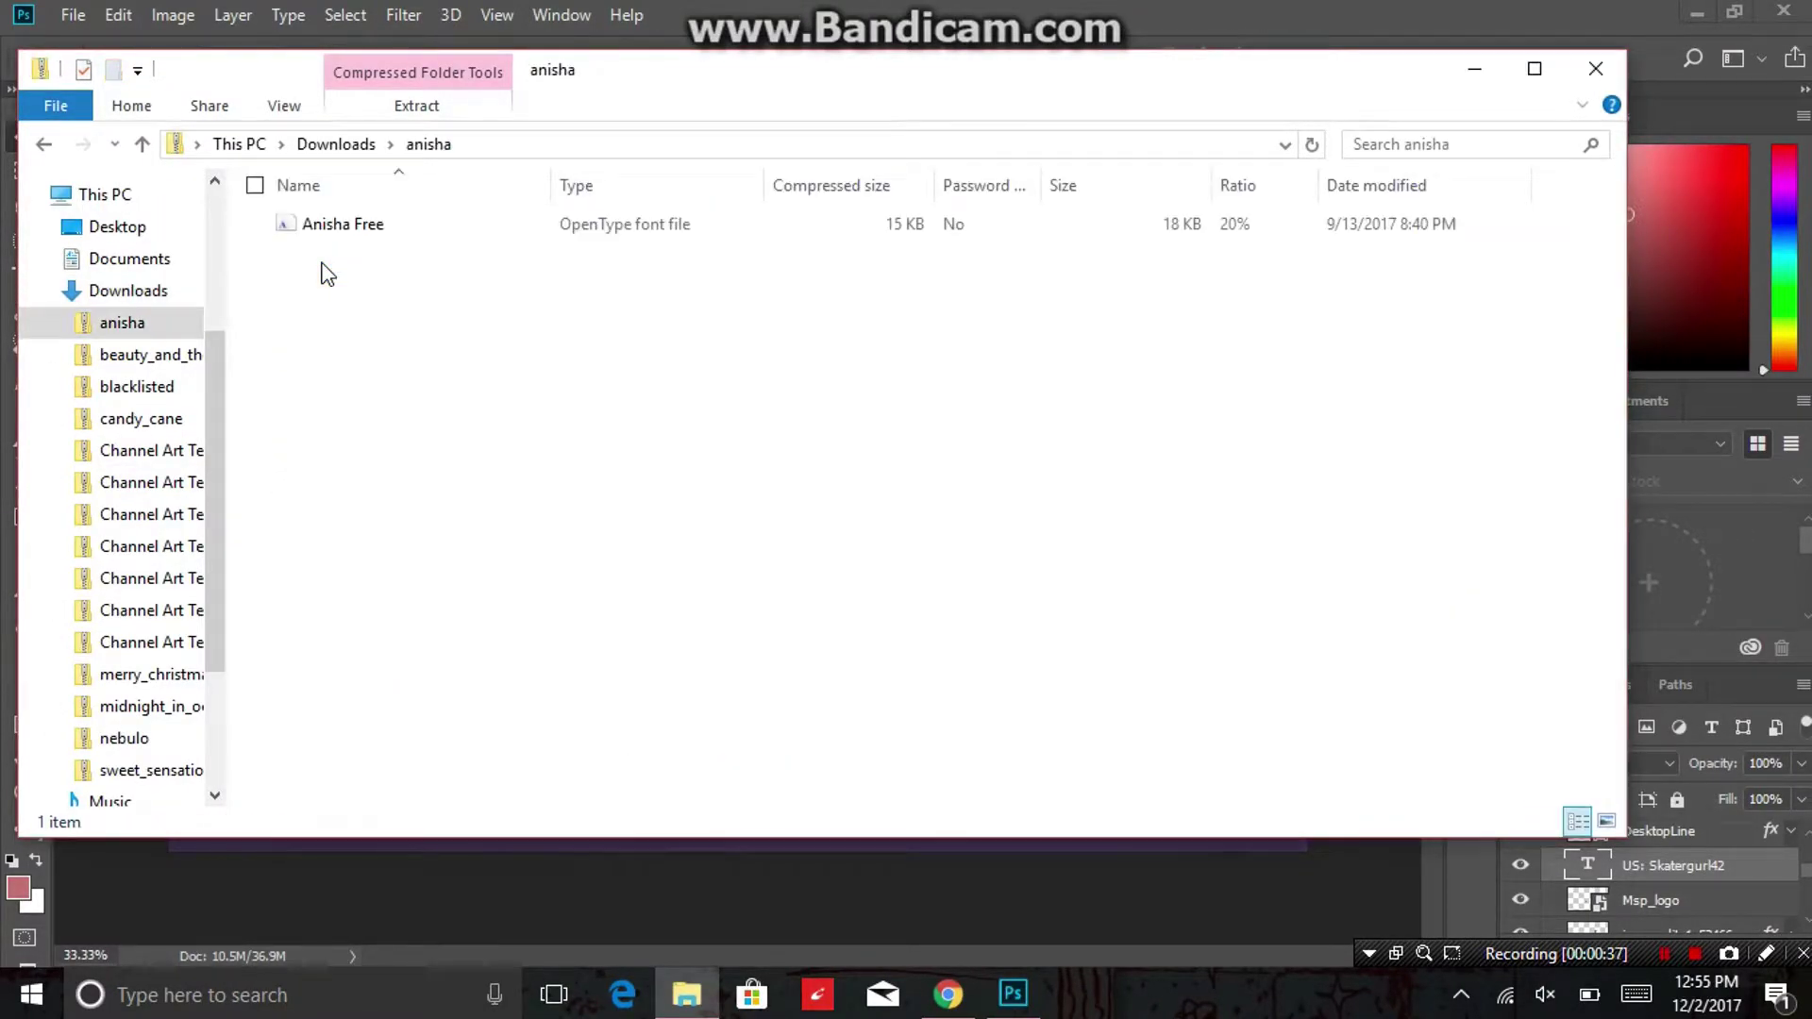
{"action": "double_click", "coordinate": [368, 231]}
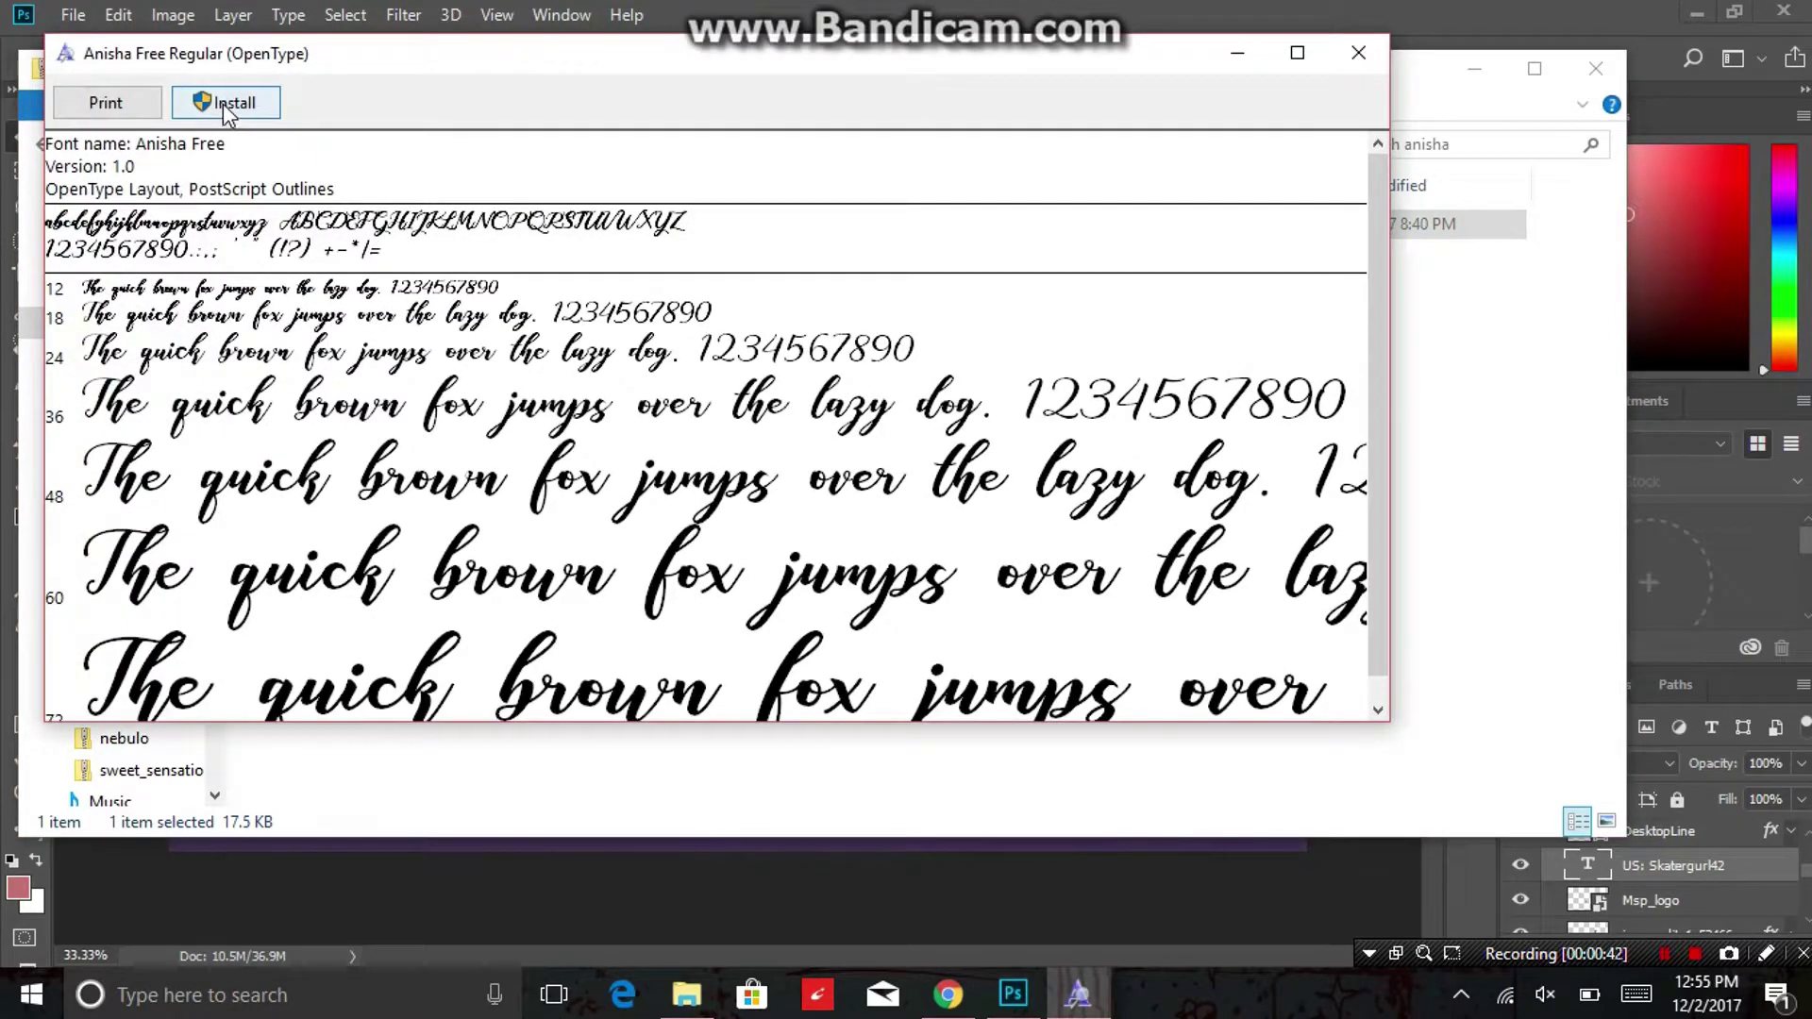
{"action": "left_click", "coordinate": [227, 103]}
{"action": "left_click", "coordinate": [1359, 53]}
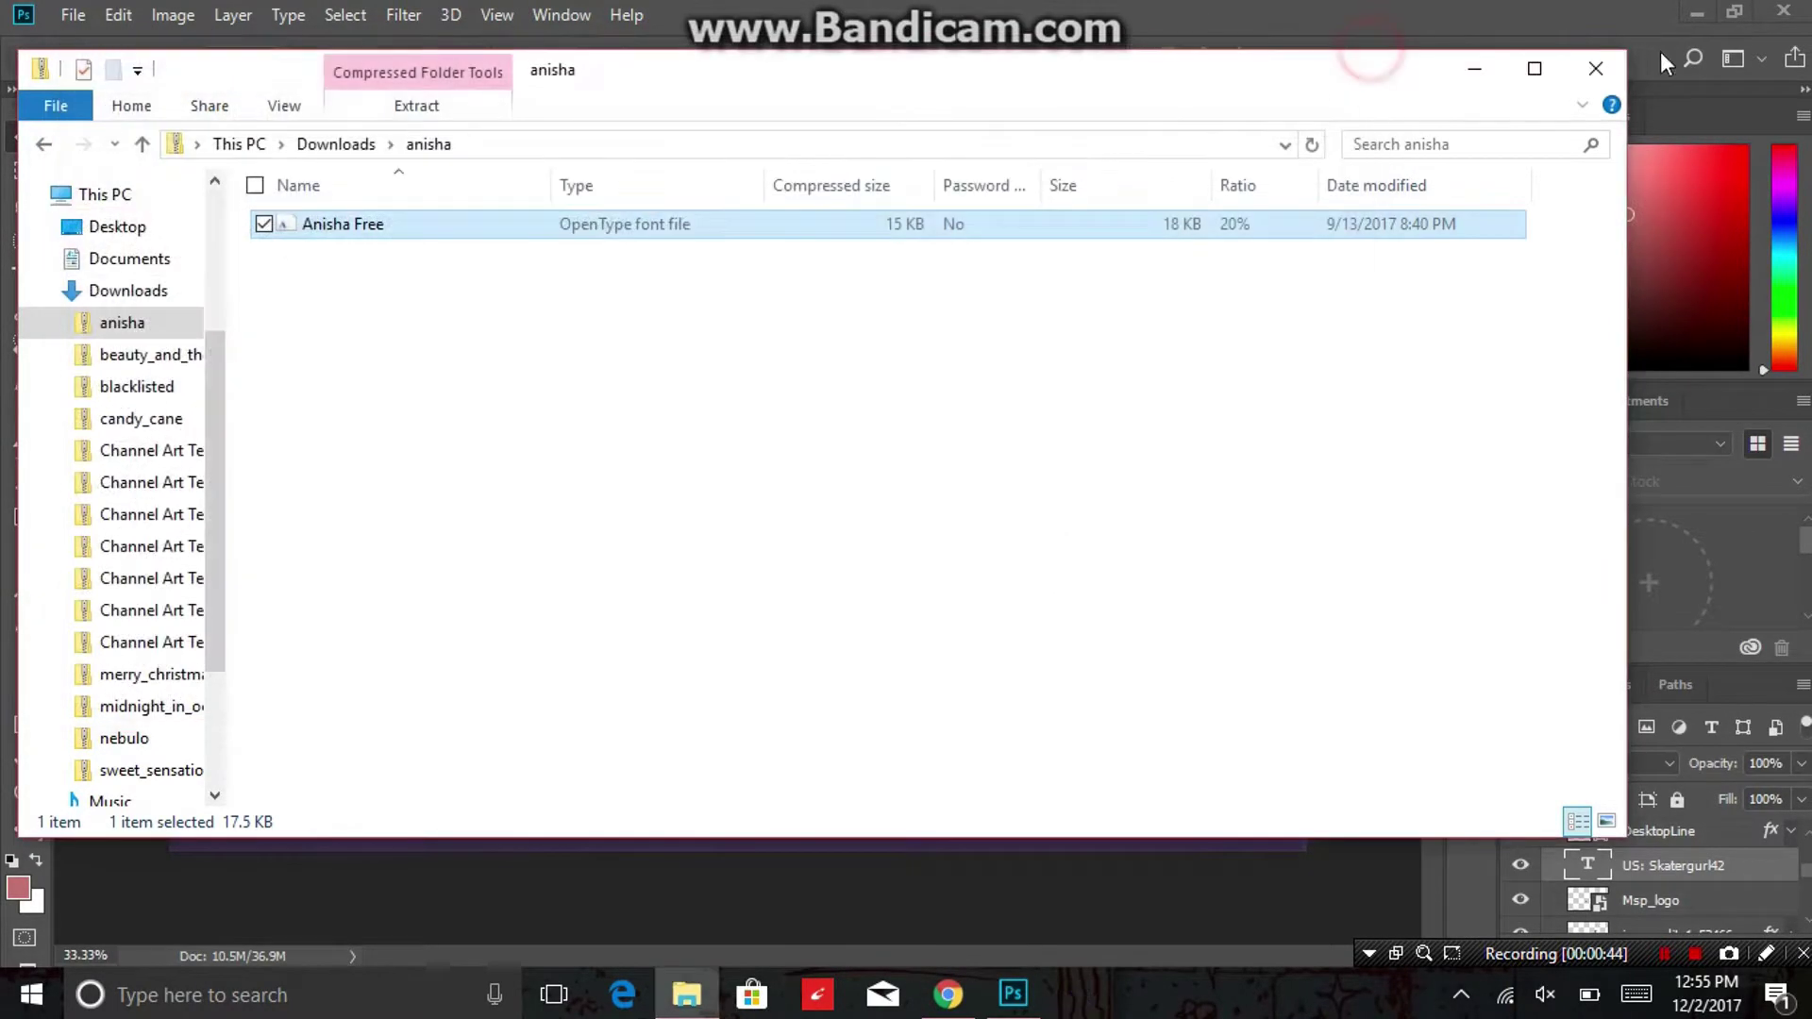
{"action": "left_click", "coordinate": [1597, 70]}
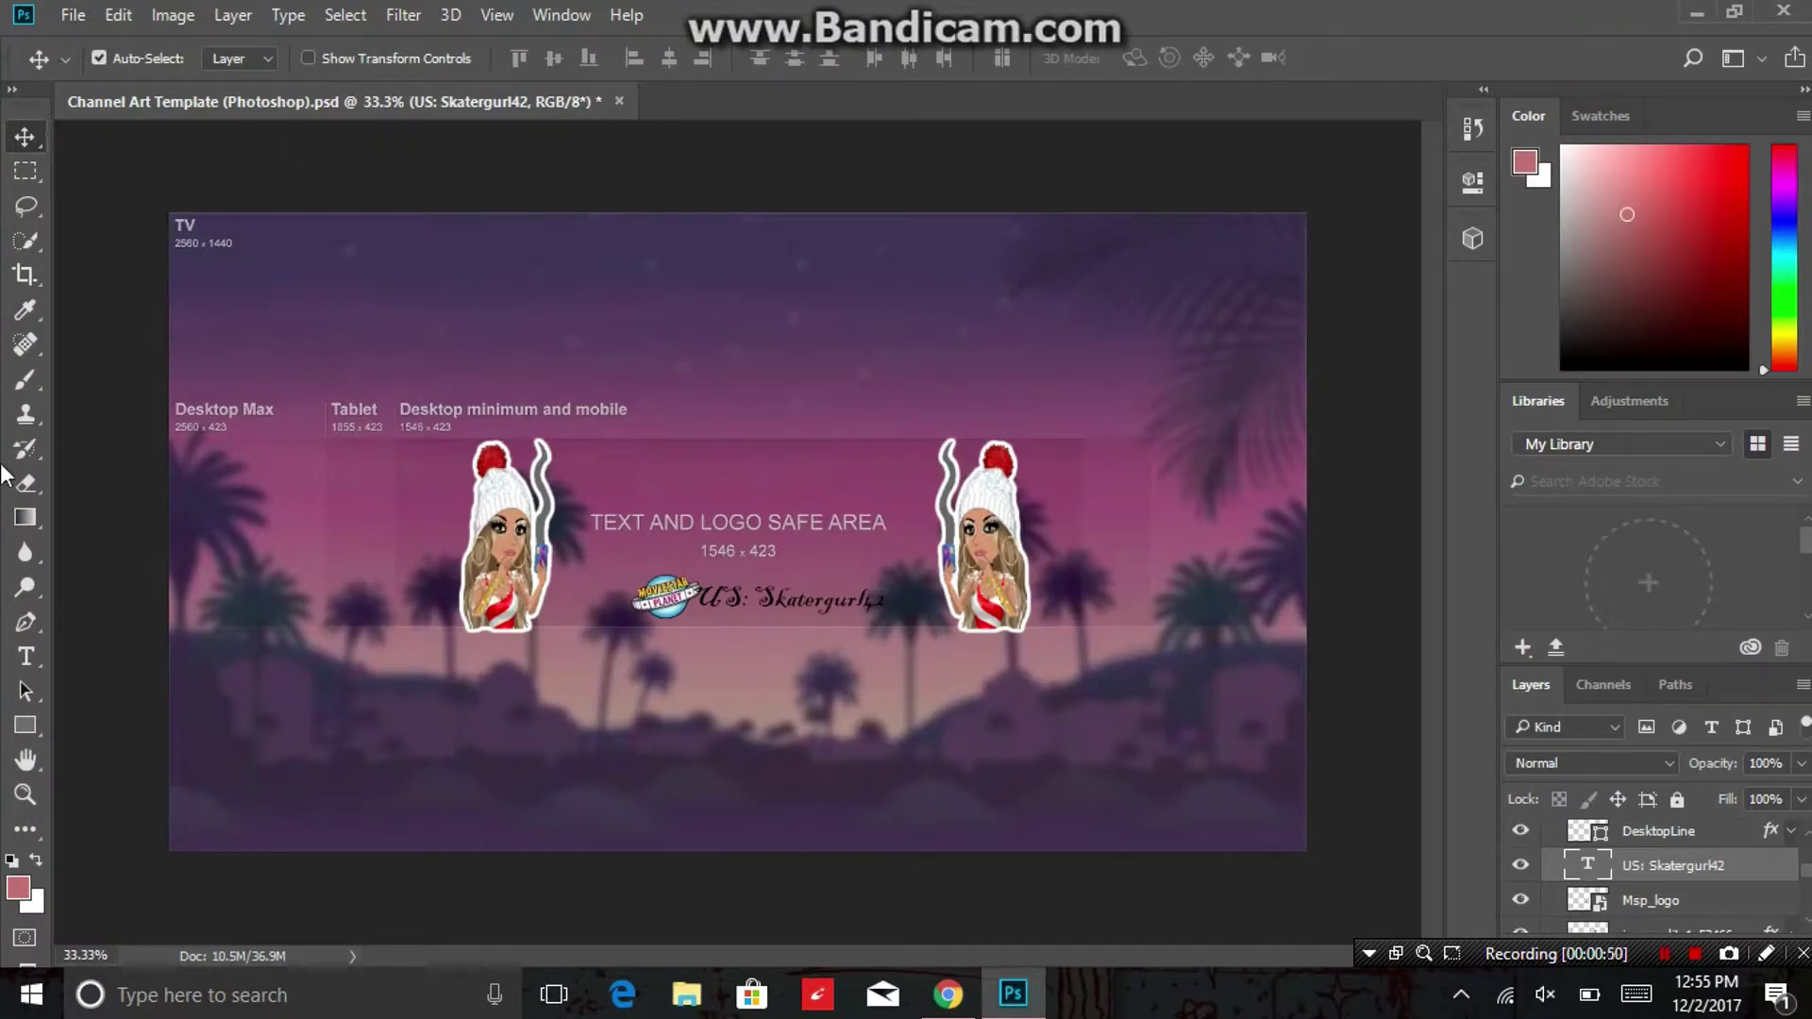
Create a text box above the logo, between the two characters, with the font set to Anisha Free at 48 pt.
{"action": "left_click", "coordinate": [25, 667]}
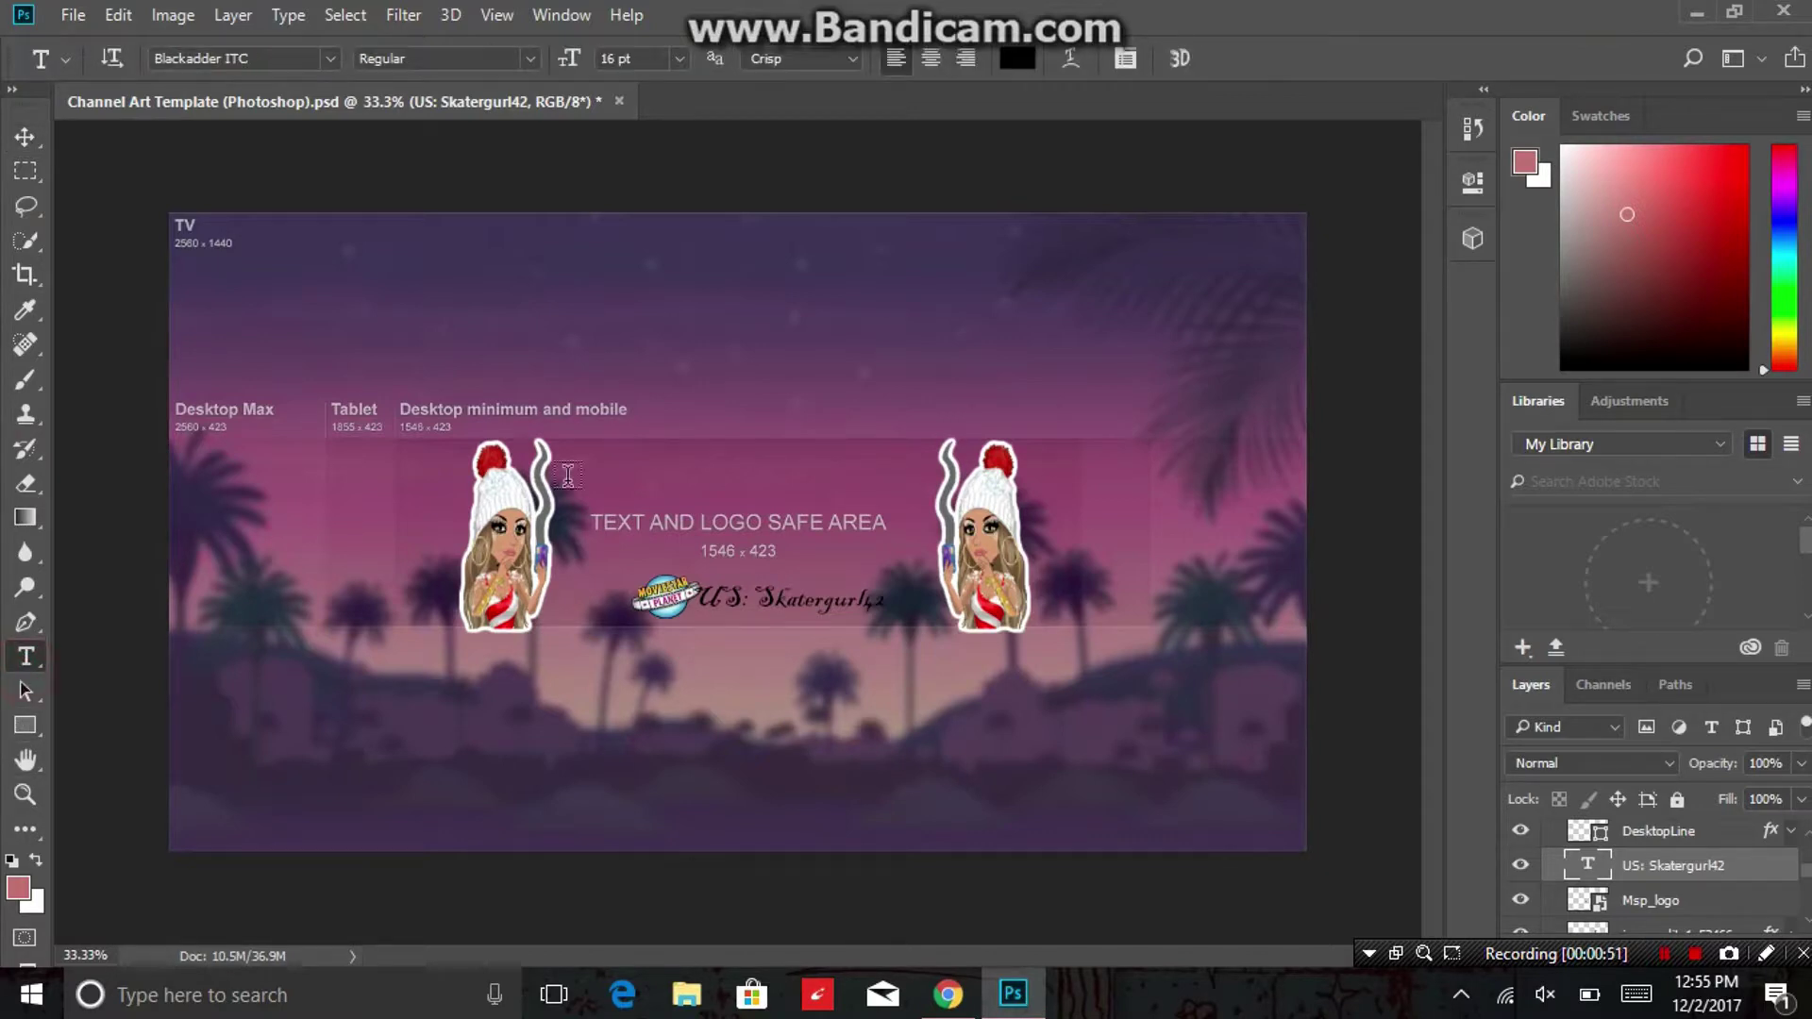
{"action": "left_click_drag", "start_coordinate": [590, 466], "coordinate": [903, 544]}
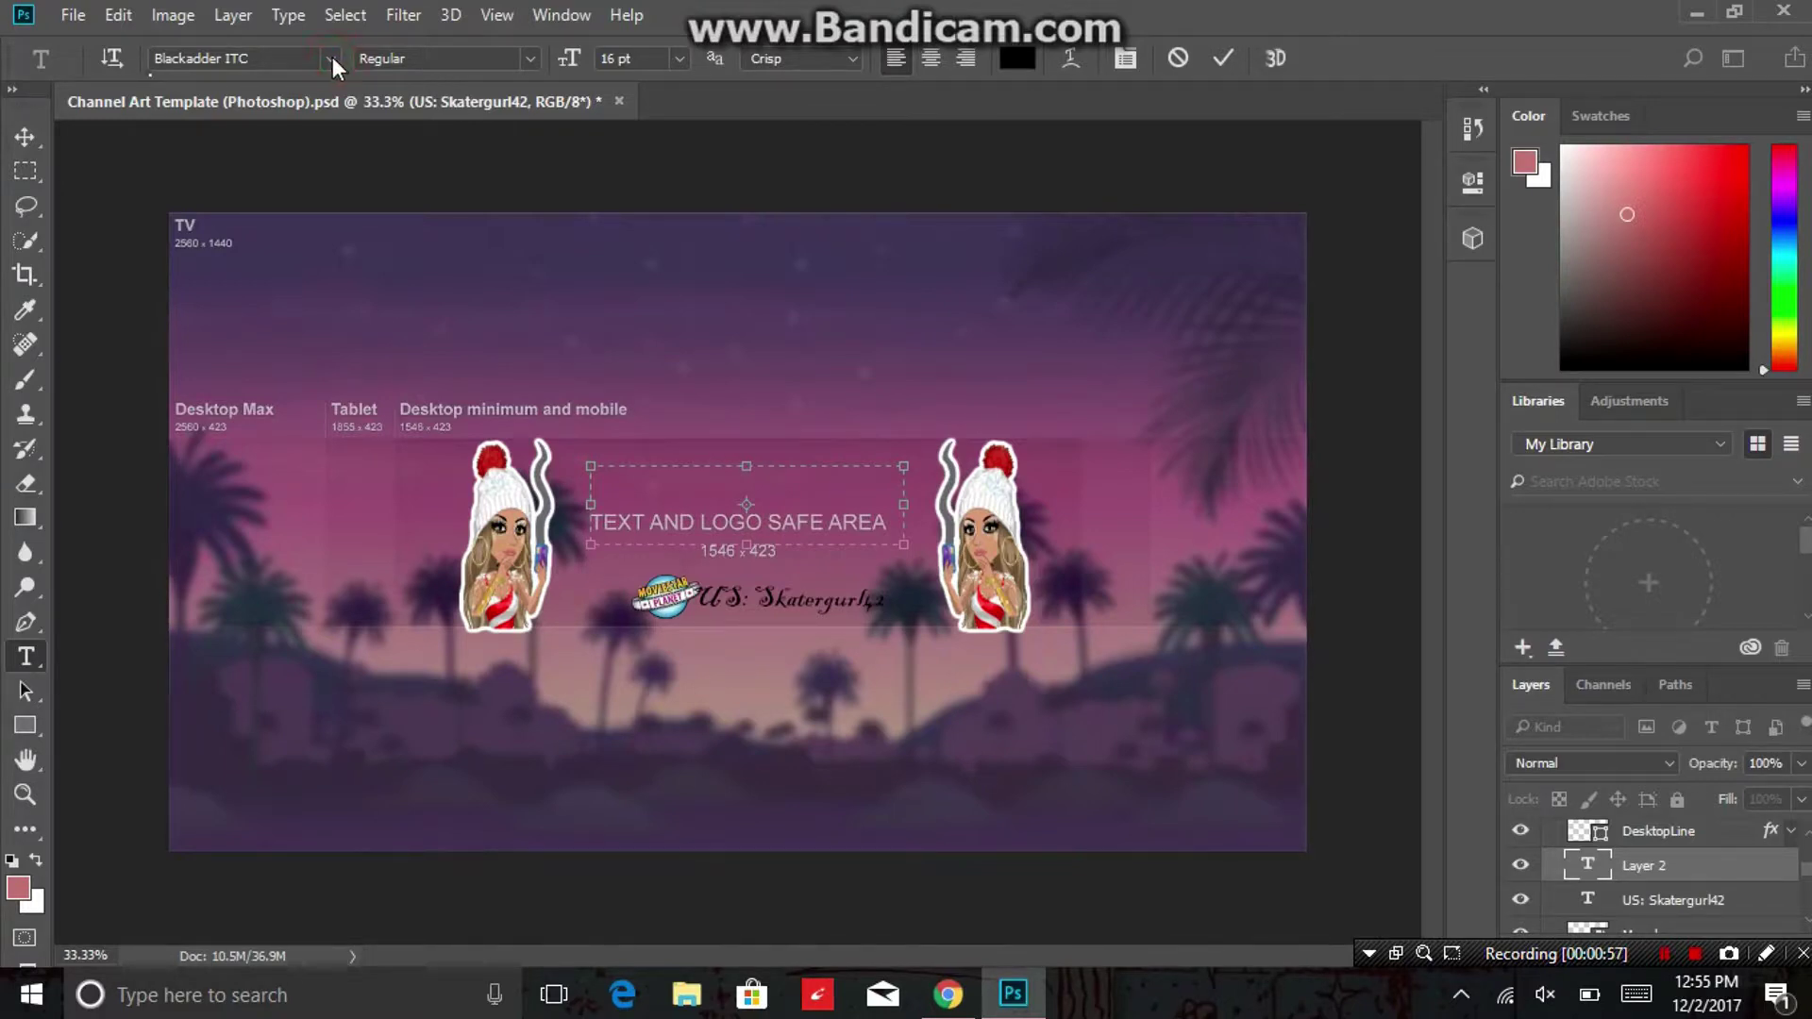
{"action": "left_click", "coordinate": [272, 52]}
{"action": "left_click", "coordinate": [331, 58]}
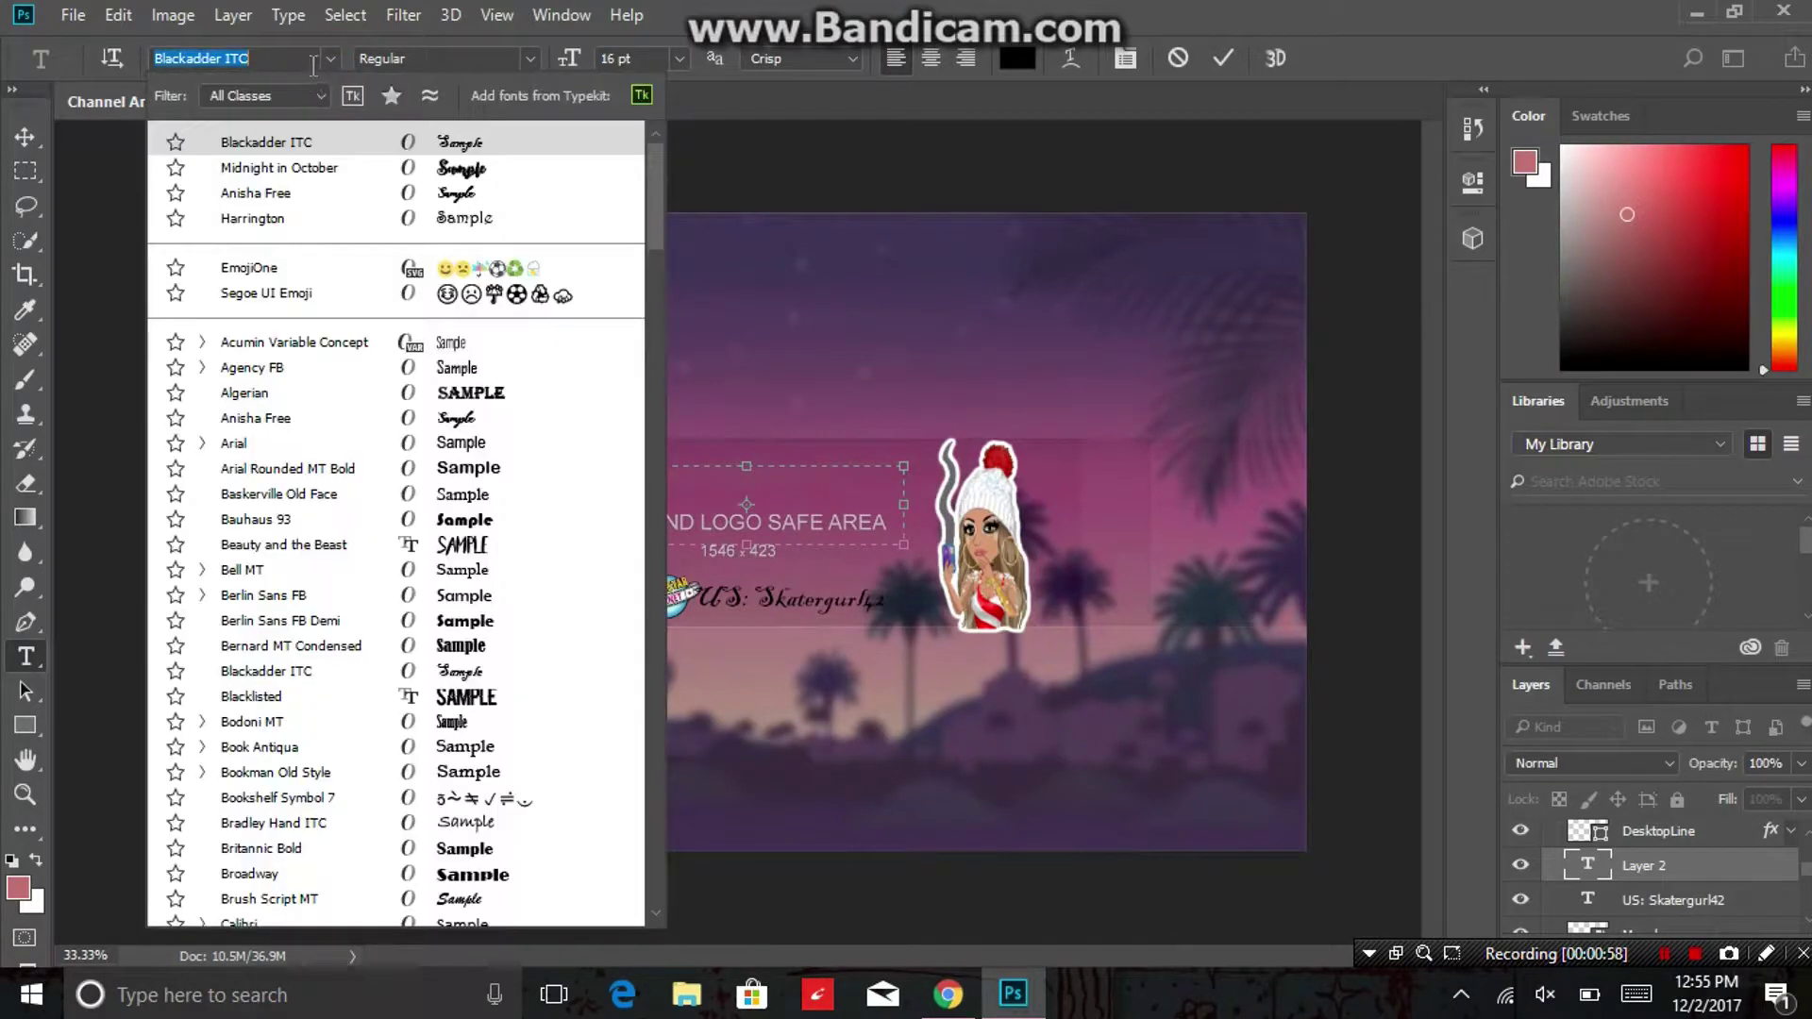
{"action": "left_click", "coordinate": [362, 431]}
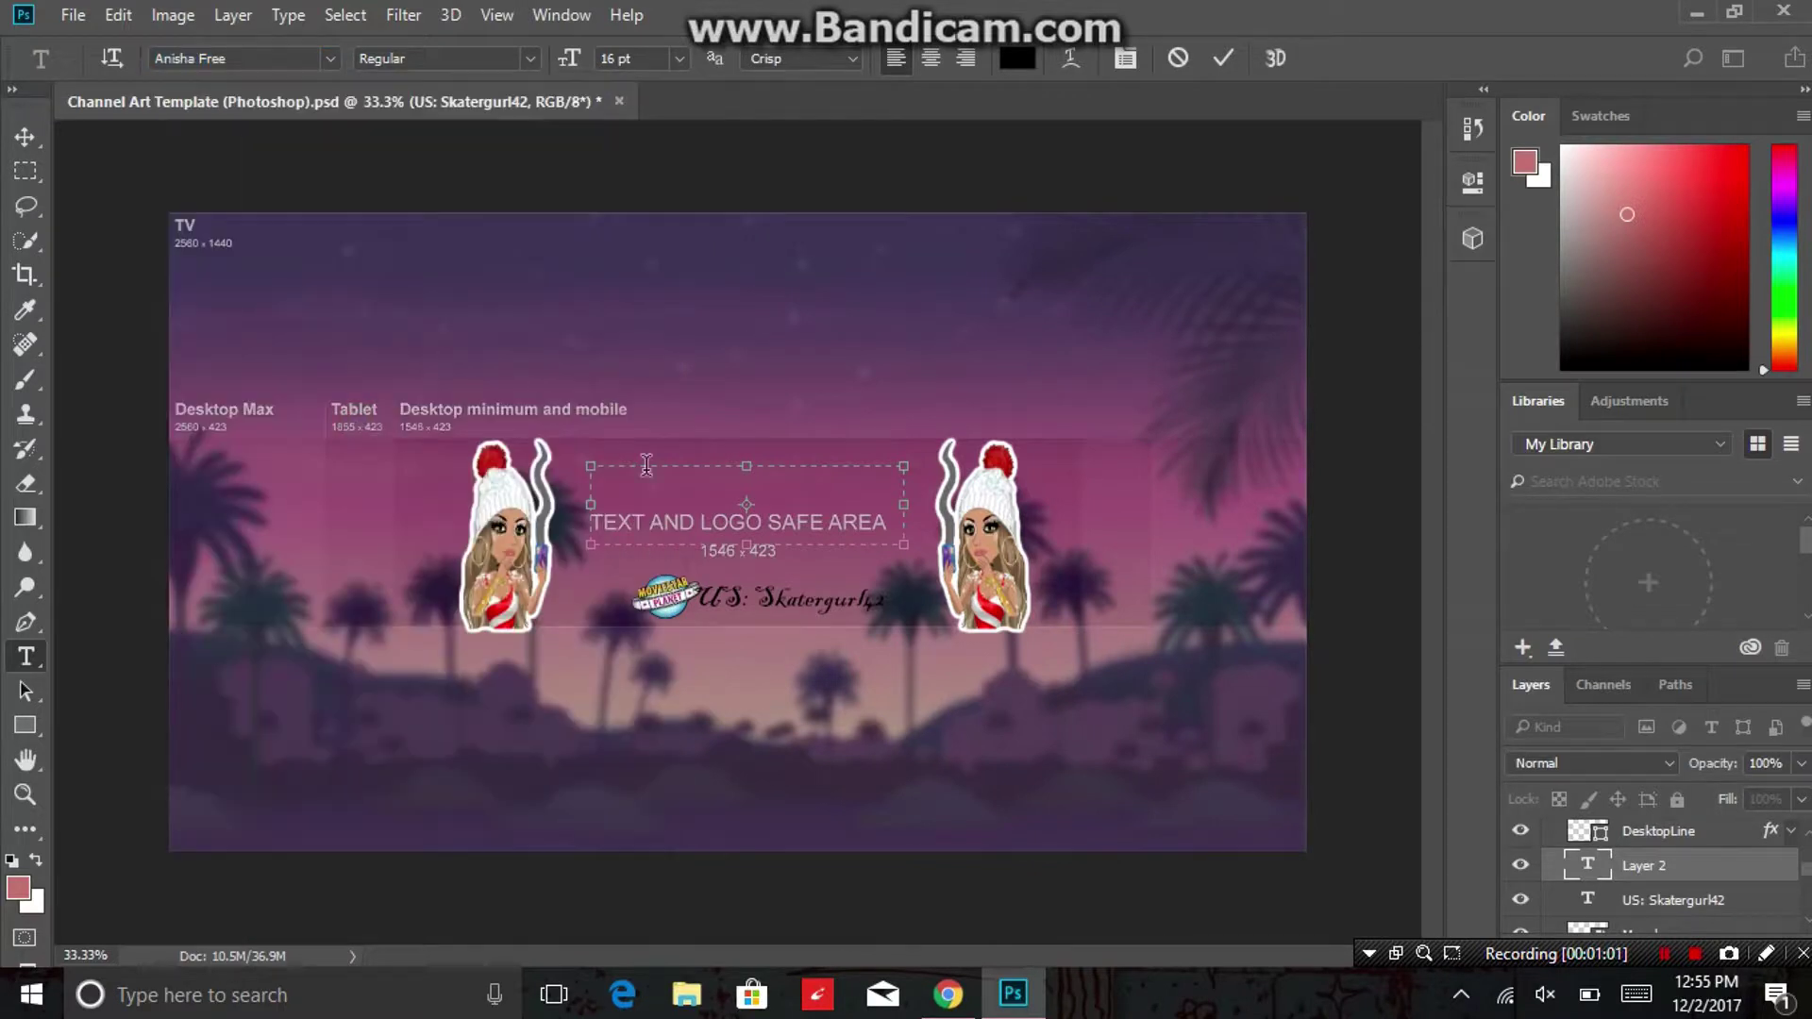
{"action": "left_click", "coordinate": [680, 59]}
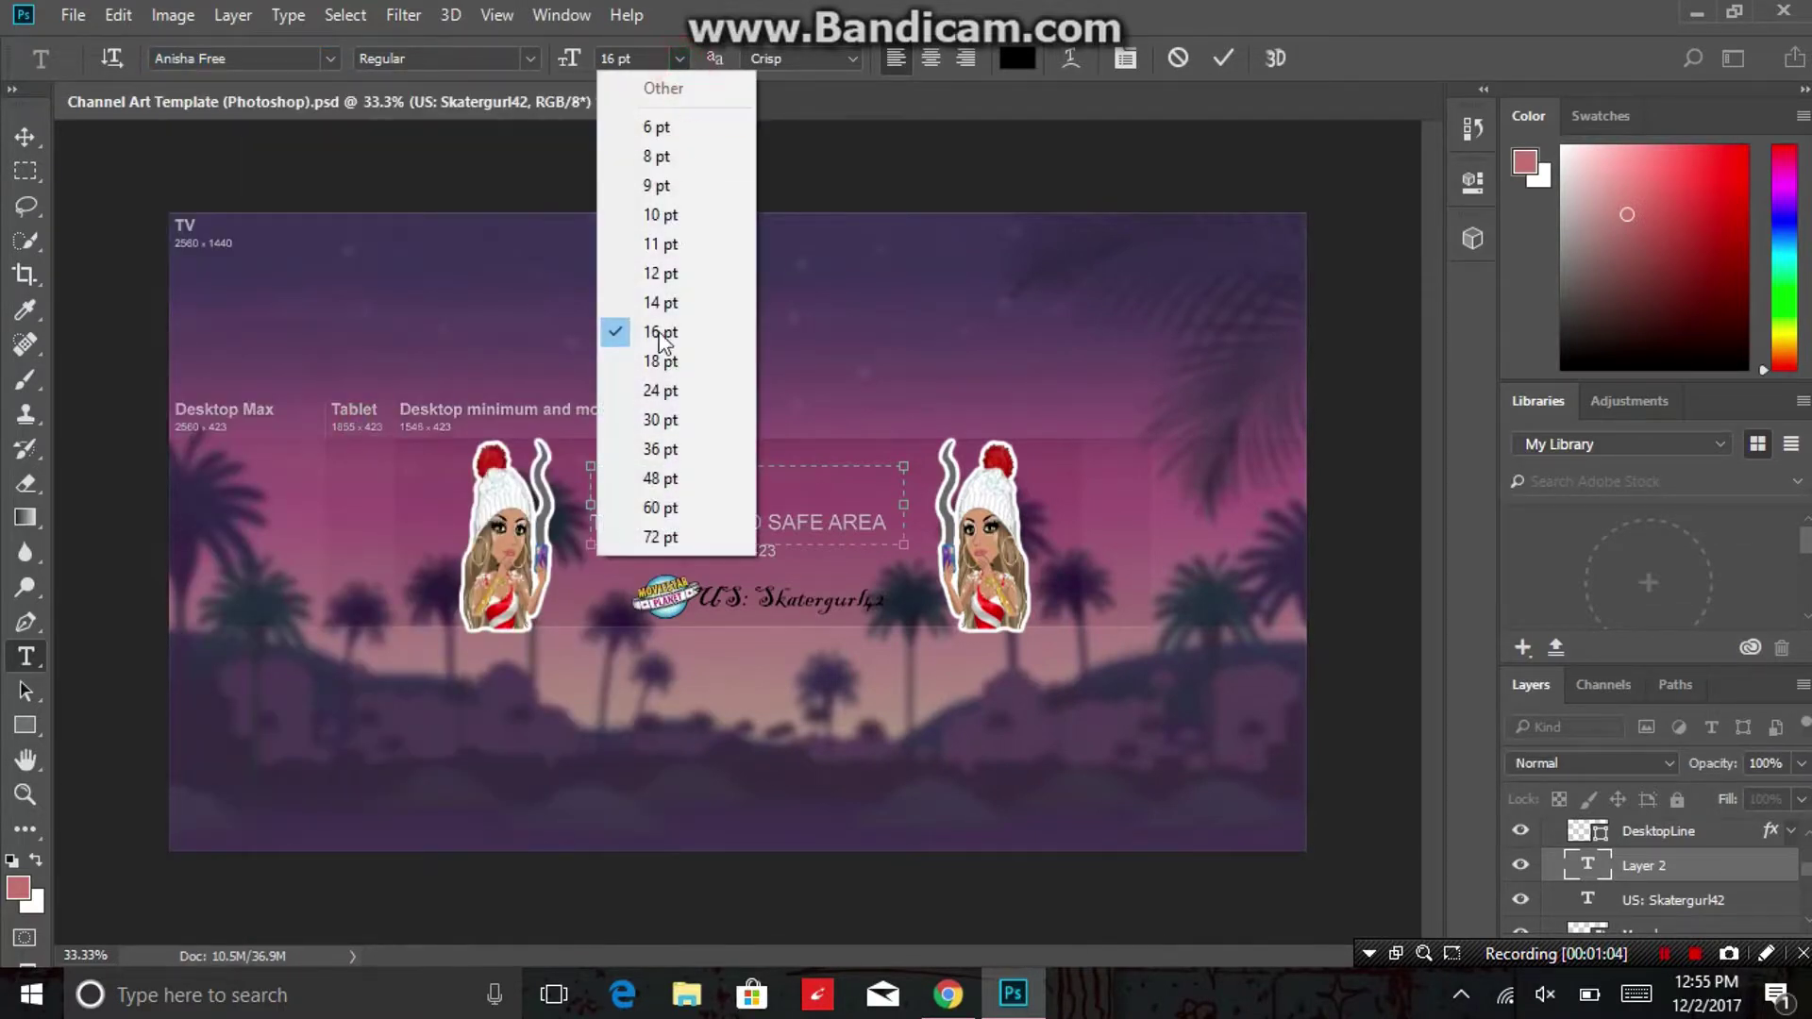
{"action": "left_click", "coordinate": [618, 478]}
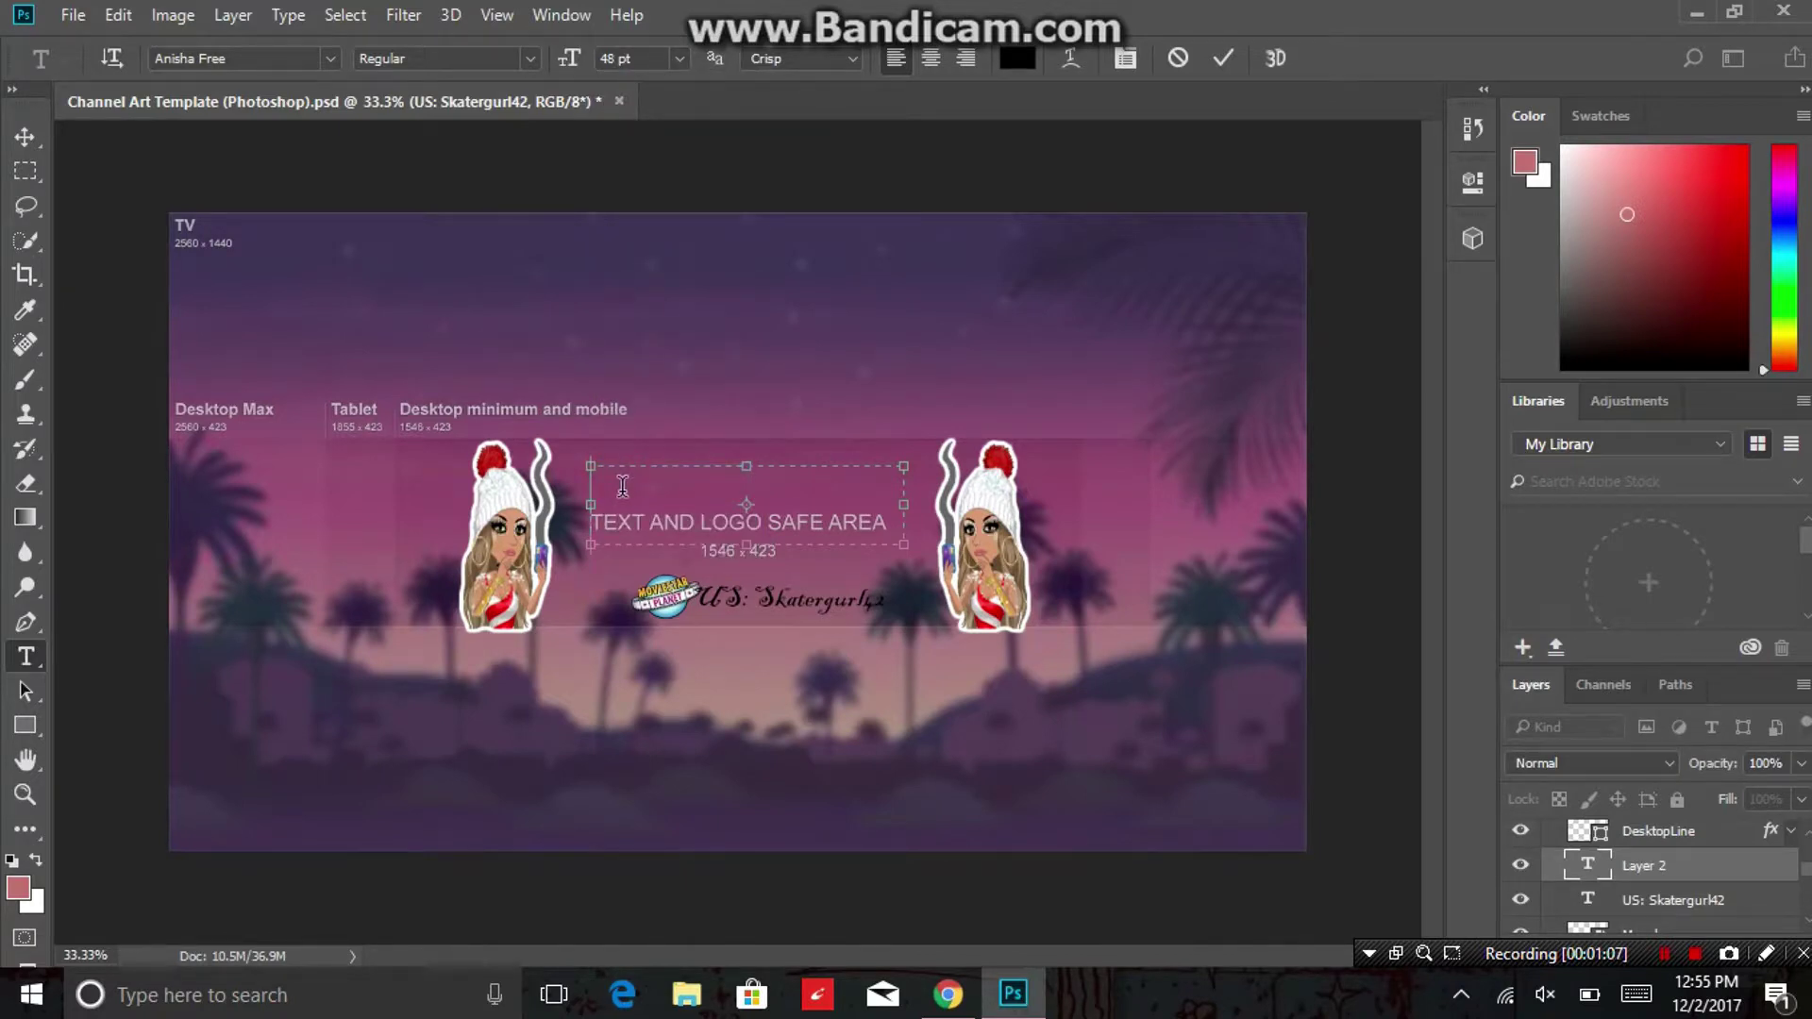
Enter the username in the text box, enlarge the box to fit it, and centre the text between the two characters.
{"action": "type", "text": "Skatergurl4"}
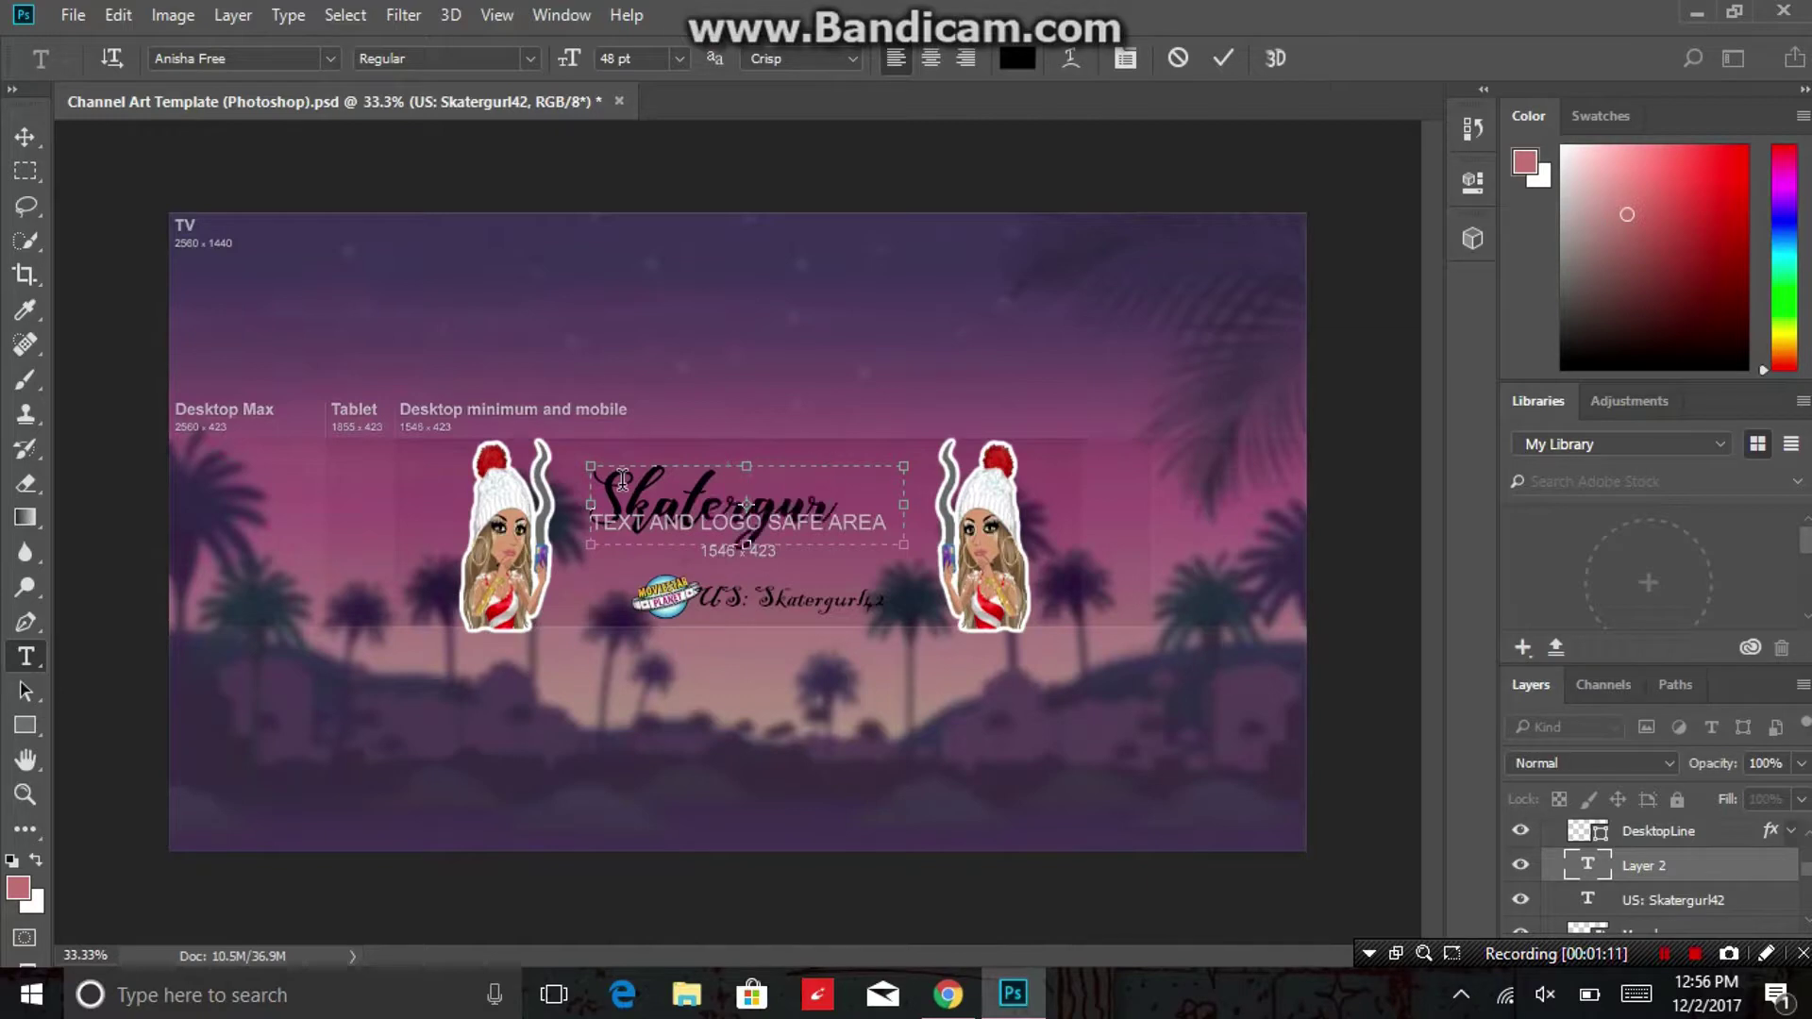
{"action": "key", "text": "BackSpace"}
{"action": "key", "text": "BackSpace"}
{"action": "key", "text": "BackSpace"}
{"action": "key", "text": "BackSpace"}
{"action": "key", "text": "BackSpace"}
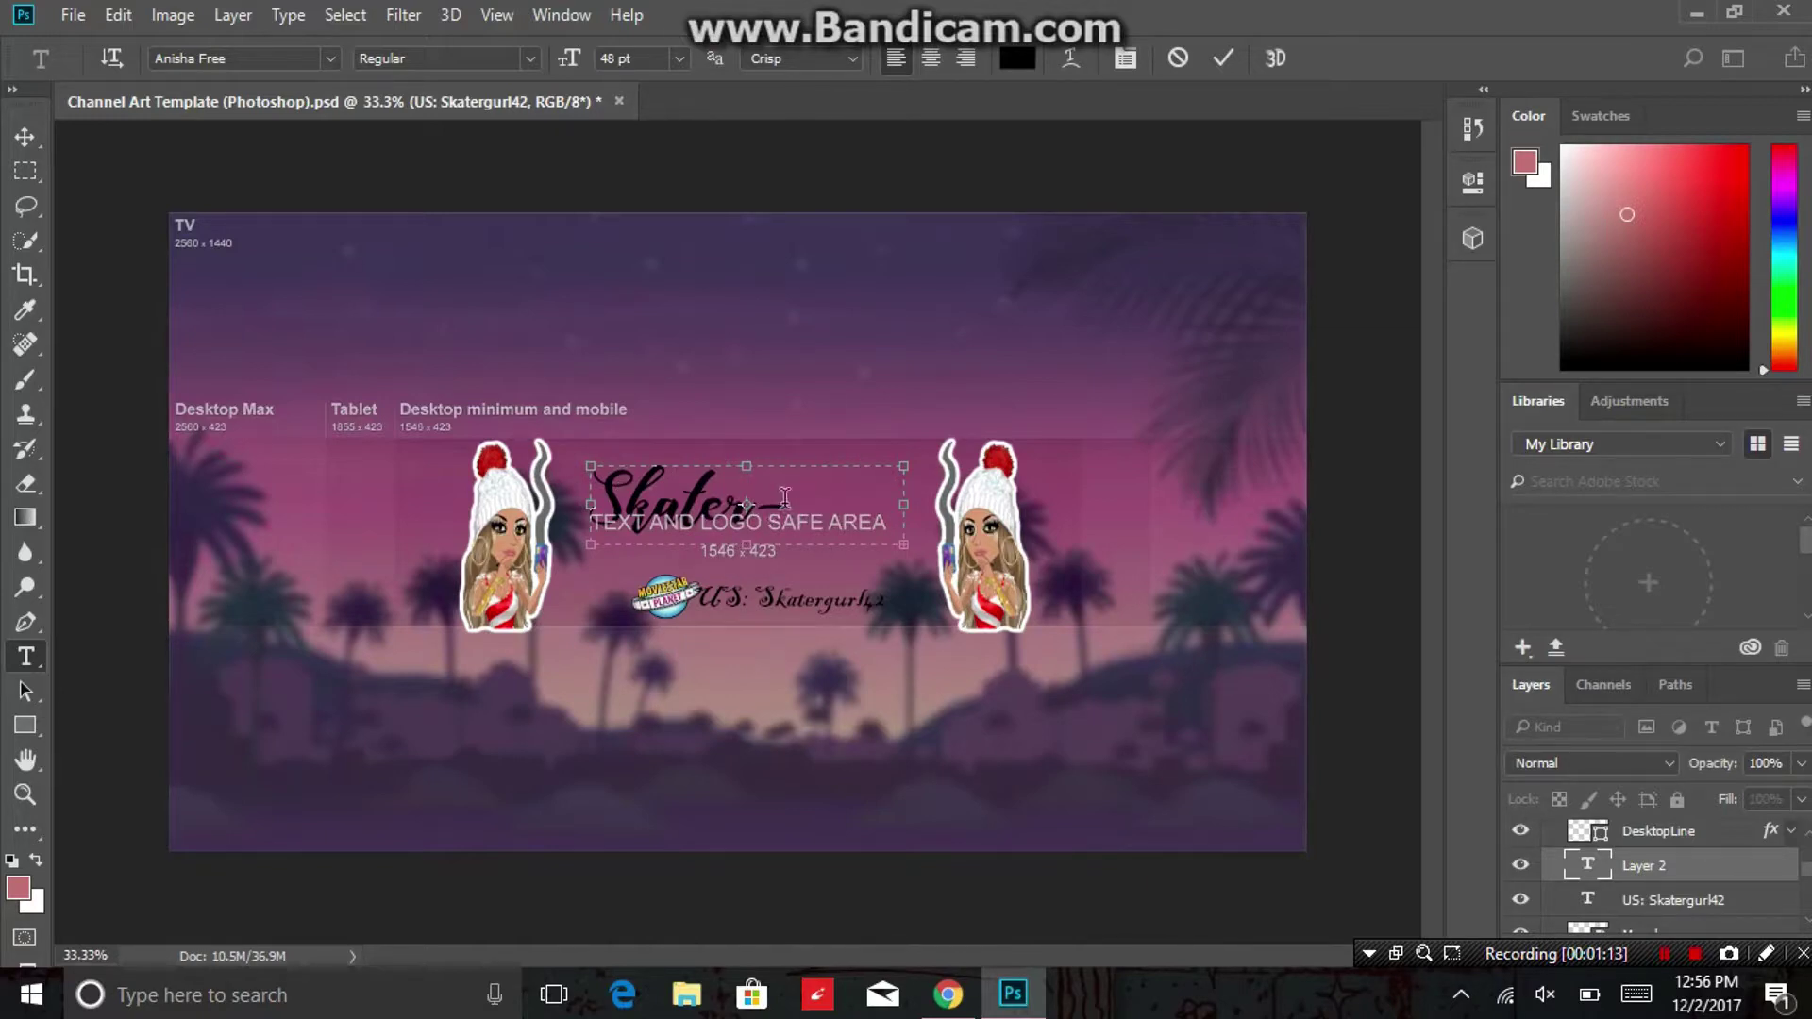
{"action": "left_click_drag", "start_coordinate": [898, 547], "coordinate": [957, 560]}
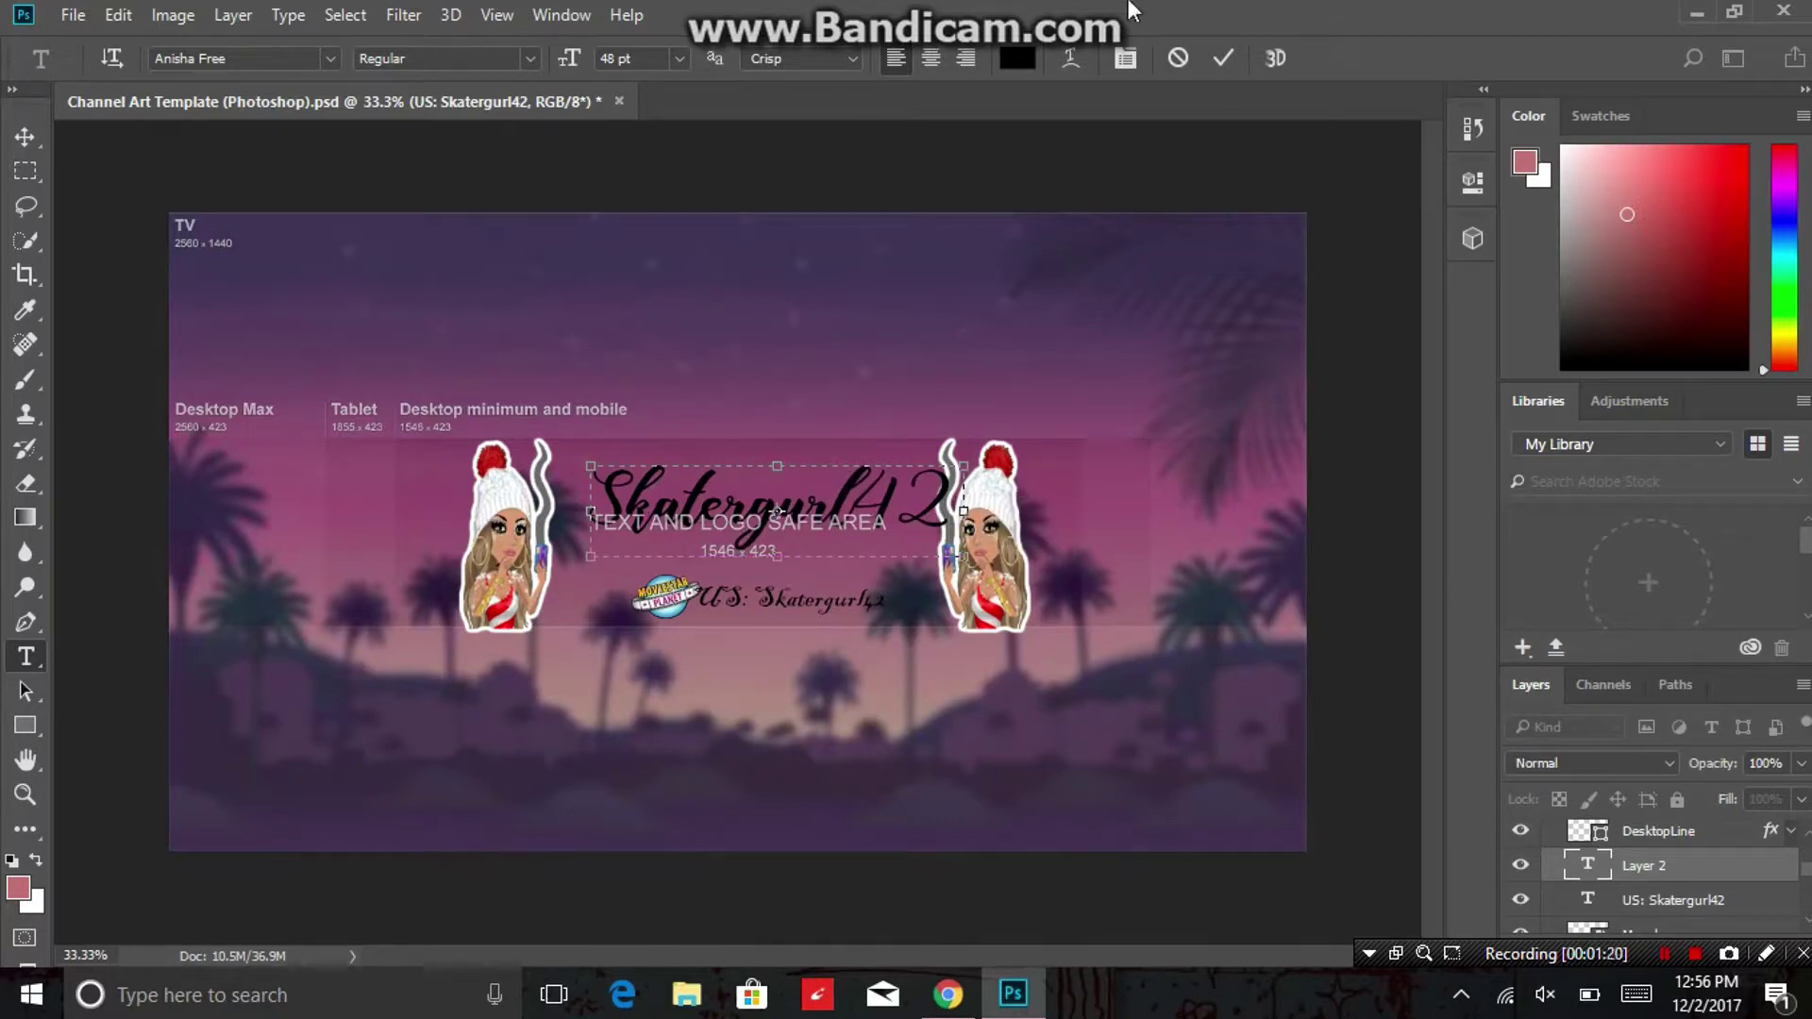
{"action": "left_click", "coordinate": [1216, 59]}
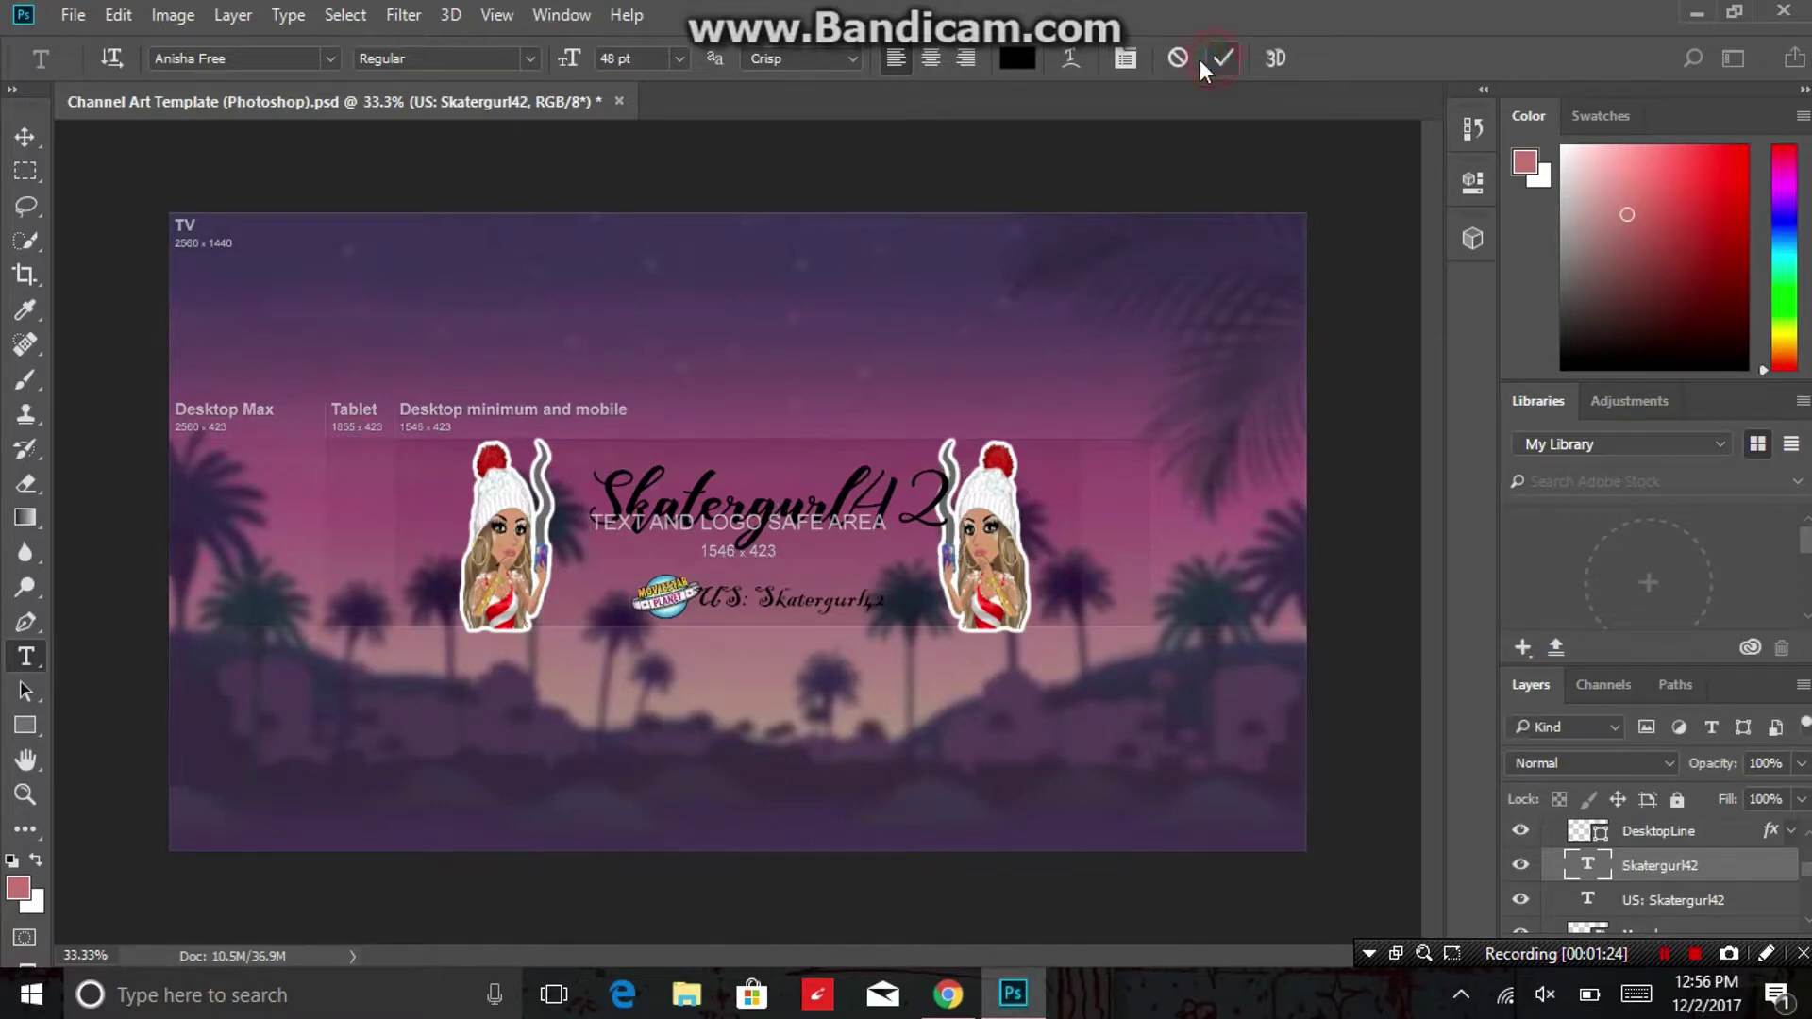
{"action": "left_click", "coordinate": [26, 138]}
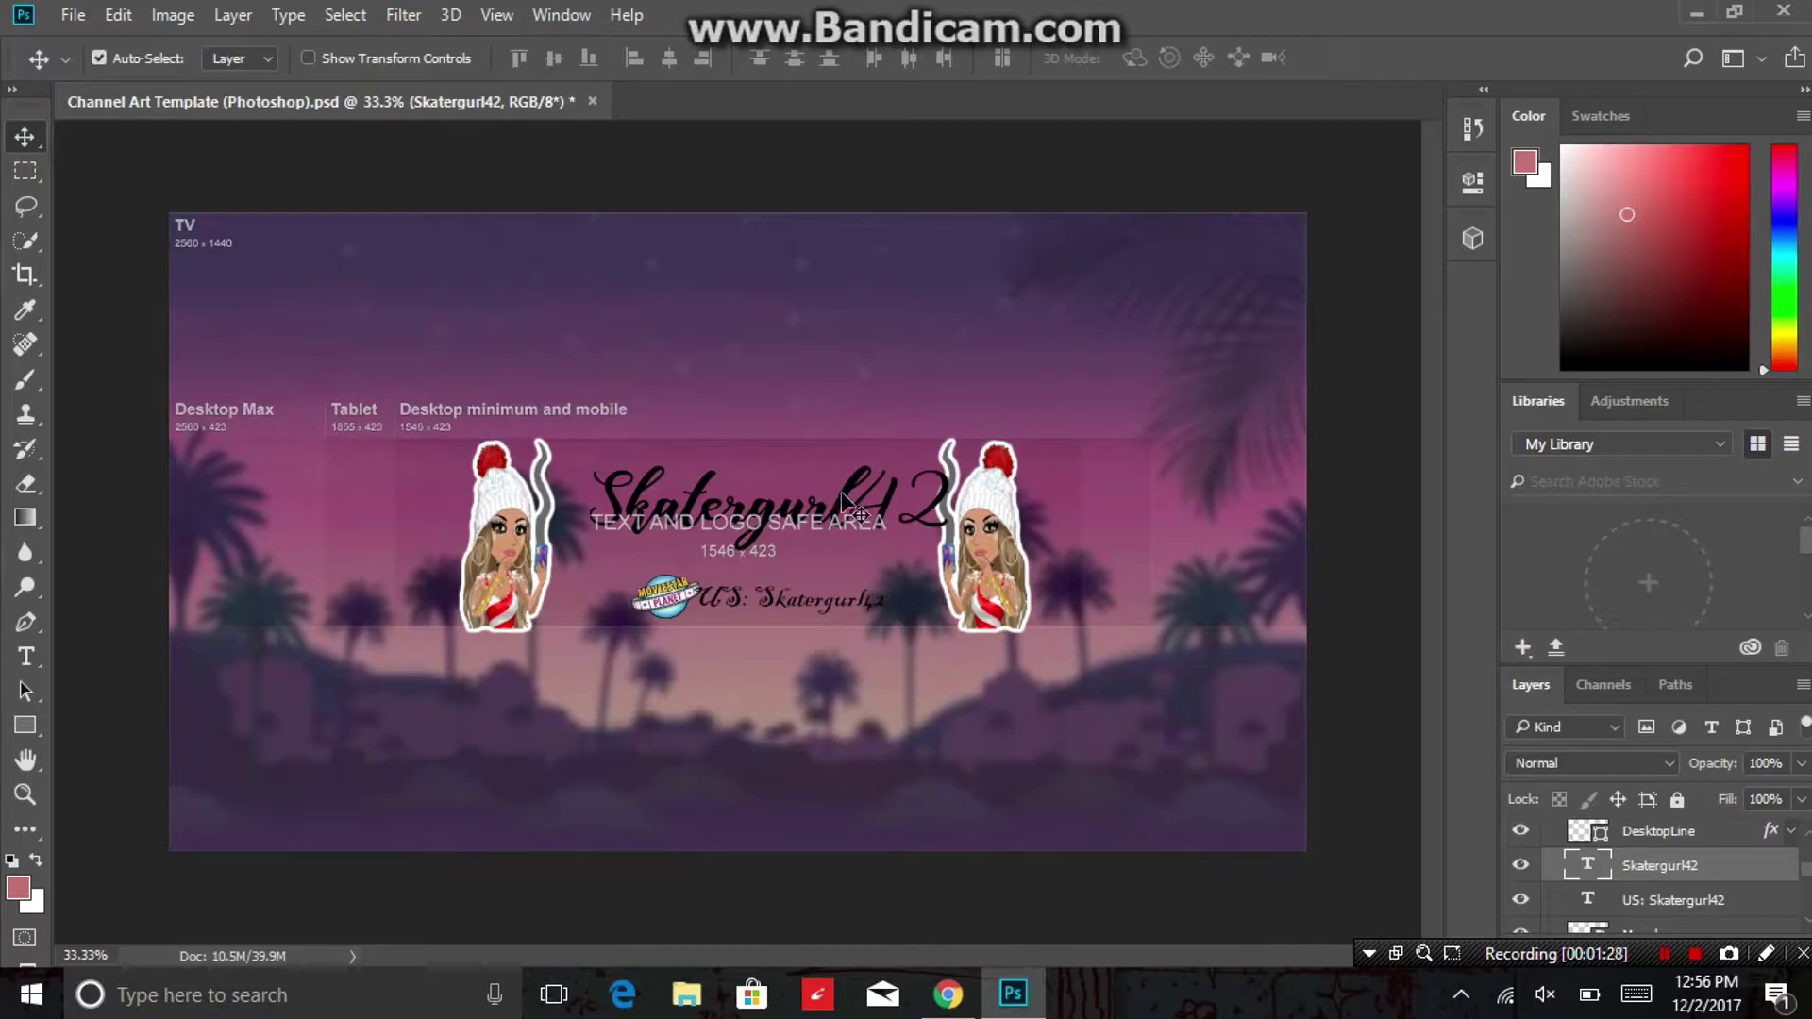
{"action": "left_click_drag", "start_coordinate": [838, 490], "coordinate": [818, 487]}
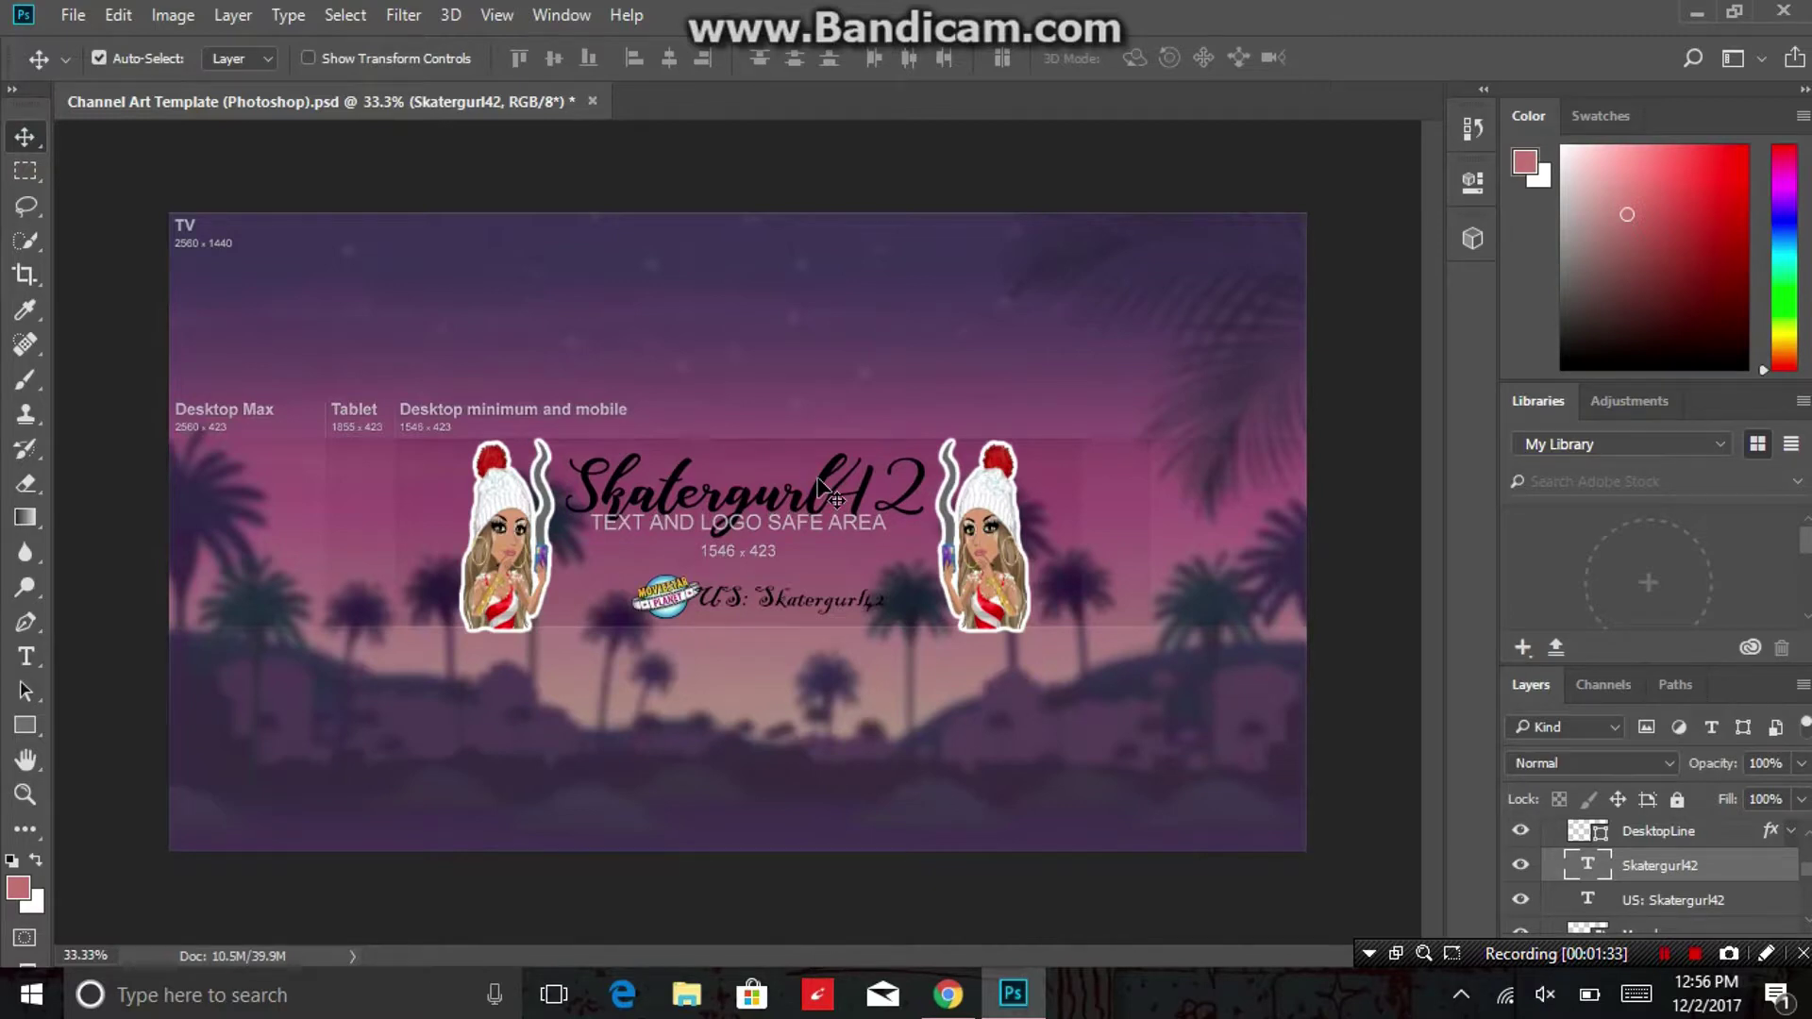
Add a Gradient Overlay to the large username text layer and open its gradient for editing.
{"action": "double_click", "coordinate": [1727, 875]}
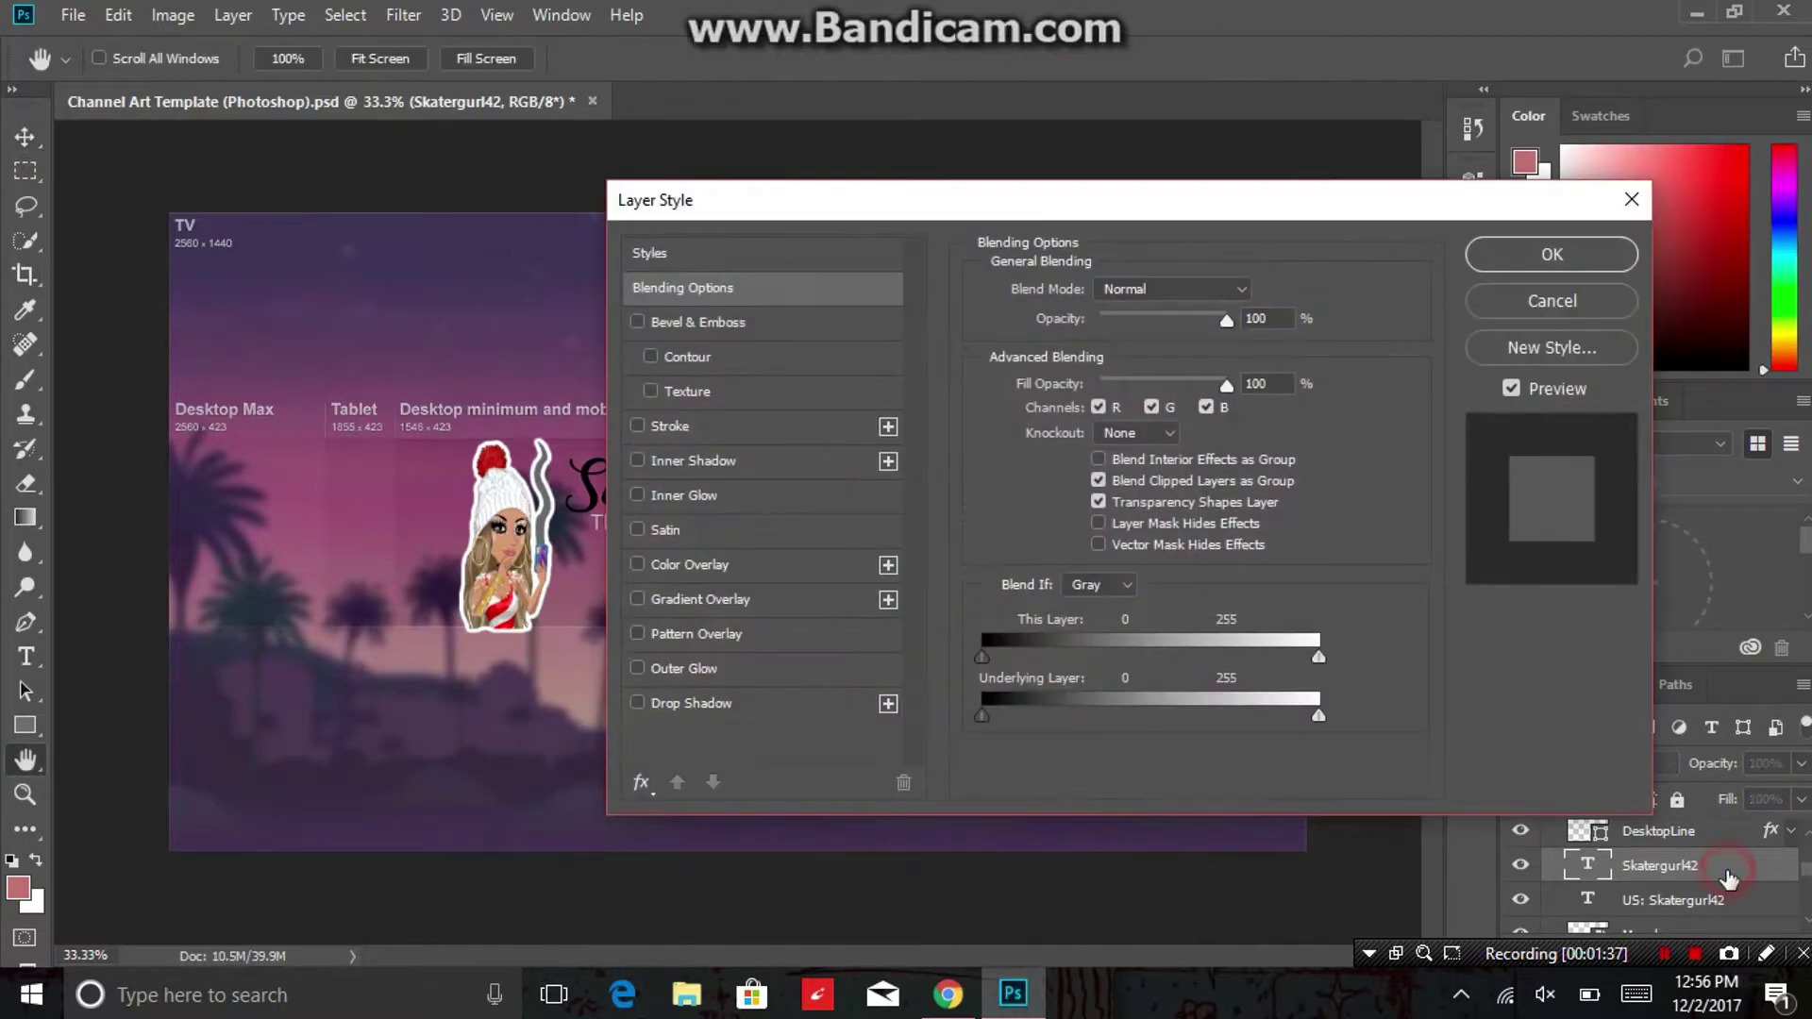
{"action": "left_click", "coordinate": [649, 600]}
{"action": "left_click", "coordinate": [701, 601]}
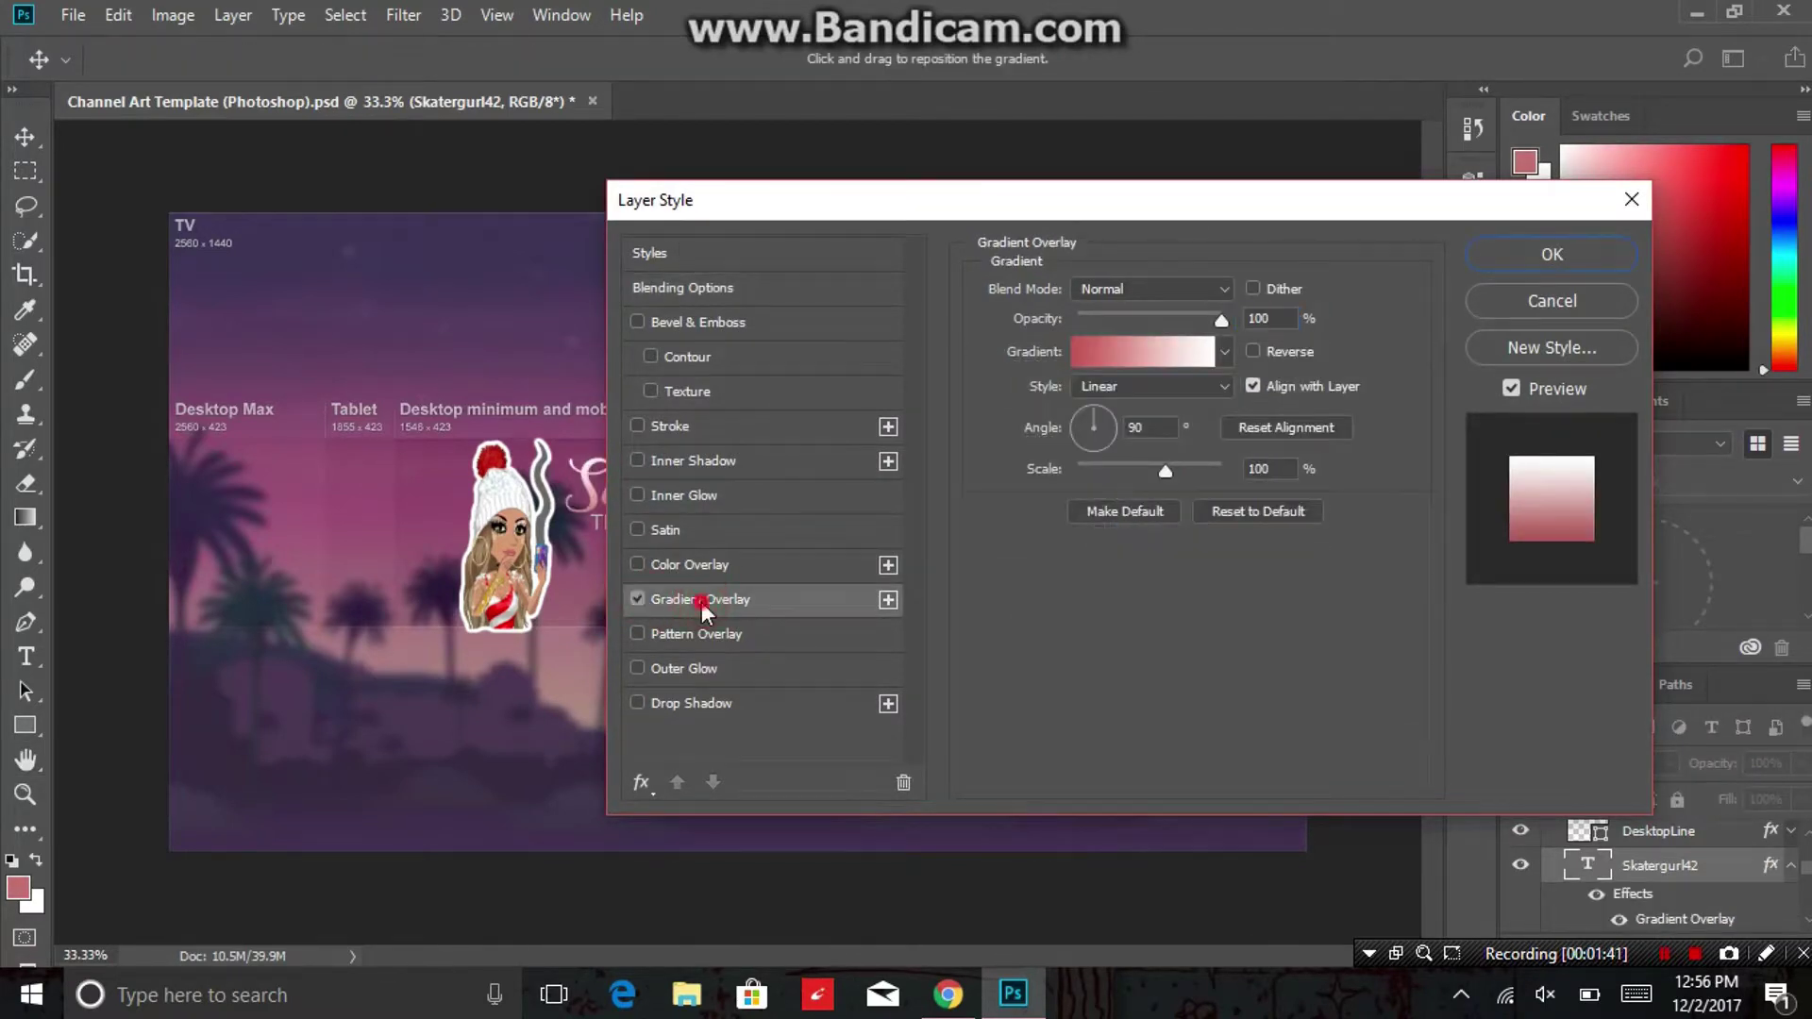
{"action": "left_click_drag", "start_coordinate": [1333, 215], "coordinate": [1264, 262]}
{"action": "left_click", "coordinate": [1021, 406]}
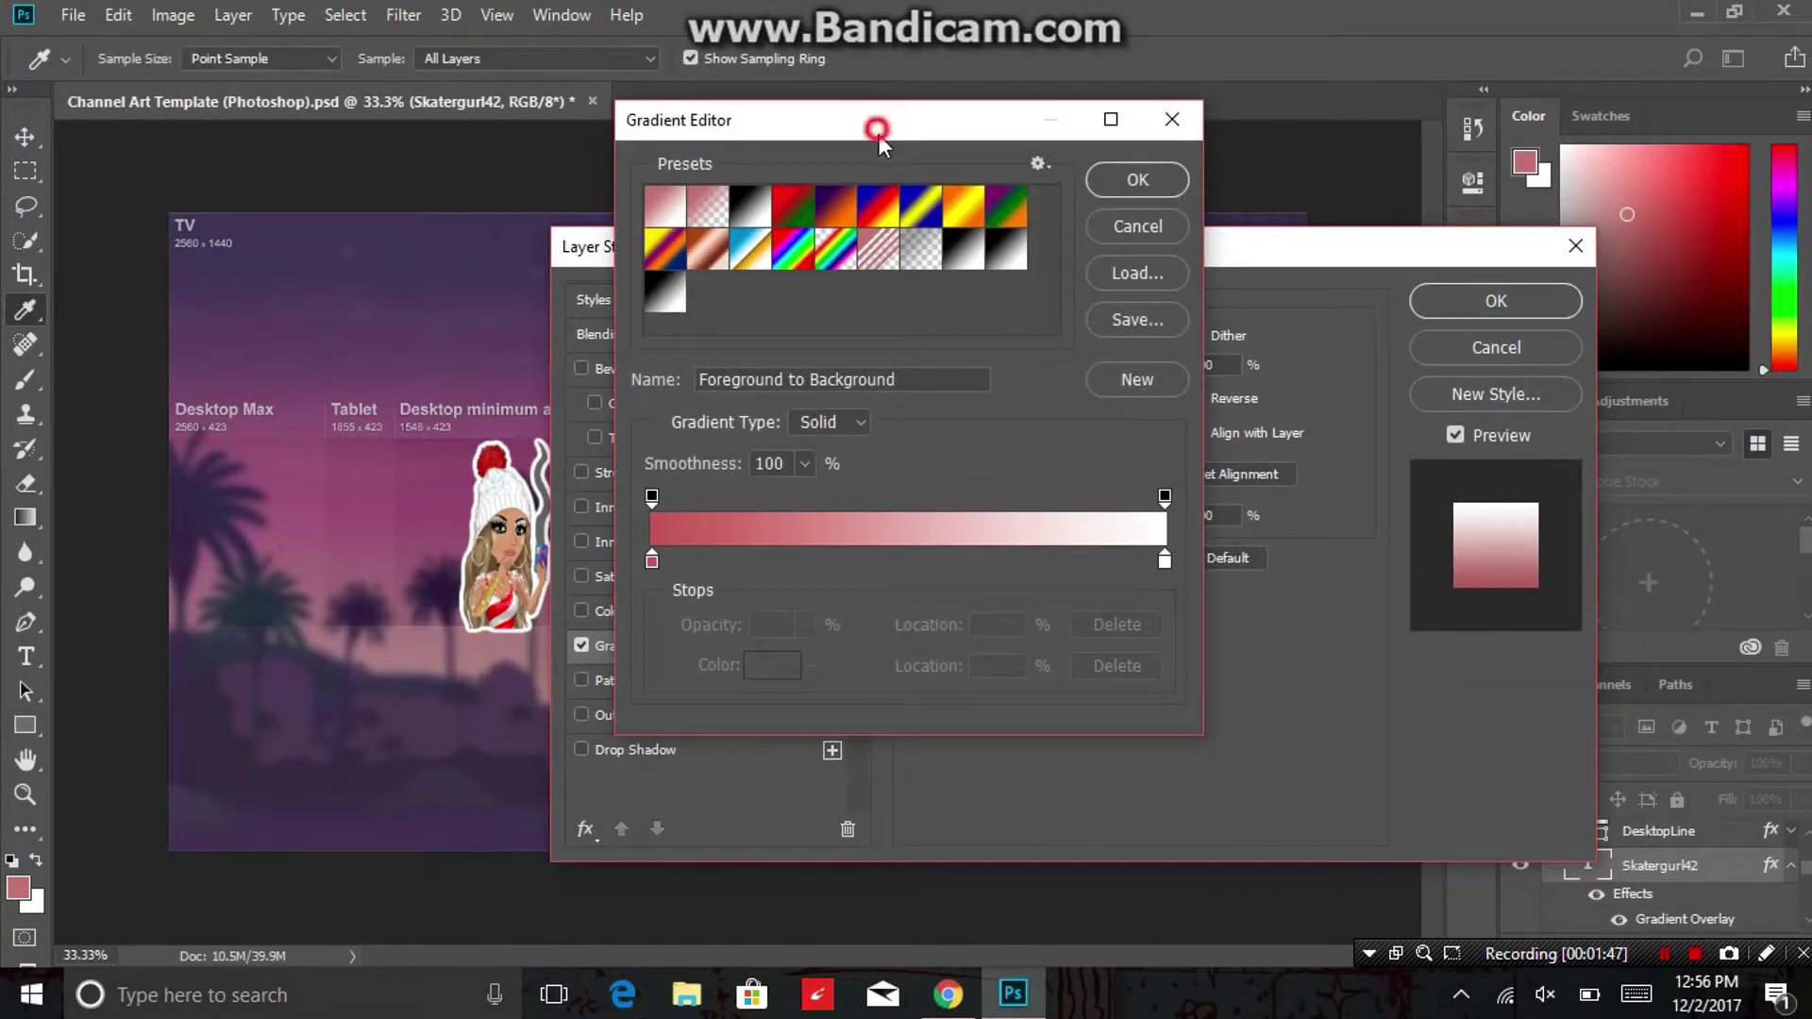
{"action": "left_click_drag", "start_coordinate": [879, 134], "coordinate": [766, 185]}
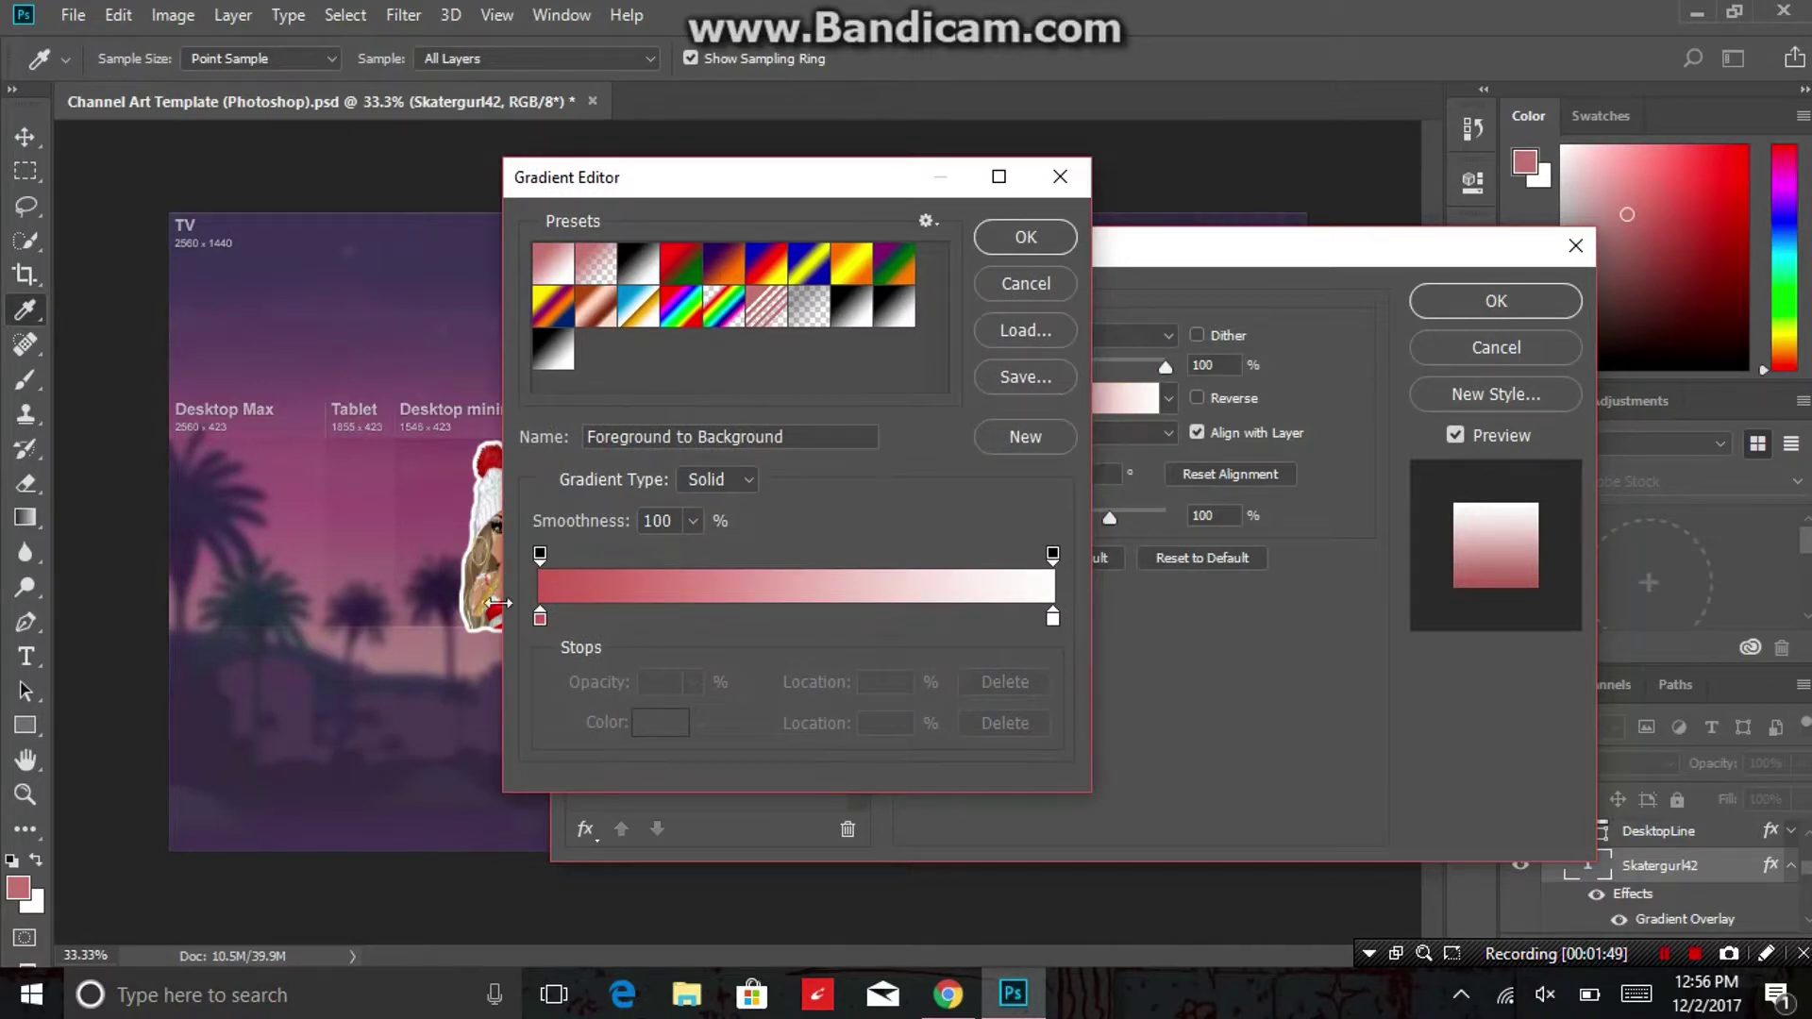
Change the gradient's starting colour stop at location 0% to a dark purple.
{"action": "left_click", "coordinate": [539, 618]}
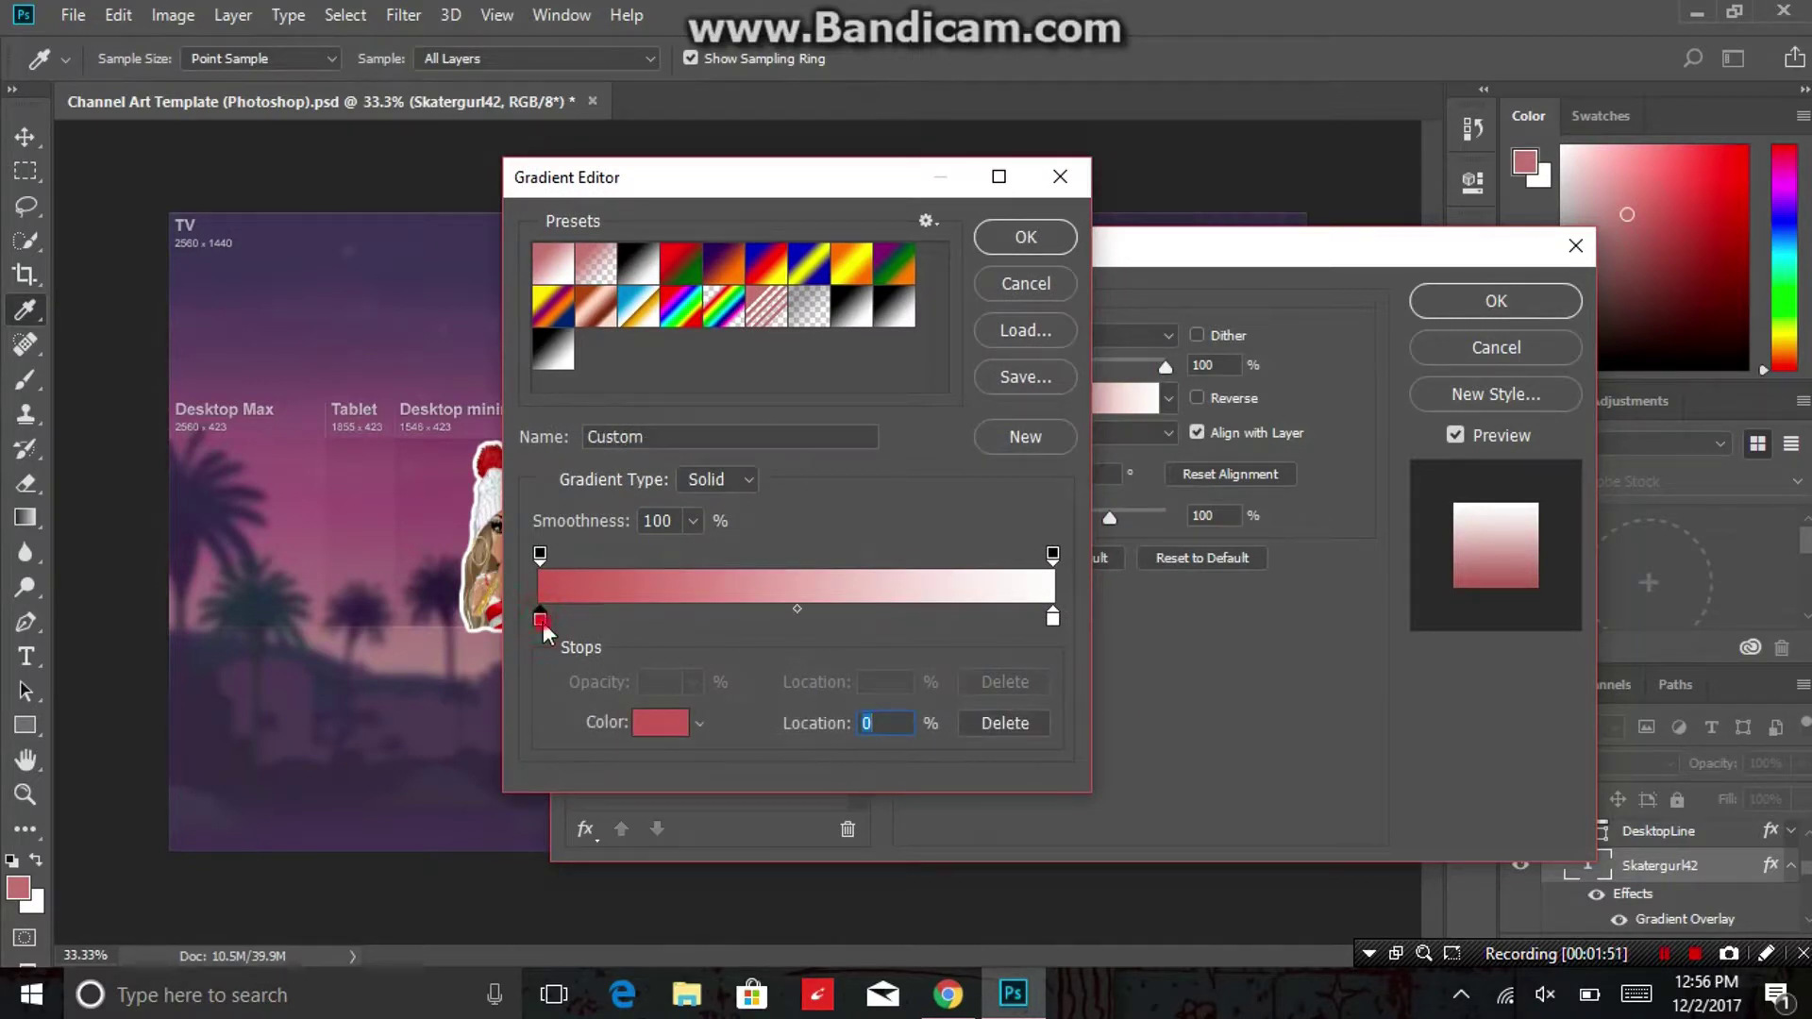
{"action": "double_click", "coordinate": [541, 619]}
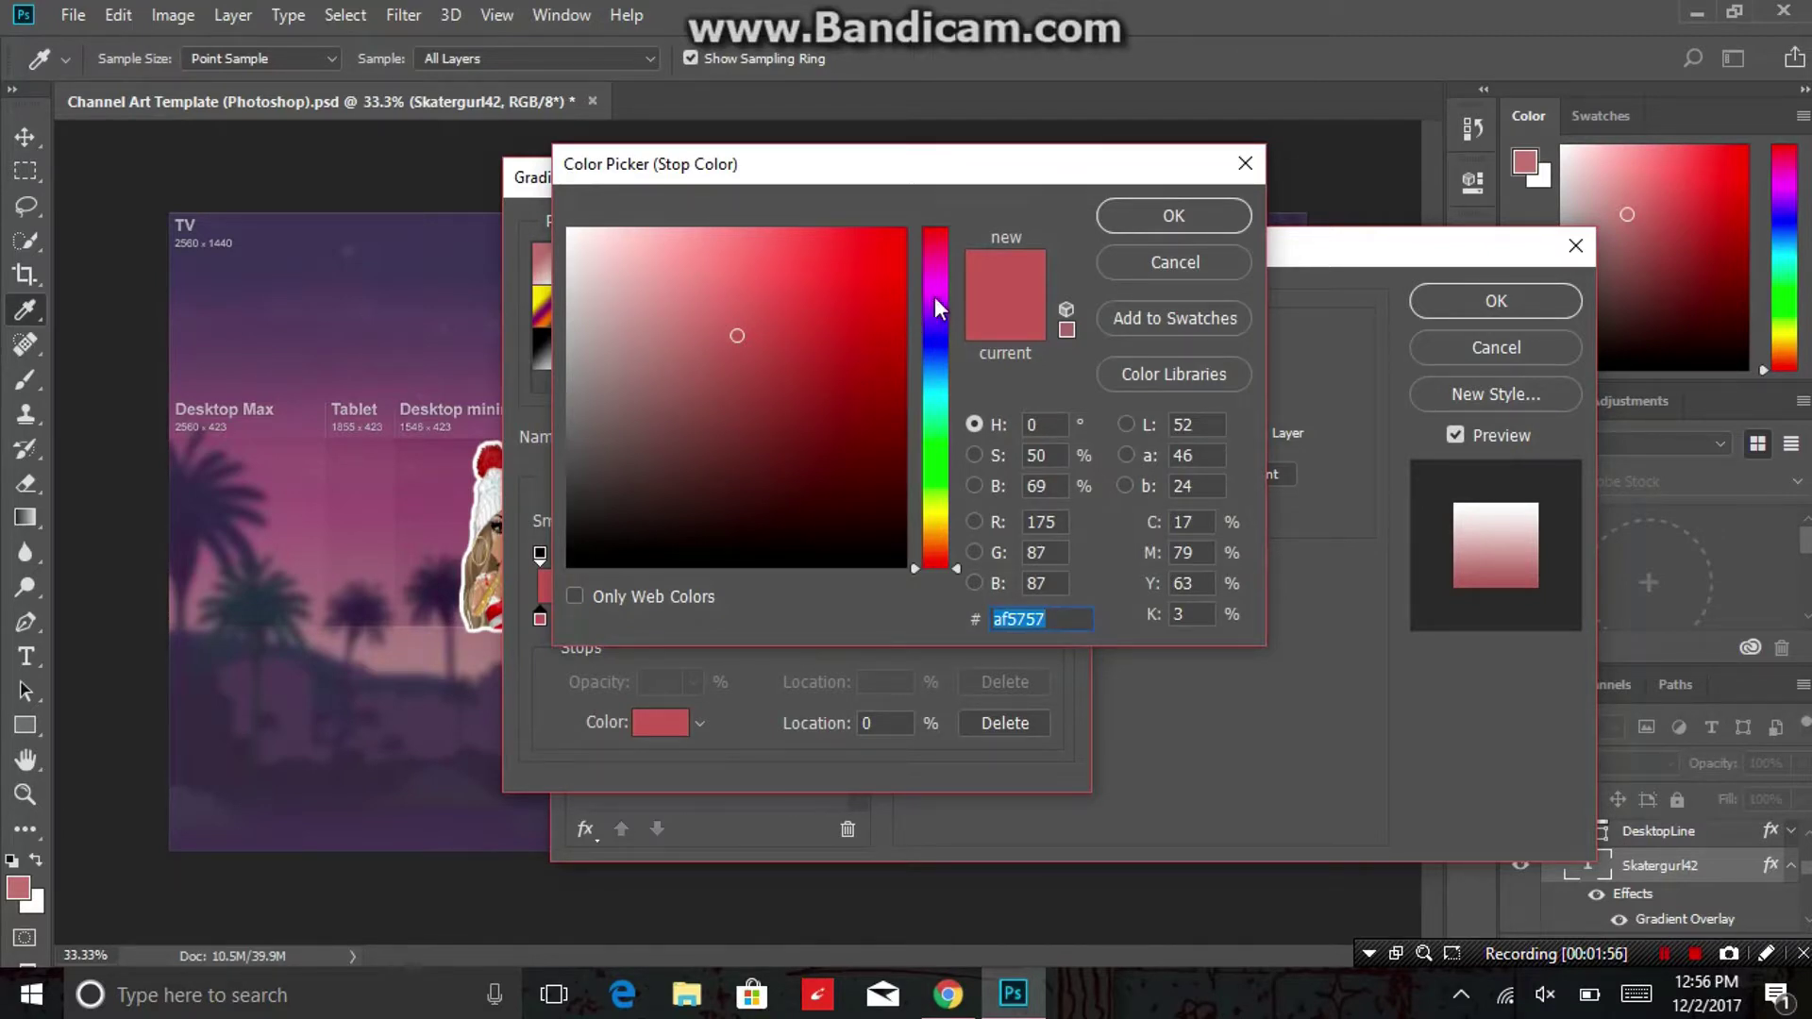
{"action": "left_click", "coordinate": [939, 268]}
{"action": "left_click", "coordinate": [634, 332]}
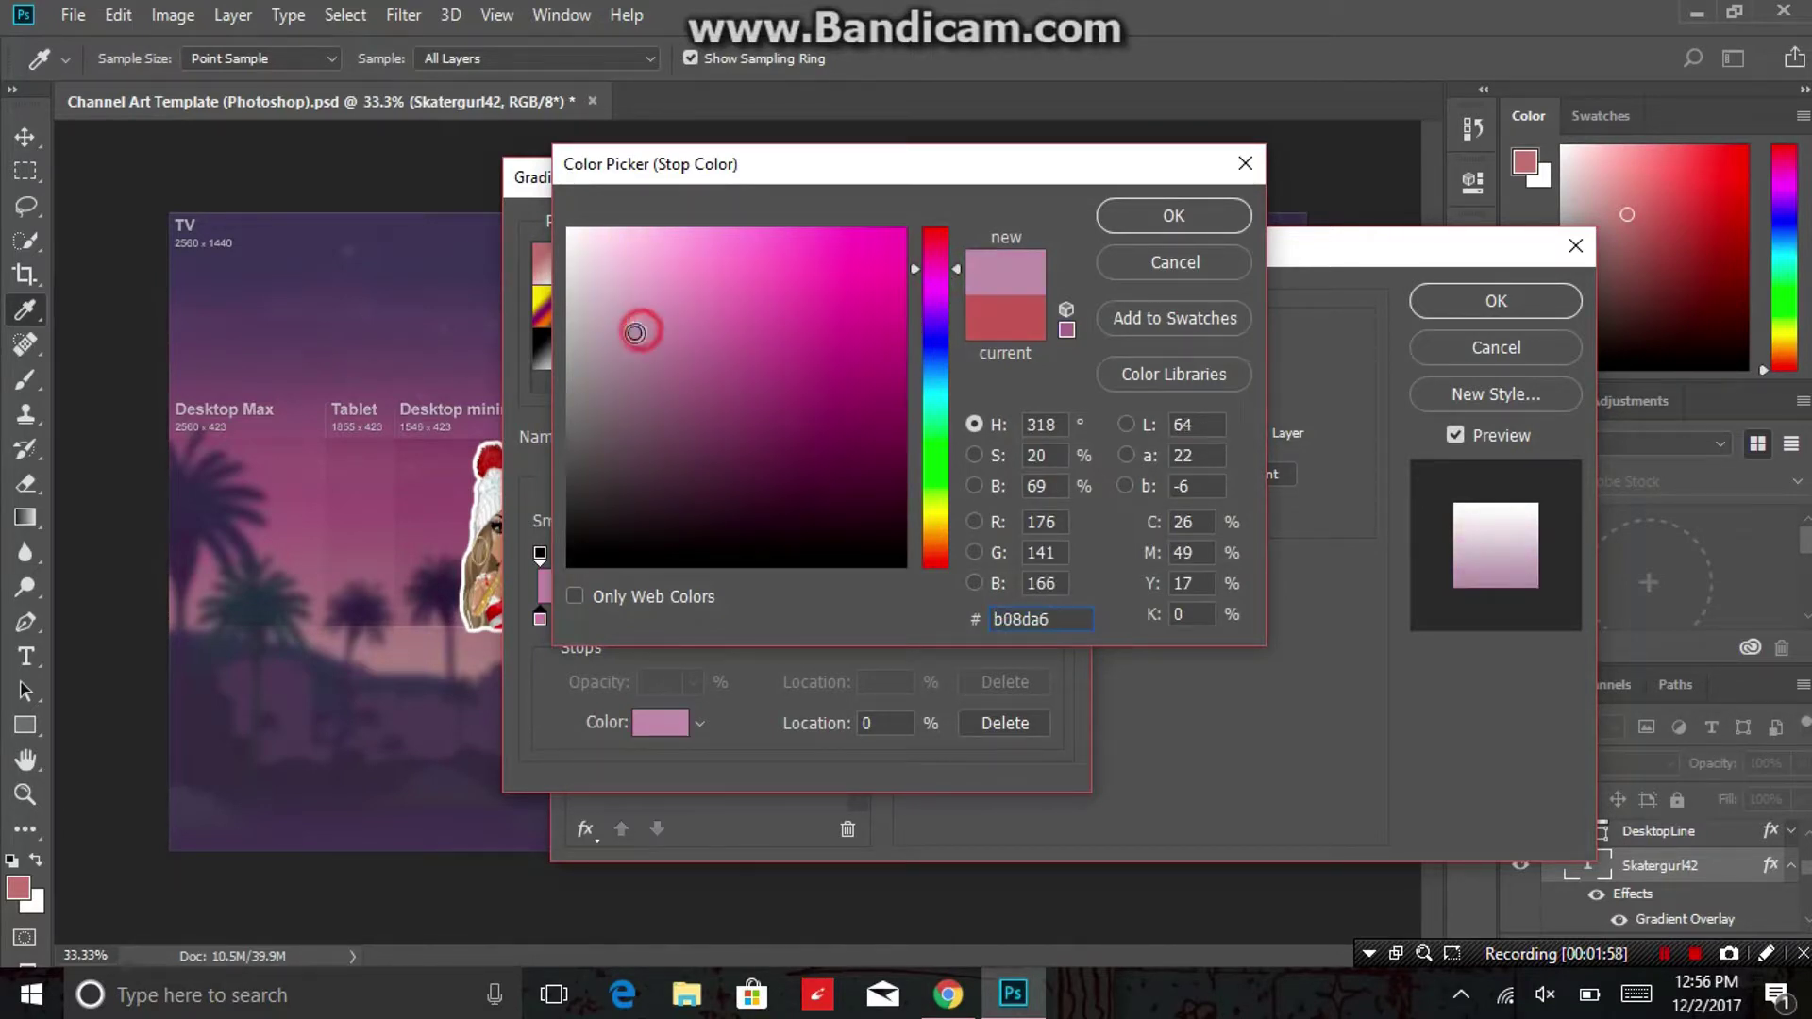
{"action": "left_click_drag", "start_coordinate": [784, 412], "coordinate": [834, 470]}
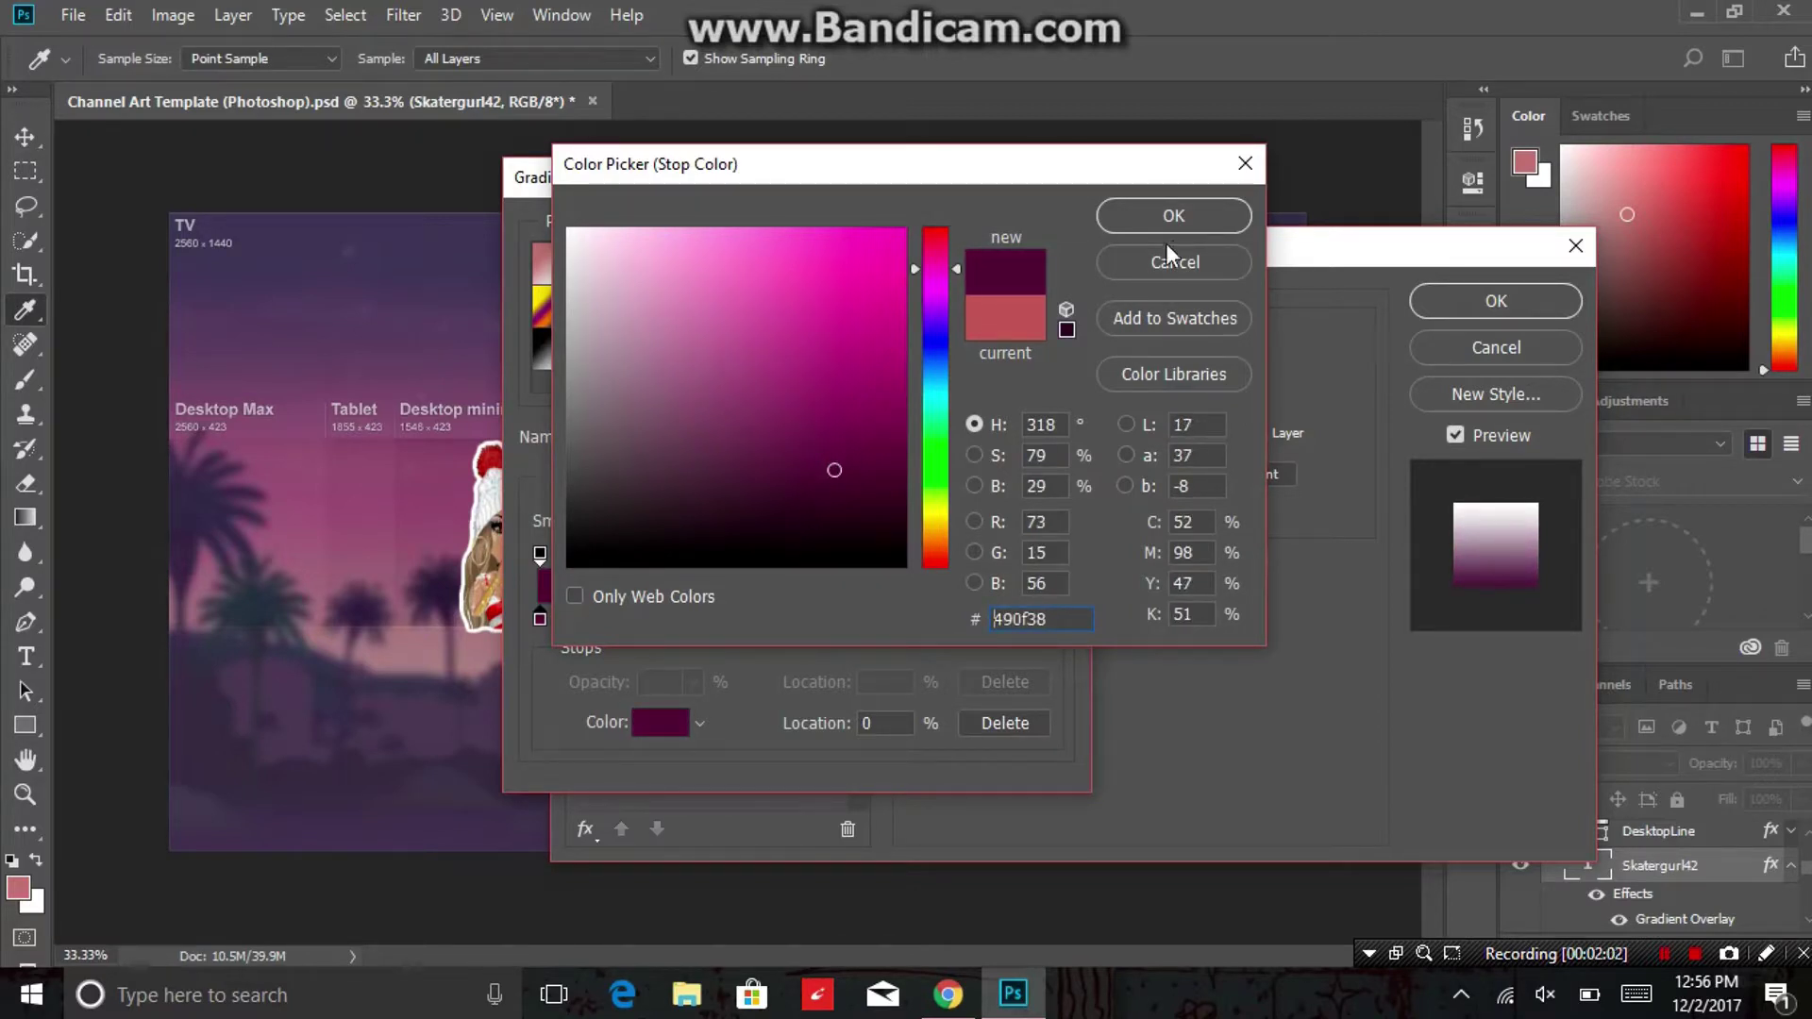
{"action": "left_click", "coordinate": [1173, 217]}
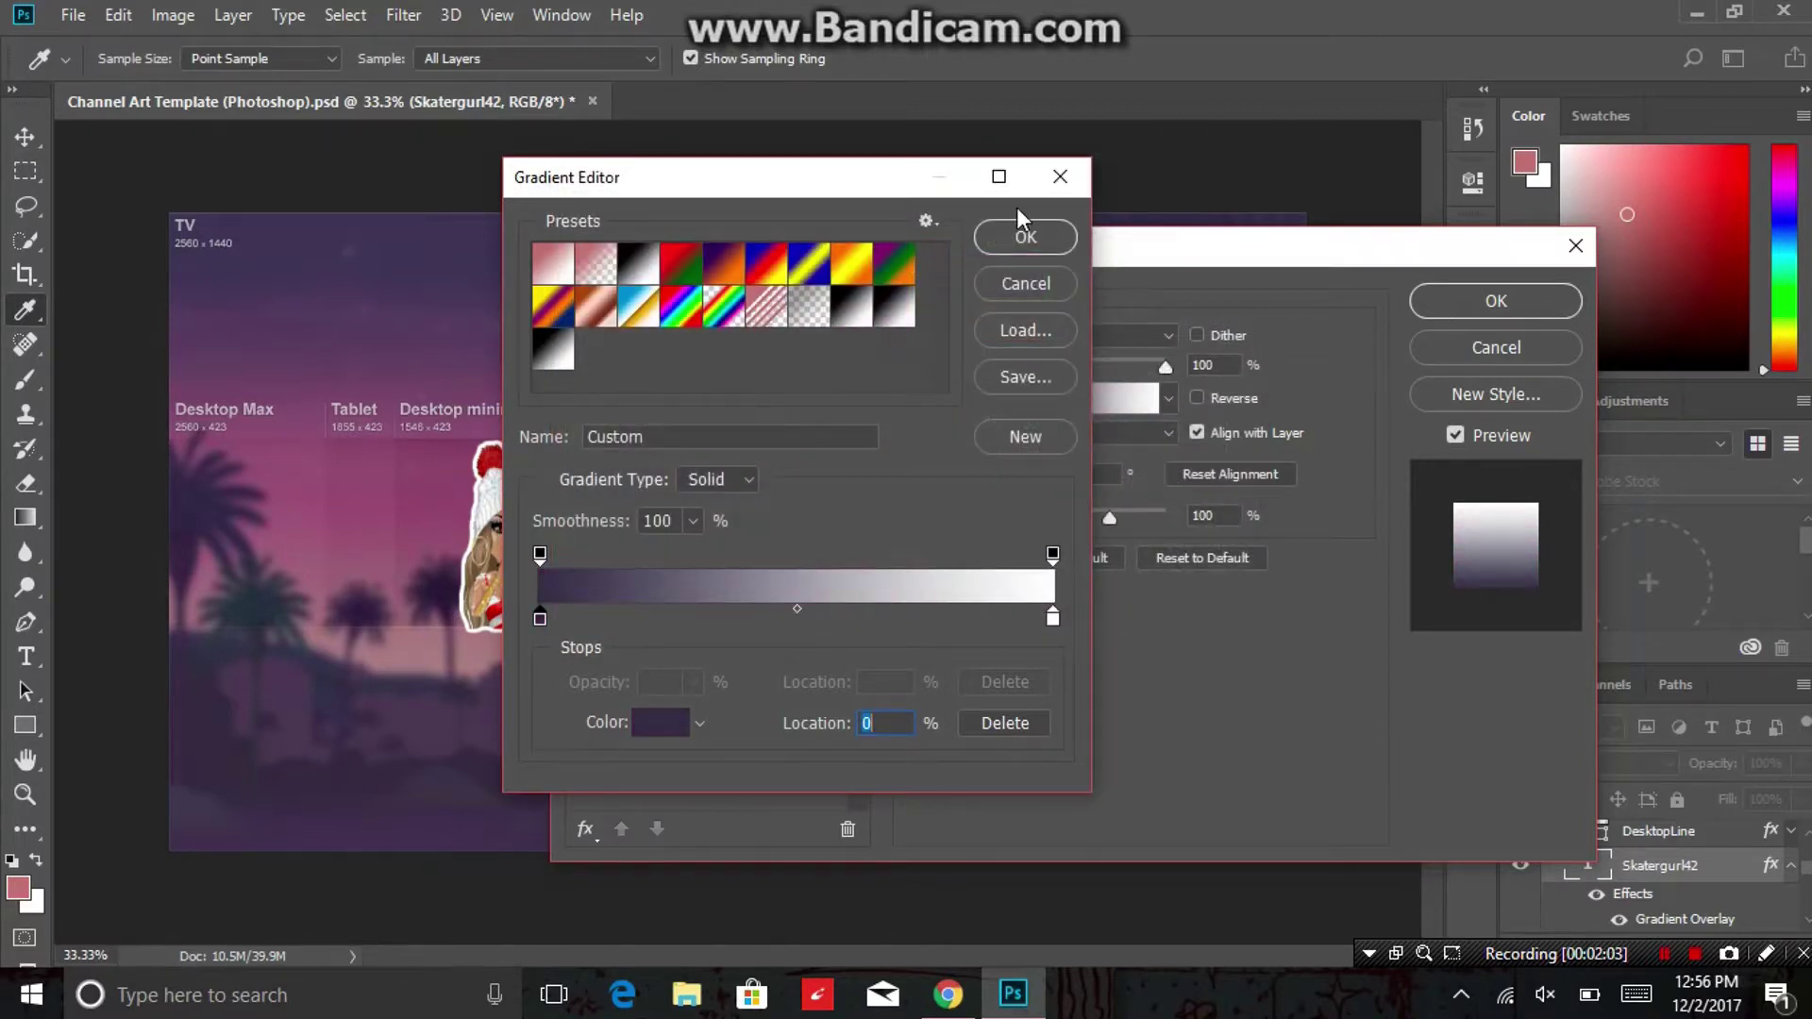
{"action": "left_click_drag", "start_coordinate": [890, 173], "coordinate": [1209, 407]}
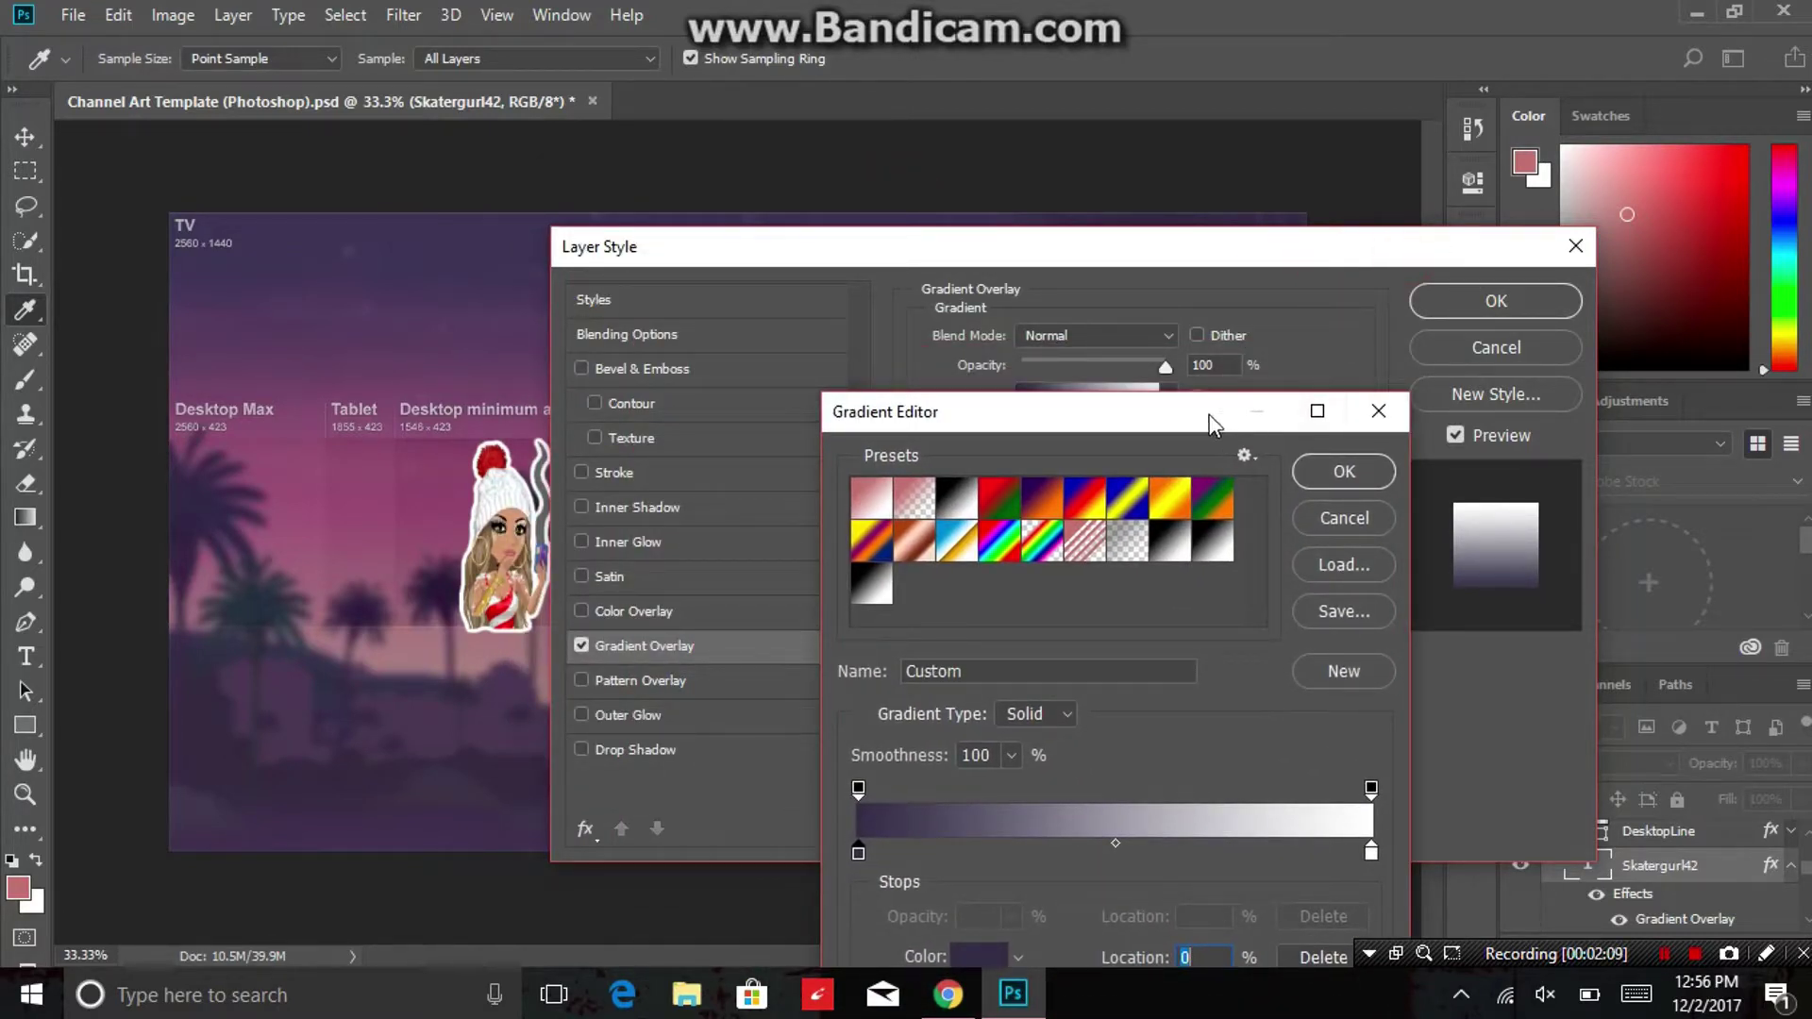
Set the gradient's end colour stop at location 100% to pink #c54c9f and accept the edited gradient.
{"action": "left_click_drag", "start_coordinate": [1200, 411], "coordinate": [1189, 274]}
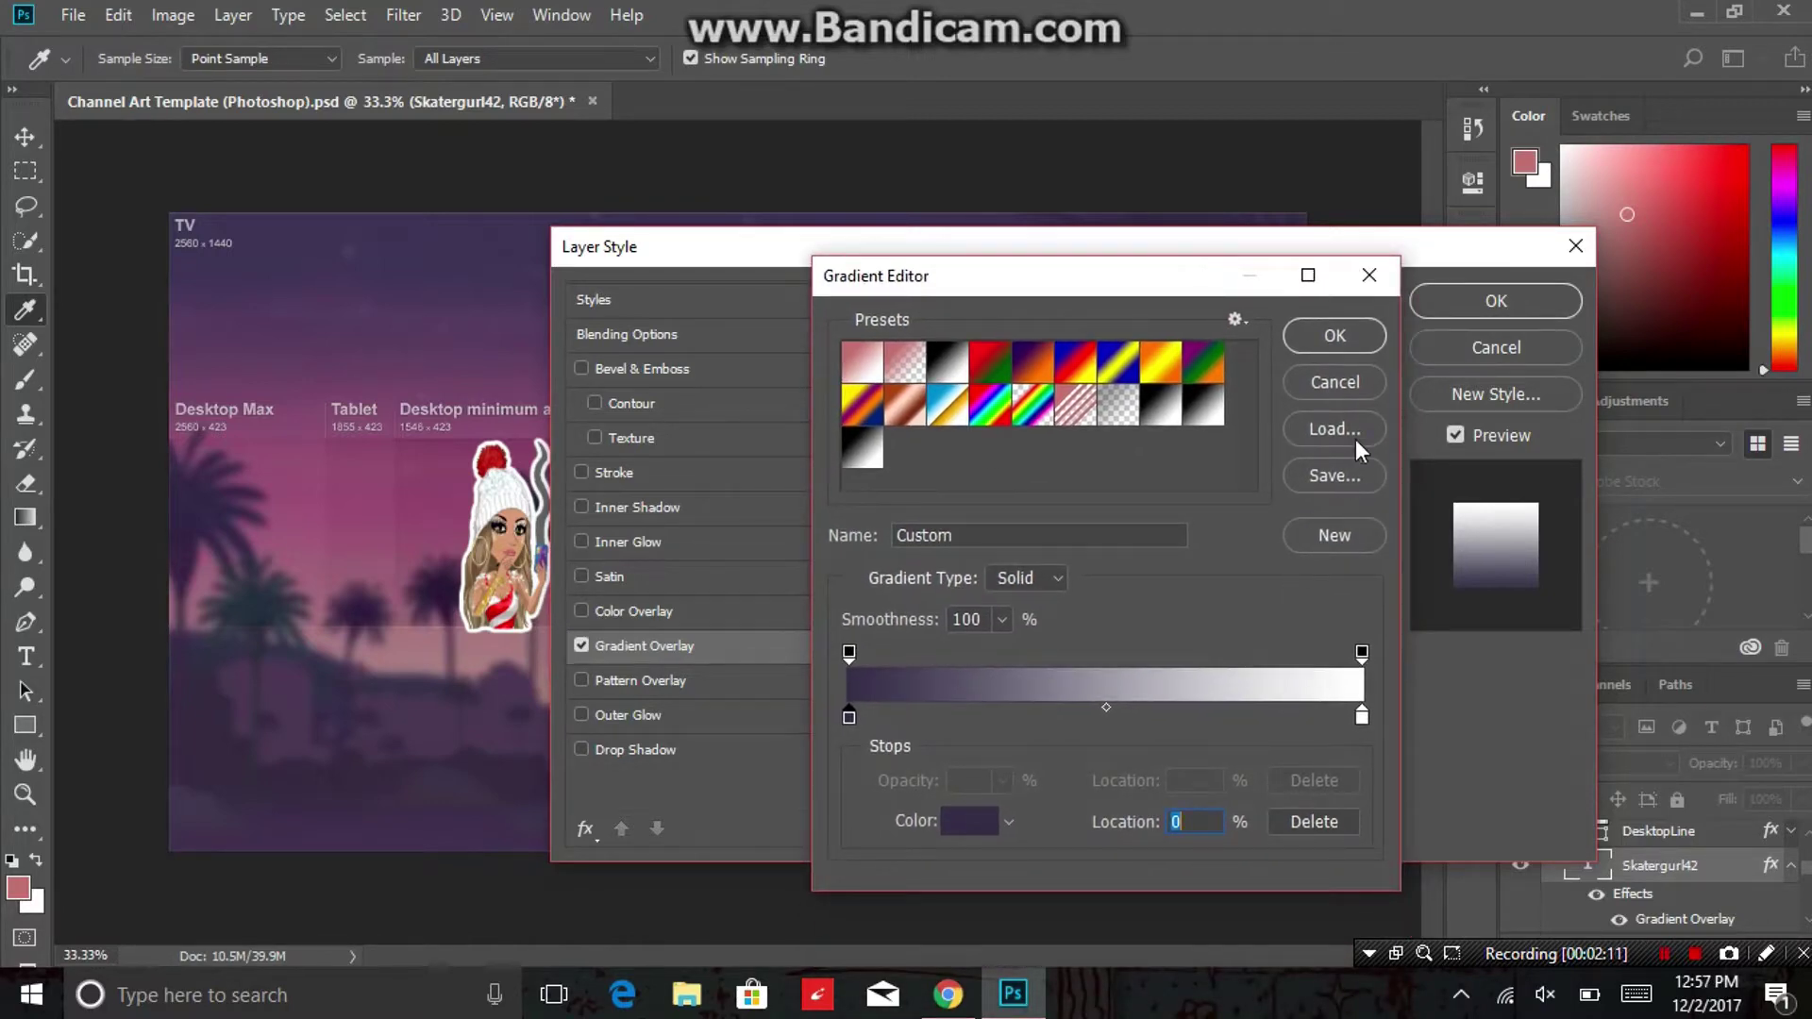
{"action": "left_click", "coordinate": [1311, 338]}
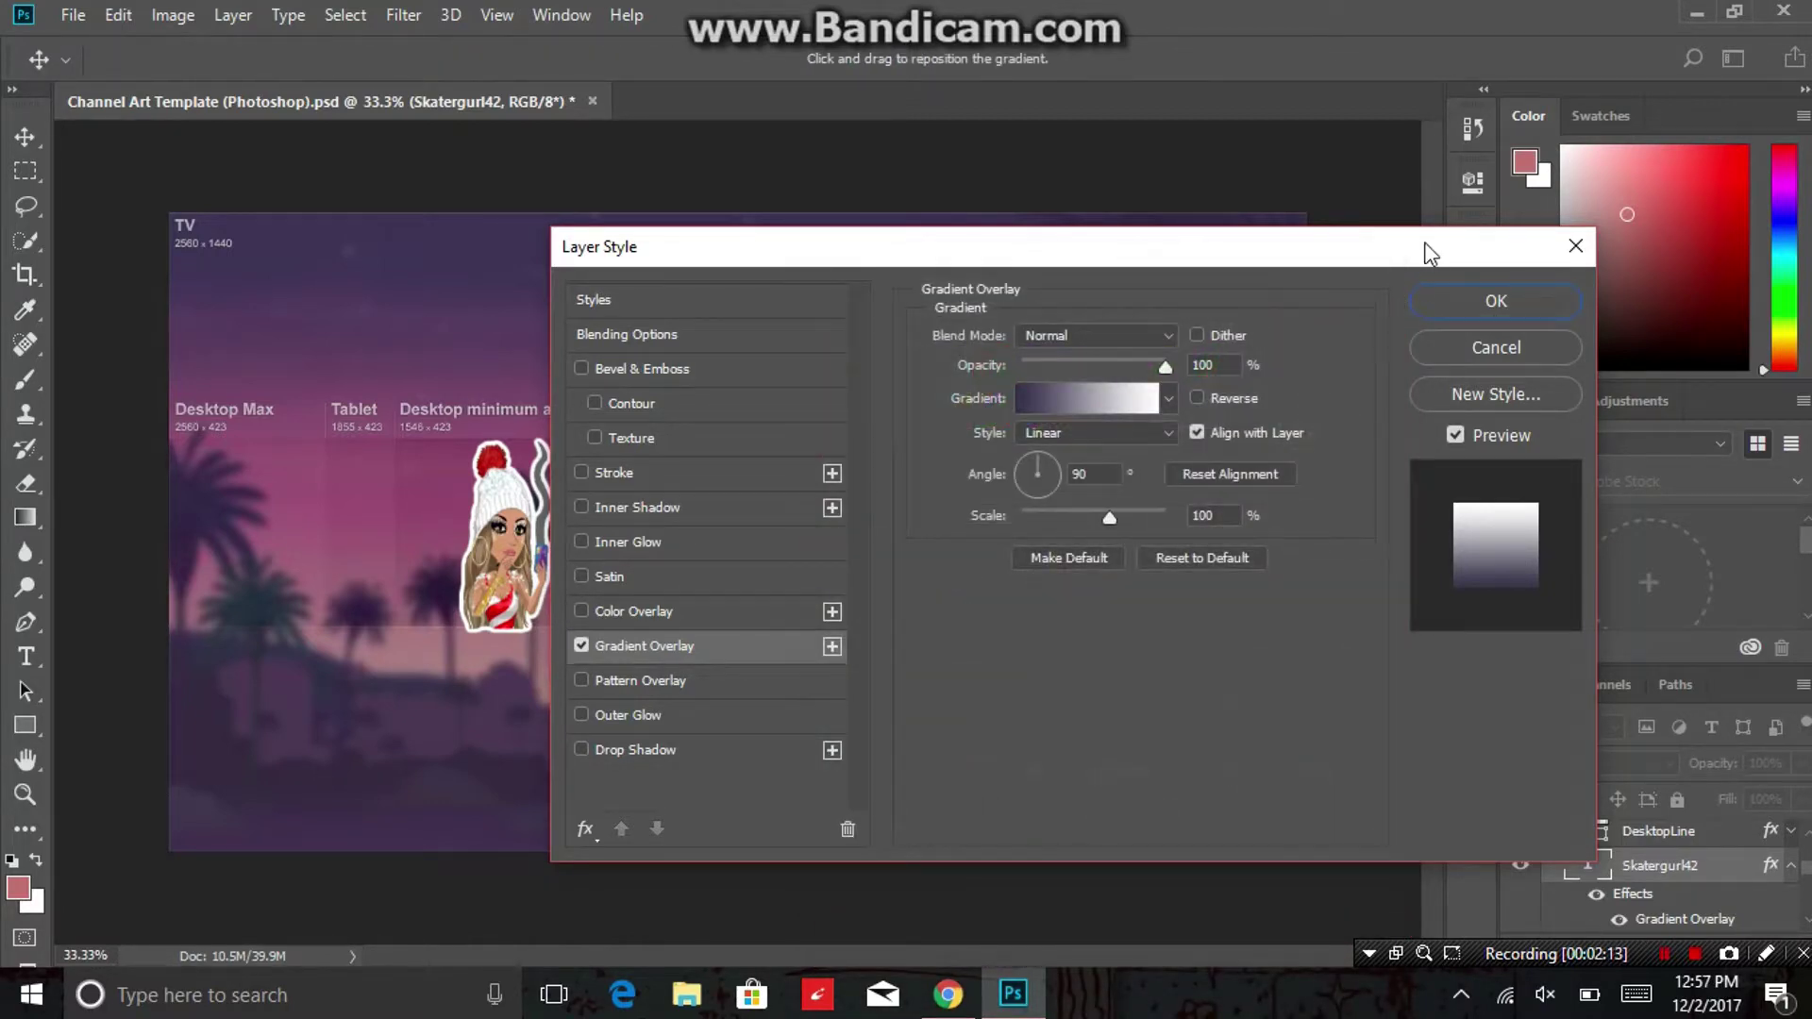
{"action": "left_click_drag", "start_coordinate": [1429, 253], "coordinate": [1416, 169]}
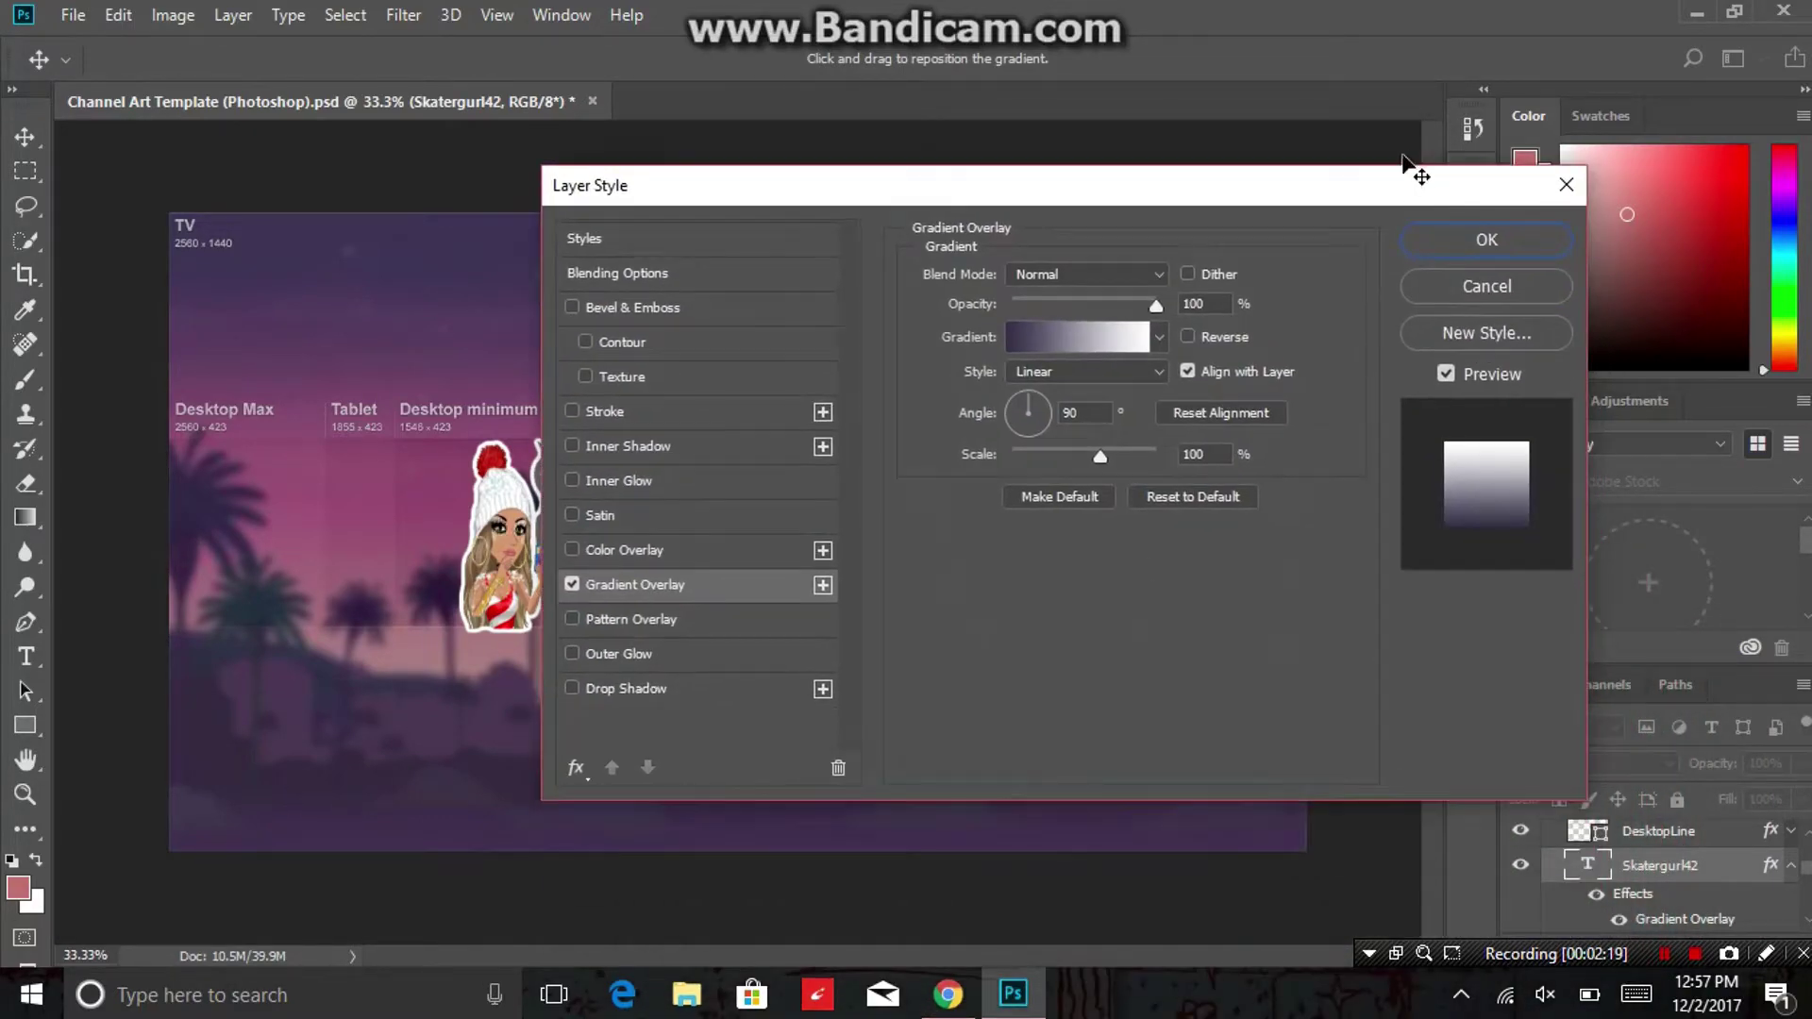
{"action": "left_click", "coordinate": [1128, 335]}
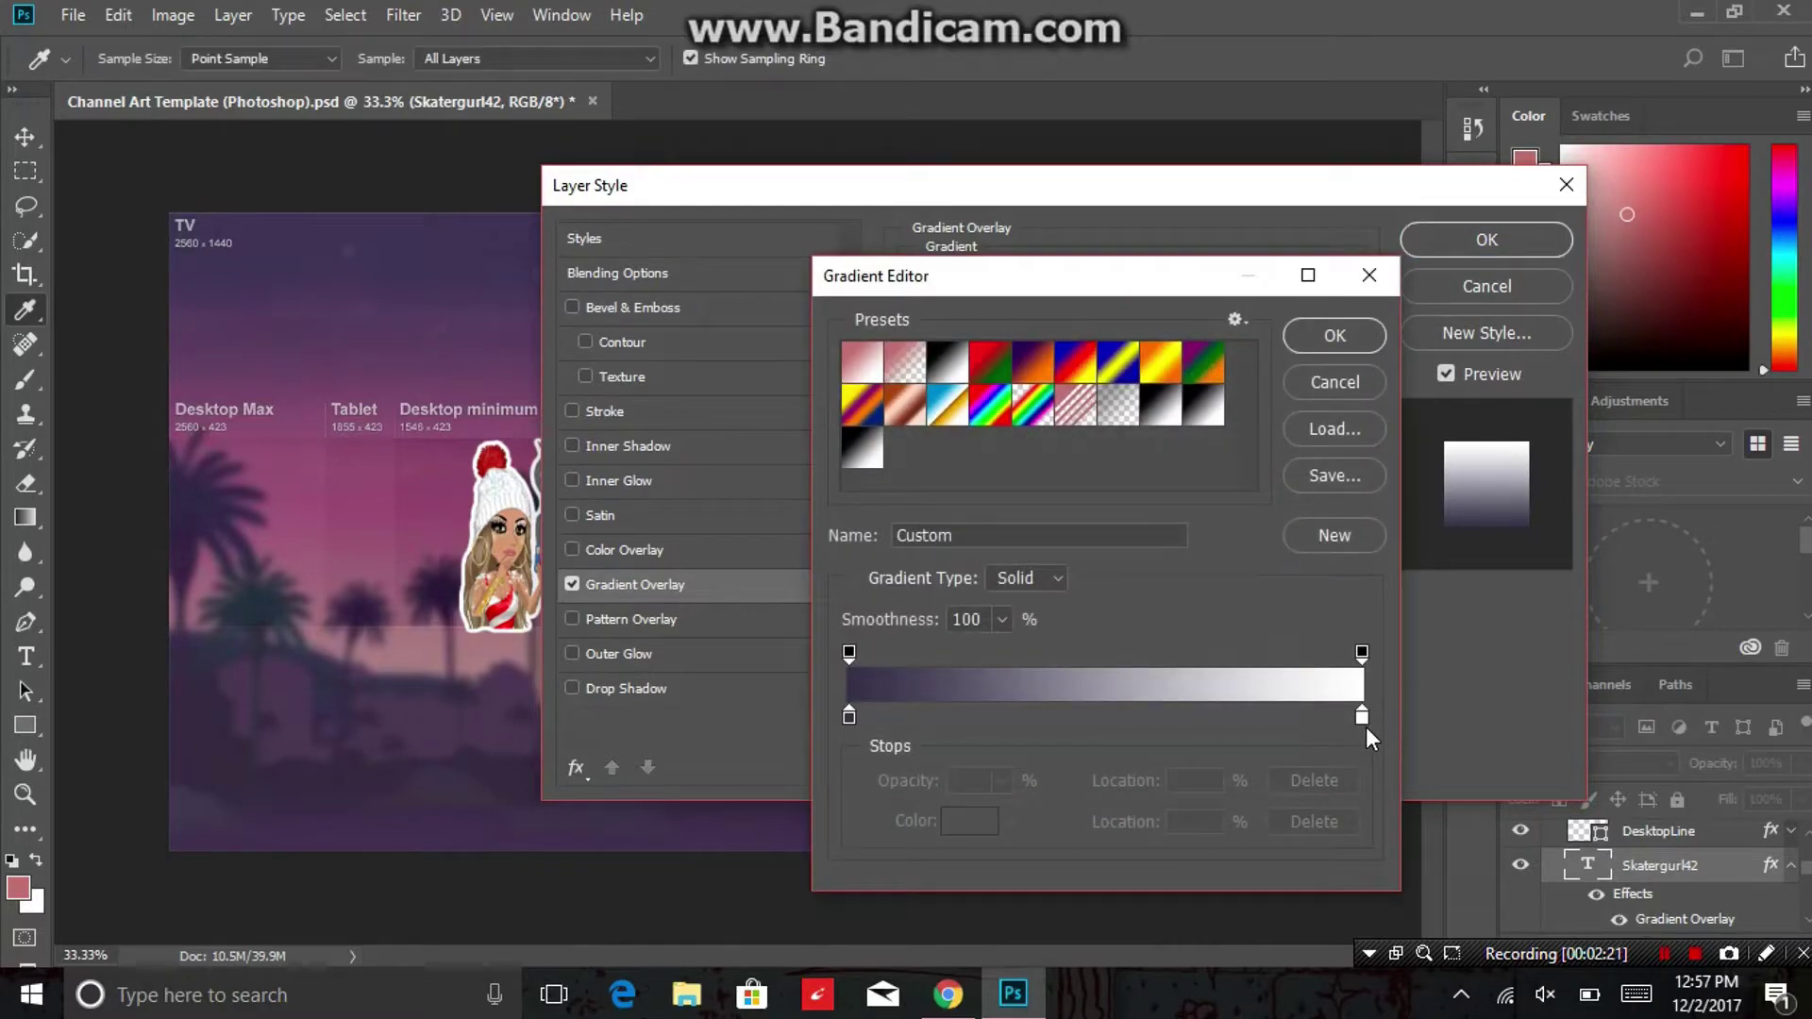
{"action": "left_click", "coordinate": [1364, 721]}
{"action": "double_click", "coordinate": [1362, 723]}
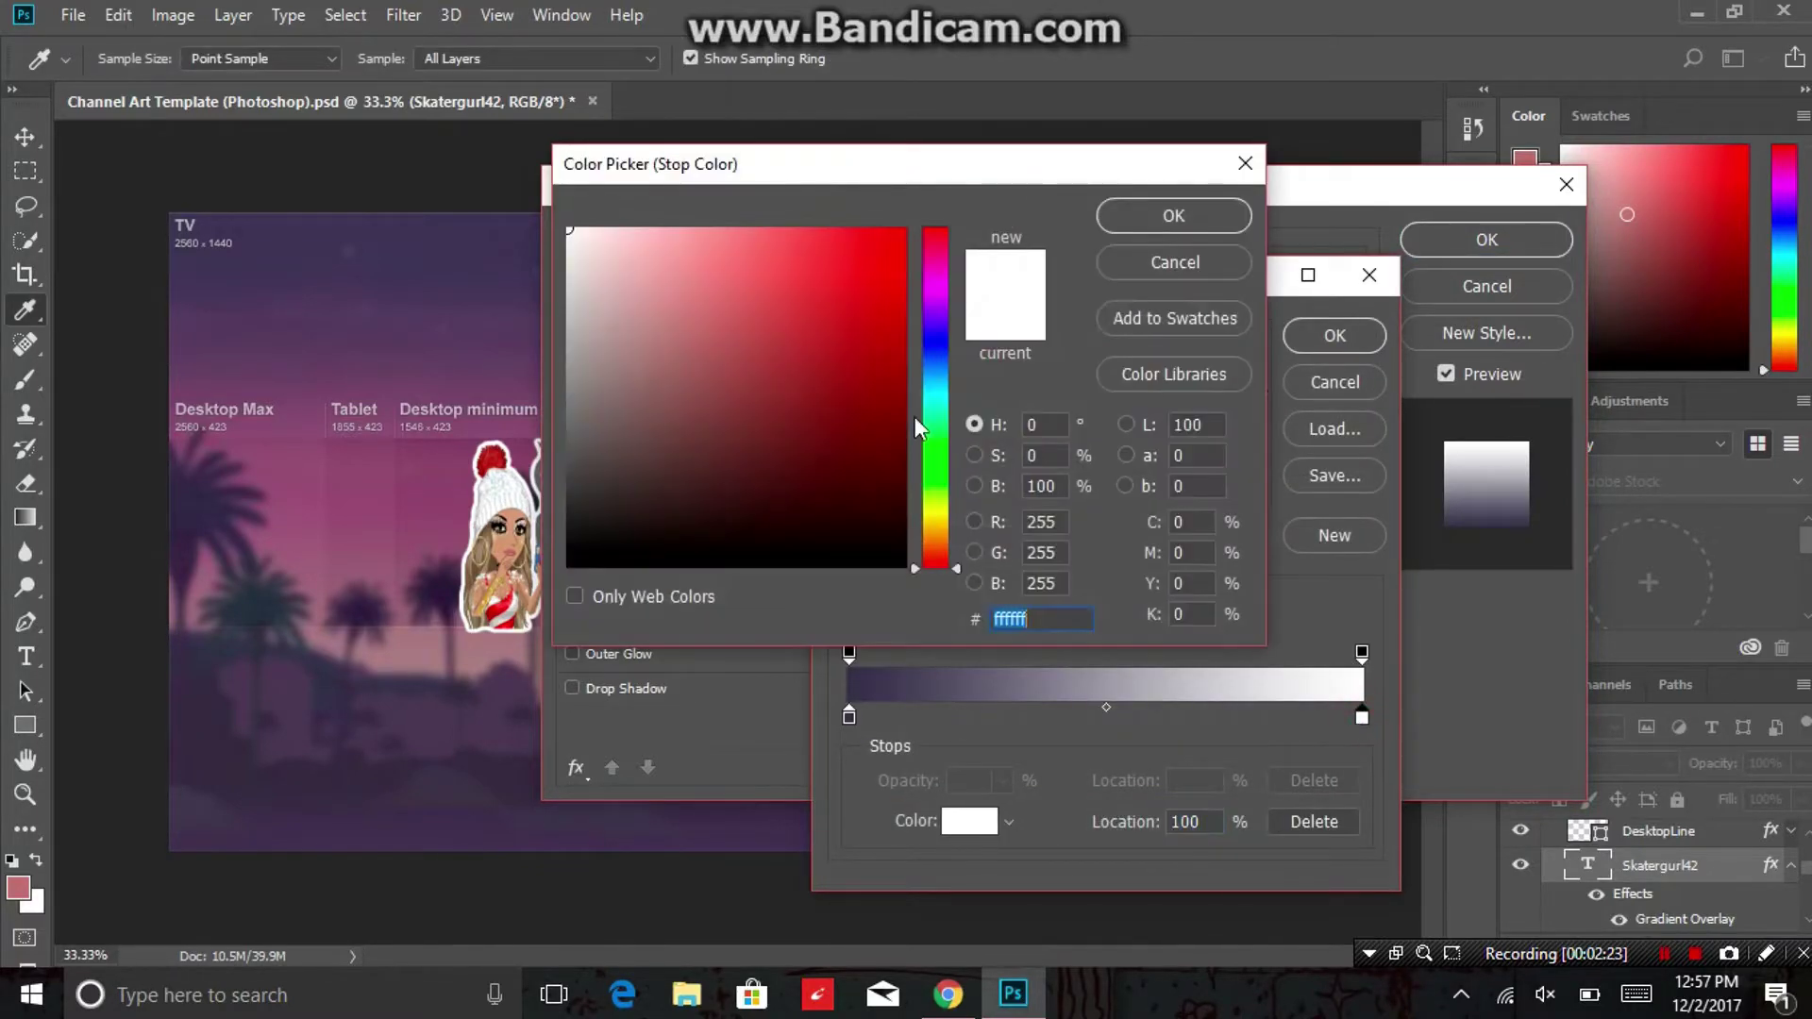
{"action": "left_click", "coordinate": [930, 269]}
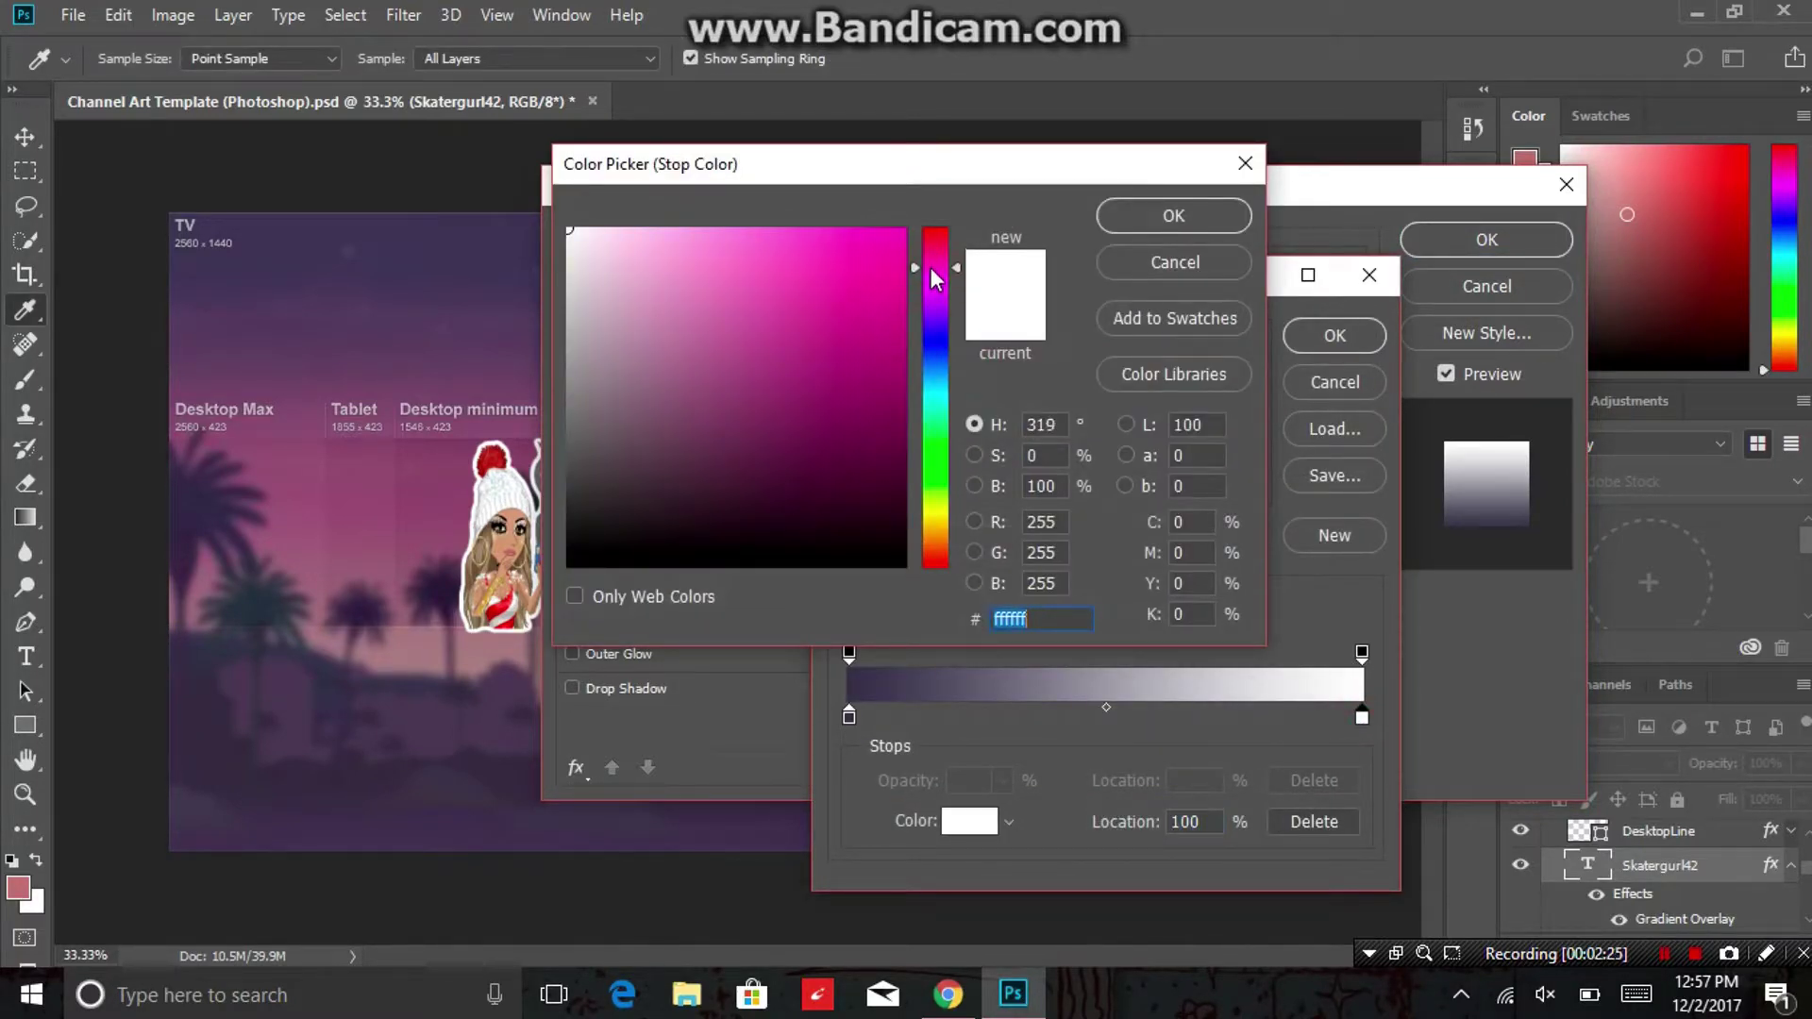
{"action": "left_click_drag", "start_coordinate": [695, 324], "coordinate": [775, 304]}
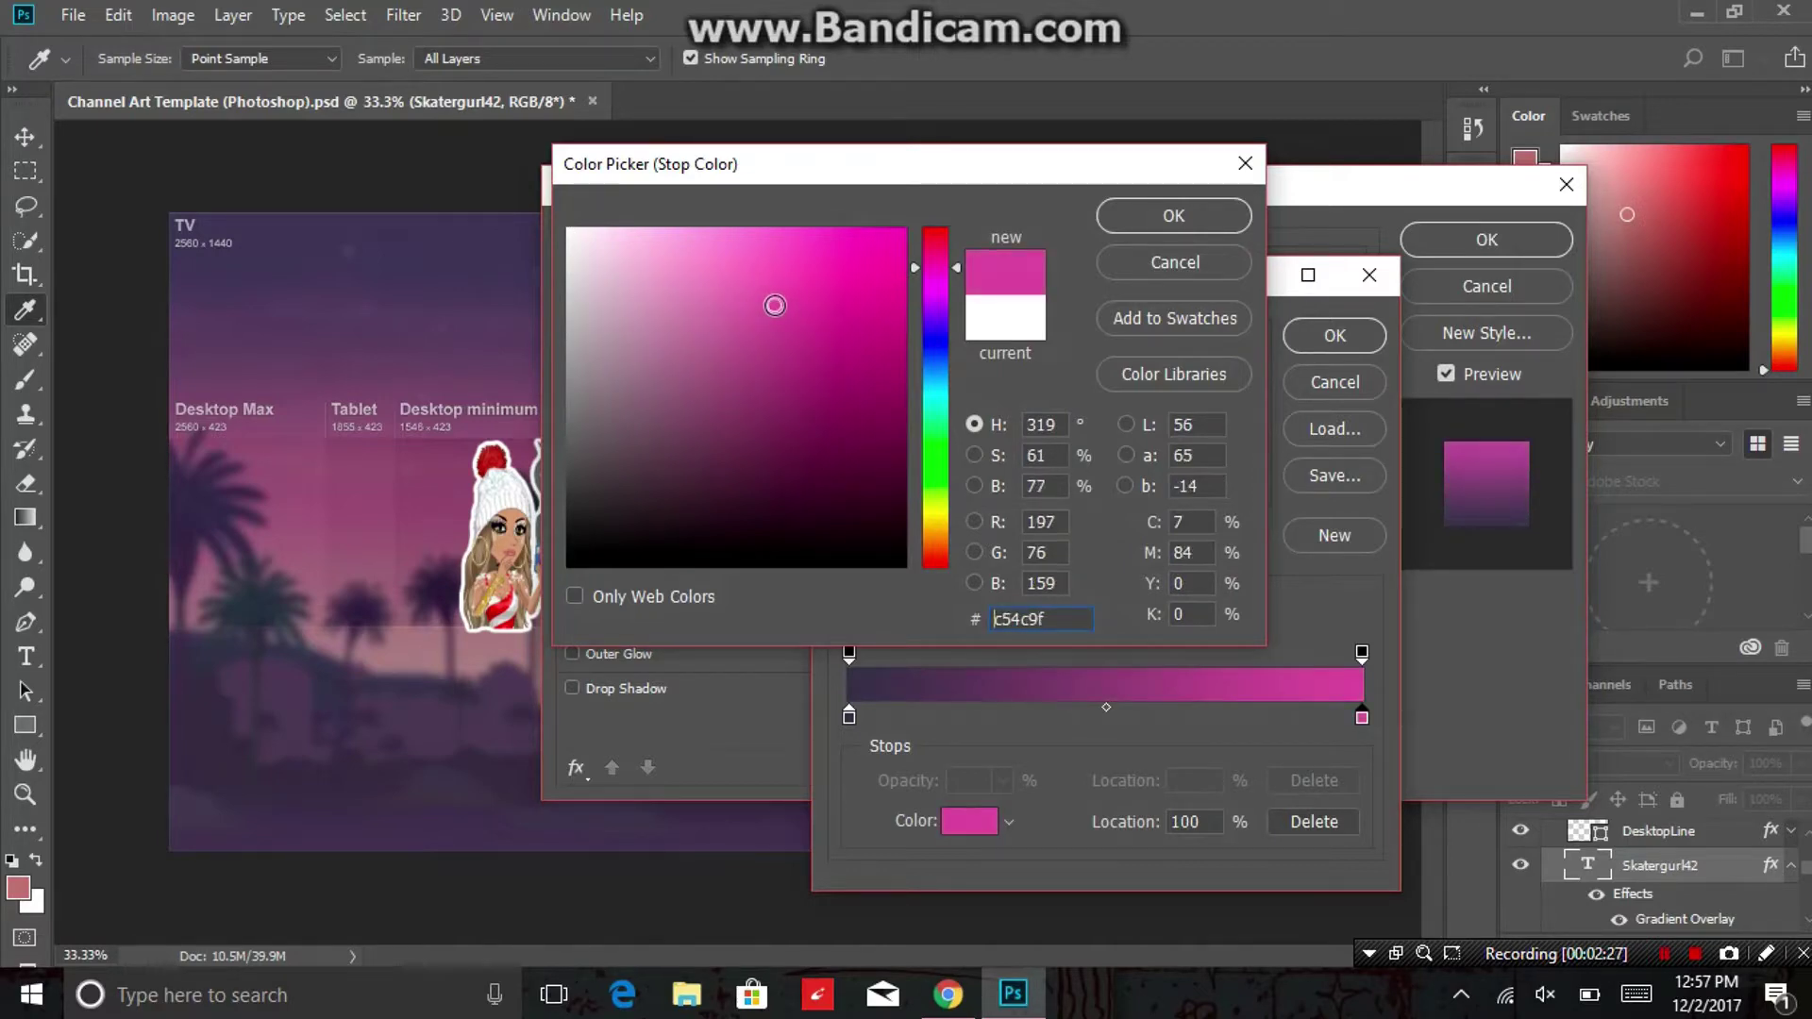
{"action": "left_click", "coordinate": [1165, 222]}
{"action": "left_click", "coordinate": [1331, 338]}
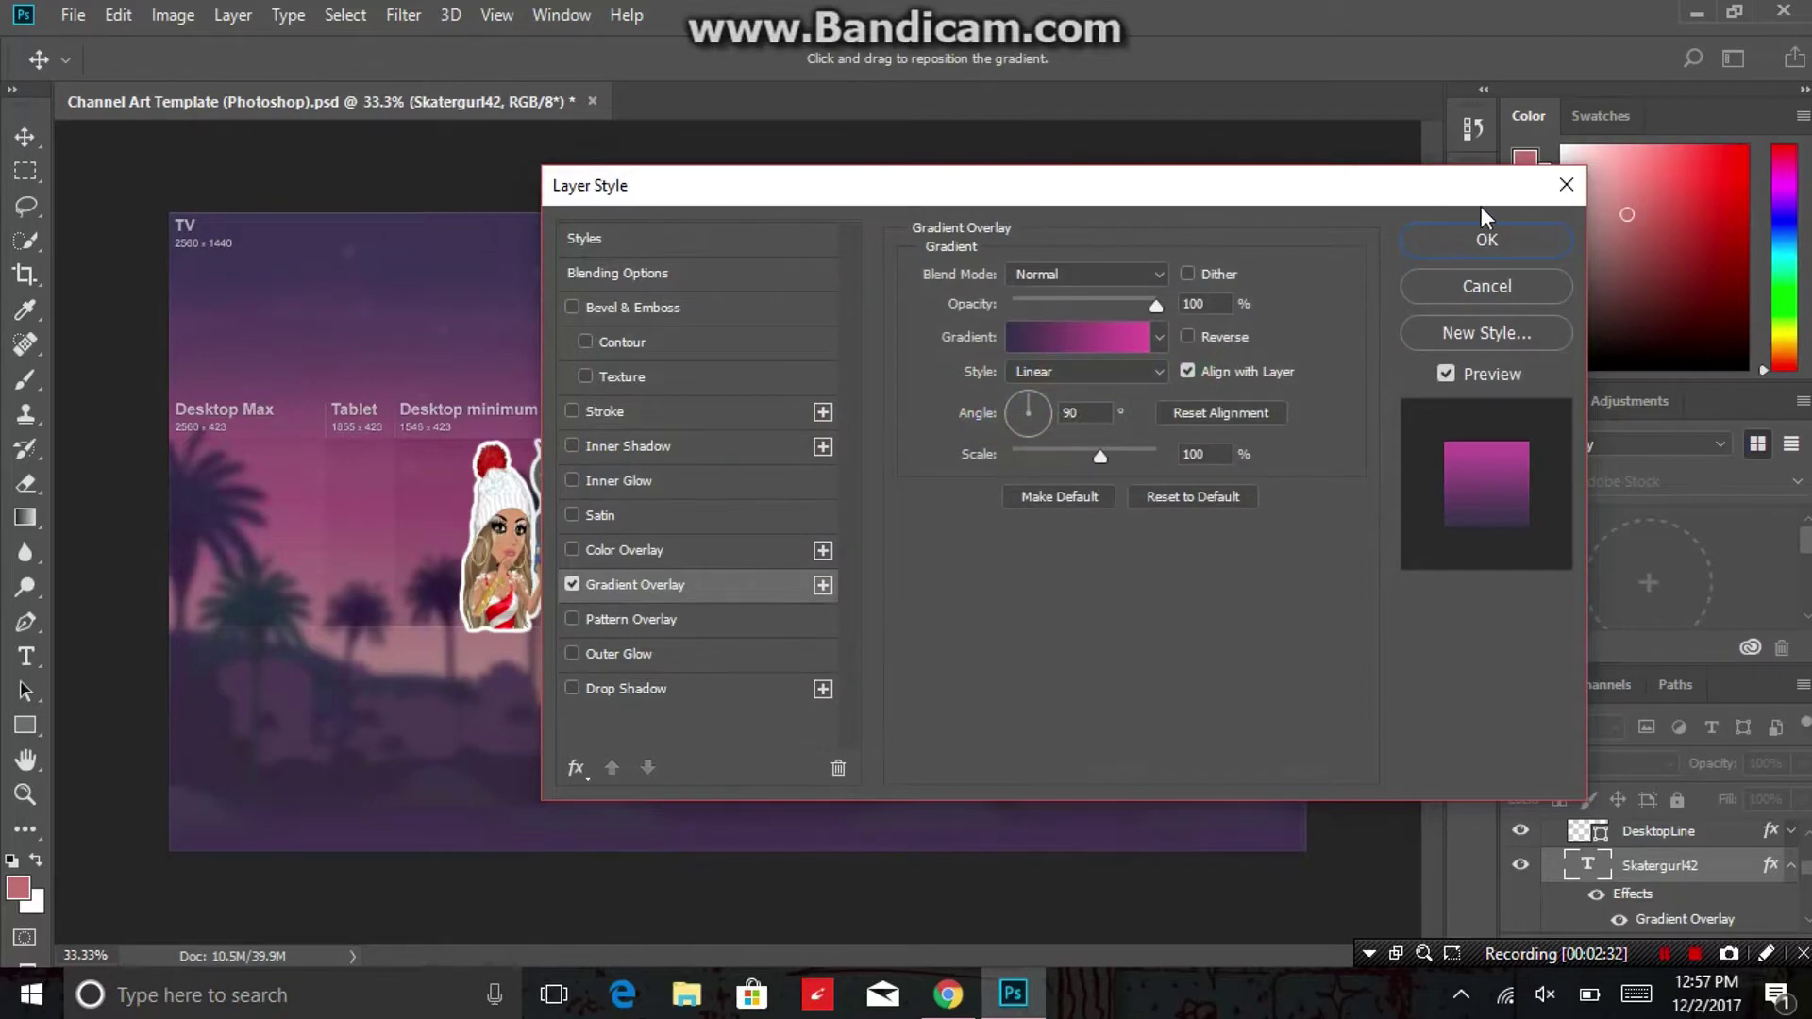
Try an Outer Glow and an Inner Shadow on the large username text.
{"action": "left_click_drag", "start_coordinate": [1483, 199], "coordinate": [1678, 110]}
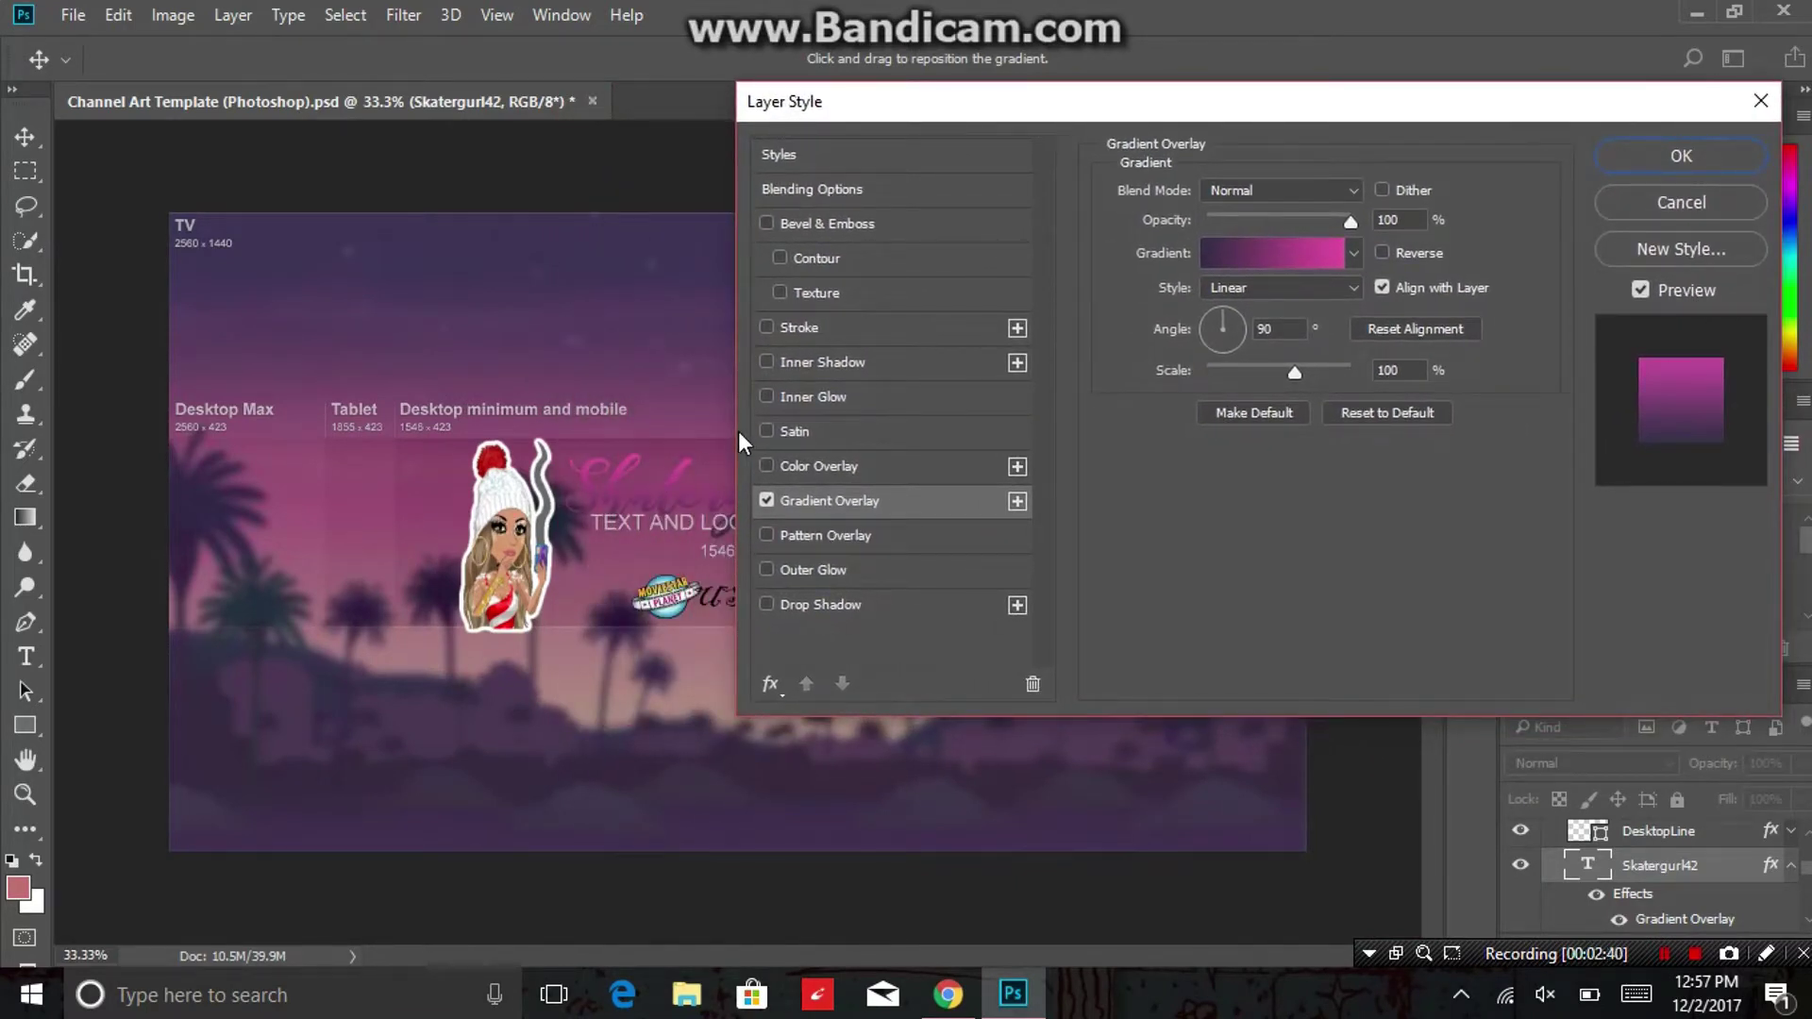
{"action": "left_click", "coordinate": [767, 570]}
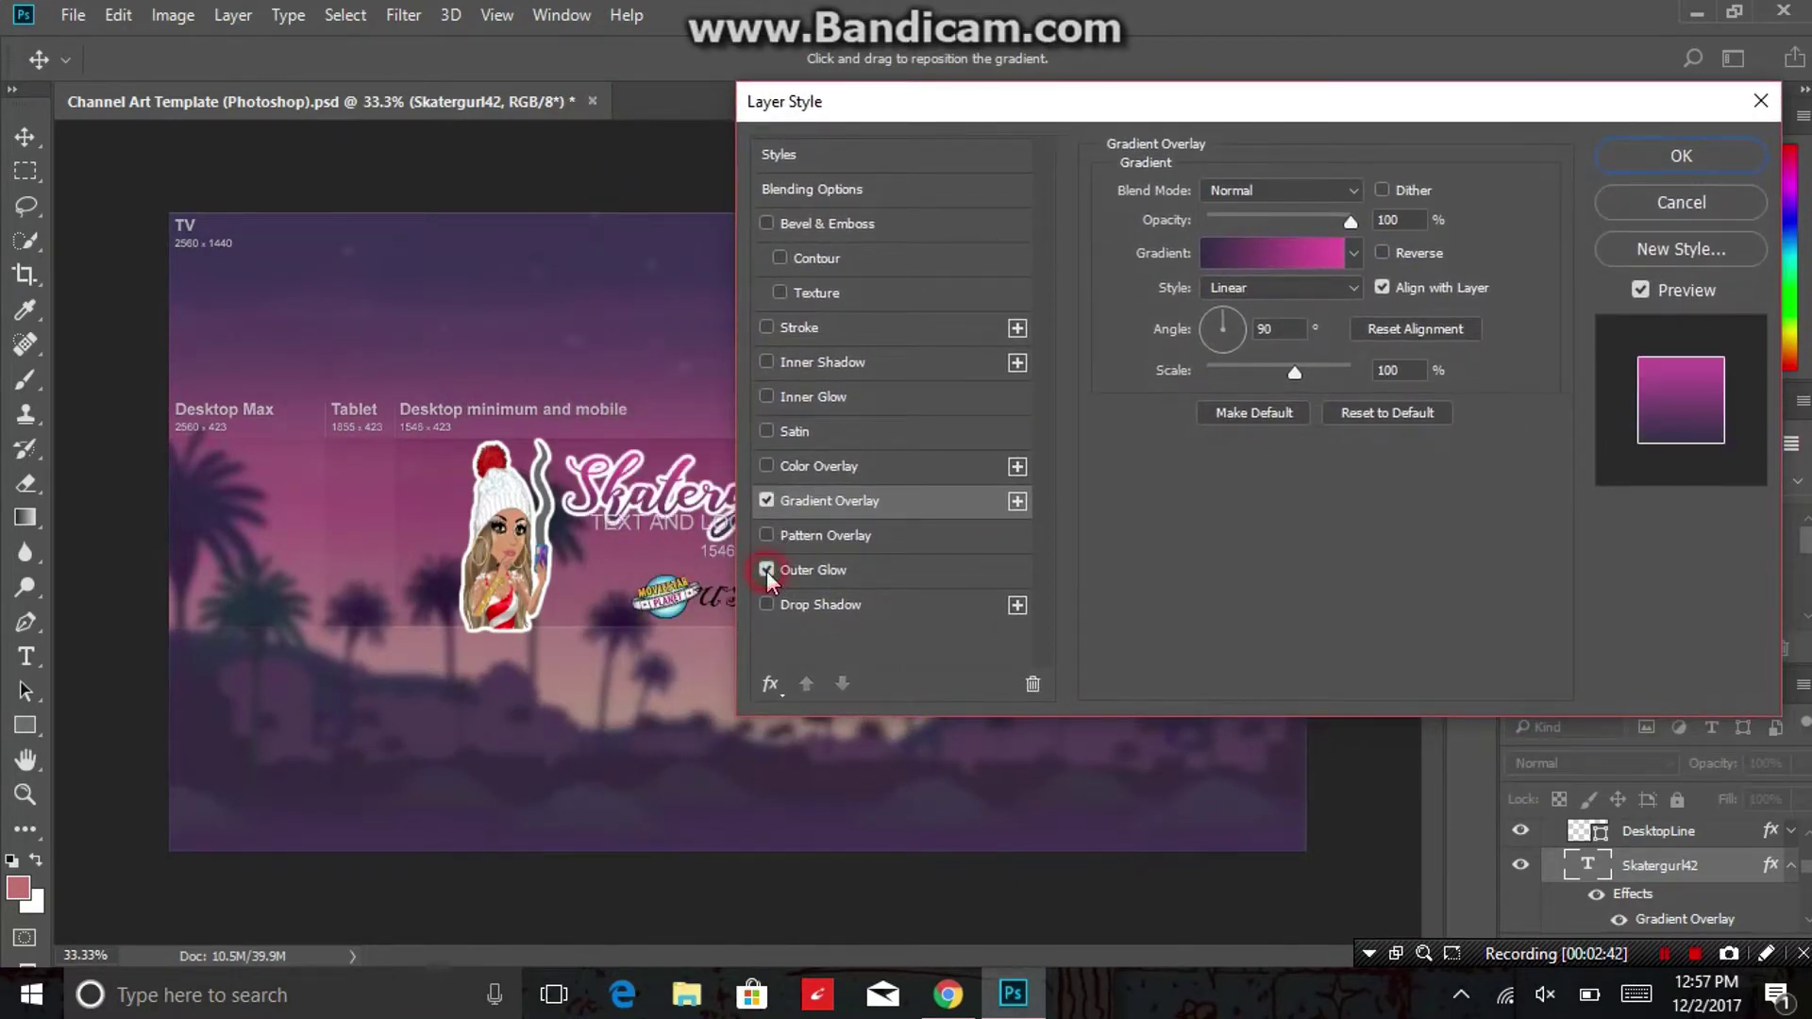
{"action": "left_click", "coordinate": [766, 570]}
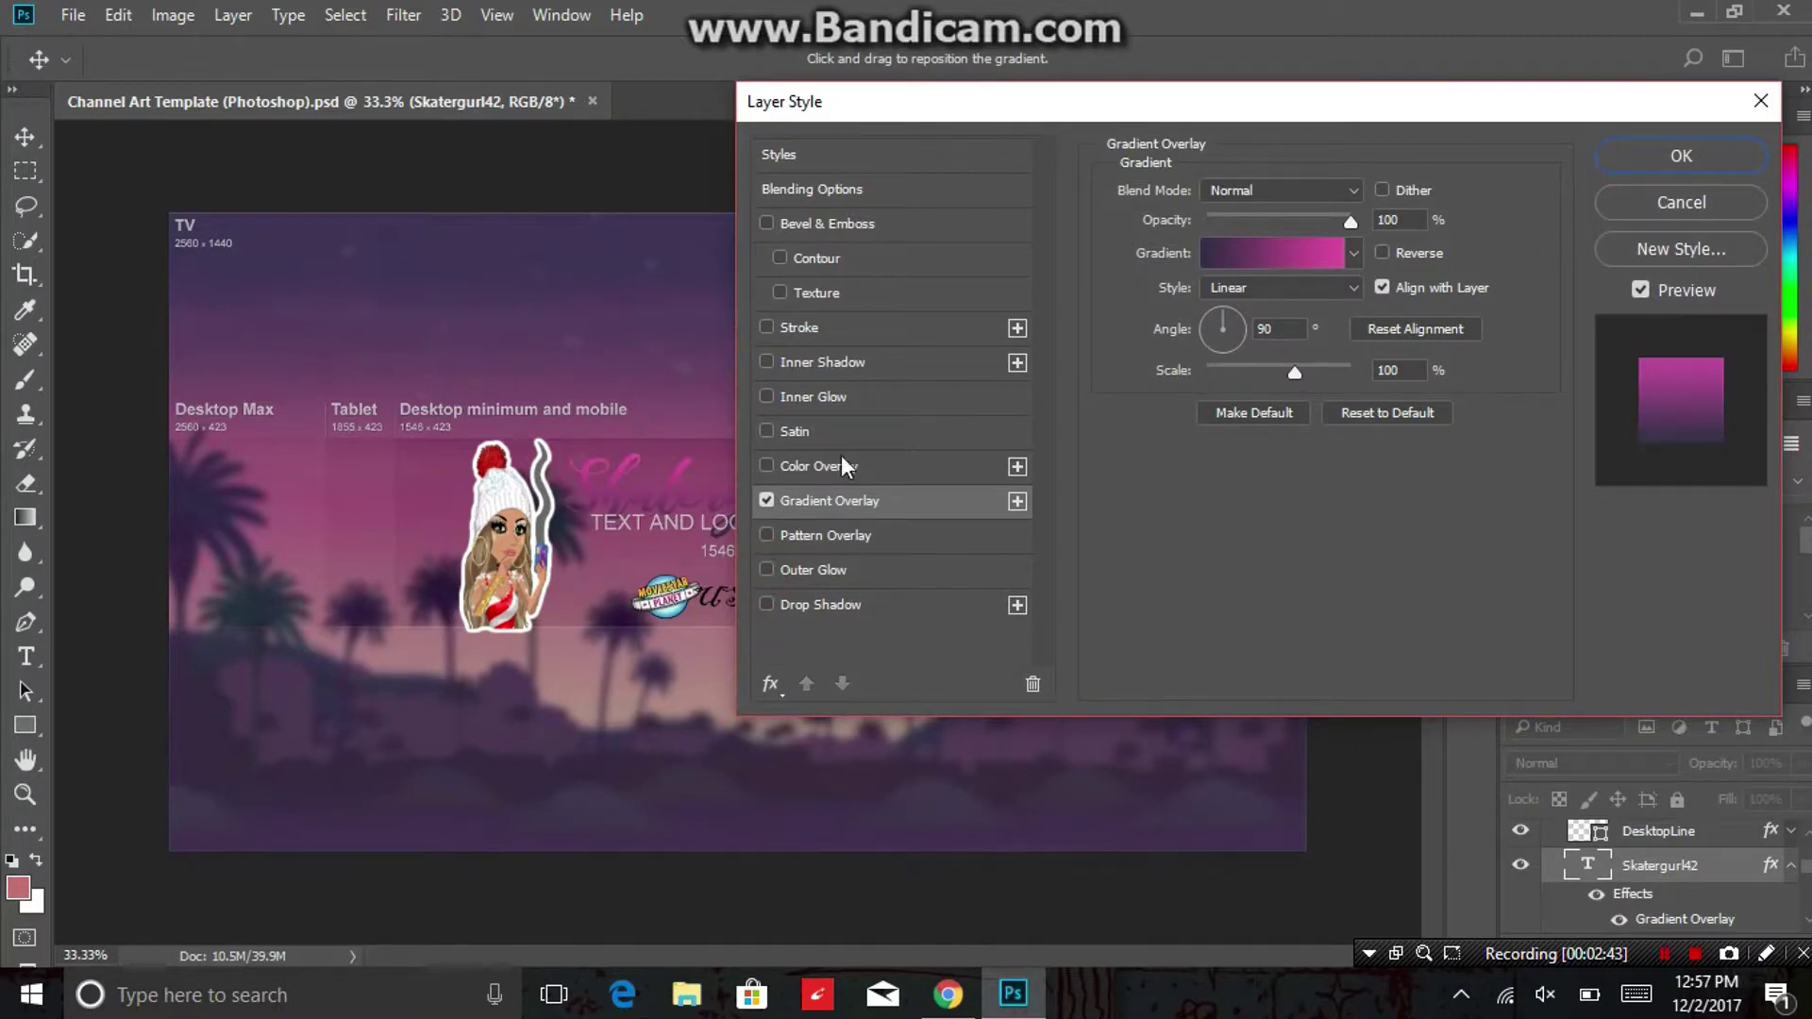
{"action": "left_click", "coordinate": [768, 362]}
{"action": "left_click", "coordinate": [768, 359]}
Add a Drop Shadow with 11% spread and 5 px size to the username text and apply the layer style.
{"action": "left_click", "coordinate": [933, 597]}
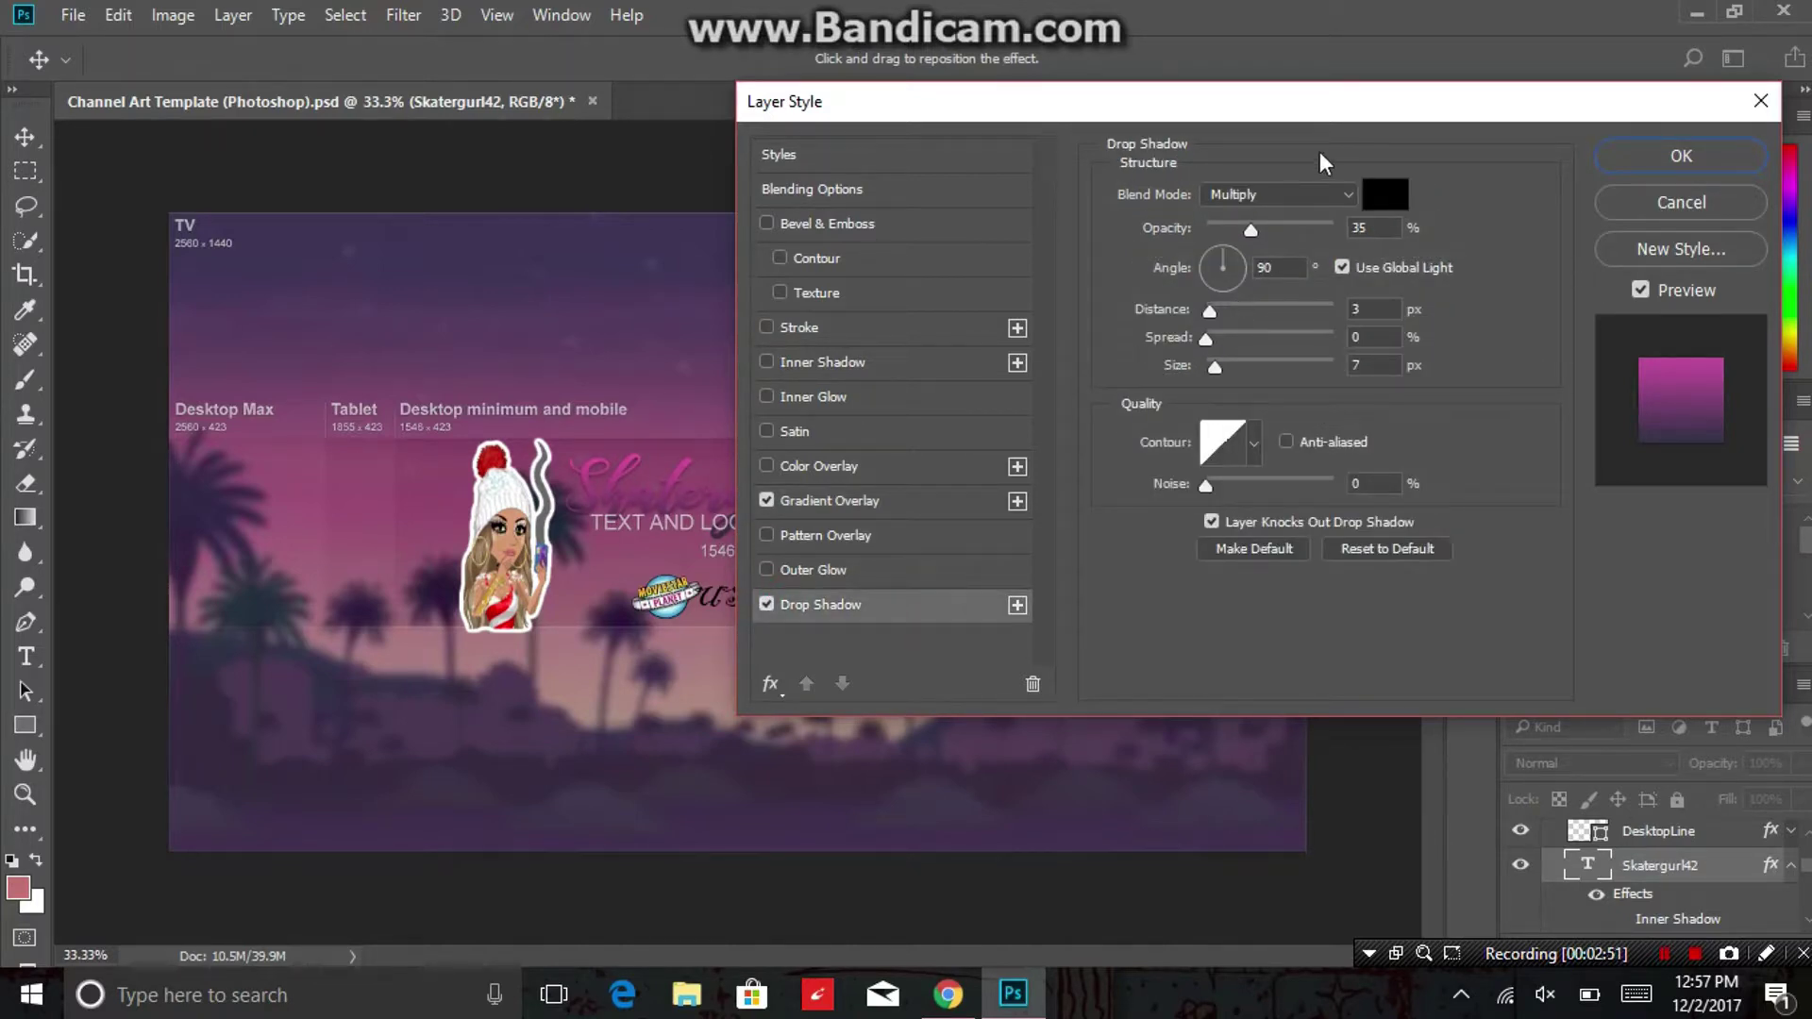
{"action": "left_click_drag", "start_coordinate": [1355, 113], "coordinate": [1465, 292]}
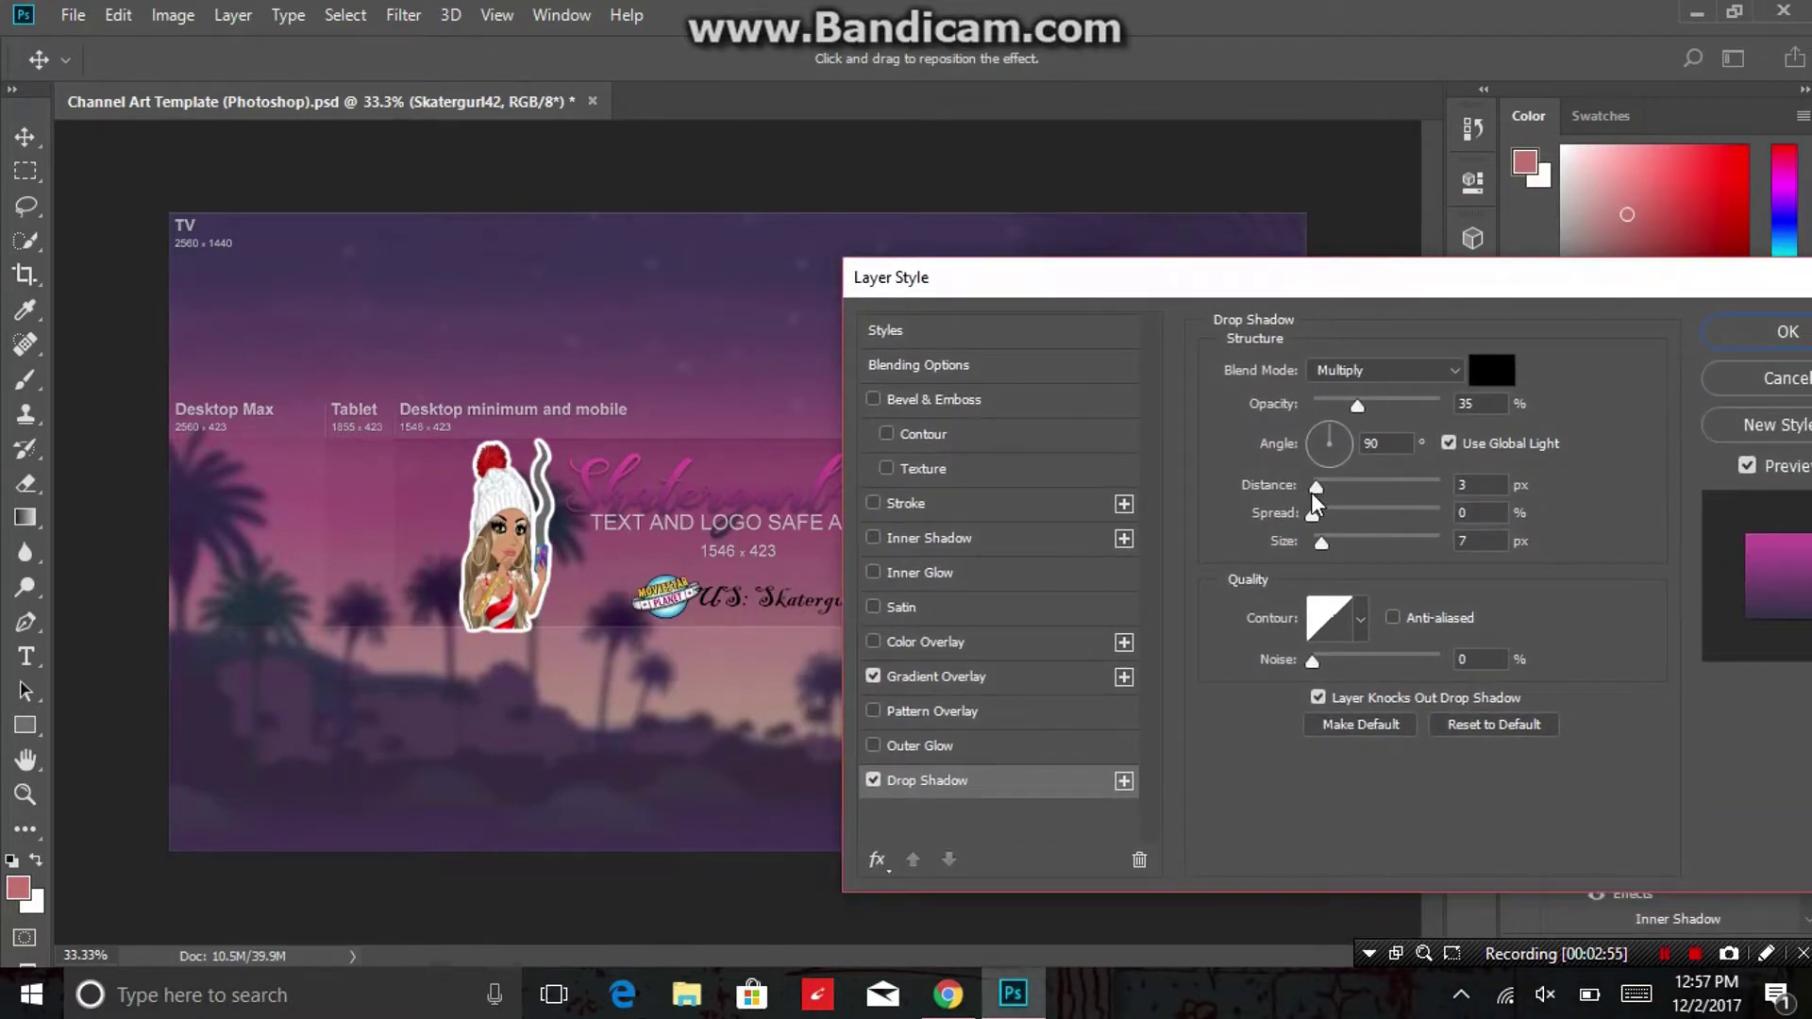
{"action": "left_click_drag", "start_coordinate": [1316, 546], "coordinate": [1327, 517]}
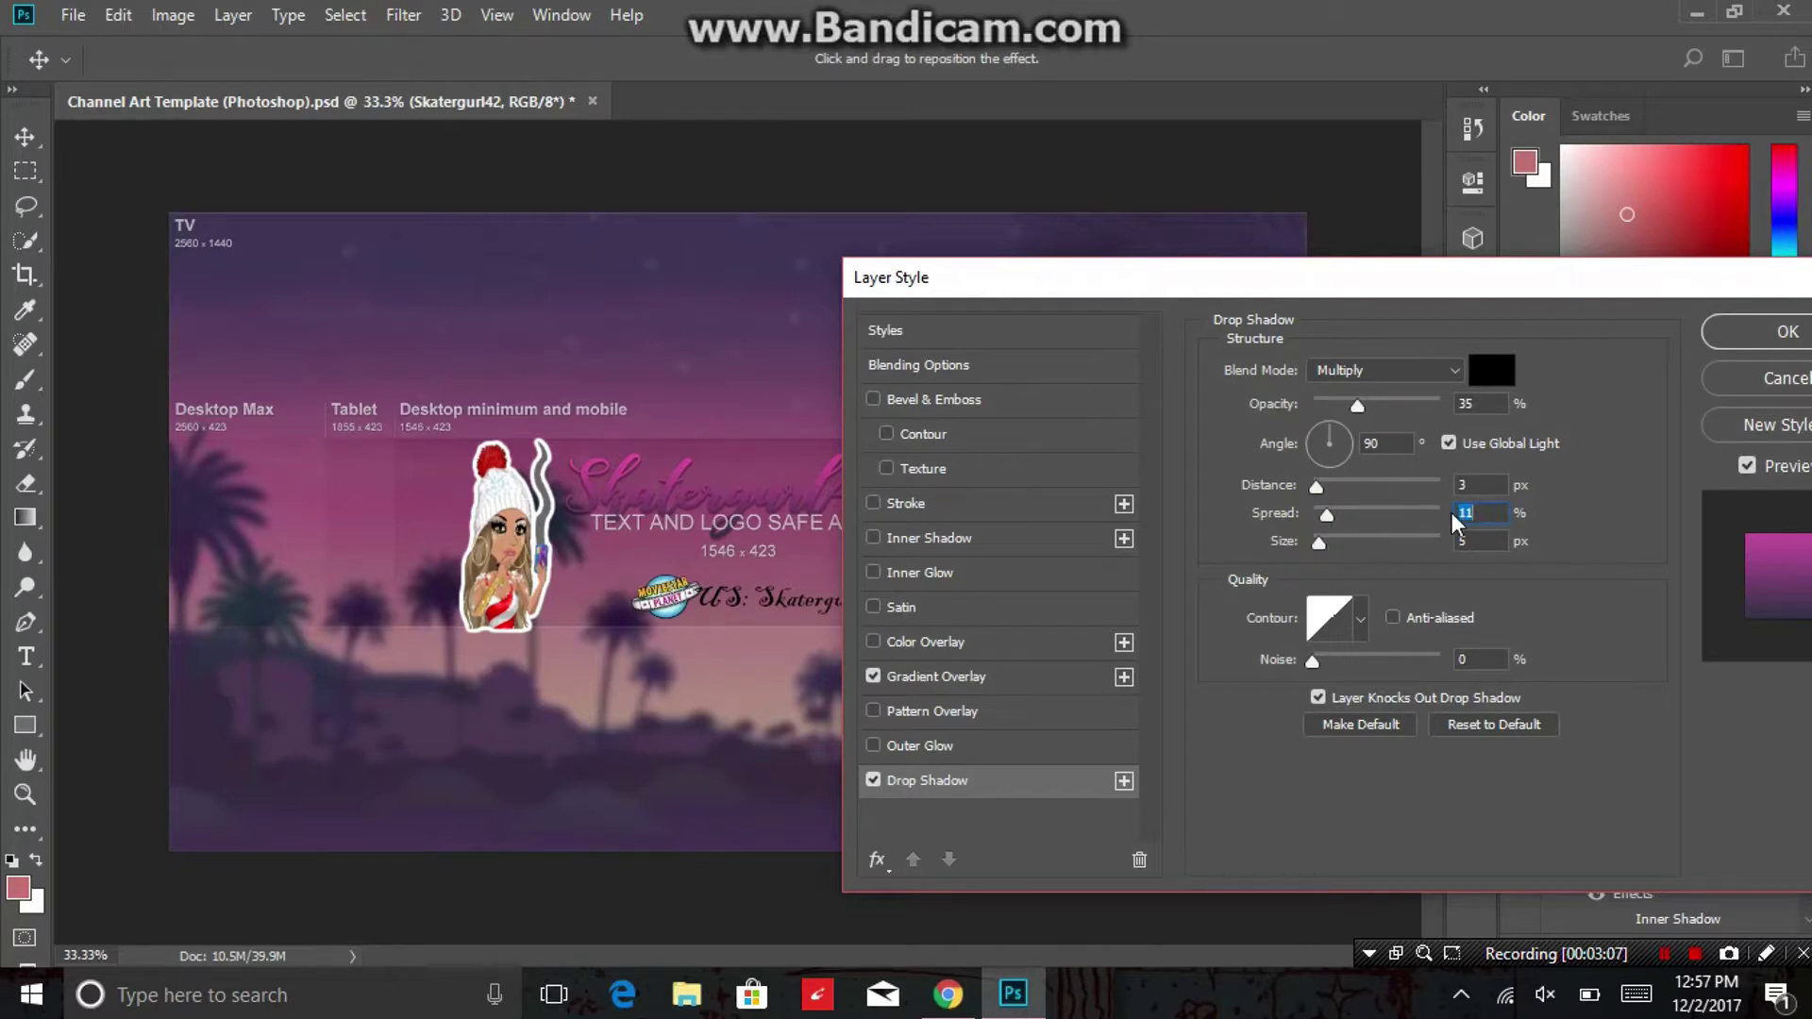
{"action": "left_click", "coordinate": [1775, 342]}
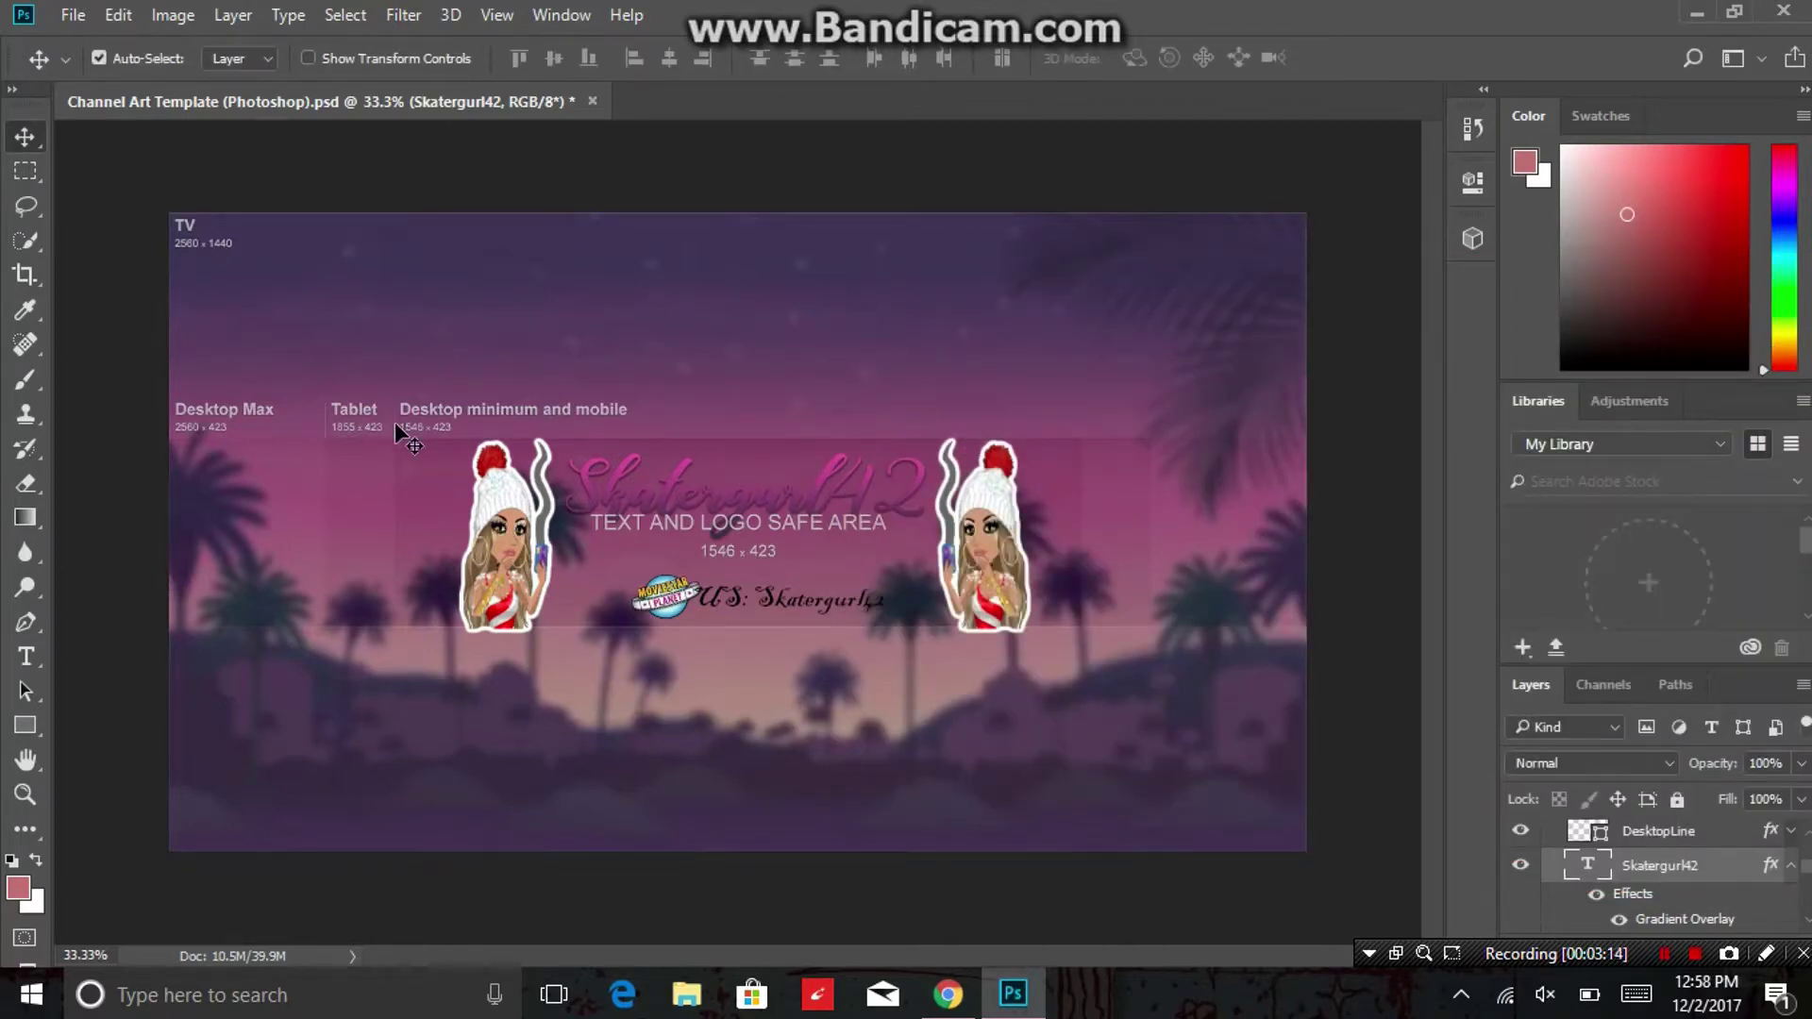
Create a text box below the logo area reading "msp" in Anisha Free at 48 pt, and narrow the box slightly.
{"action": "left_click", "coordinate": [37, 665]}
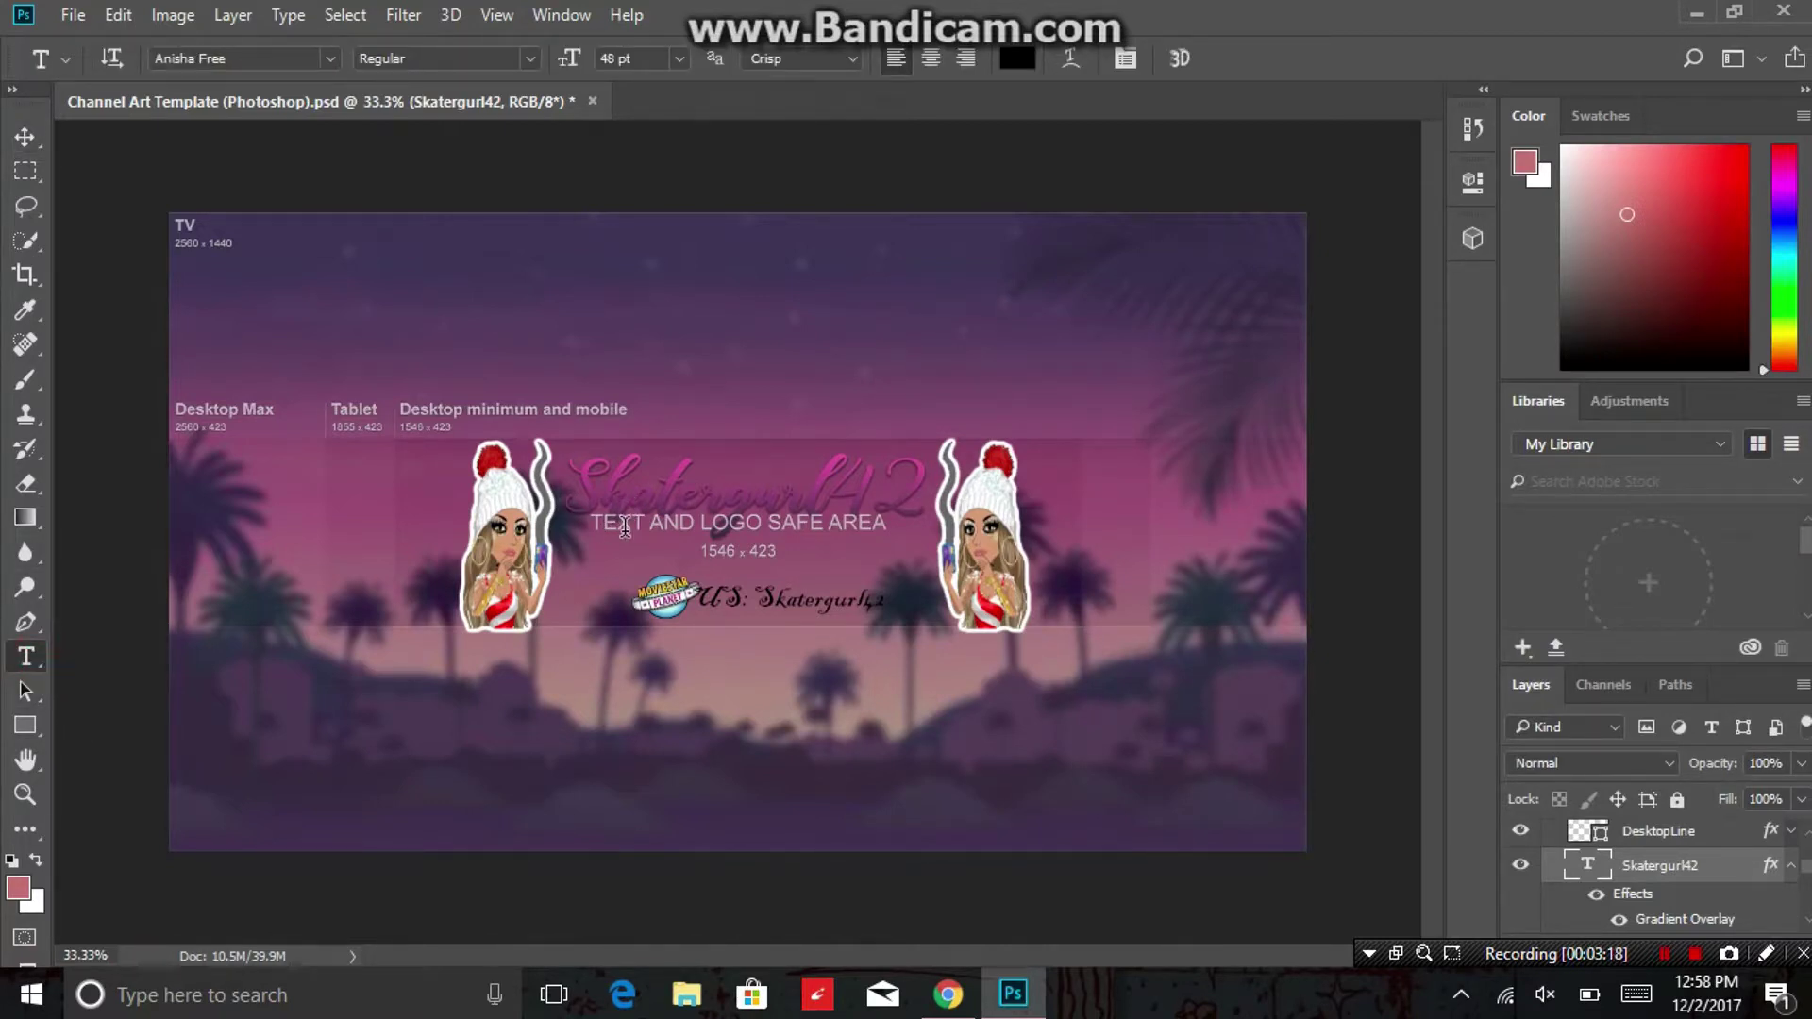
{"action": "left_click_drag", "start_coordinate": [625, 525], "coordinate": [737, 555]}
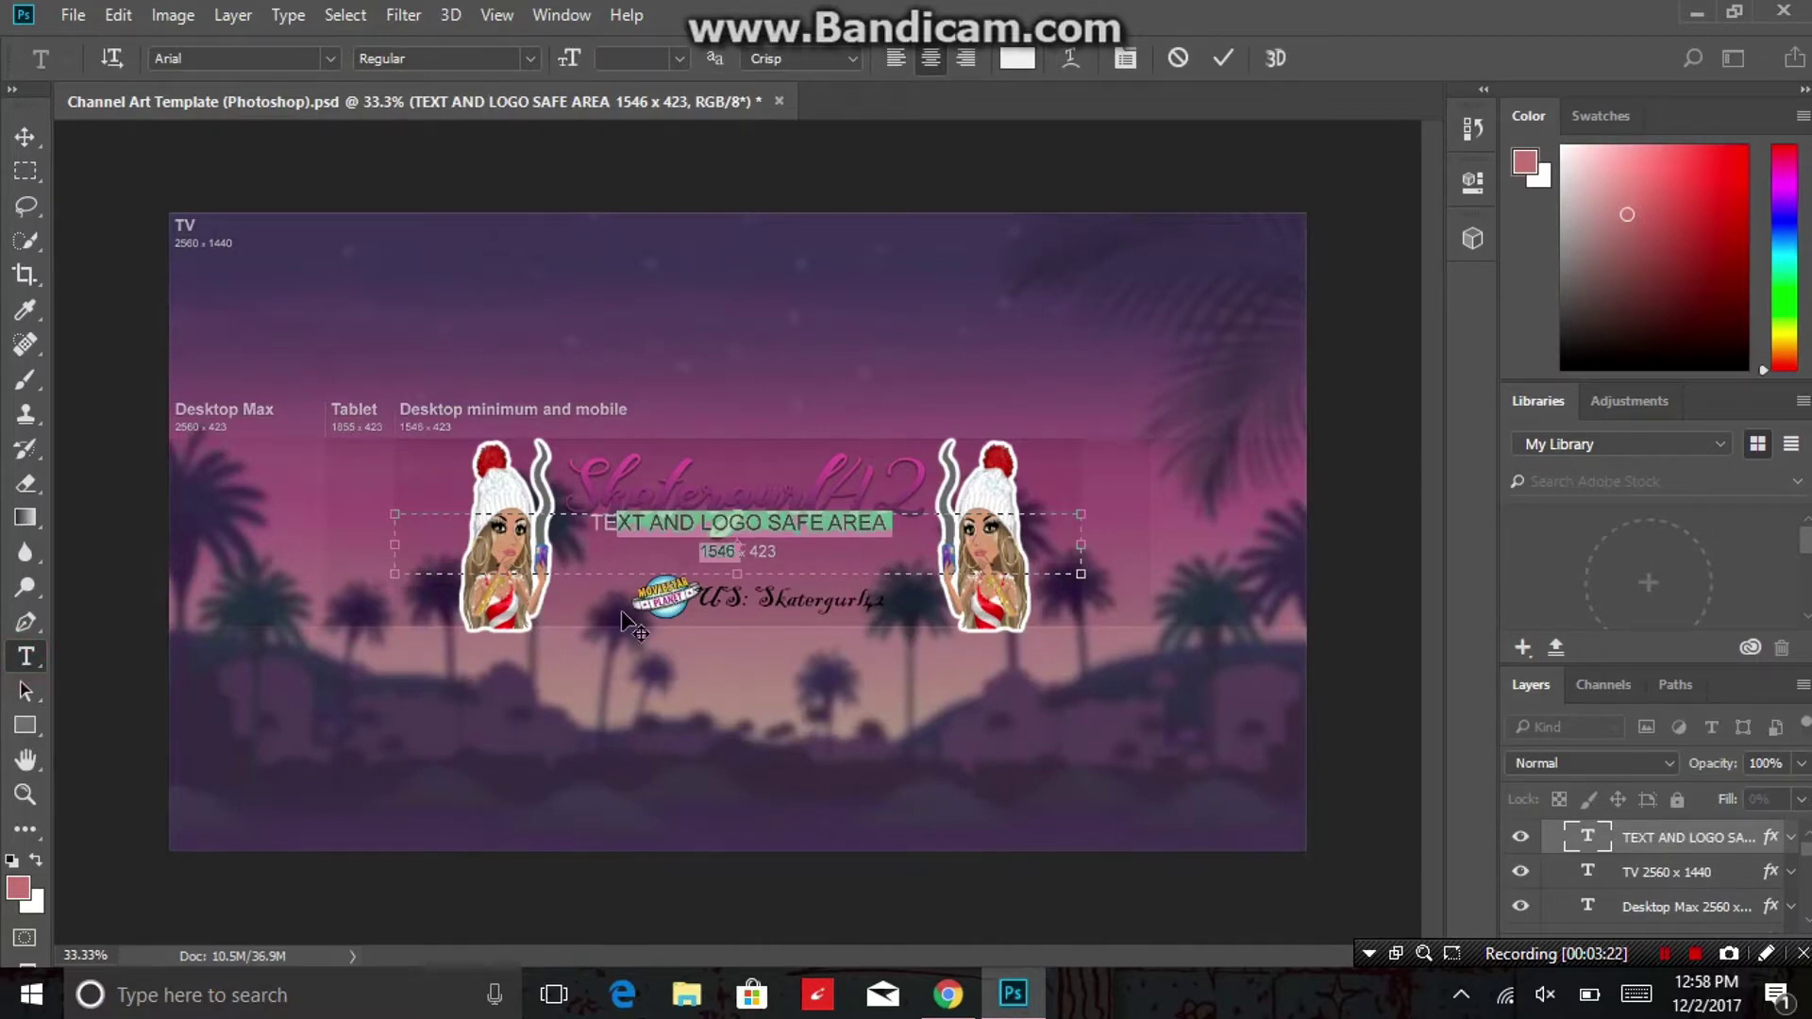
{"action": "left_click", "coordinate": [1180, 58]}
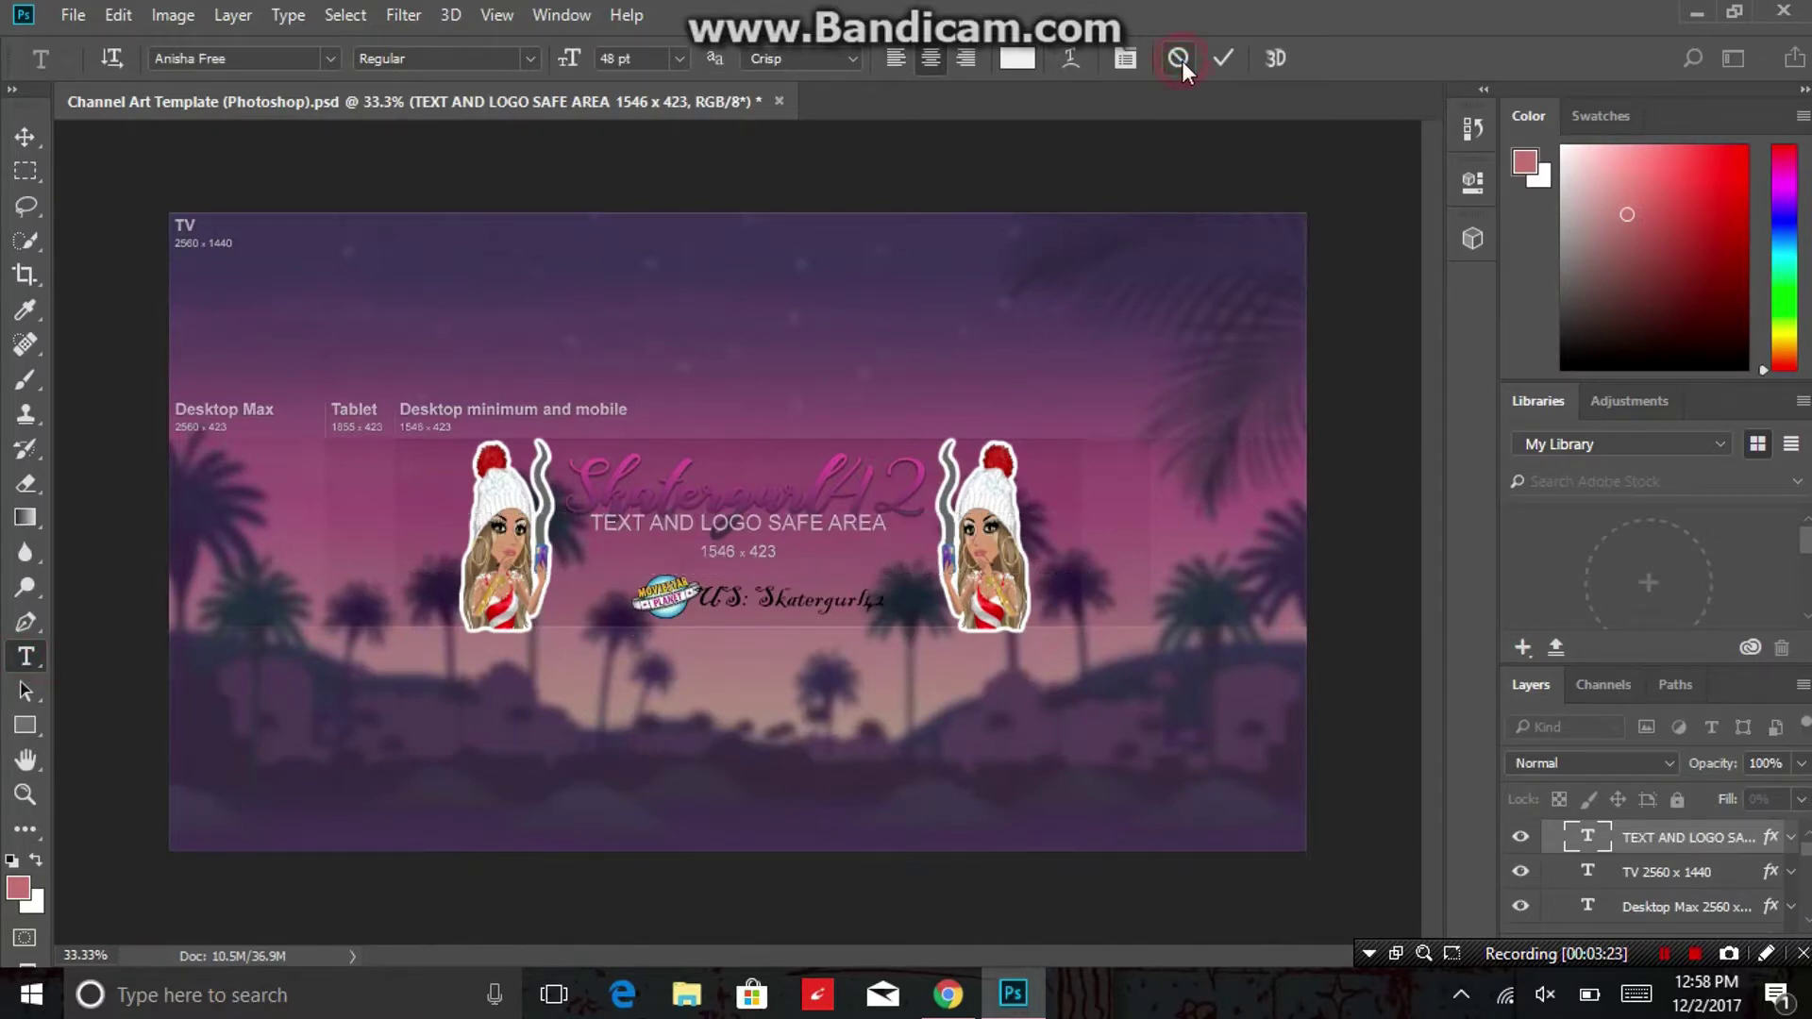
{"action": "left_click_drag", "start_coordinate": [590, 697], "coordinate": [900, 786]}
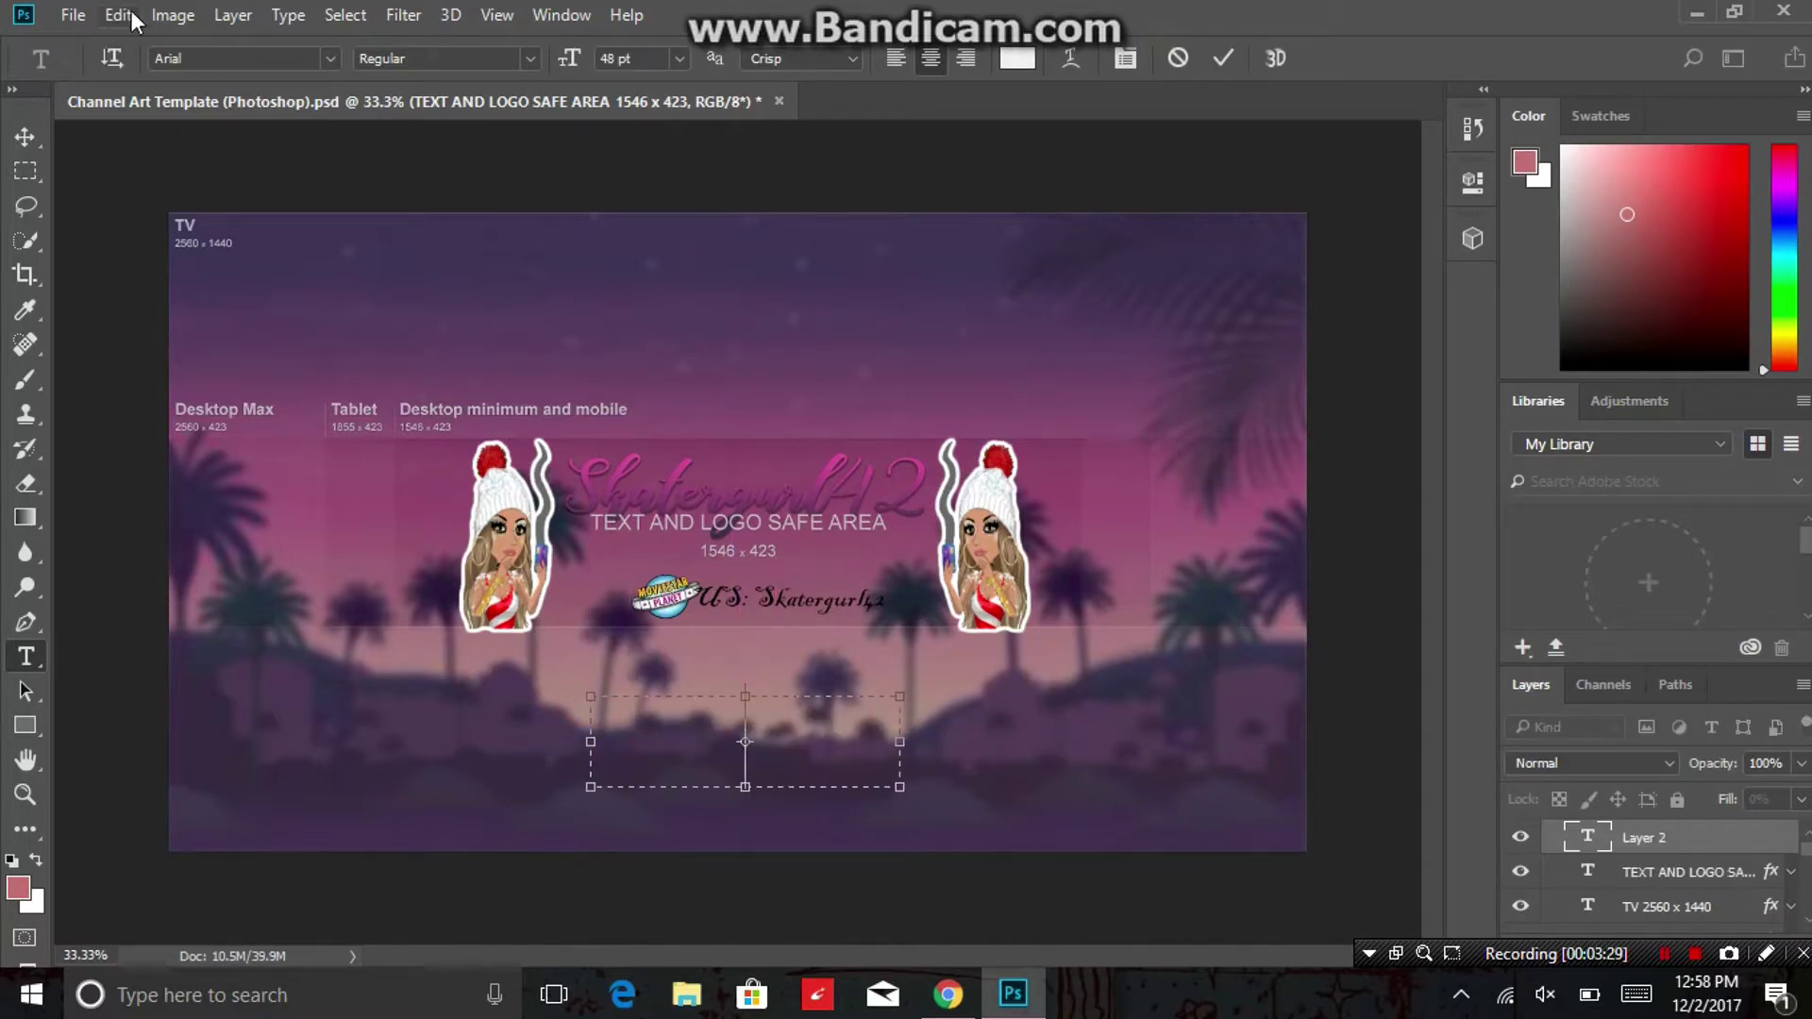
{"action": "left_click", "coordinate": [331, 59]}
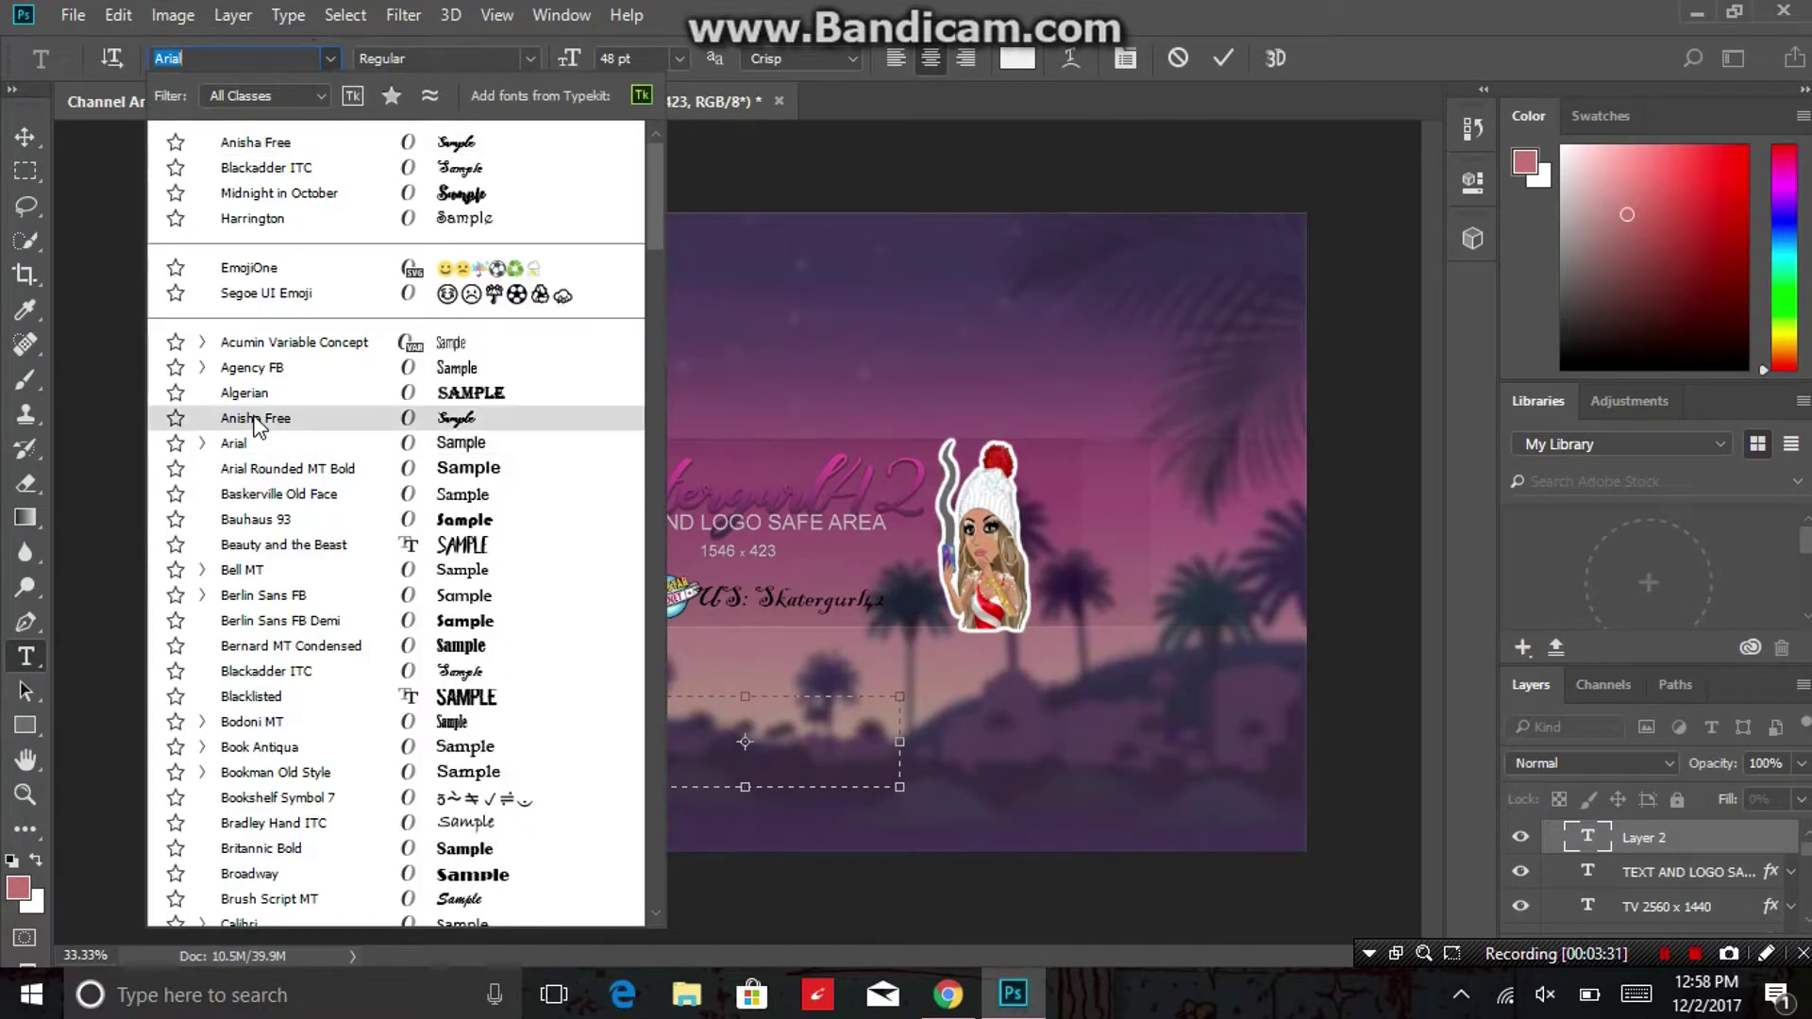
{"action": "left_click", "coordinate": [308, 143]}
{"action": "type", "text": "msp"}
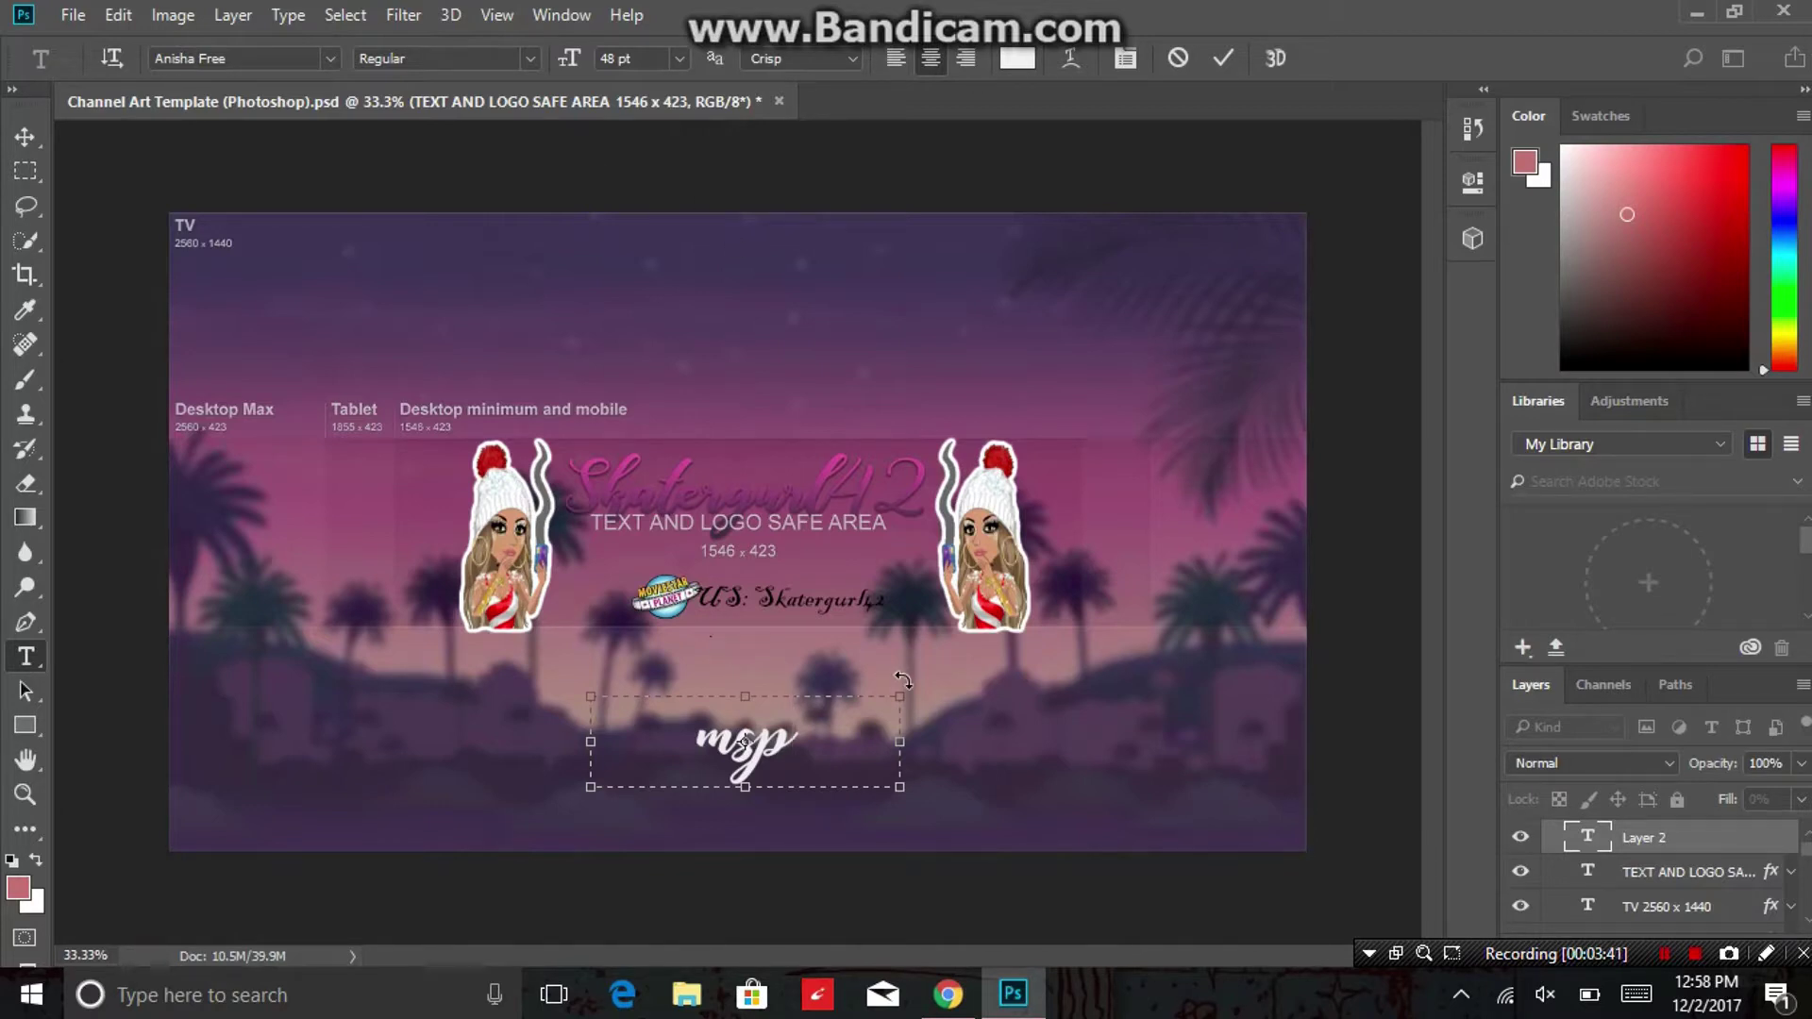
{"action": "mouse_move", "coordinate": [897, 701]}
{"action": "left_mouse_down"}
{"action": "mouse_move", "coordinate": [875, 722]}
{"action": "mouse_move", "coordinate": [865, 700]}
{"action": "left_mouse_up"}
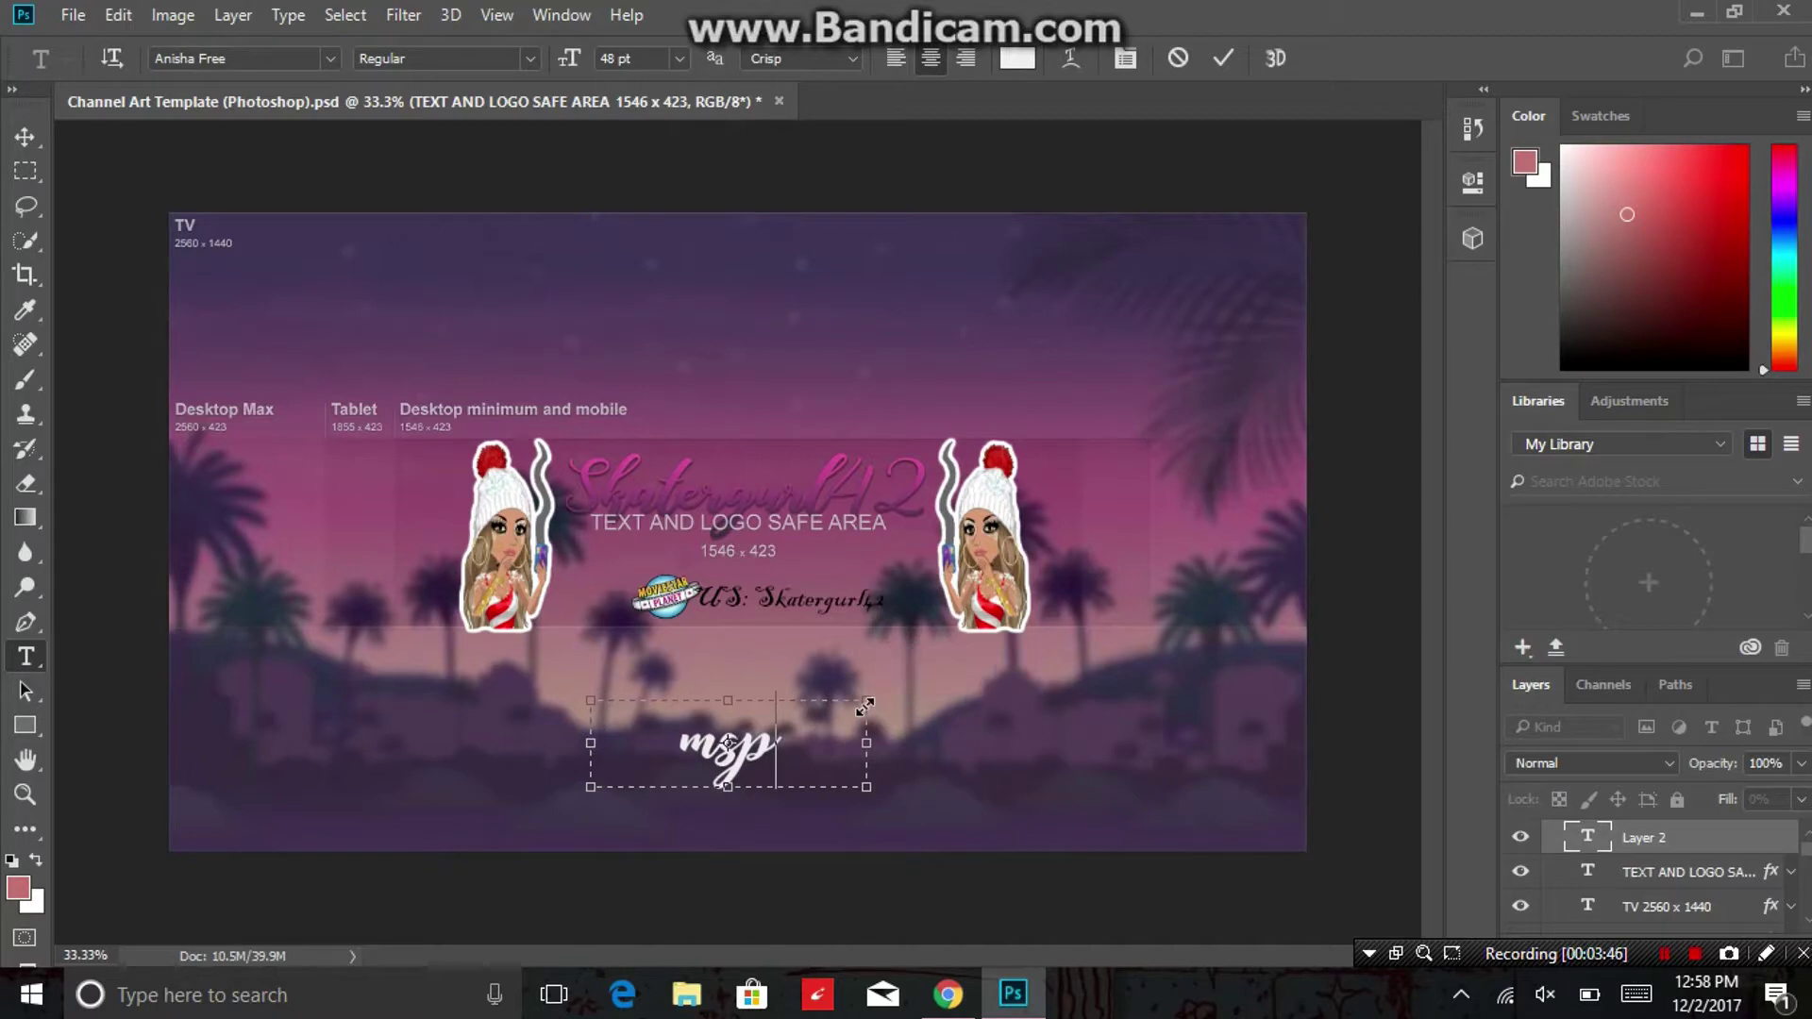
{"action": "left_click", "coordinate": [1223, 58]}
Move the "msp" text between the username title and the logo line, and nudge the title slightly upwards.
{"action": "left_click", "coordinate": [21, 140]}
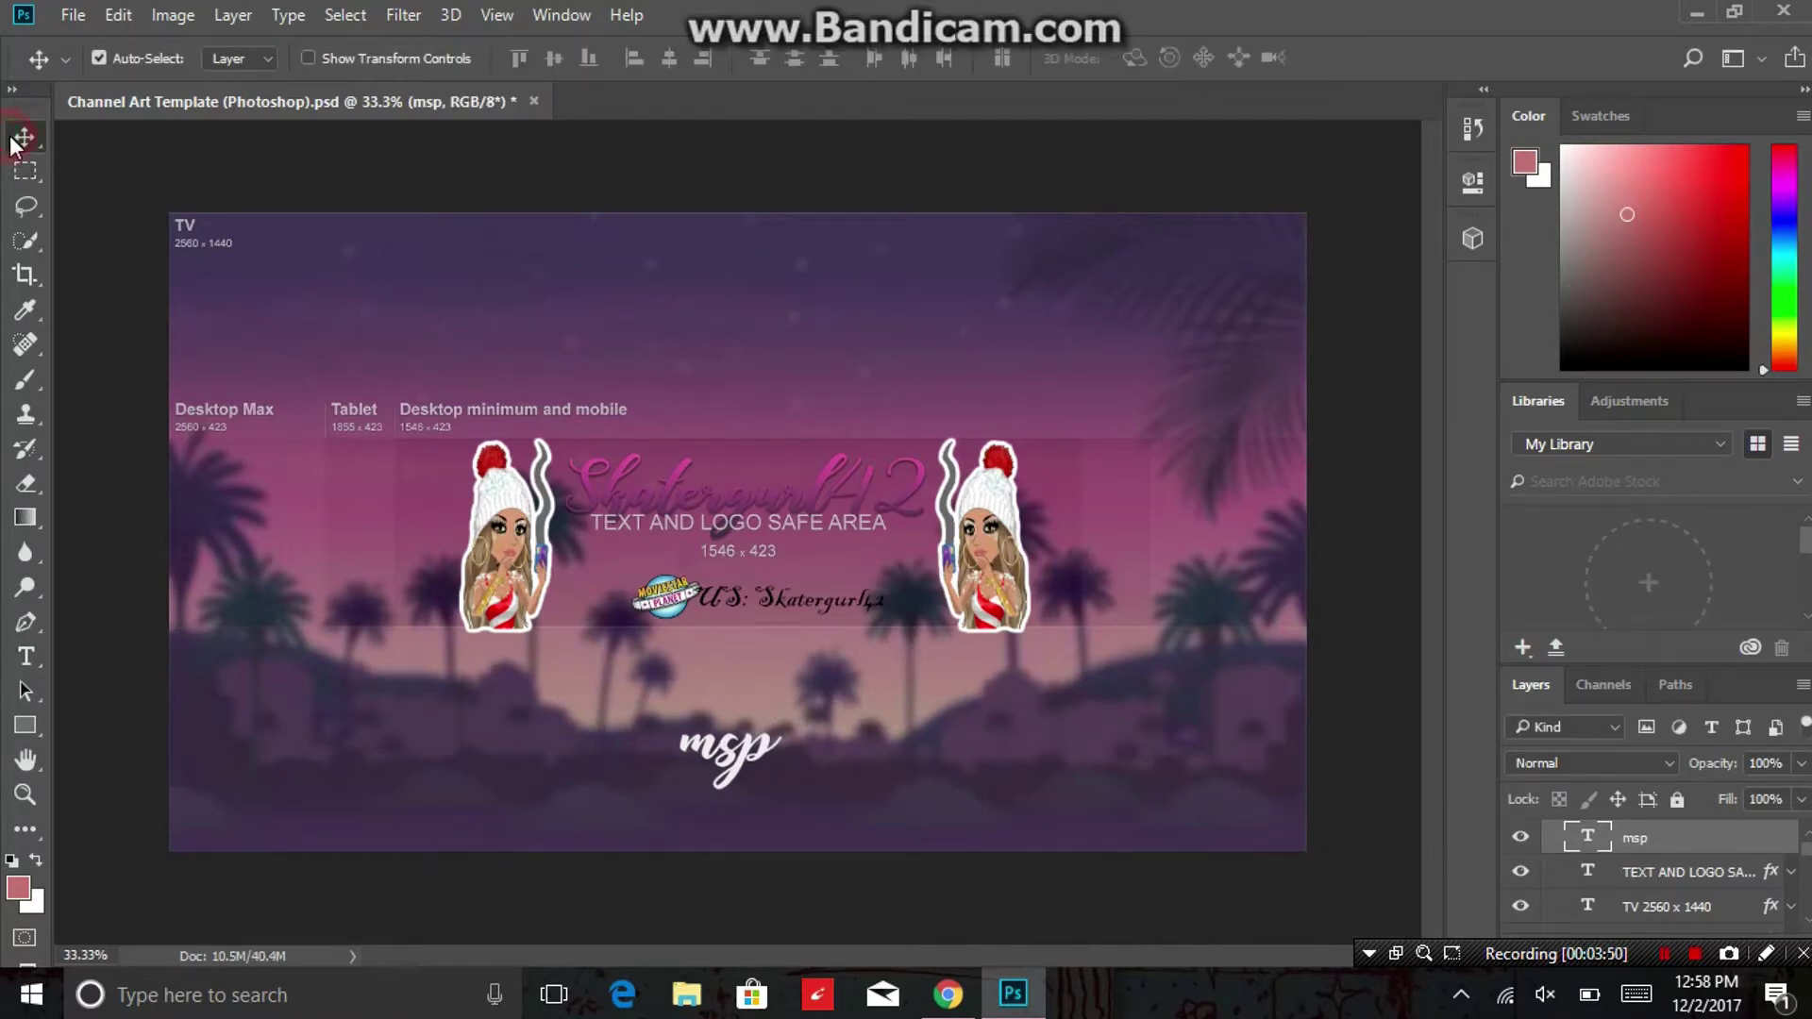
{"action": "left_click_drag", "start_coordinate": [734, 767], "coordinate": [739, 557]}
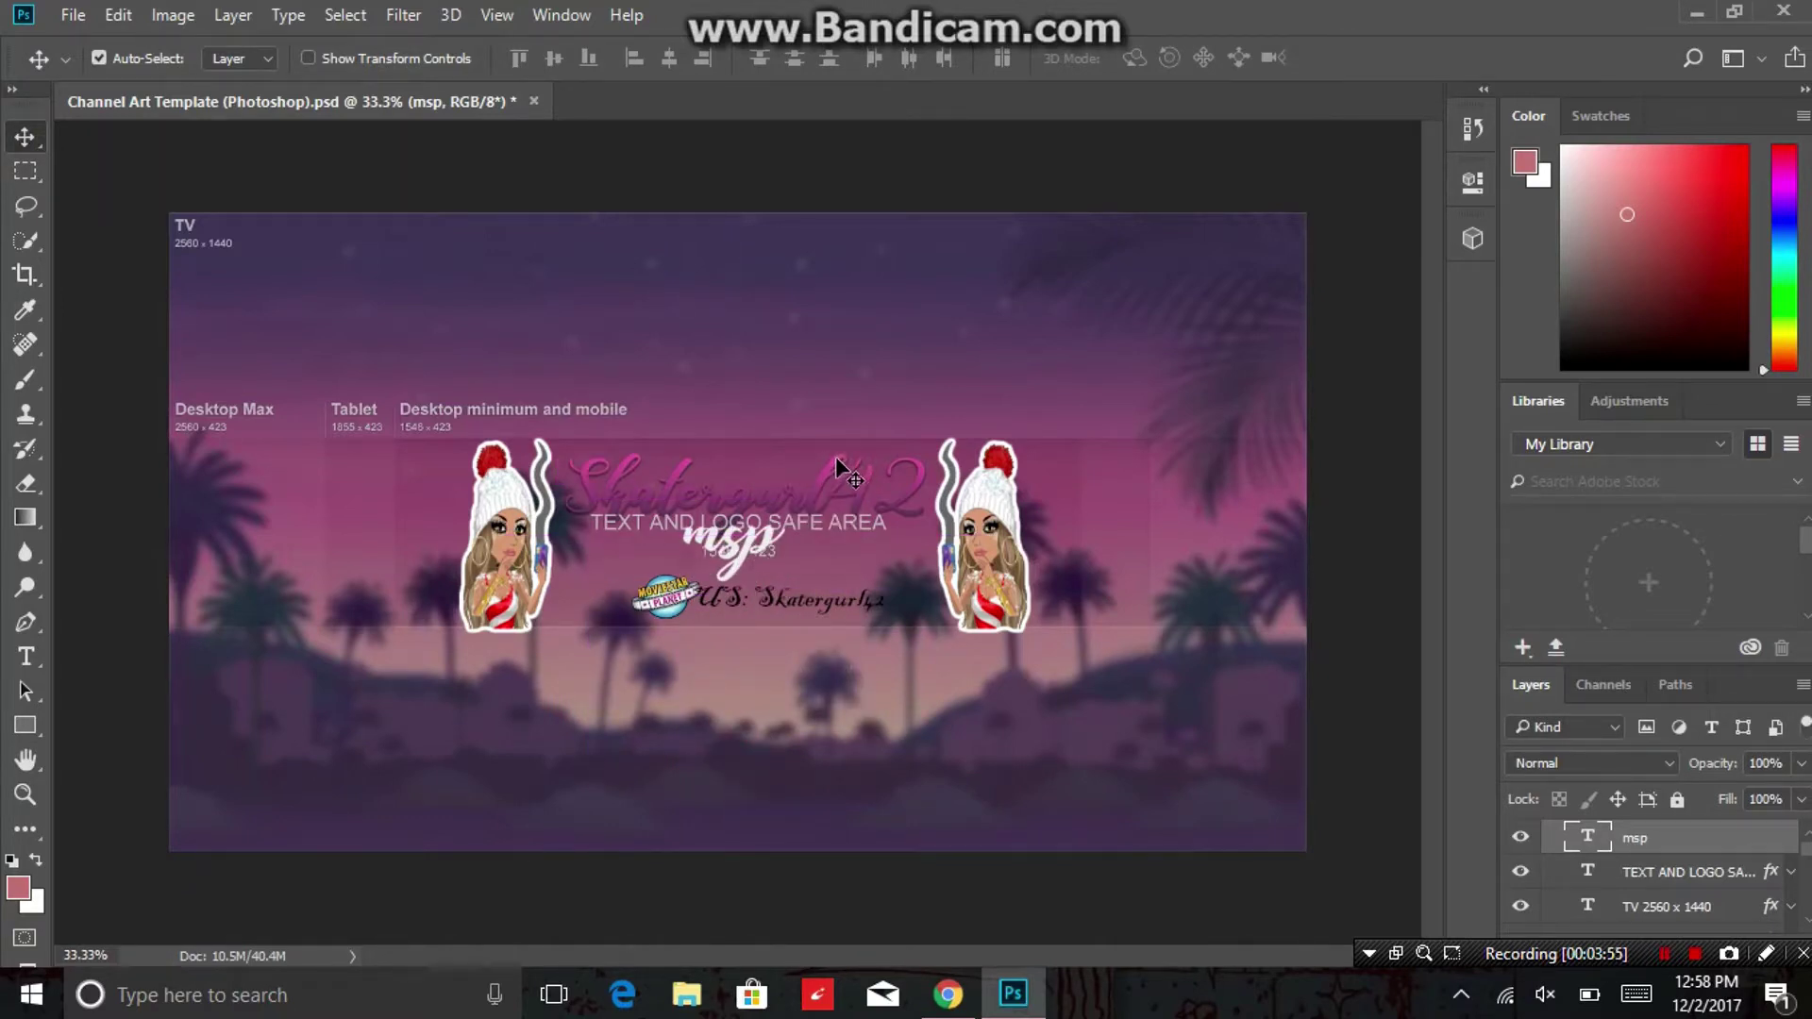
{"action": "left_click_drag", "start_coordinate": [836, 460], "coordinate": [834, 458]}
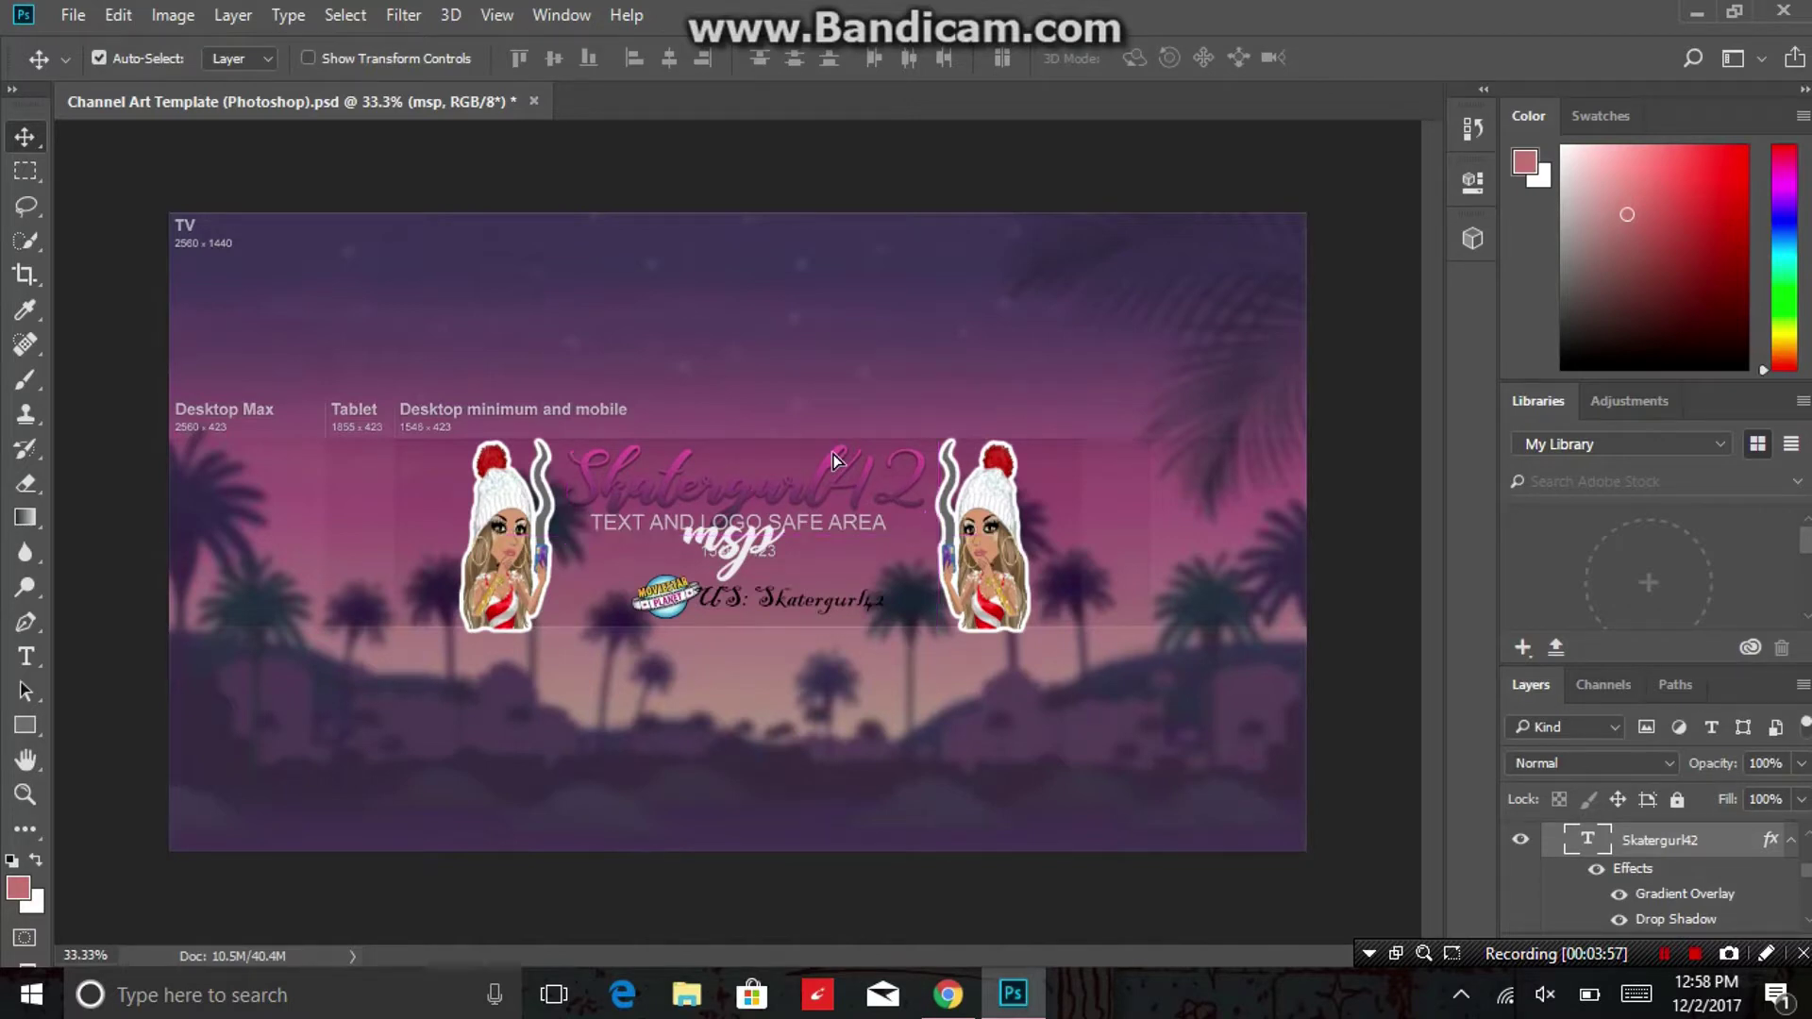
{"action": "left_click_drag", "start_coordinate": [757, 532], "coordinate": [768, 534]}
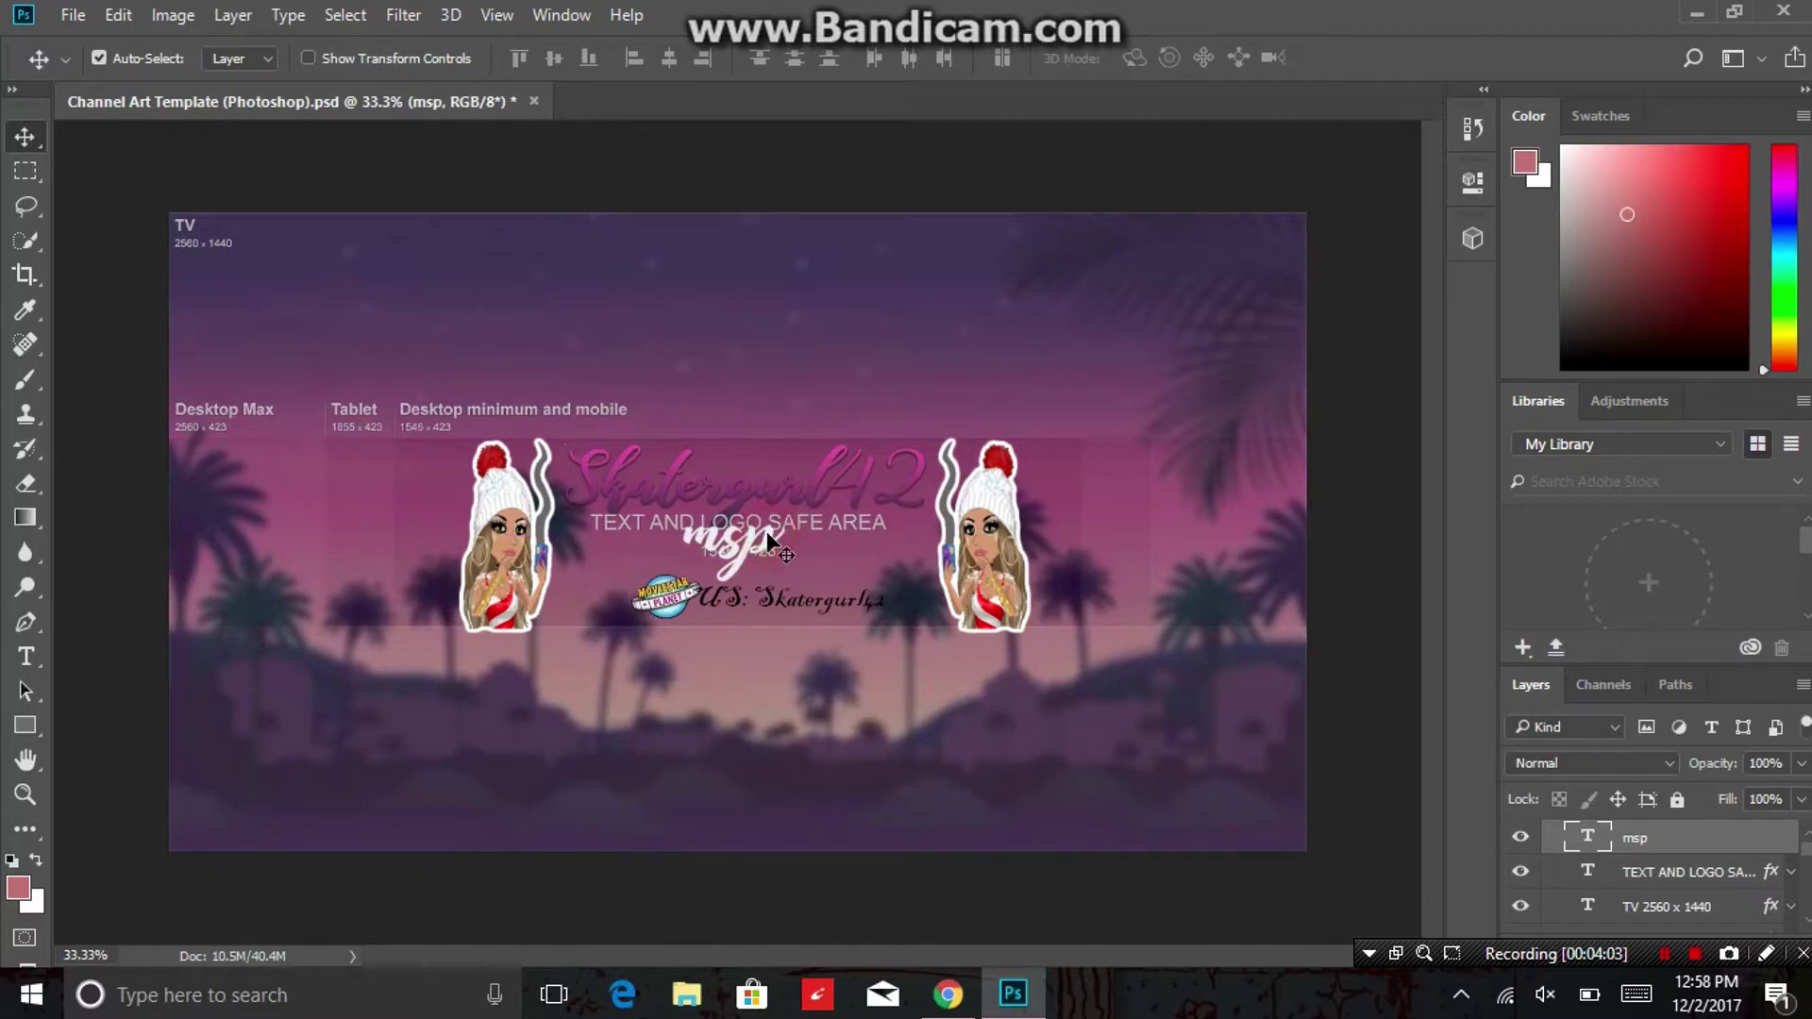
{"action": "left_click", "coordinate": [26, 656]}
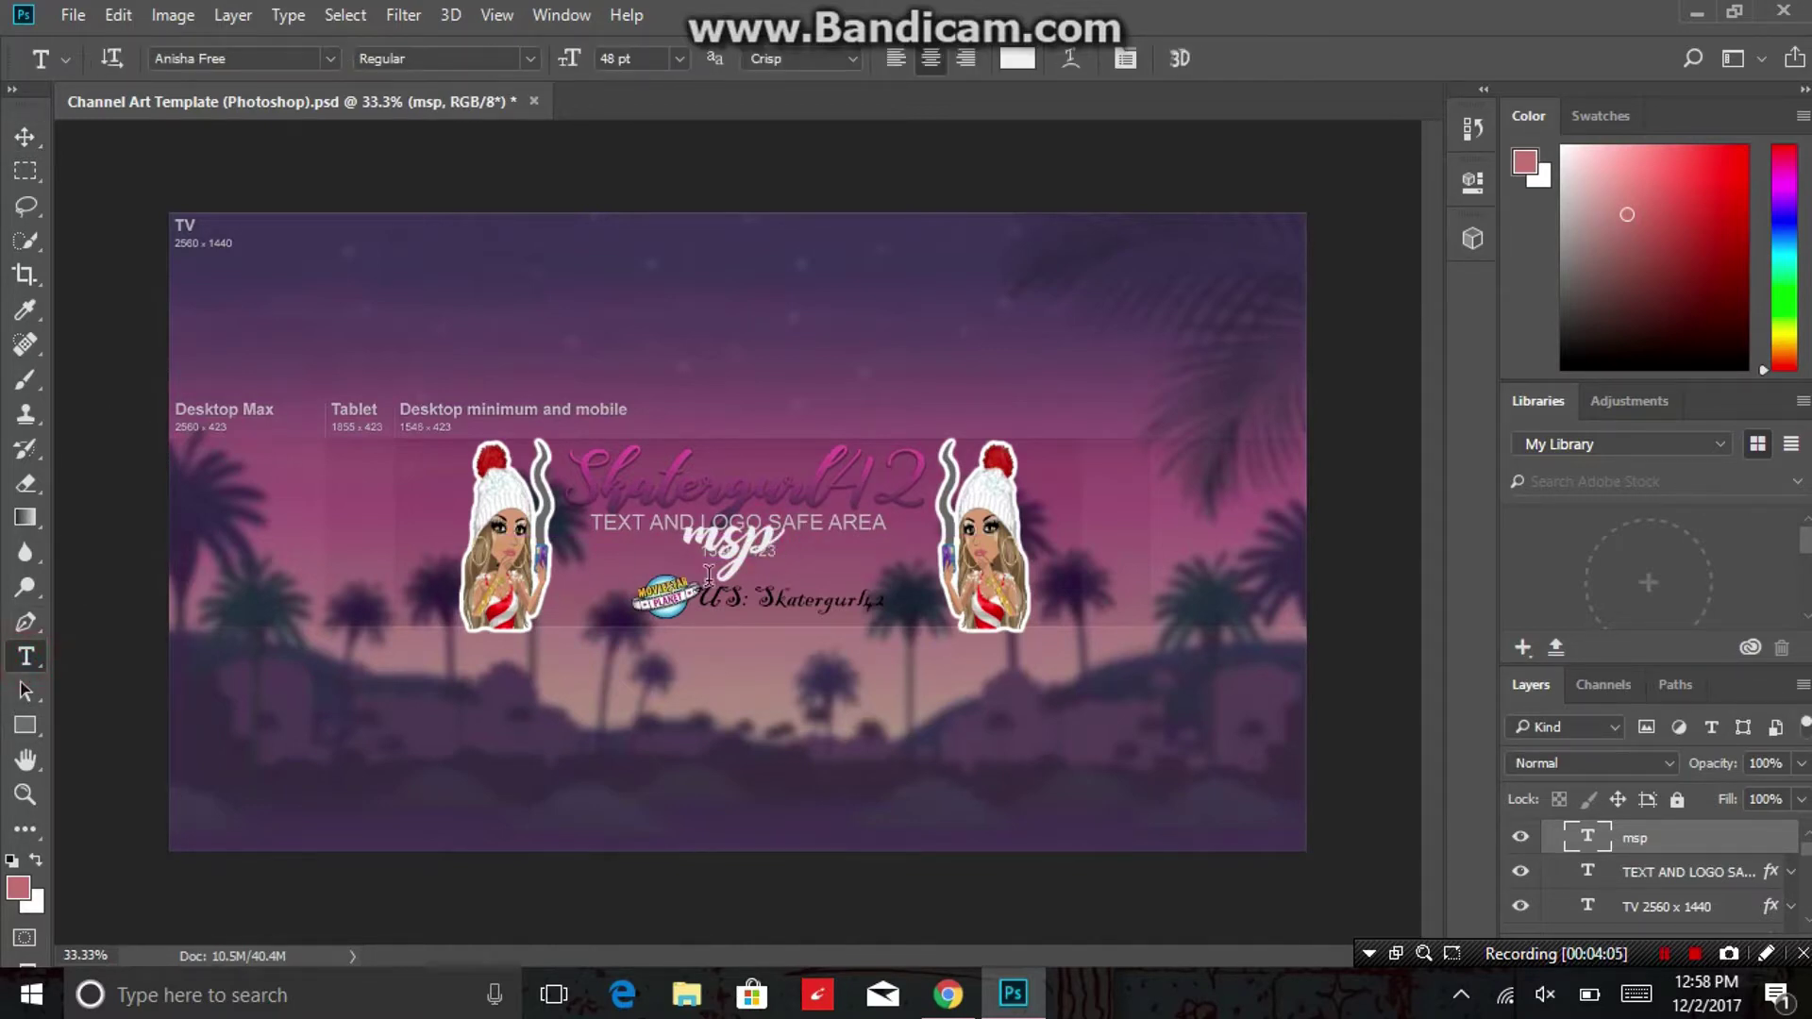
{"action": "left_click", "coordinate": [784, 525]}
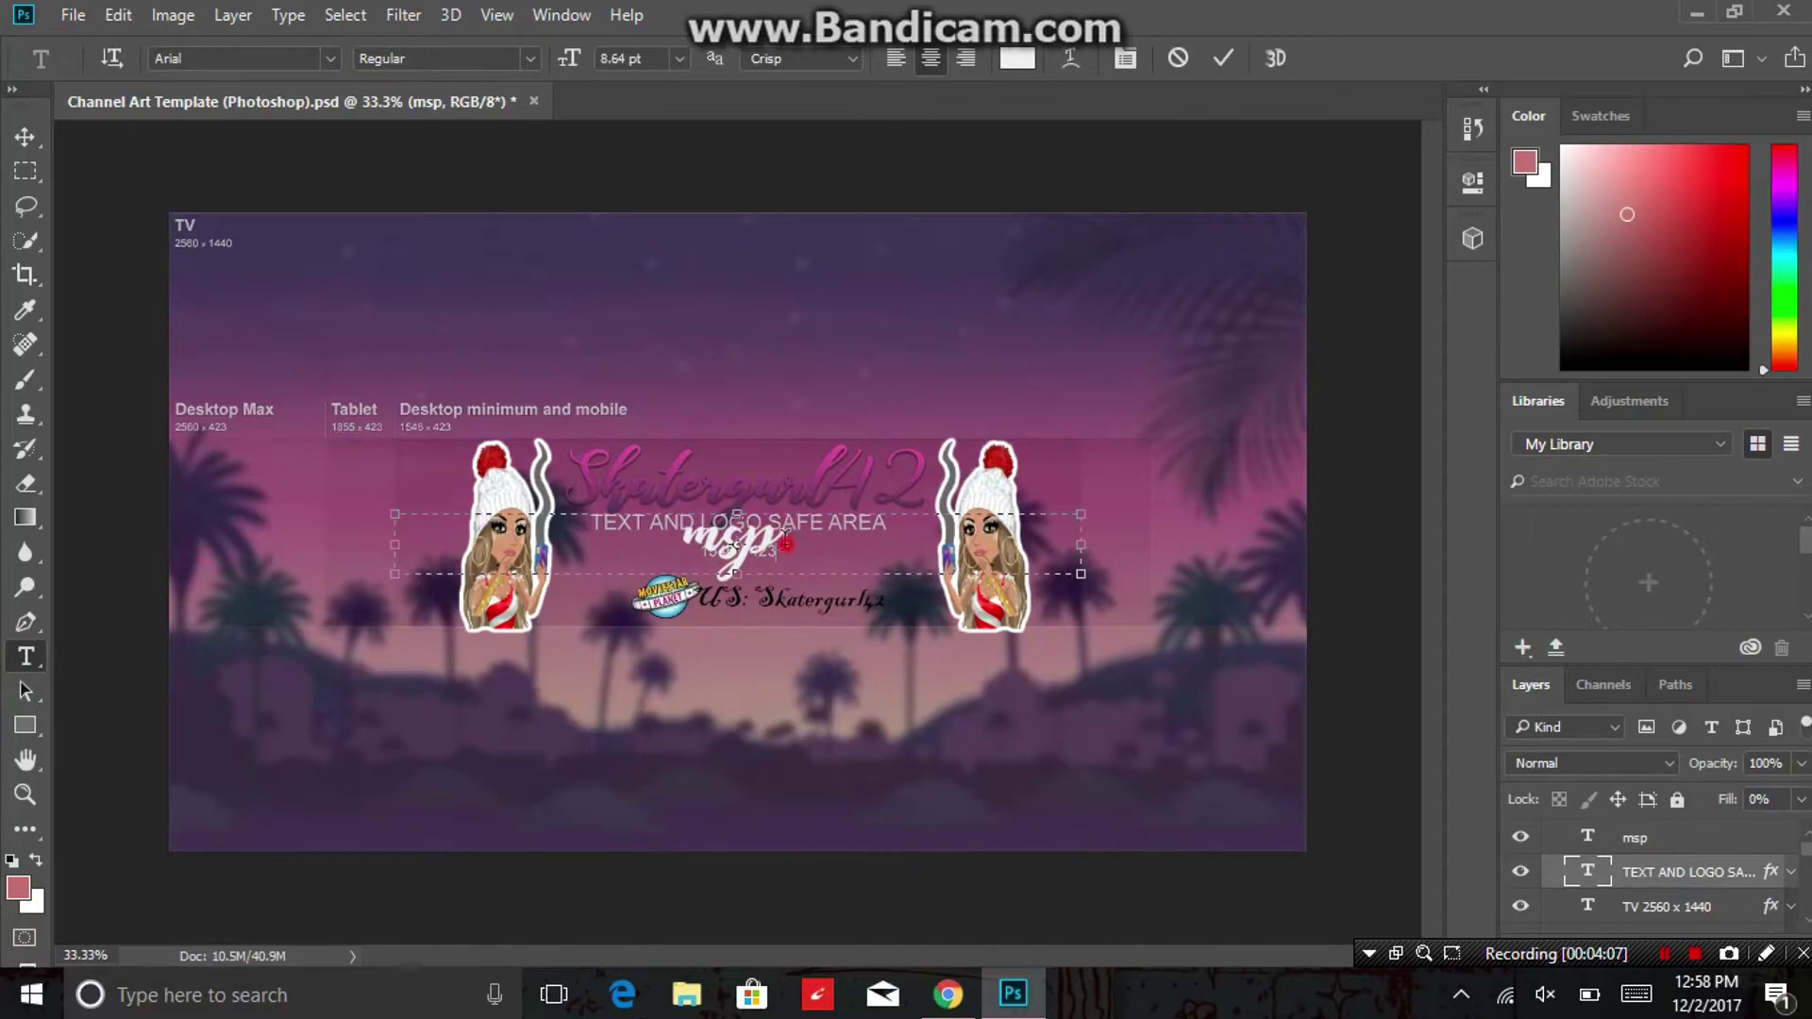
{"action": "left_click_drag", "start_coordinate": [892, 522], "coordinate": [679, 522]}
{"action": "left_click", "coordinate": [680, 522]}
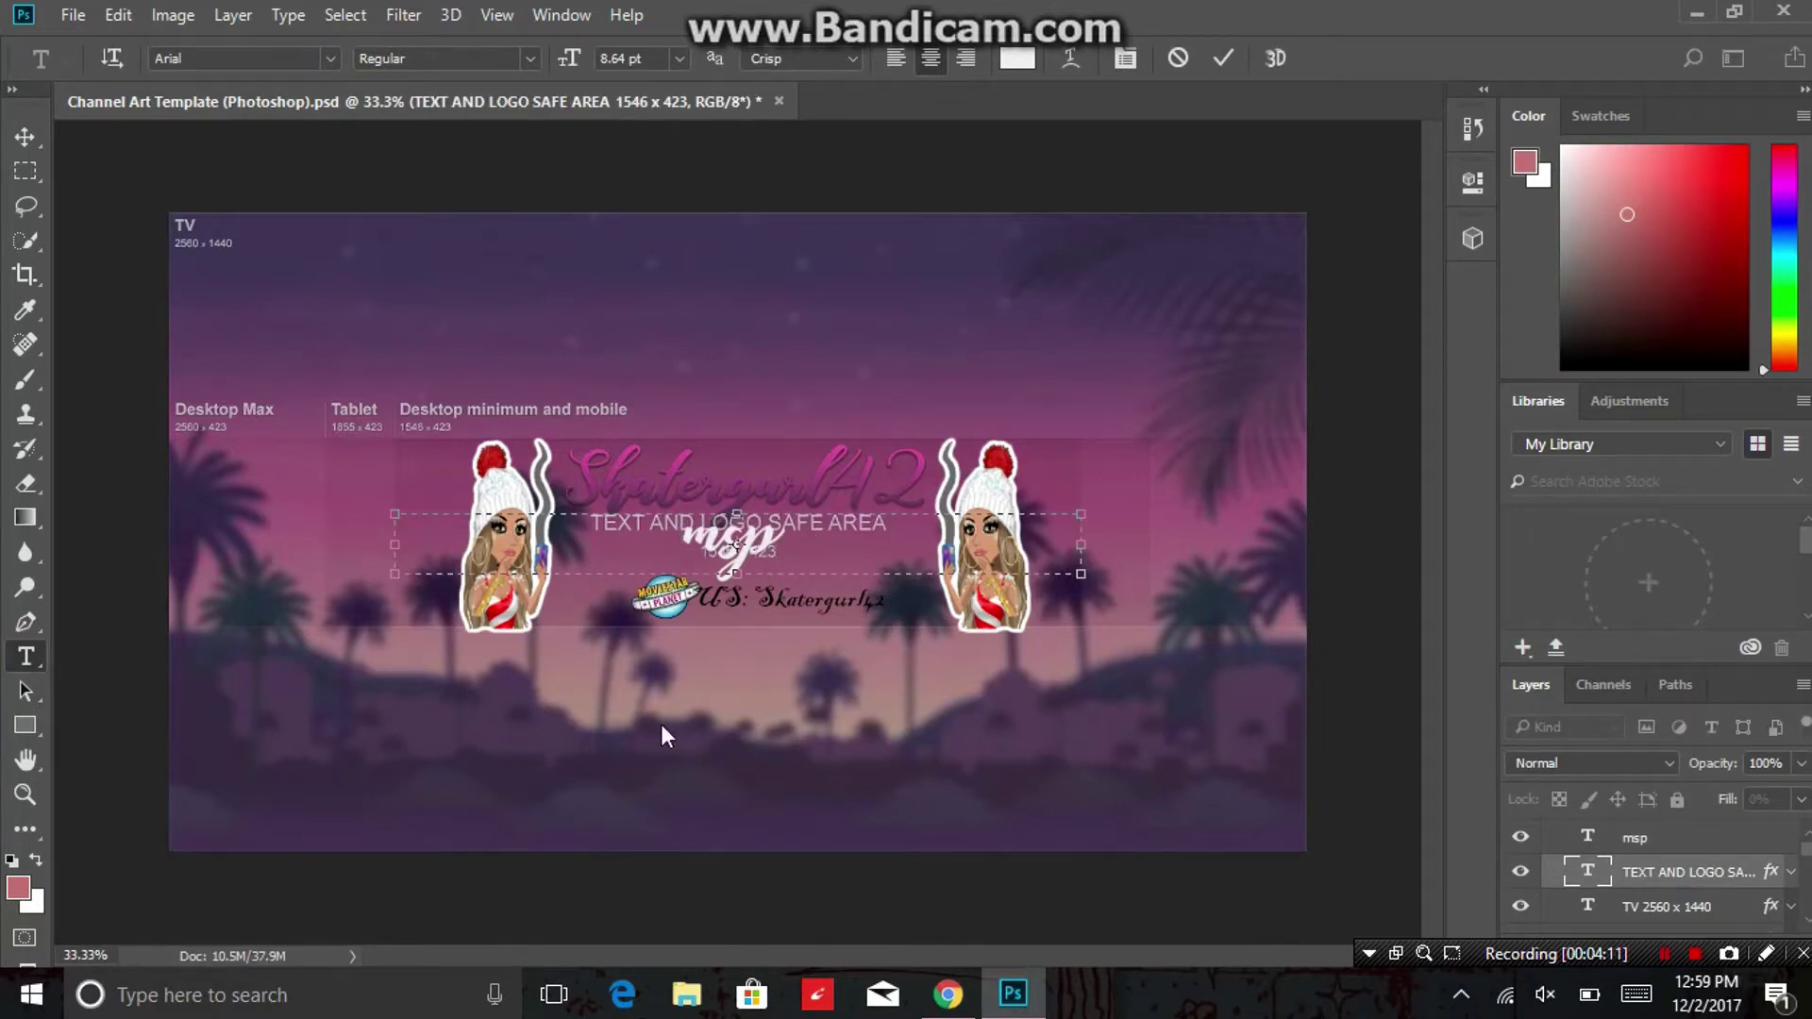
{"action": "left_click", "coordinate": [1226, 59]}
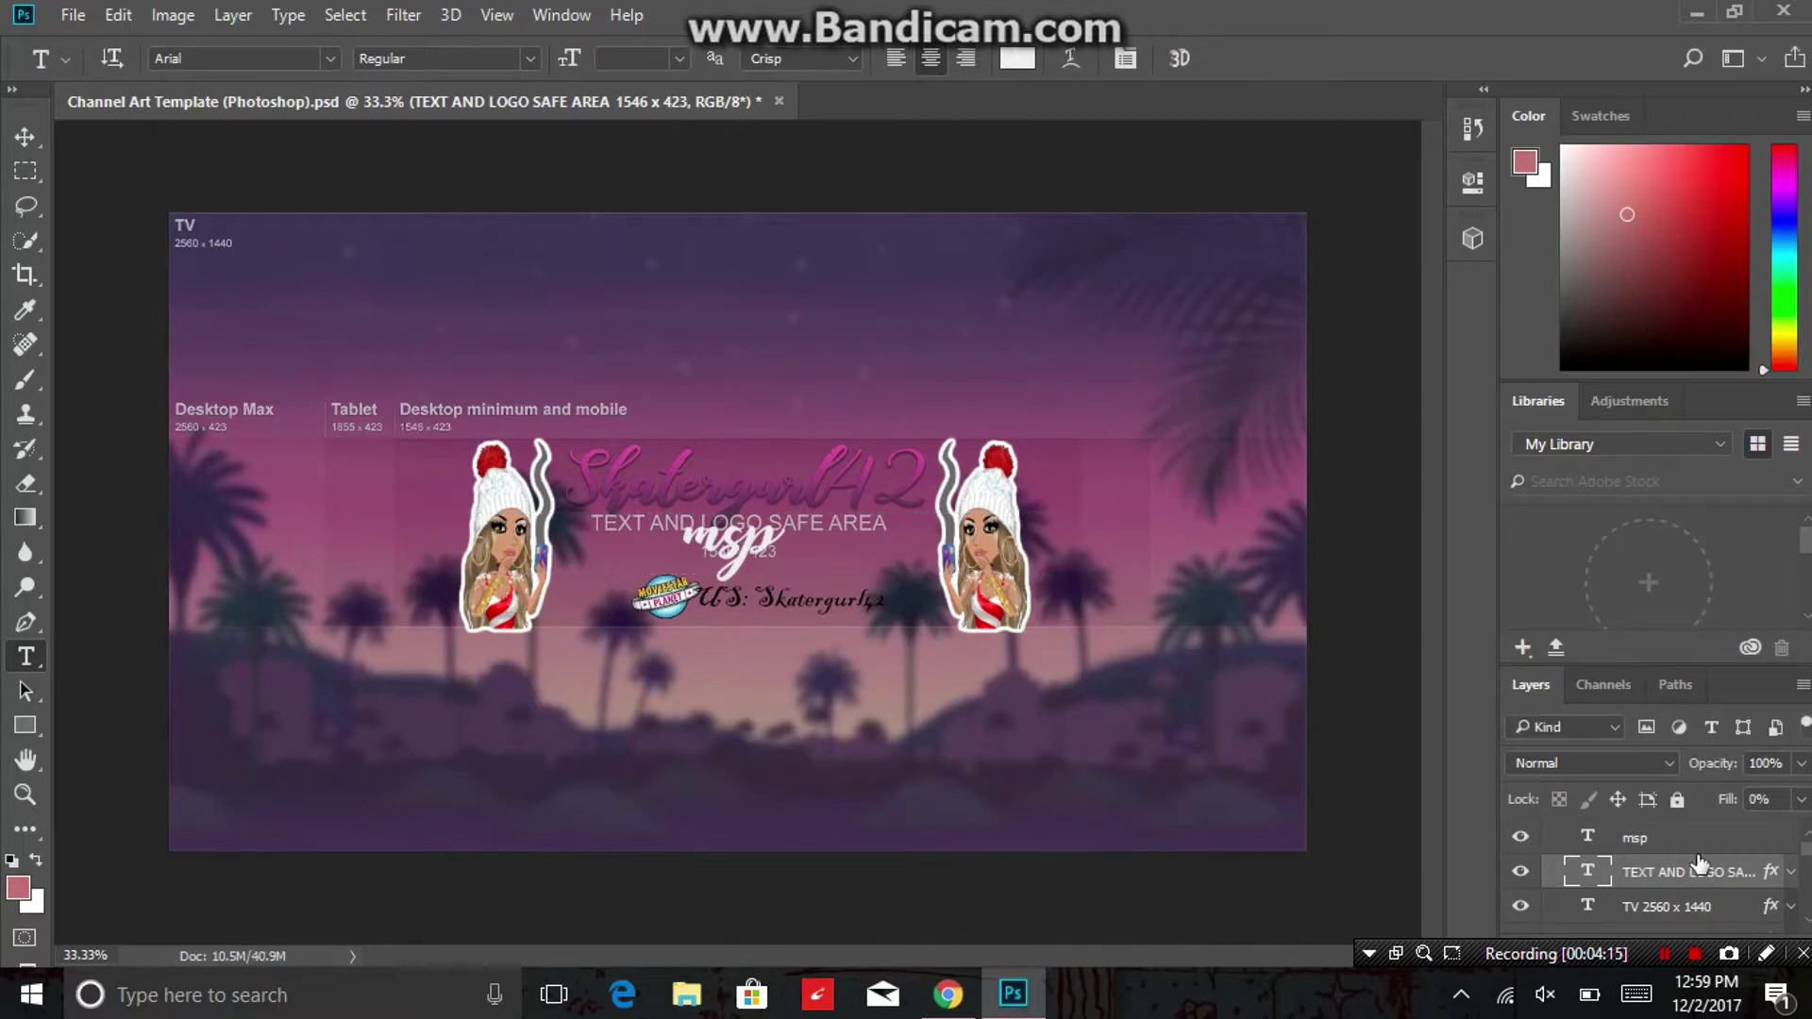
Apply a Gradient Overlay and a Drop Shadow to the "msp" text layer.
{"action": "double_click", "coordinate": [1699, 843]}
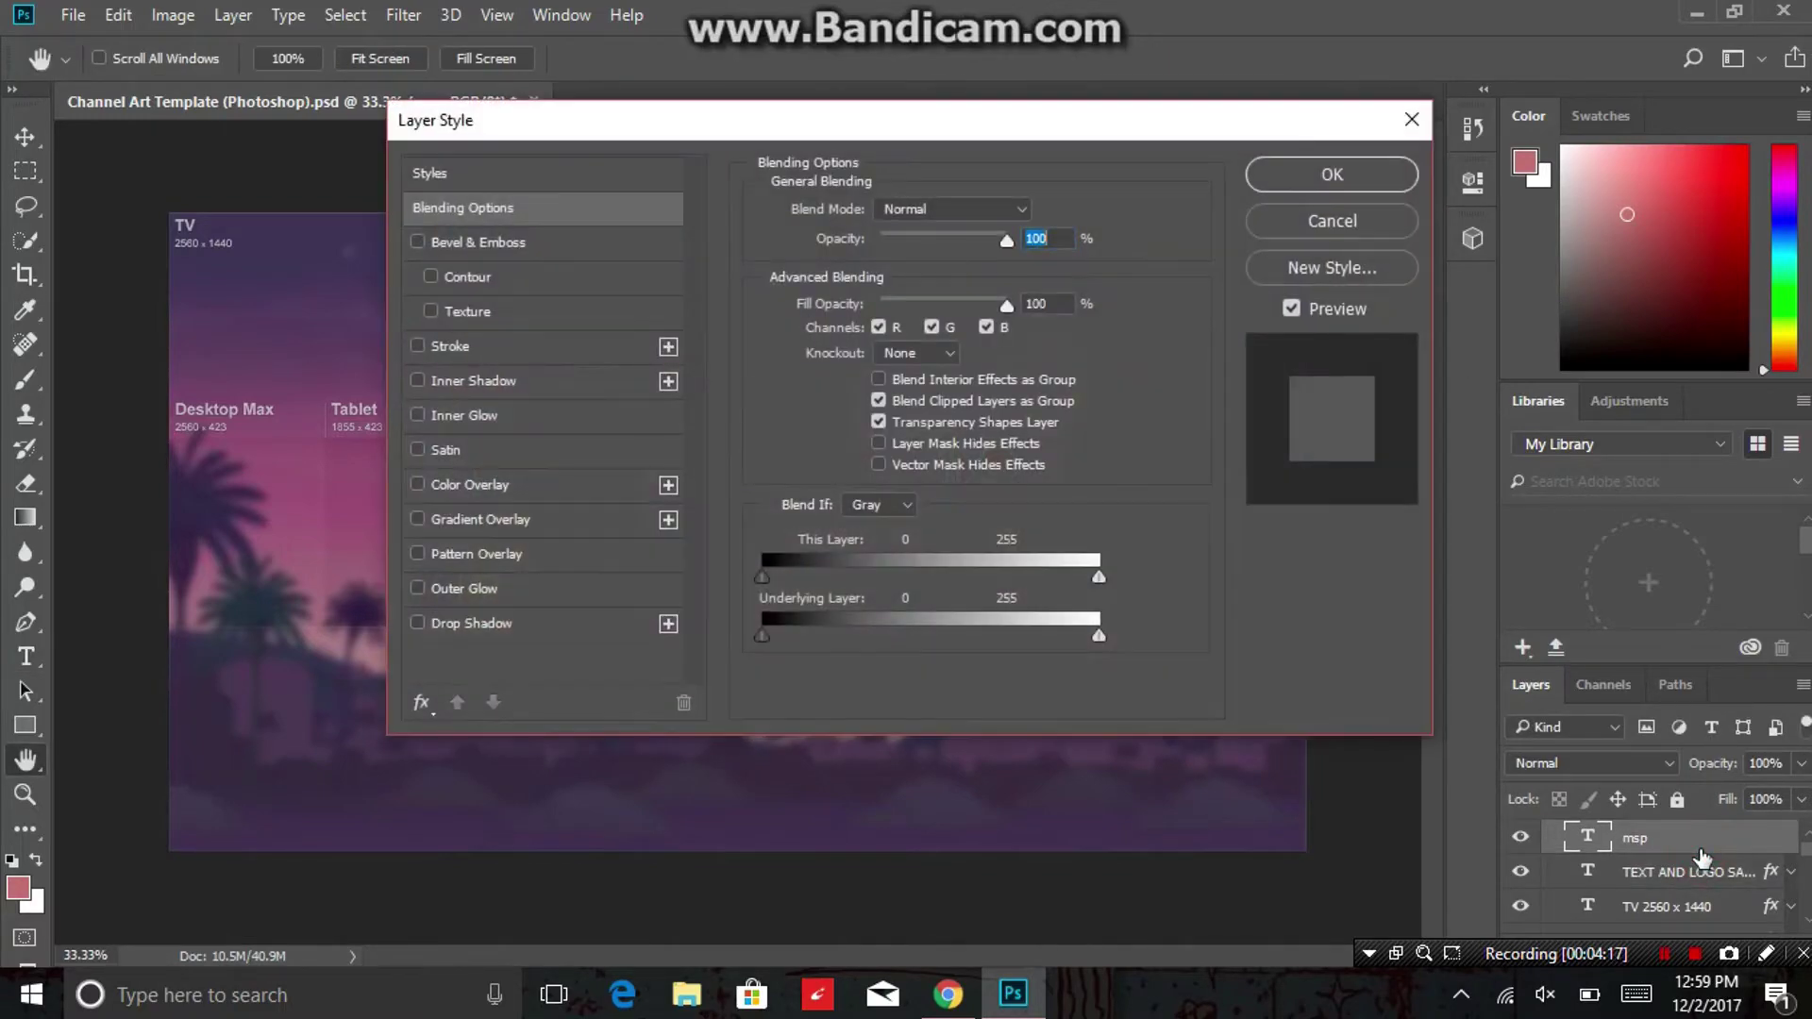
{"action": "left_click", "coordinate": [418, 520]}
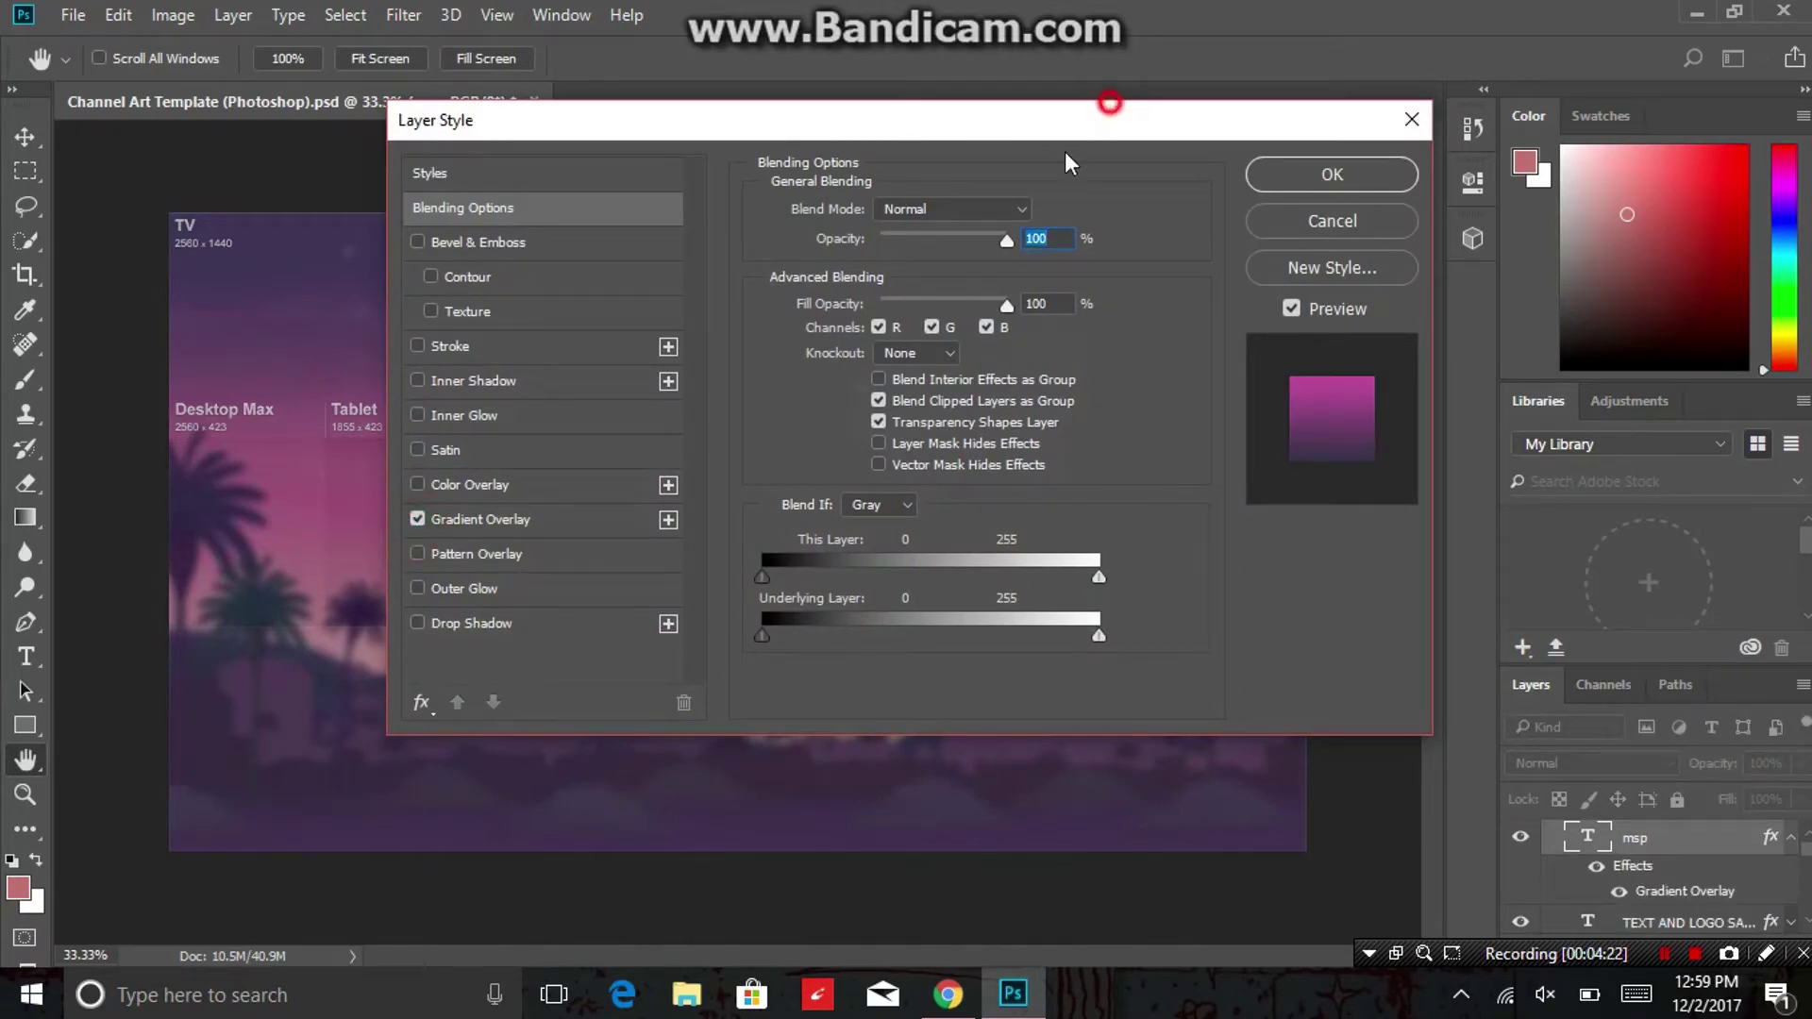
{"action": "left_click_drag", "start_coordinate": [1110, 106], "coordinate": [910, 365]}
{"action": "left_click", "coordinate": [222, 882]}
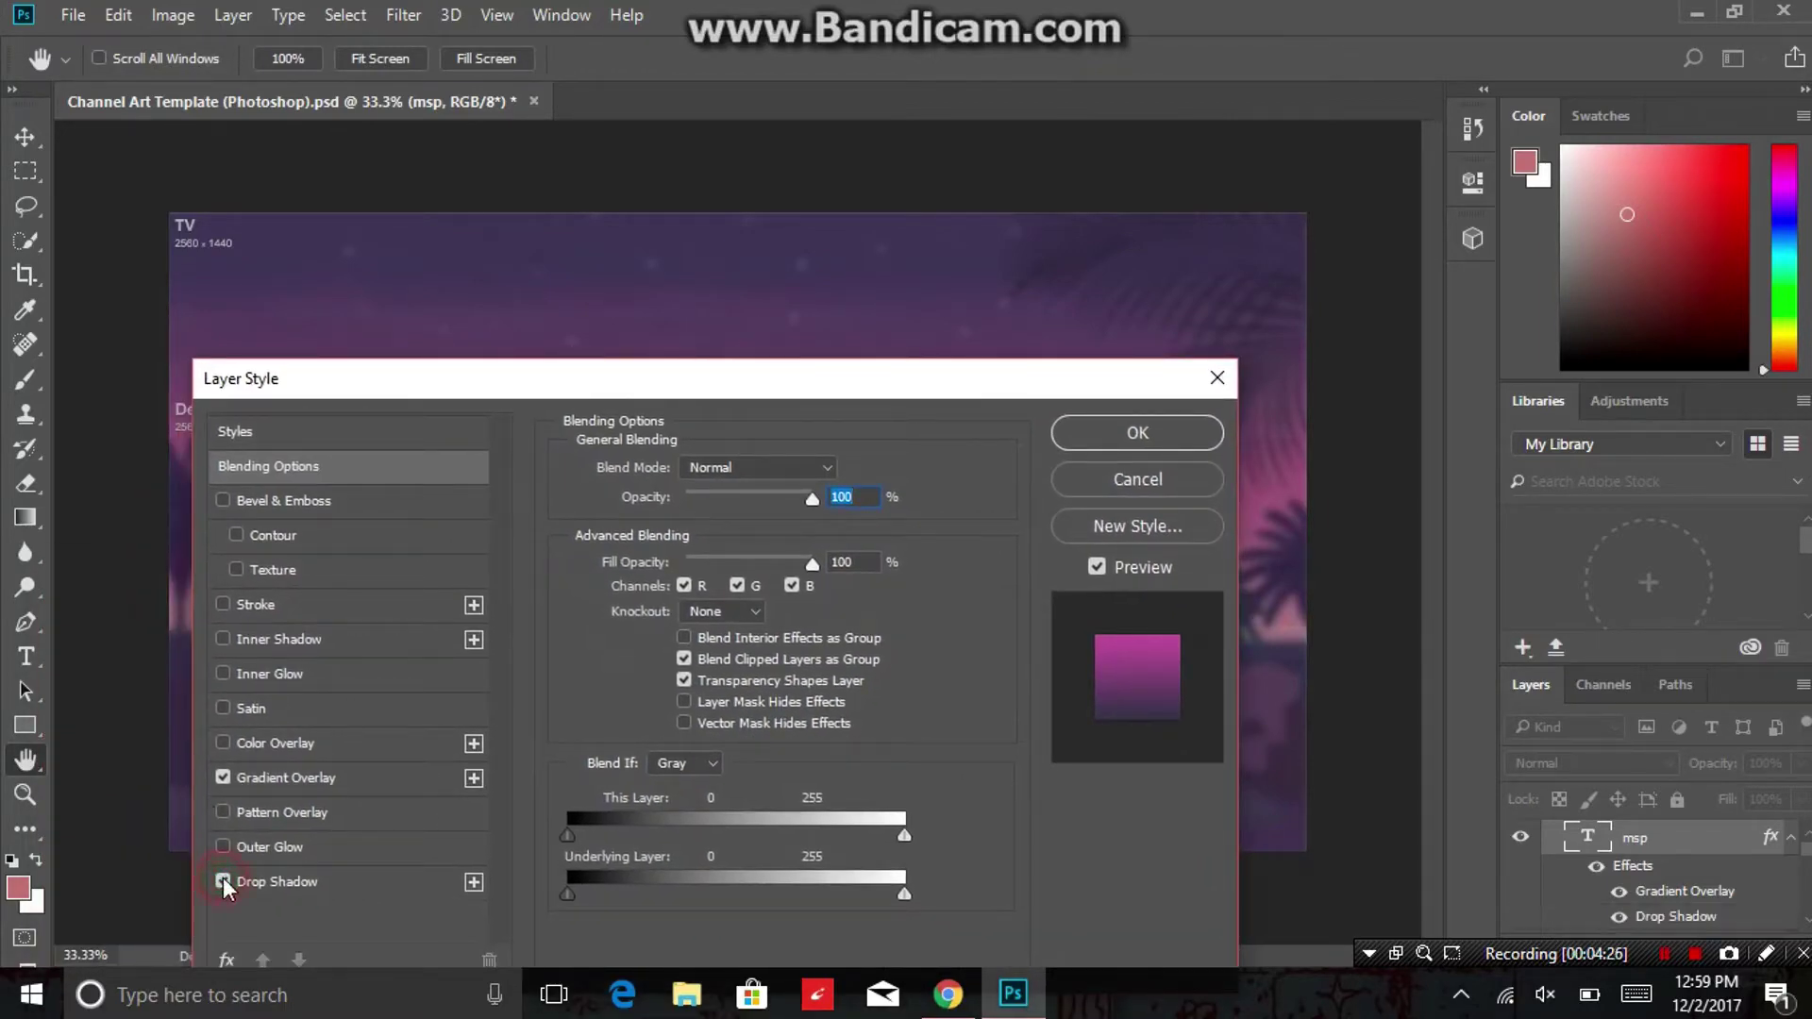
{"action": "left_click", "coordinate": [1133, 435]}
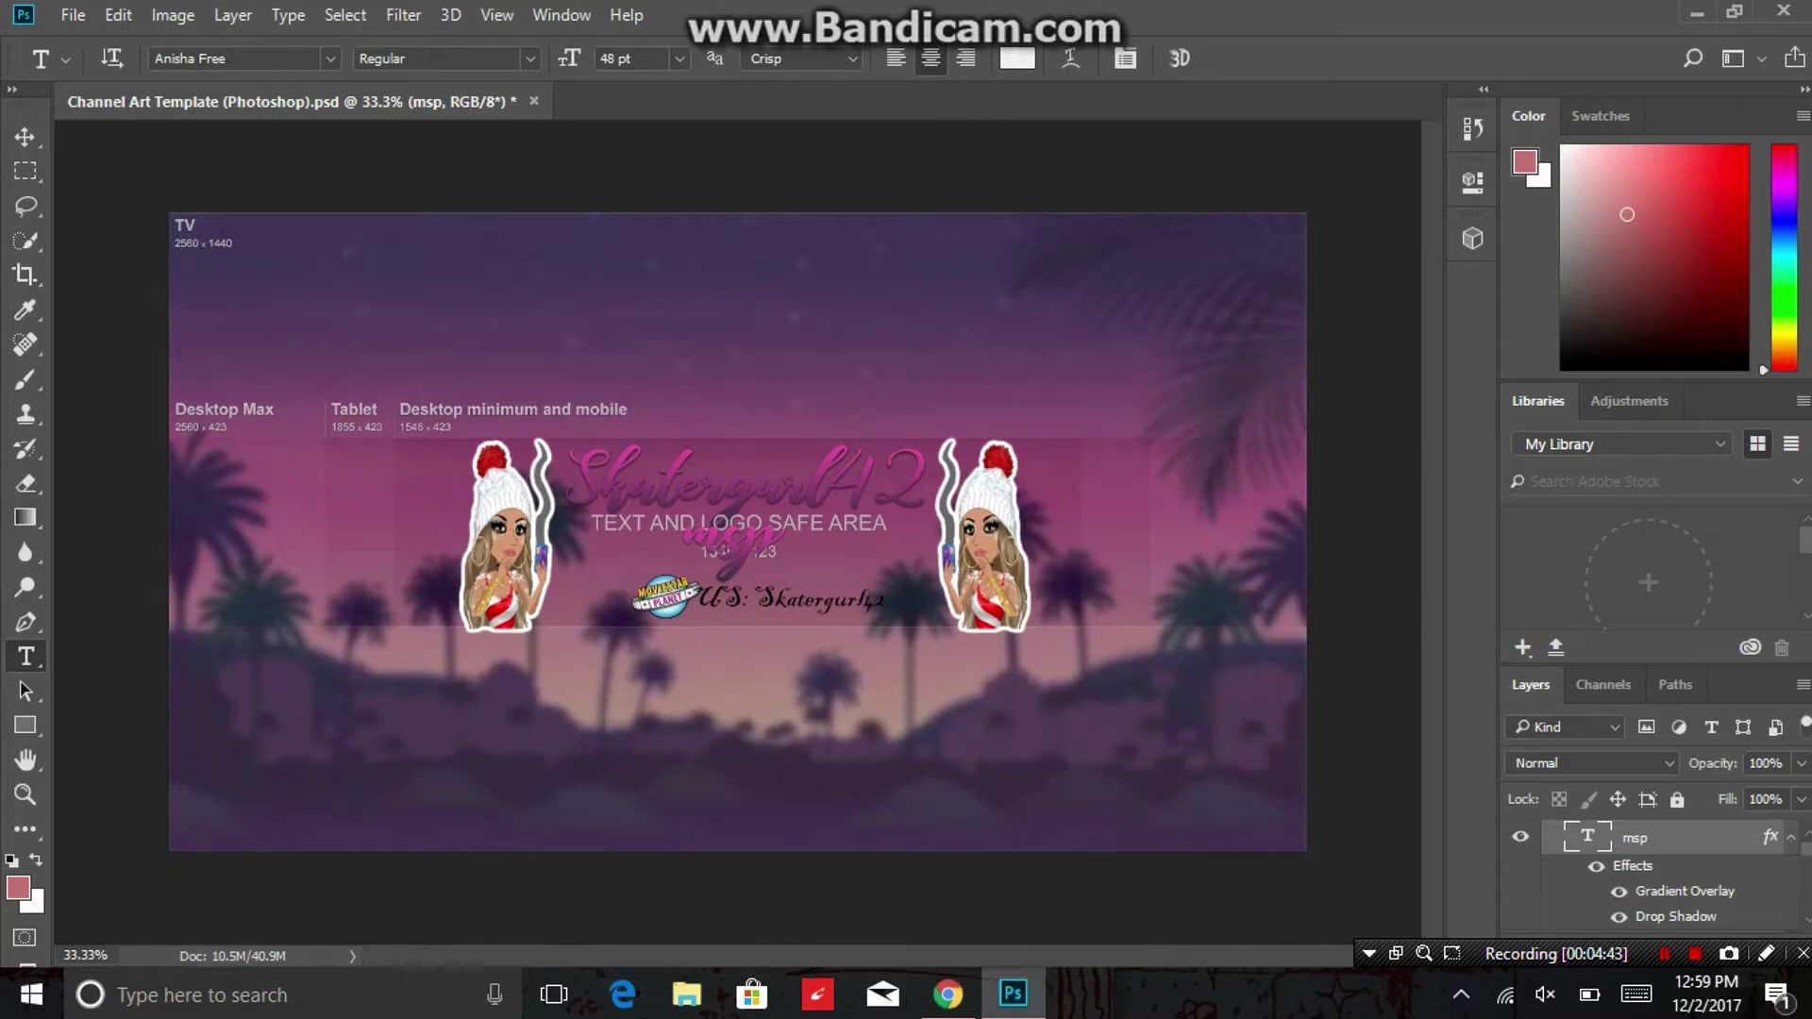
{"action": "scroll", "coordinate": [1808, 878], "scroll_direction": "down", "scroll_amount": 3}
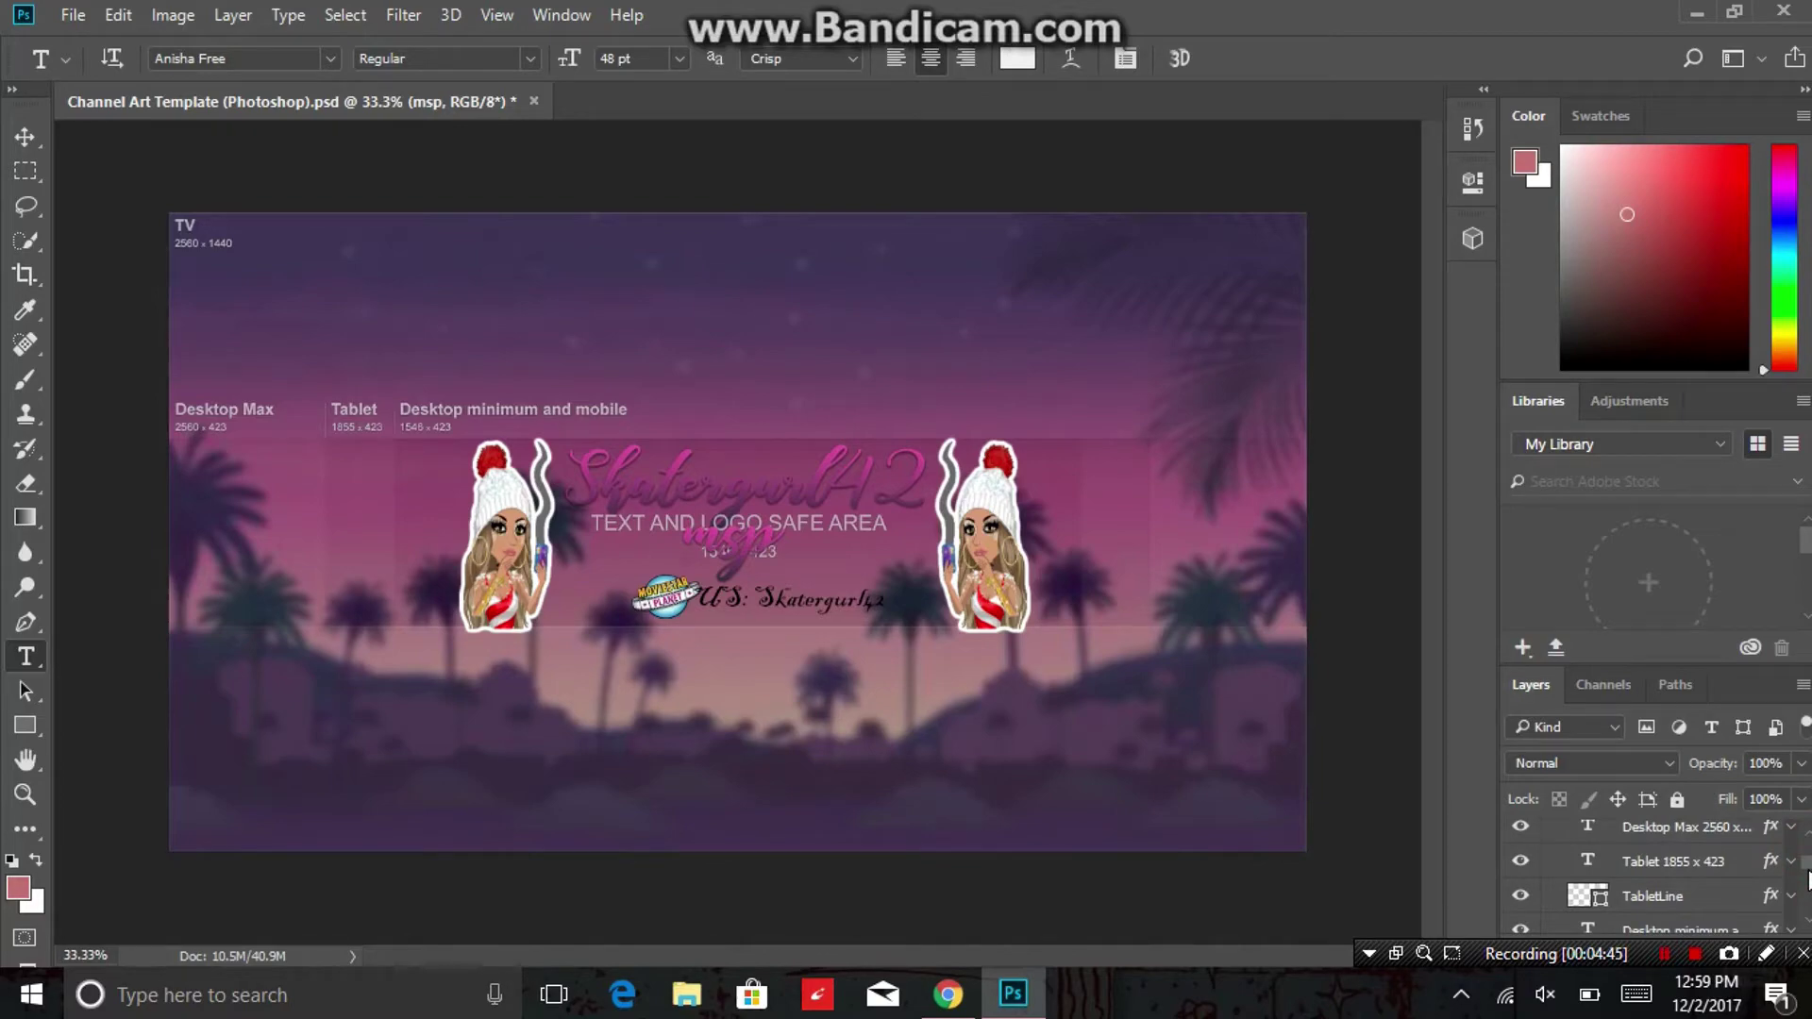
Delete the Tablet and Desktop minimum label layers along with the TabletLine and DesktopLine layers.
{"action": "double_click", "coordinate": [1731, 861]}
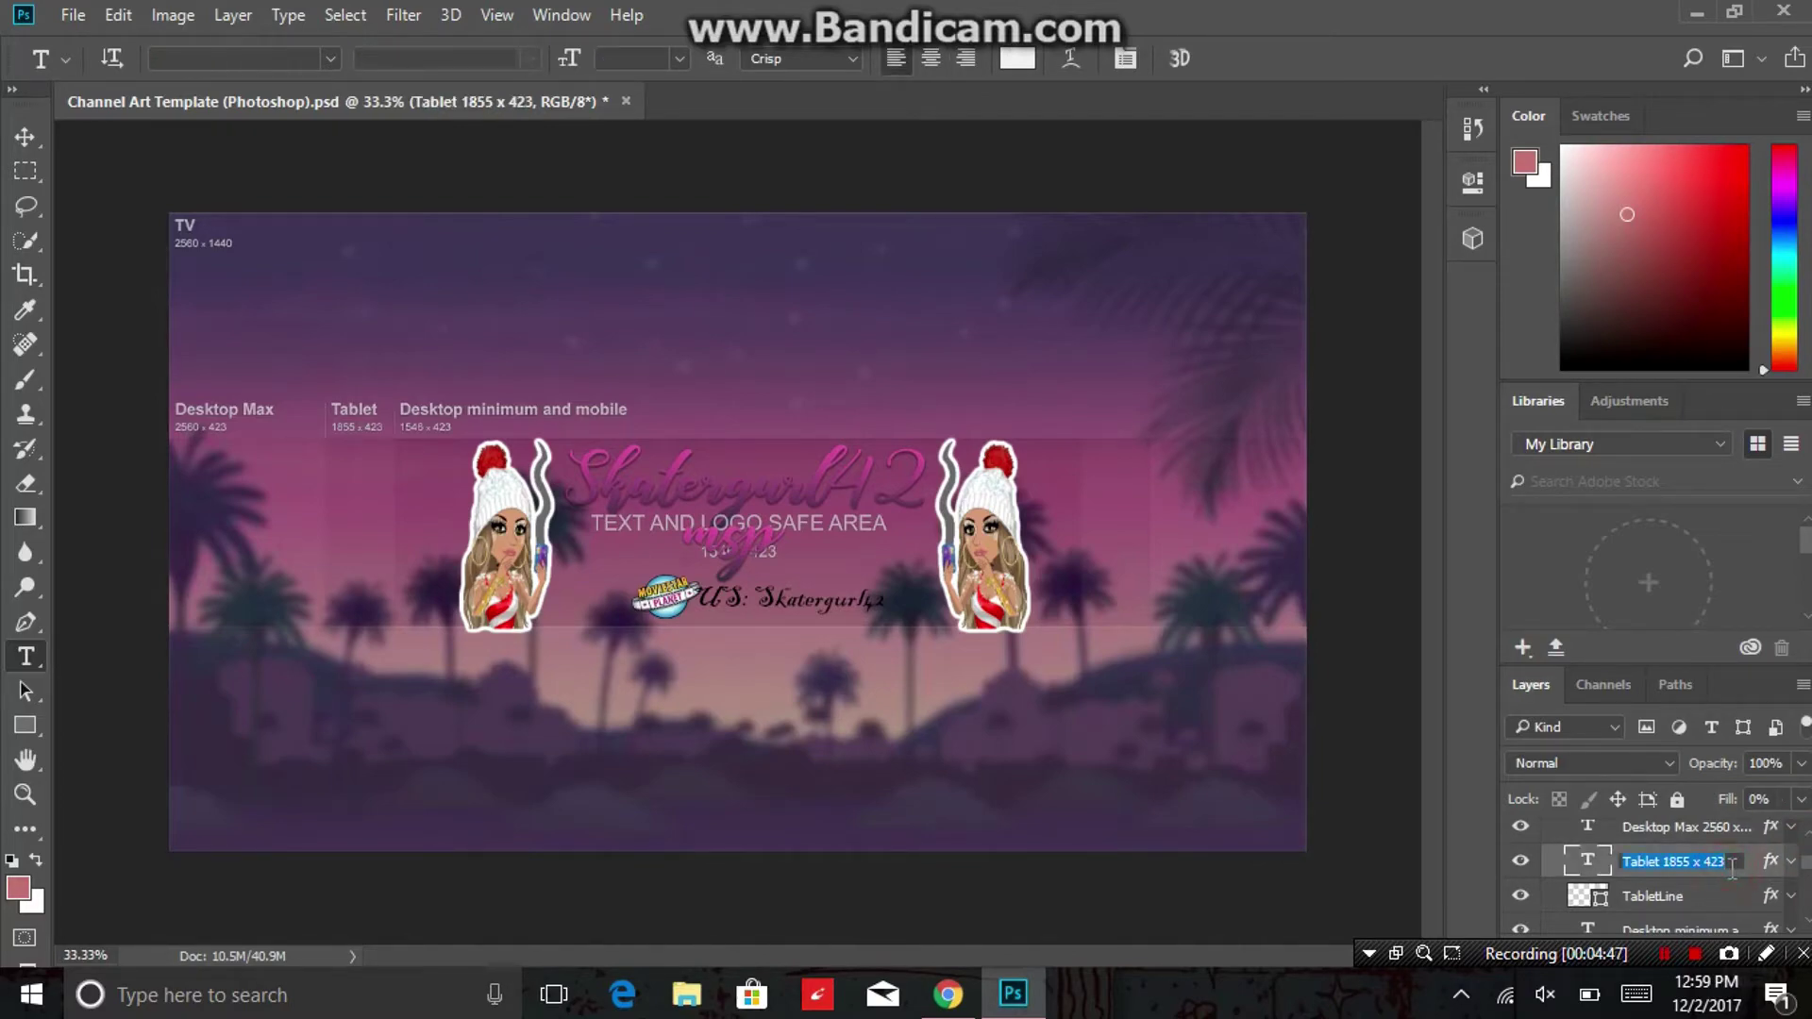
{"action": "left_click", "coordinate": [1753, 863]}
{"action": "double_click", "coordinate": [1755, 868]}
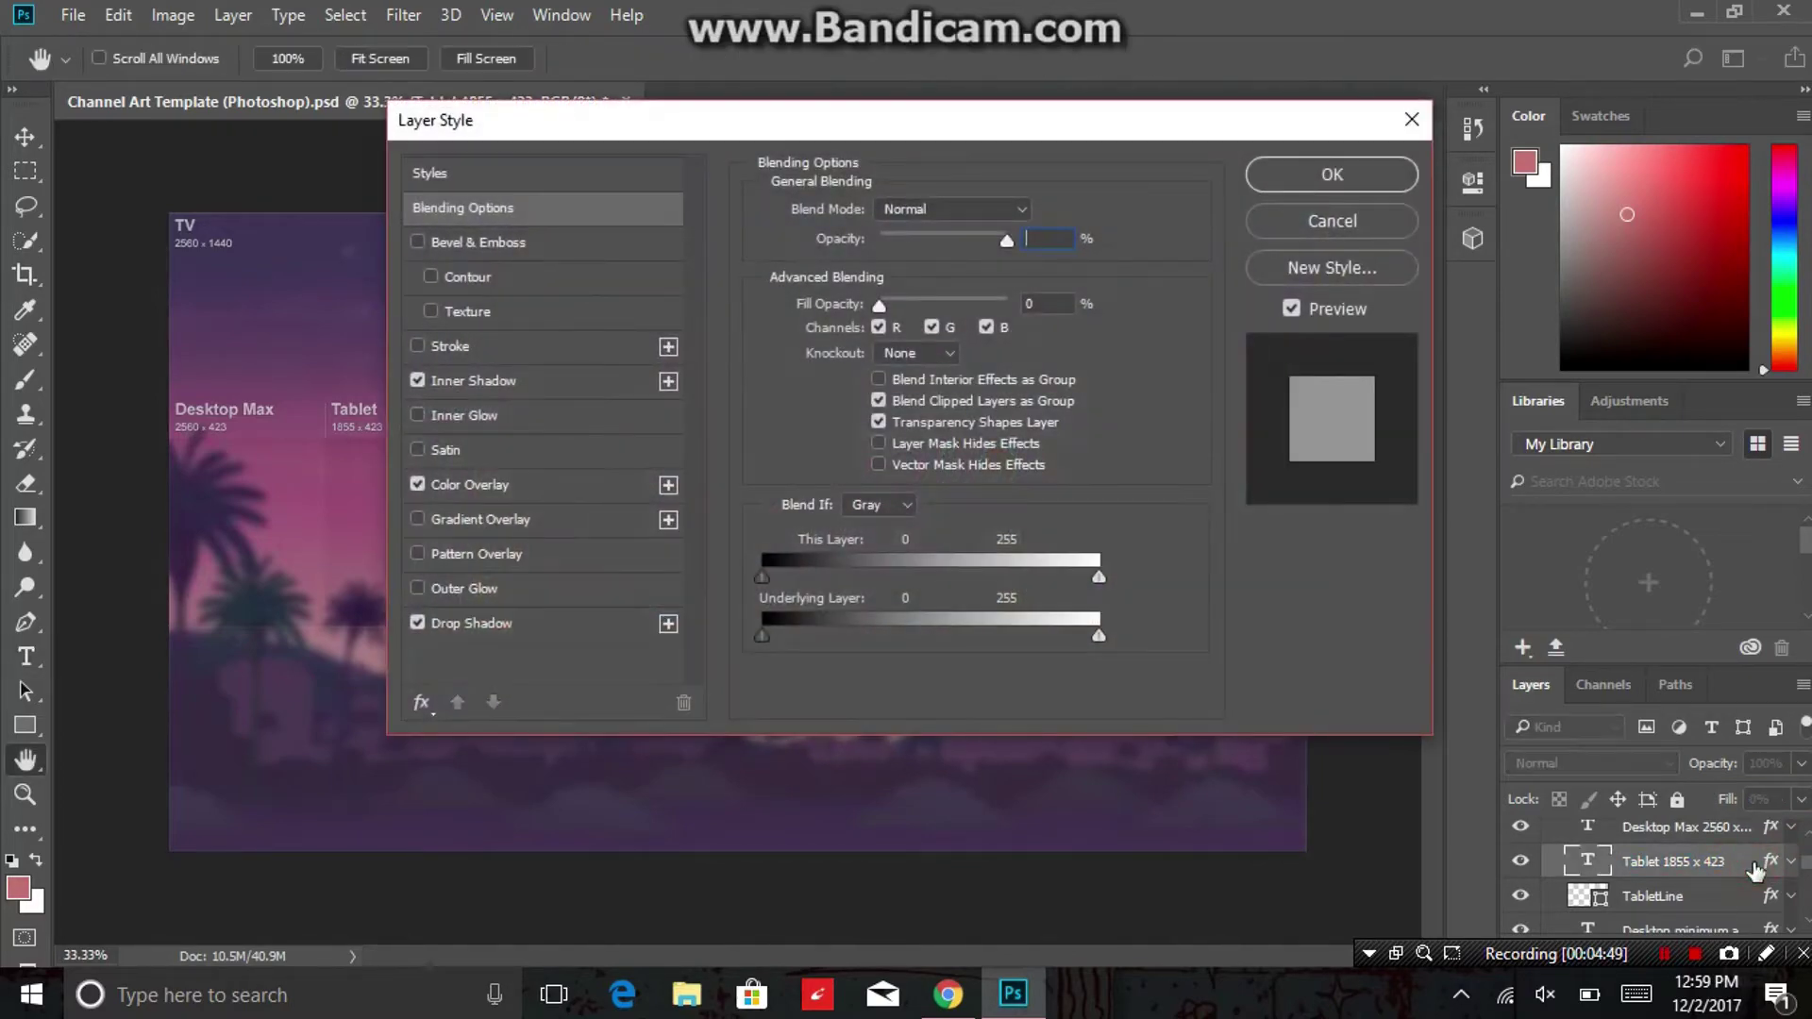
{"action": "left_click", "coordinate": [1412, 119]}
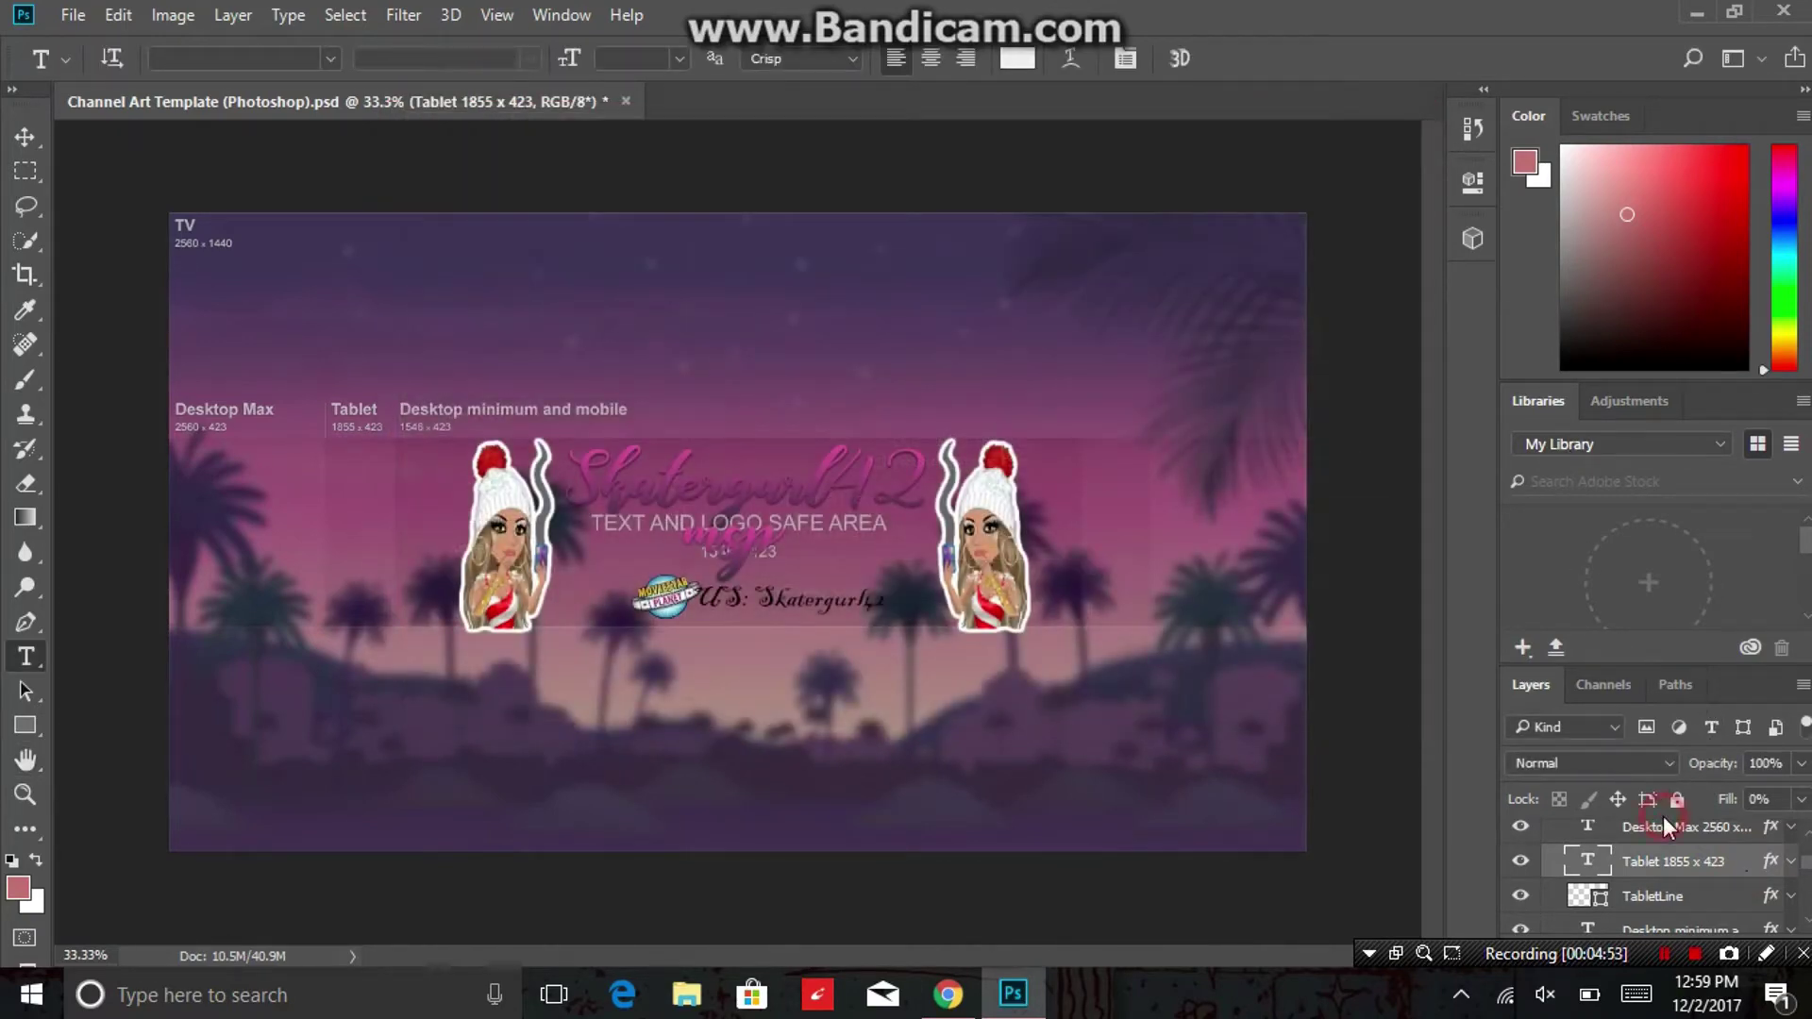
{"action": "key", "text": "ctrl+e"}
{"action": "key", "text": "Delete"}
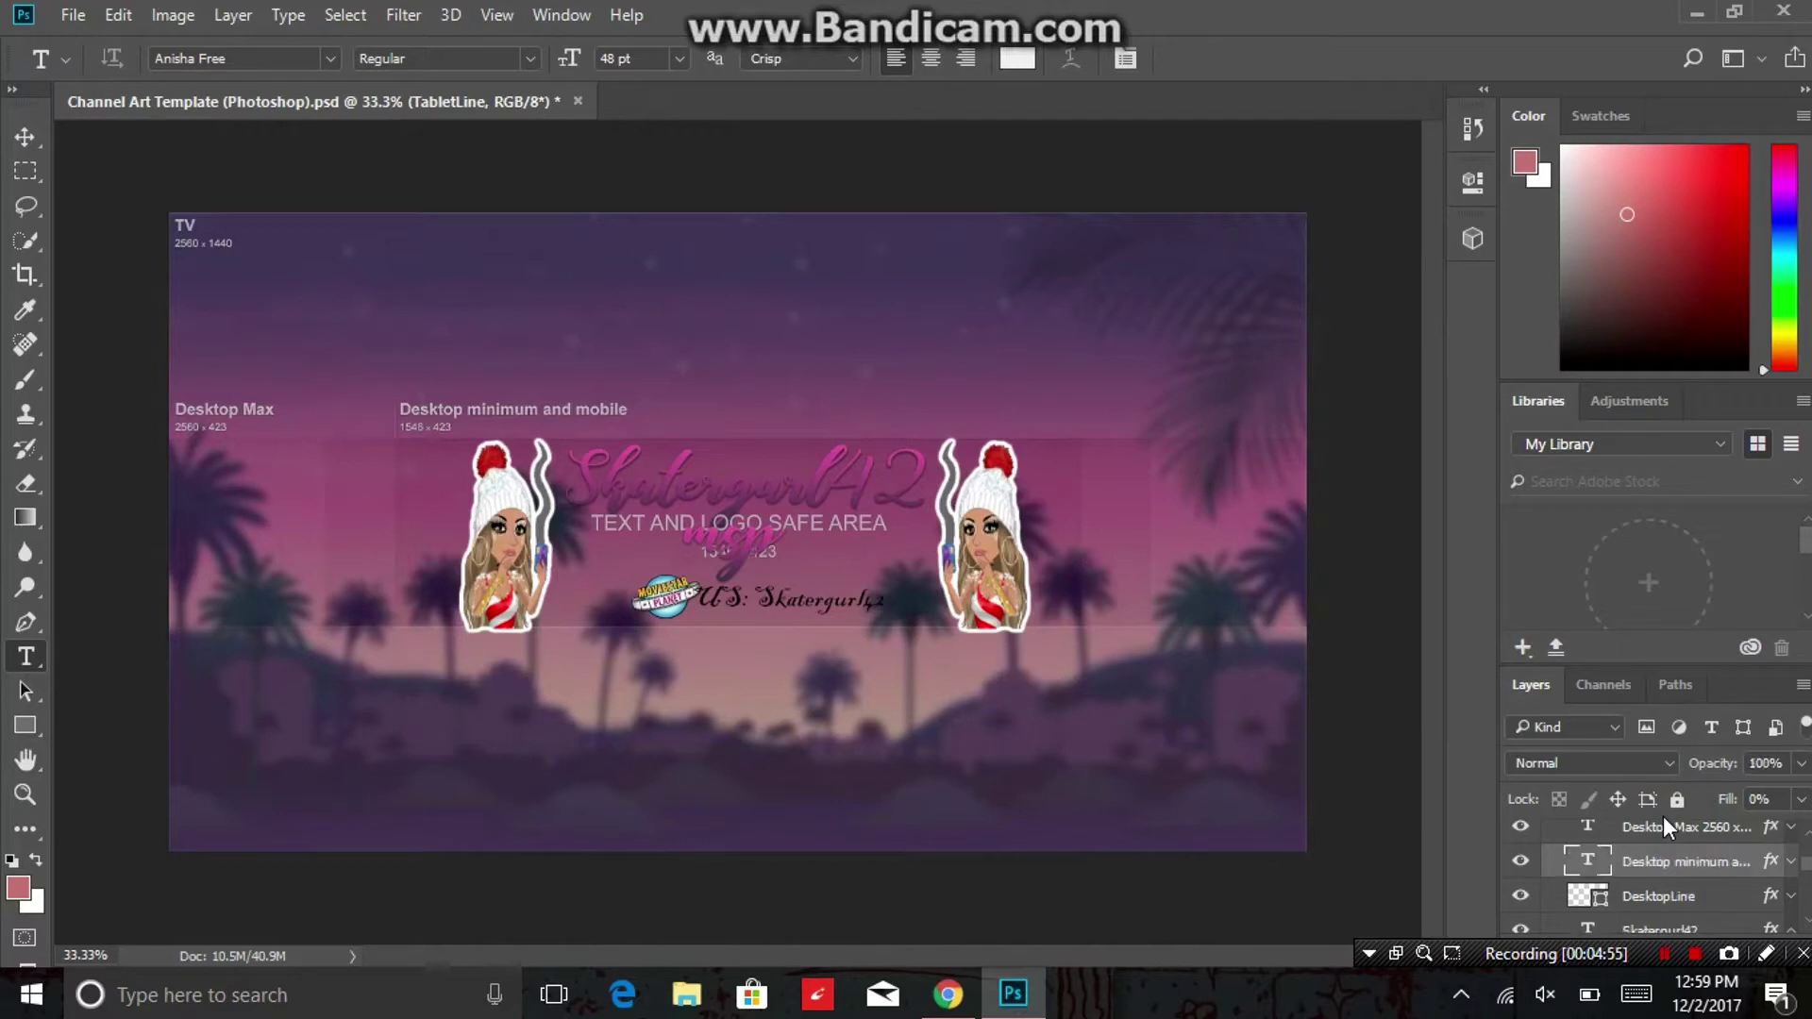
{"action": "key", "text": "Delete"}
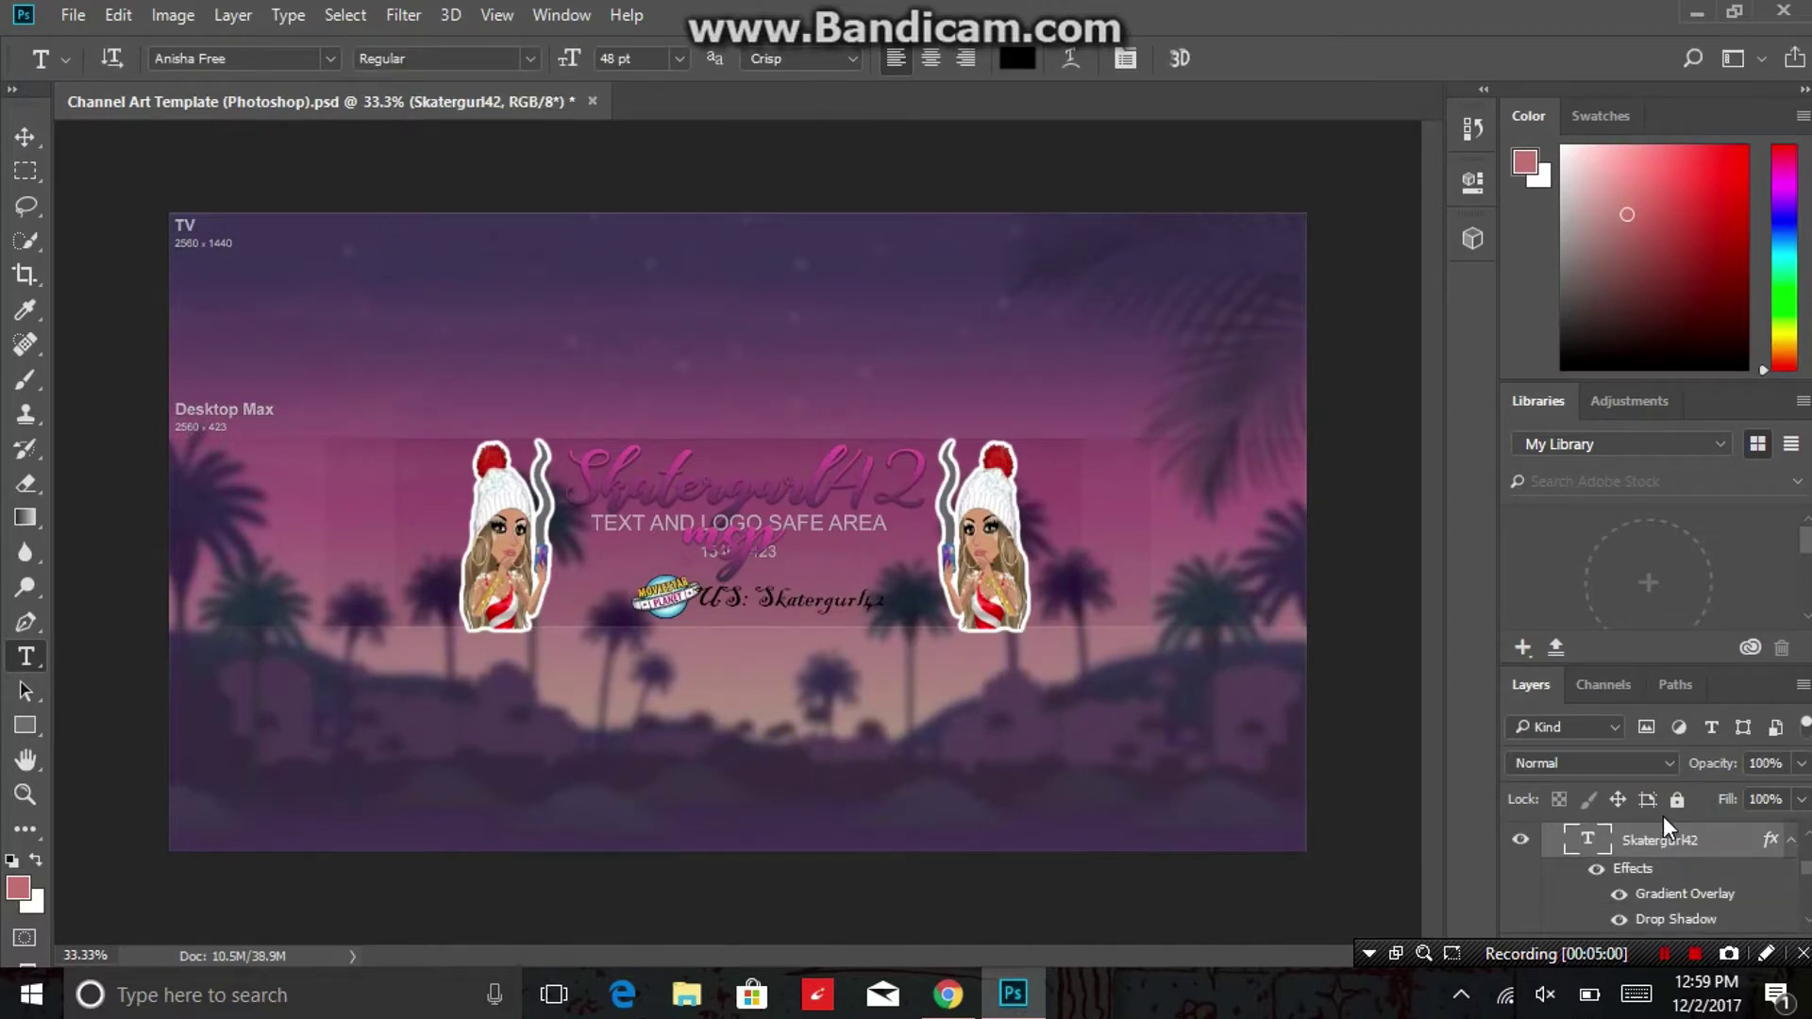
Delete the remaining template label layers: TEXT AND LOGO SAFE AREA, TV 2560 x 1440 and Desktop Max.
{"action": "scroll", "coordinate": [1804, 880], "scroll_direction": "down", "scroll_amount": 3}
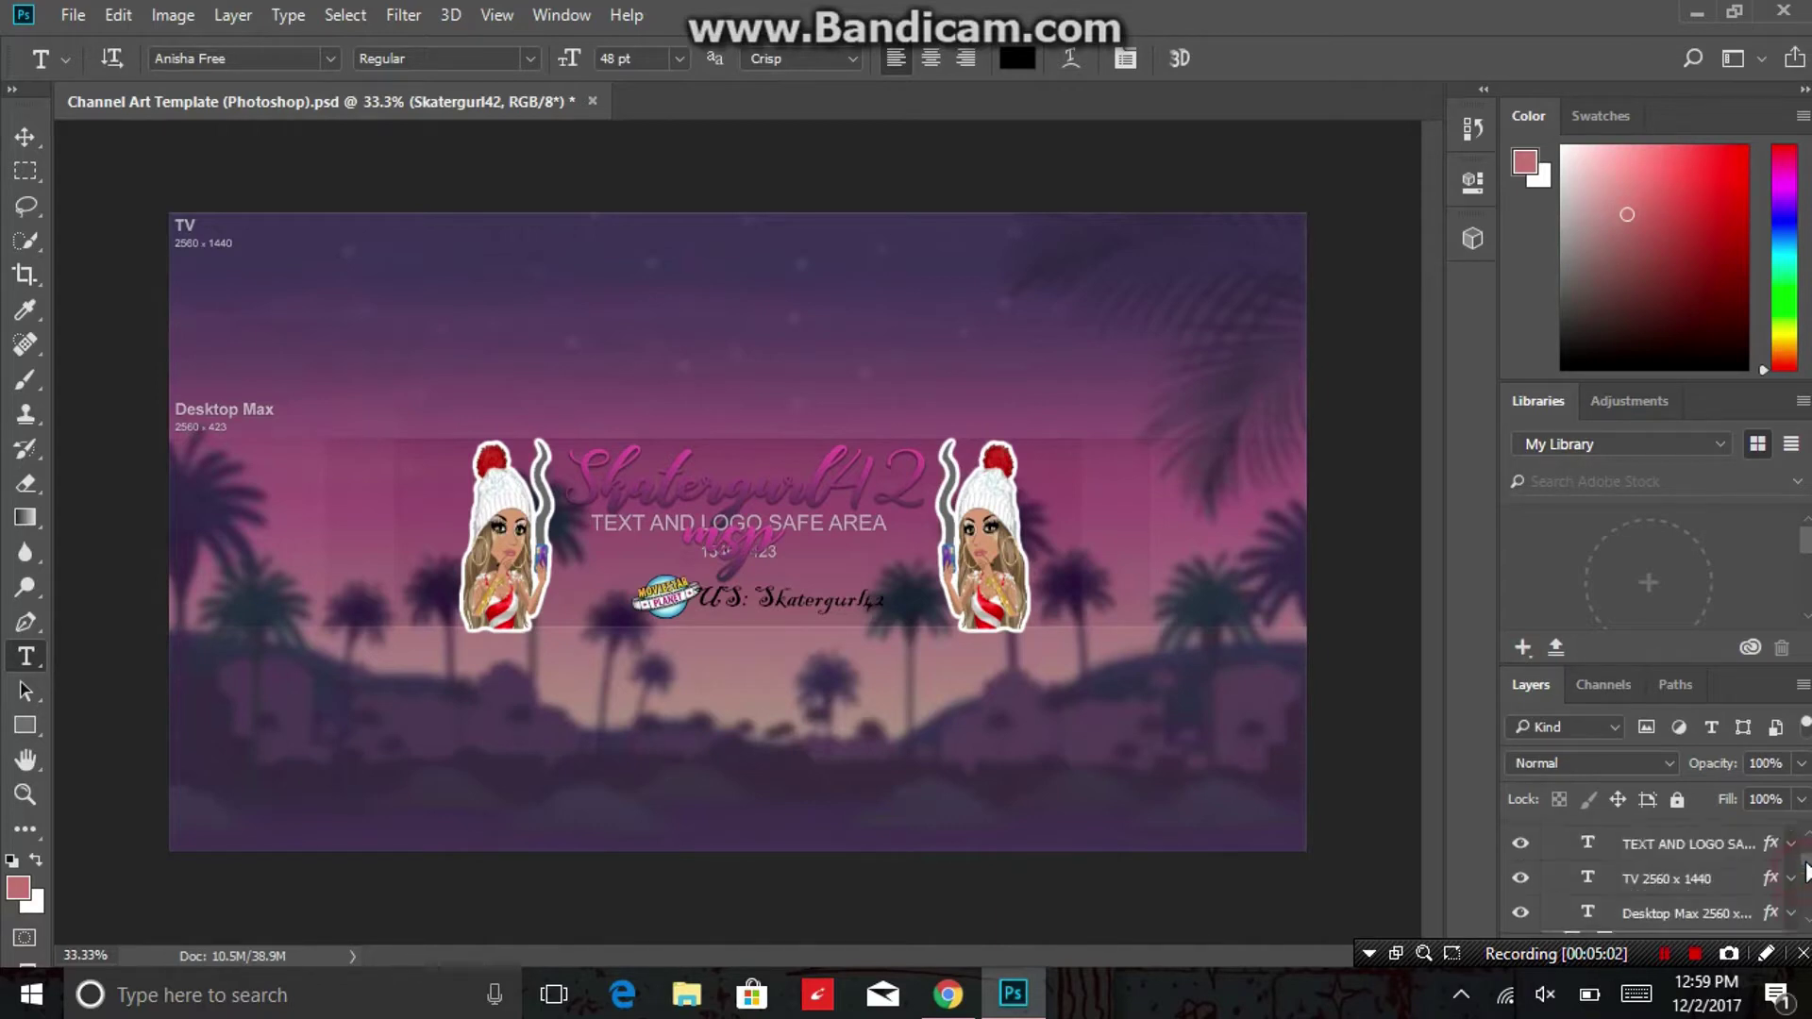
{"action": "double_click", "coordinate": [1706, 845]}
{"action": "key", "text": "BackSpace"}
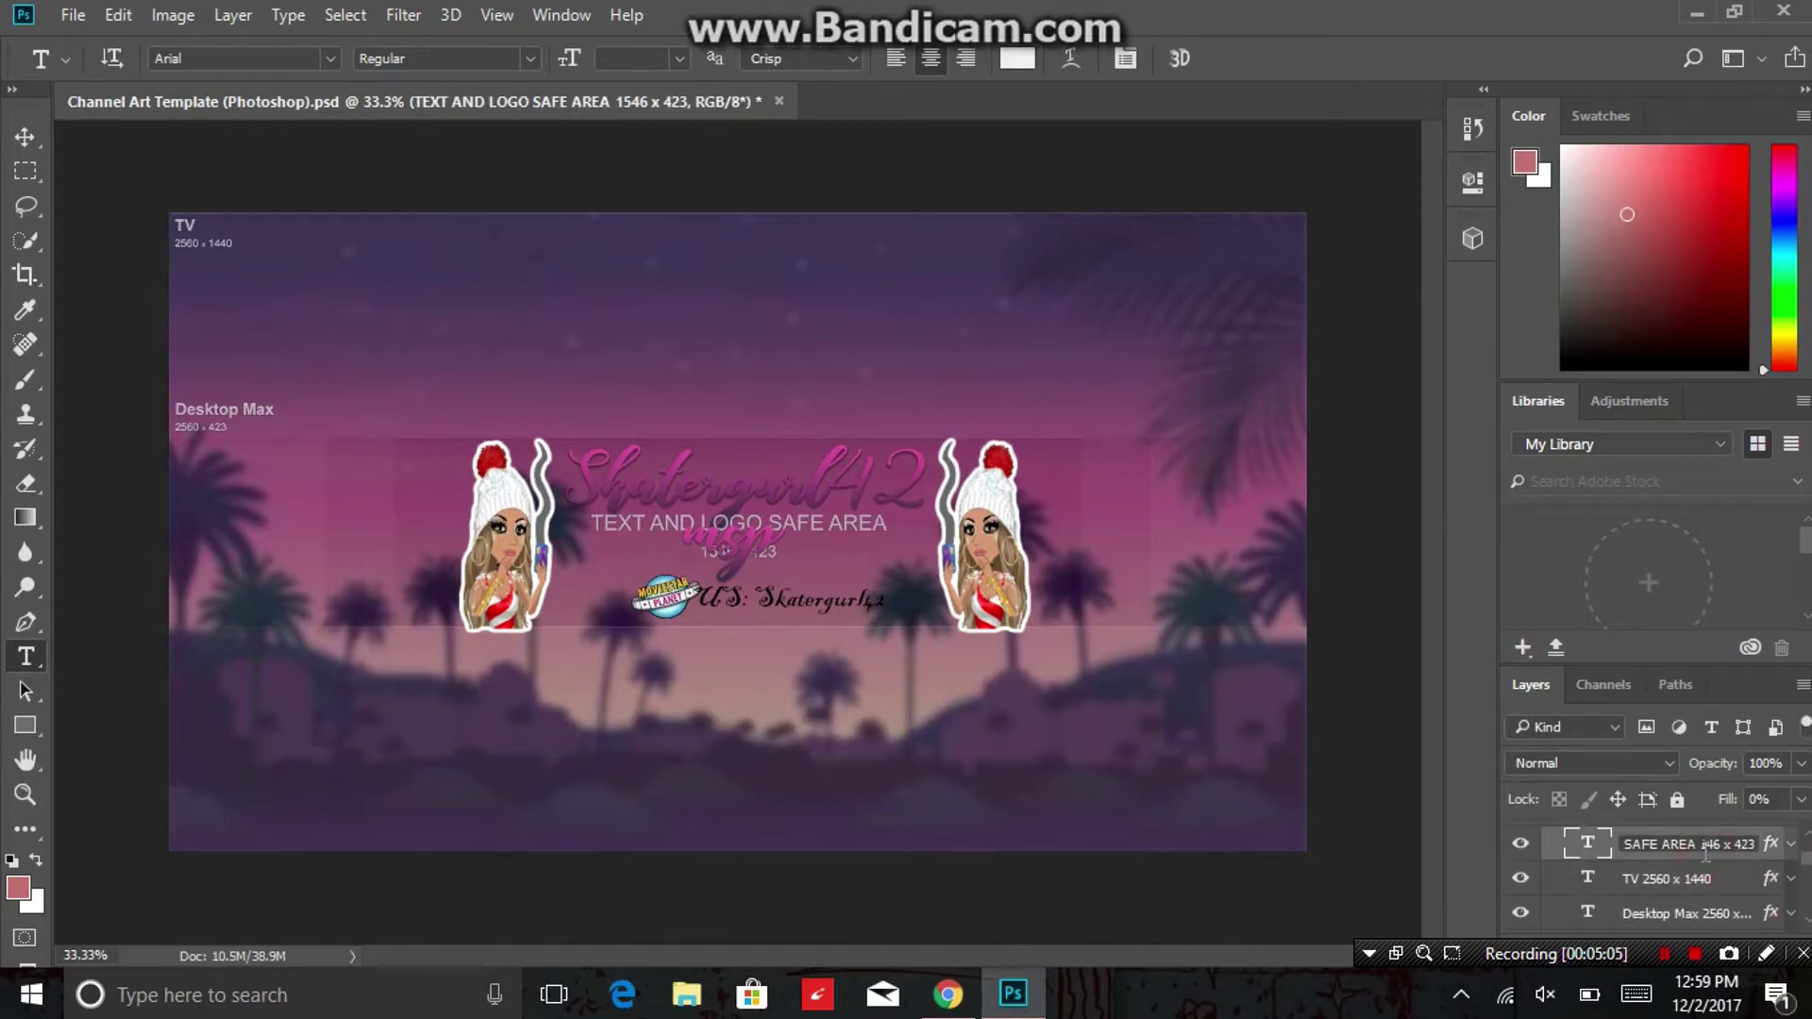
{"action": "scroll", "coordinate": [1605, 850], "scroll_direction": "down", "scroll_amount": 1}
{"action": "left_click", "coordinate": [1605, 850]}
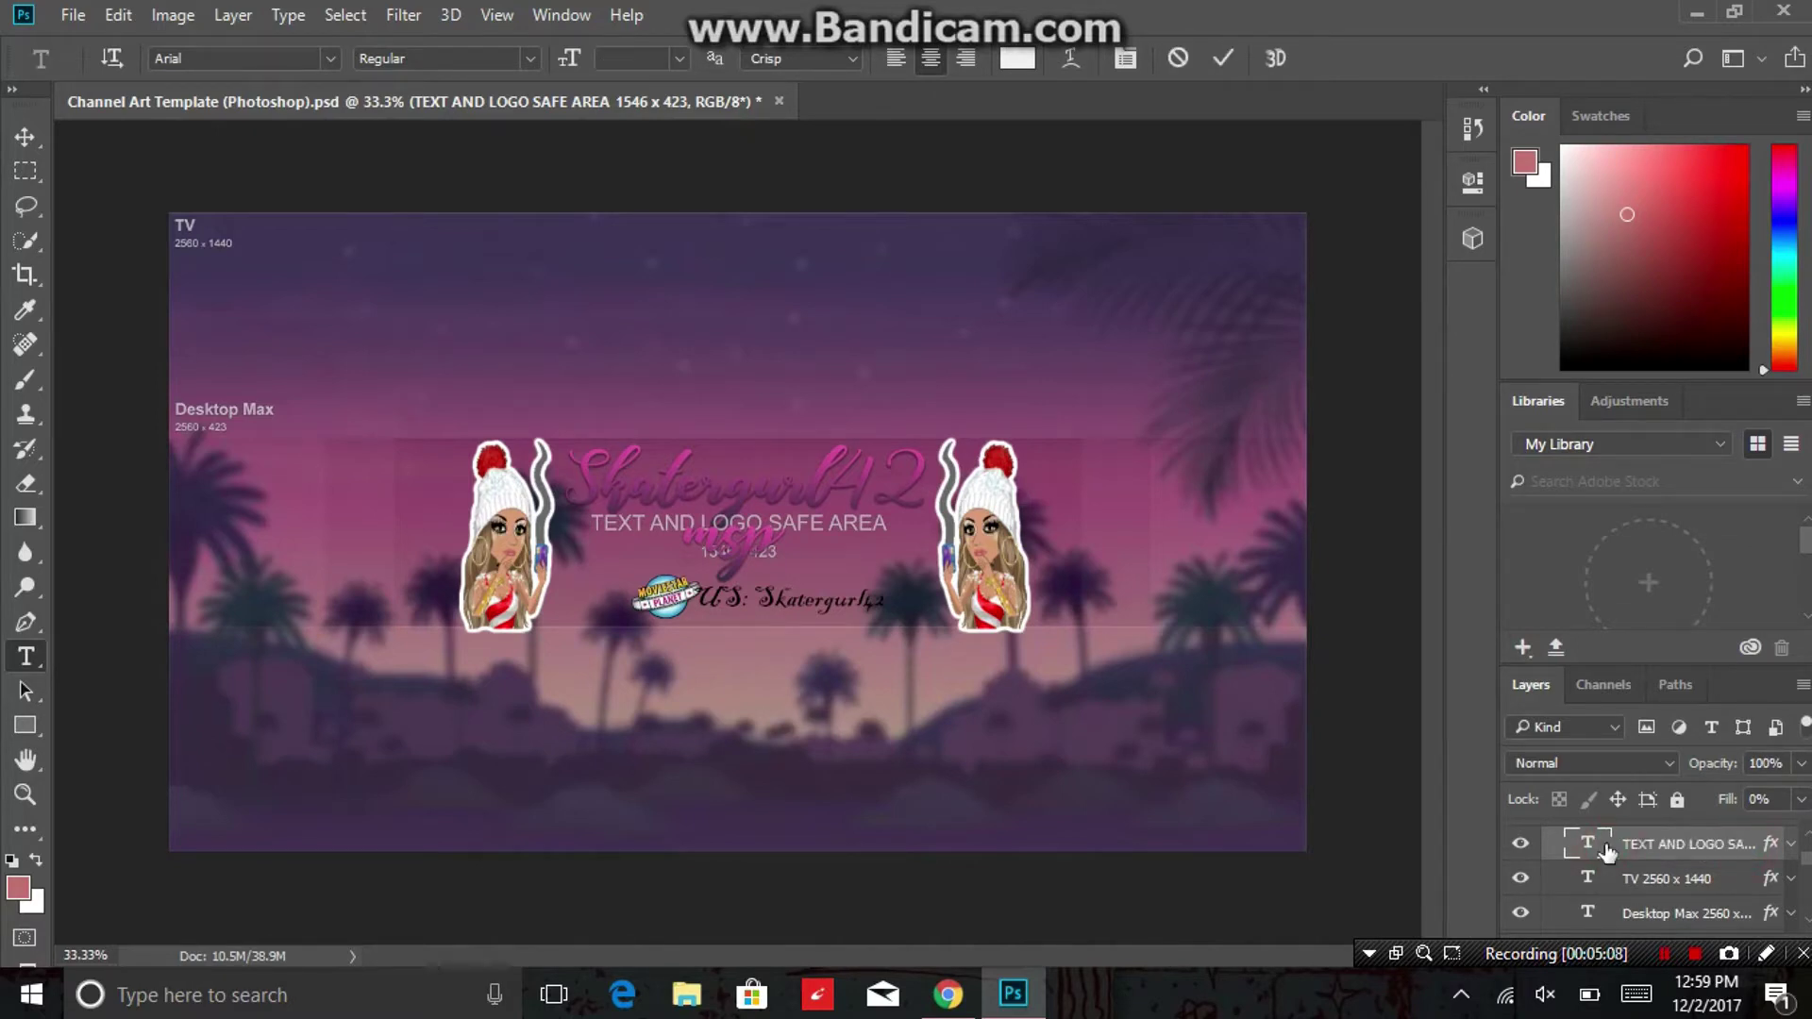
{"action": "key", "text": "Delete"}
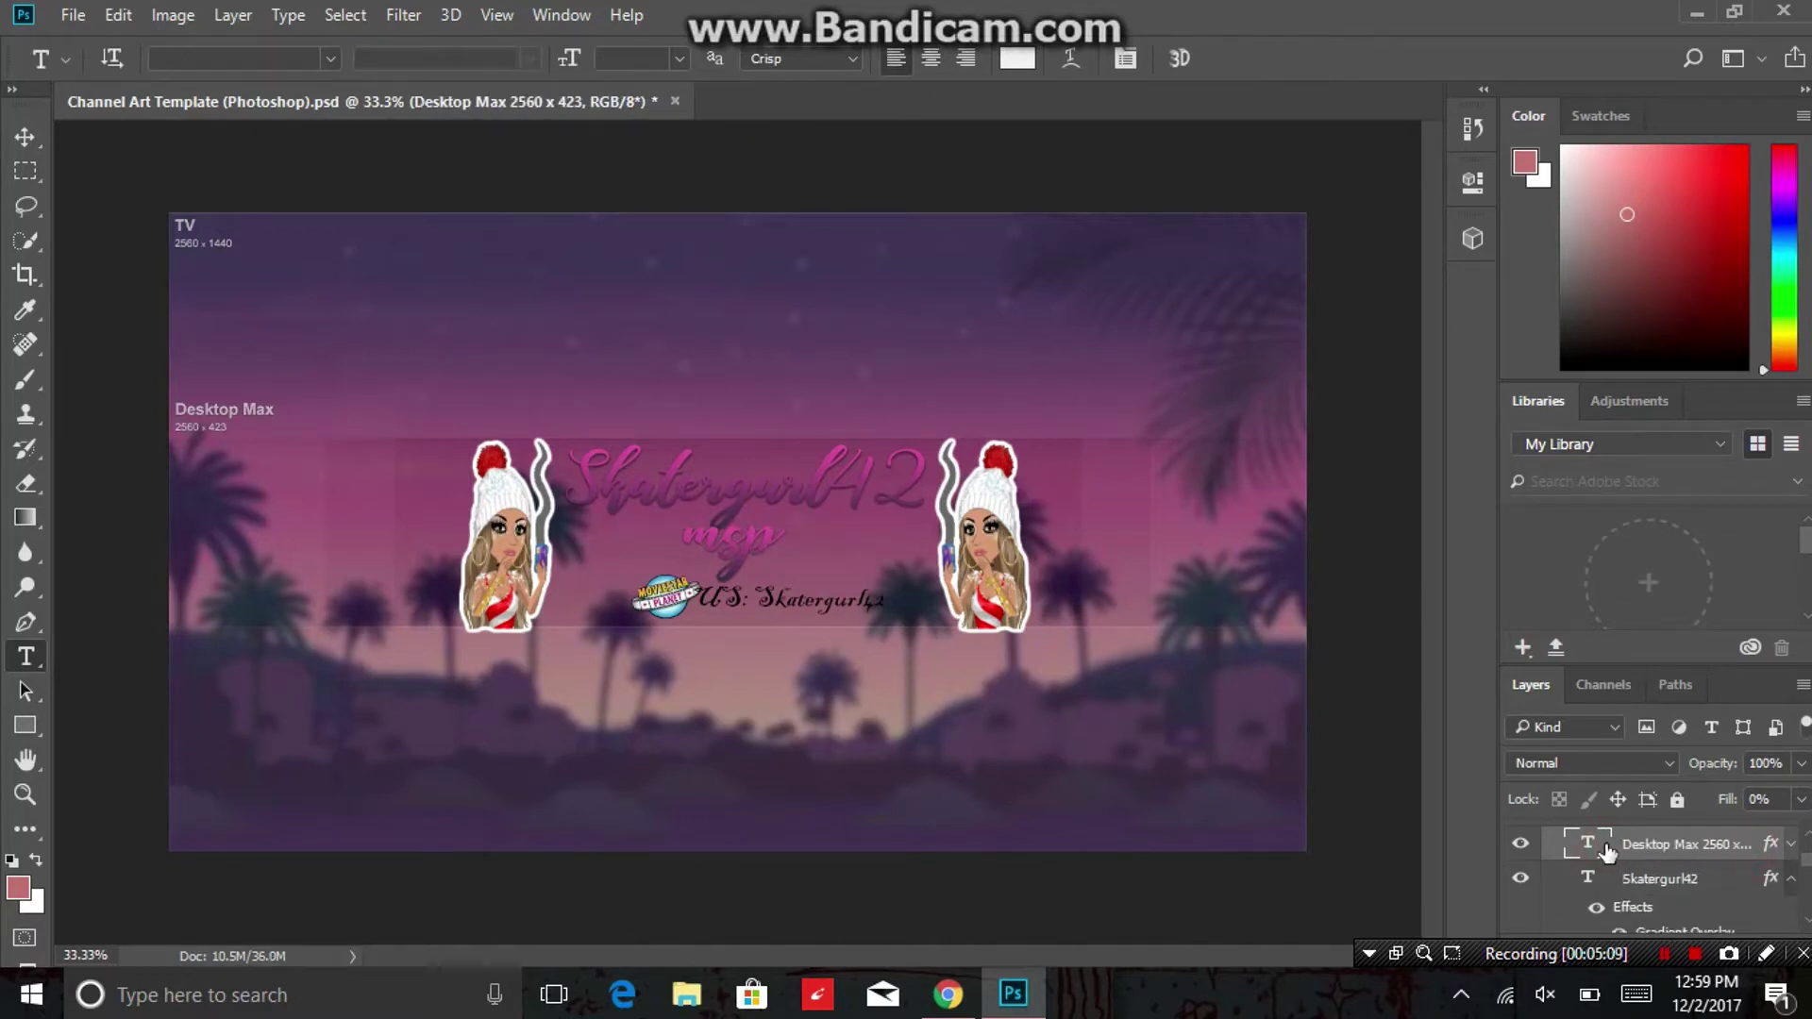
{"action": "key", "text": "Delete"}
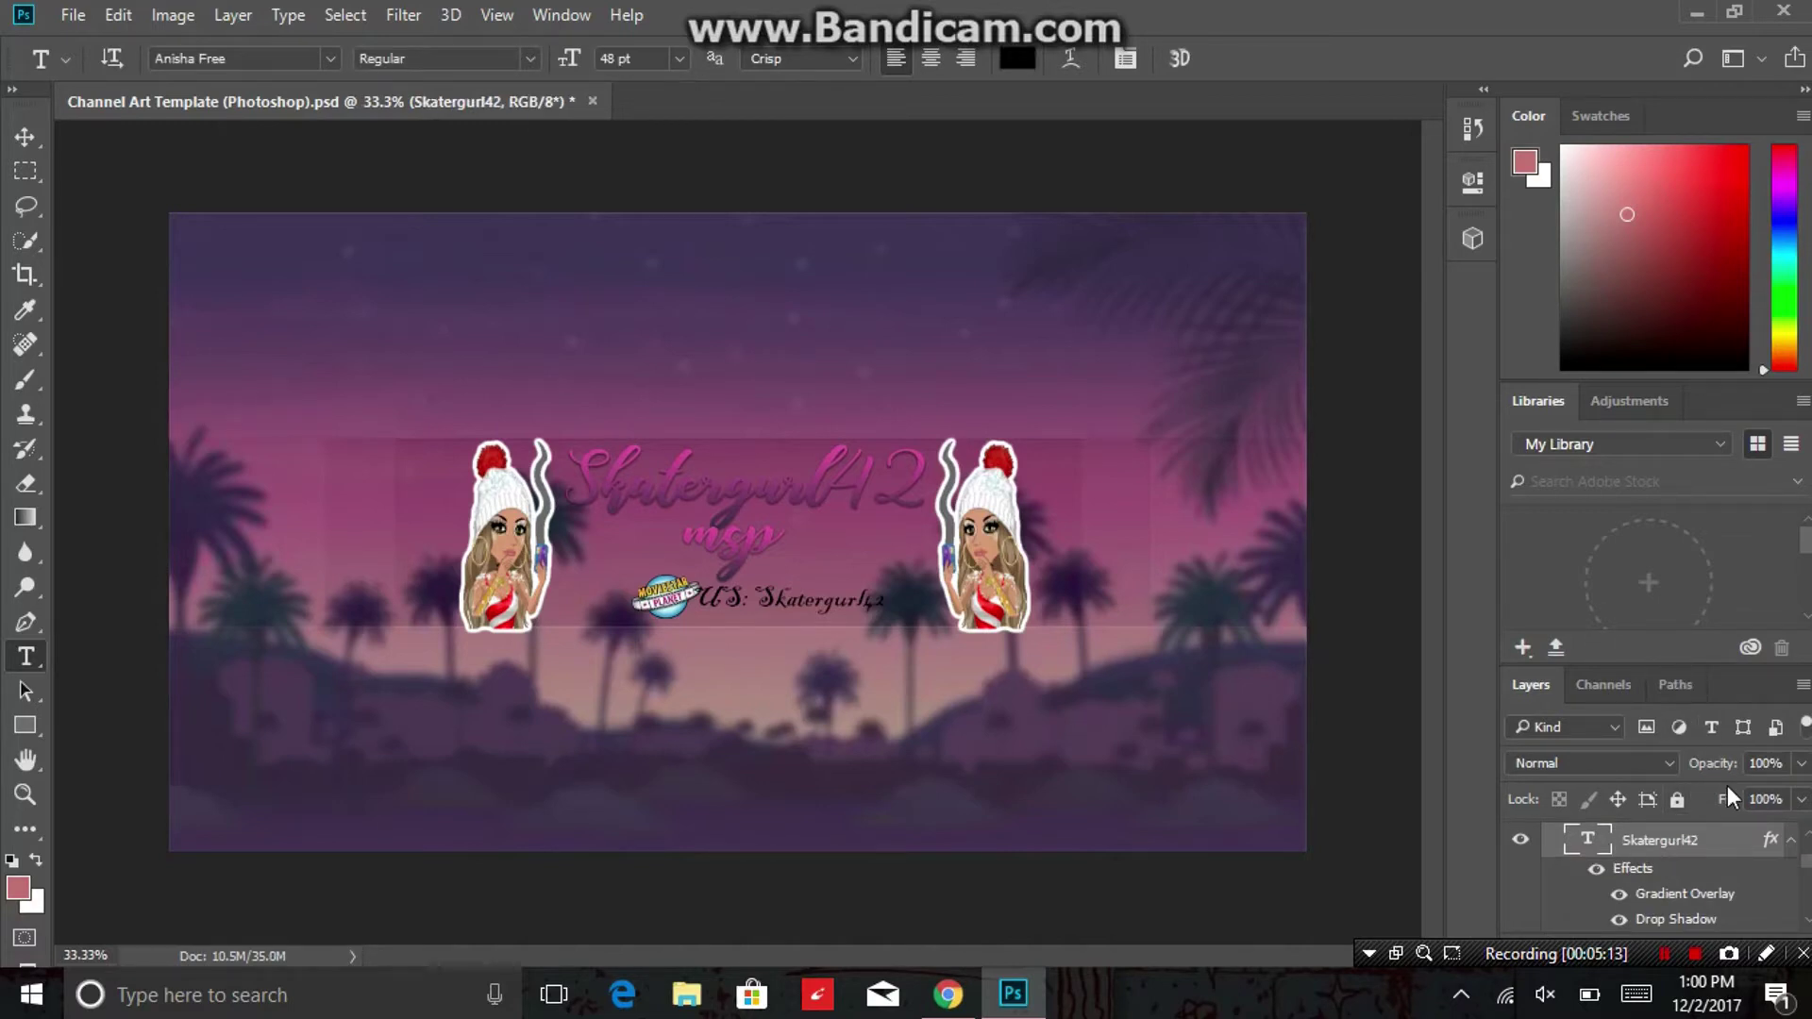
{"action": "scroll", "coordinate": [1810, 868], "scroll_direction": "down", "scroll_amount": 3}
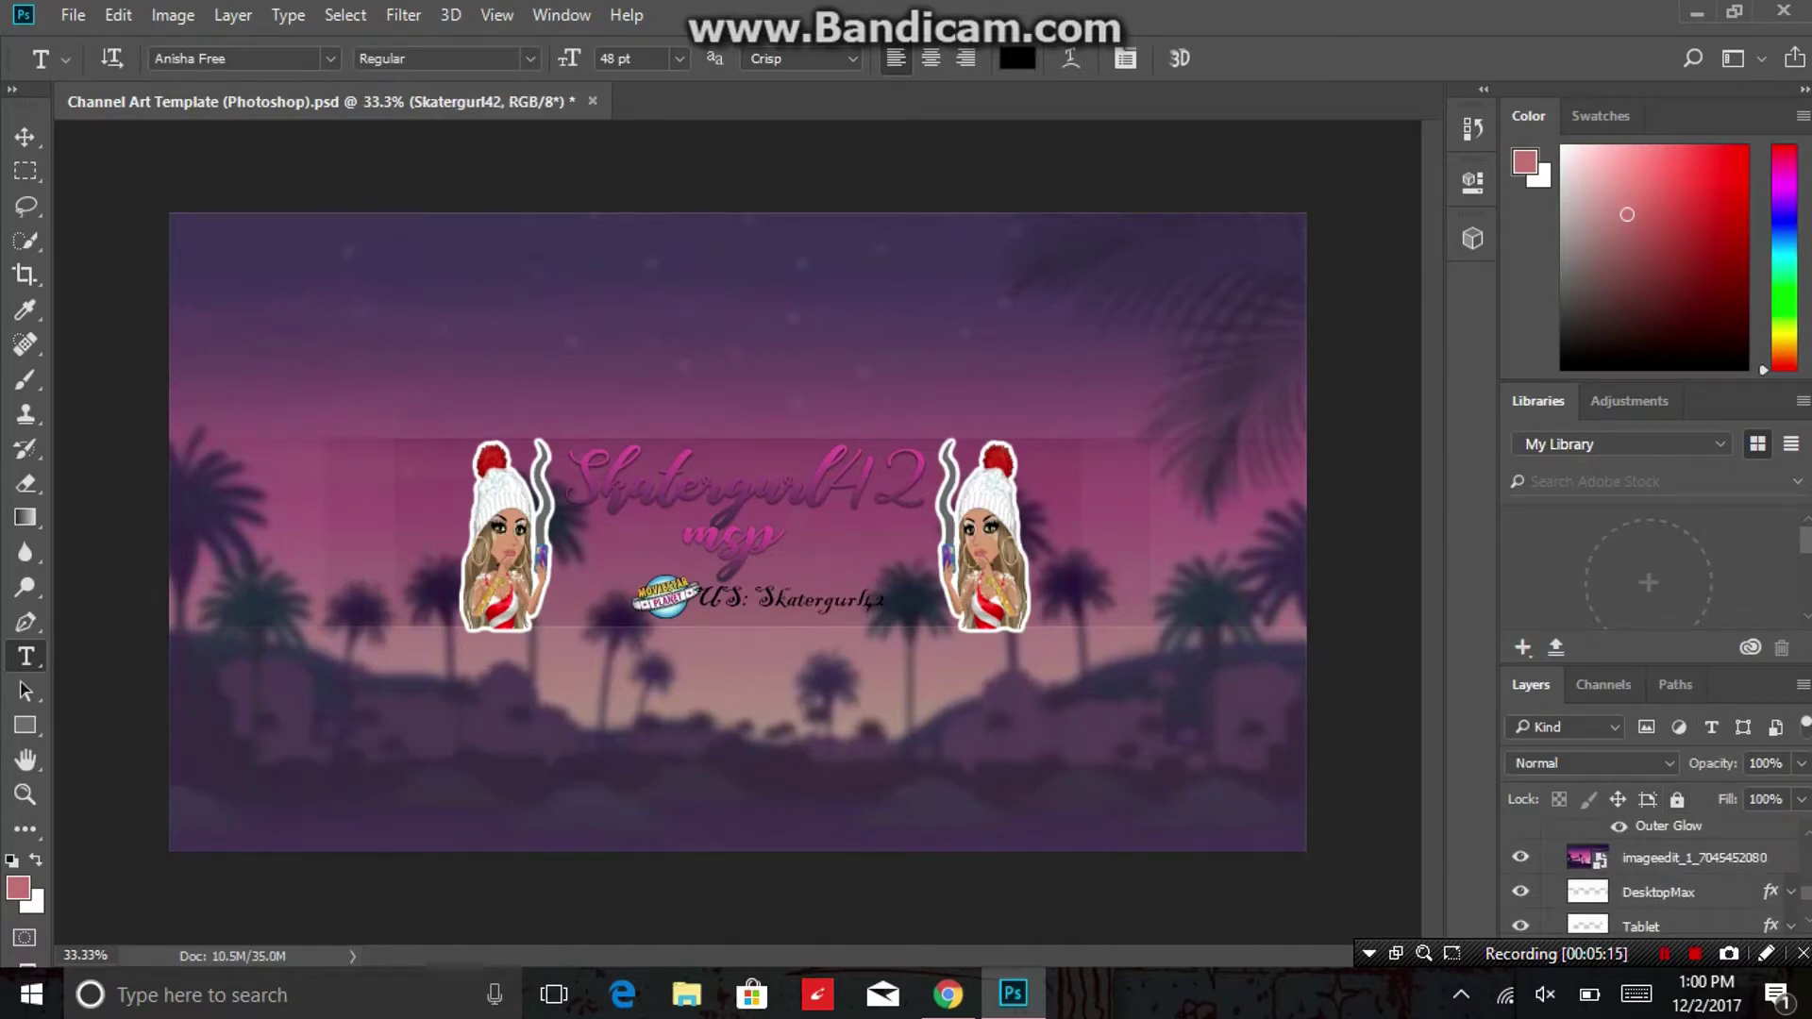
{"action": "double_click", "coordinate": [1740, 859]}
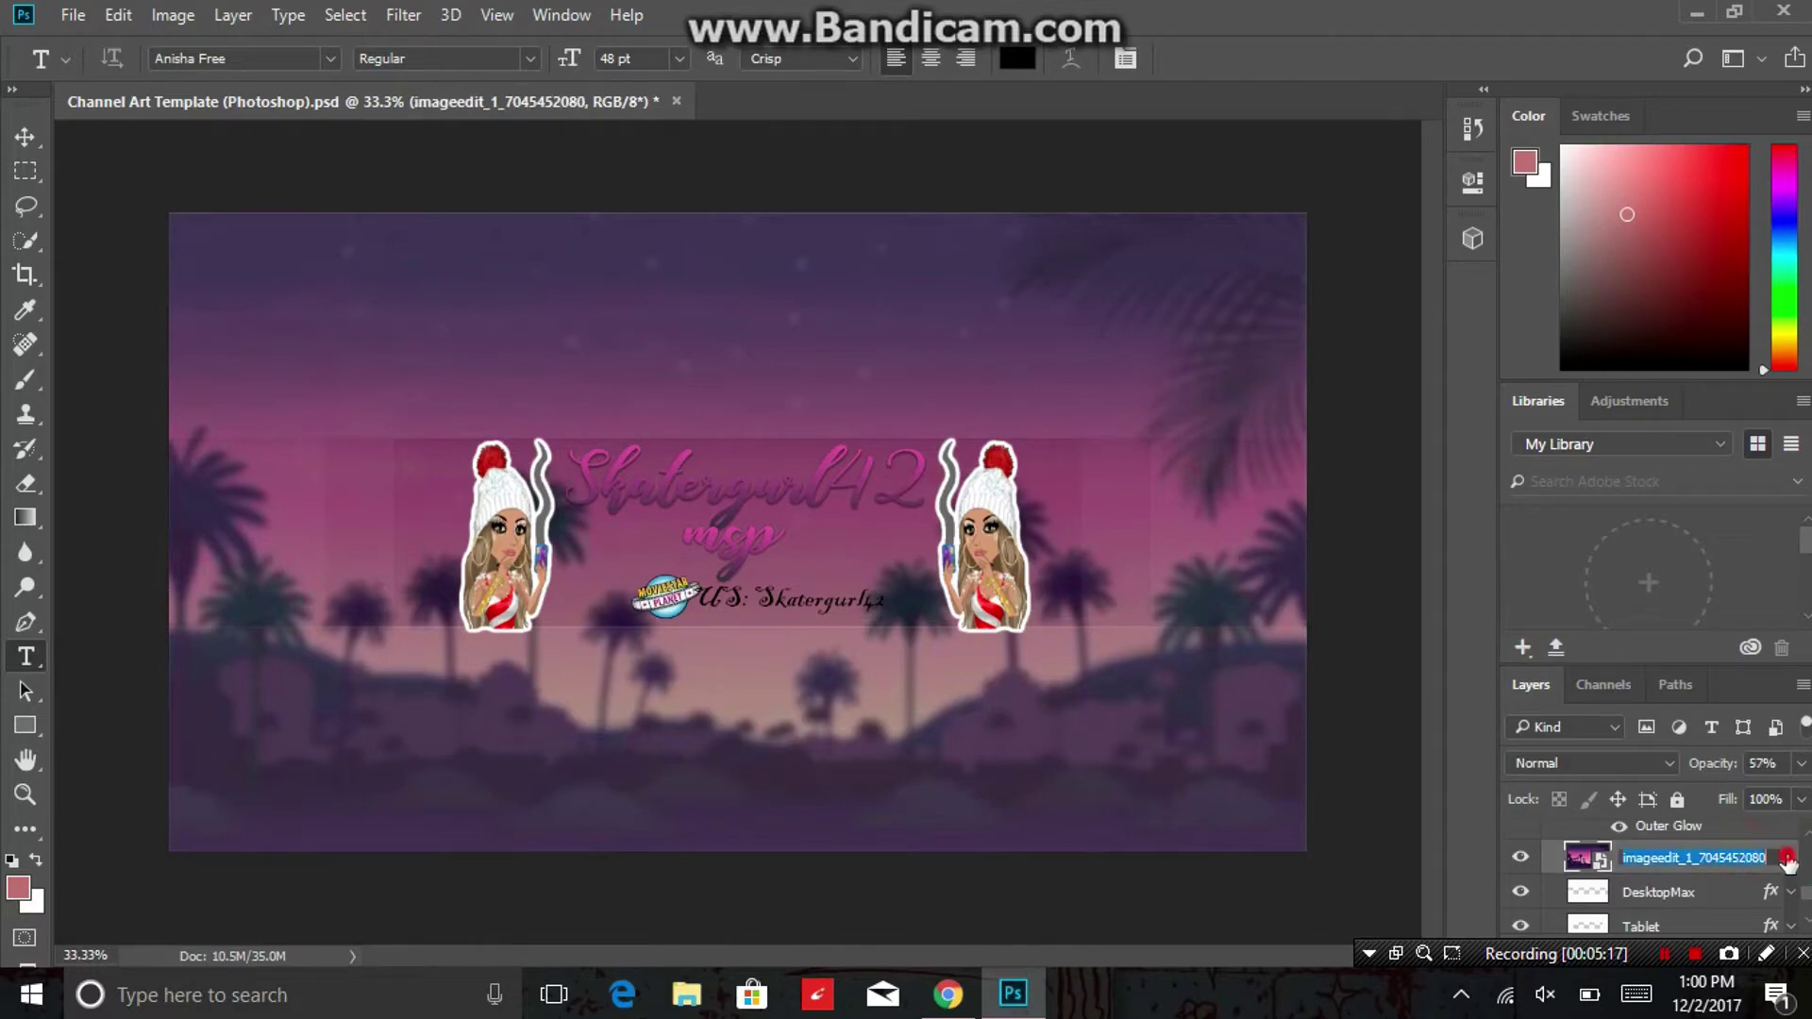
{"action": "double_click", "coordinate": [1787, 861]}
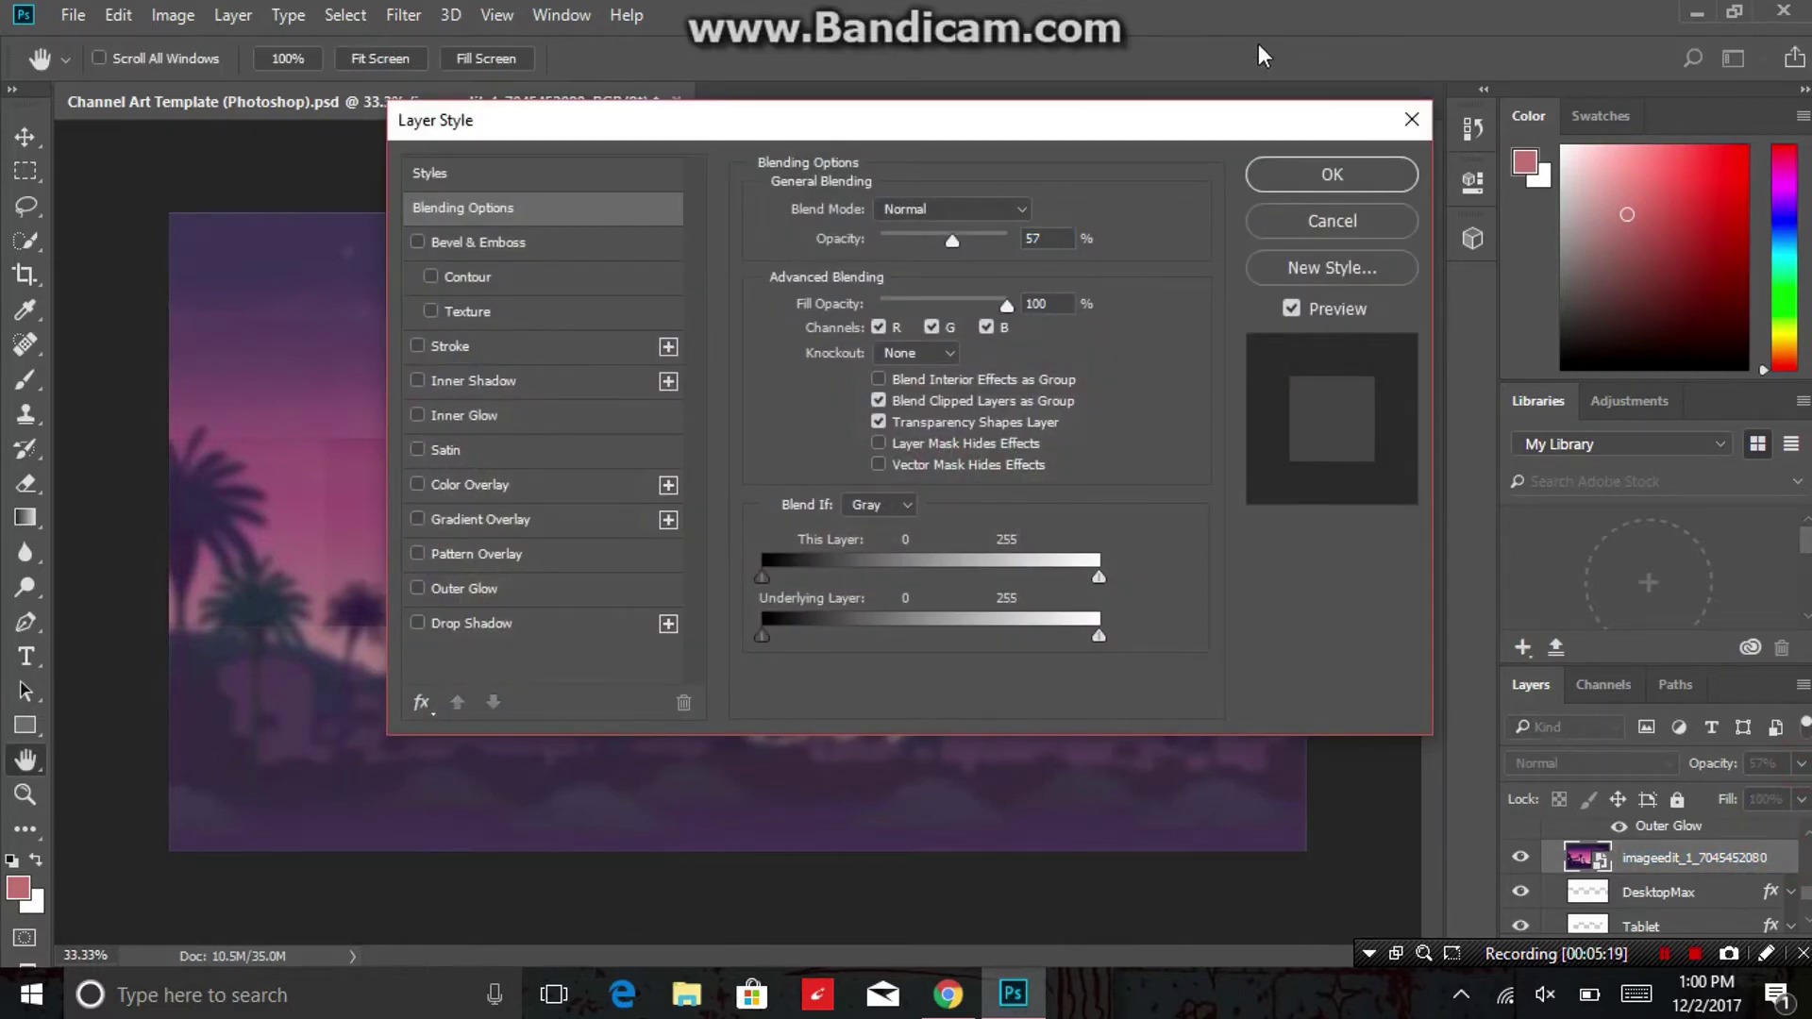
{"action": "left_click", "coordinate": [1416, 120]}
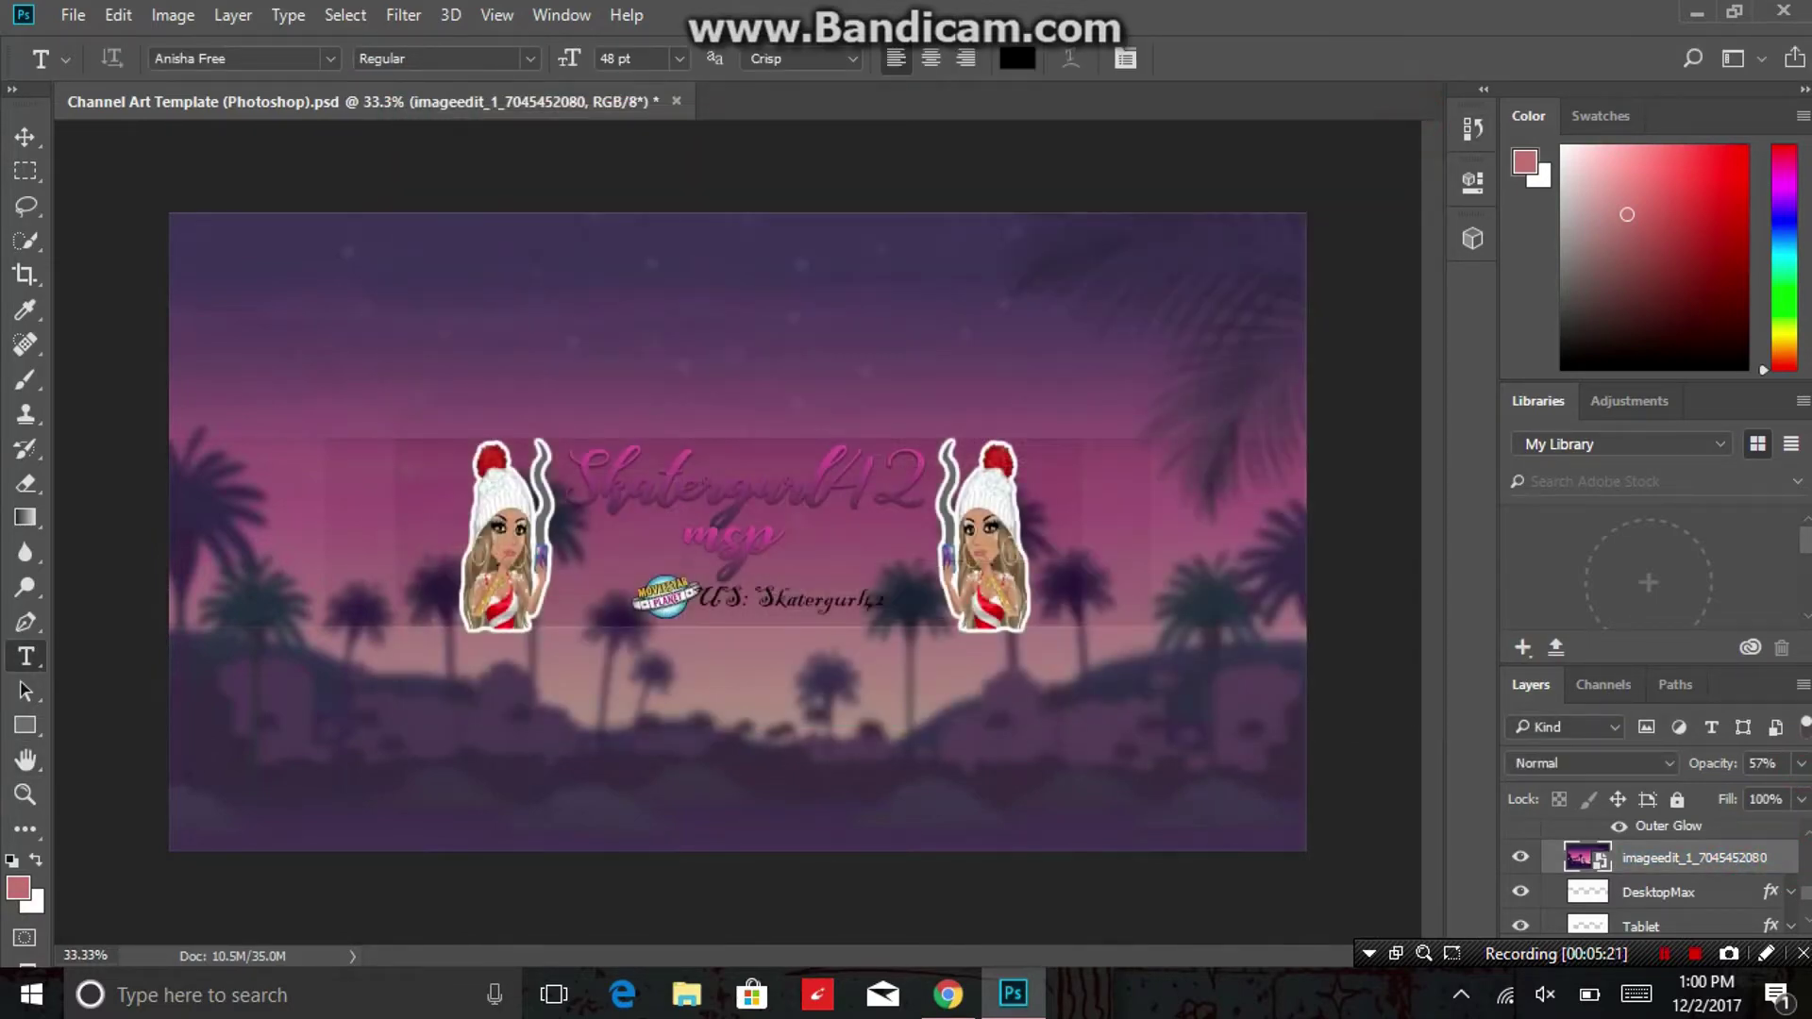
{"action": "left_click", "coordinate": [1801, 767]}
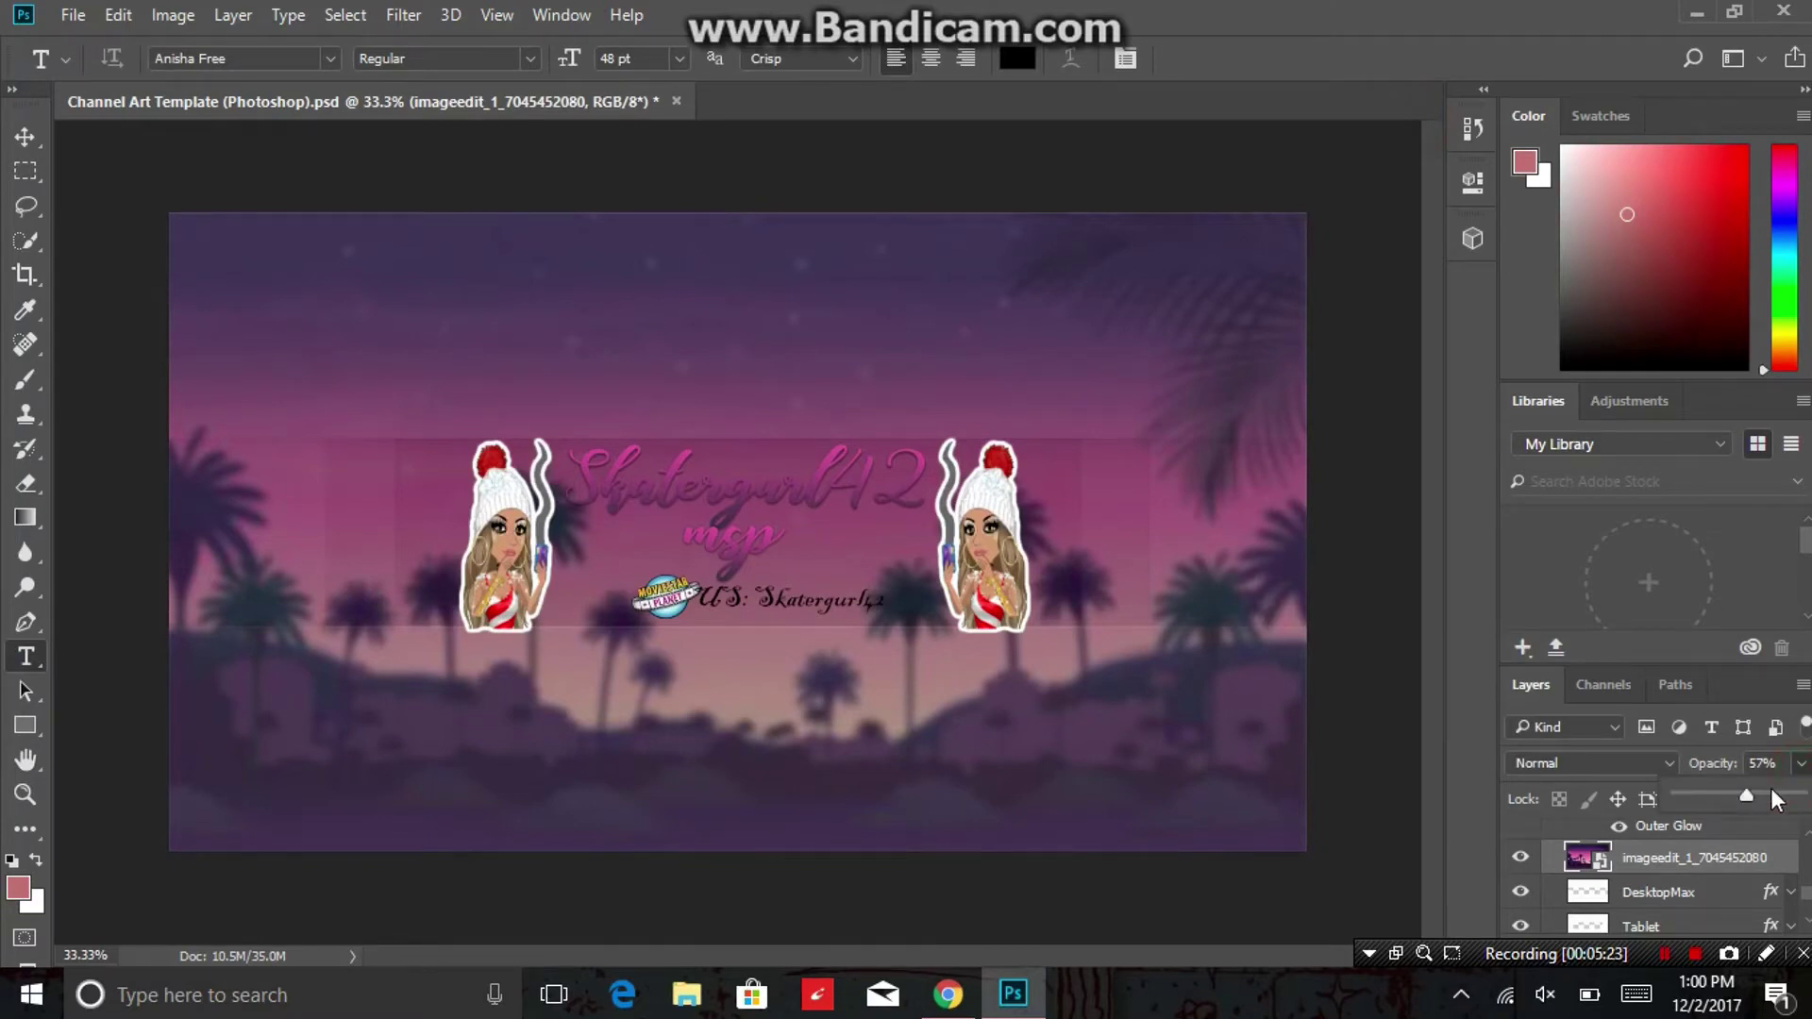
{"action": "left_click_drag", "start_coordinate": [1740, 803], "coordinate": [1799, 799]}
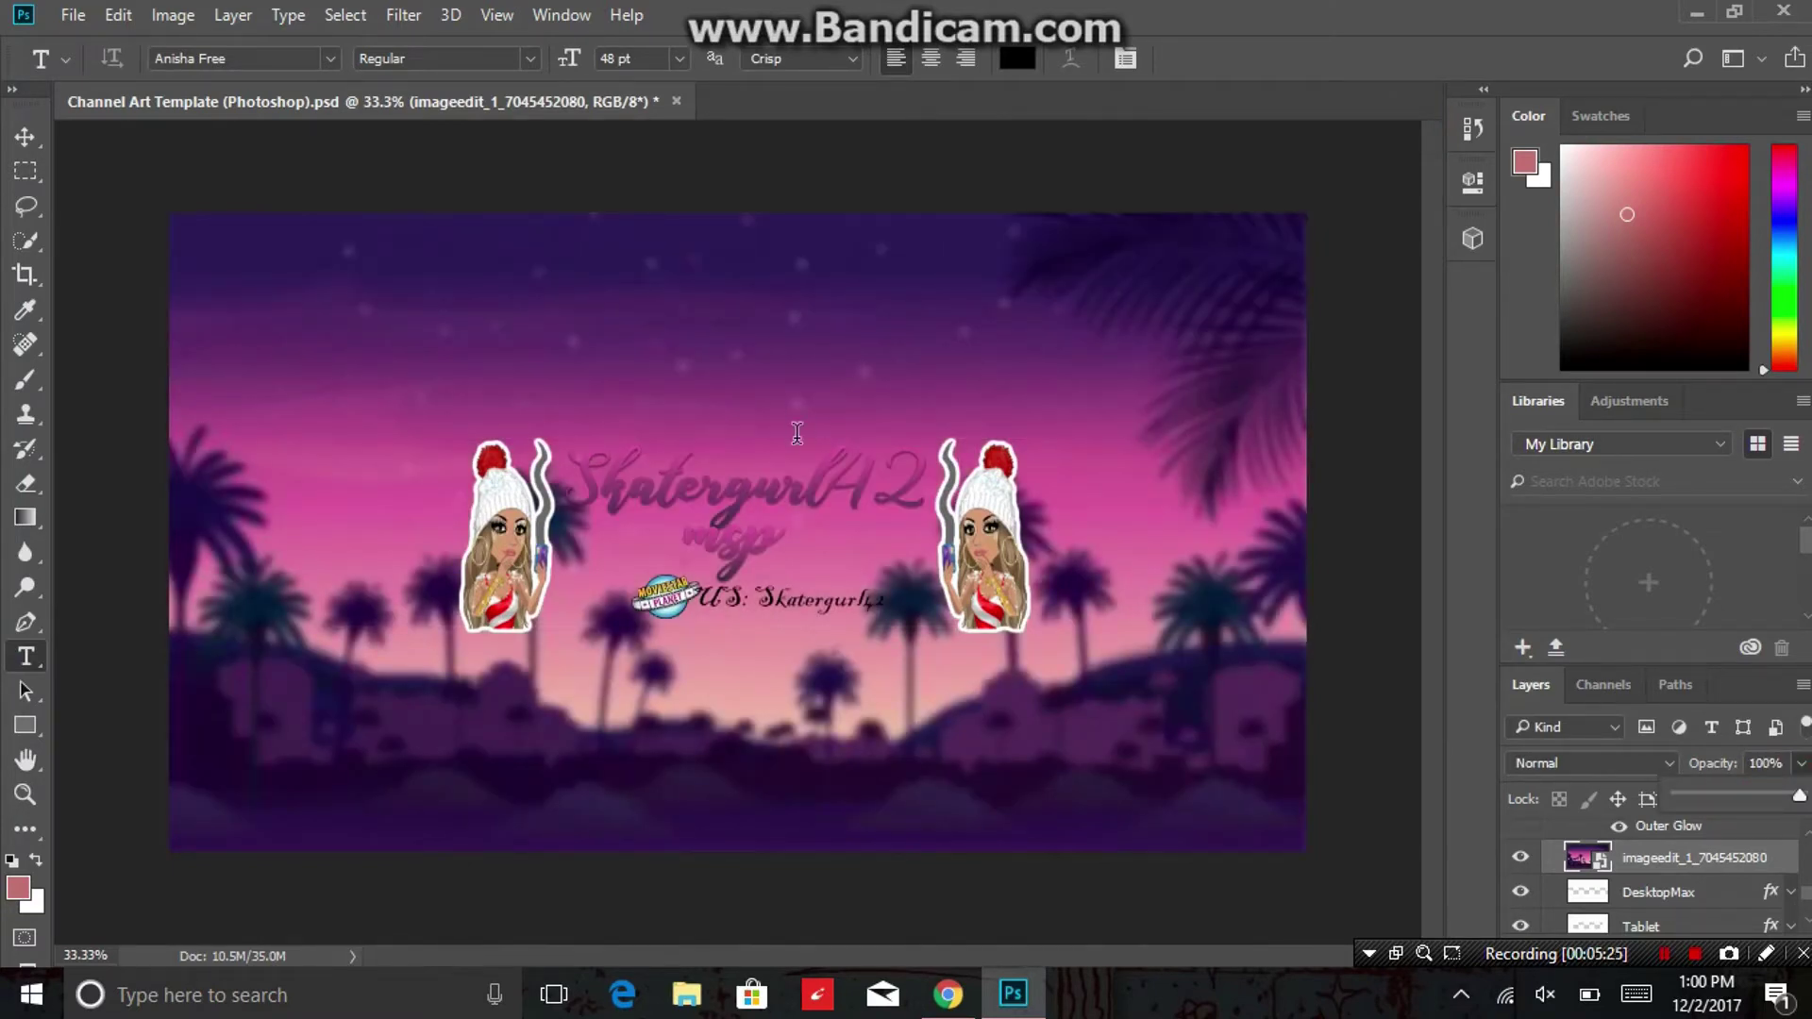
Start saving a copy of the banner in the MSP folder, named "banner vid", with JPEG as the file type.
{"action": "left_click", "coordinate": [73, 15]}
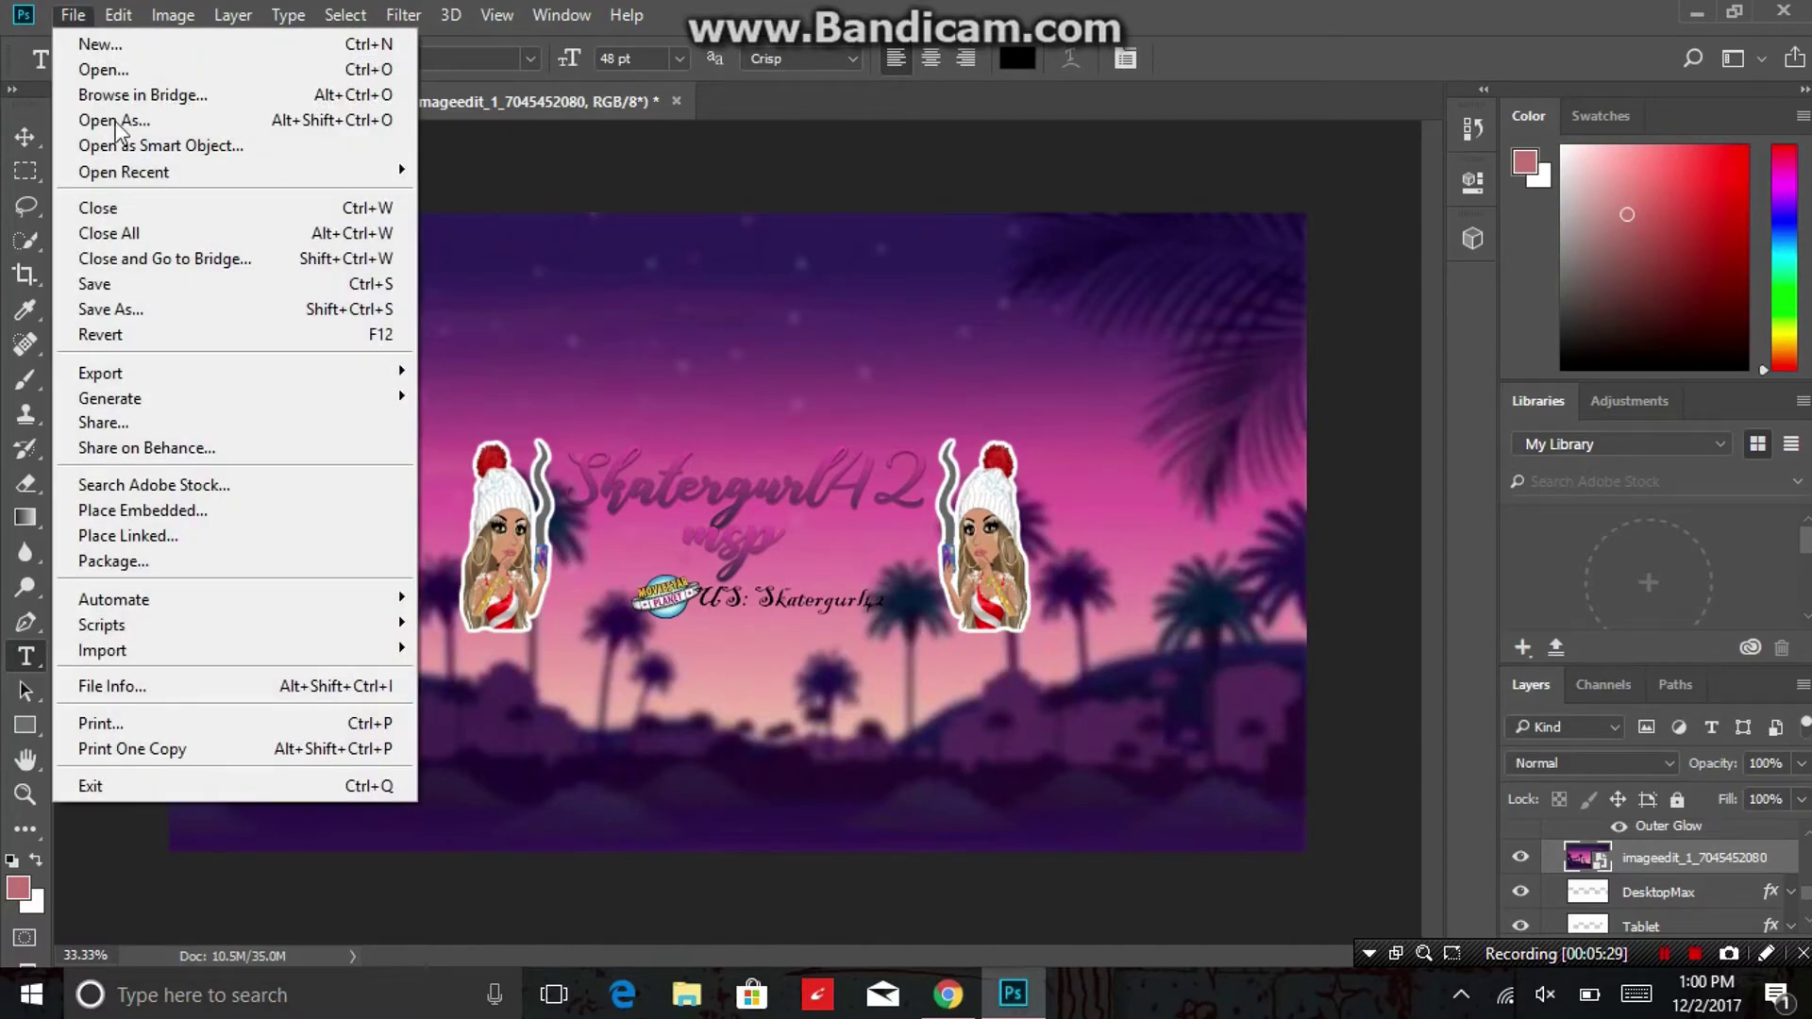
{"action": "left_click", "coordinate": [151, 311]}
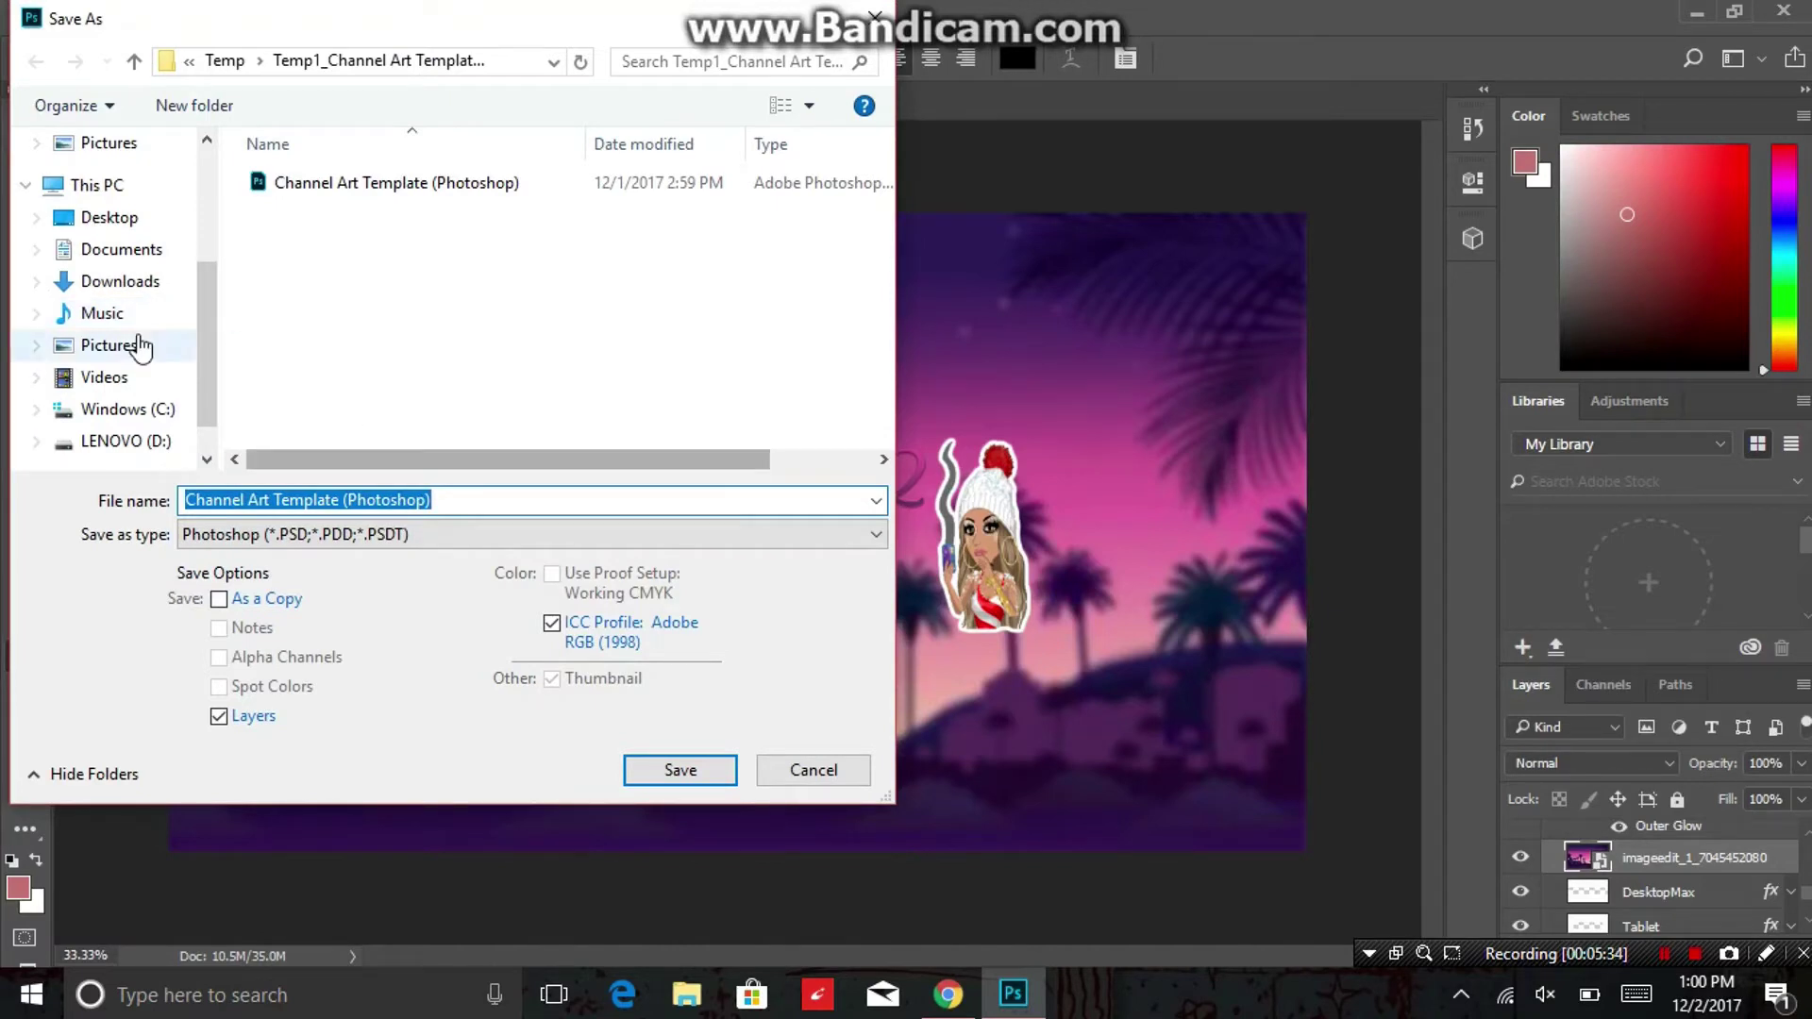
{"action": "left_click_drag", "start_coordinate": [213, 312], "coordinate": [202, 264]}
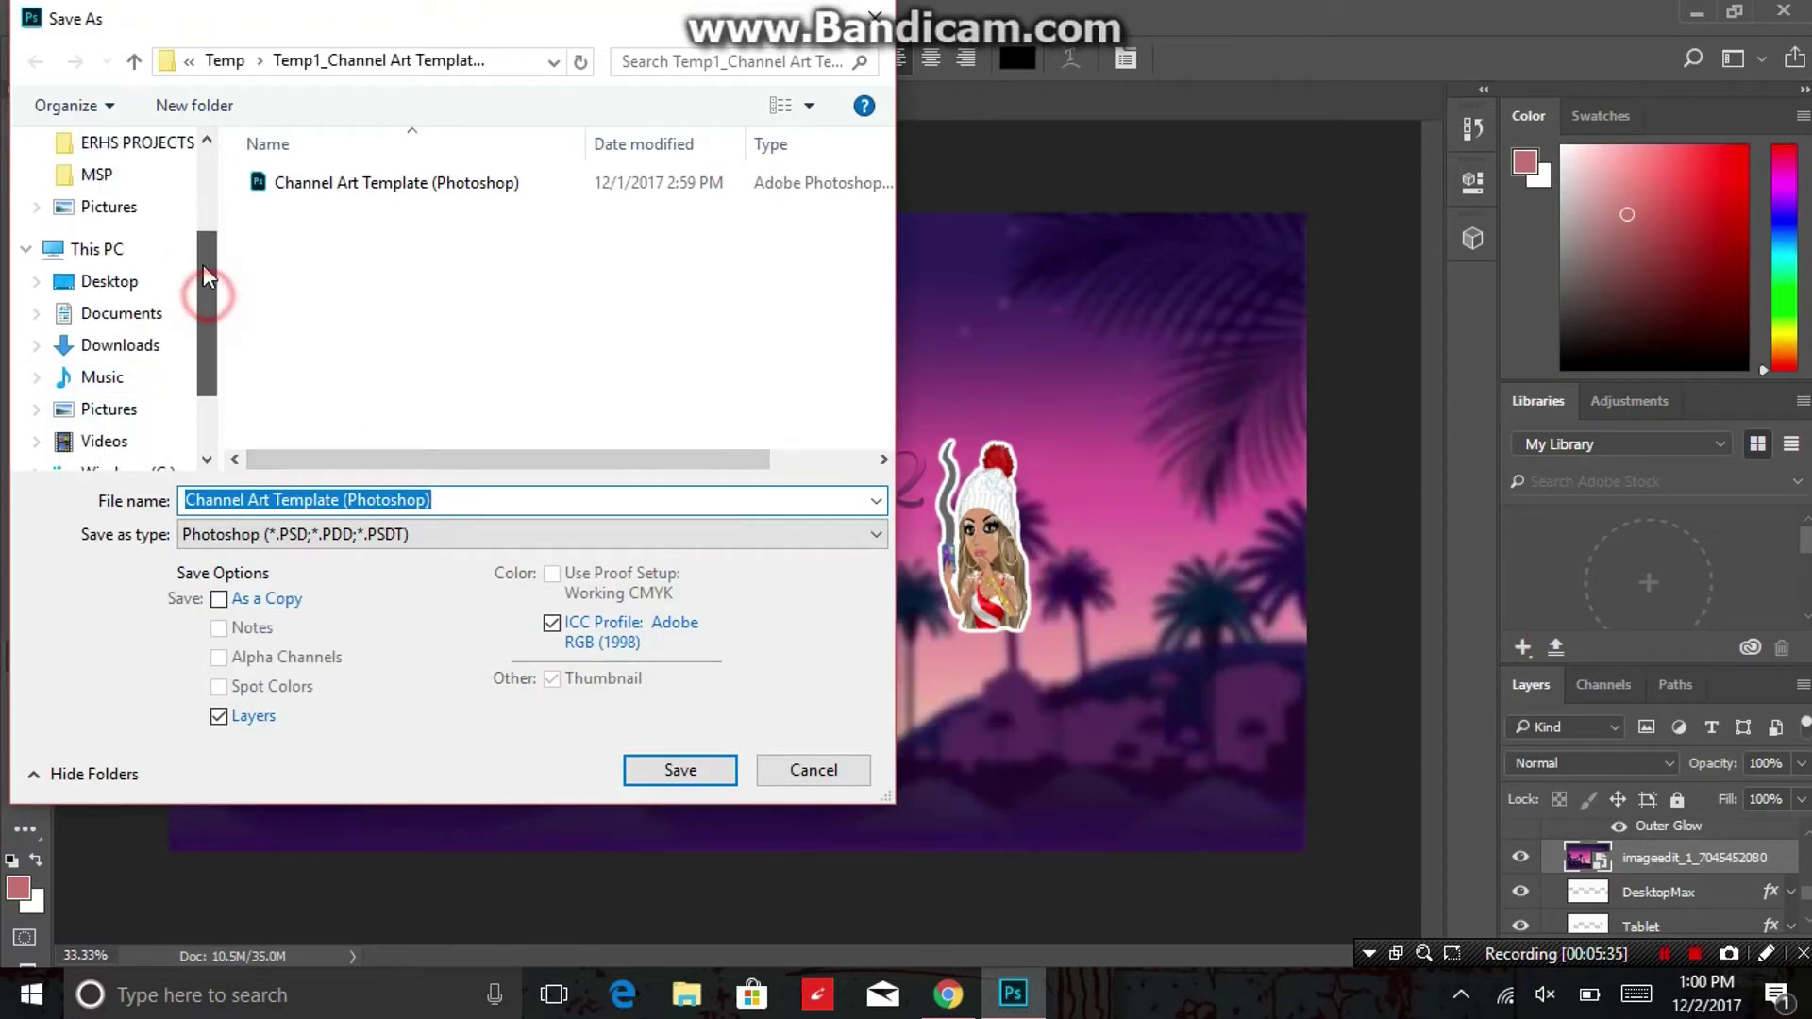
{"action": "left_click", "coordinate": [142, 176]}
{"action": "left_click", "coordinate": [465, 500]}
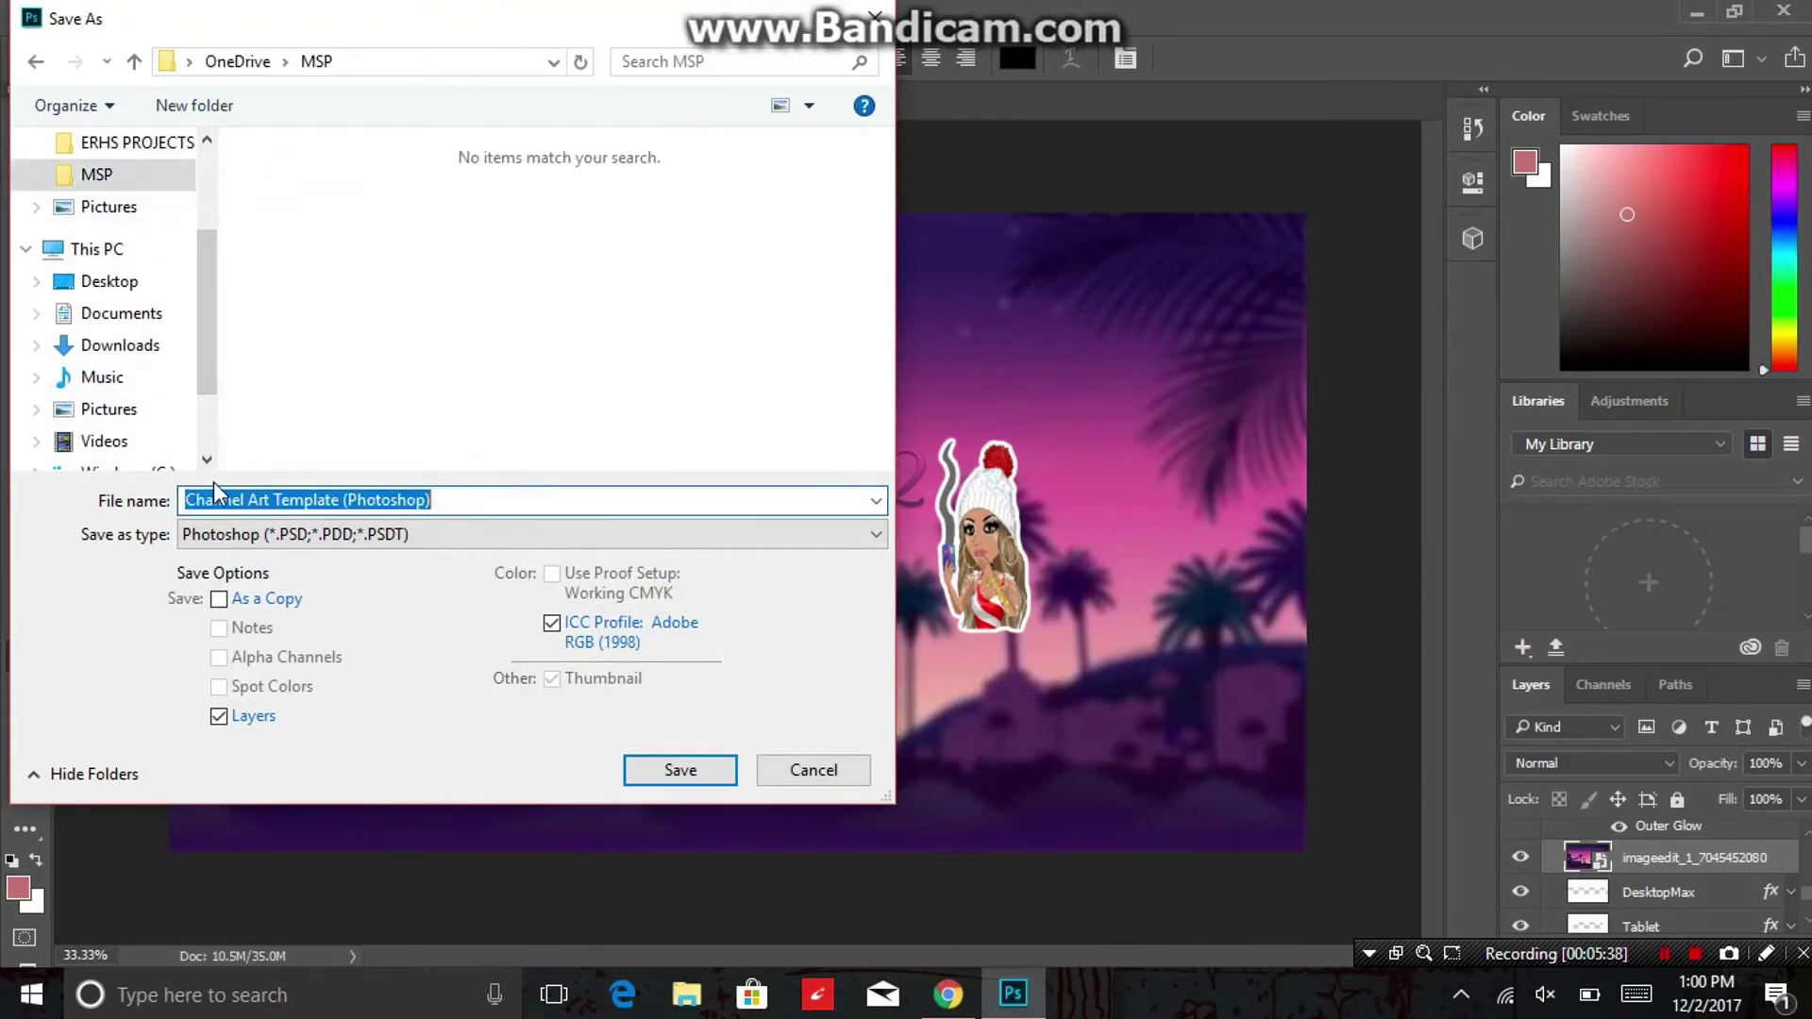
{"action": "type", "text": "banner"}
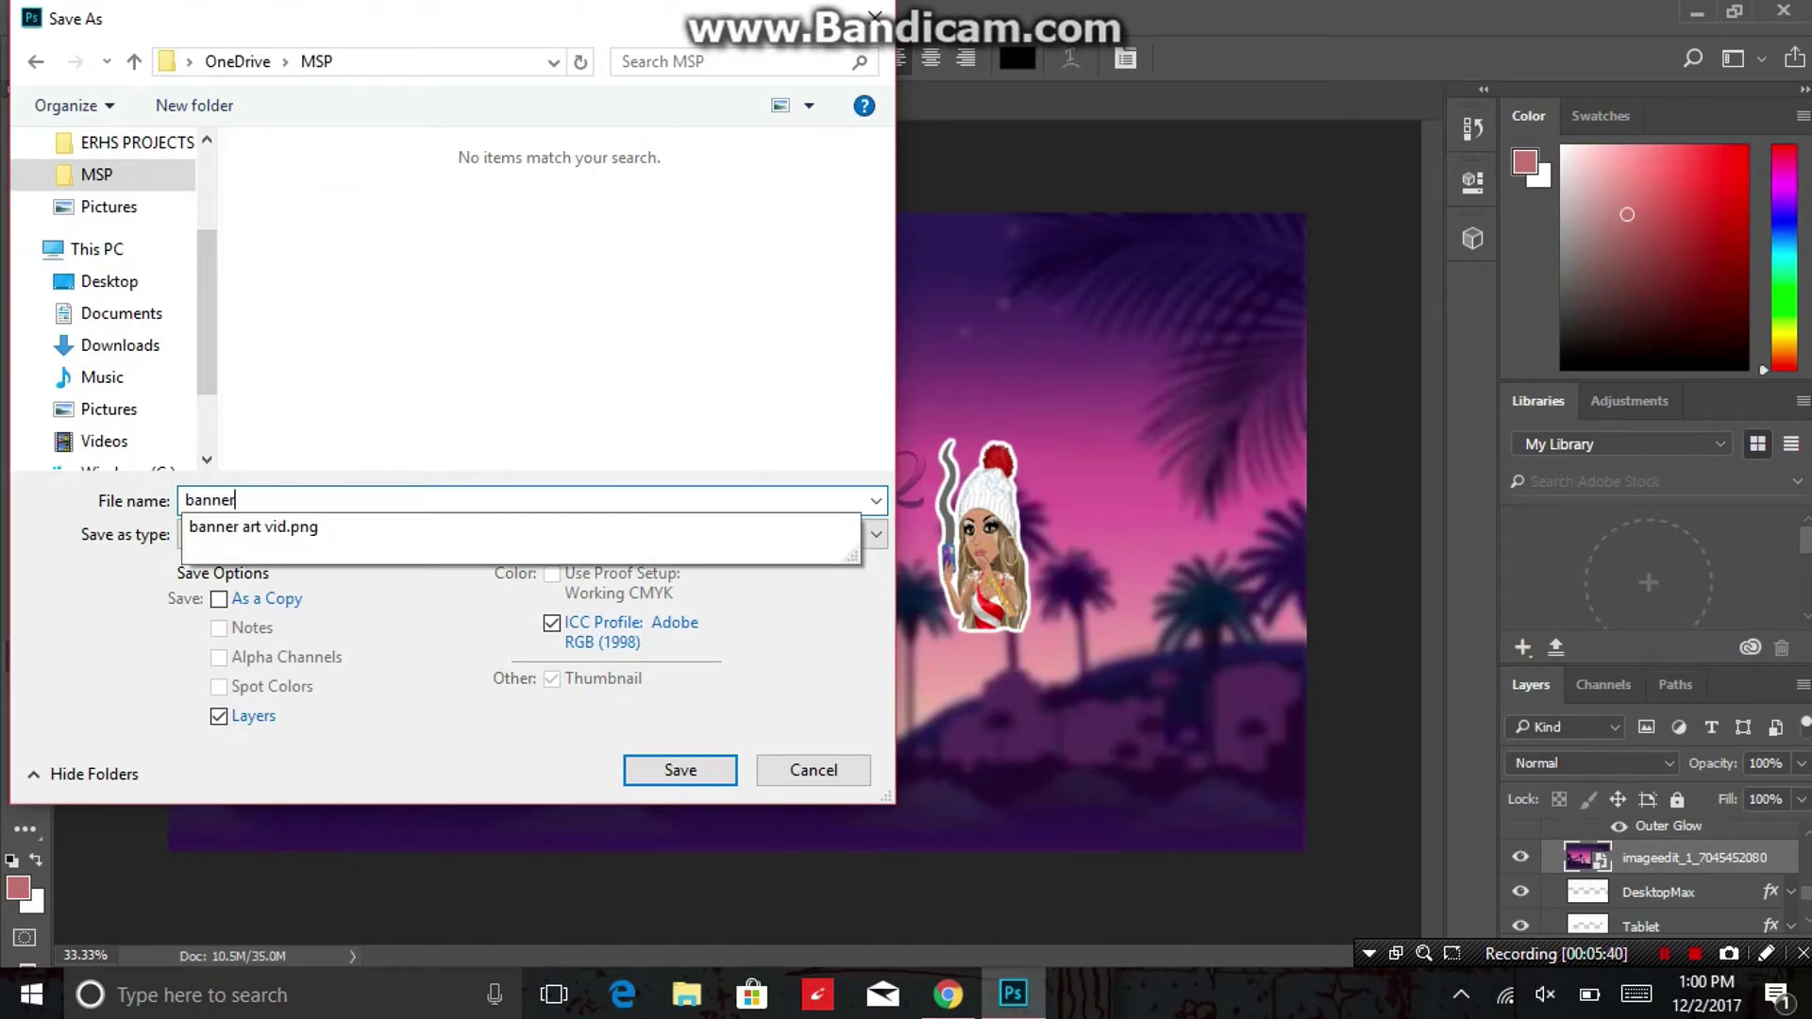
{"action": "type", "text": " vid"}
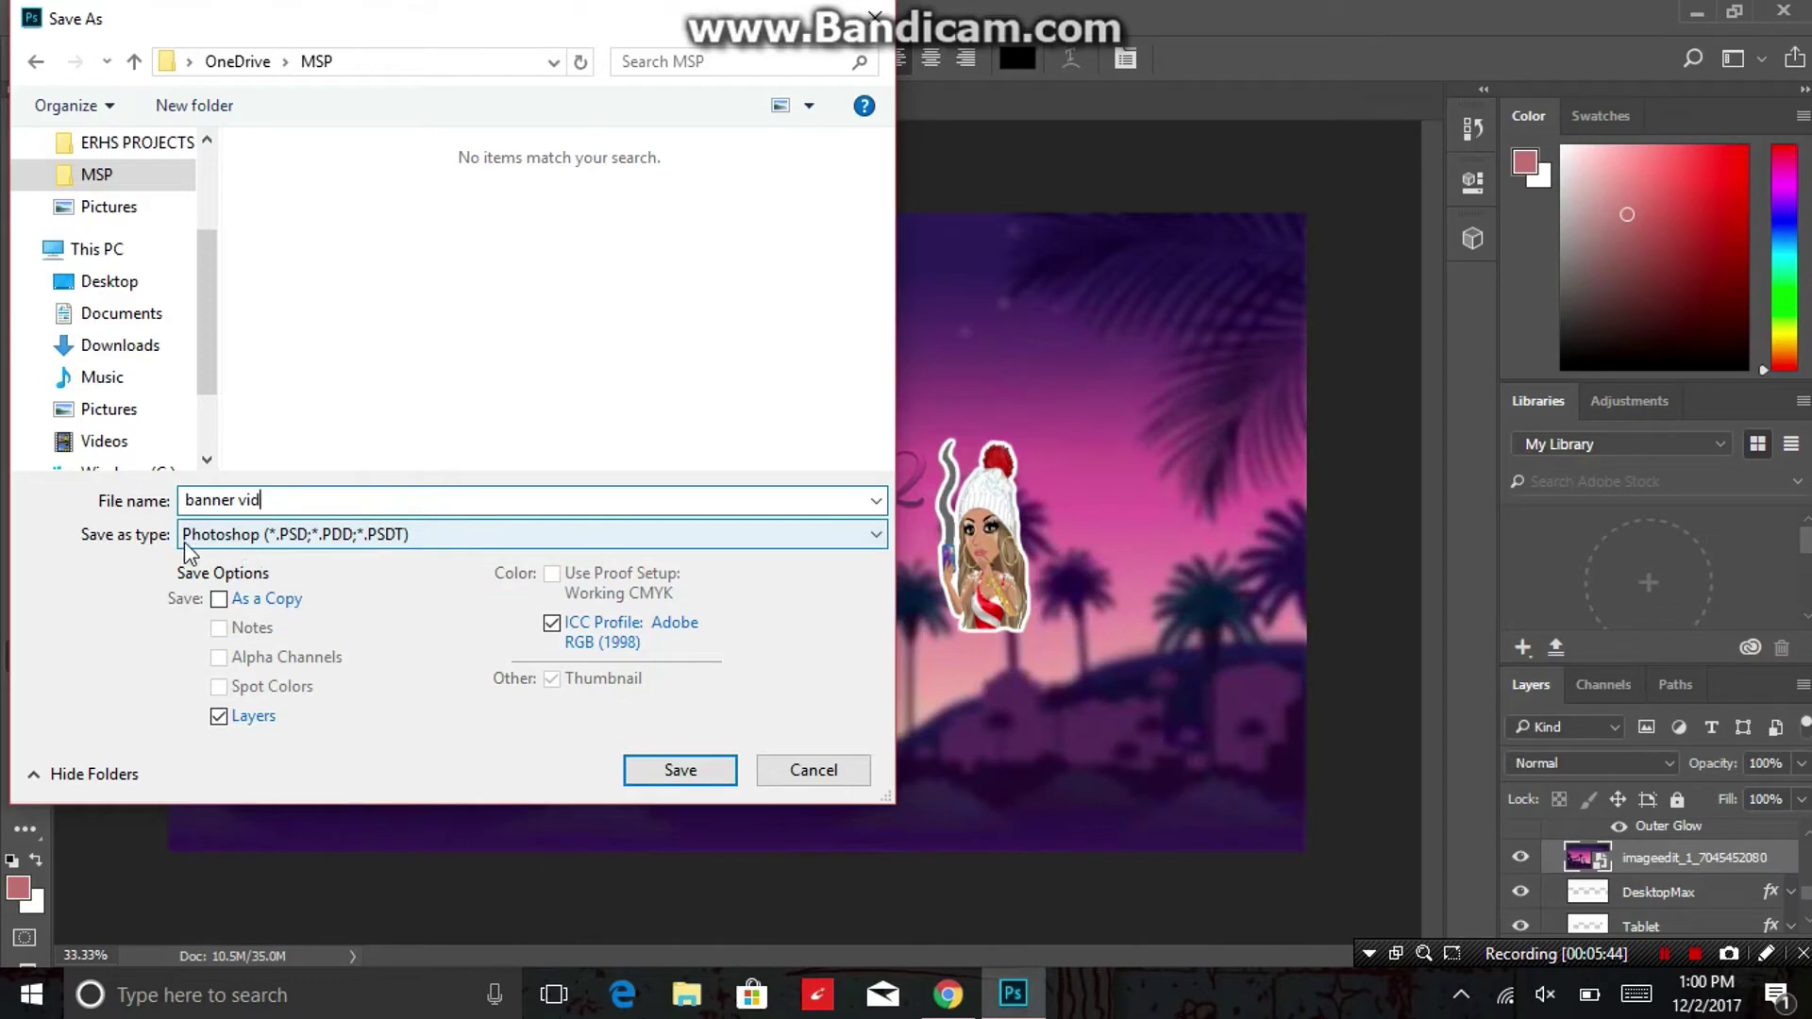
{"action": "left_click", "coordinate": [349, 543]}
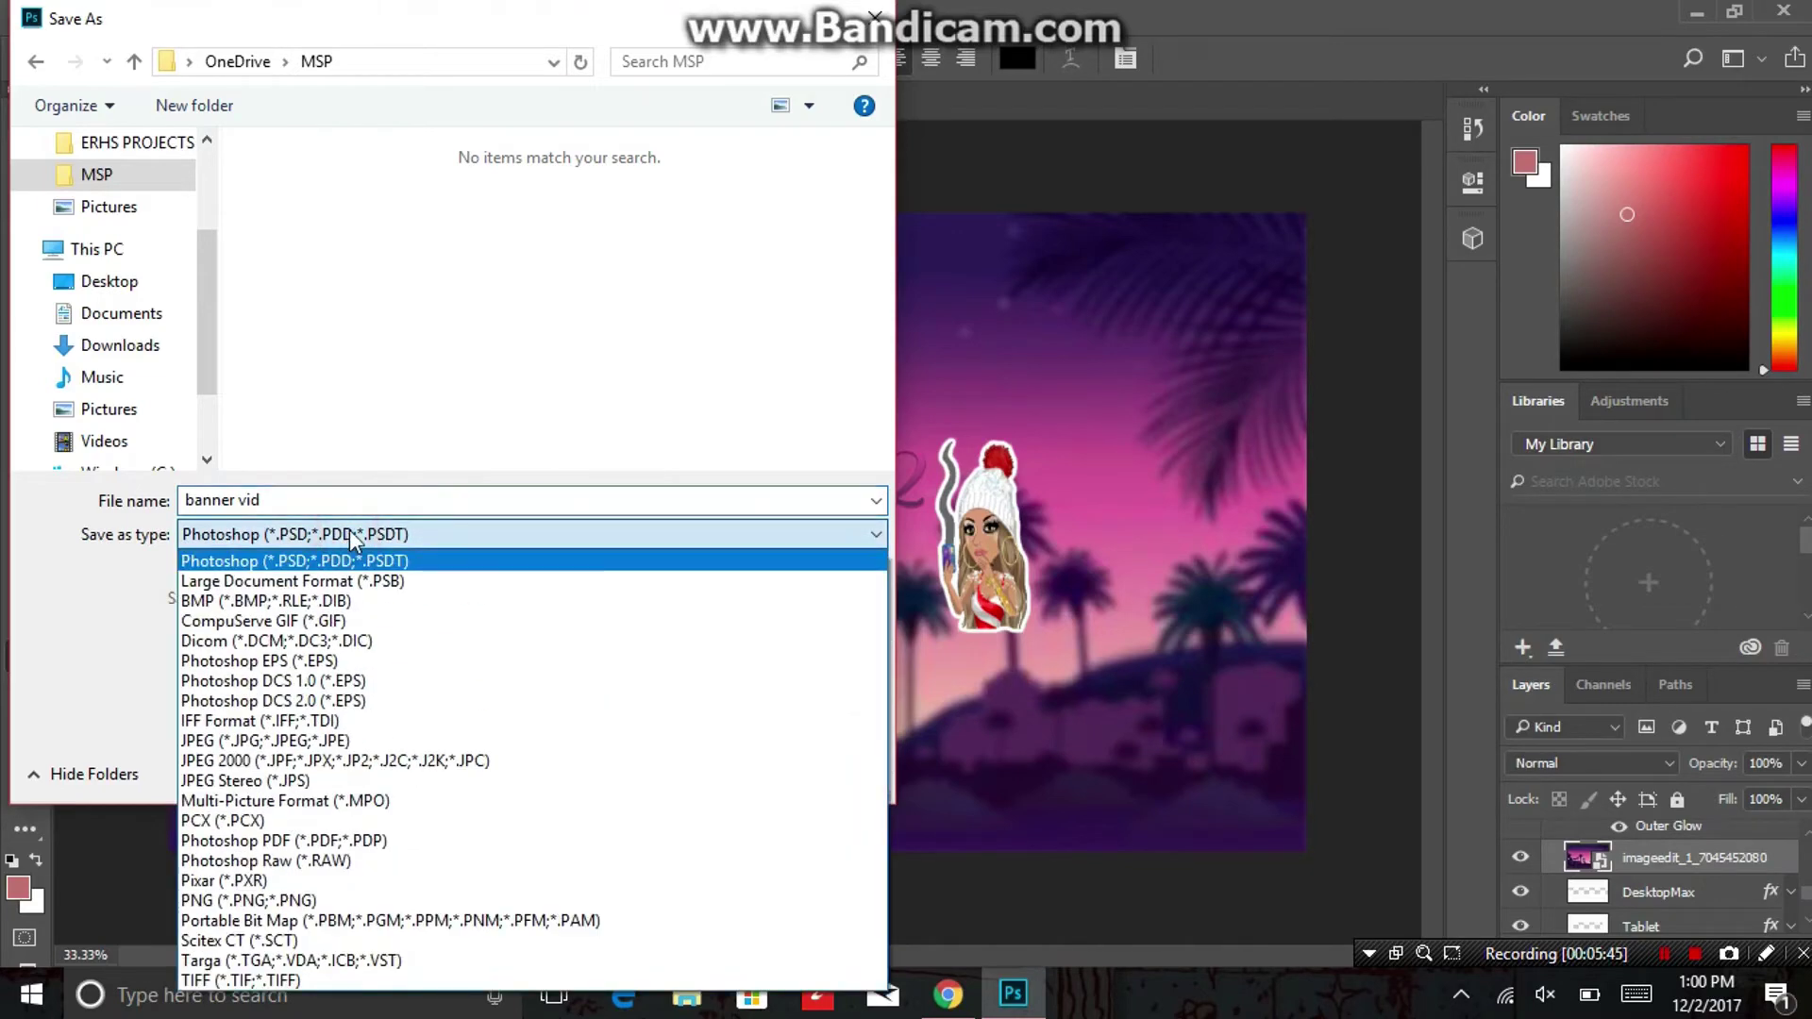
{"action": "left_click", "coordinate": [303, 742]}
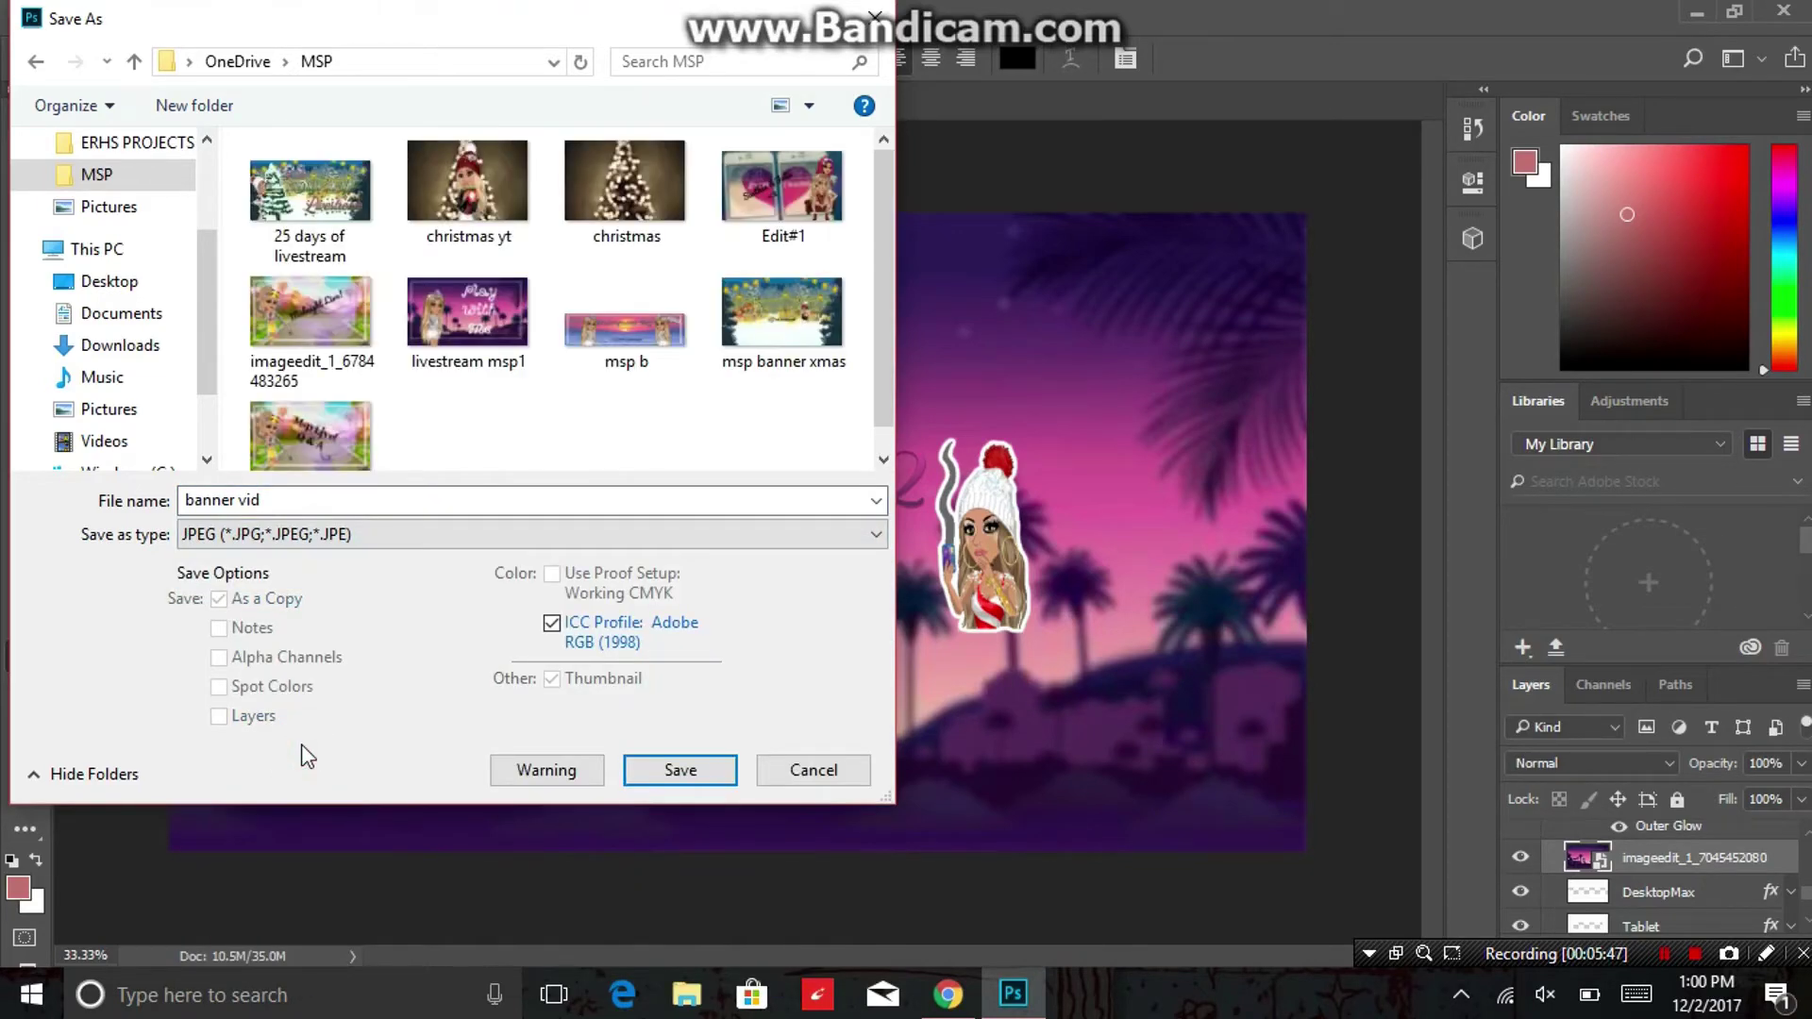
{"action": "left_click", "coordinate": [469, 325]}
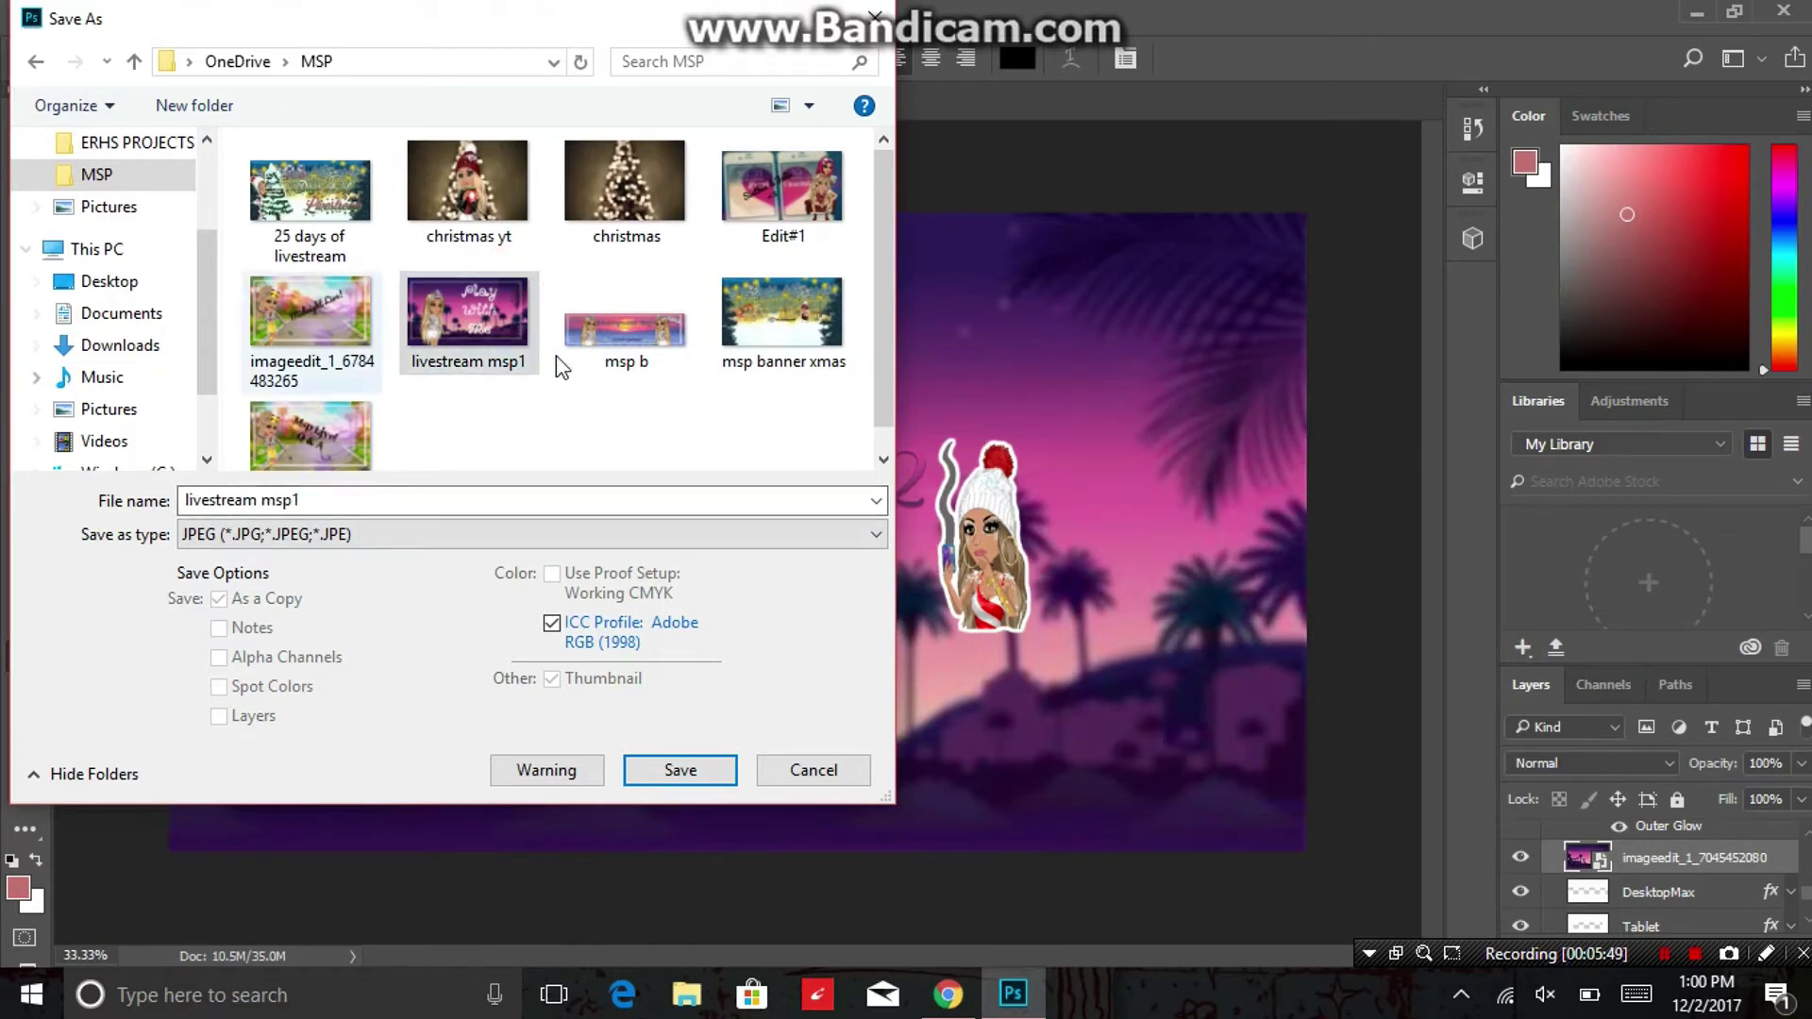
{"action": "left_click", "coordinate": [699, 783]}
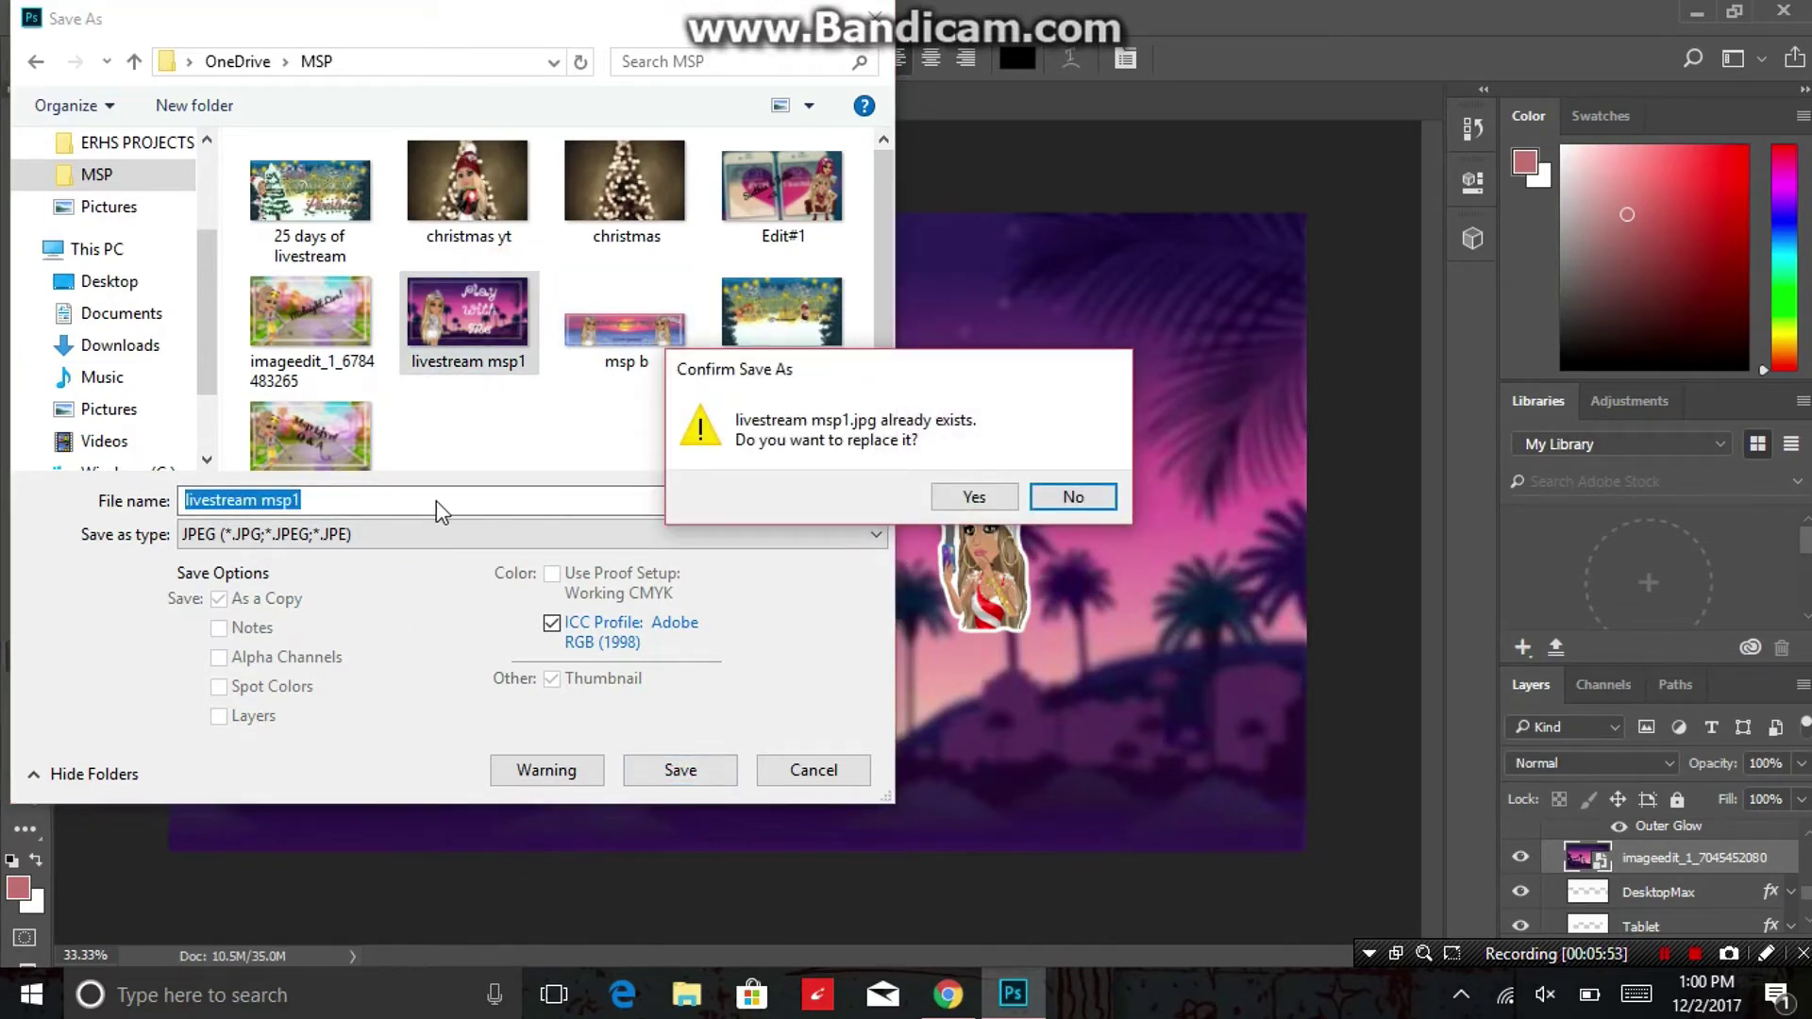
{"action": "left_click", "coordinate": [1059, 496]}
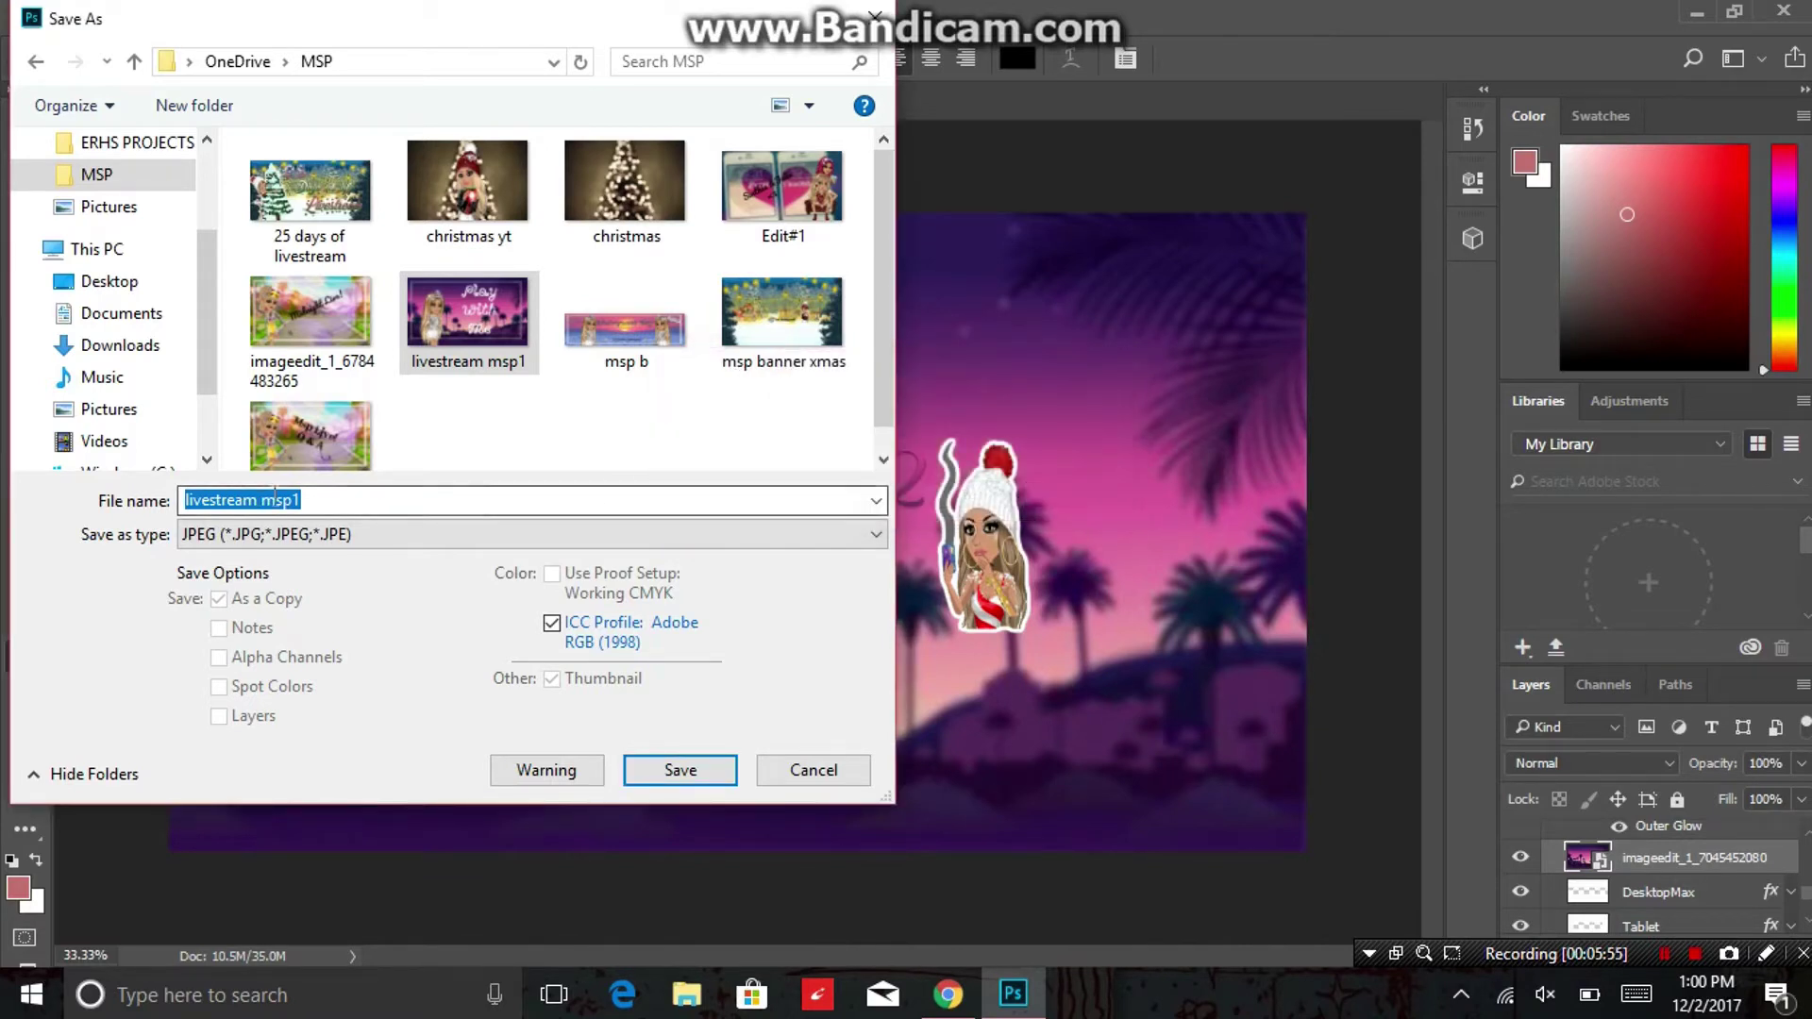
Name the JPEG copy "banner vid" and save it at High quality 8 in Baseline ("Standard") format.
{"action": "type", "text": "banne"}
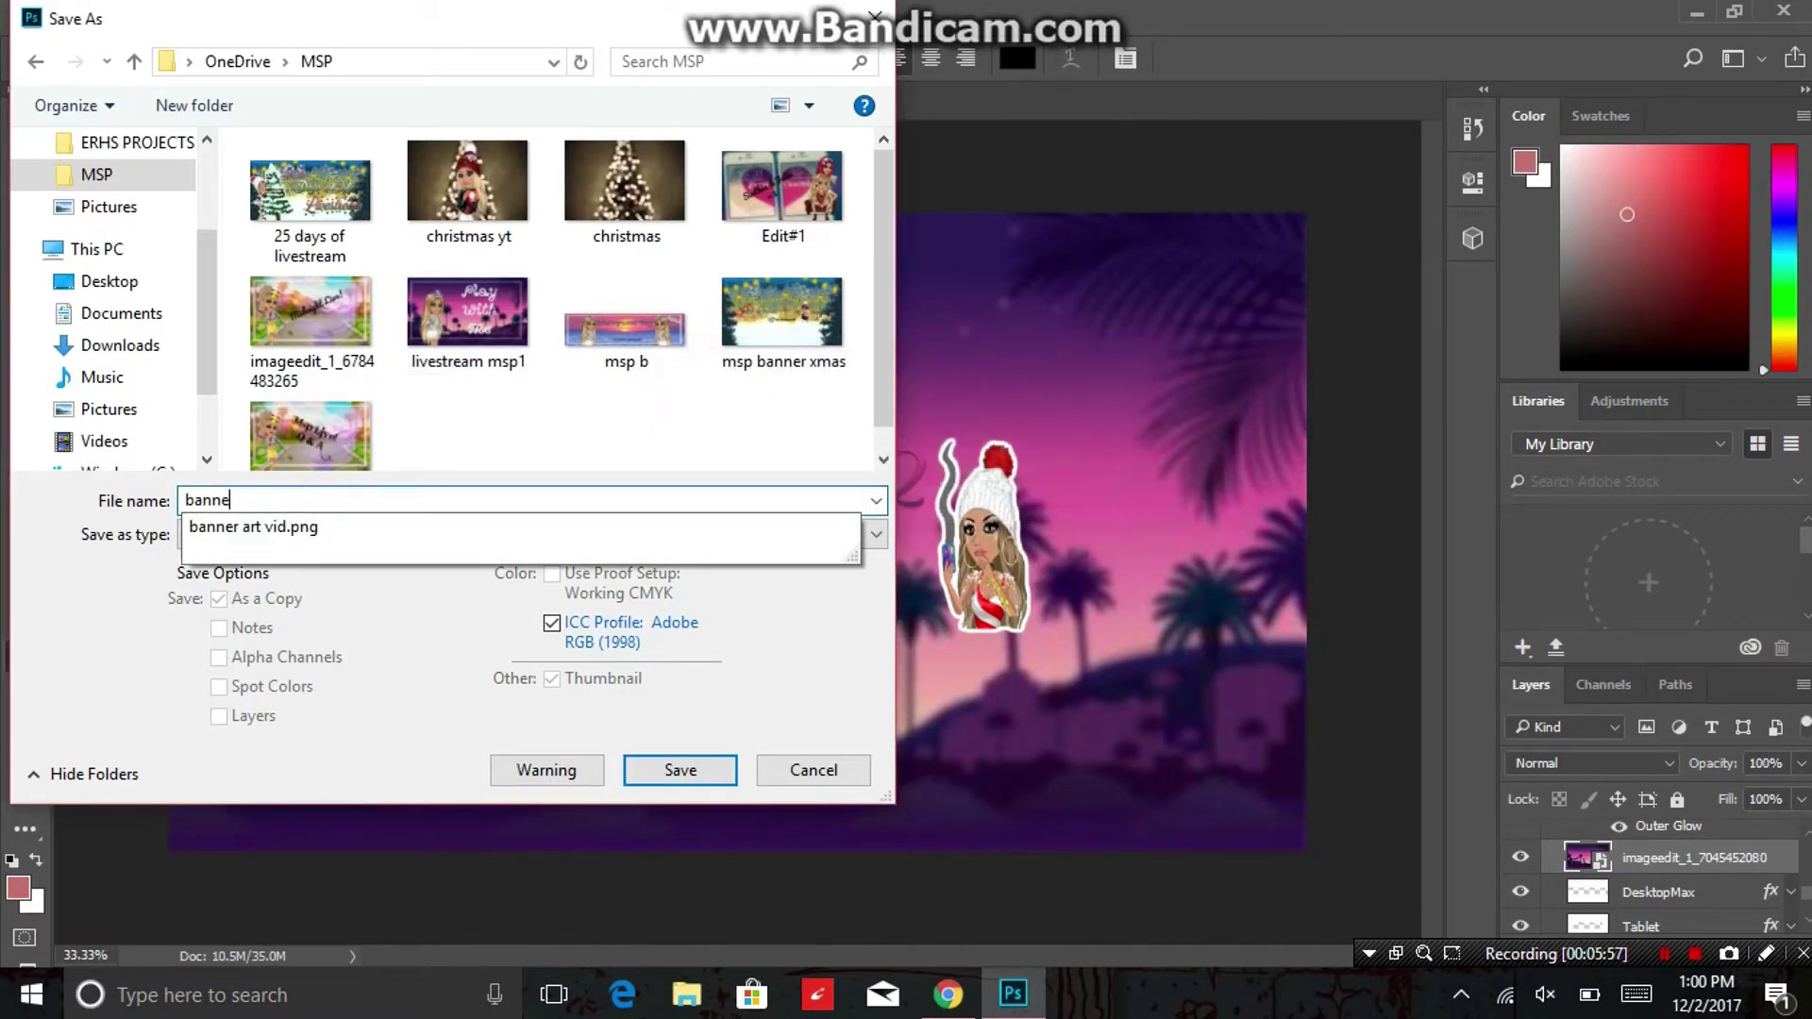
{"action": "type", "text": "r vid"}
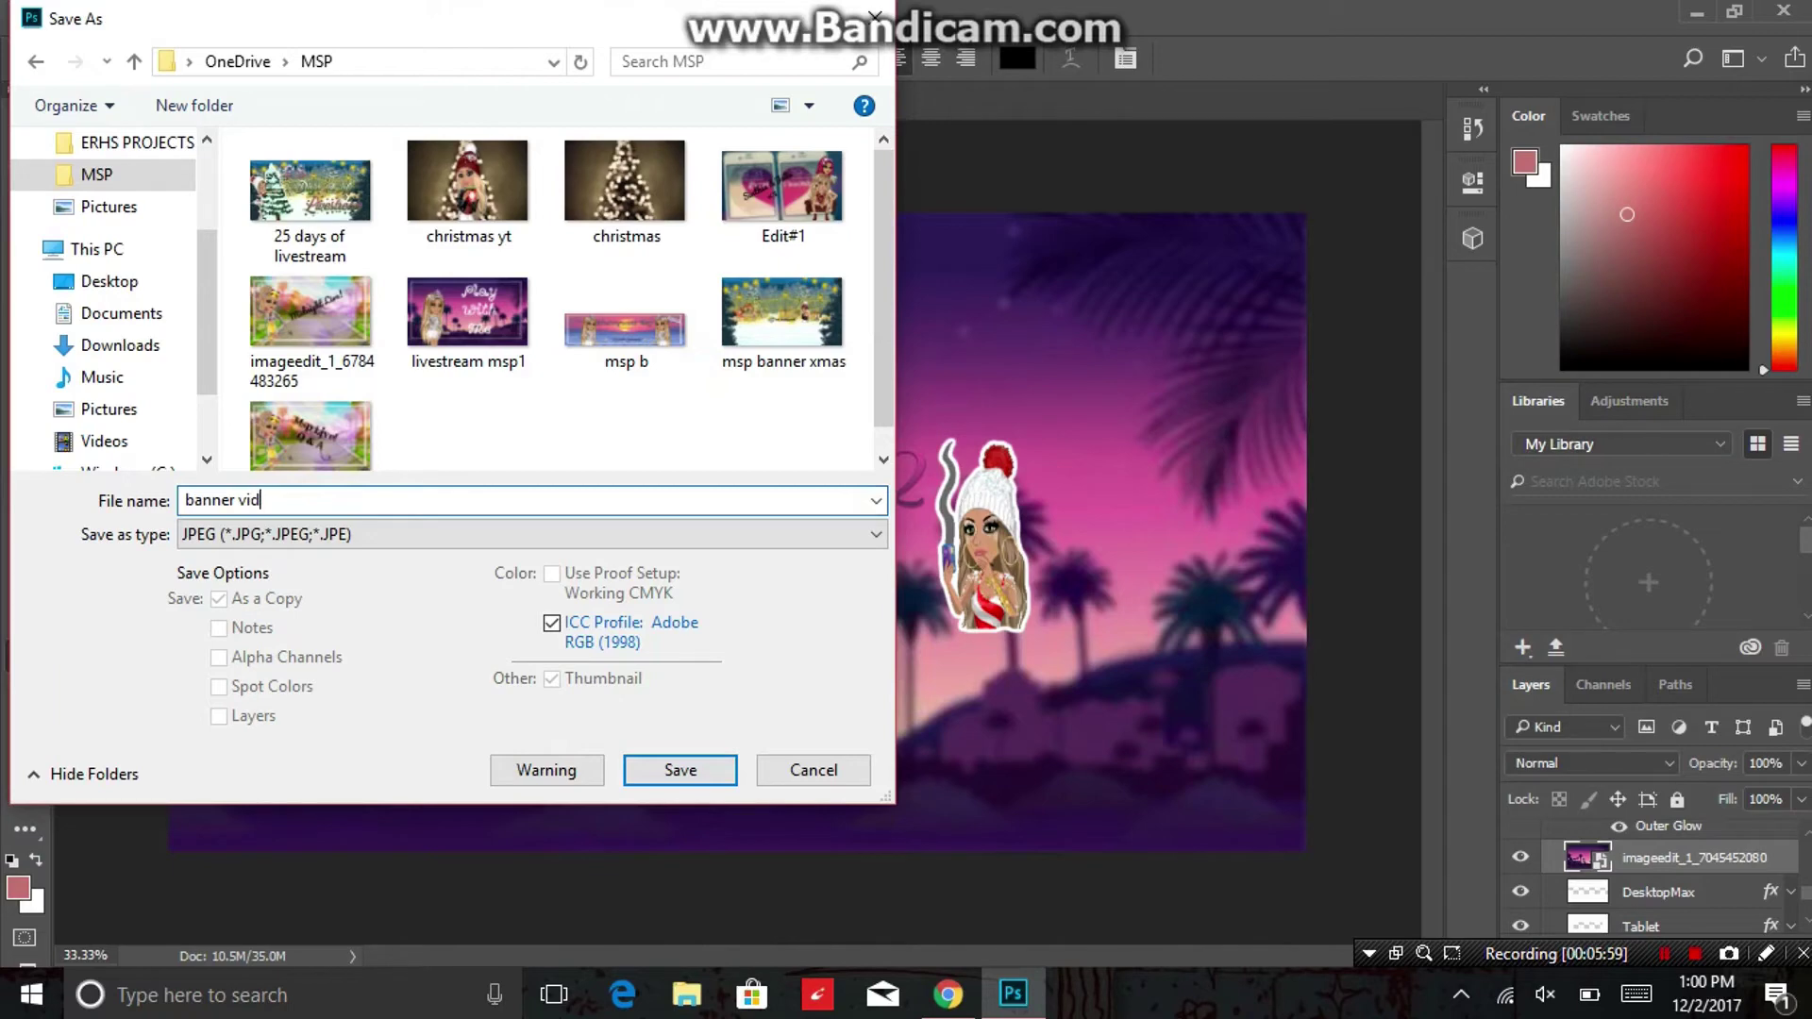
{"action": "left_click", "coordinate": [654, 766]}
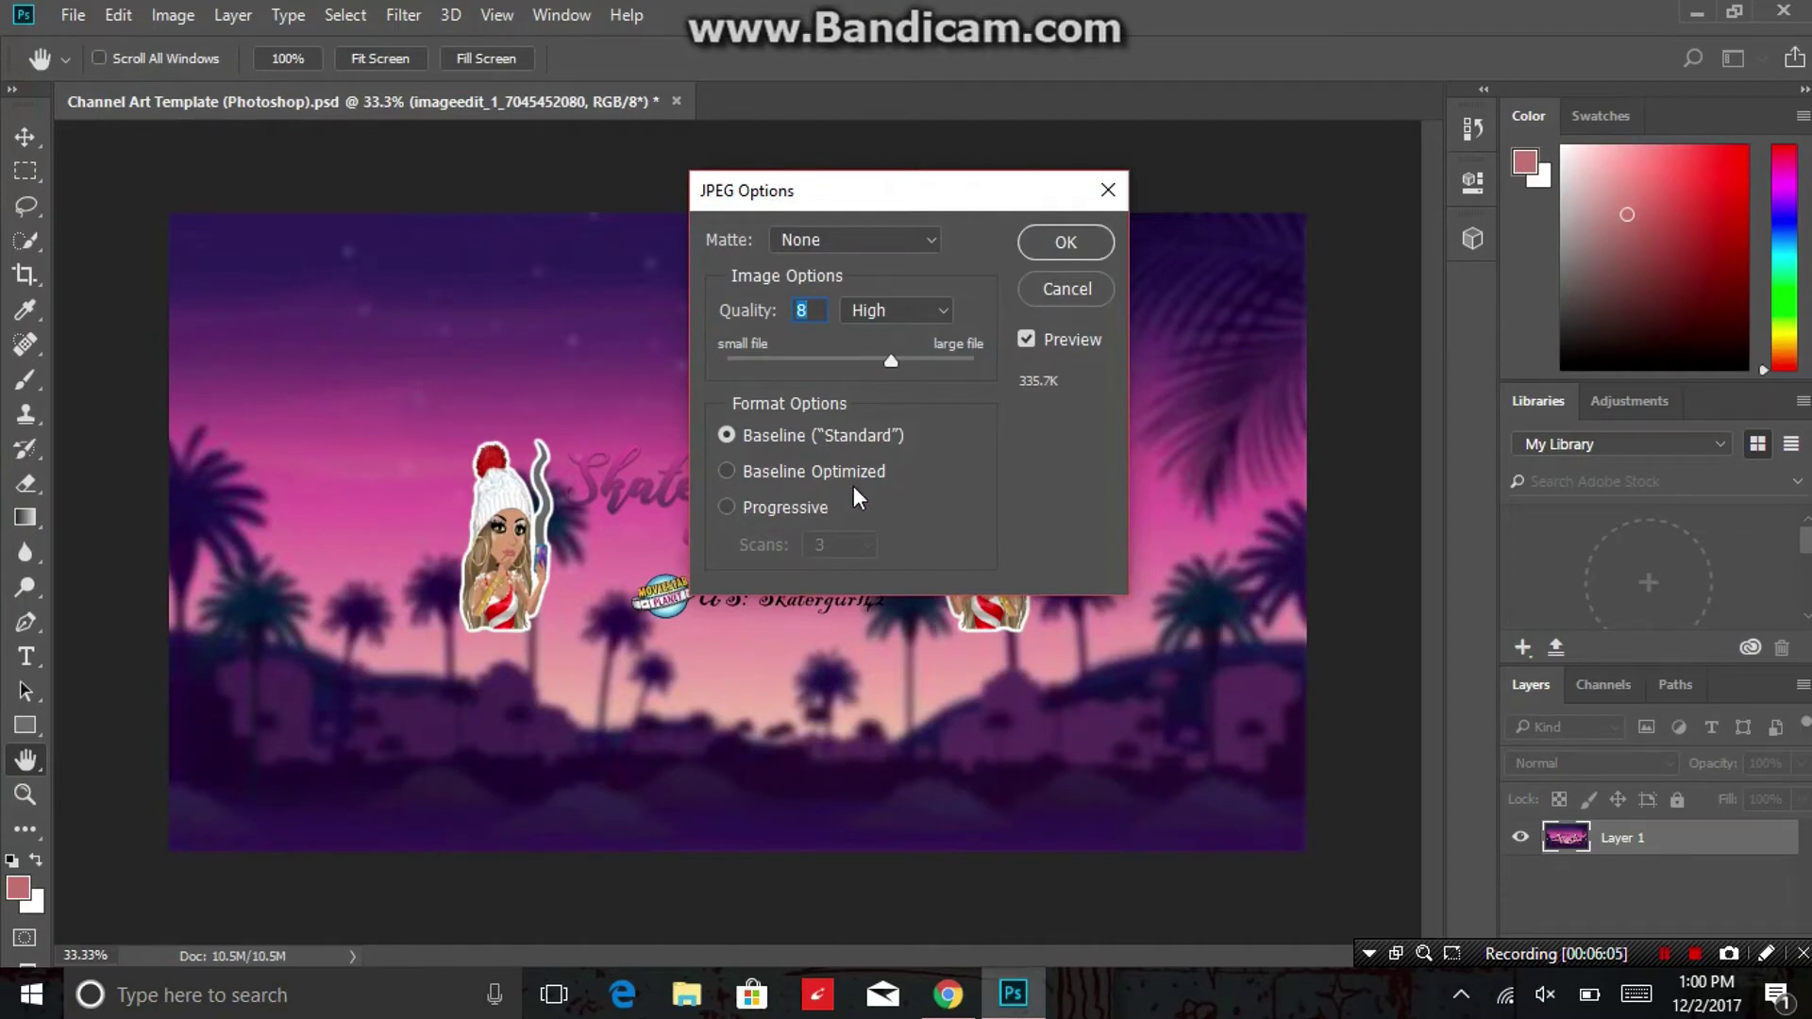
{"action": "left_click", "coordinate": [1039, 247]}
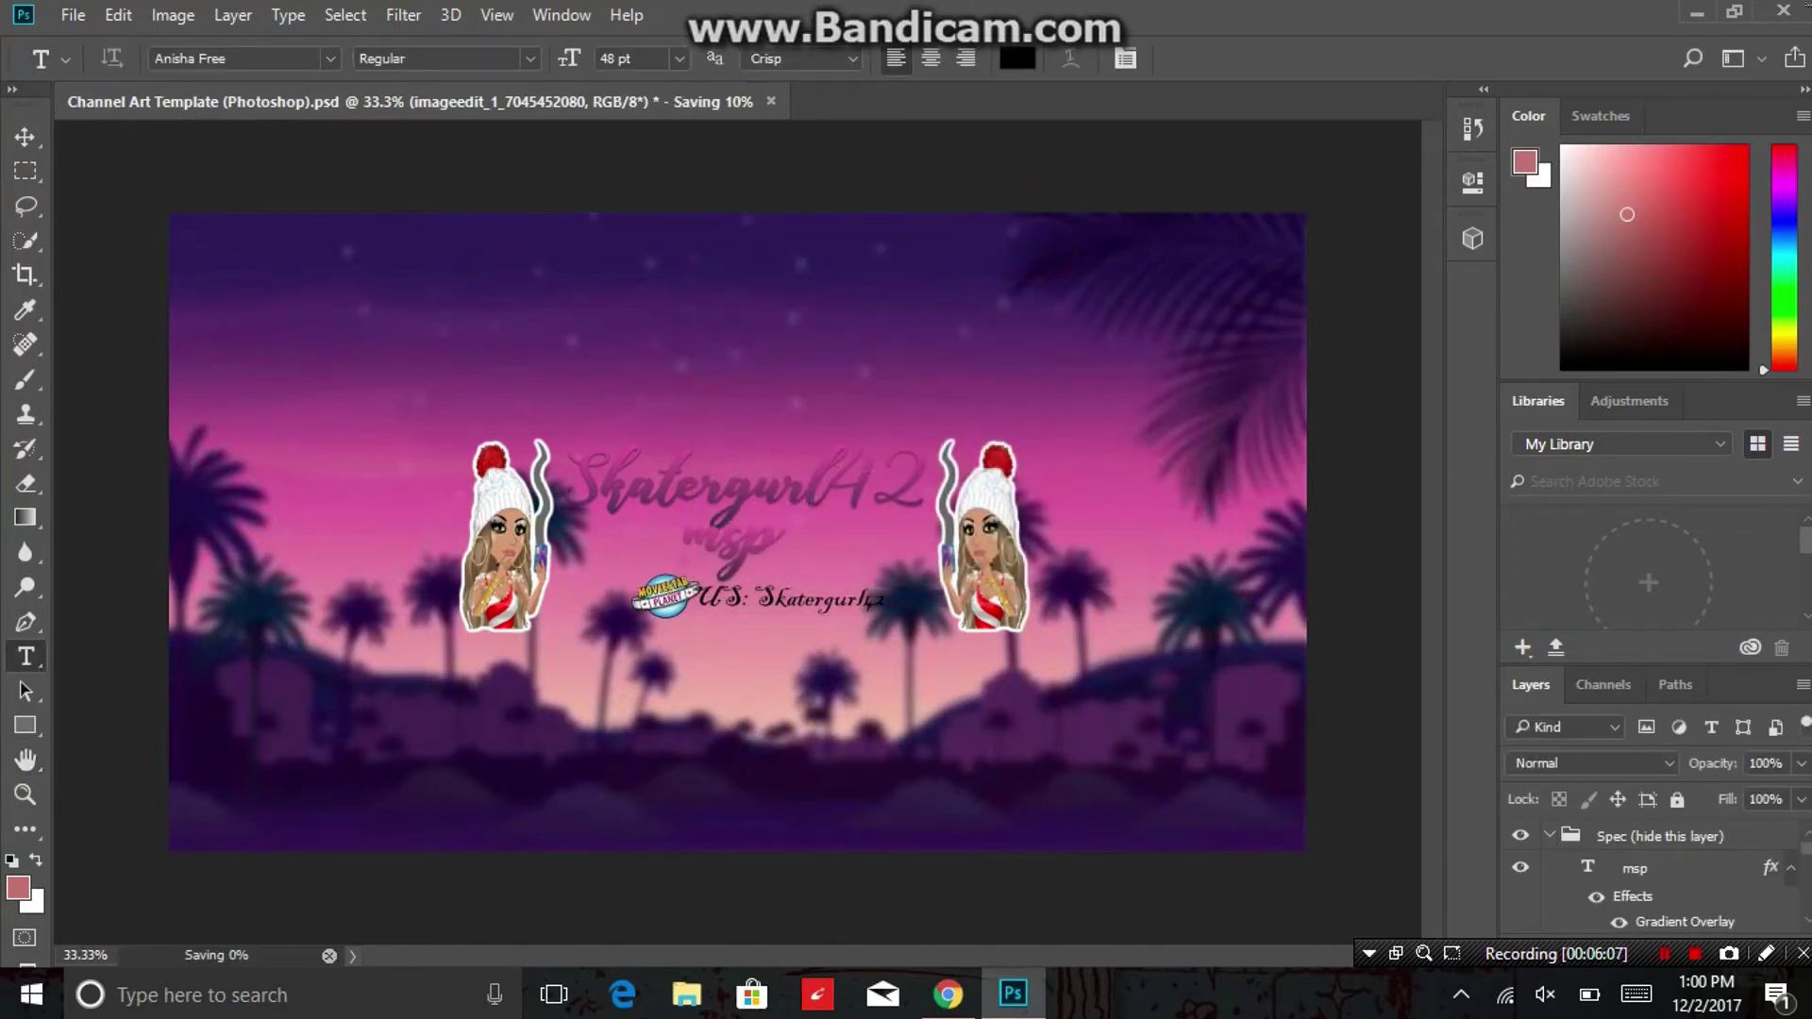
Quit Photoshop without saving the changes to the template document, and open a new tab in Chrome.
{"action": "left_click", "coordinate": [1803, 13]}
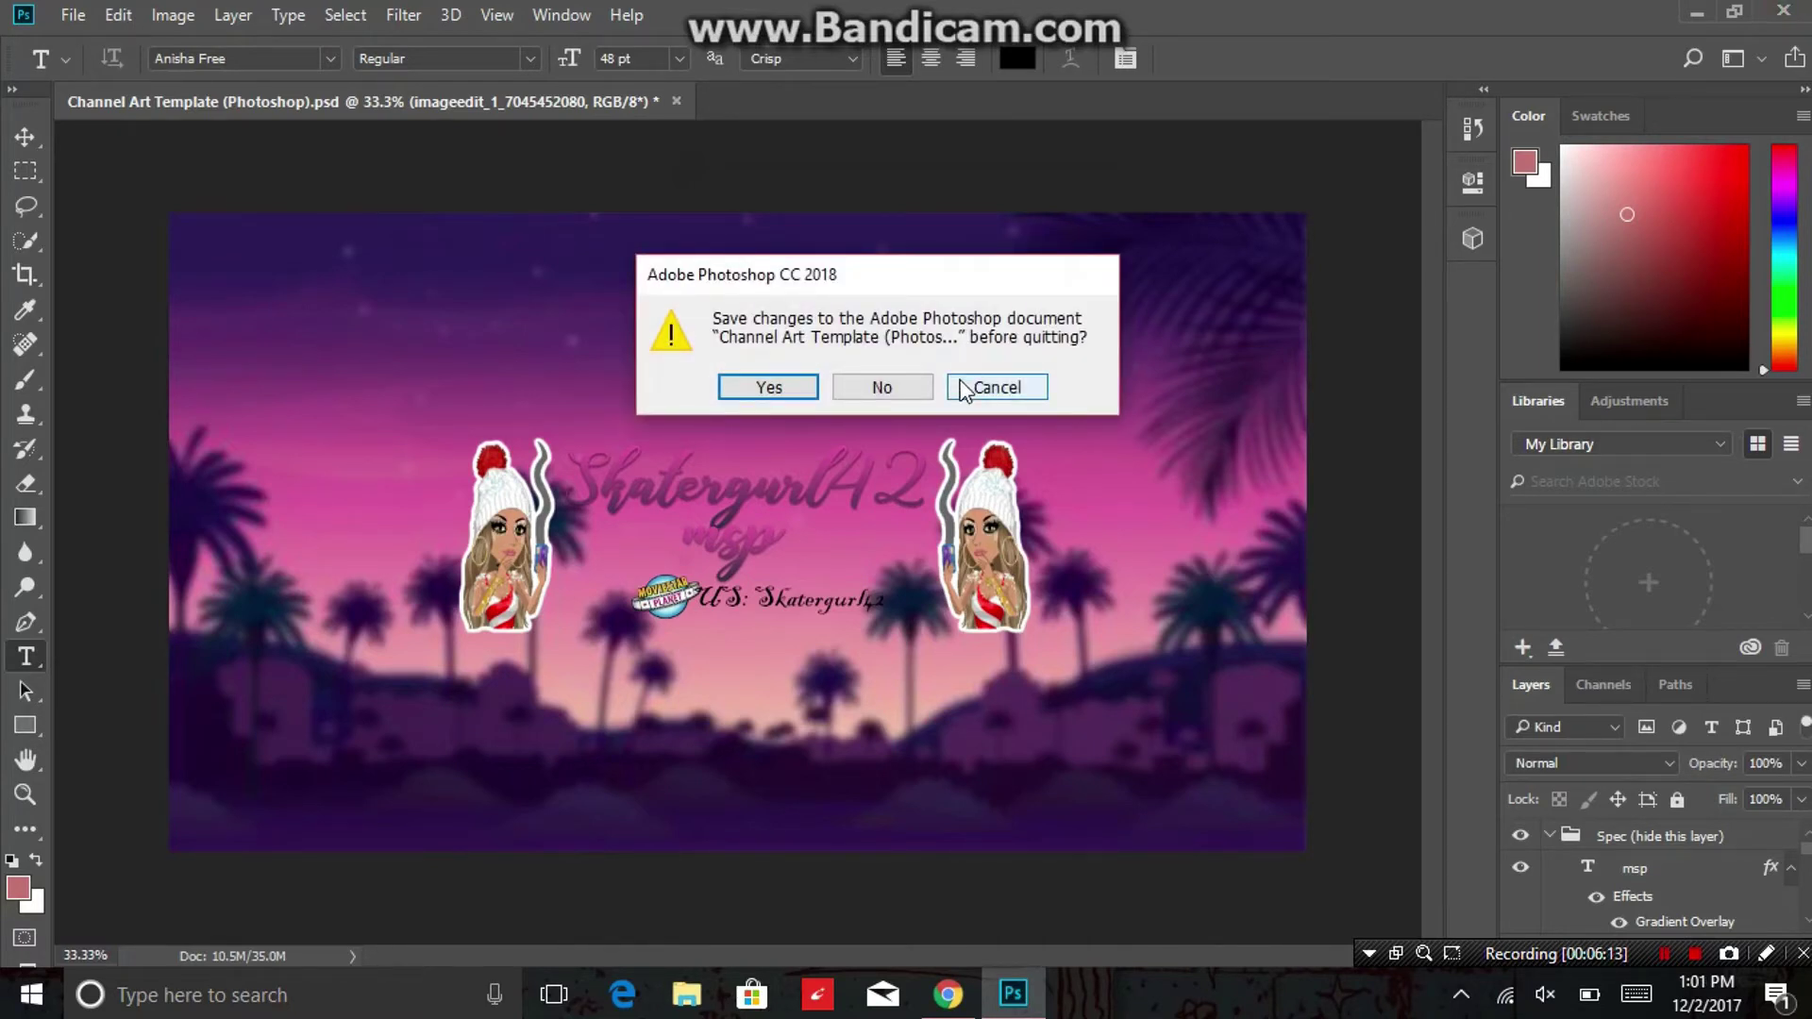
{"action": "left_click", "coordinate": [885, 388]}
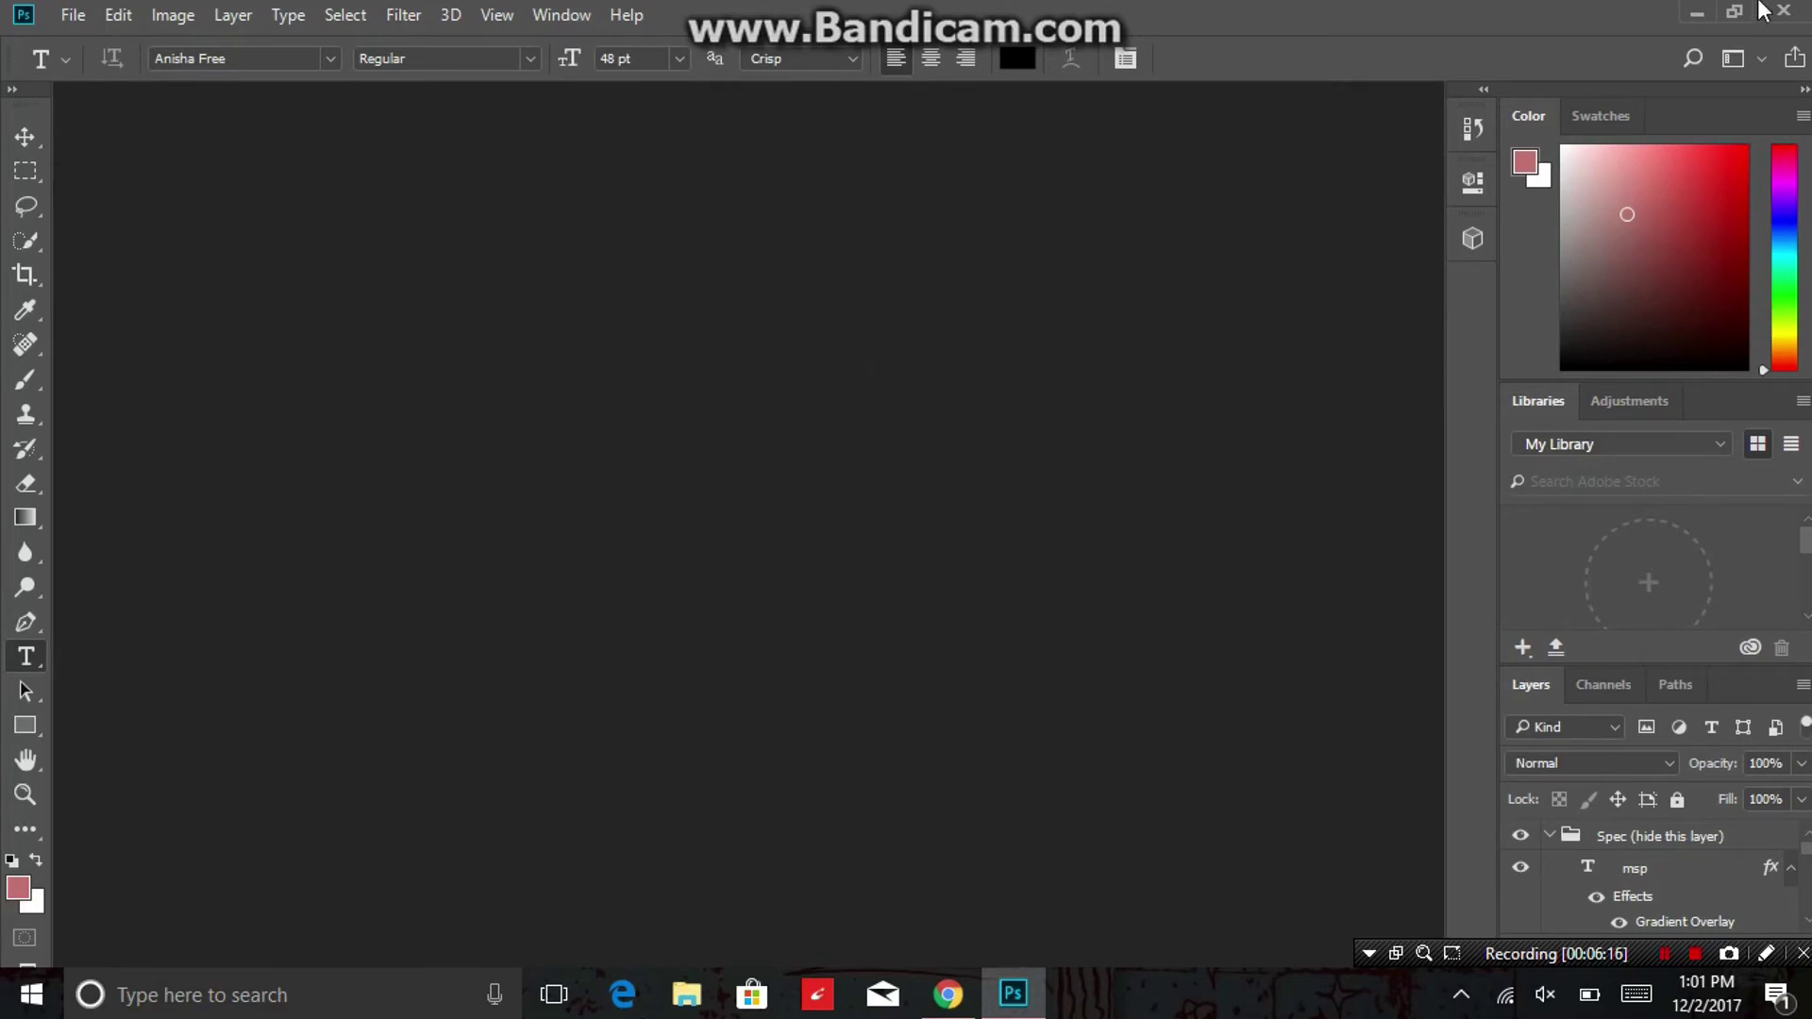
{"action": "left_click", "coordinate": [1787, 13]}
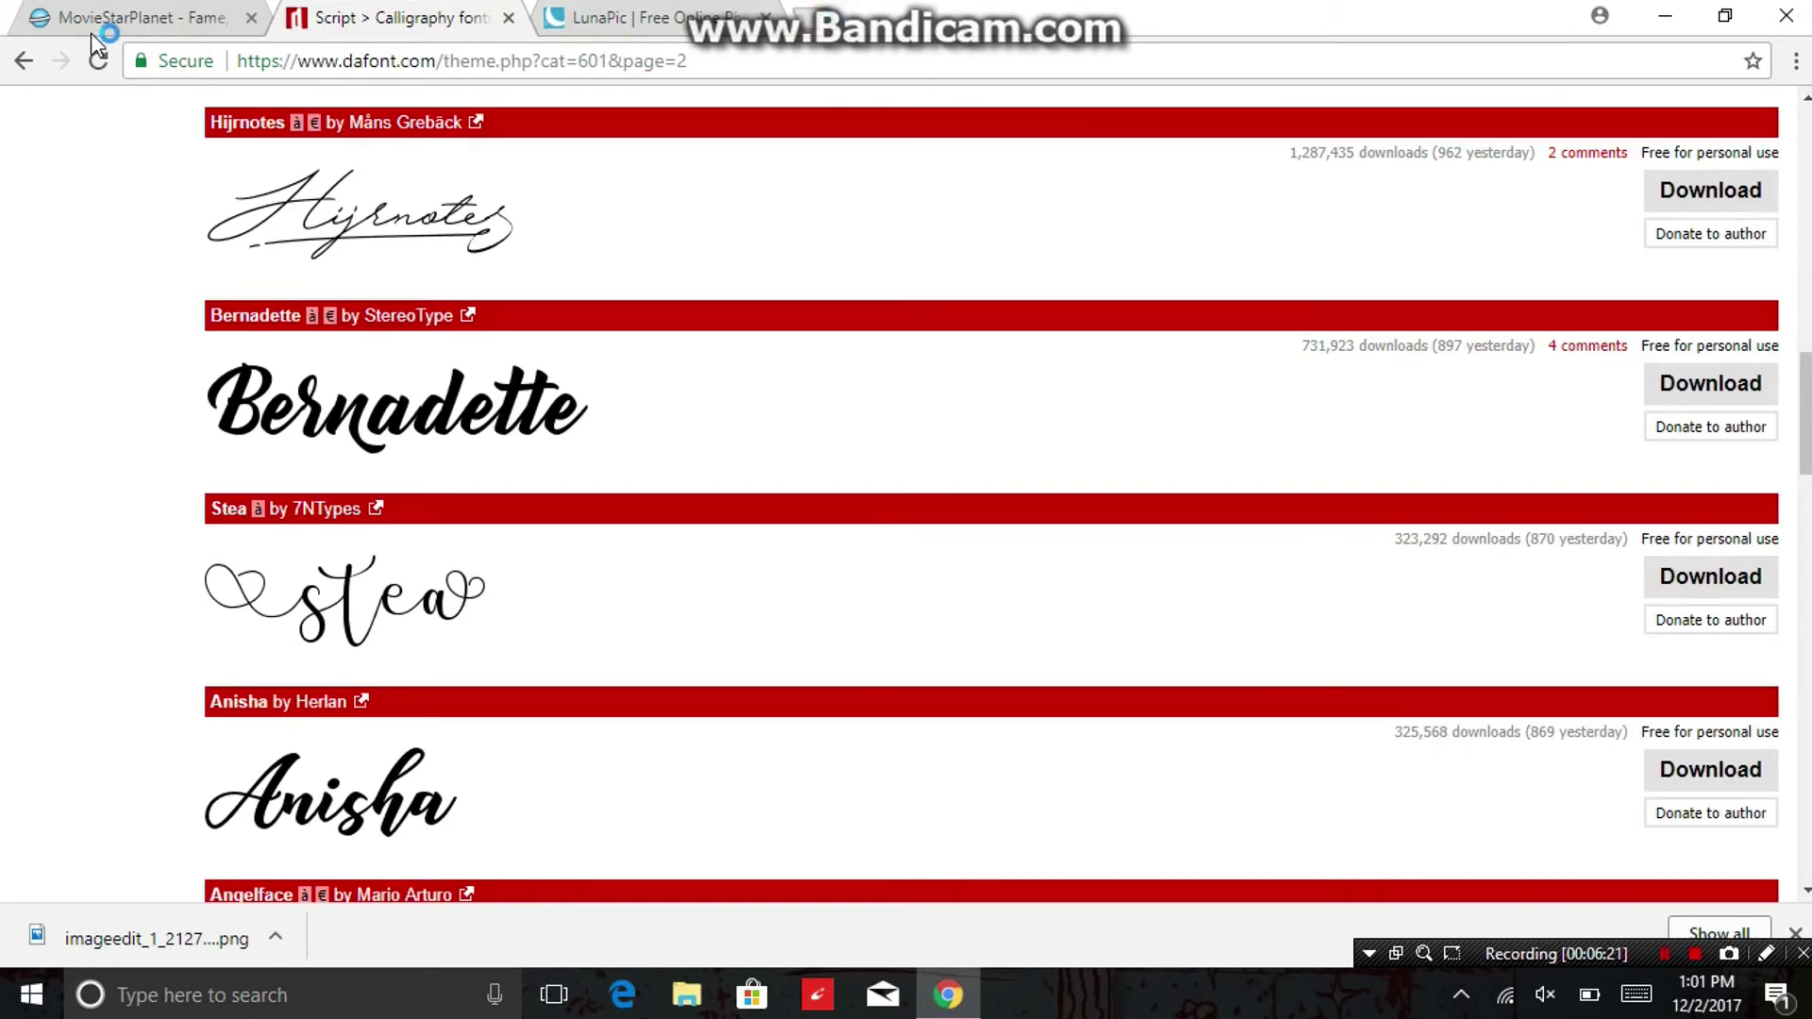
{"action": "key", "text": "ctrl+t"}
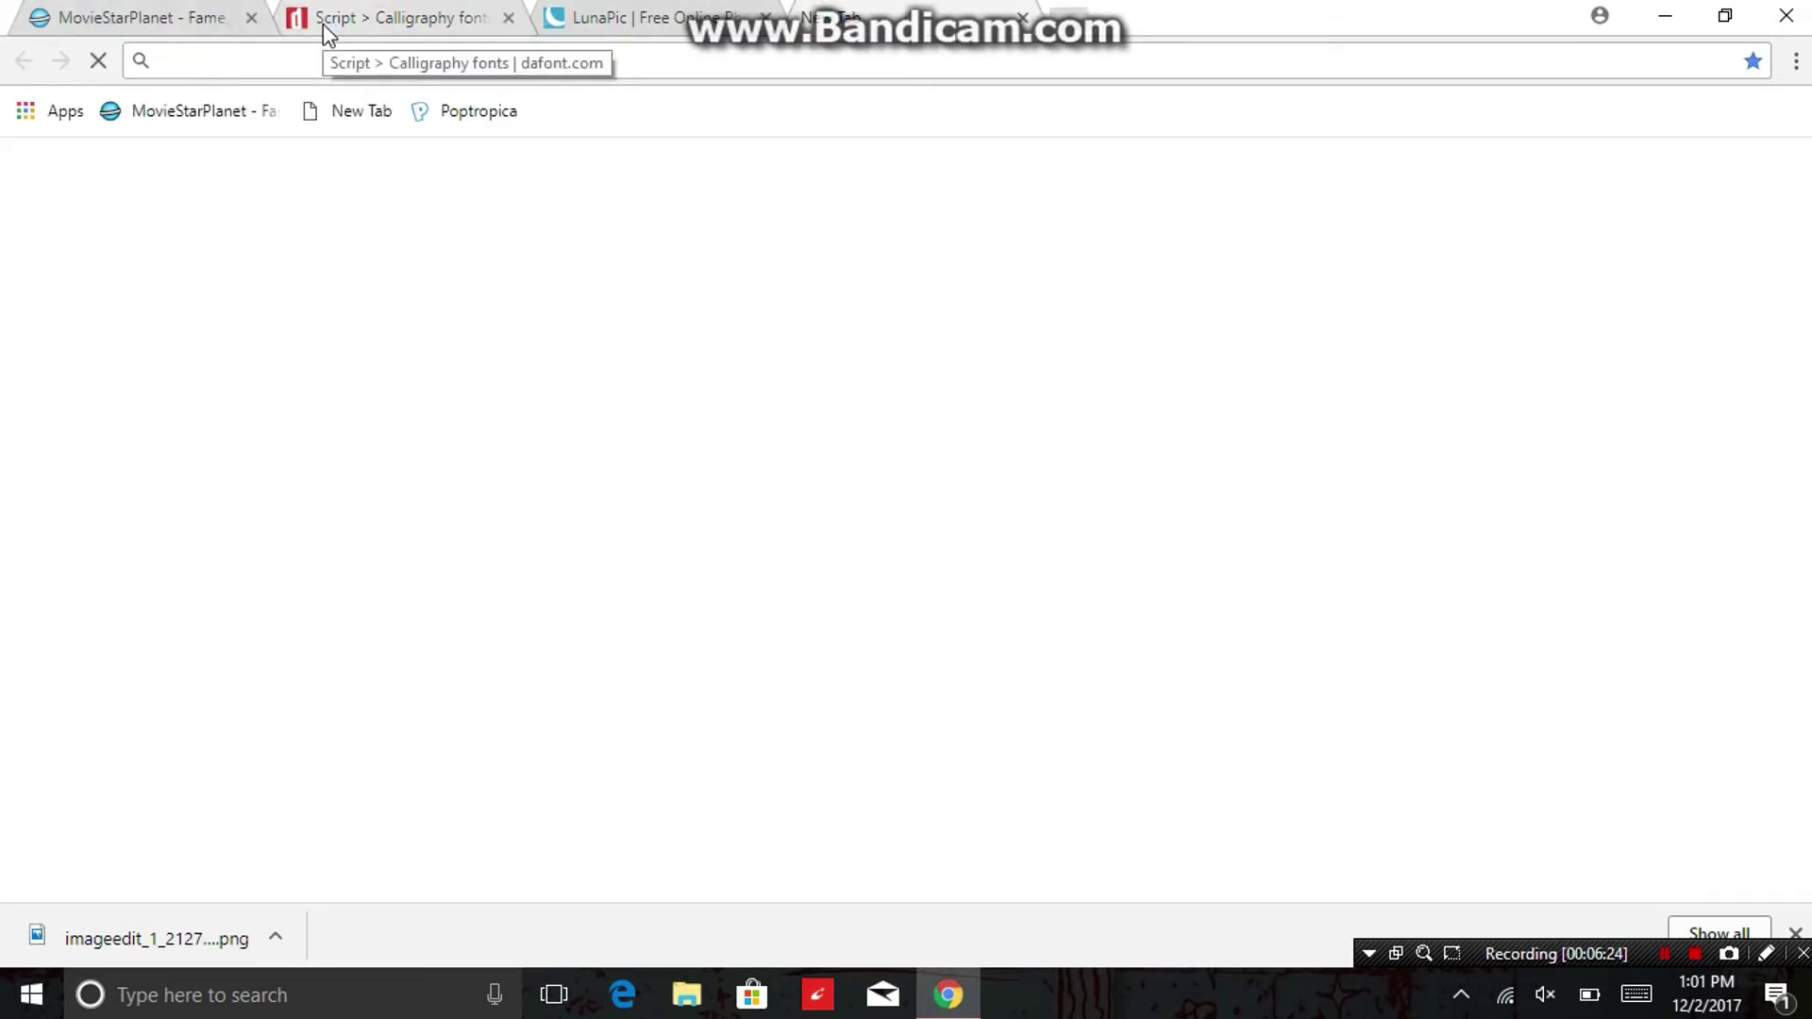
Go to youtube.com, open the account's own channel page, and briefly view its channel art upload options.
{"action": "type", "text": "youtube.com"}
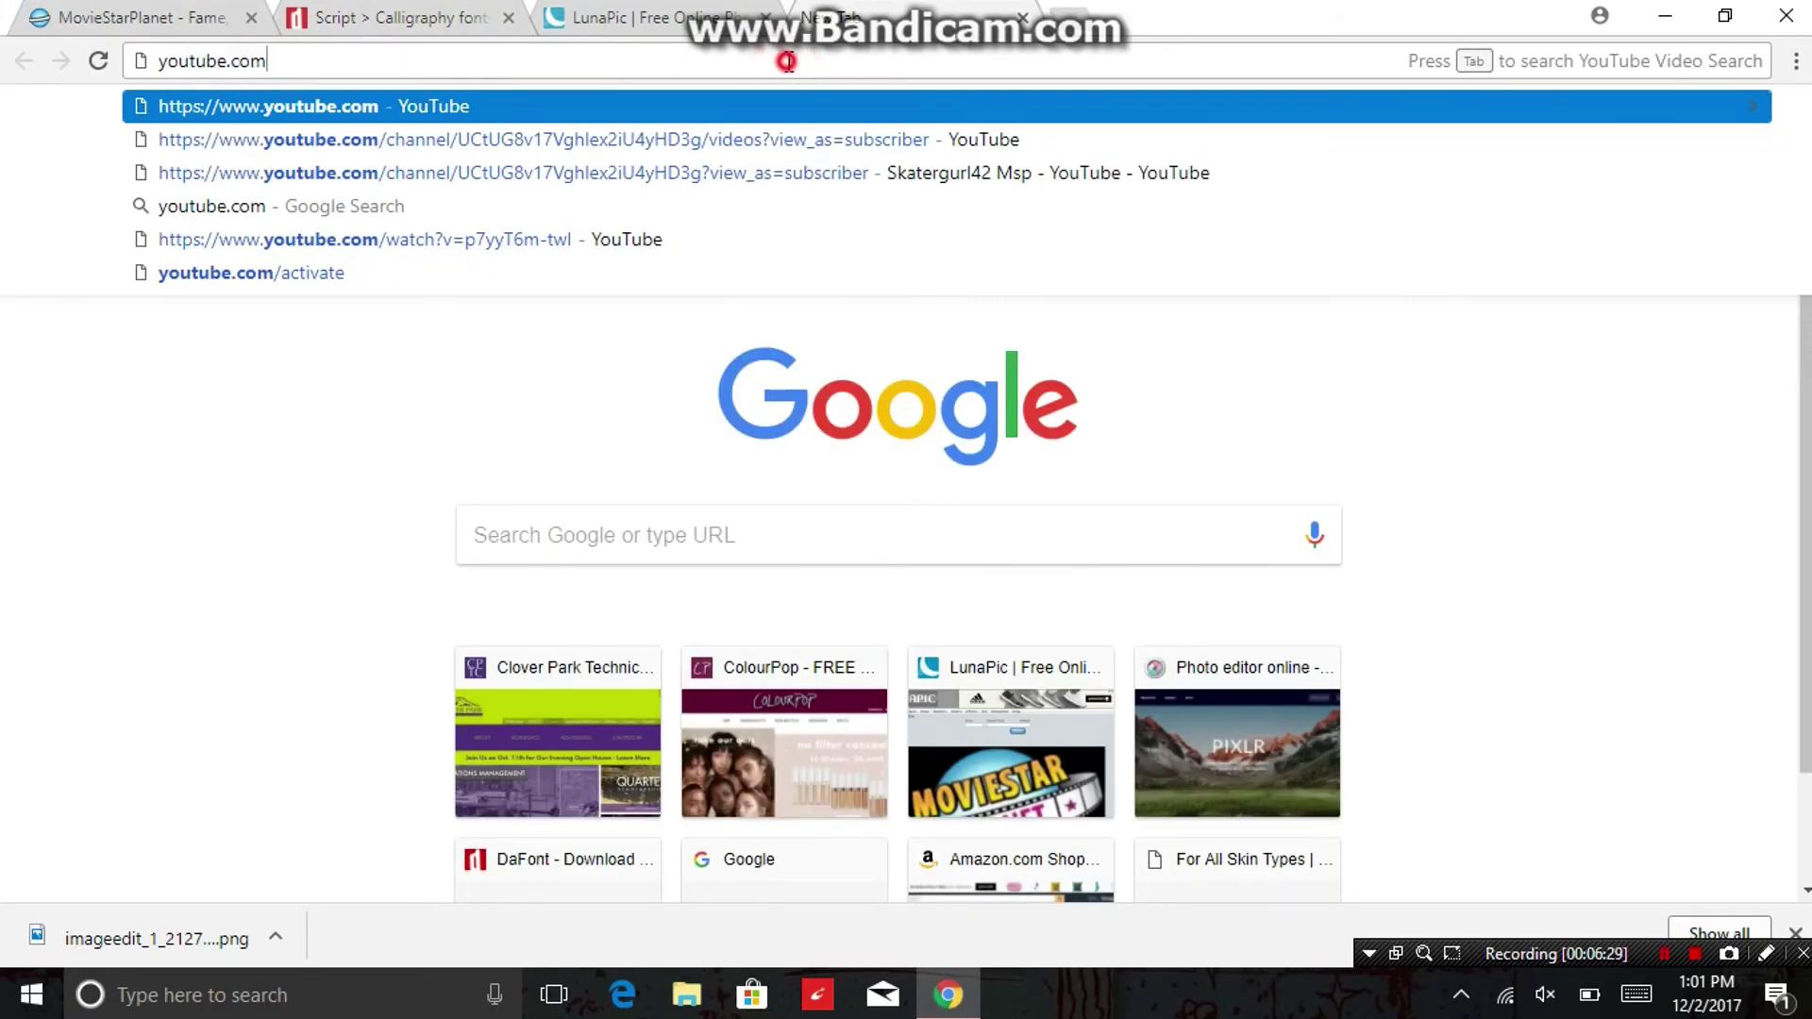
{"action": "key", "text": "Return"}
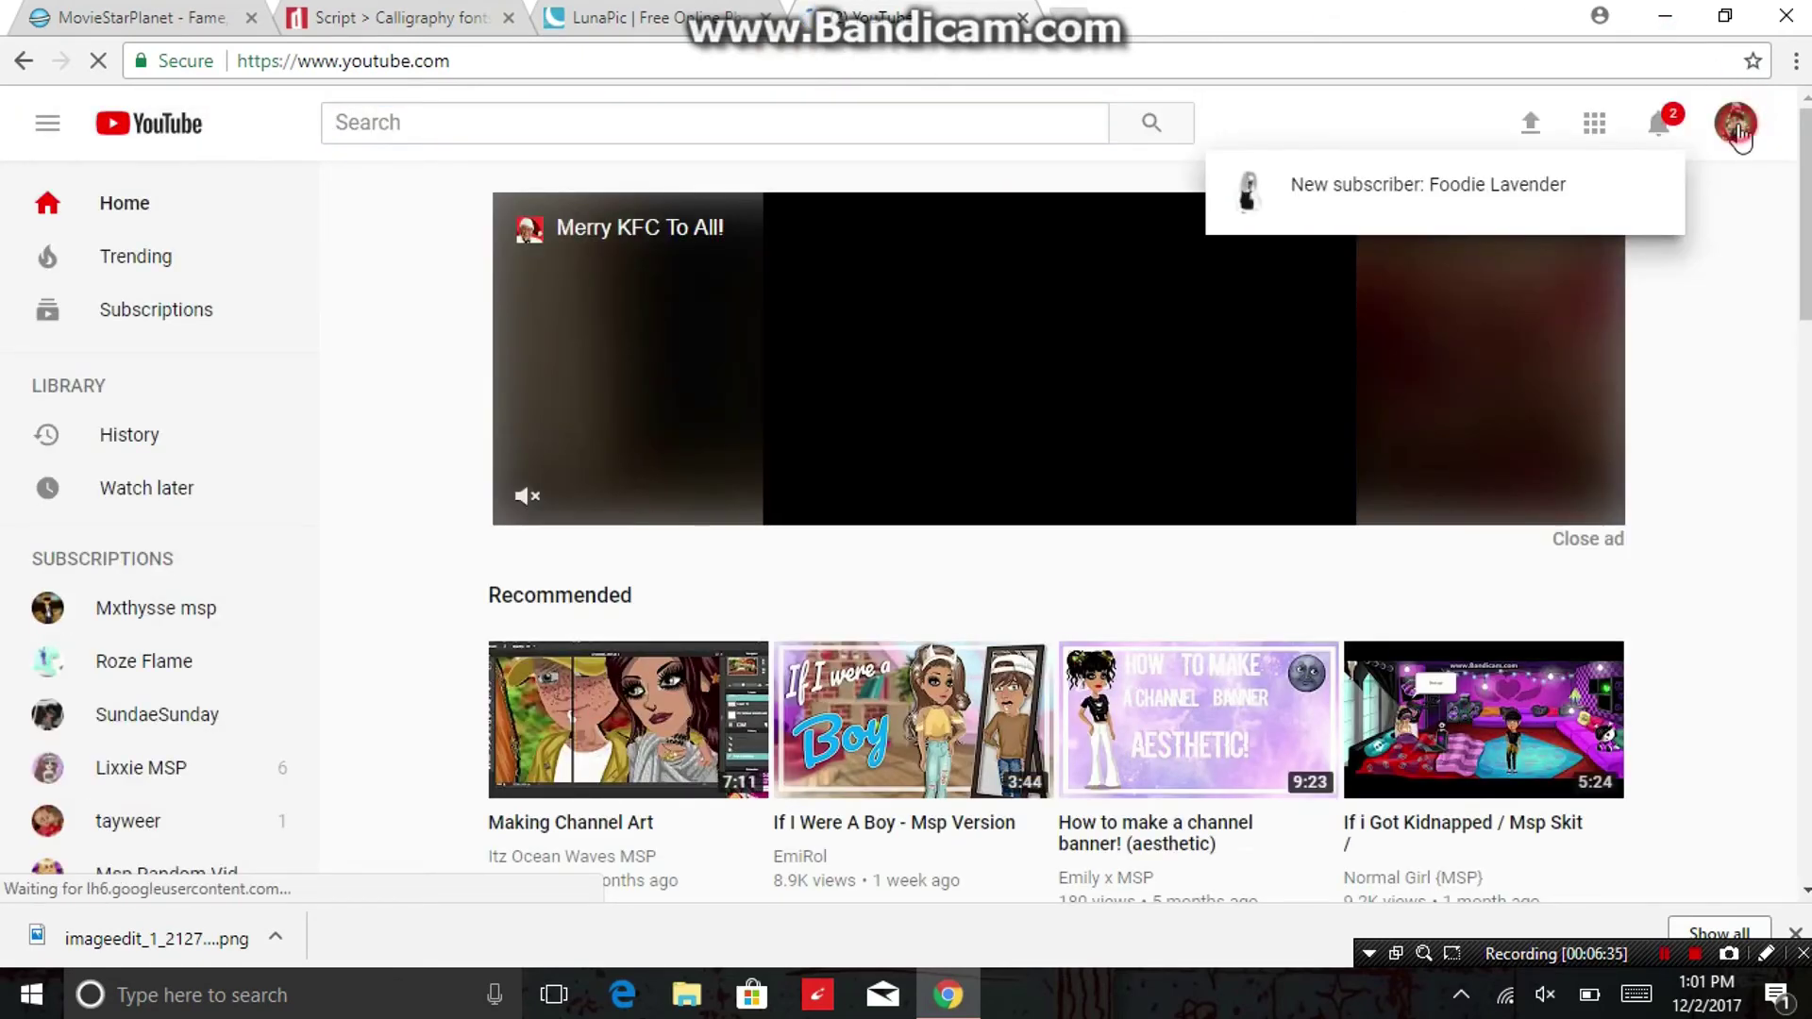
{"action": "left_click", "coordinate": [1736, 127]}
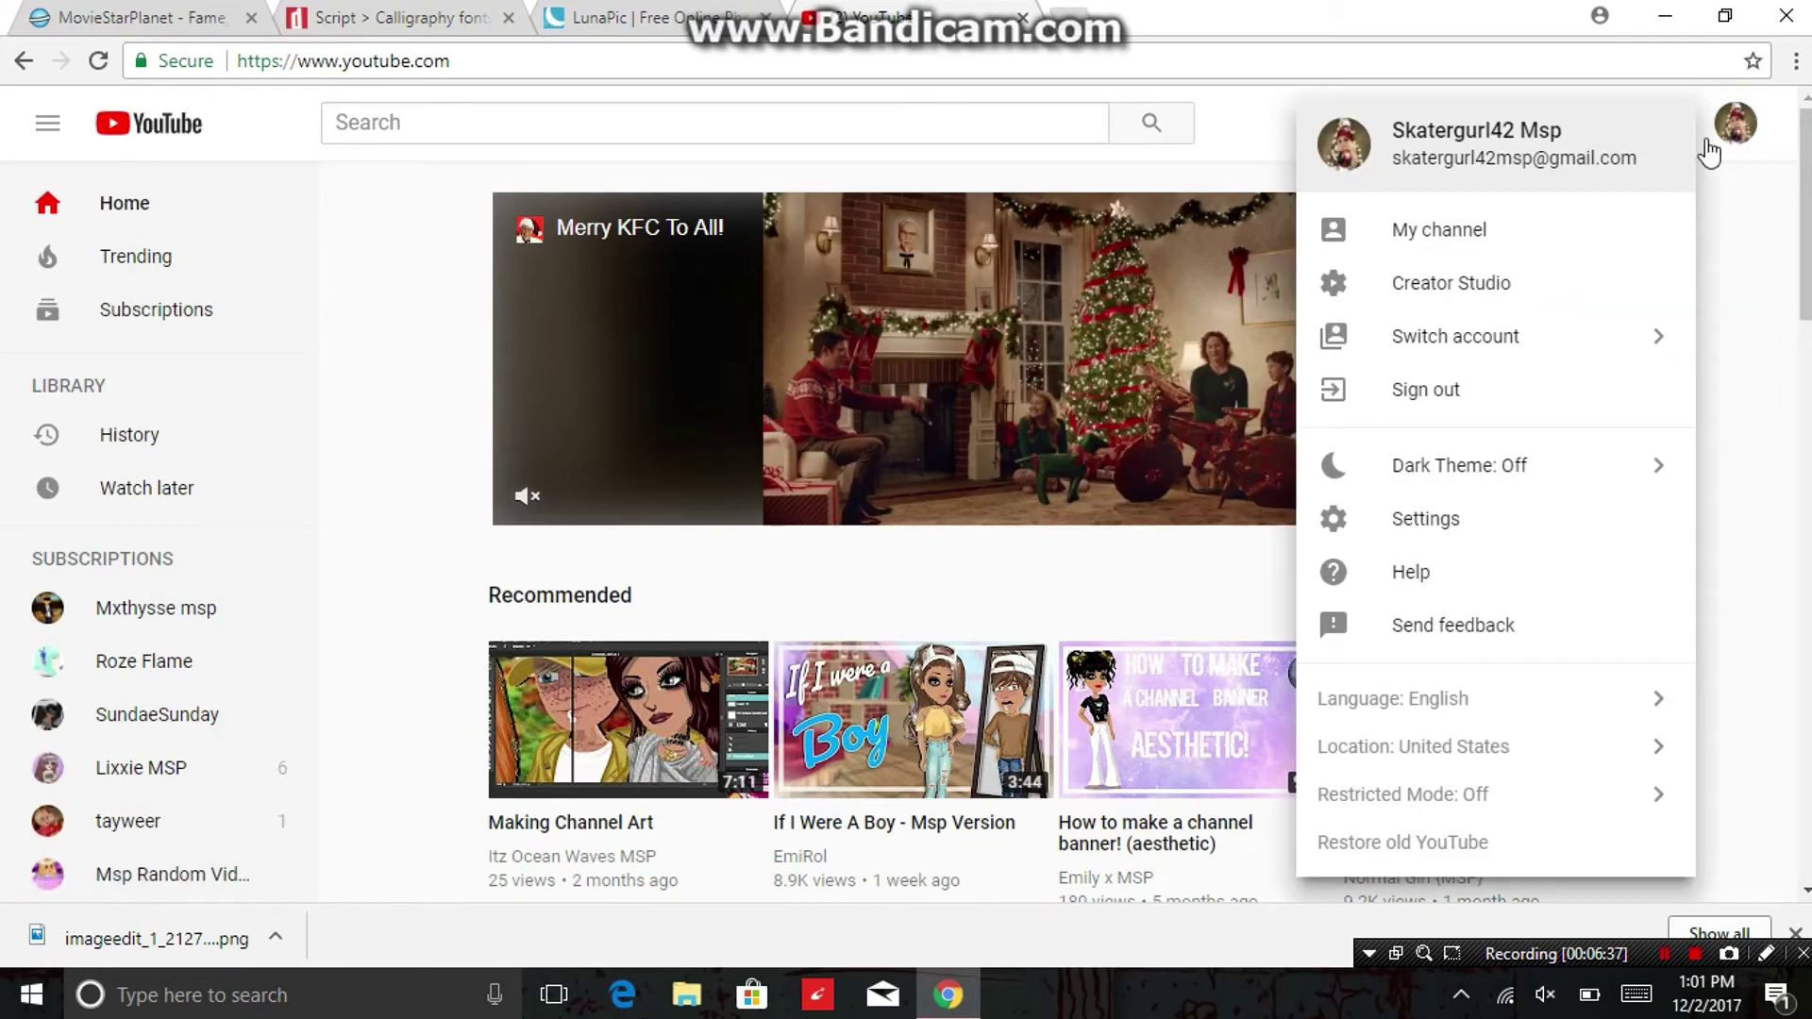
{"action": "left_click", "coordinate": [1586, 255]}
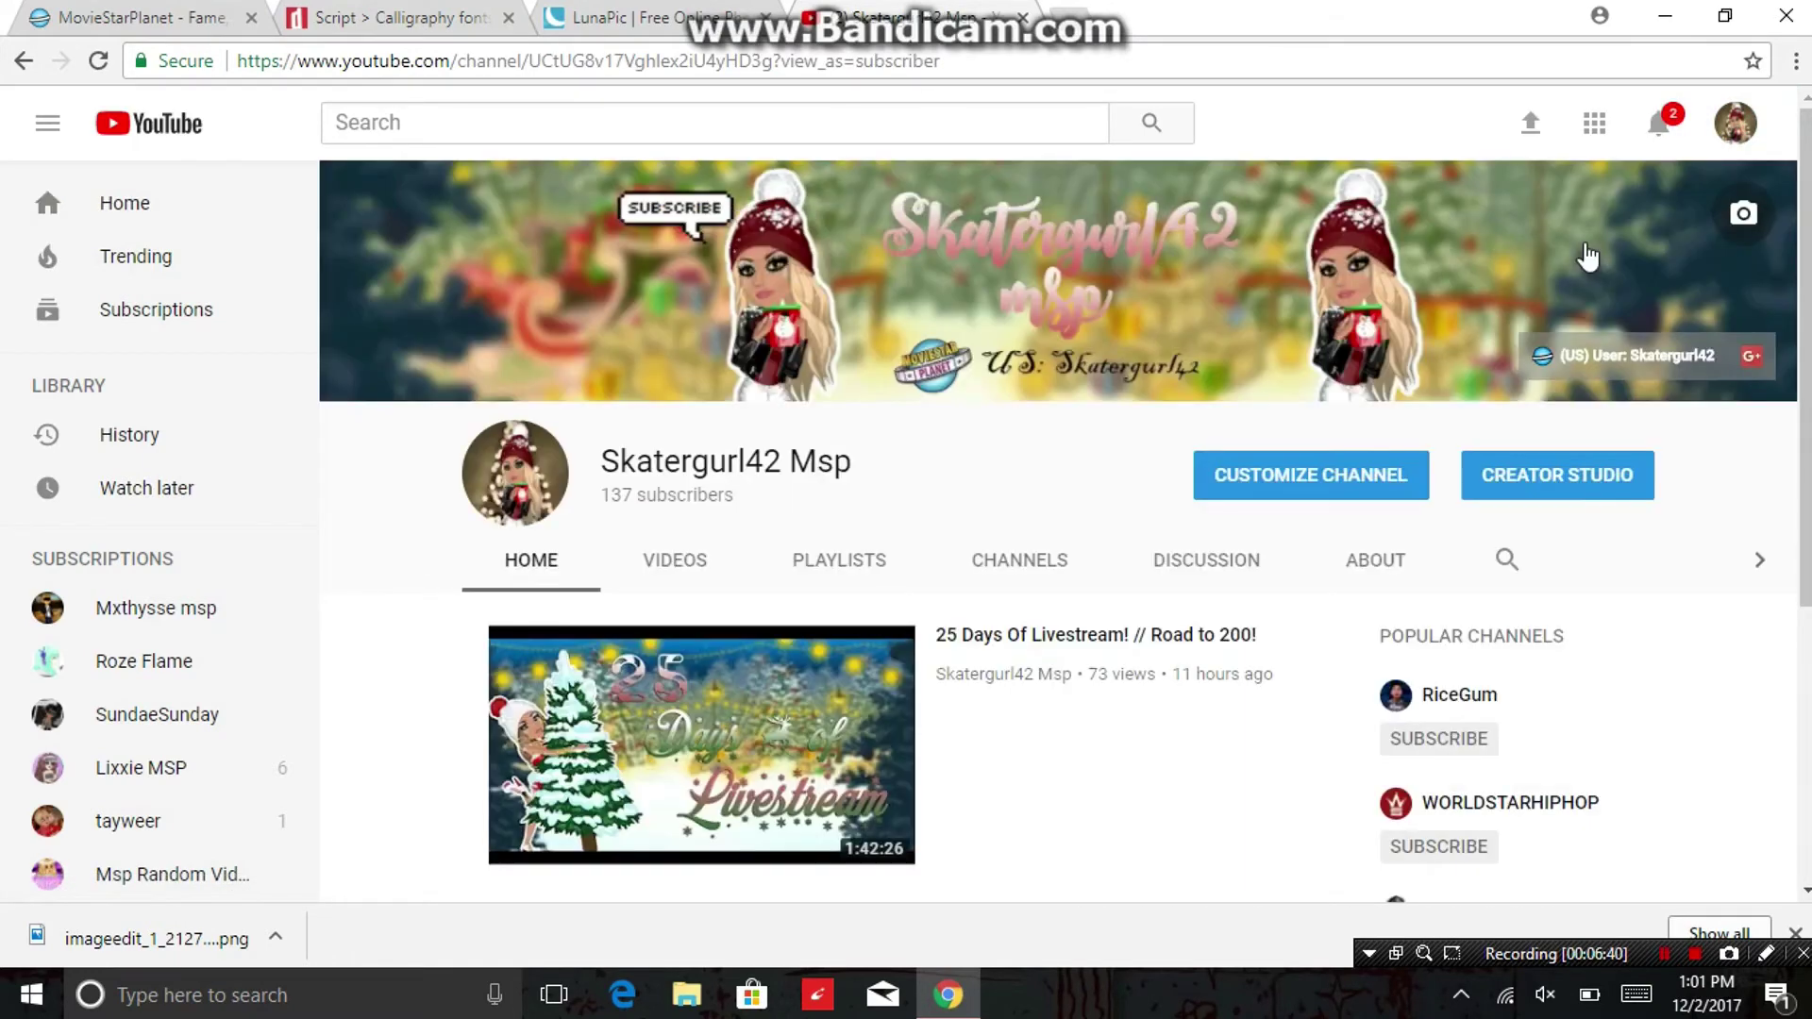
{"action": "left_click", "coordinate": [1743, 213]}
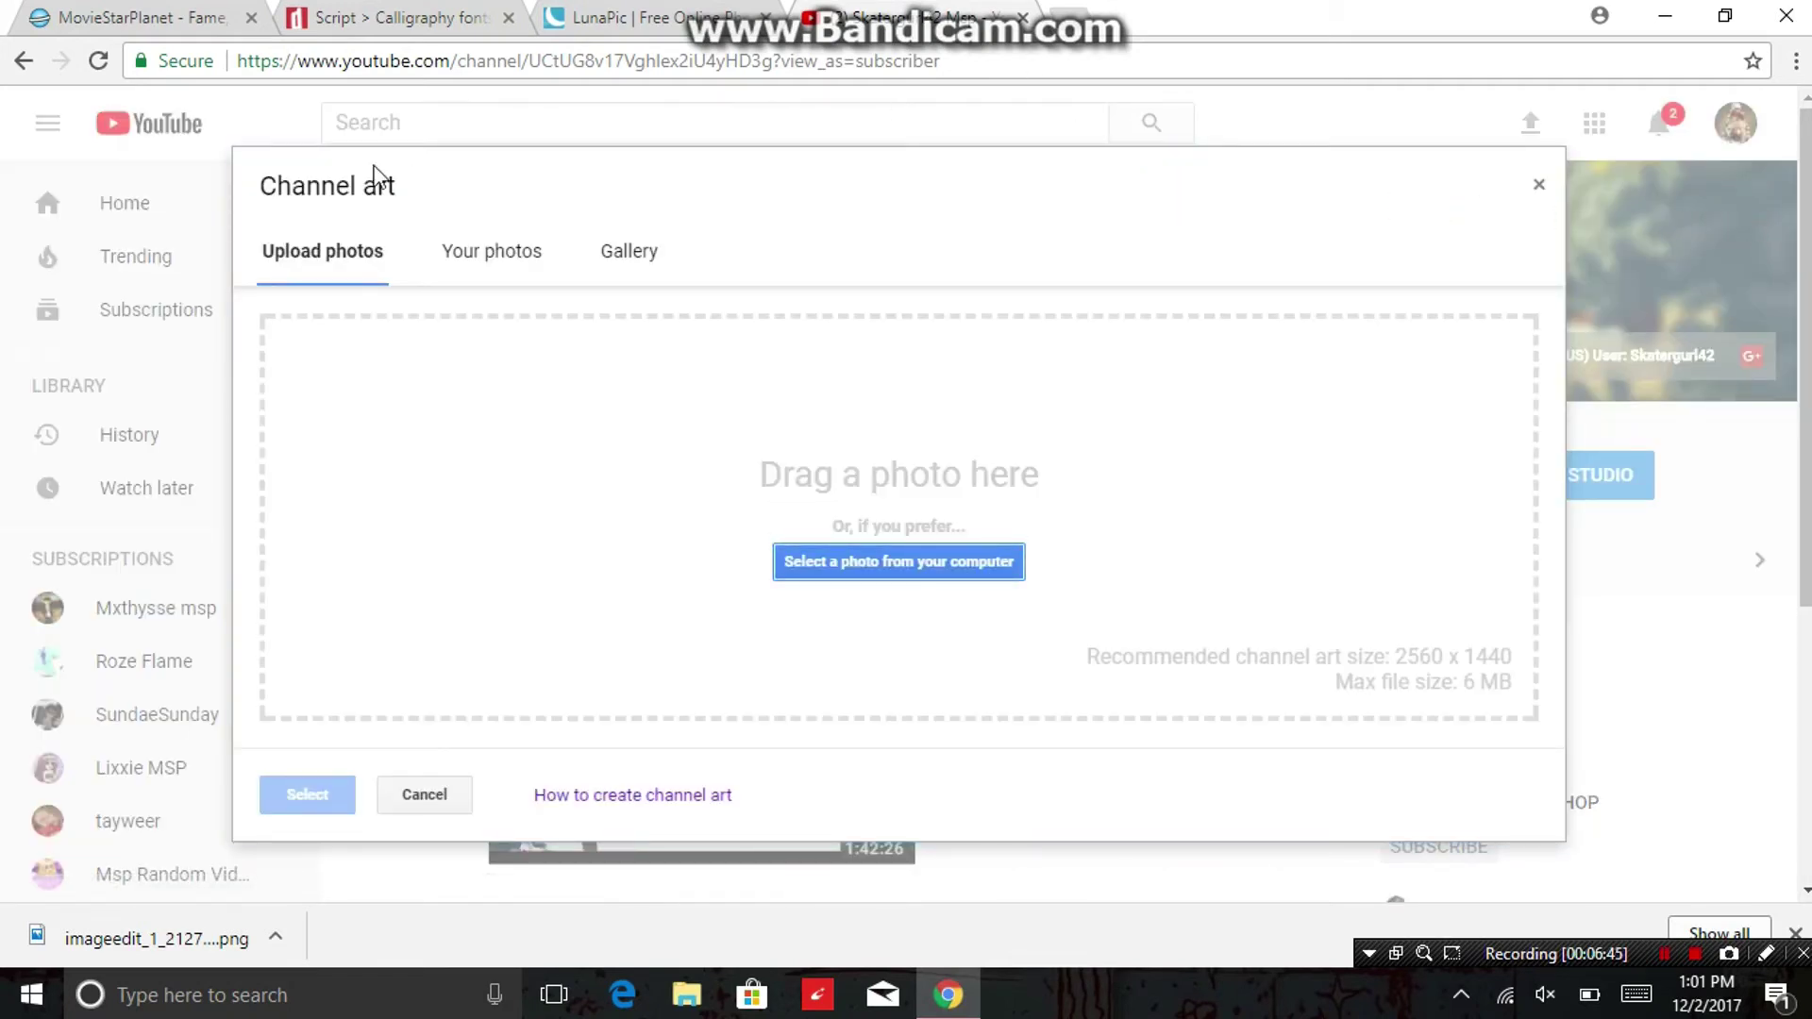
{"action": "left_click", "coordinate": [1536, 189]}
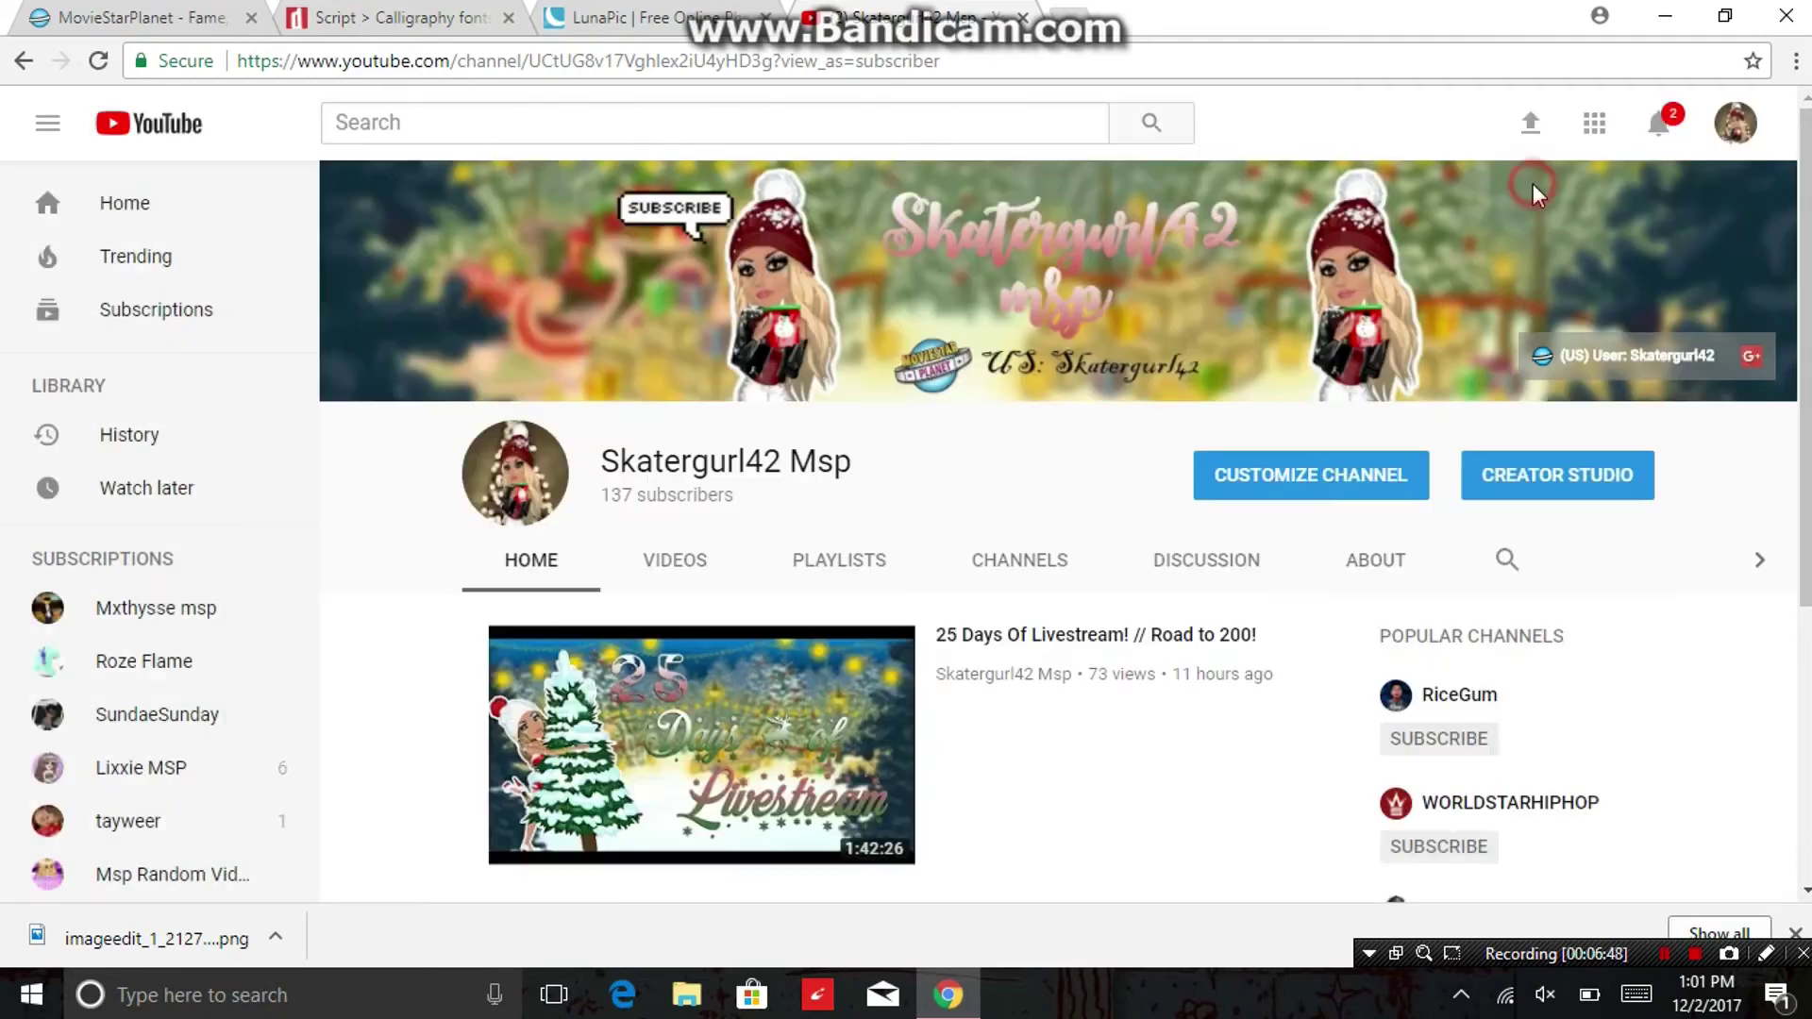
Open the channel's linked Google+ profile and start a new post with a photo attachment.
{"action": "left_click", "coordinate": [1751, 356]}
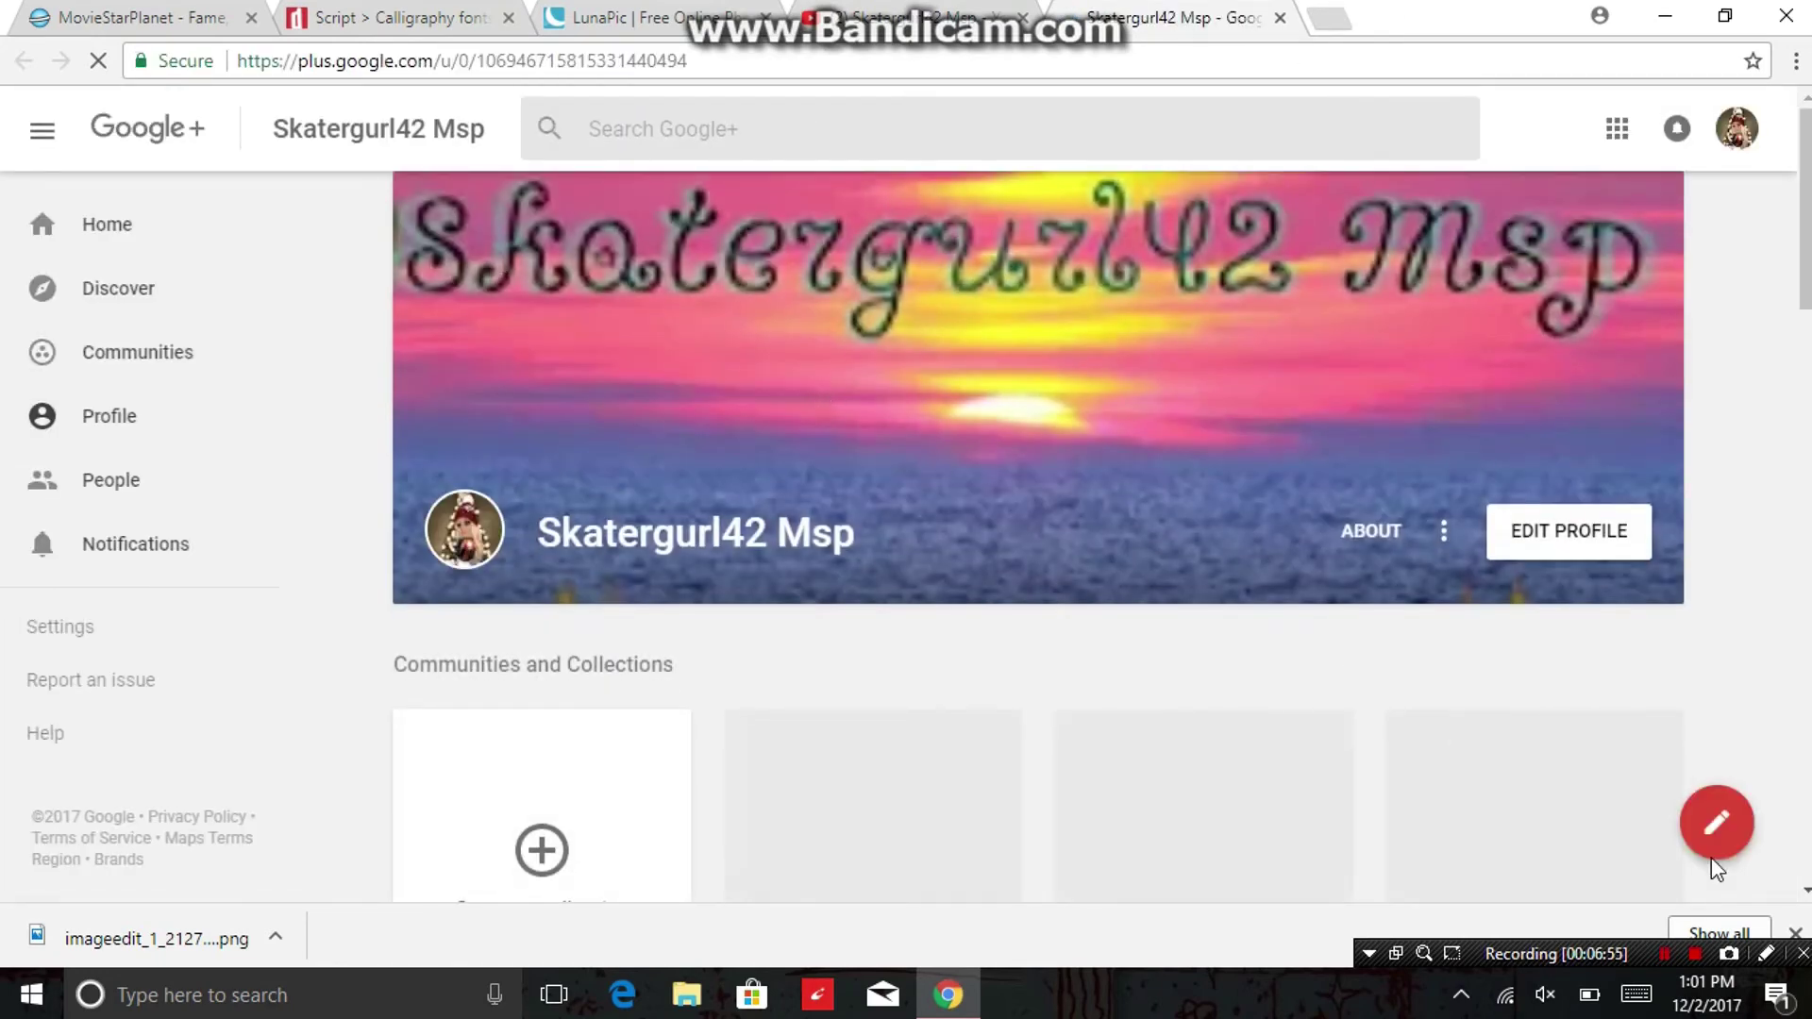
{"action": "left_click", "coordinate": [1723, 831]}
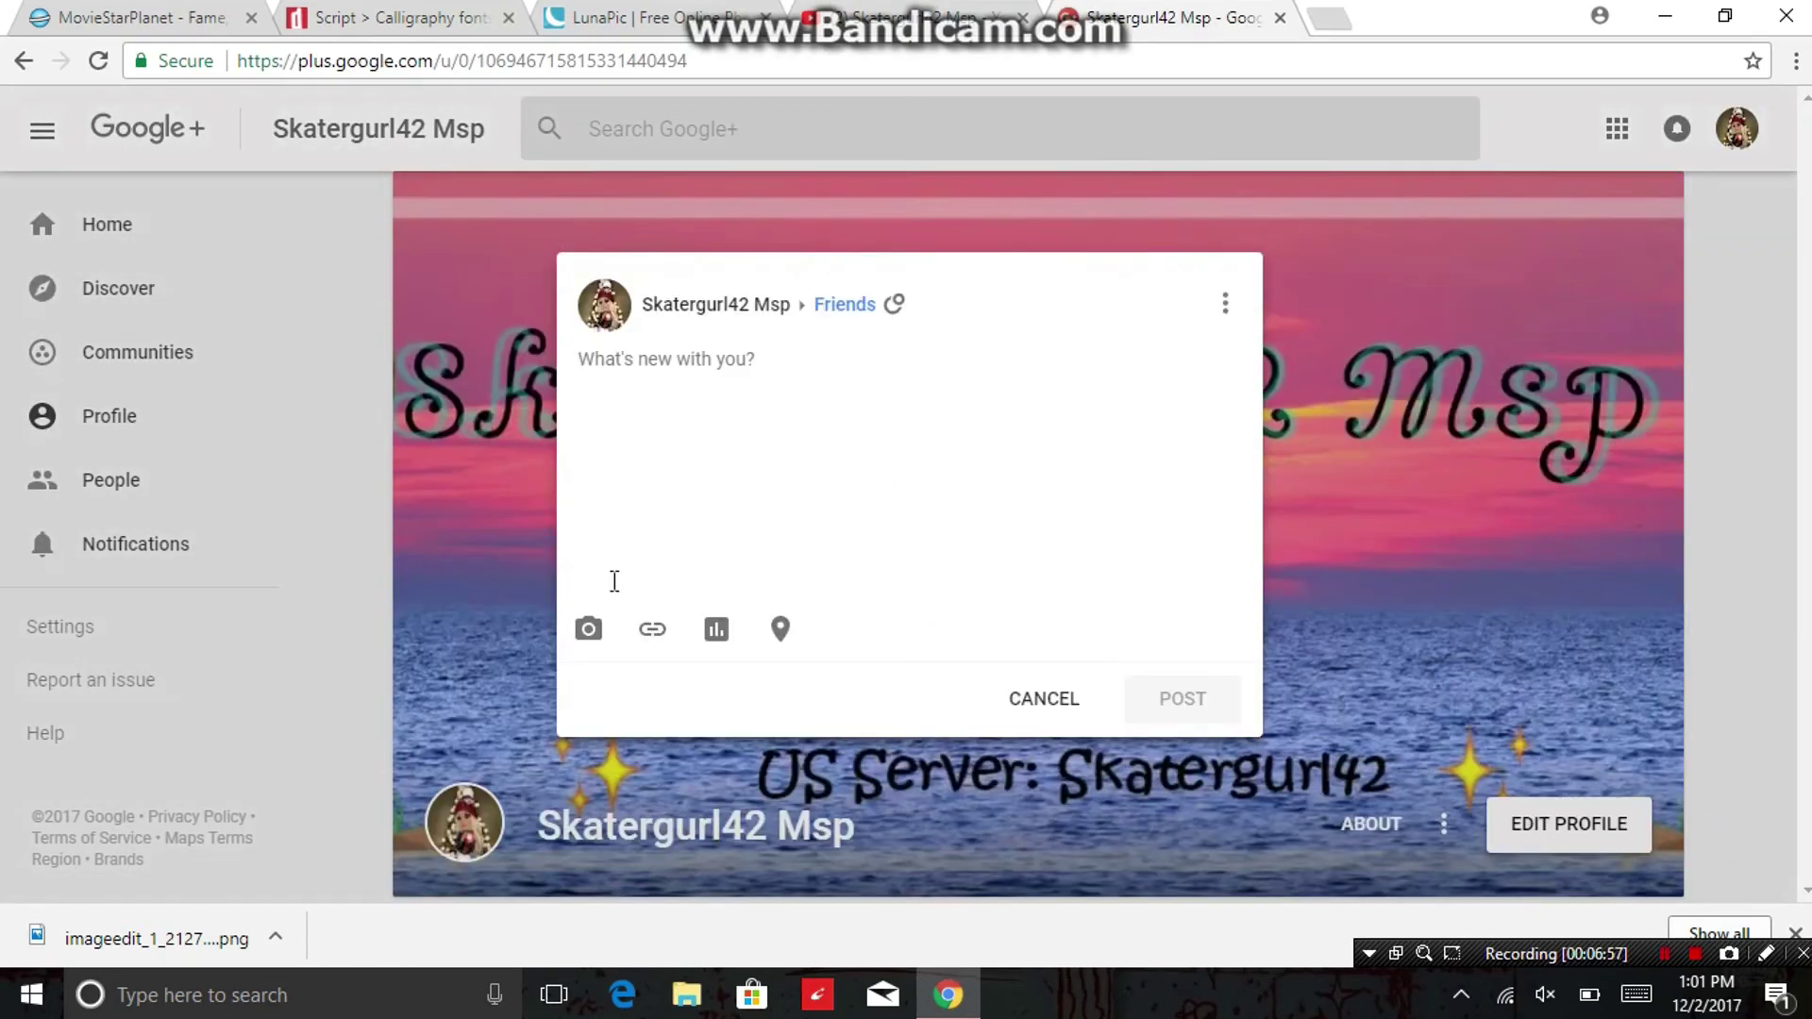
{"action": "left_click", "coordinate": [588, 629]}
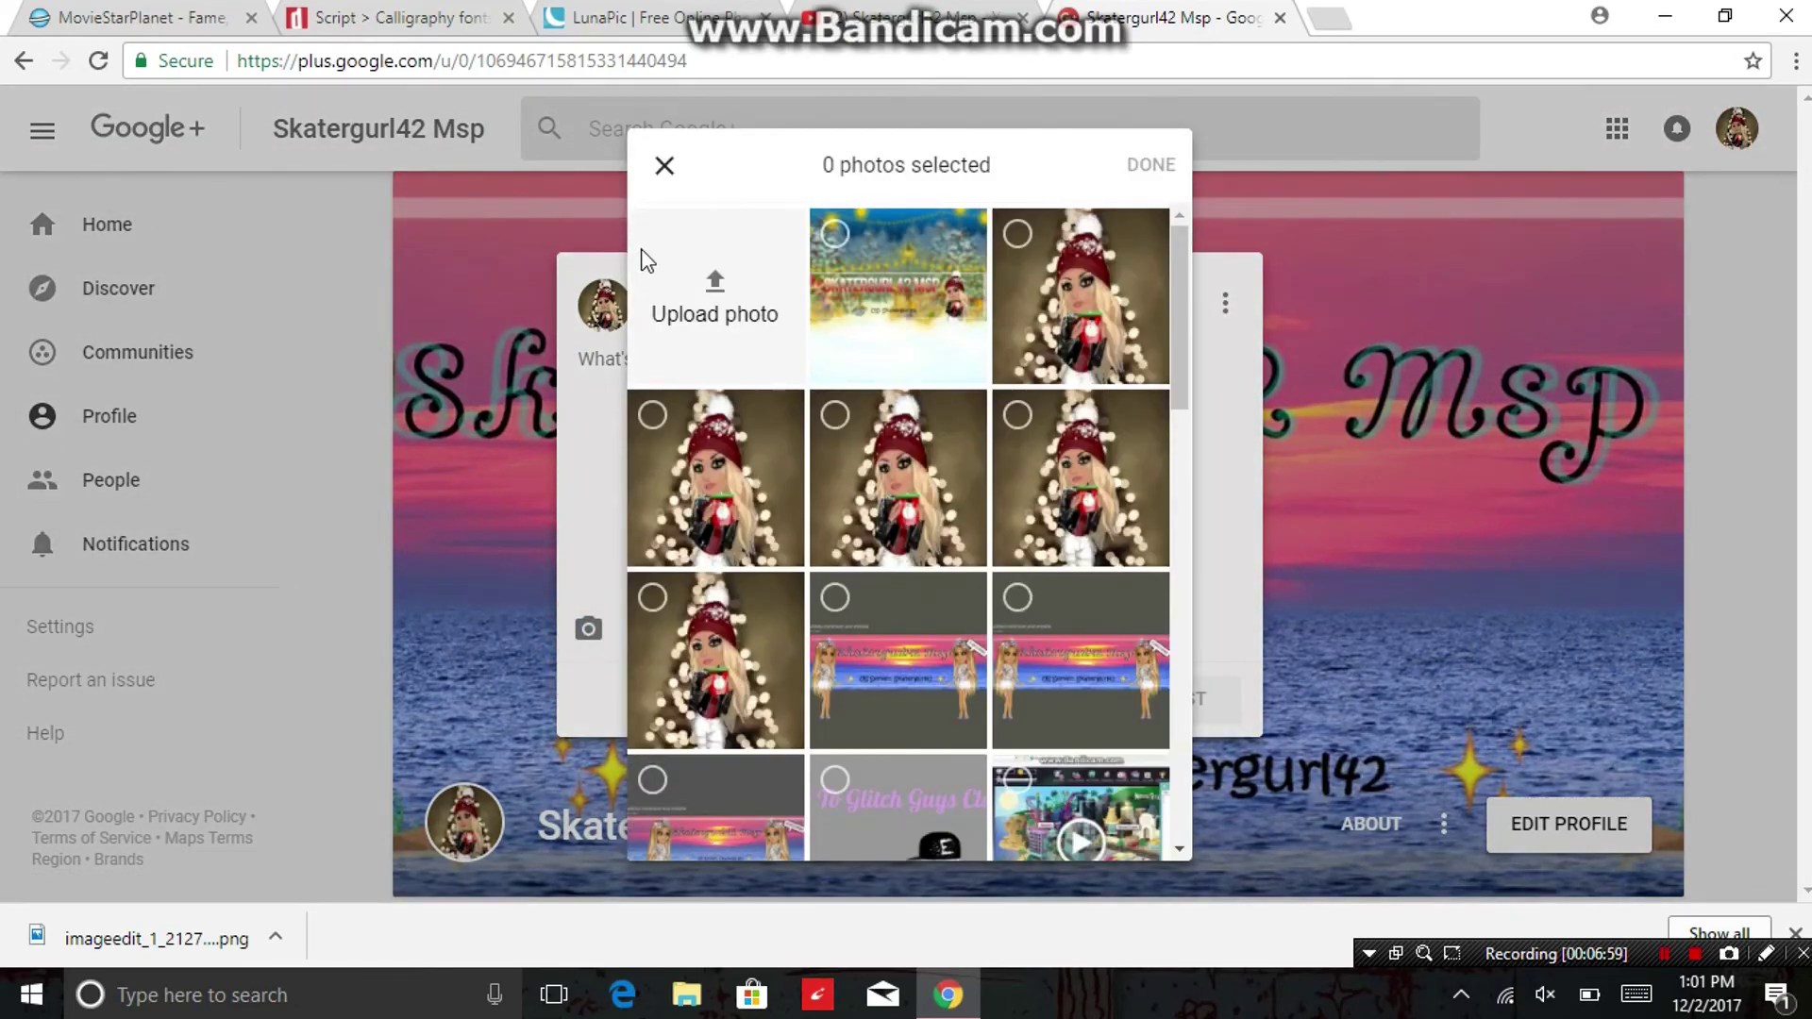
Upload the "banner vid" image from the MSP folder to the Google+ post and publish it.
{"action": "left_click", "coordinate": [751, 264]}
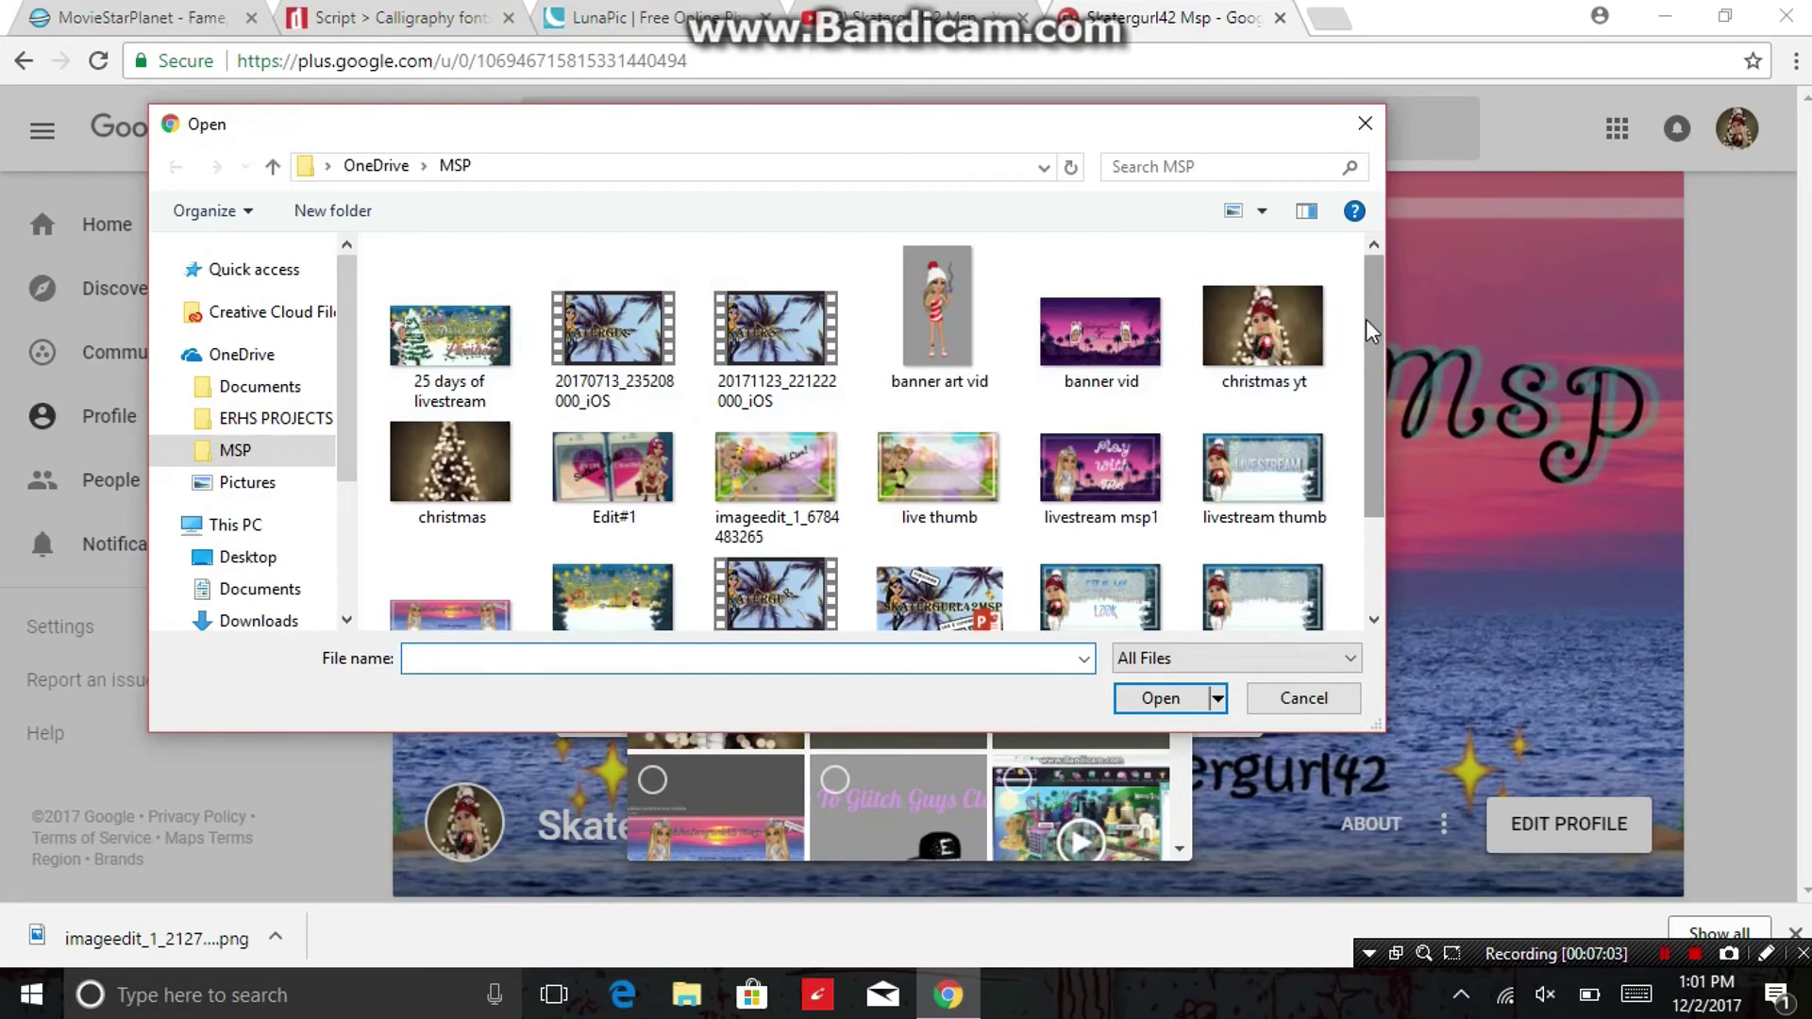
{"action": "left_click", "coordinate": [1100, 335]}
{"action": "left_click", "coordinate": [1147, 703]}
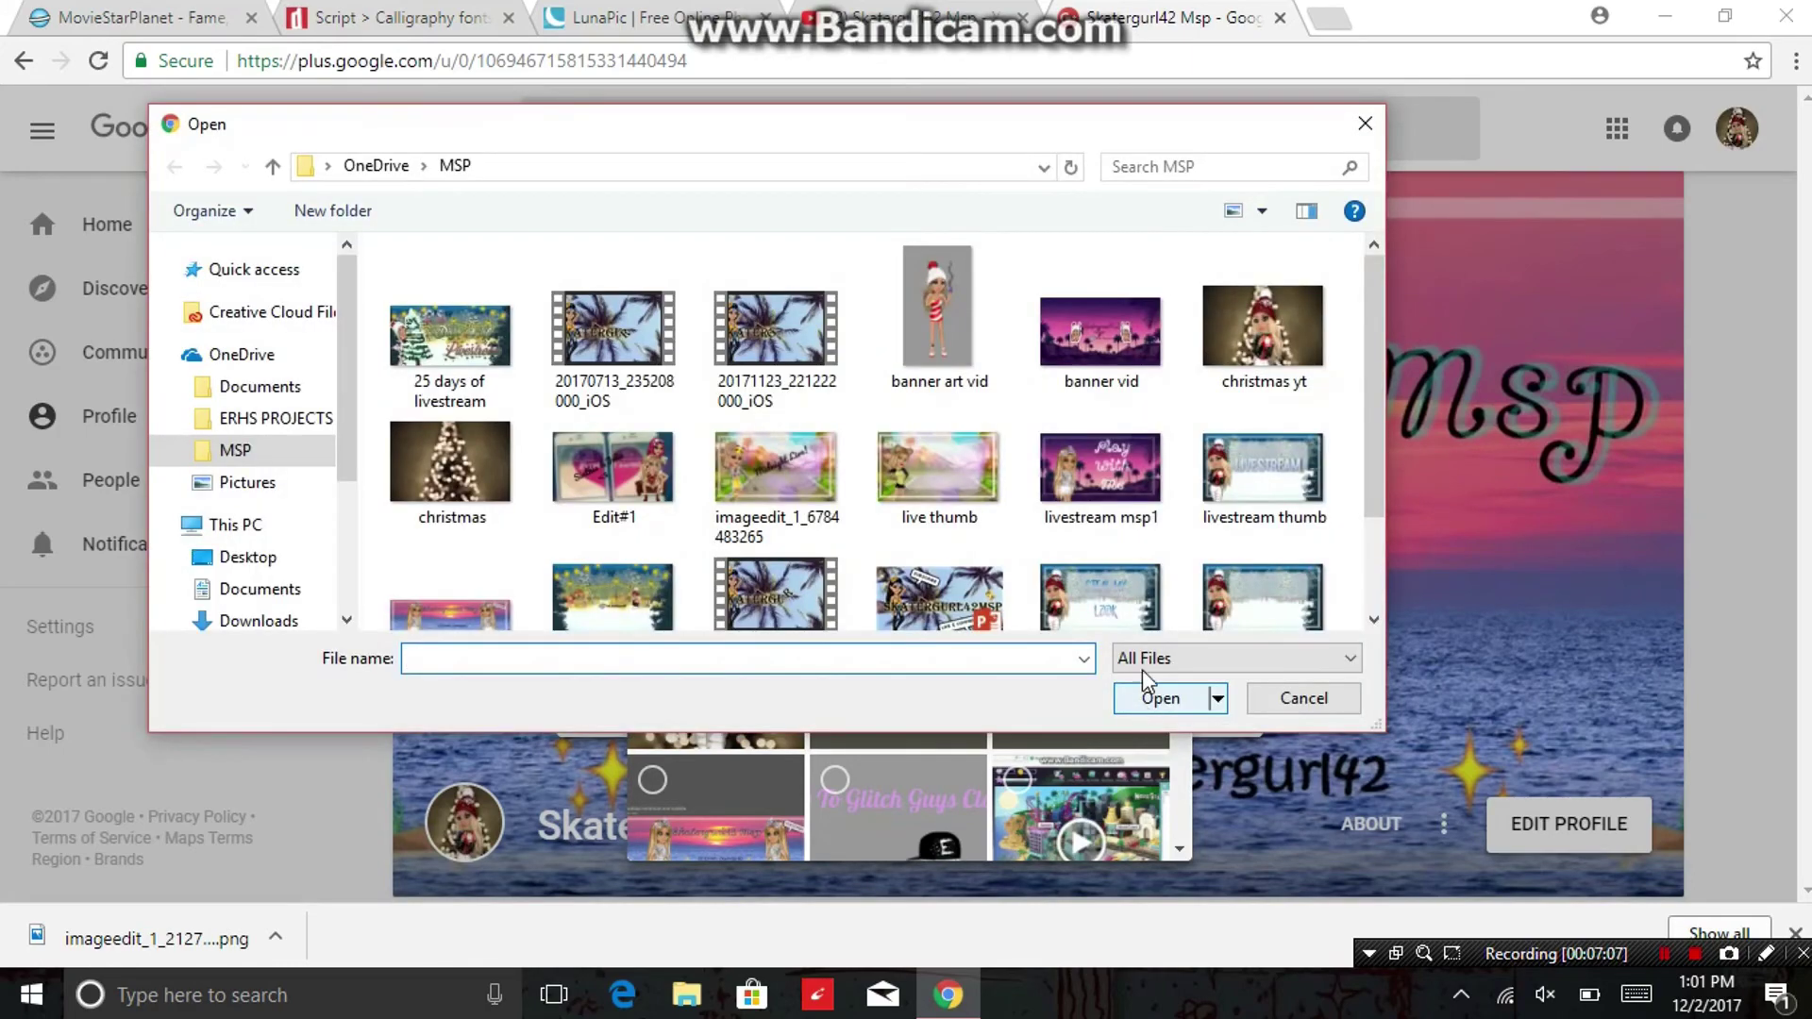
{"action": "double_click", "coordinate": [1125, 345]}
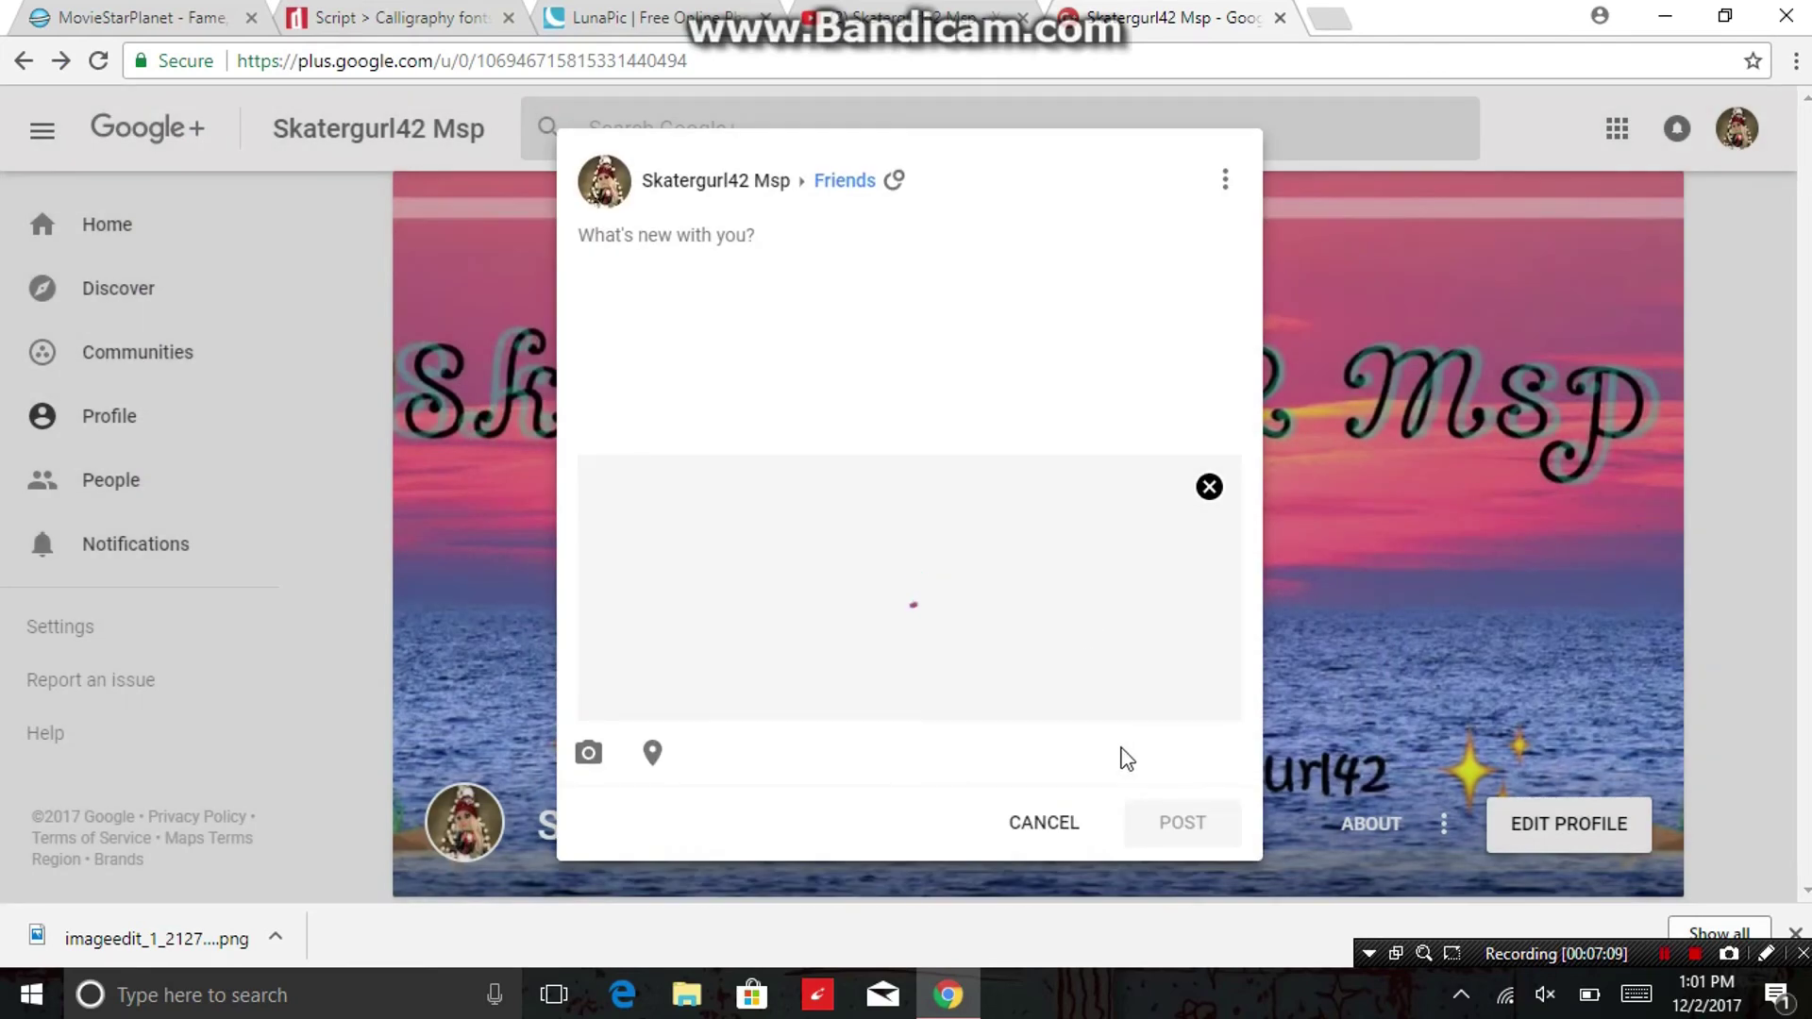
{"action": "left_click", "coordinate": [1170, 827]}
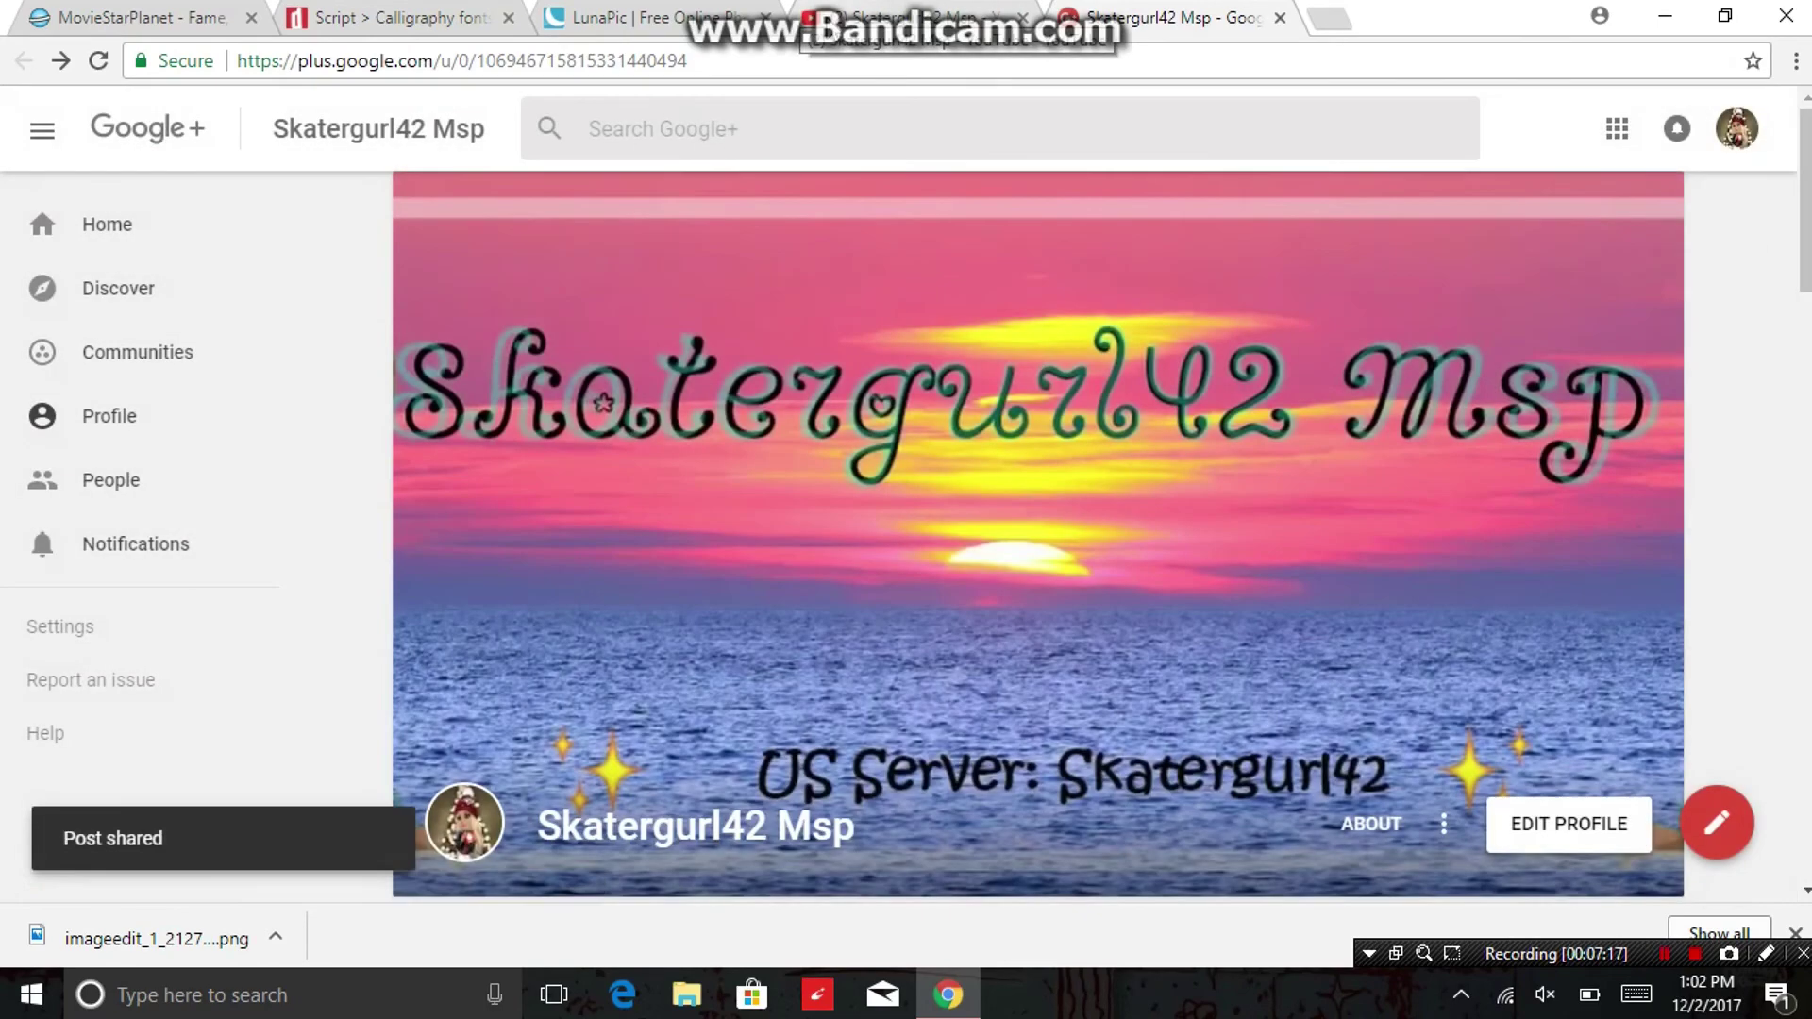
Return to the YouTube channel and choose the banner photo from the 12/2/17 post album as its channel art.
{"action": "left_click", "coordinate": [887, 17]}
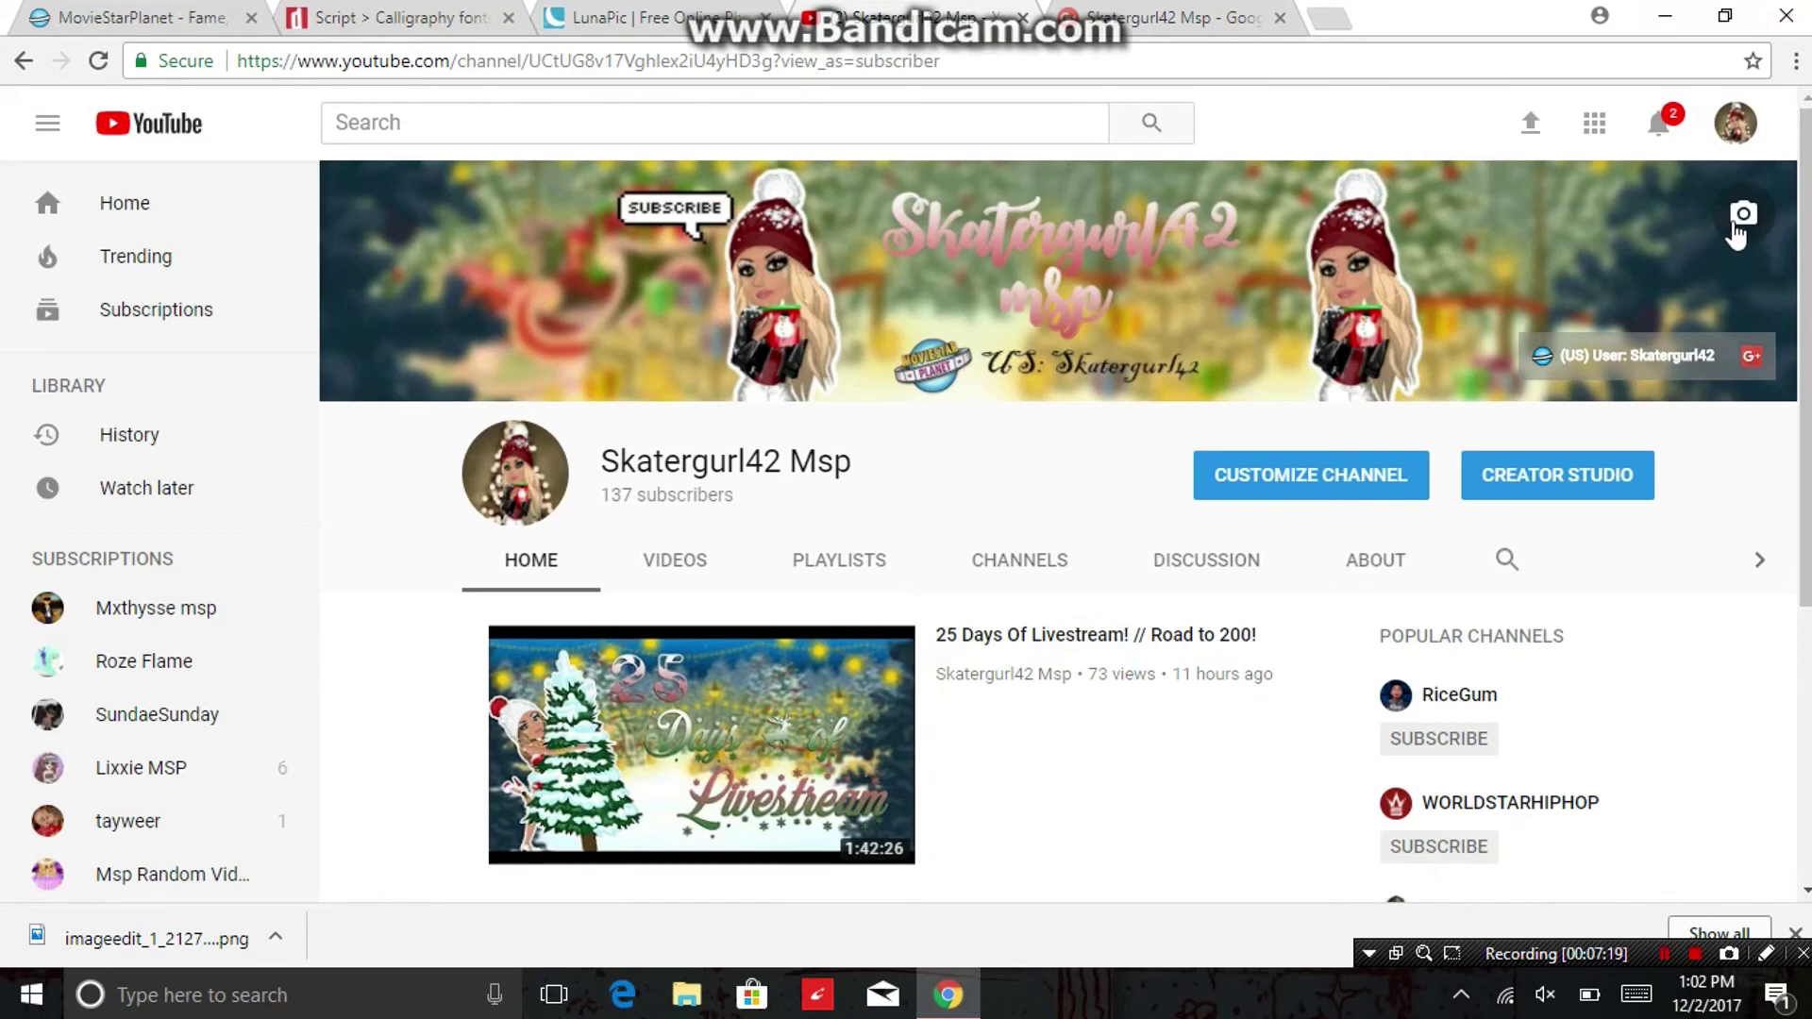
{"action": "left_click", "coordinate": [1737, 219]}
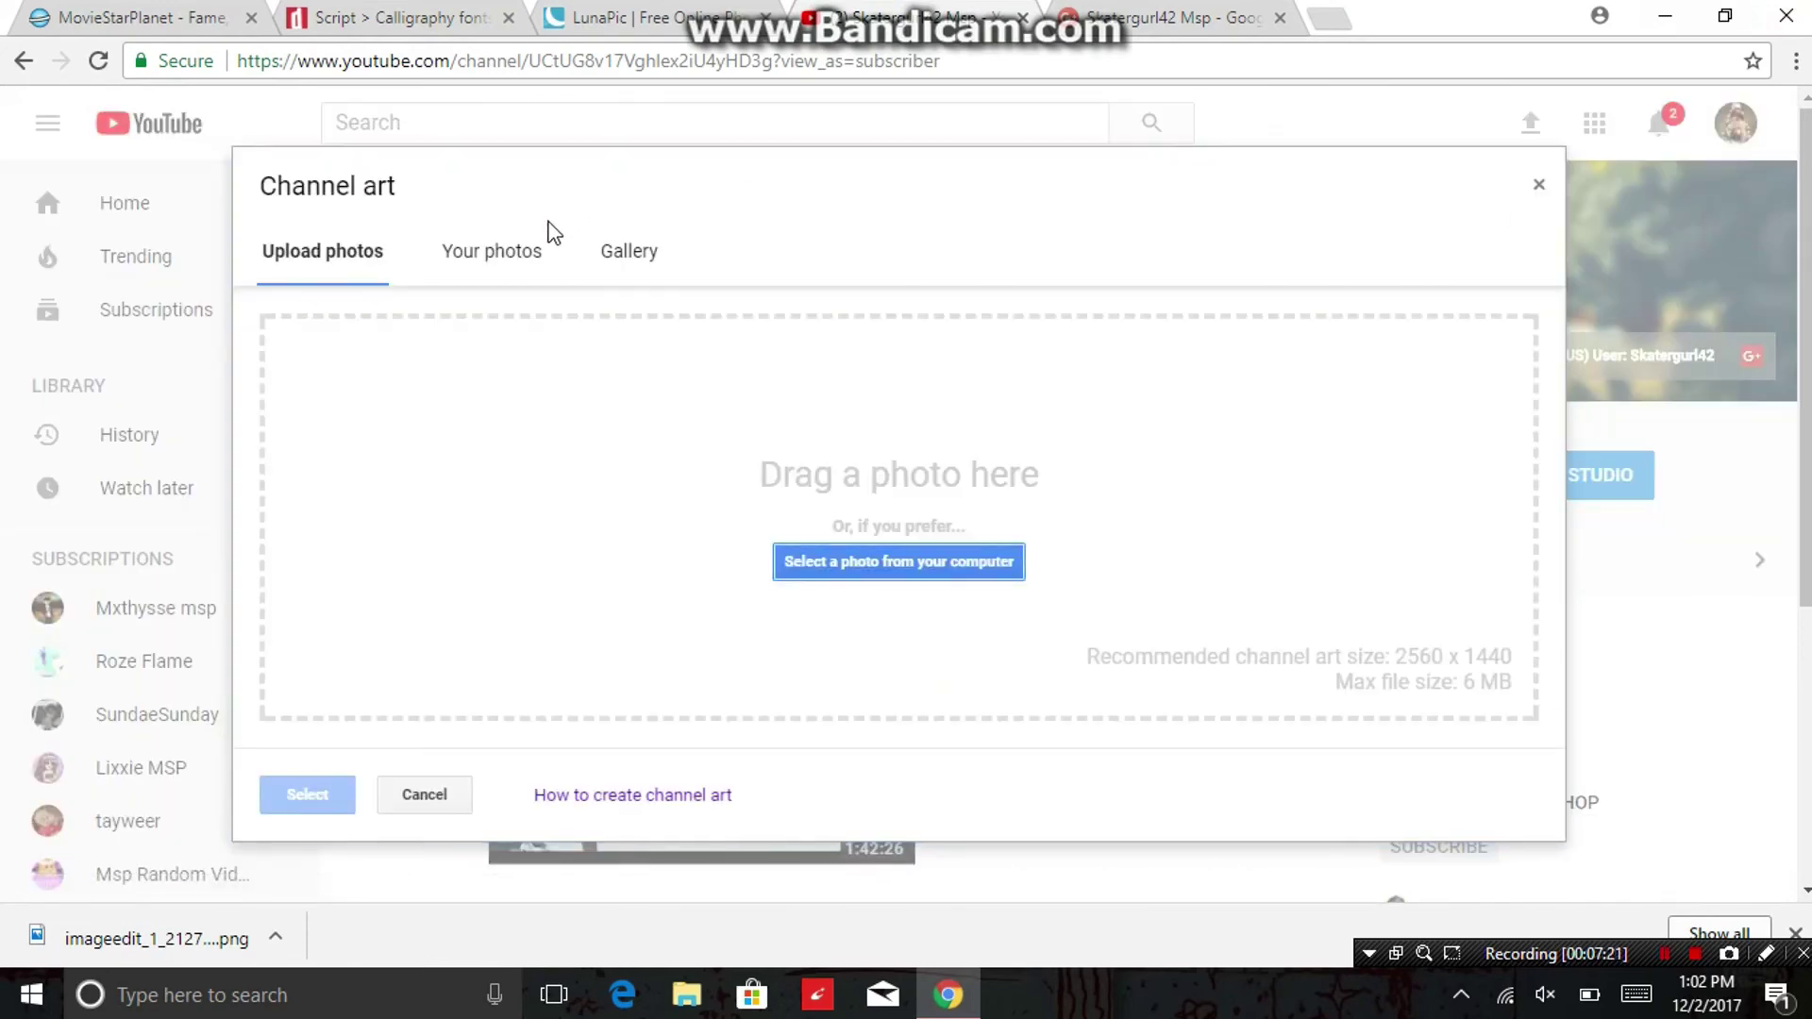
{"action": "left_click", "coordinate": [503, 250]}
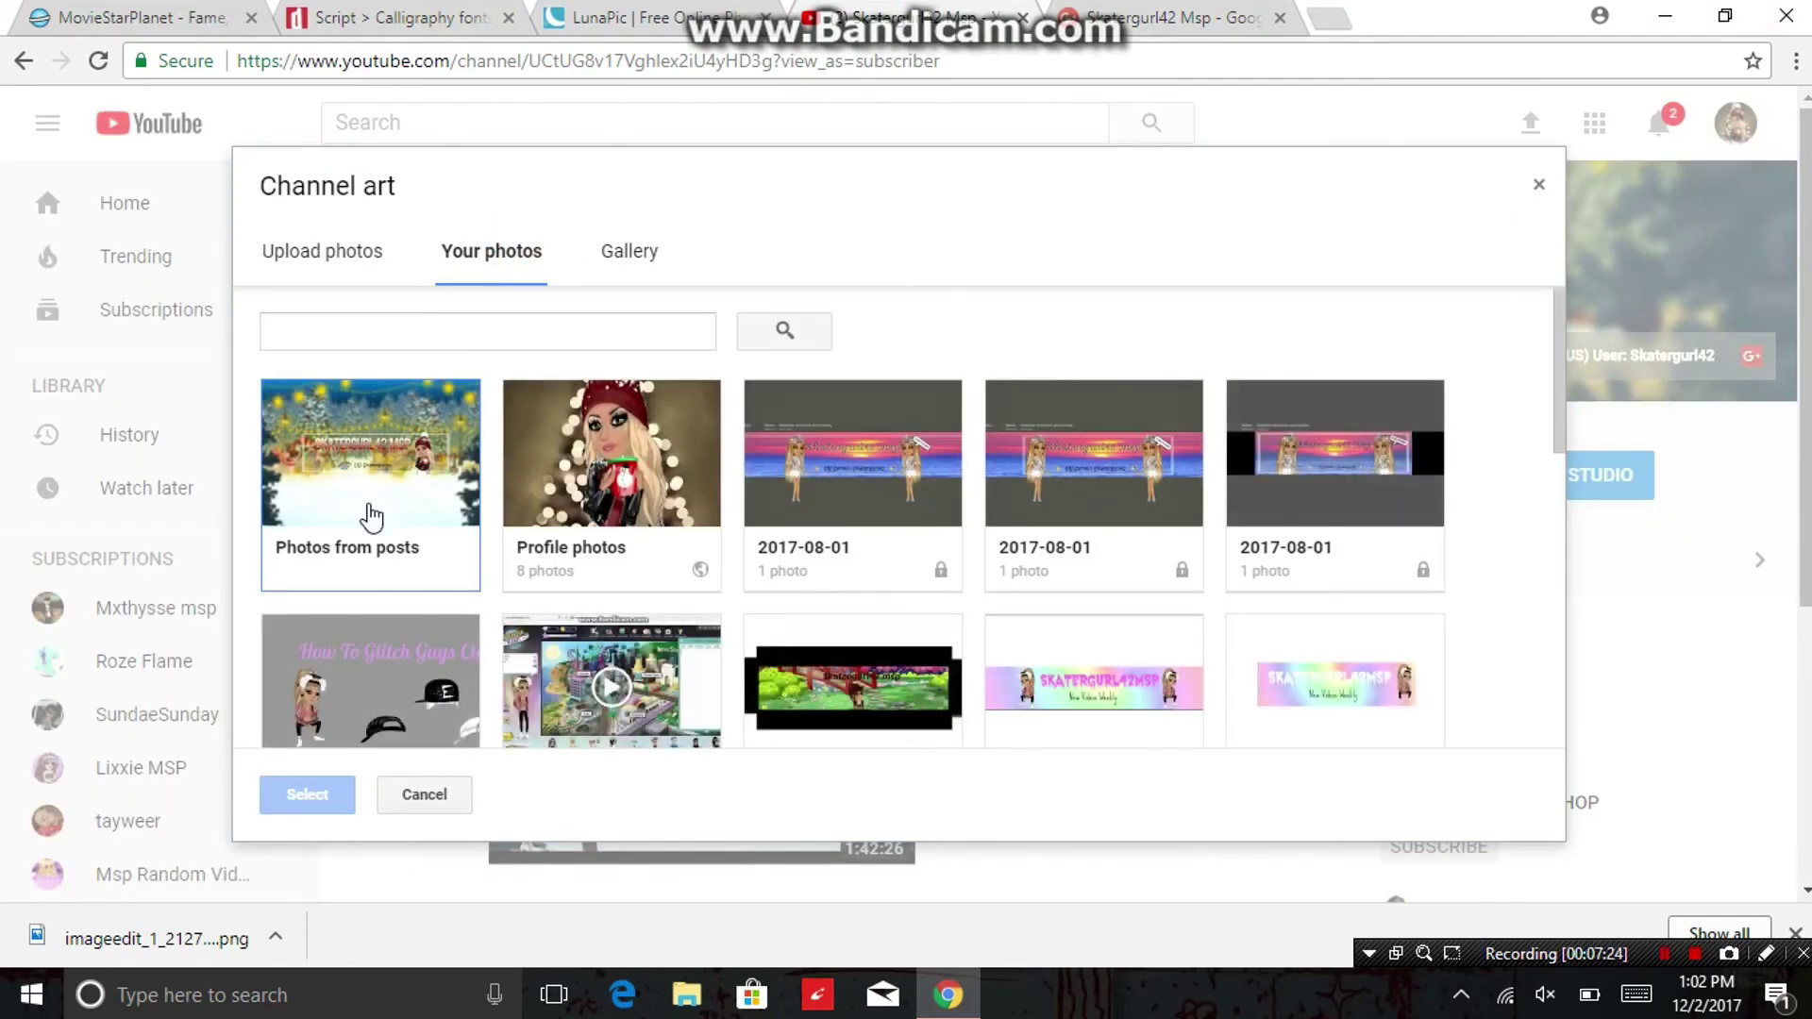
{"action": "left_click", "coordinate": [370, 516]}
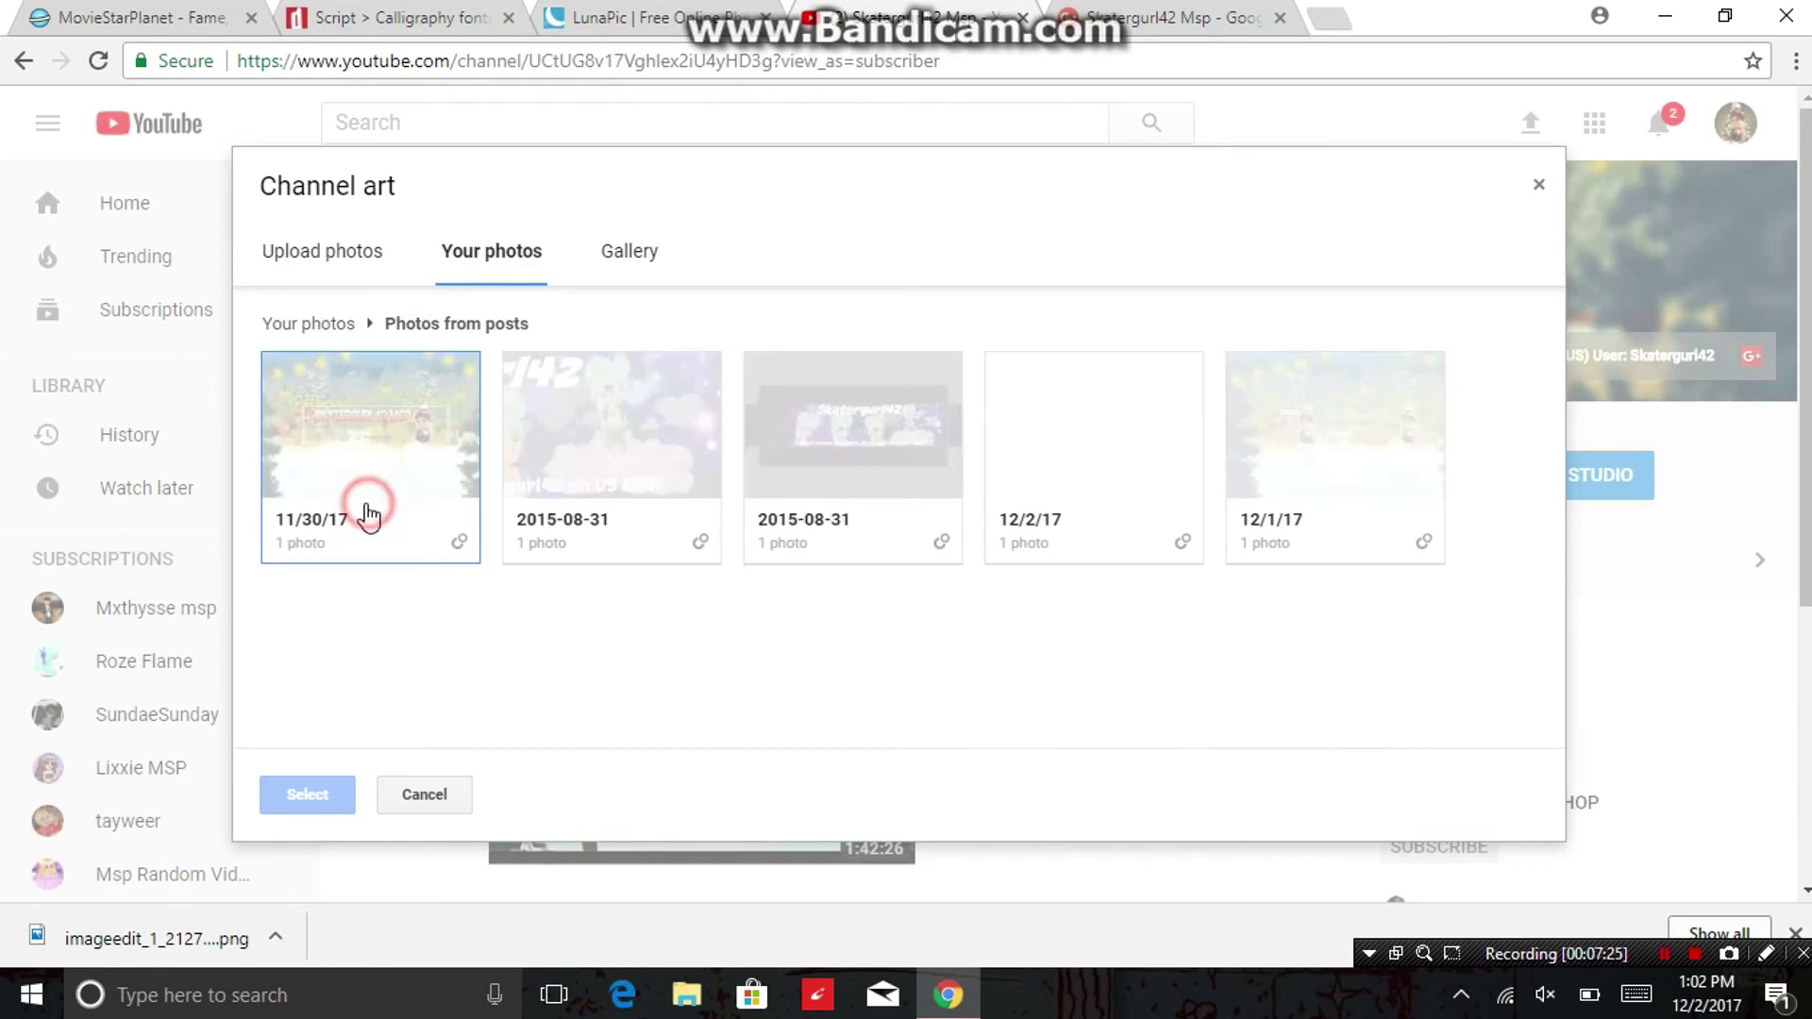
{"action": "left_click", "coordinate": [1017, 444]}
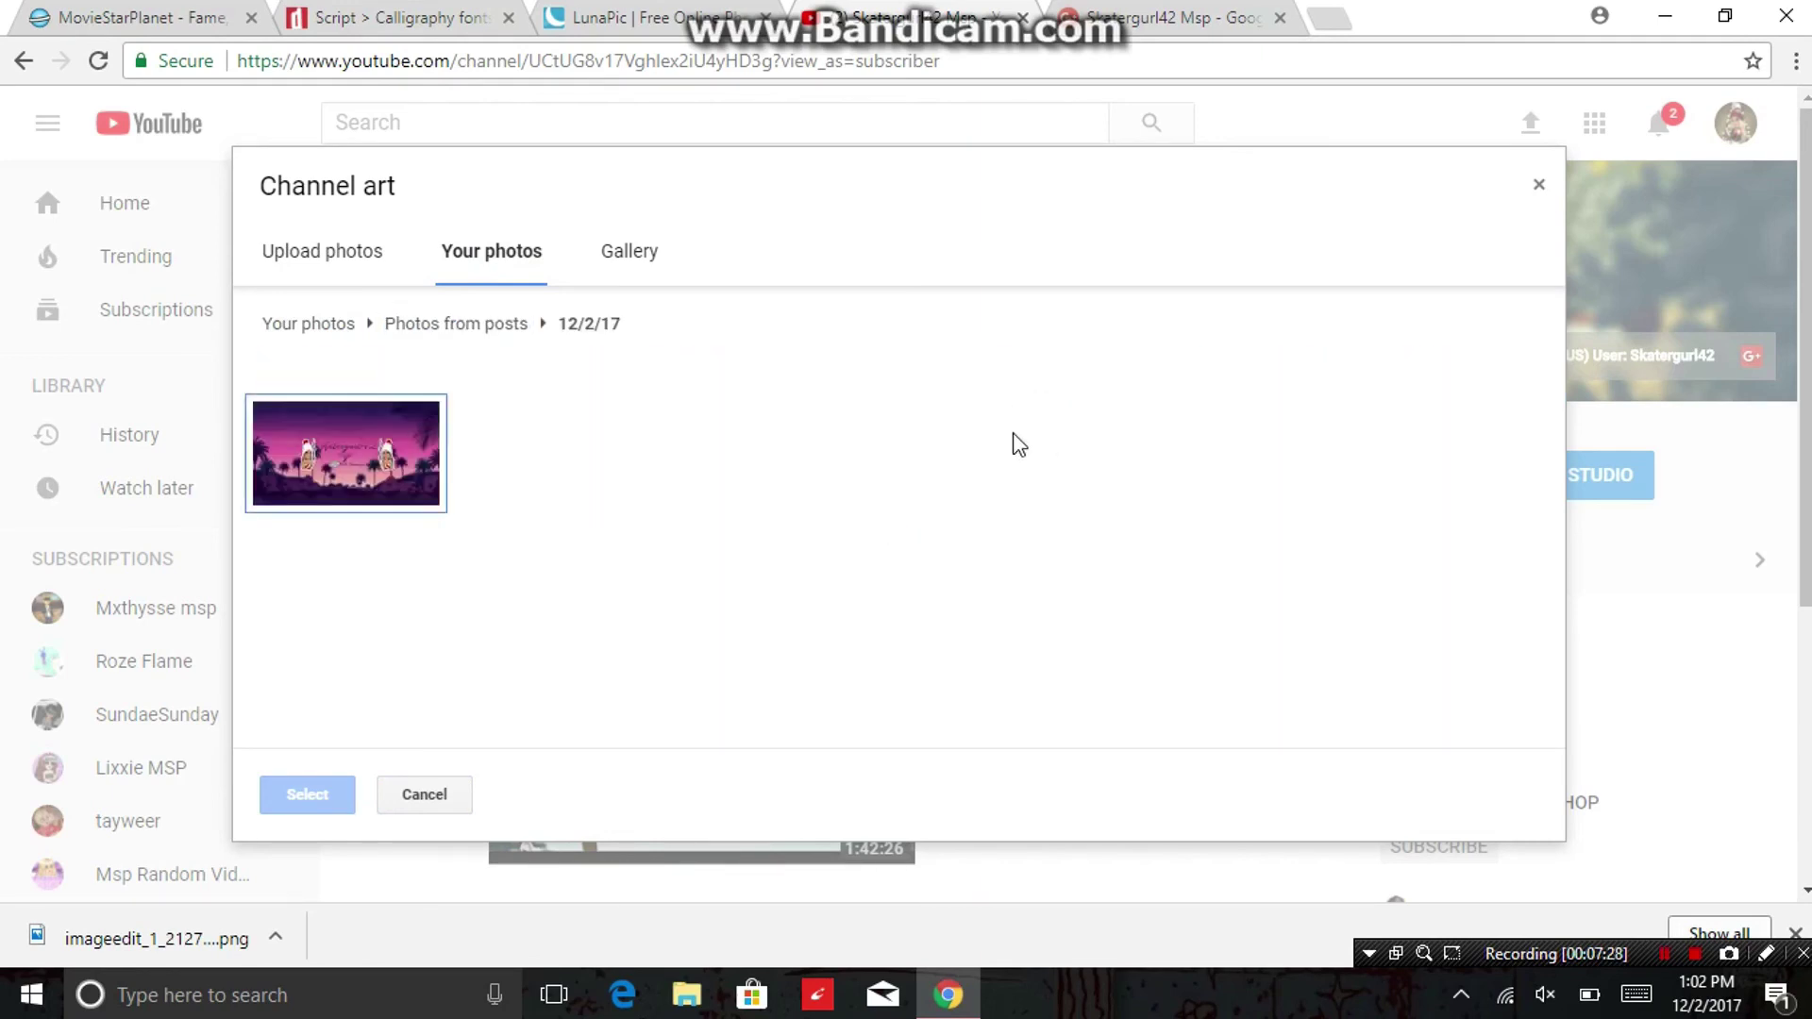
{"action": "left_click", "coordinate": [323, 456]}
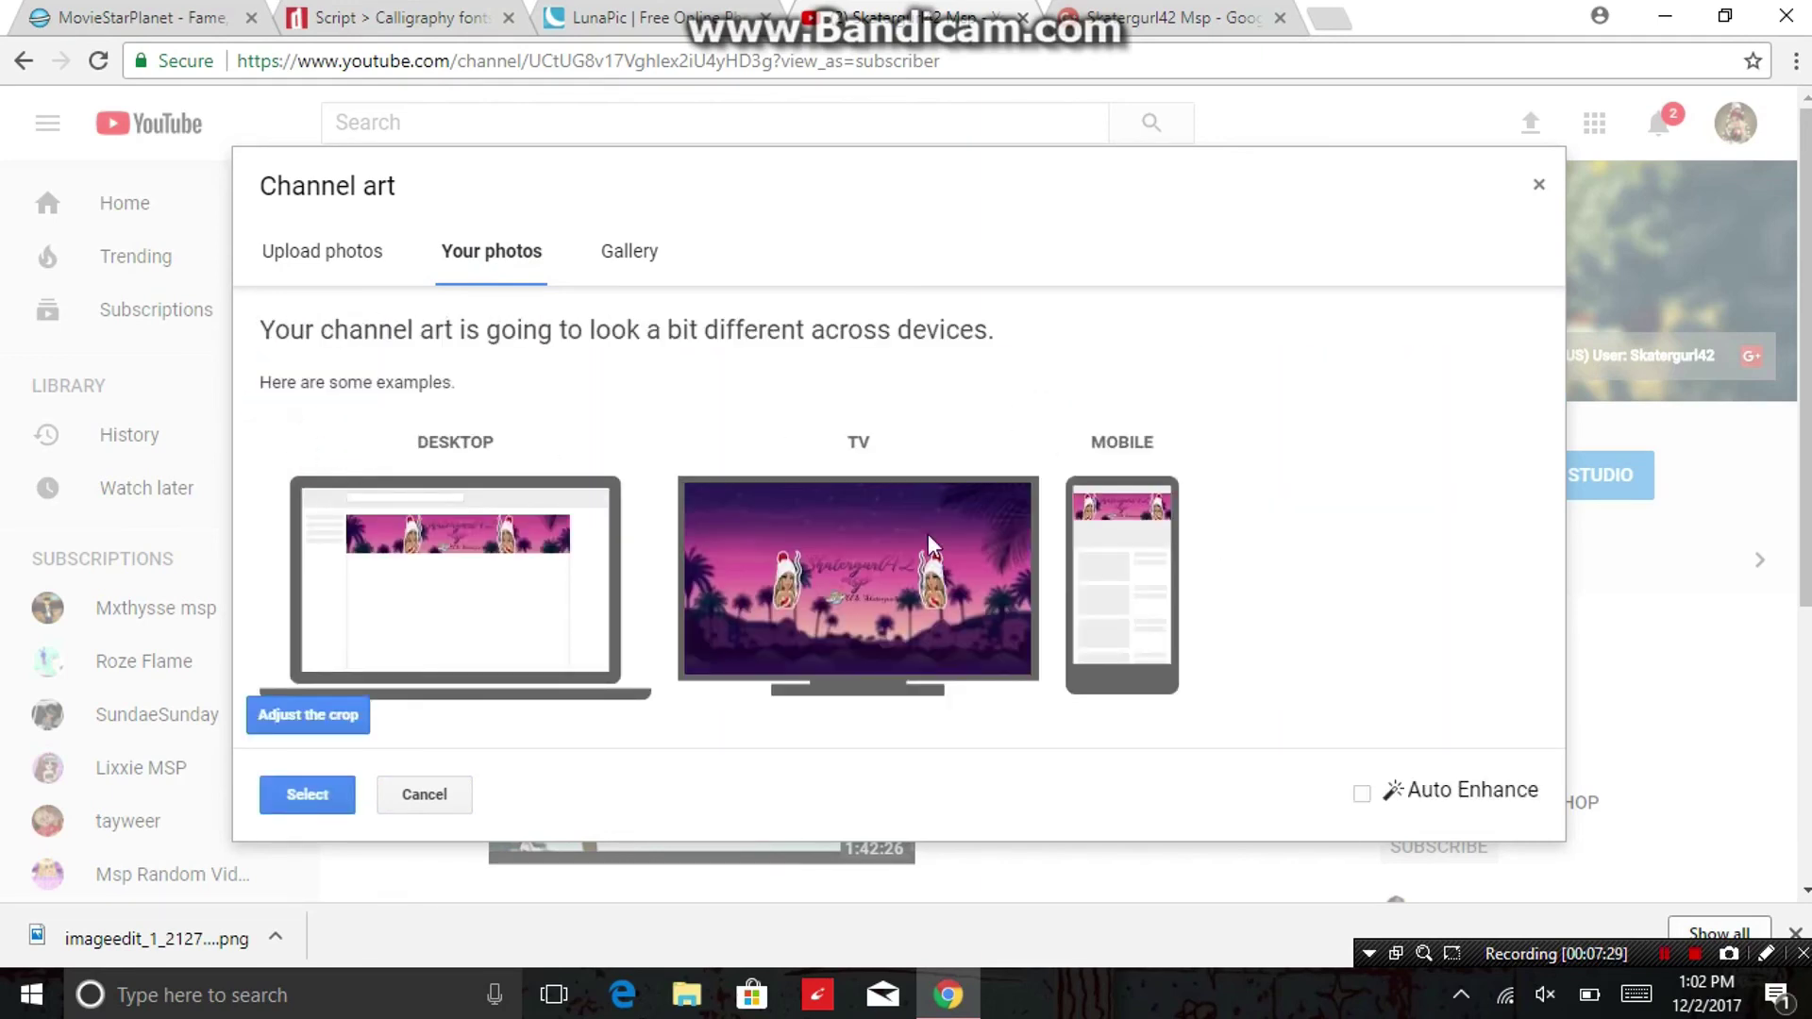
Check the banner's crop and device preview, enable Auto Enhance, and apply the image as channel art.
{"action": "left_click", "coordinate": [330, 714]}
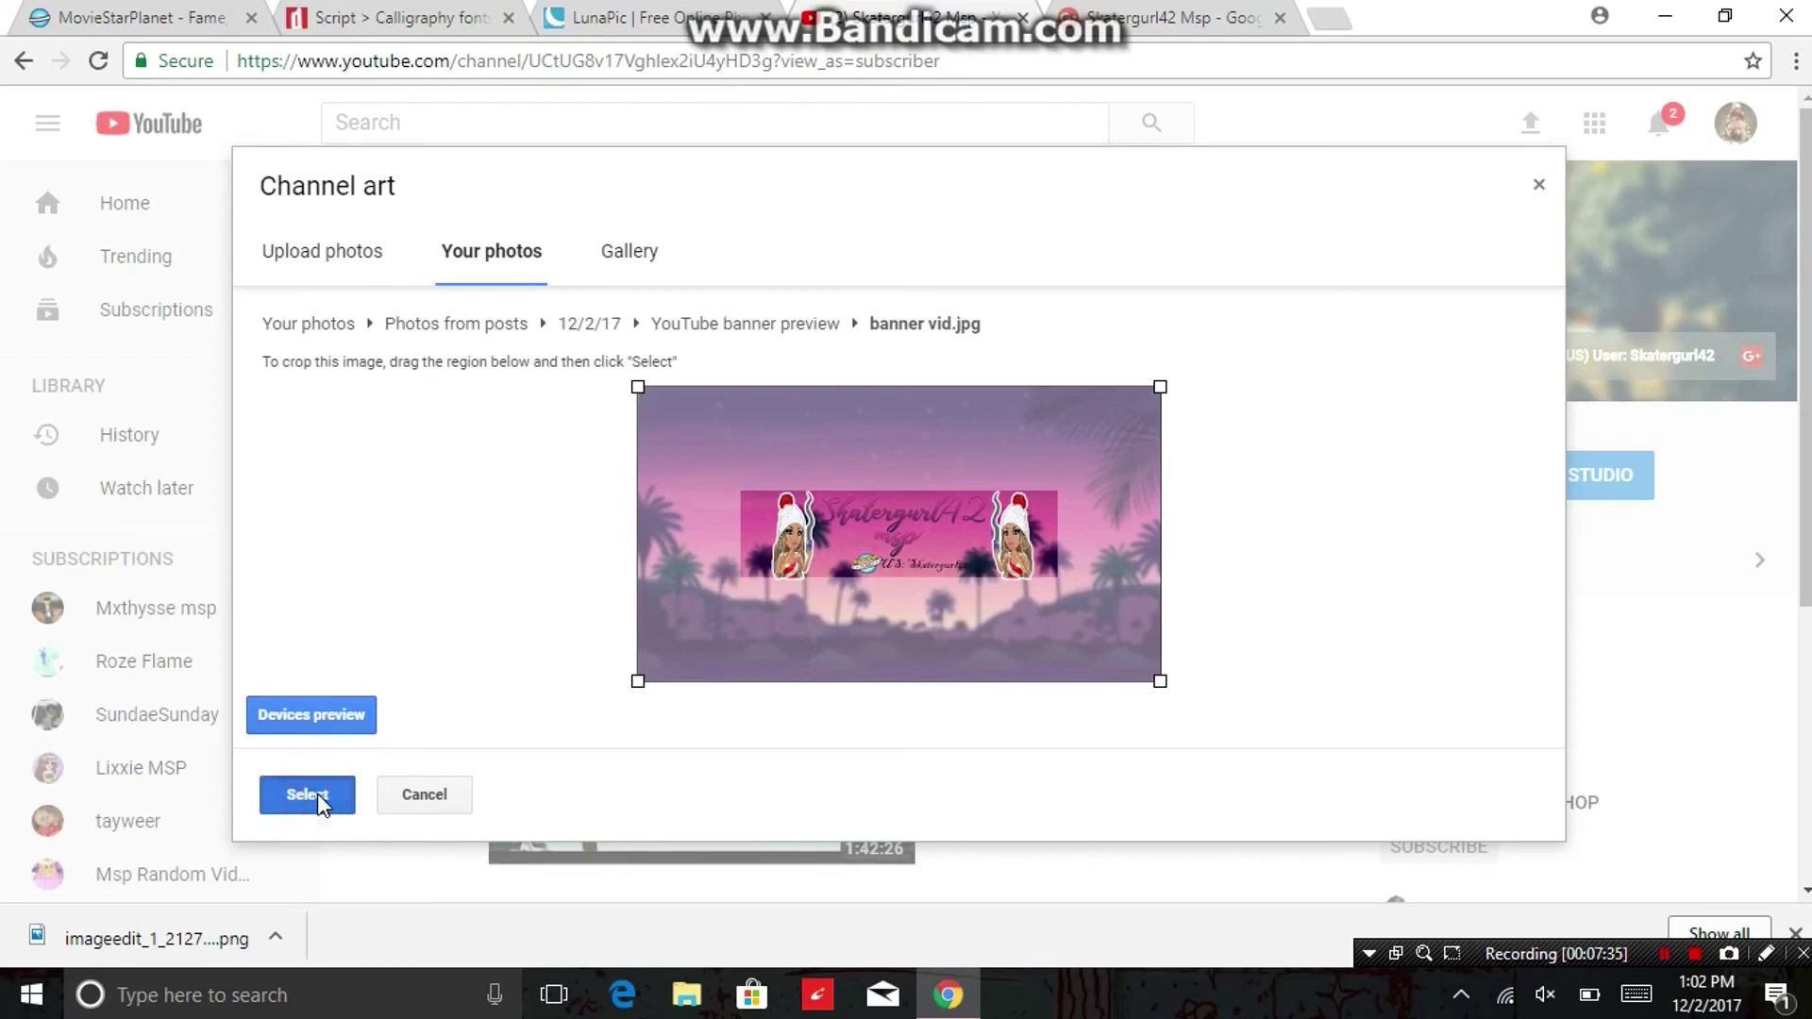
{"action": "left_click", "coordinate": [326, 714]}
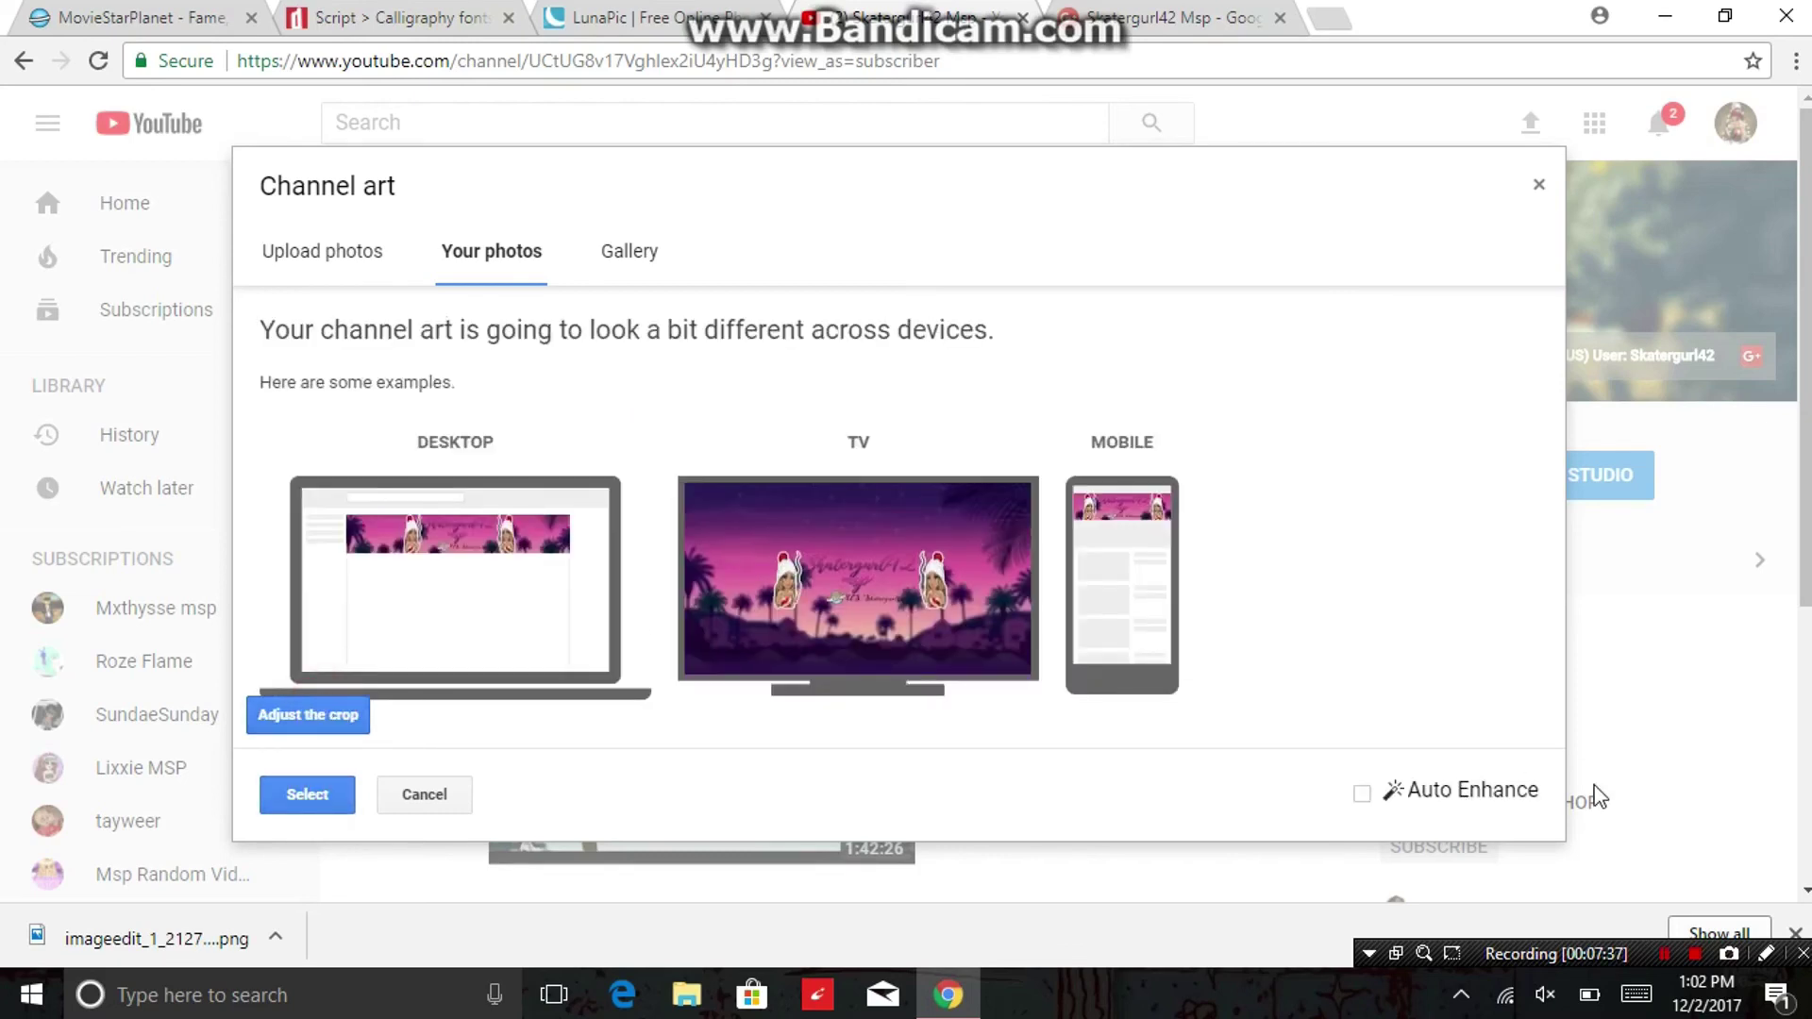
{"action": "left_click", "coordinate": [1362, 795]}
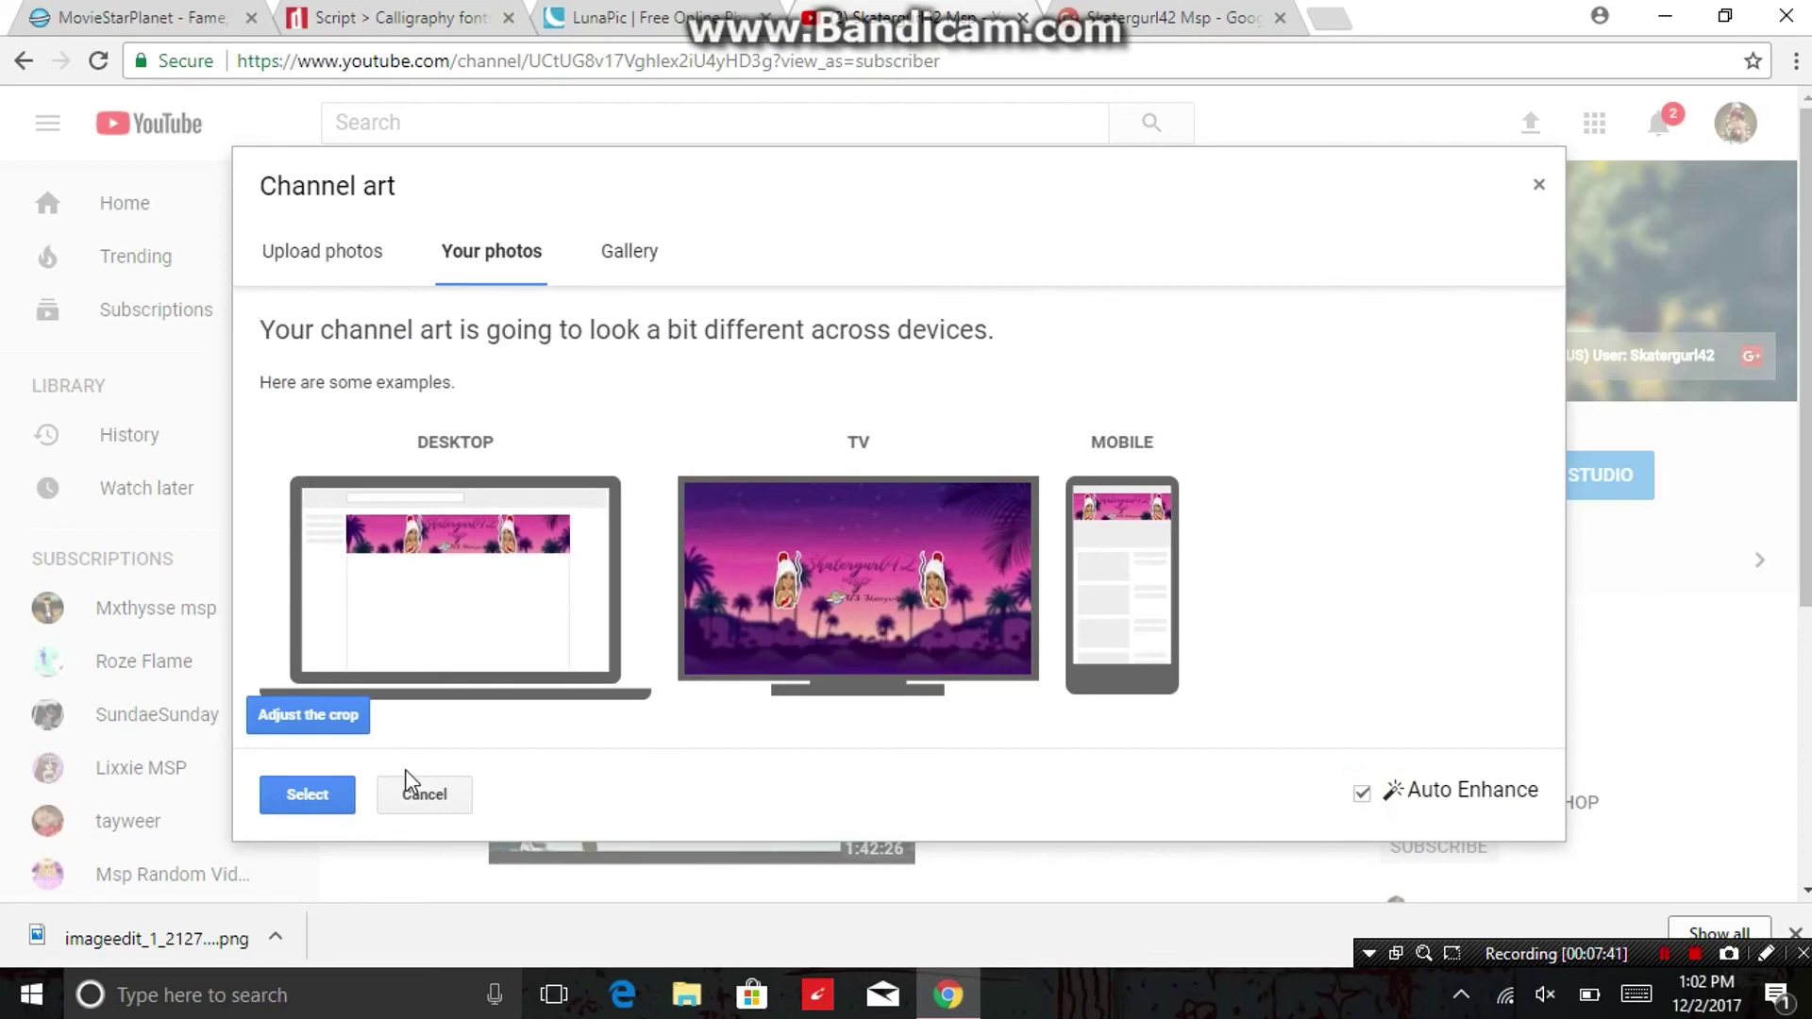
{"action": "left_click", "coordinate": [316, 793]}
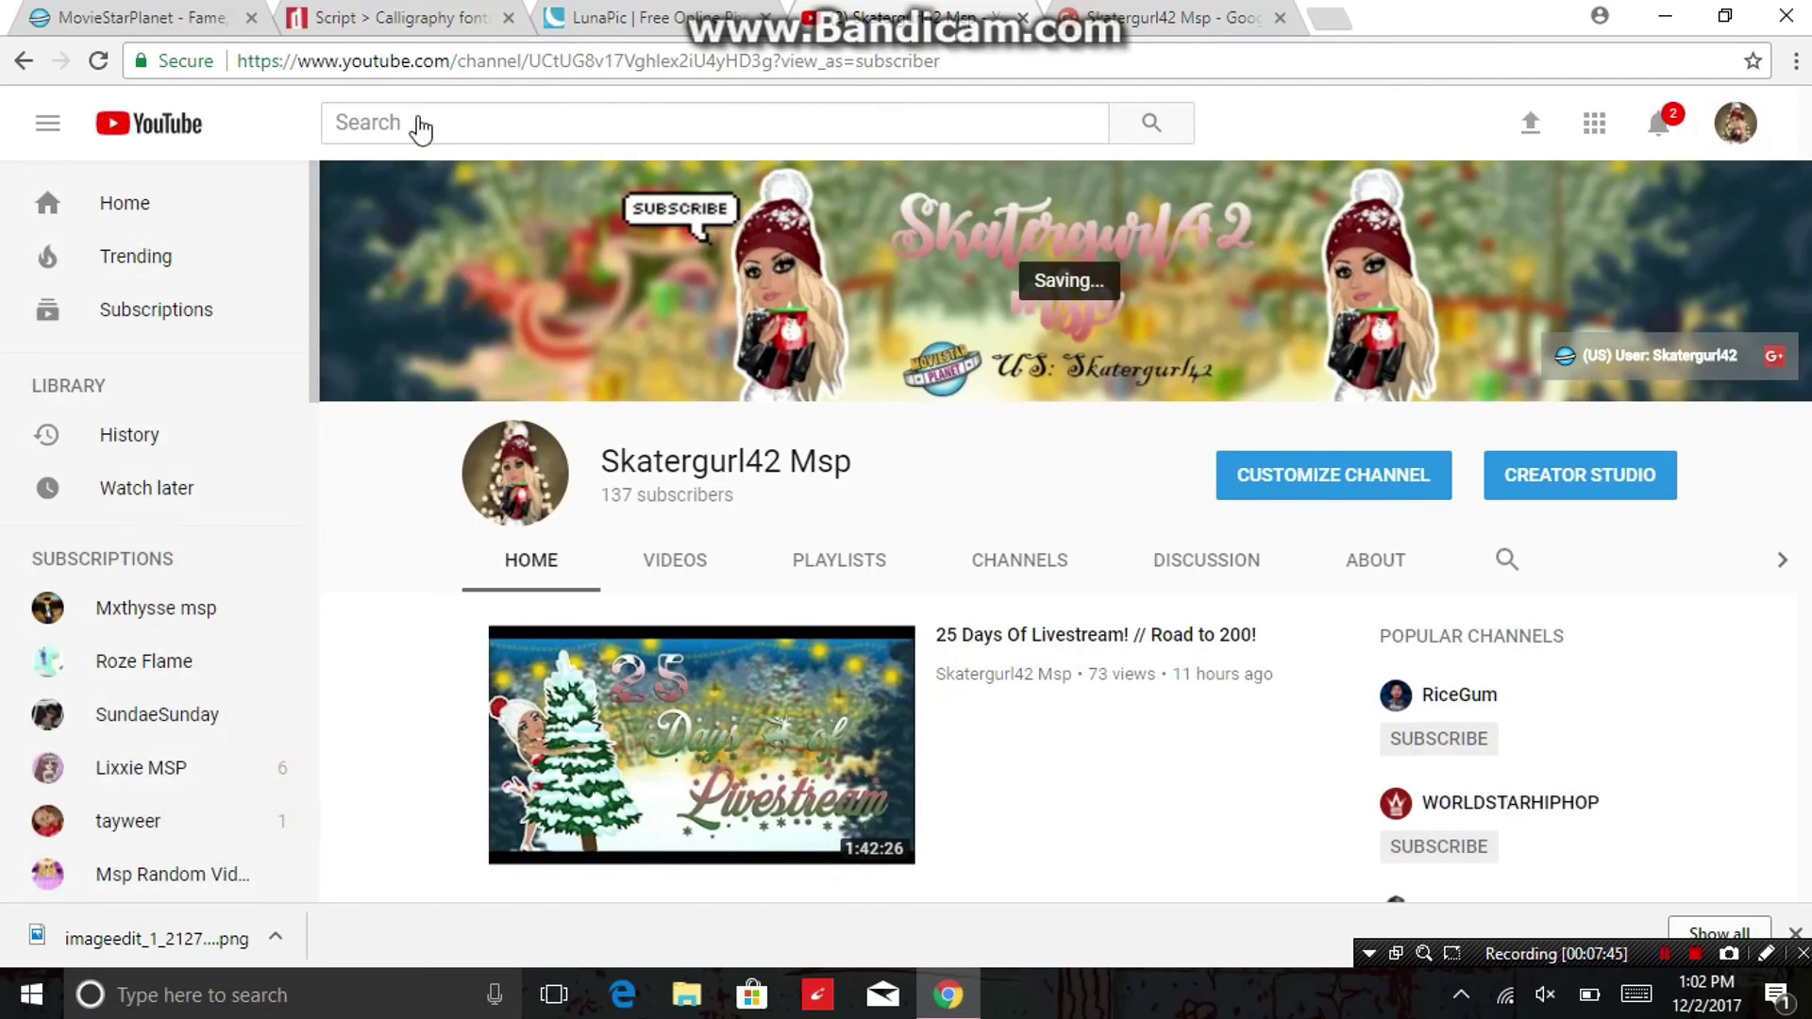